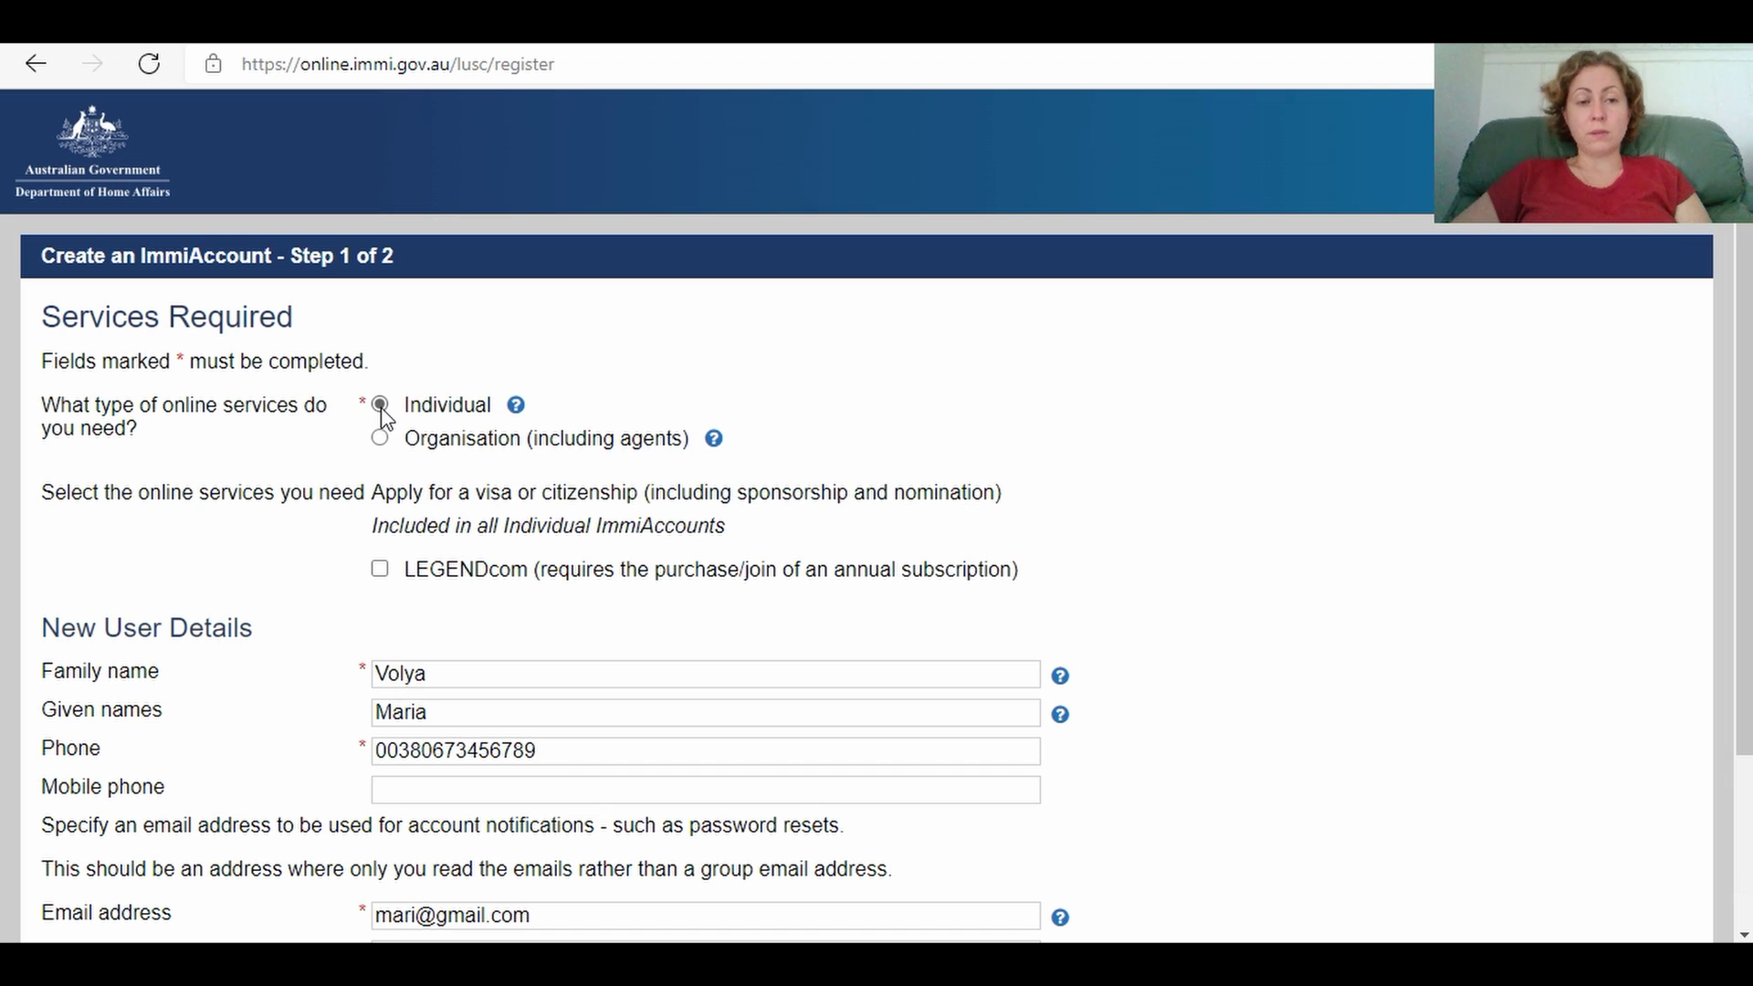
Step: Copy the phone number into the Mobile phone field and continue to step 2
click(425, 673)
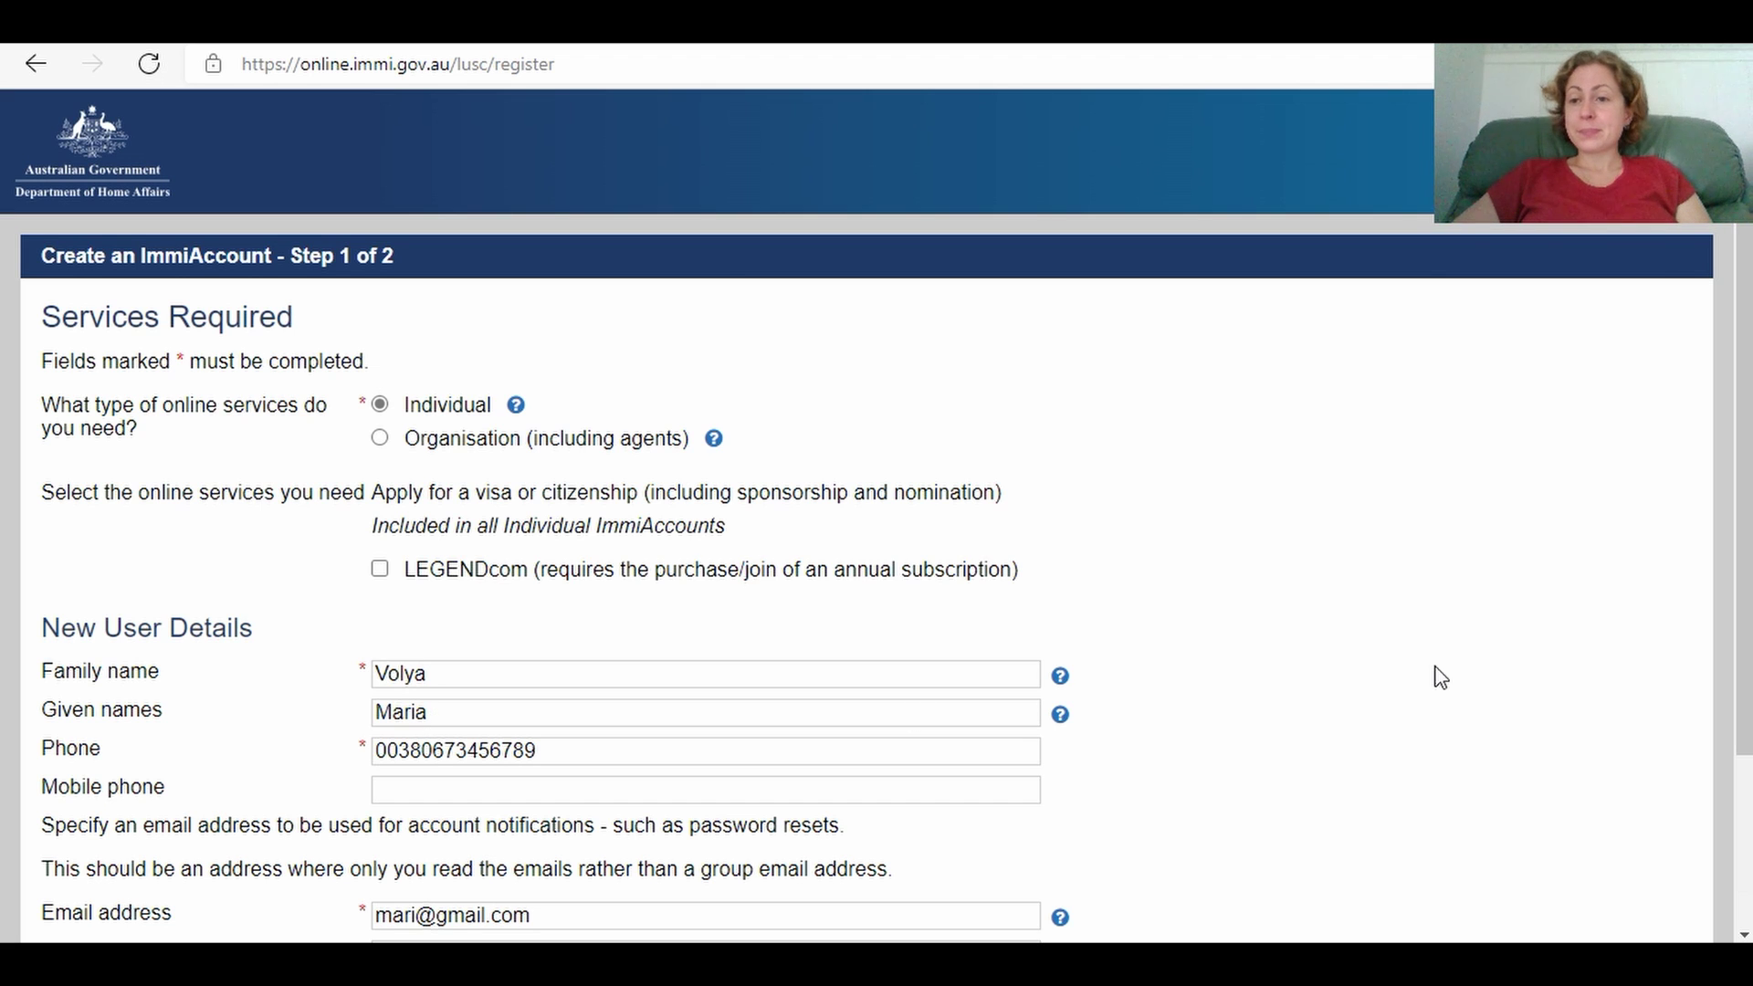
drag(1745, 392, 1739, 539)
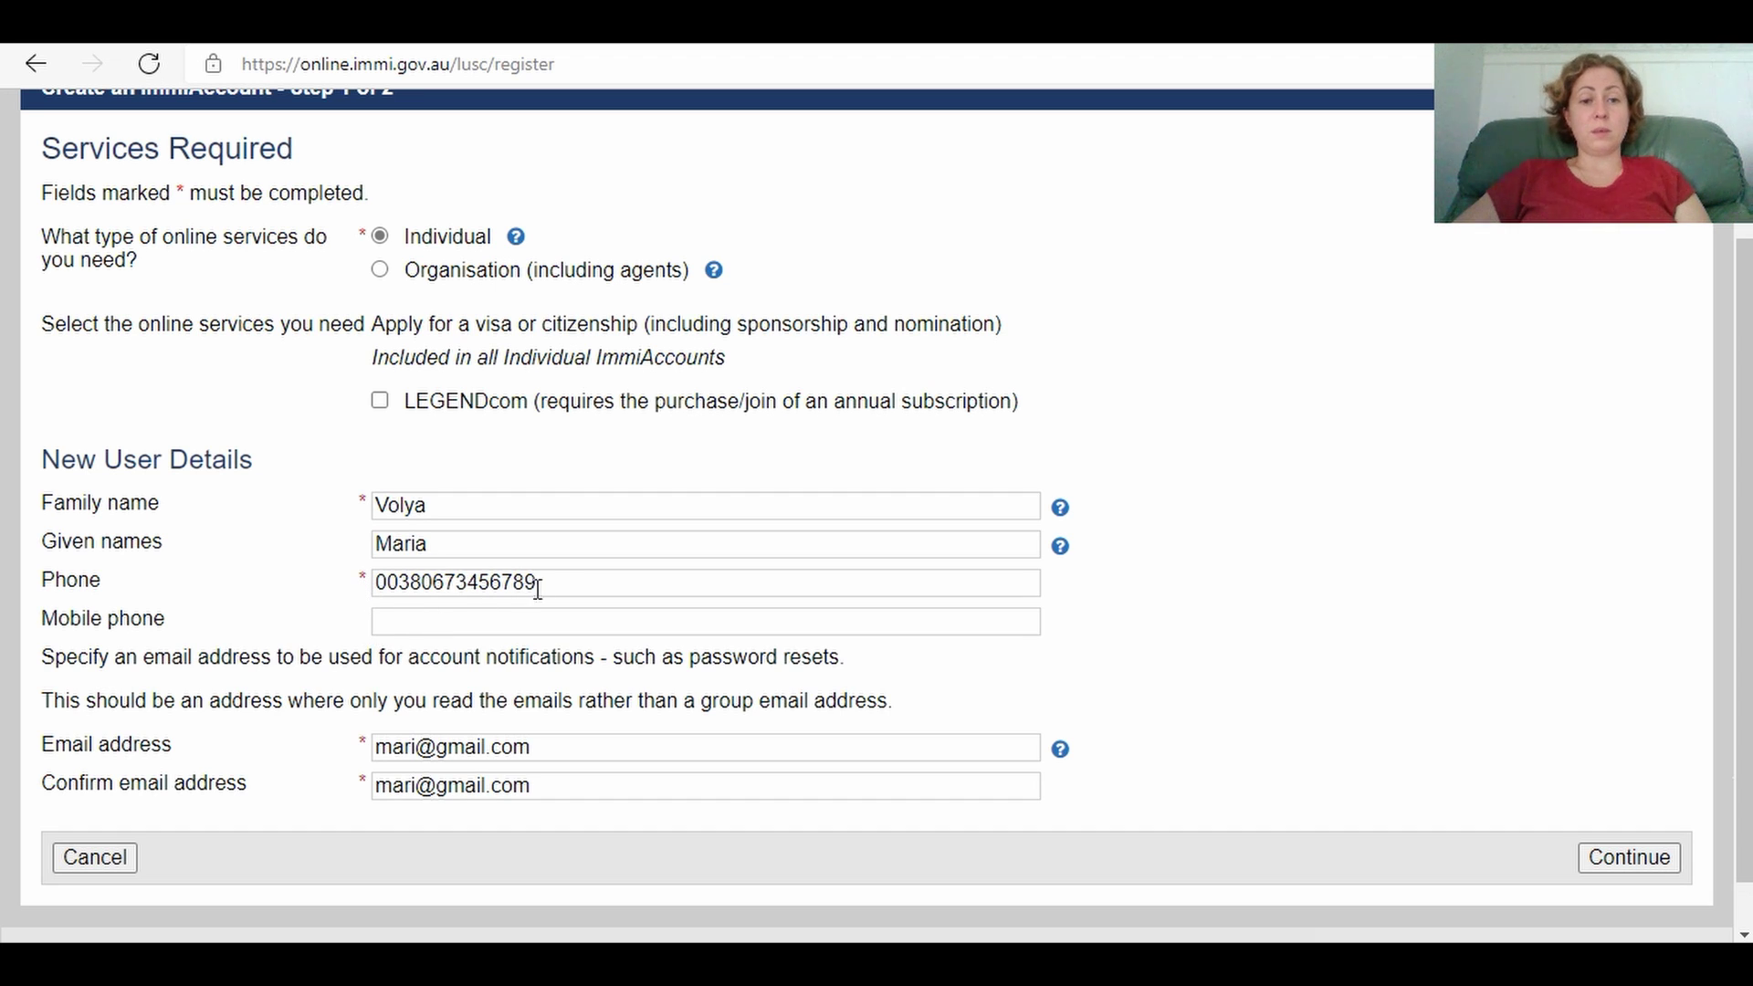
drag(559, 582, 373, 600)
key(ctrl+c)
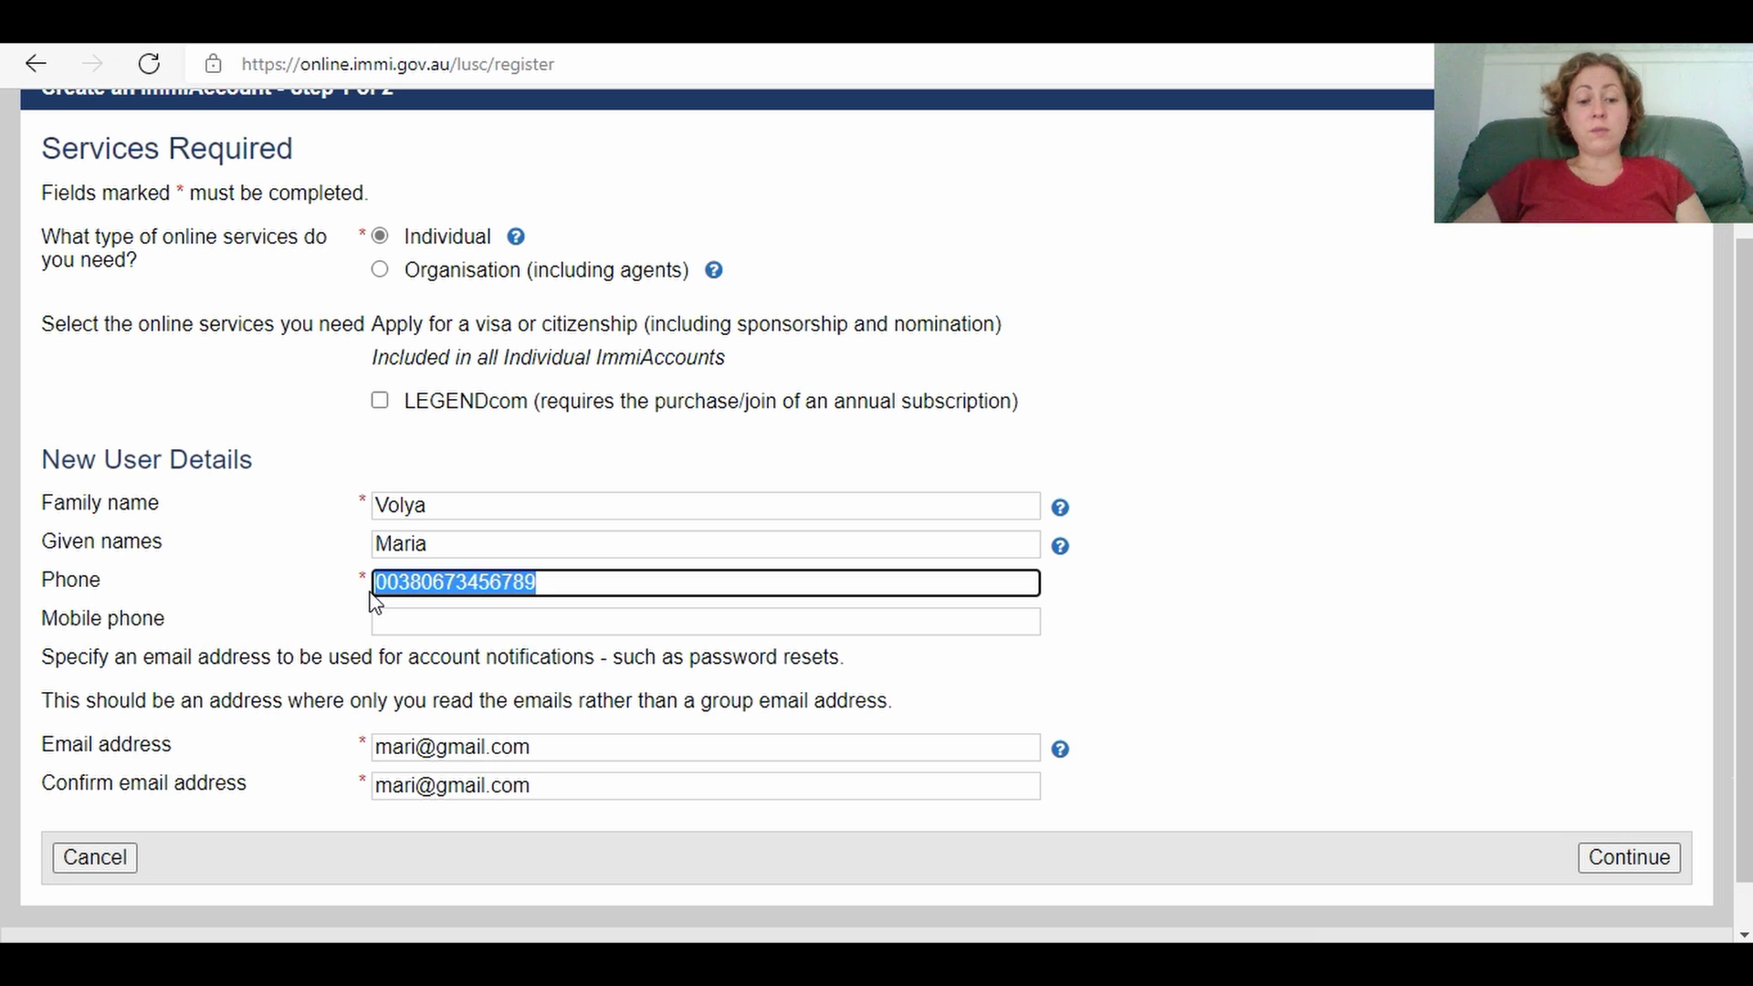
click(436, 624)
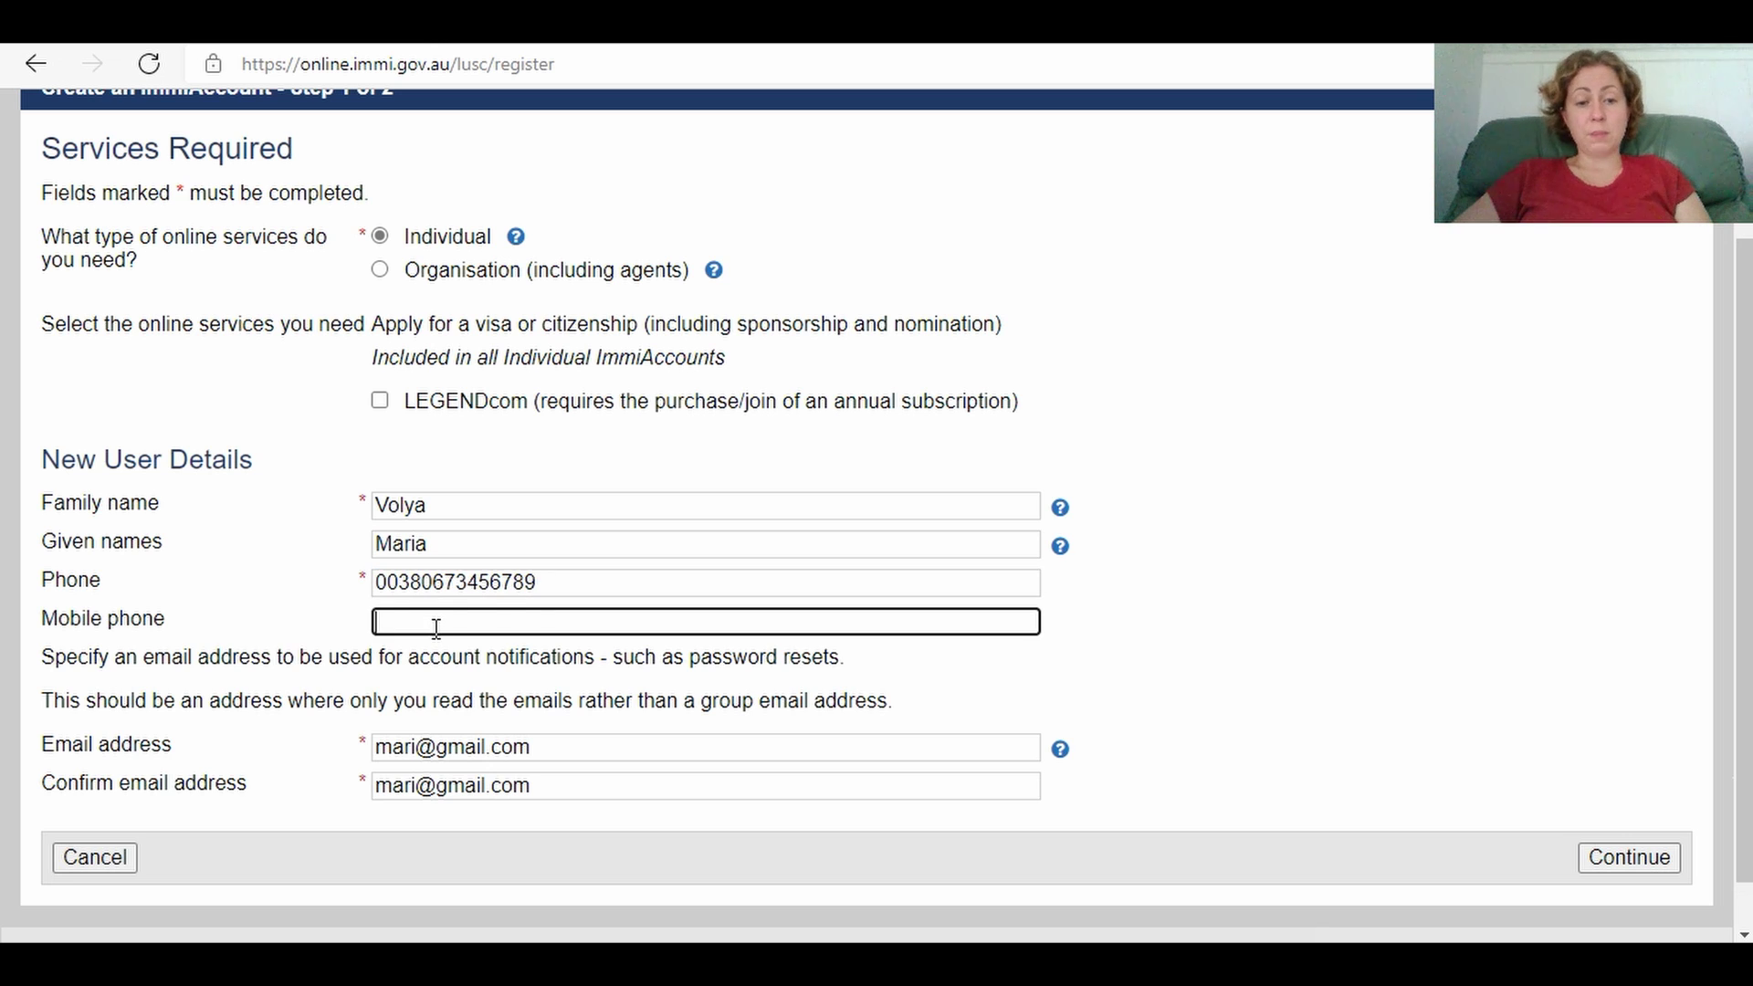
key(ctrl+v)
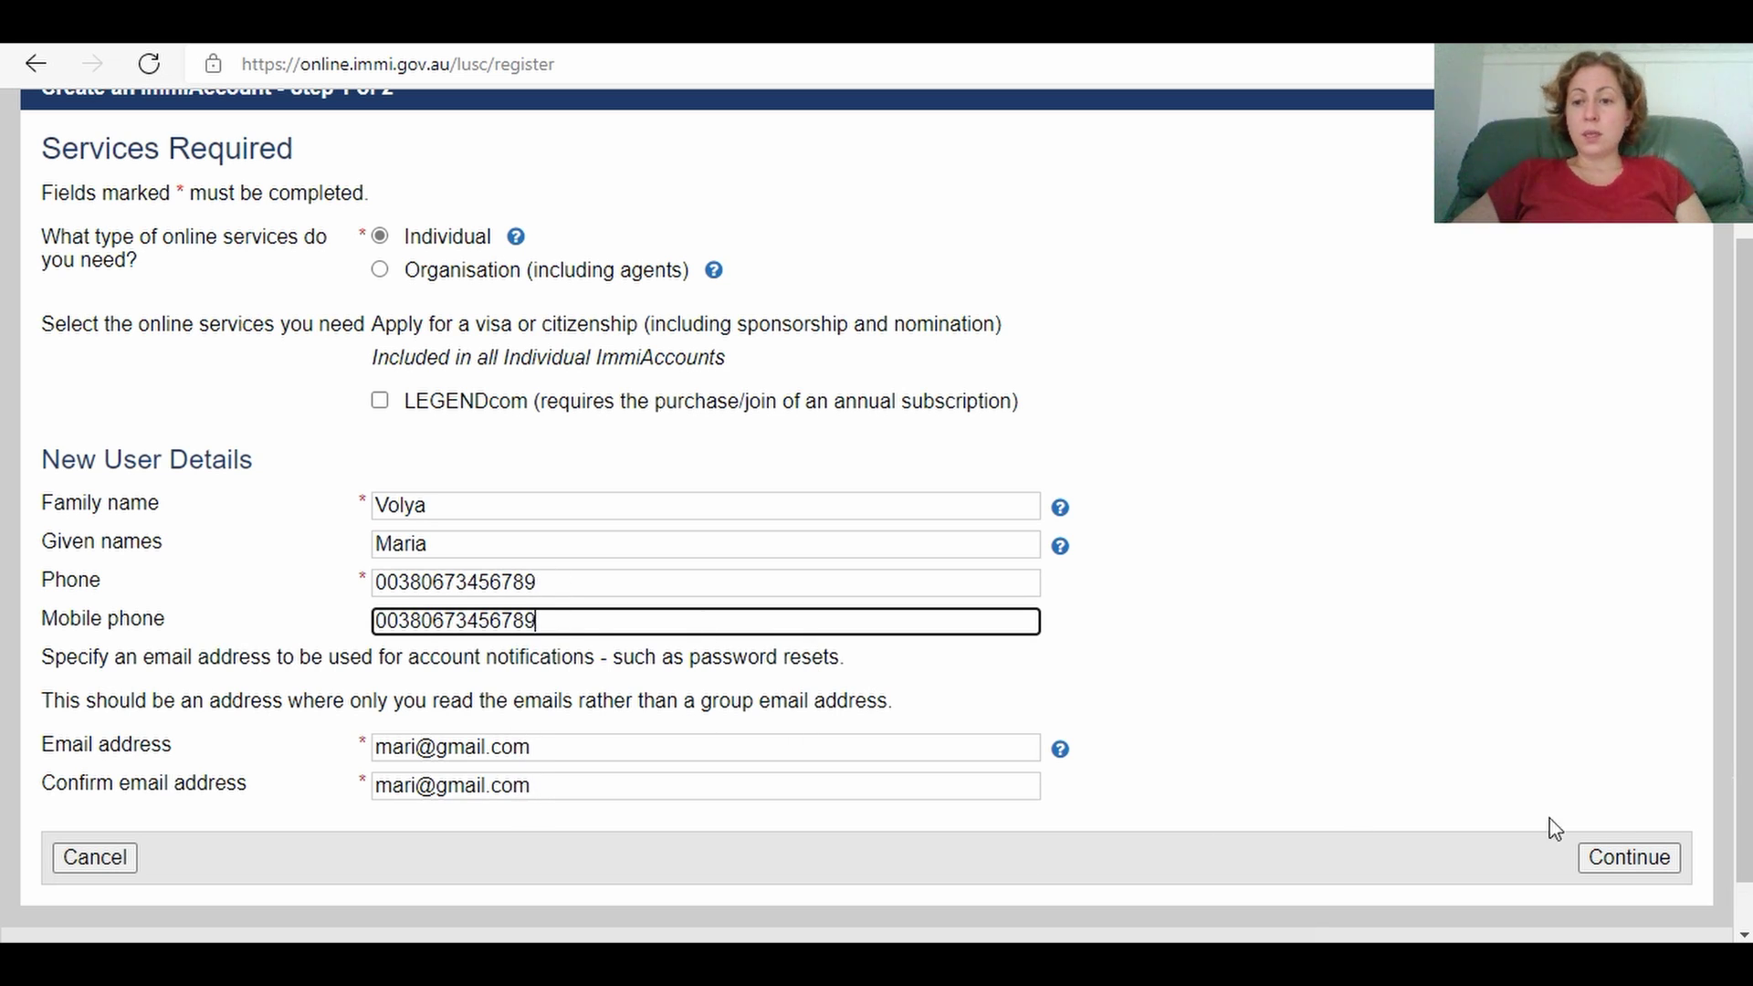
click(1623, 858)
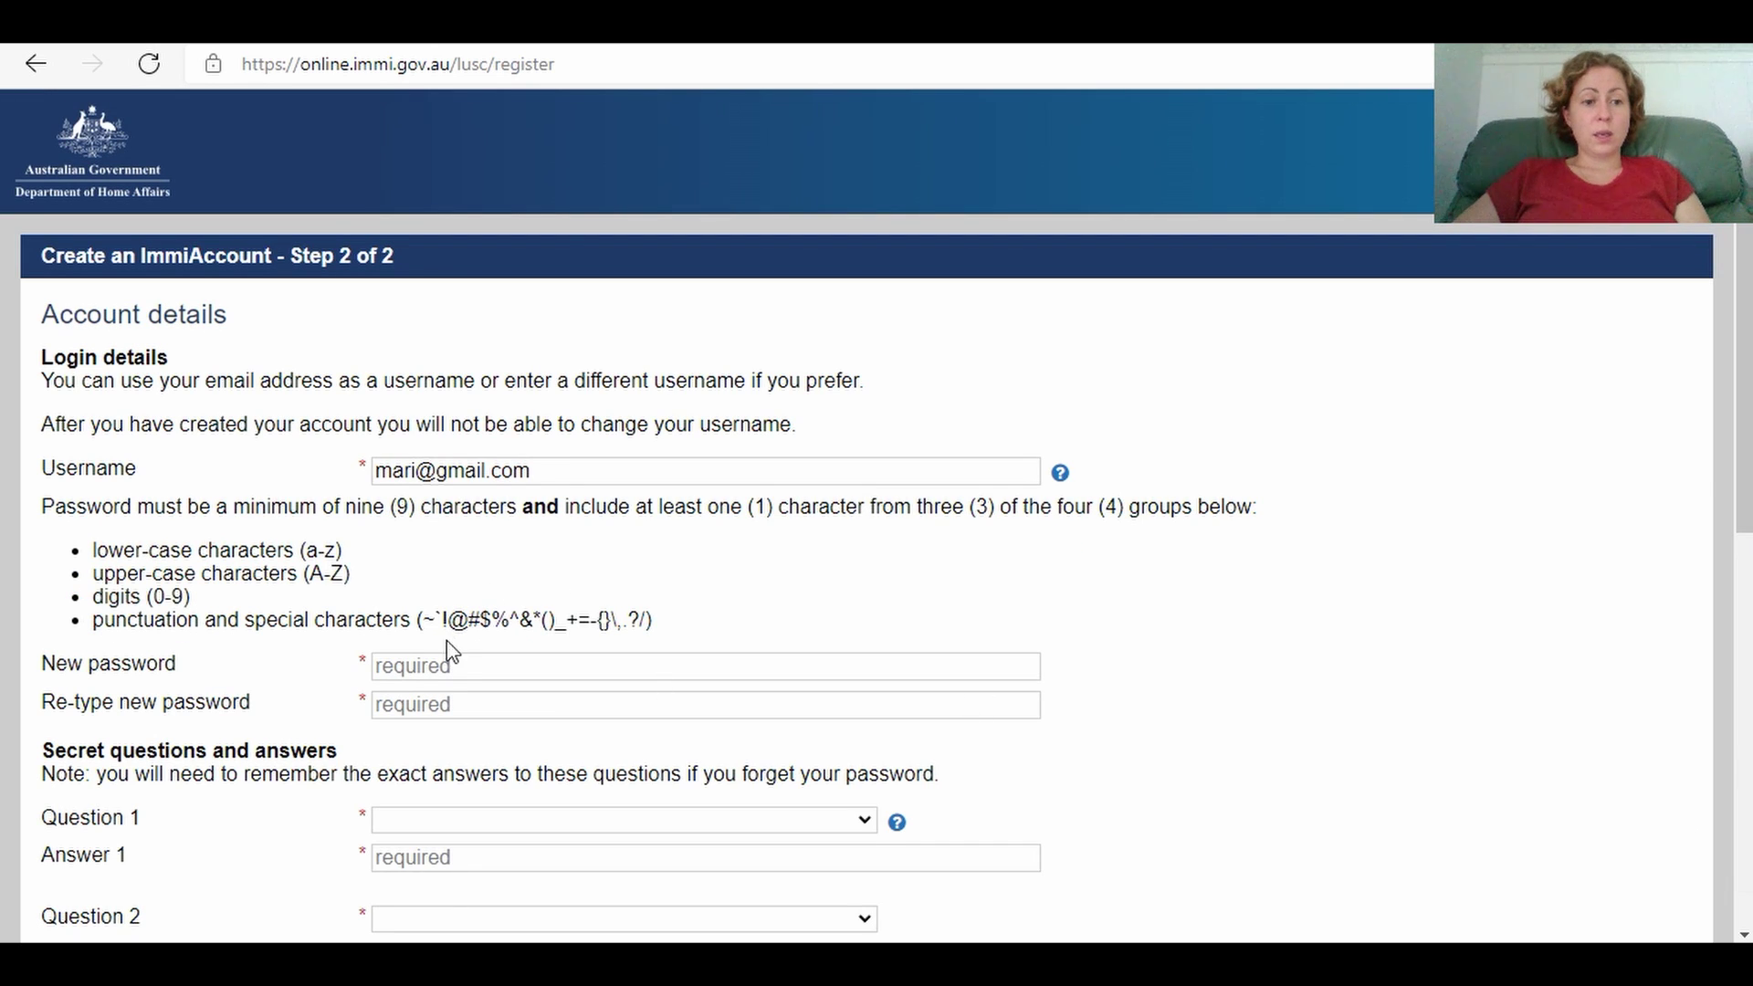
Step: Enter a new account password and paste it into the re-type password field
click(441, 669)
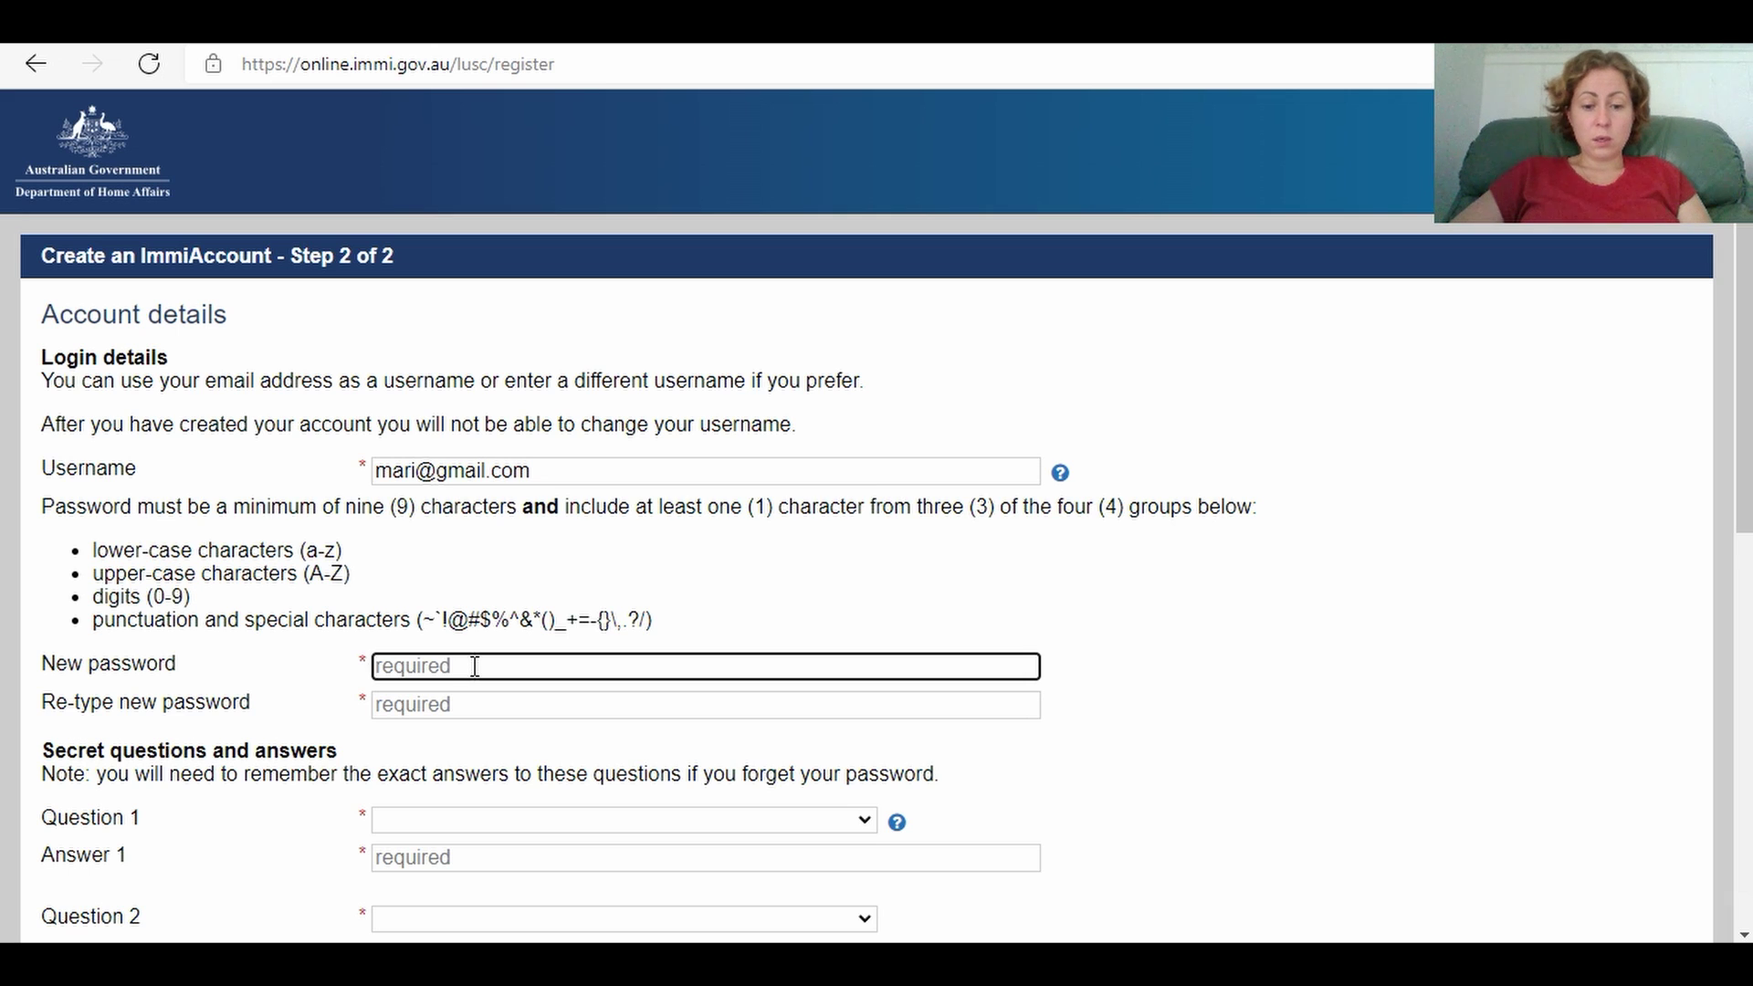
text(a)
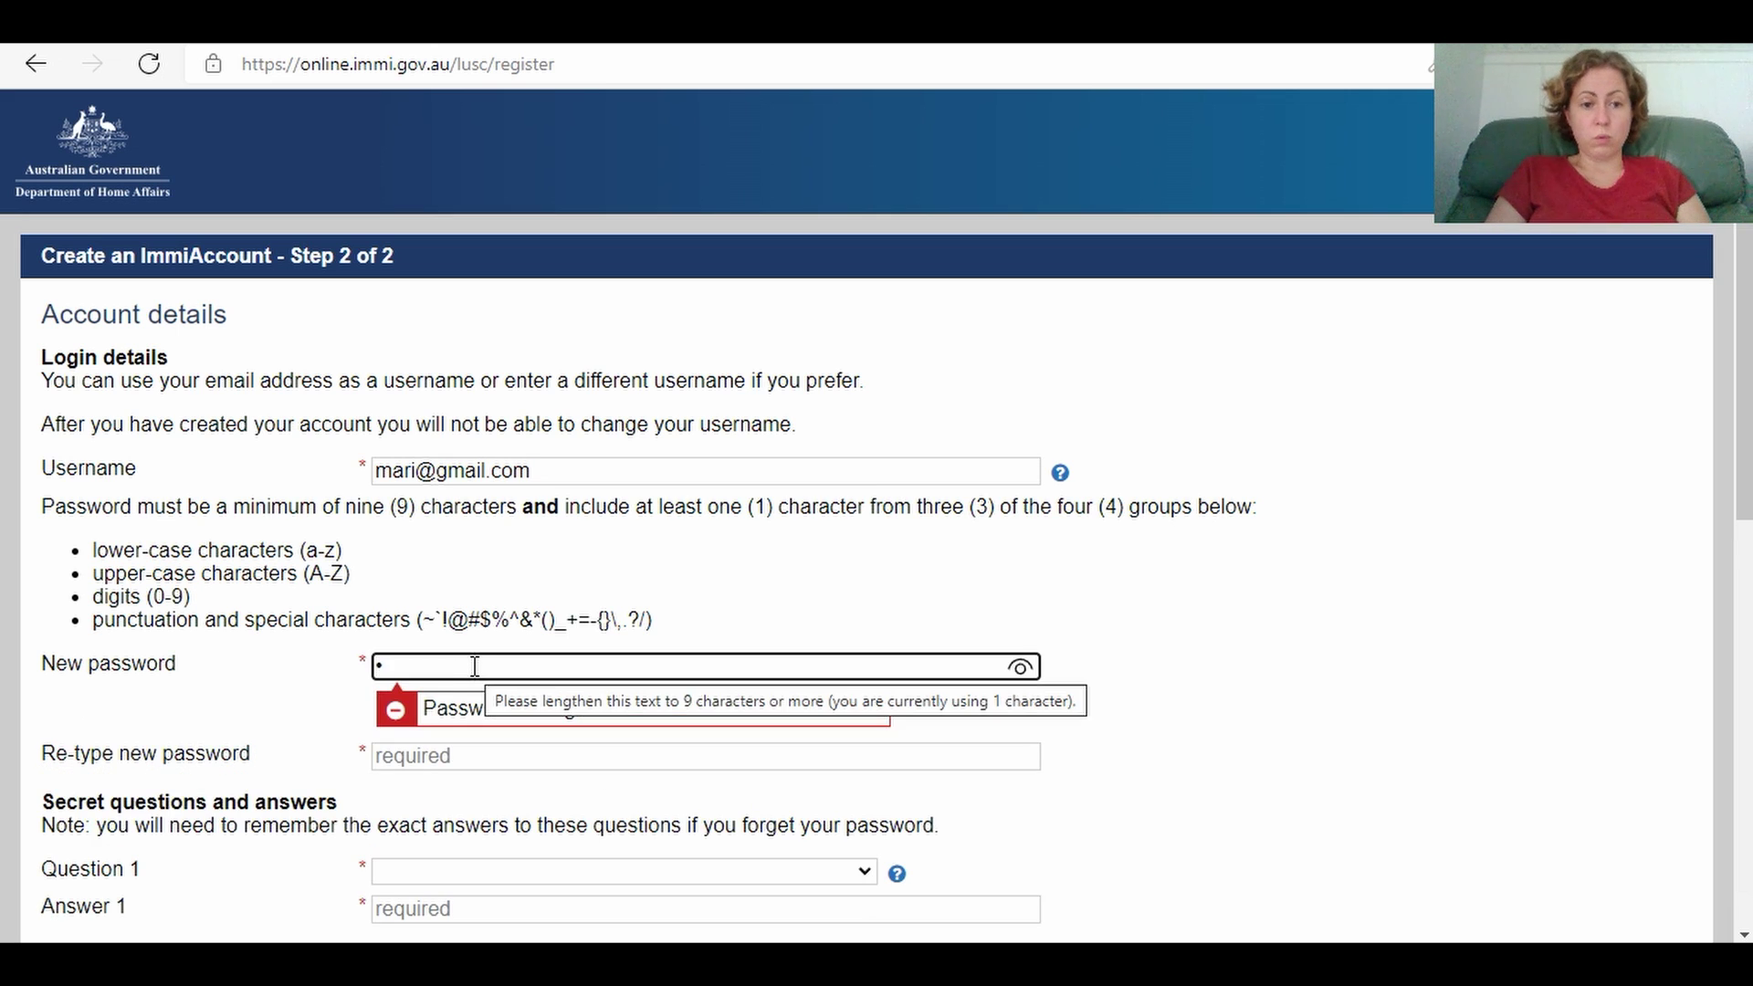
text(bcd)
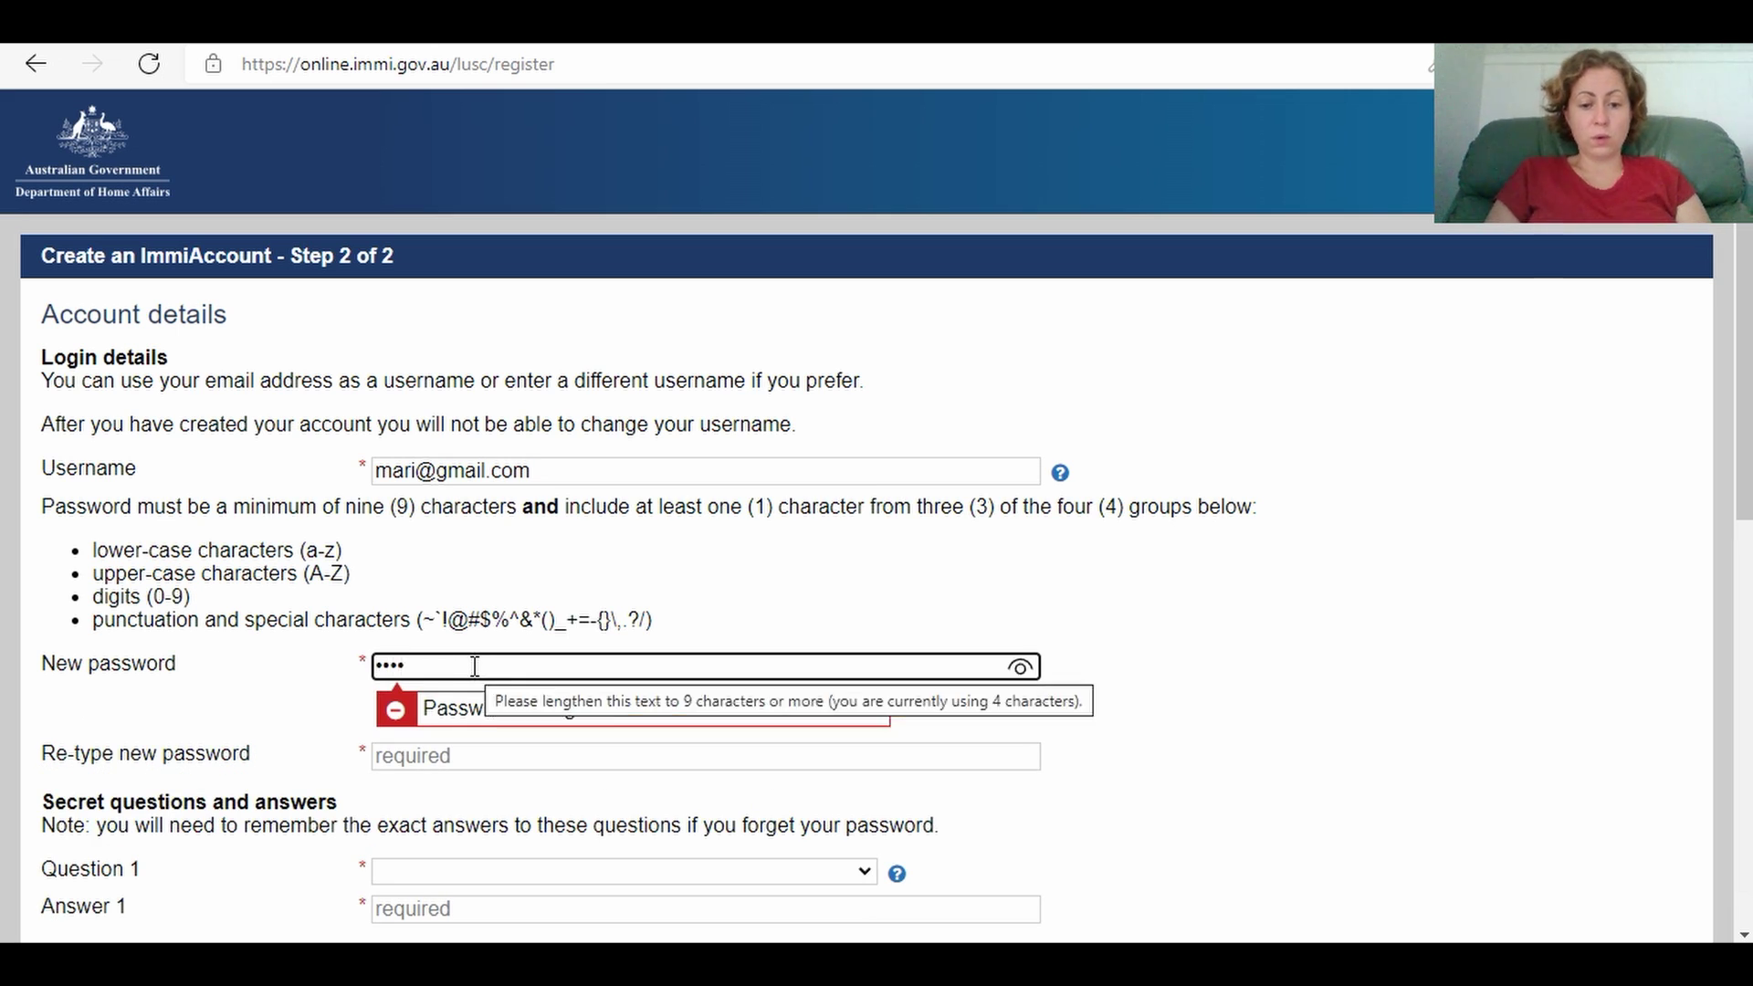
text(efghijk)
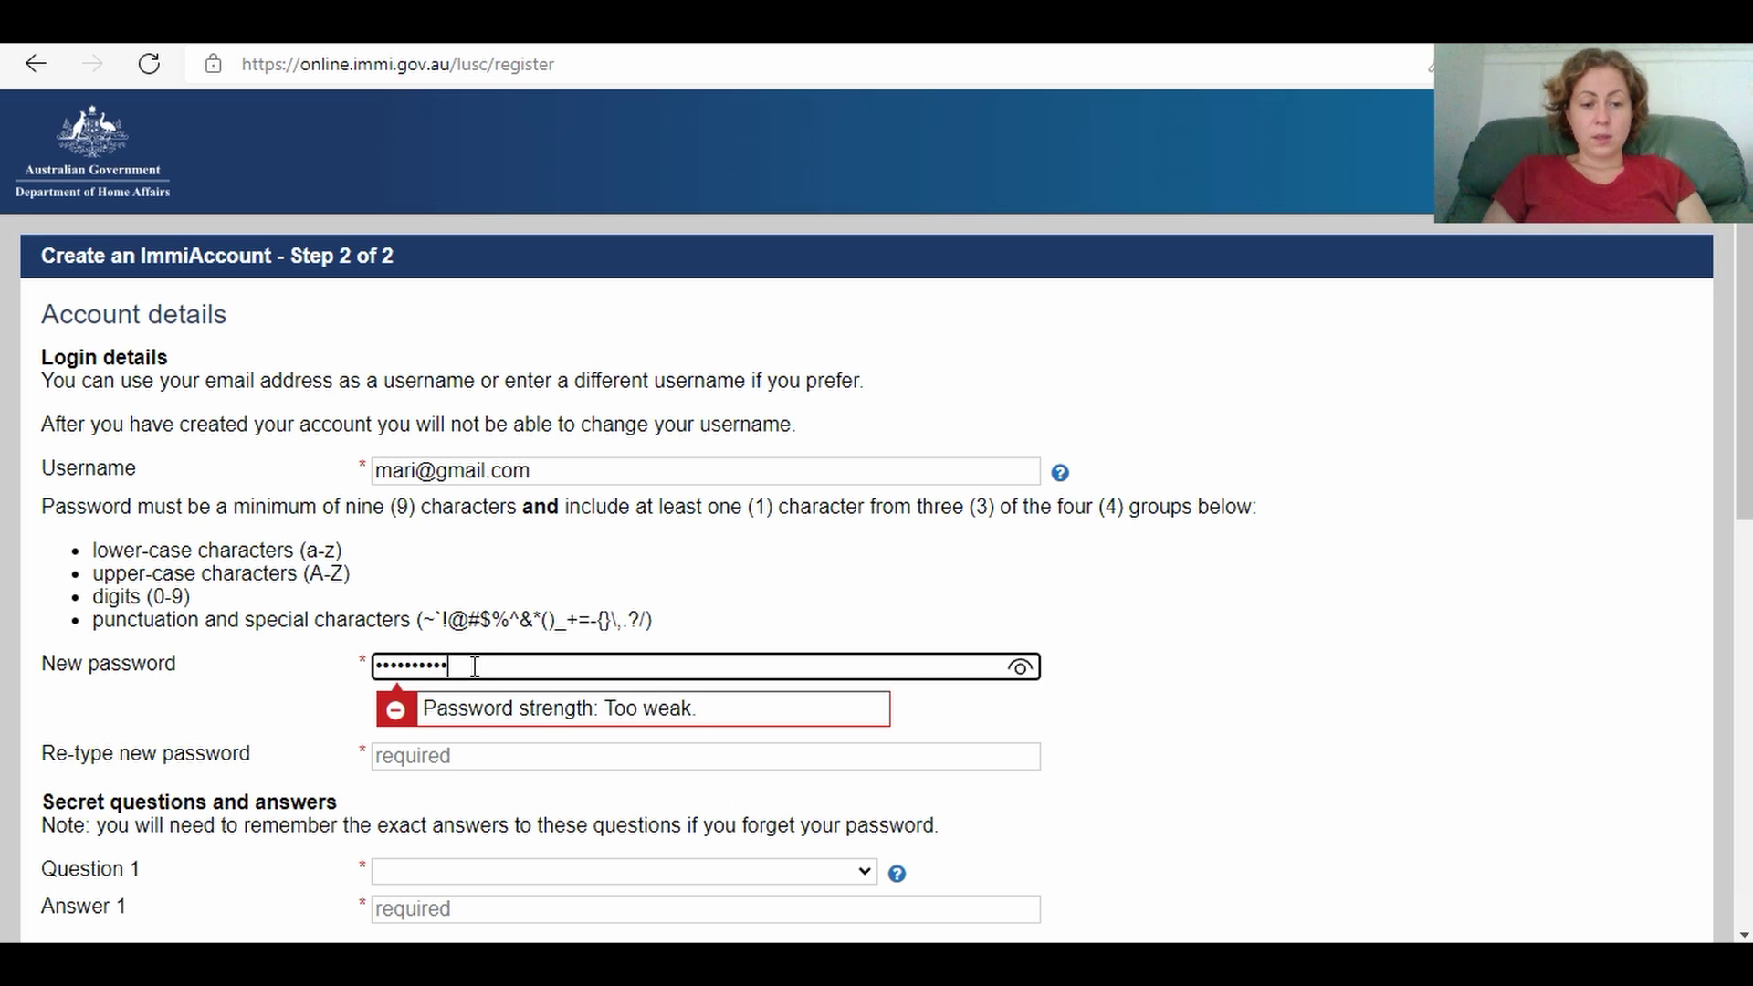
text(lm)
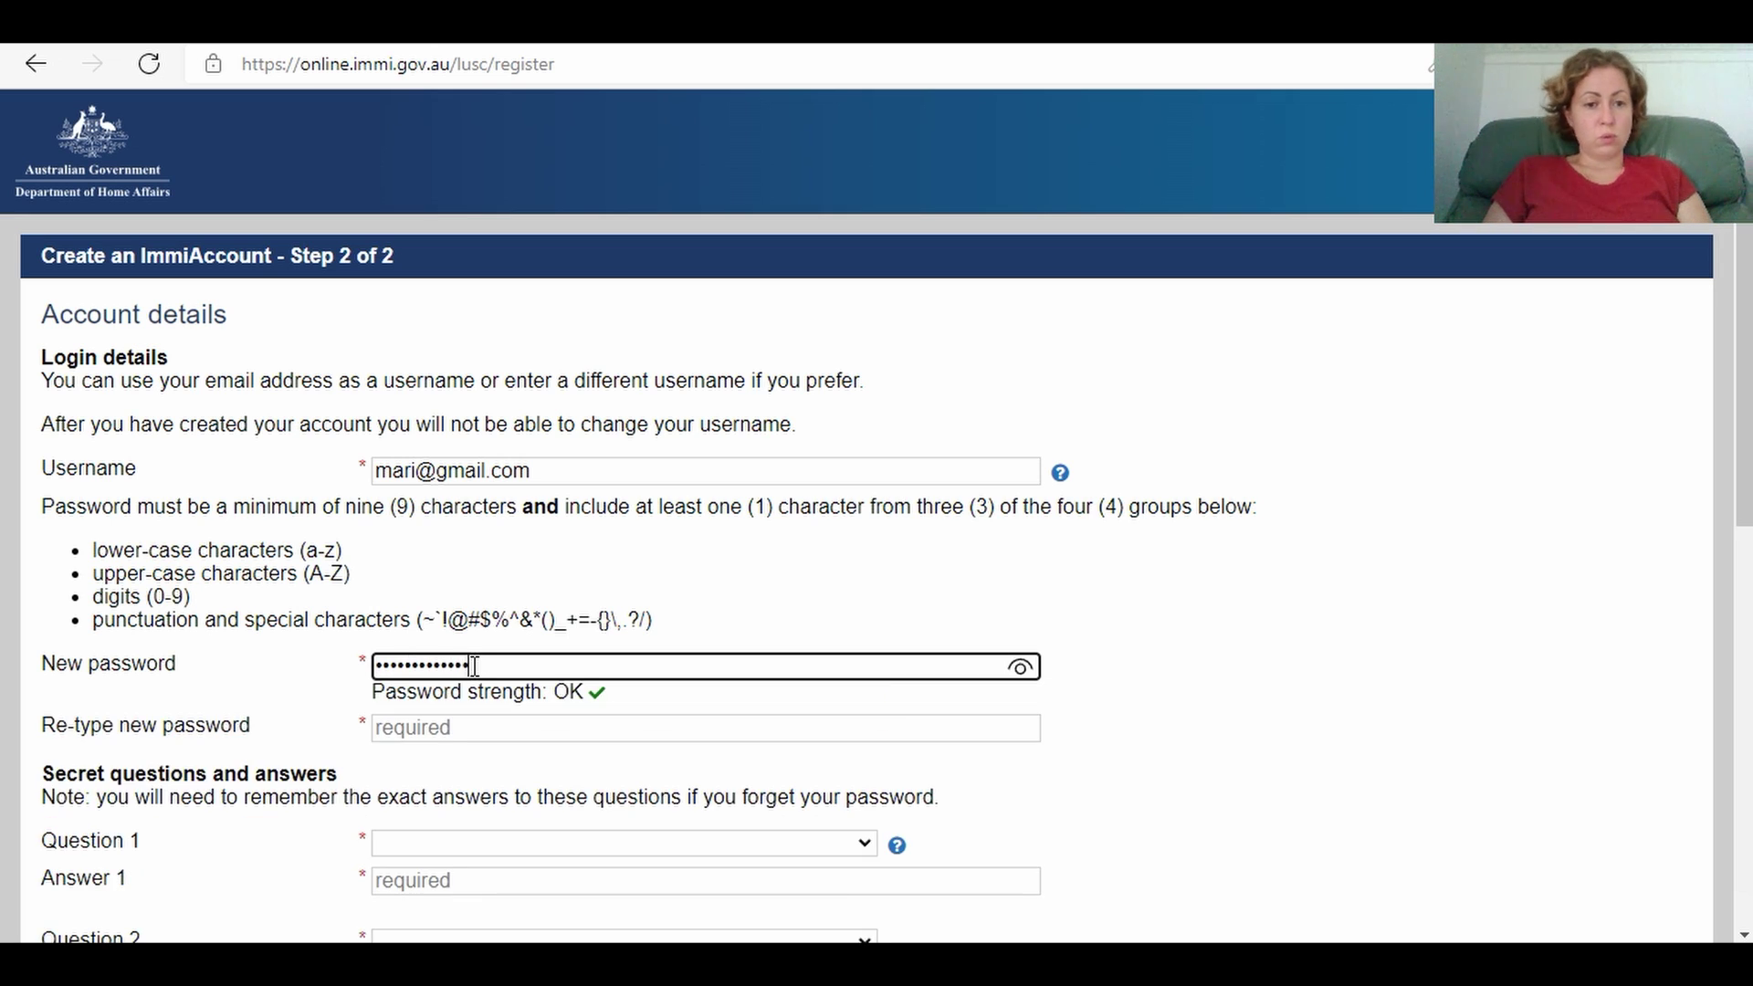
text(no)
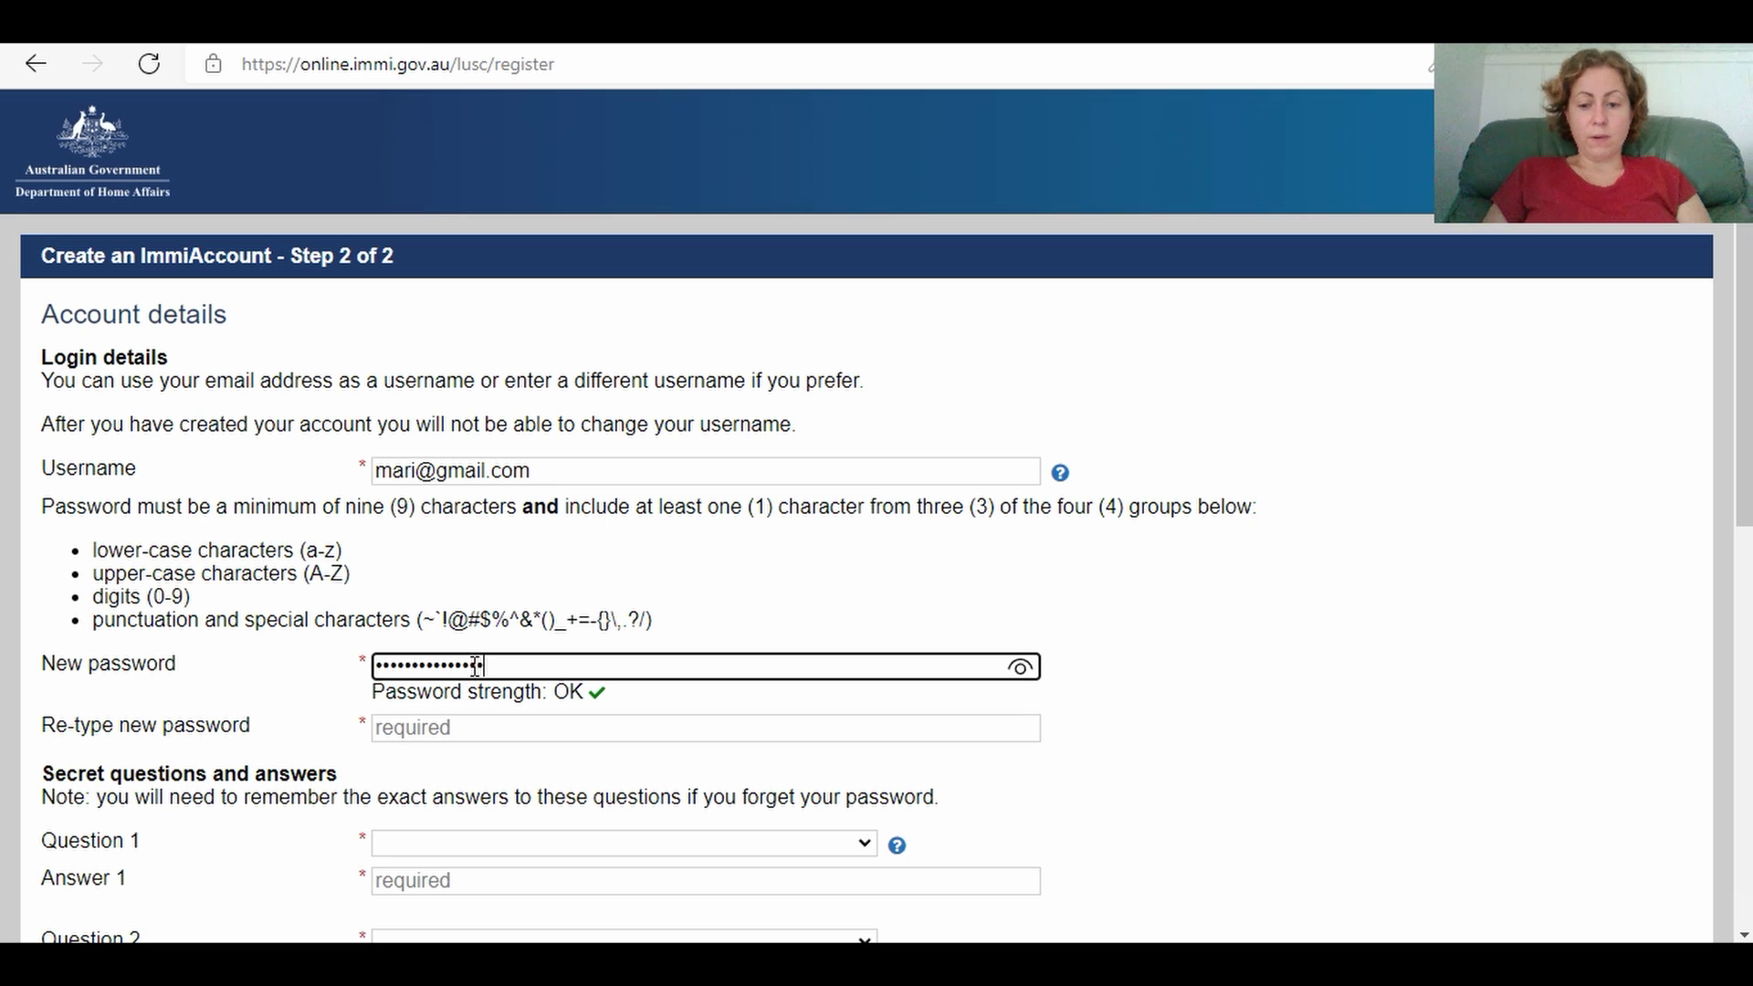
text(p)
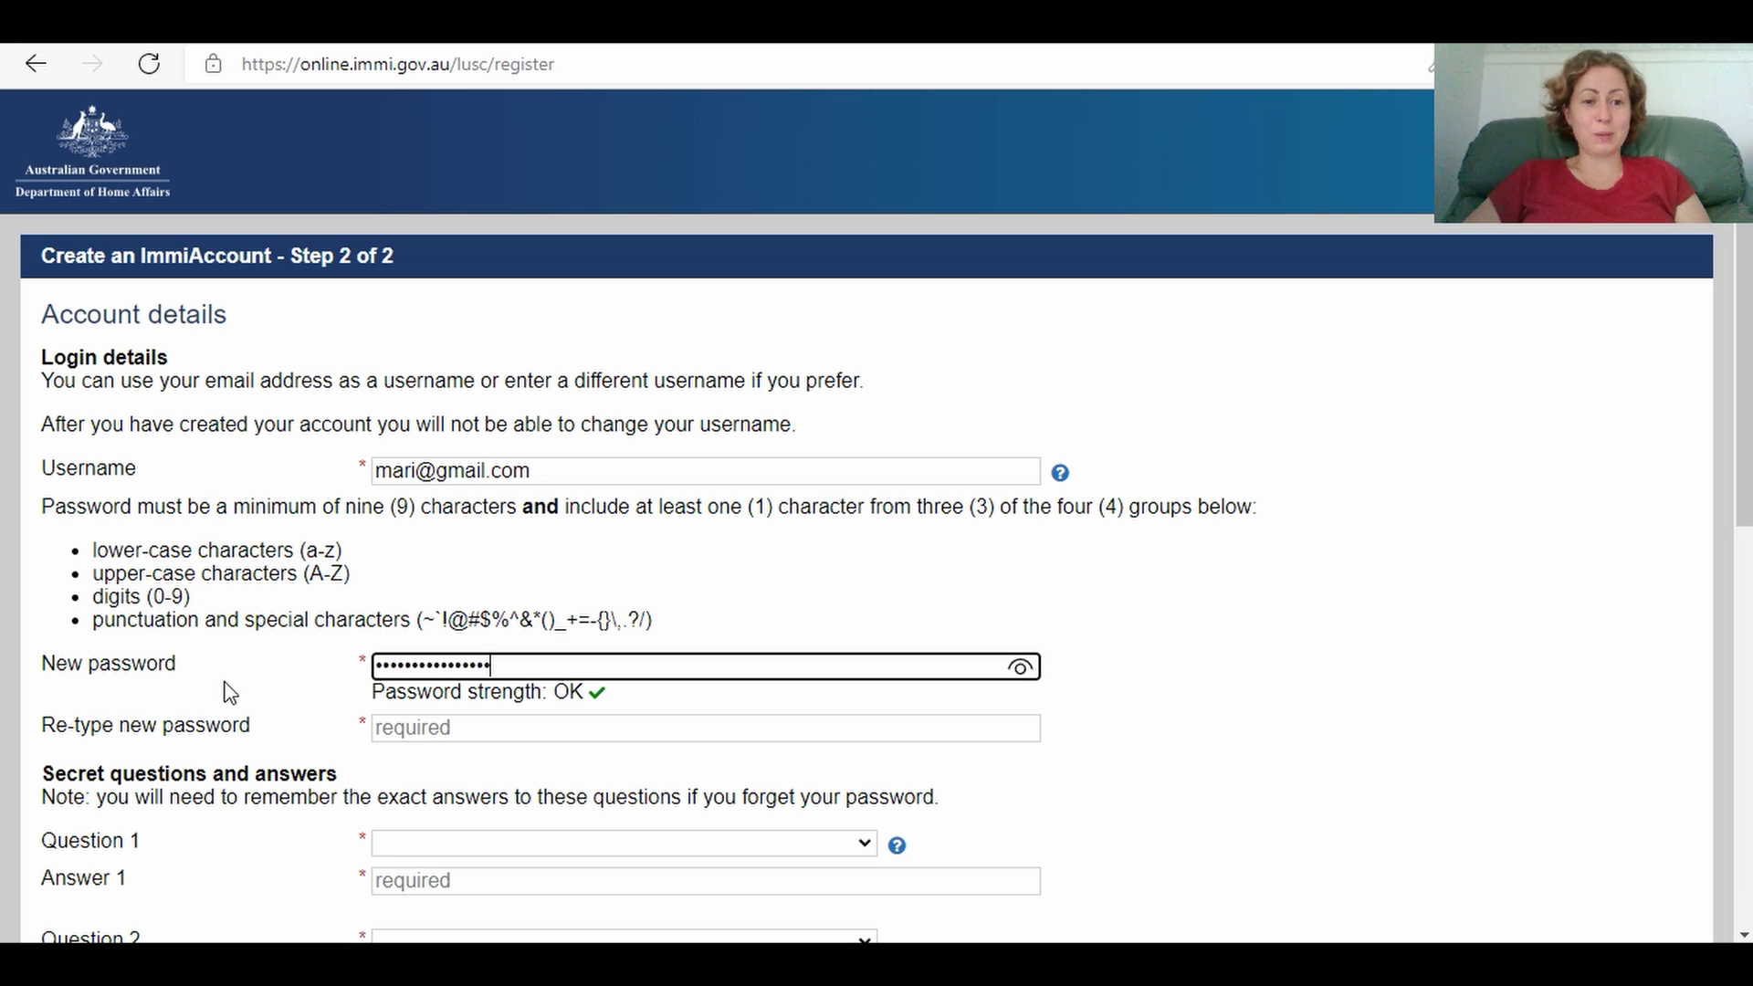
drag(527, 665, 332, 692)
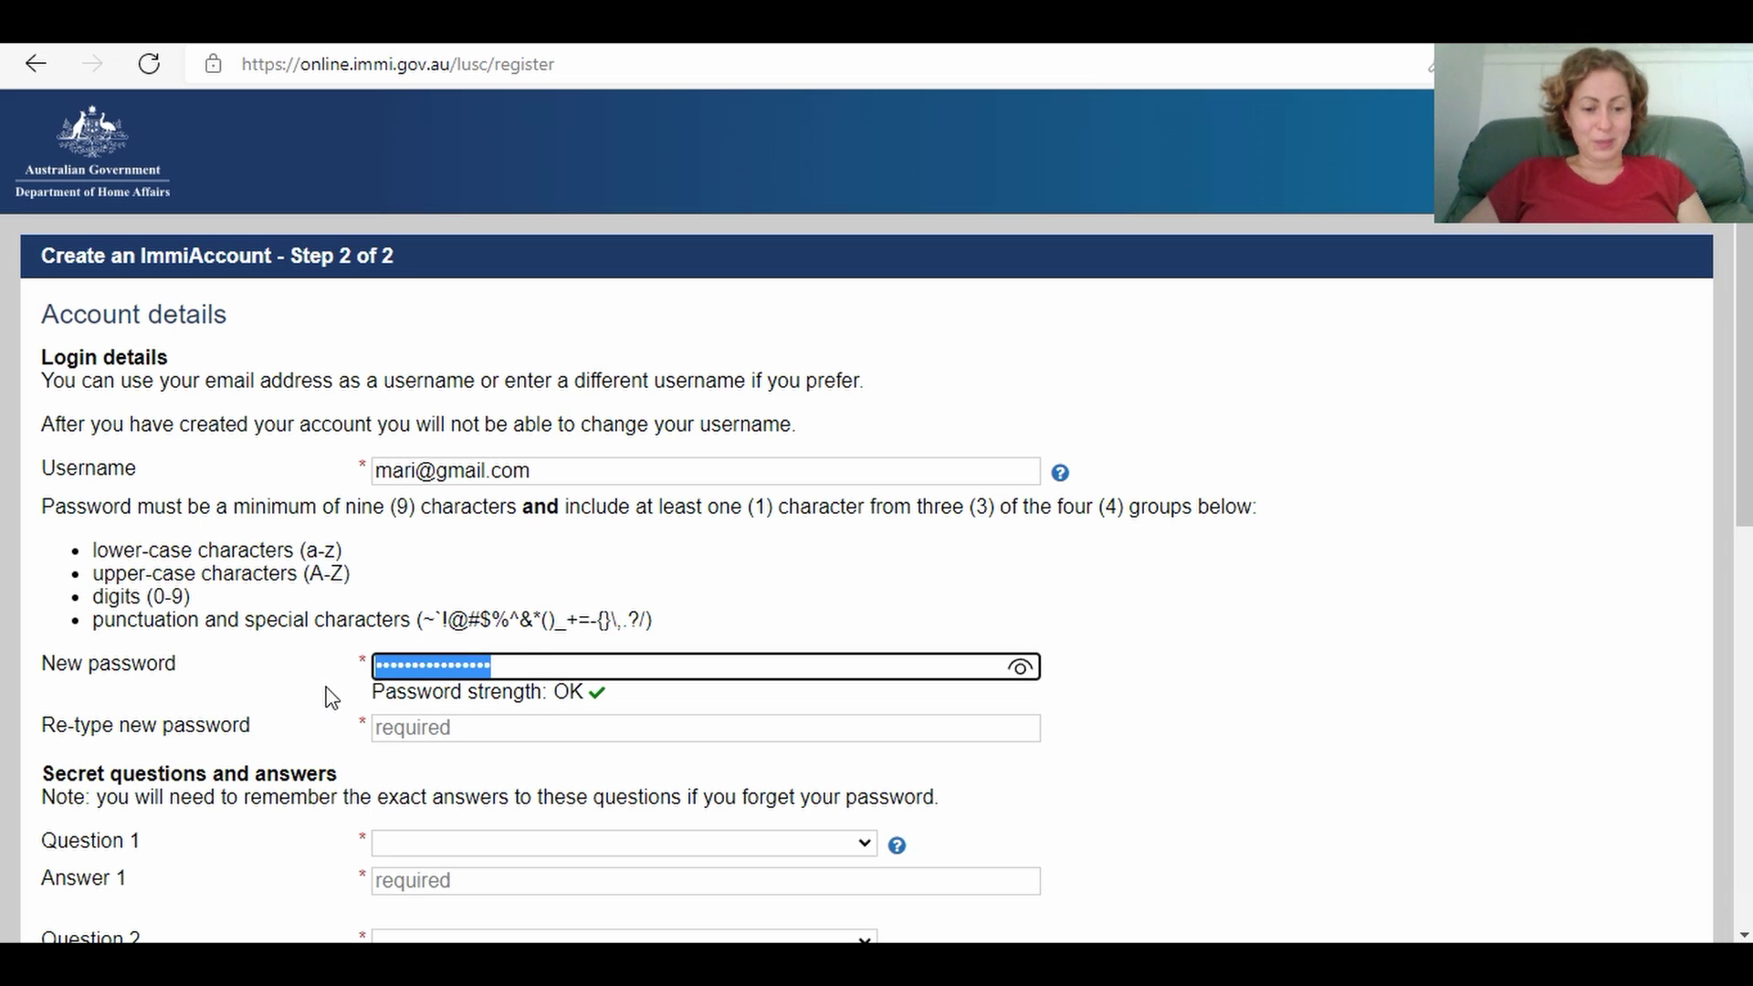
click(416, 727)
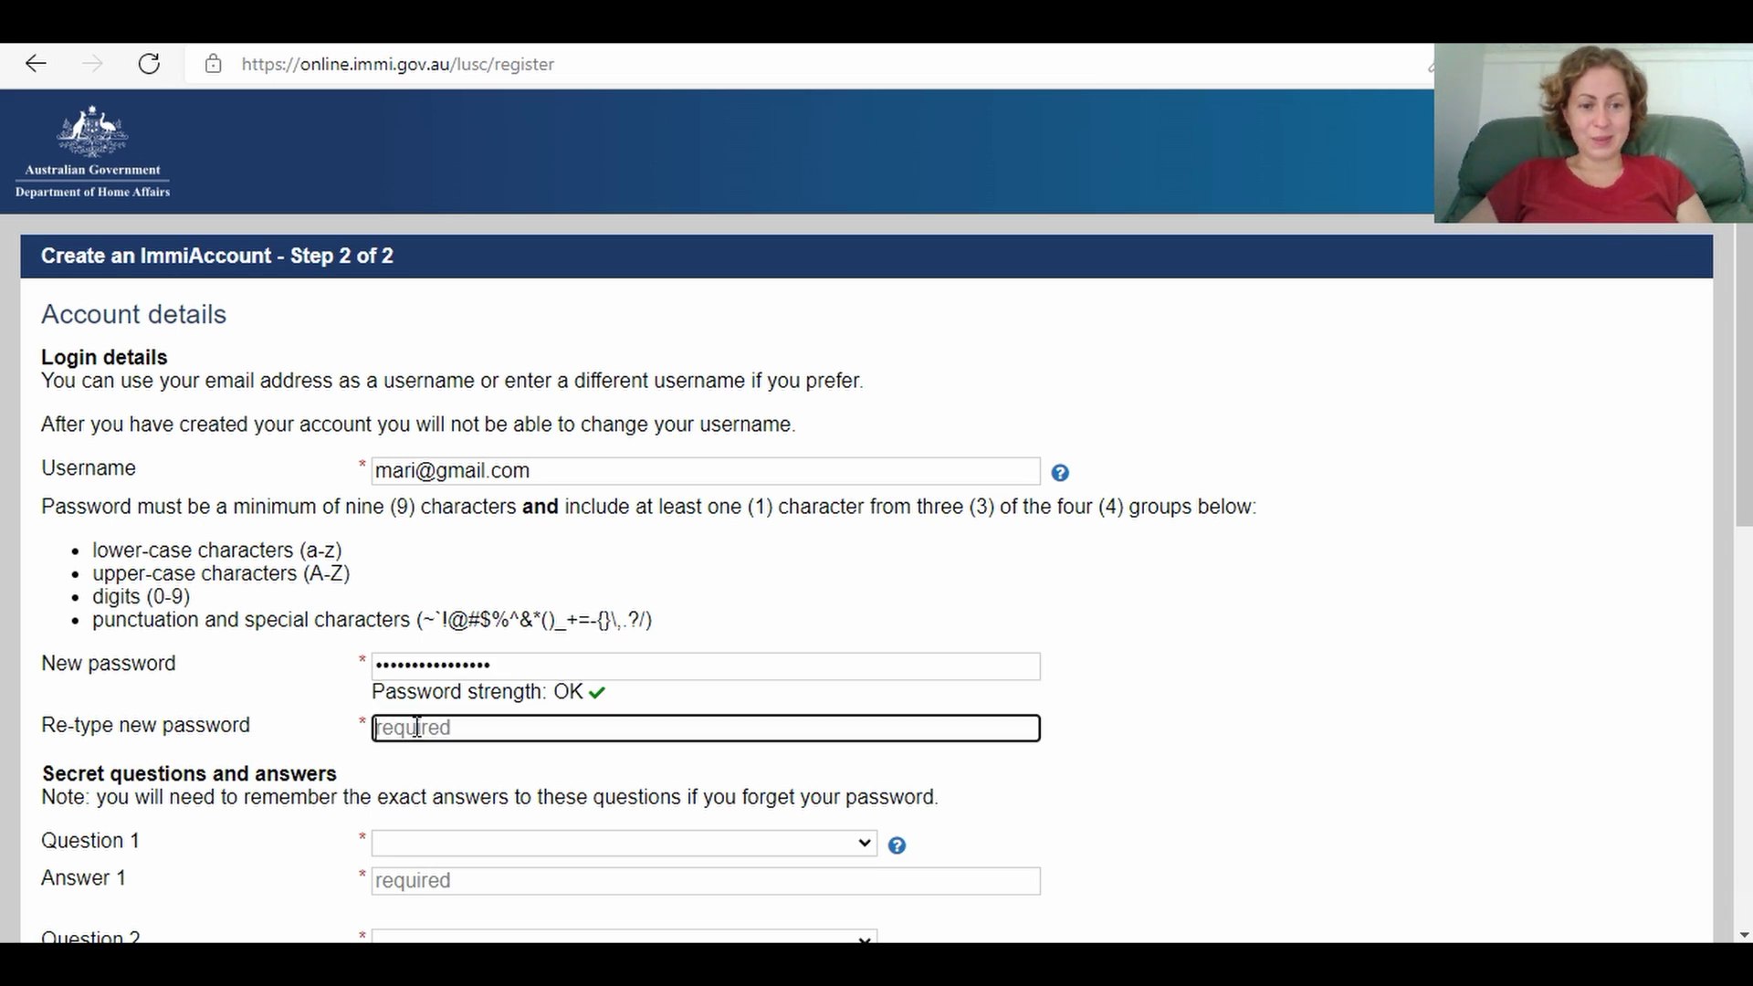
key(ctrl+v)
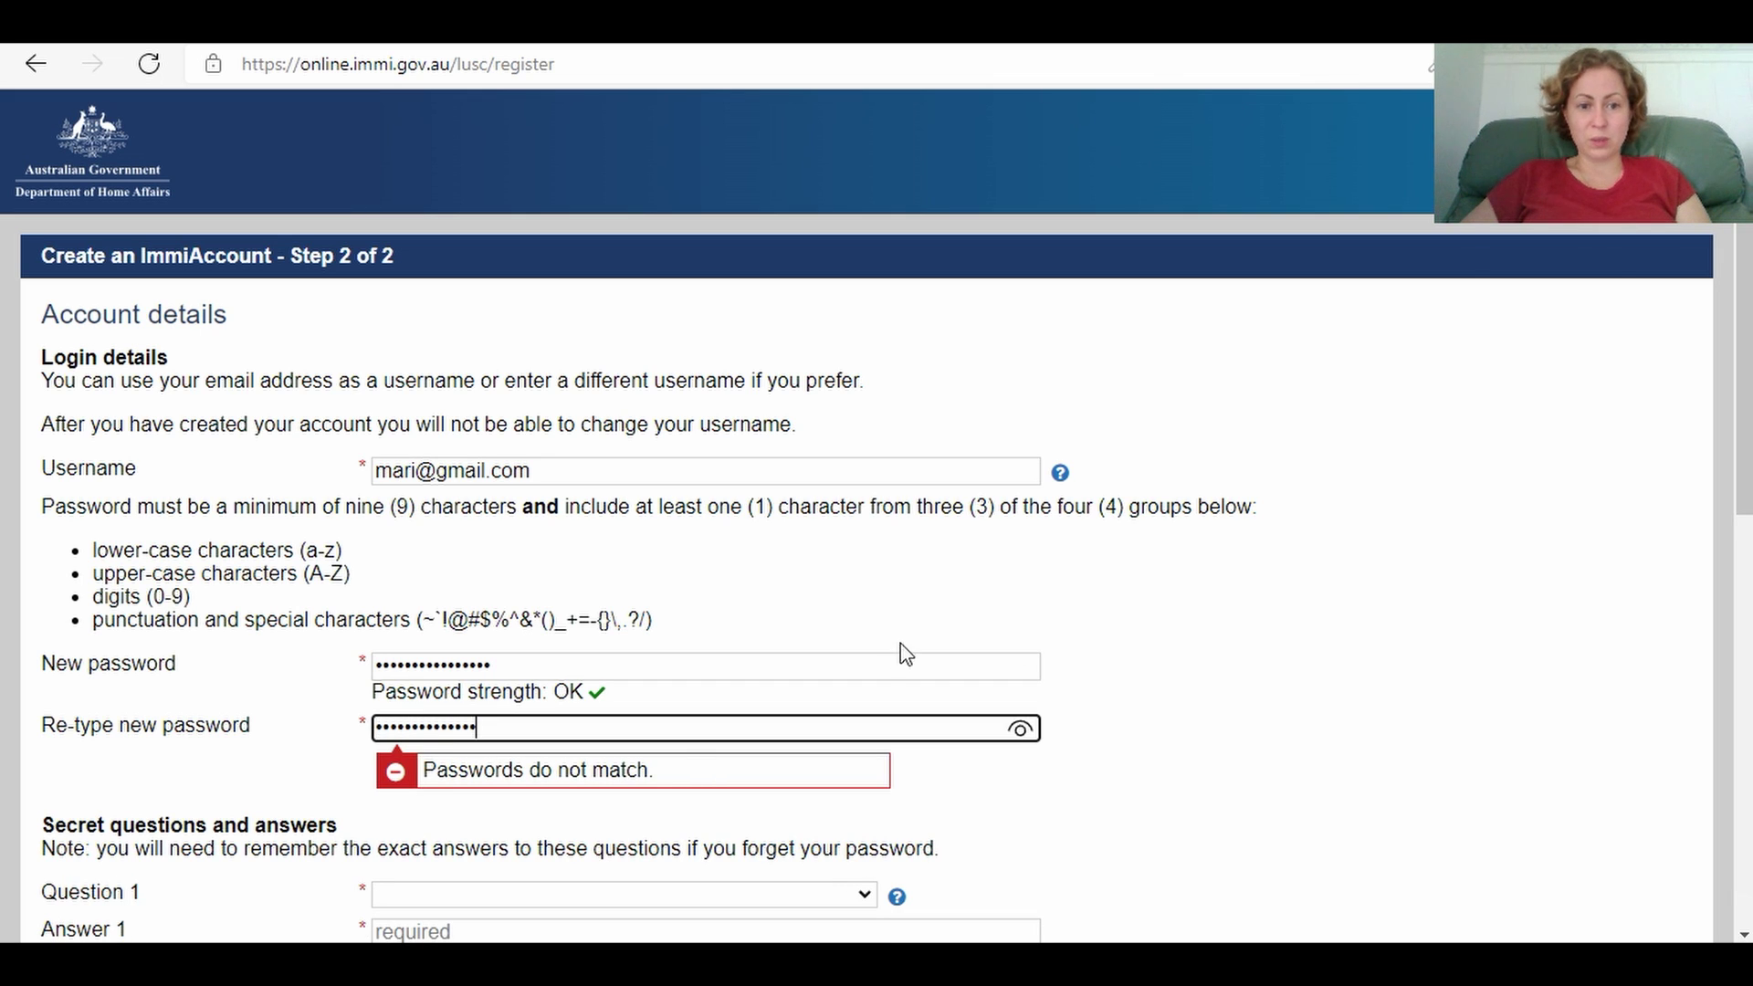
Step: Clear the mismatched confirmation and re-enter the password in the re-type field
click(1005, 626)
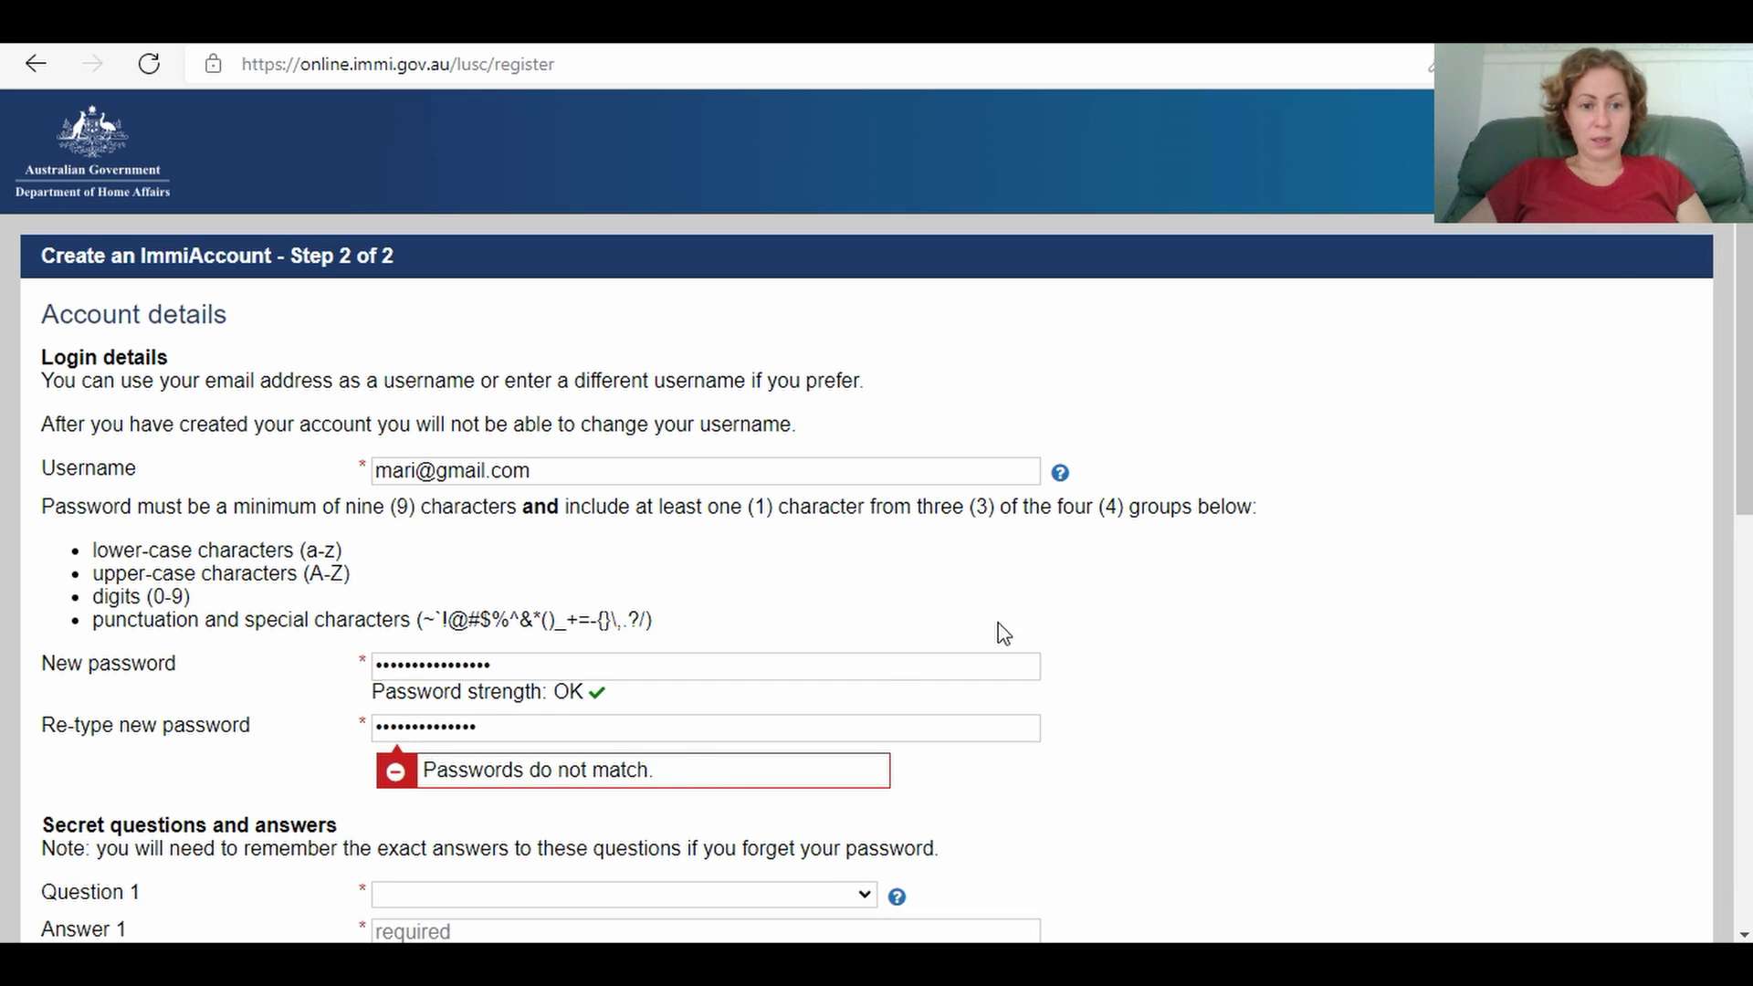
click(523, 730)
key(BackSpace)
key(BackSpace)
key(BackSpace)
key(BackSpace)
key(BackSpace)
key(BackSpace)
key(BackSpace)
key(BackSpace)
key(BackSpace)
key(BackSpace)
key(BackSpace)
key(BackSpace)
key(BackSpace)
key(BackSpace)
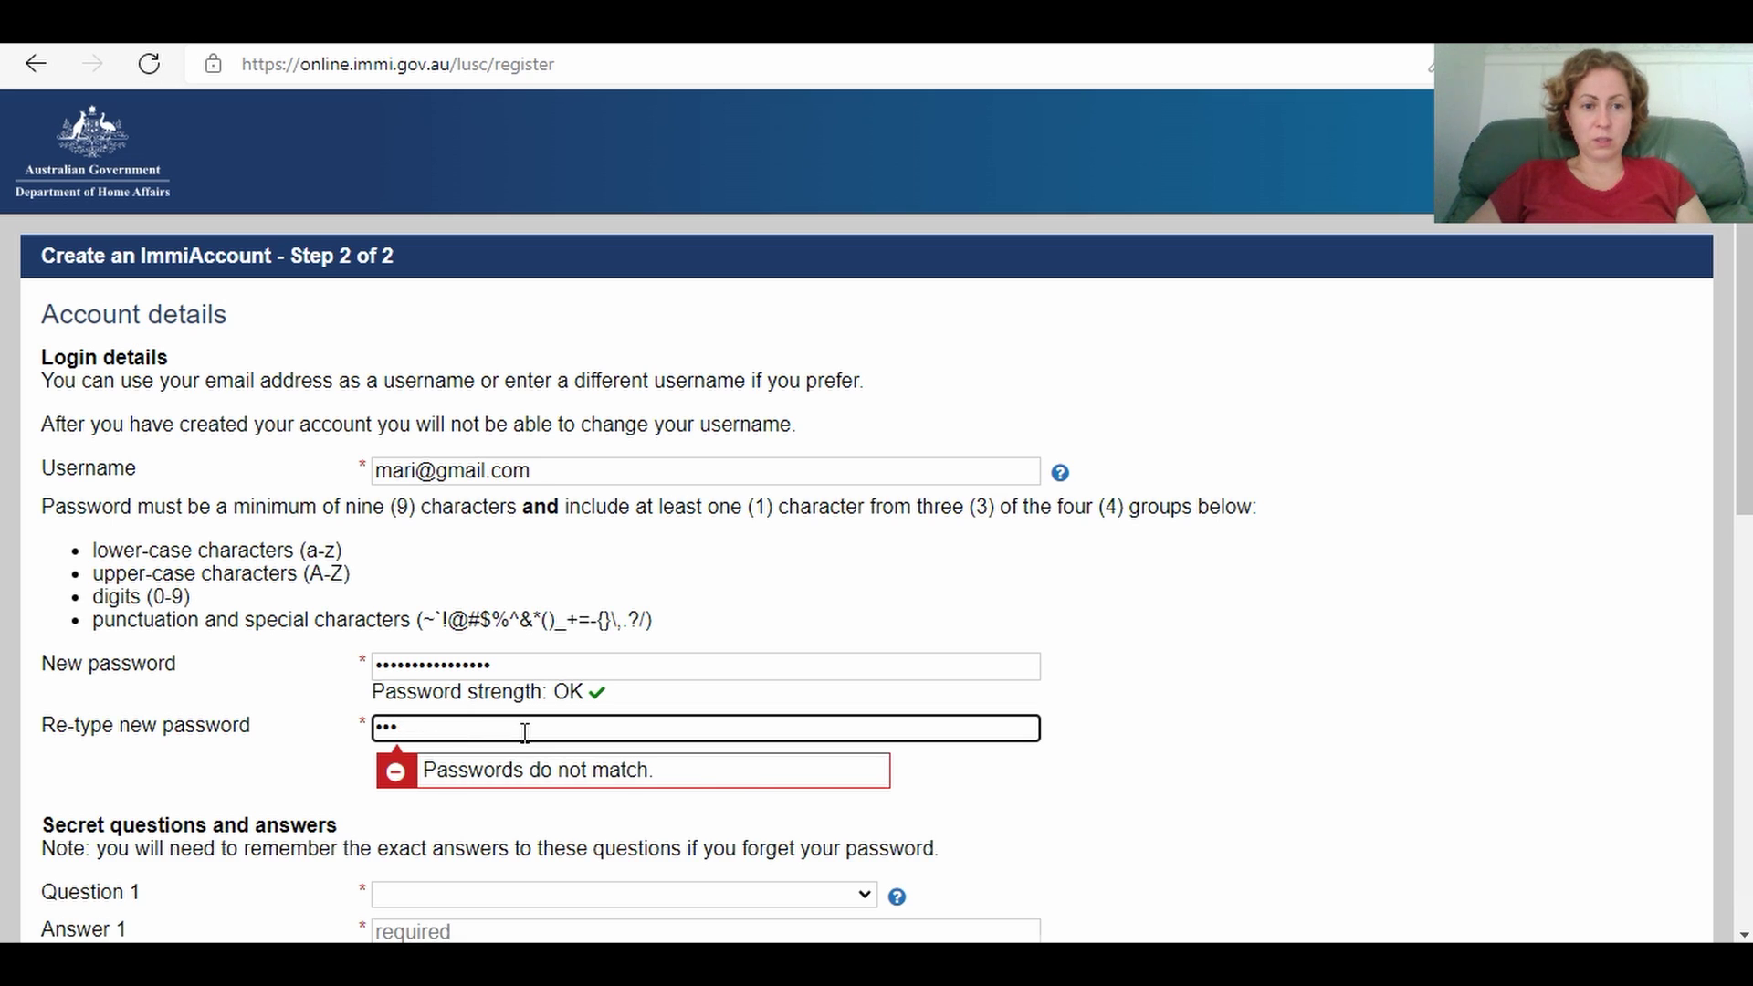
text(••••)
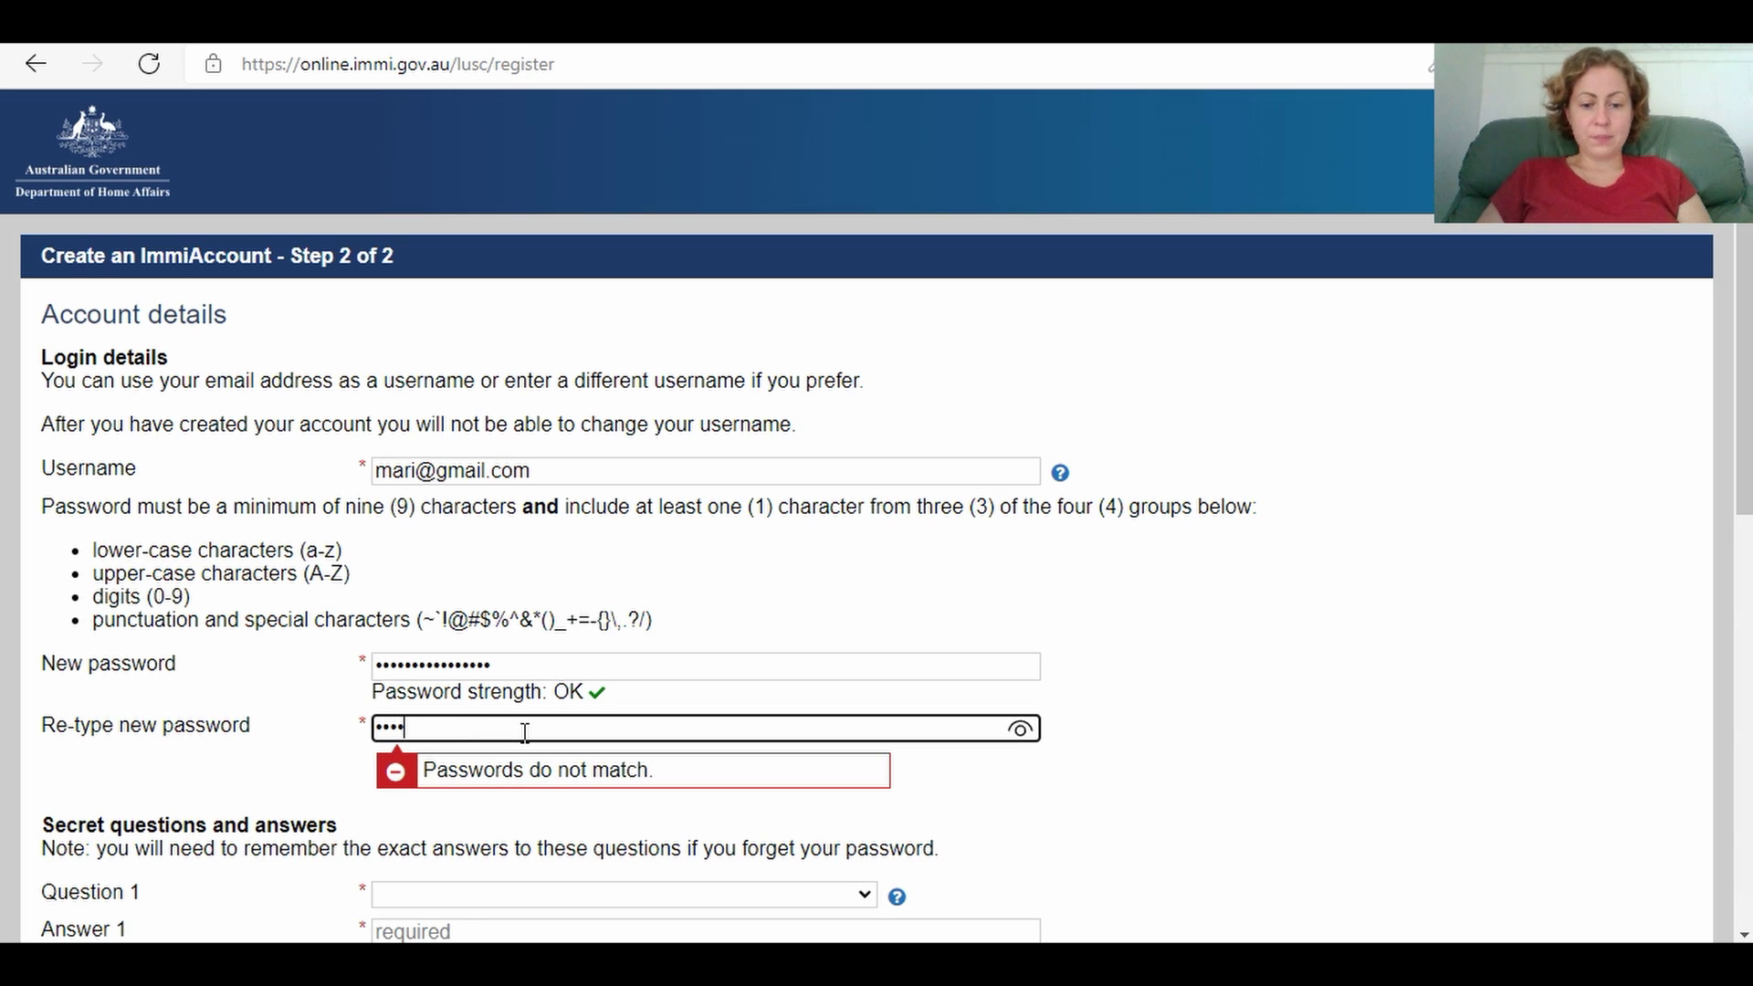
text(•••••••)
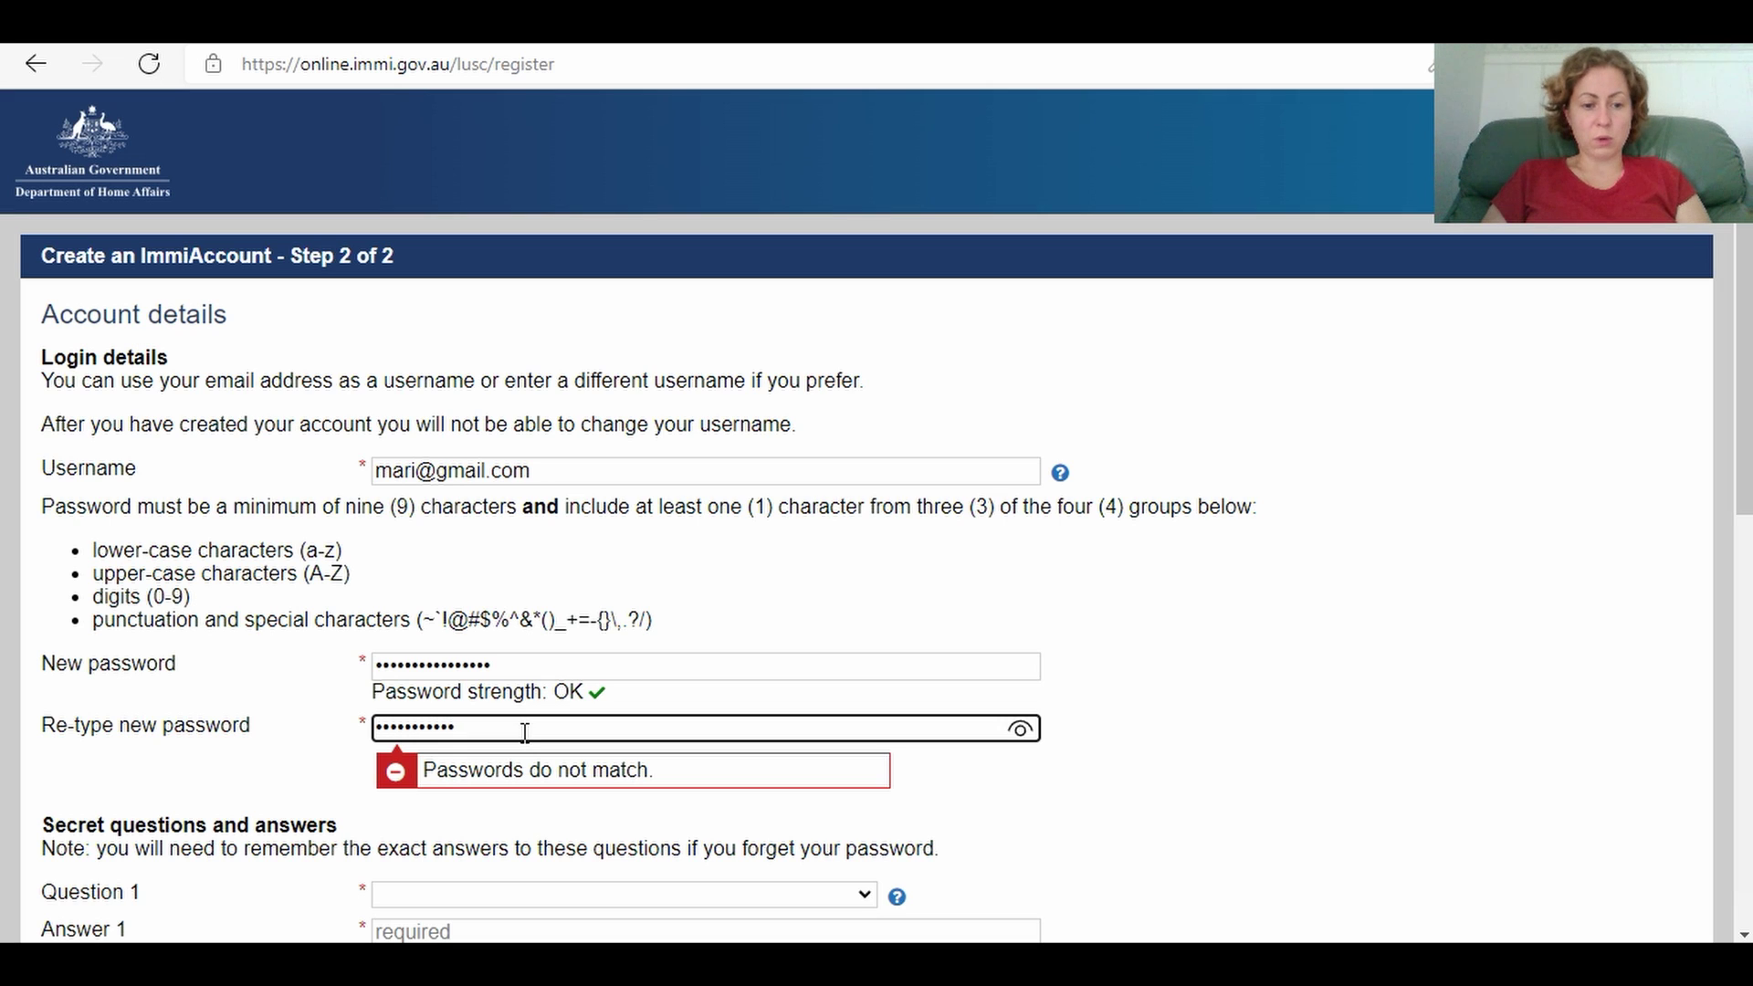
text(••••)
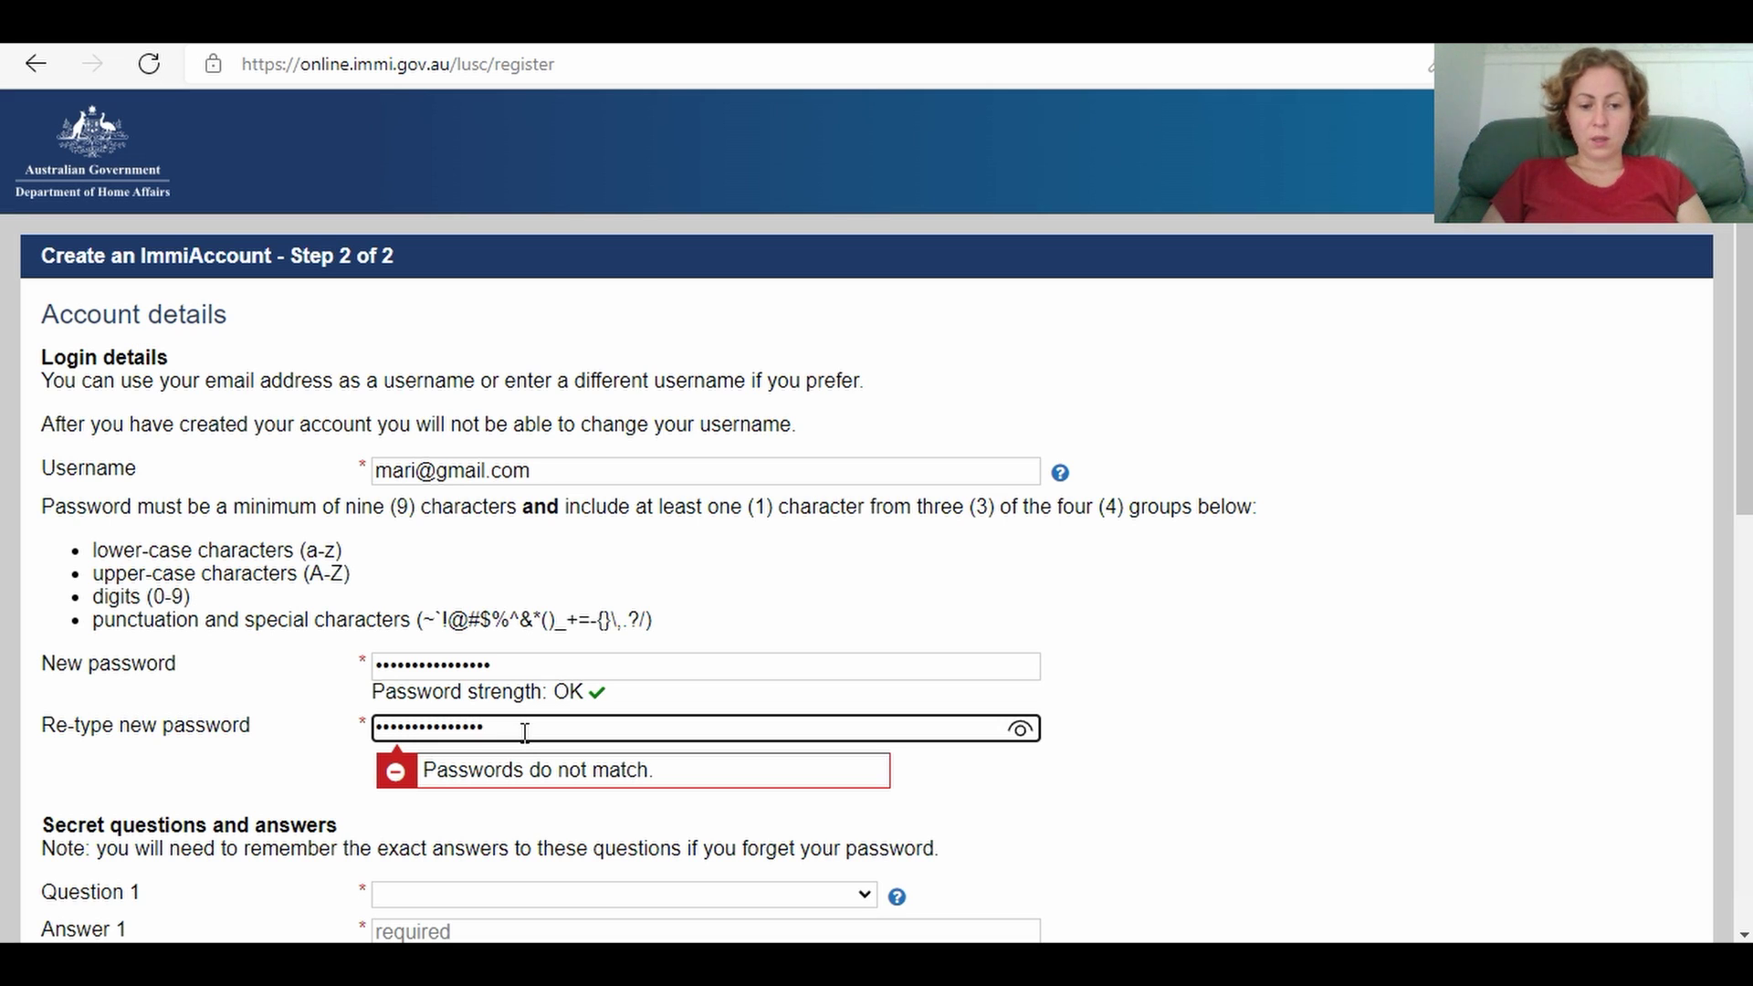
text(•)
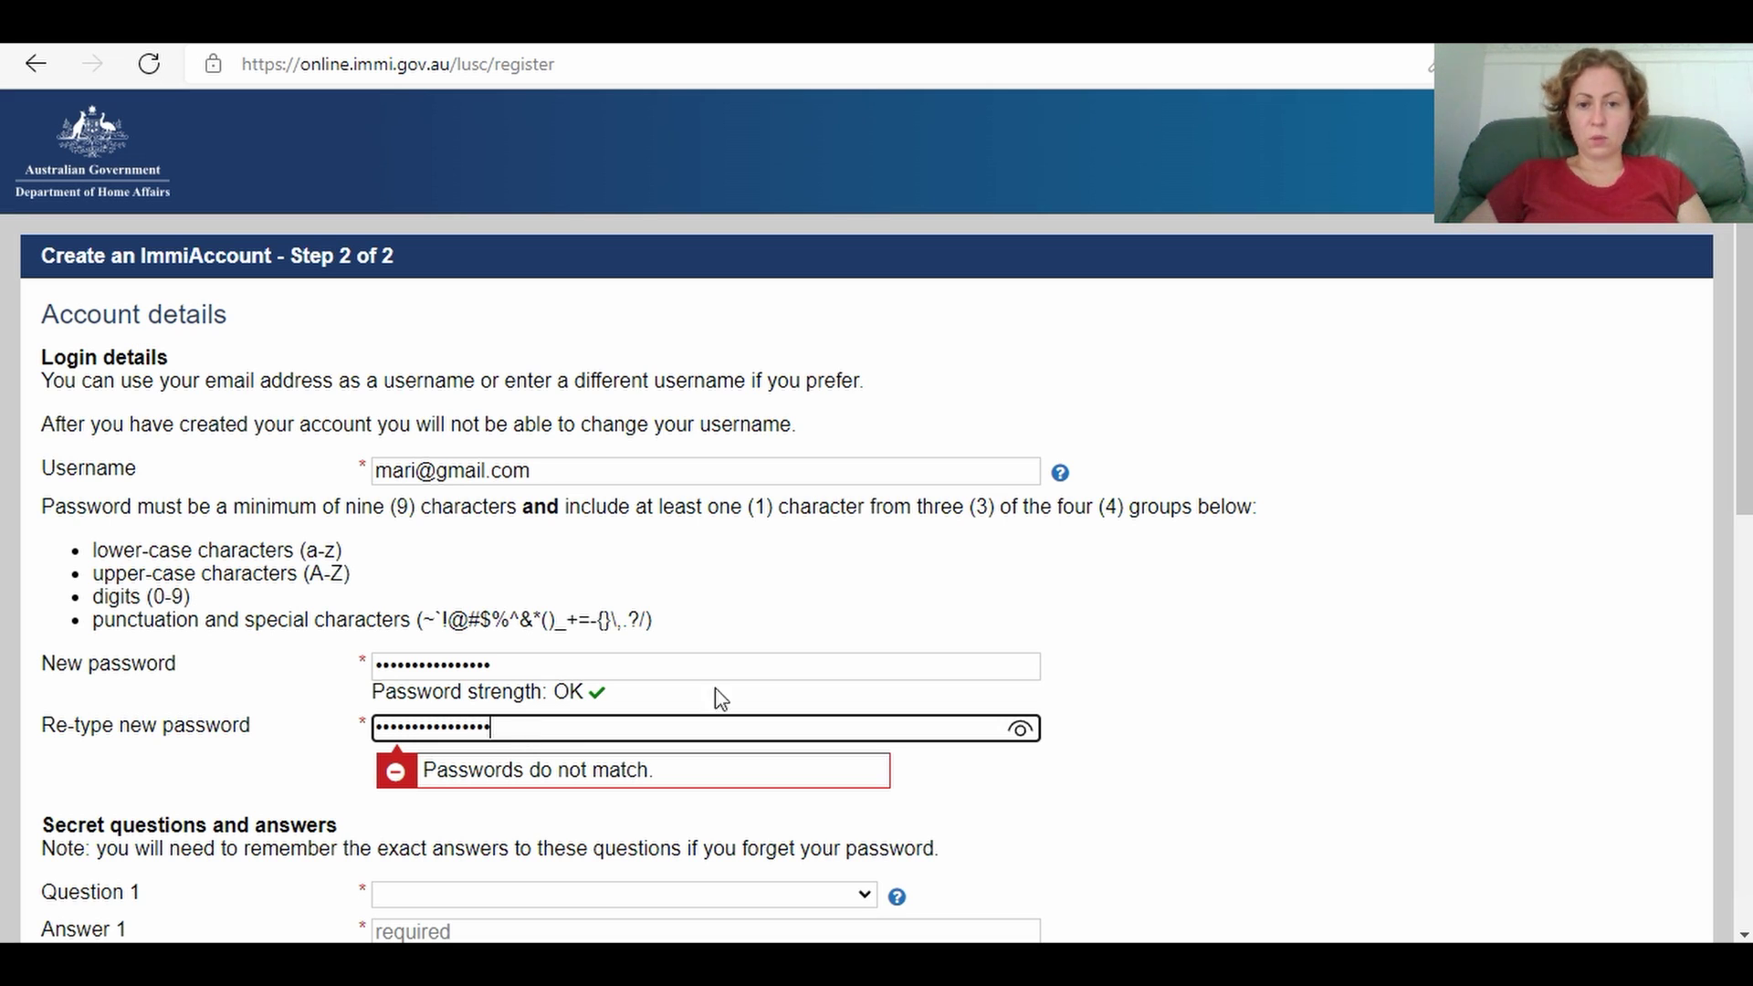
click(1039, 628)
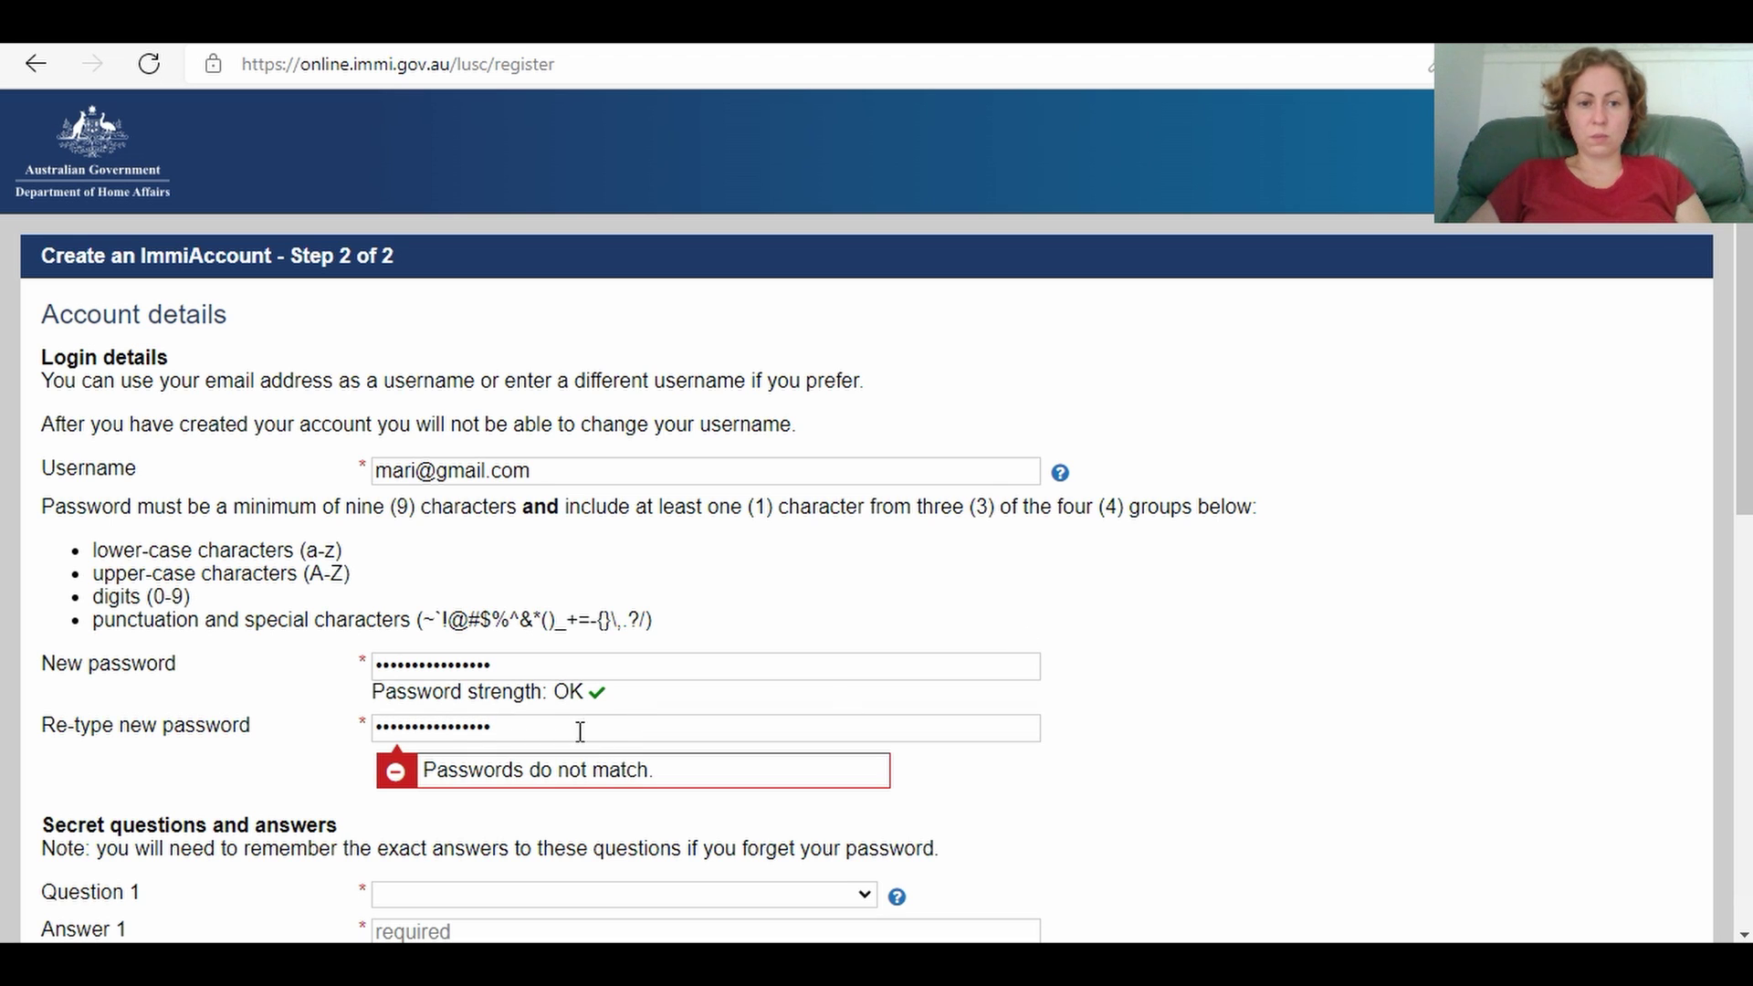
drag(584, 733, 338, 747)
key(BackSpace)
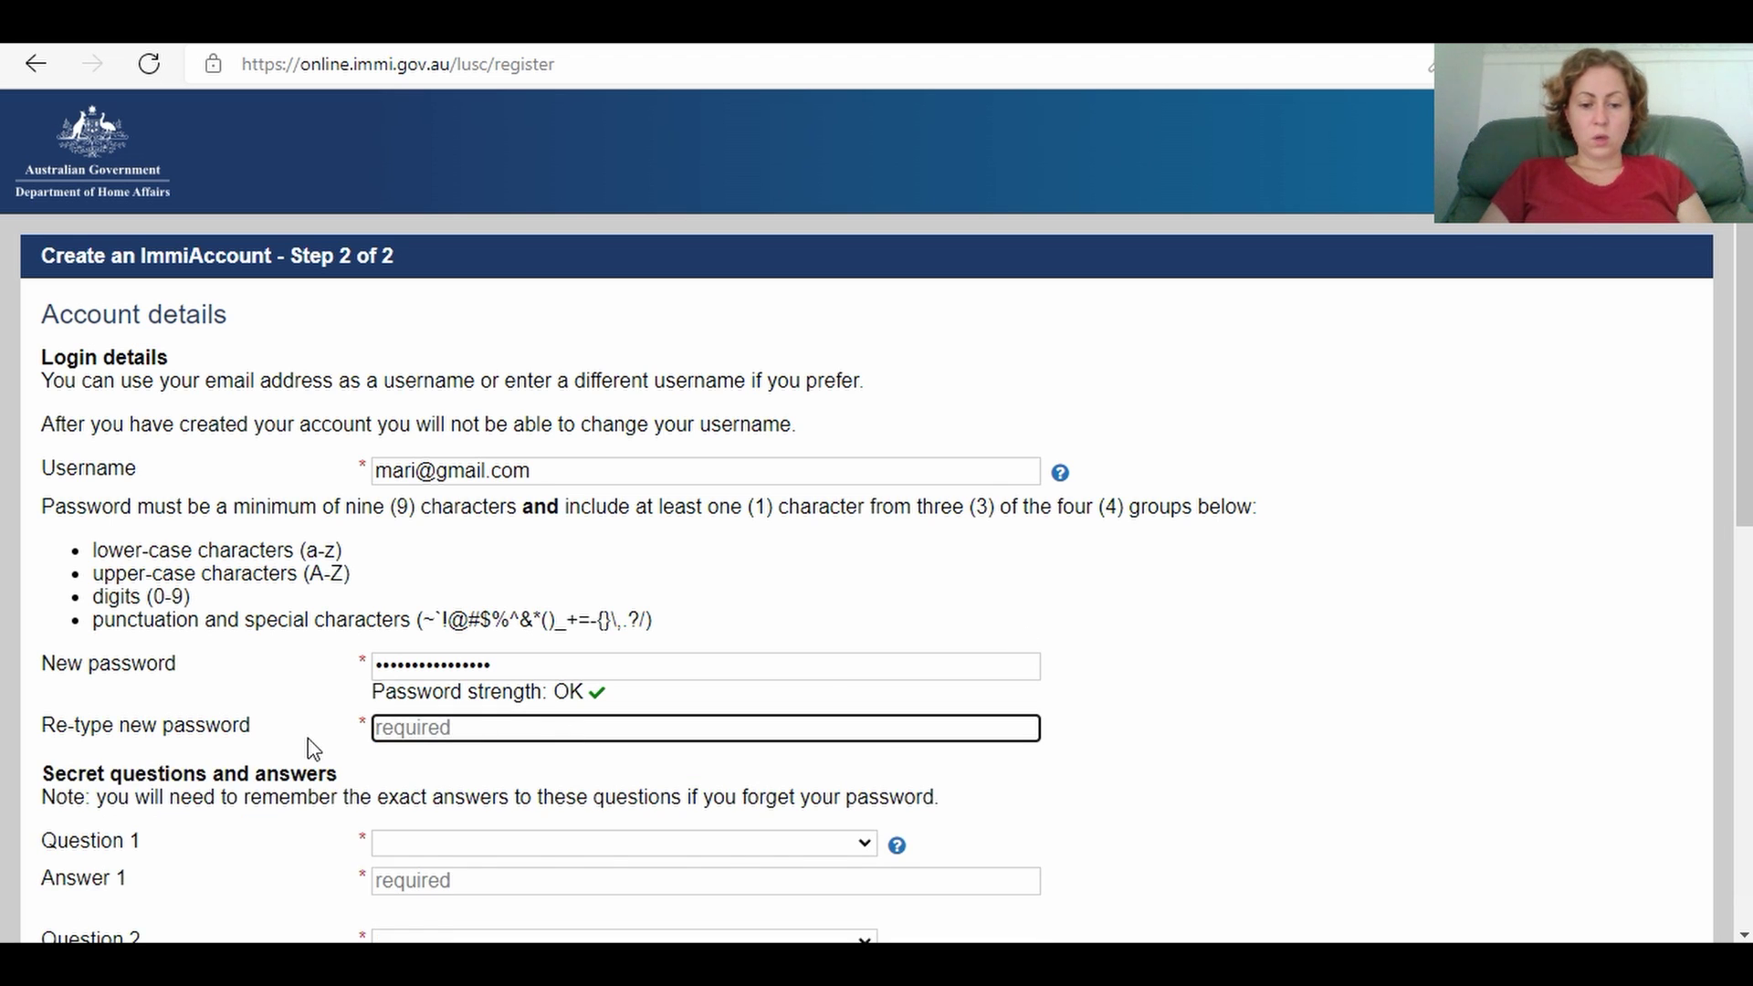
text(••••)
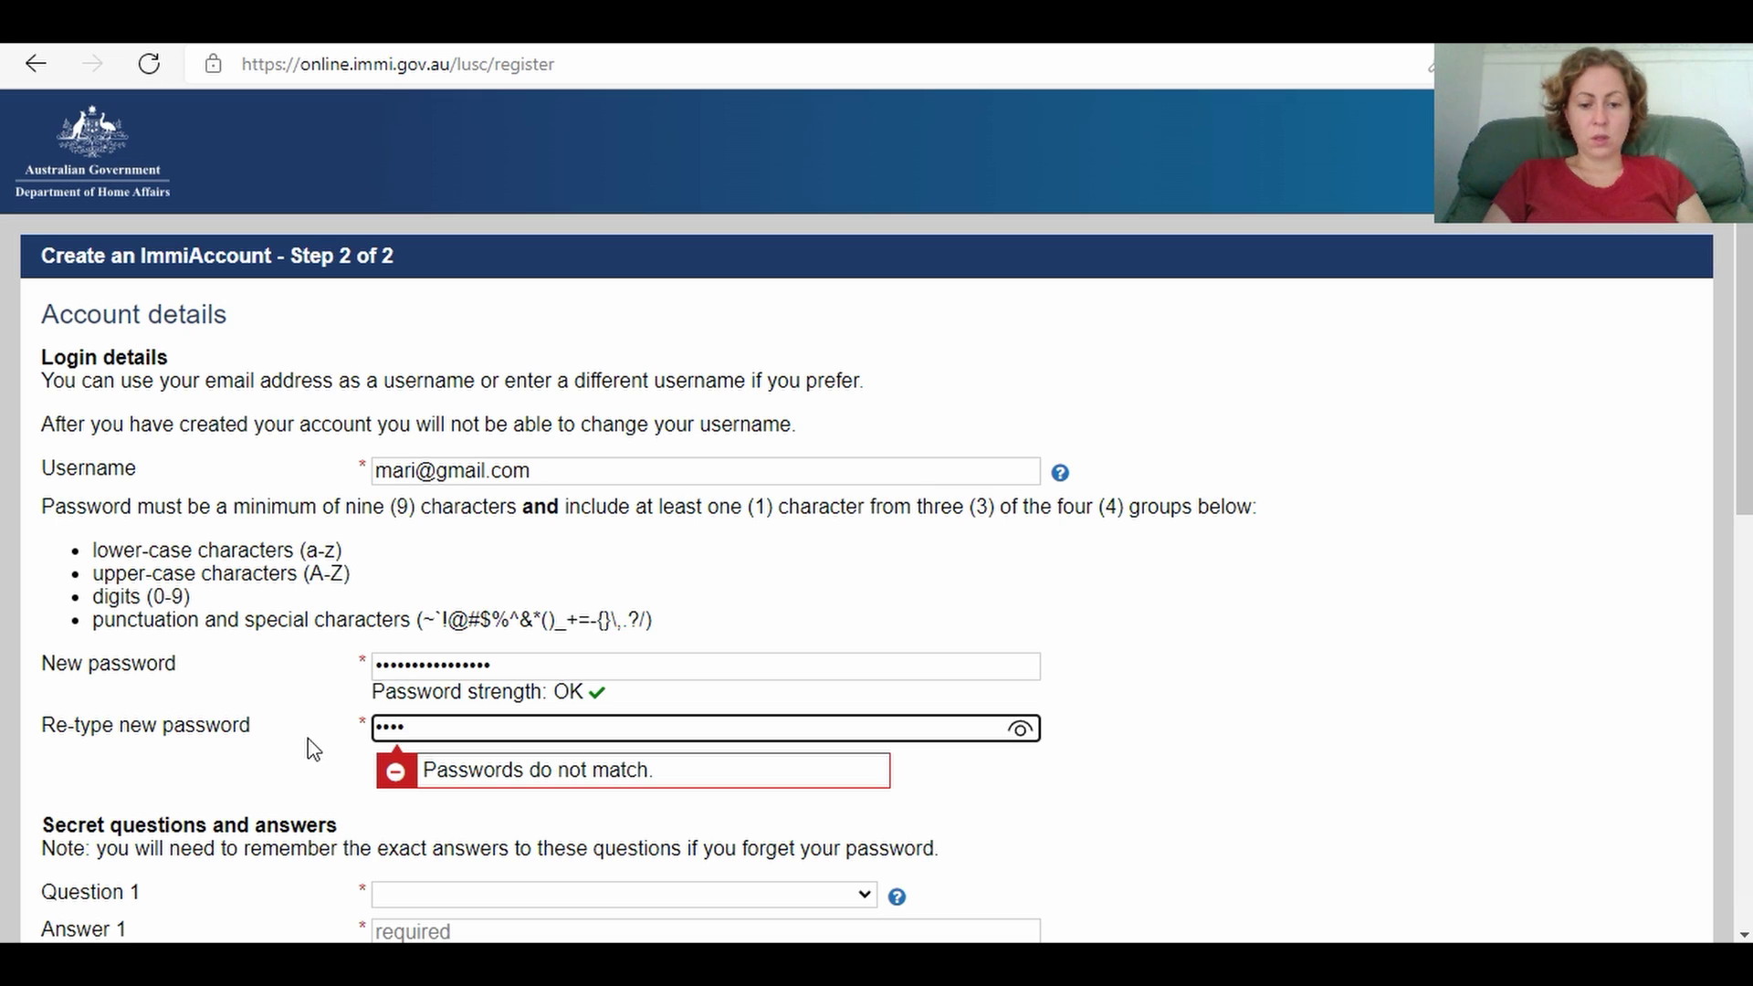
text(•••••••••••)
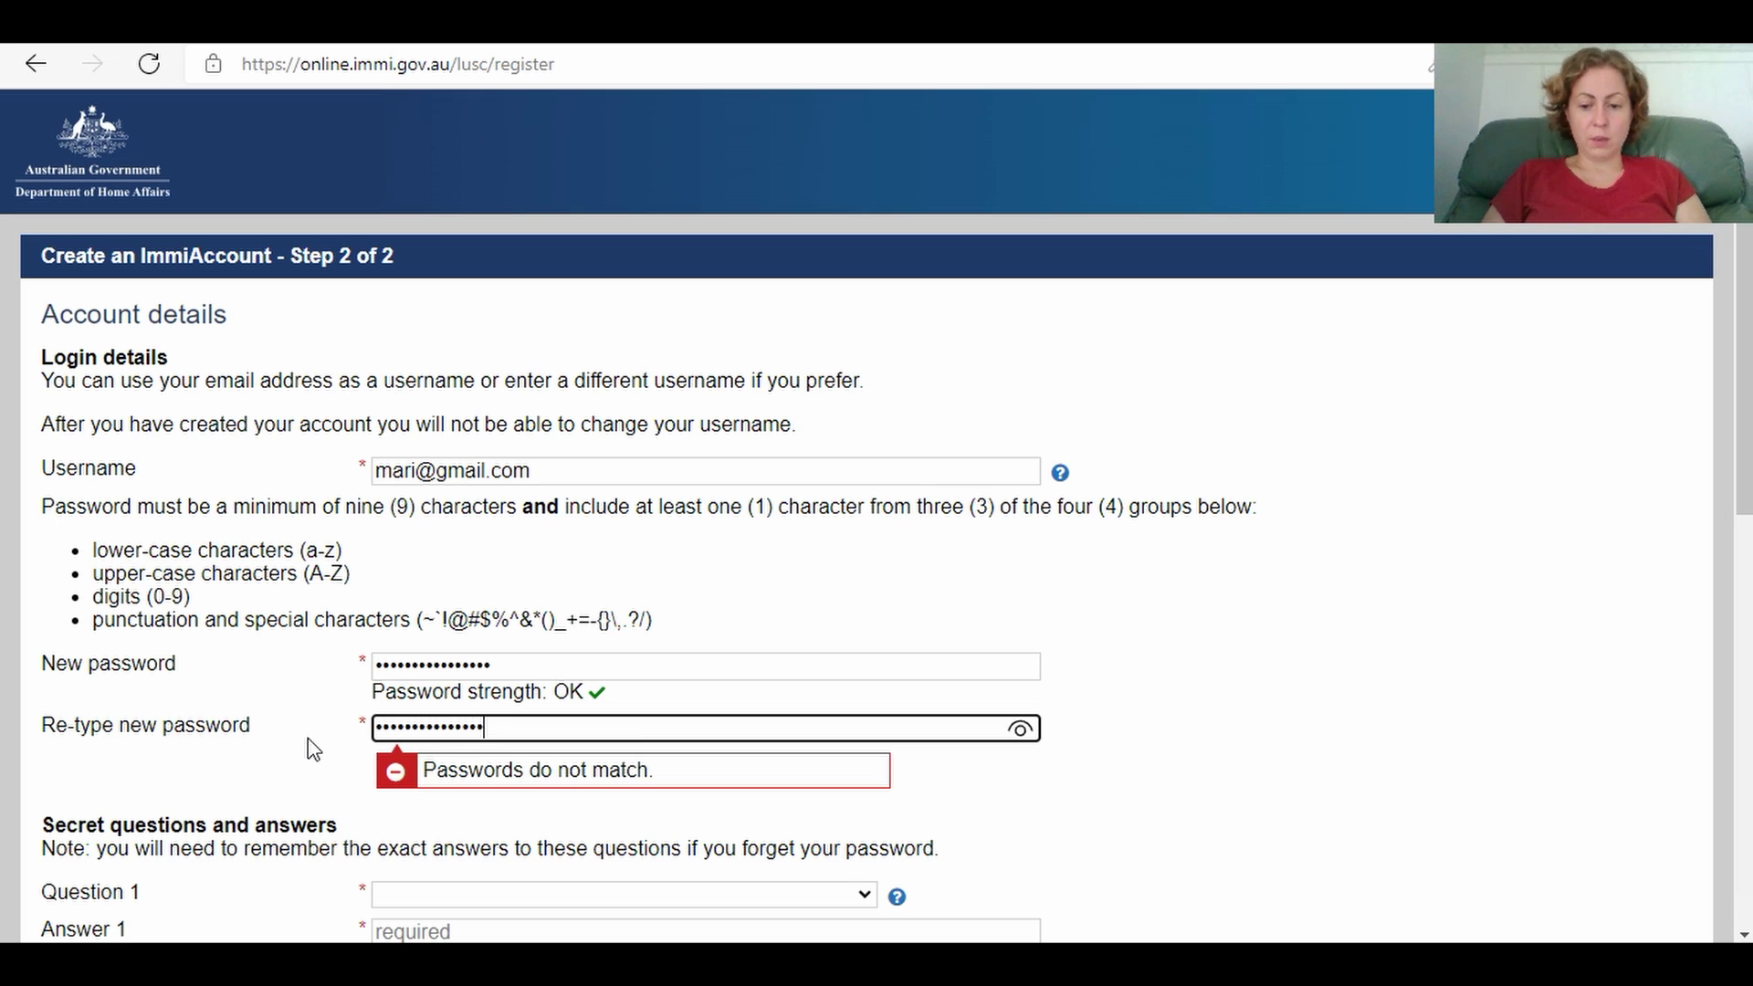
text(•)
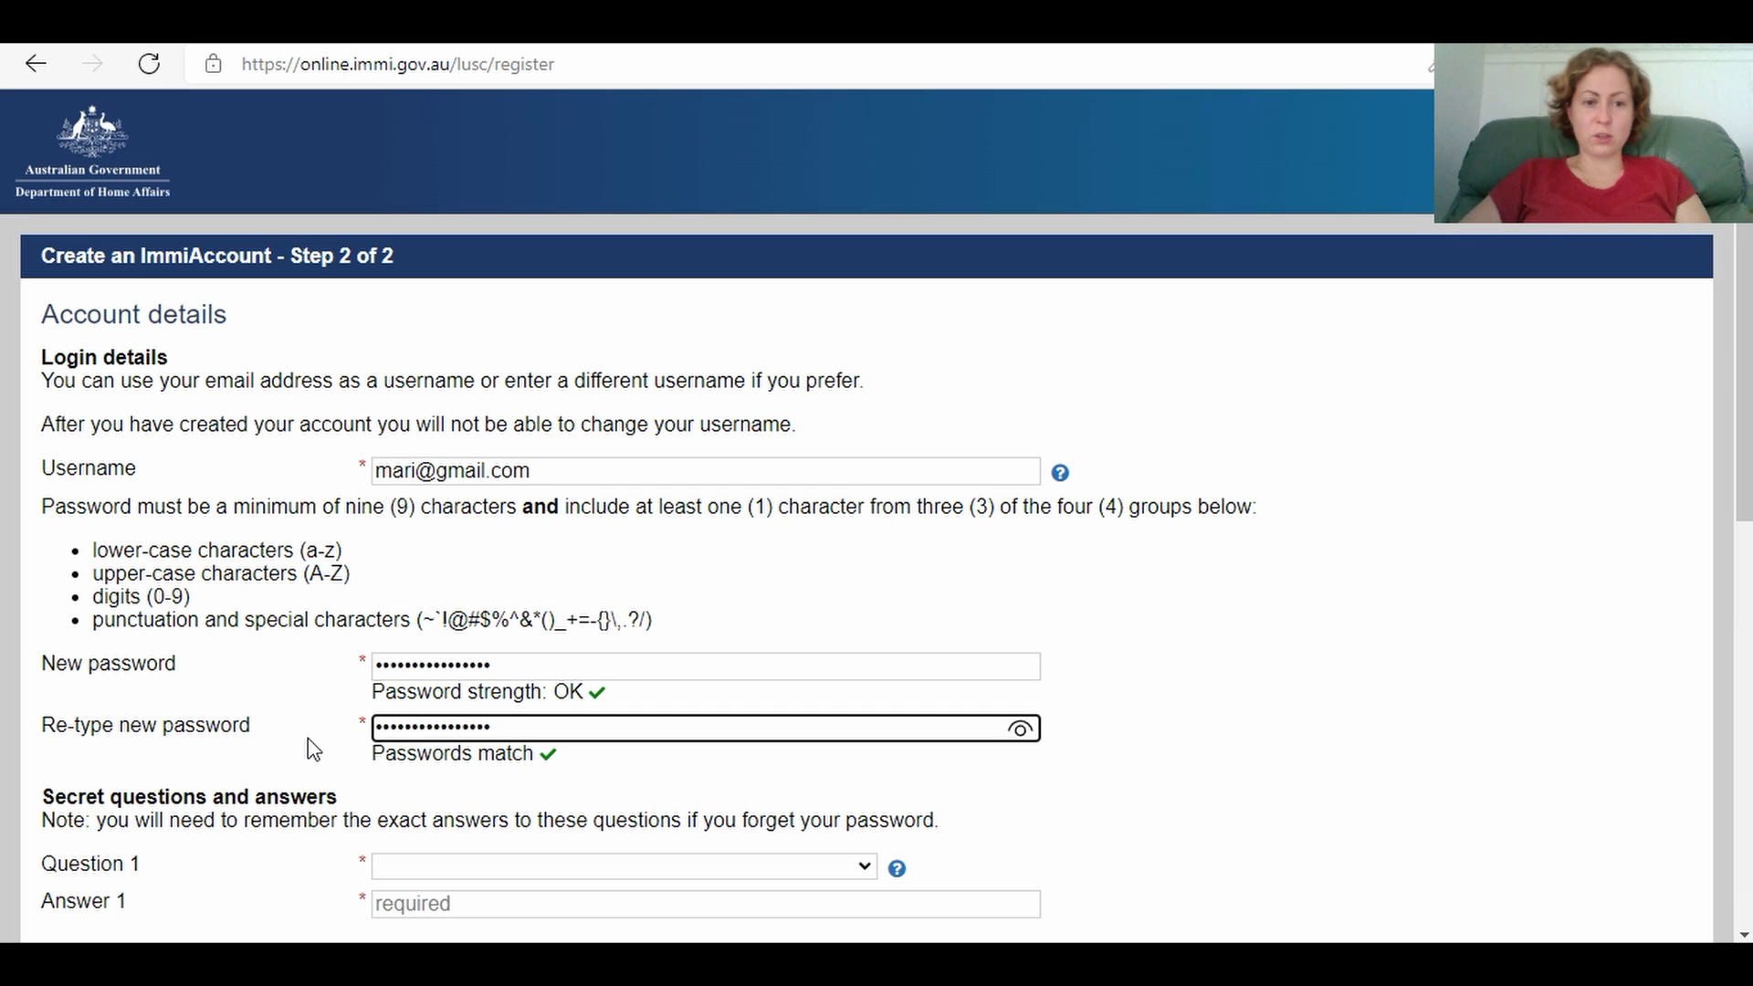
Step: Set secret question 1 to birthplace and enter its answer
scroll(1748, 444, down, 4)
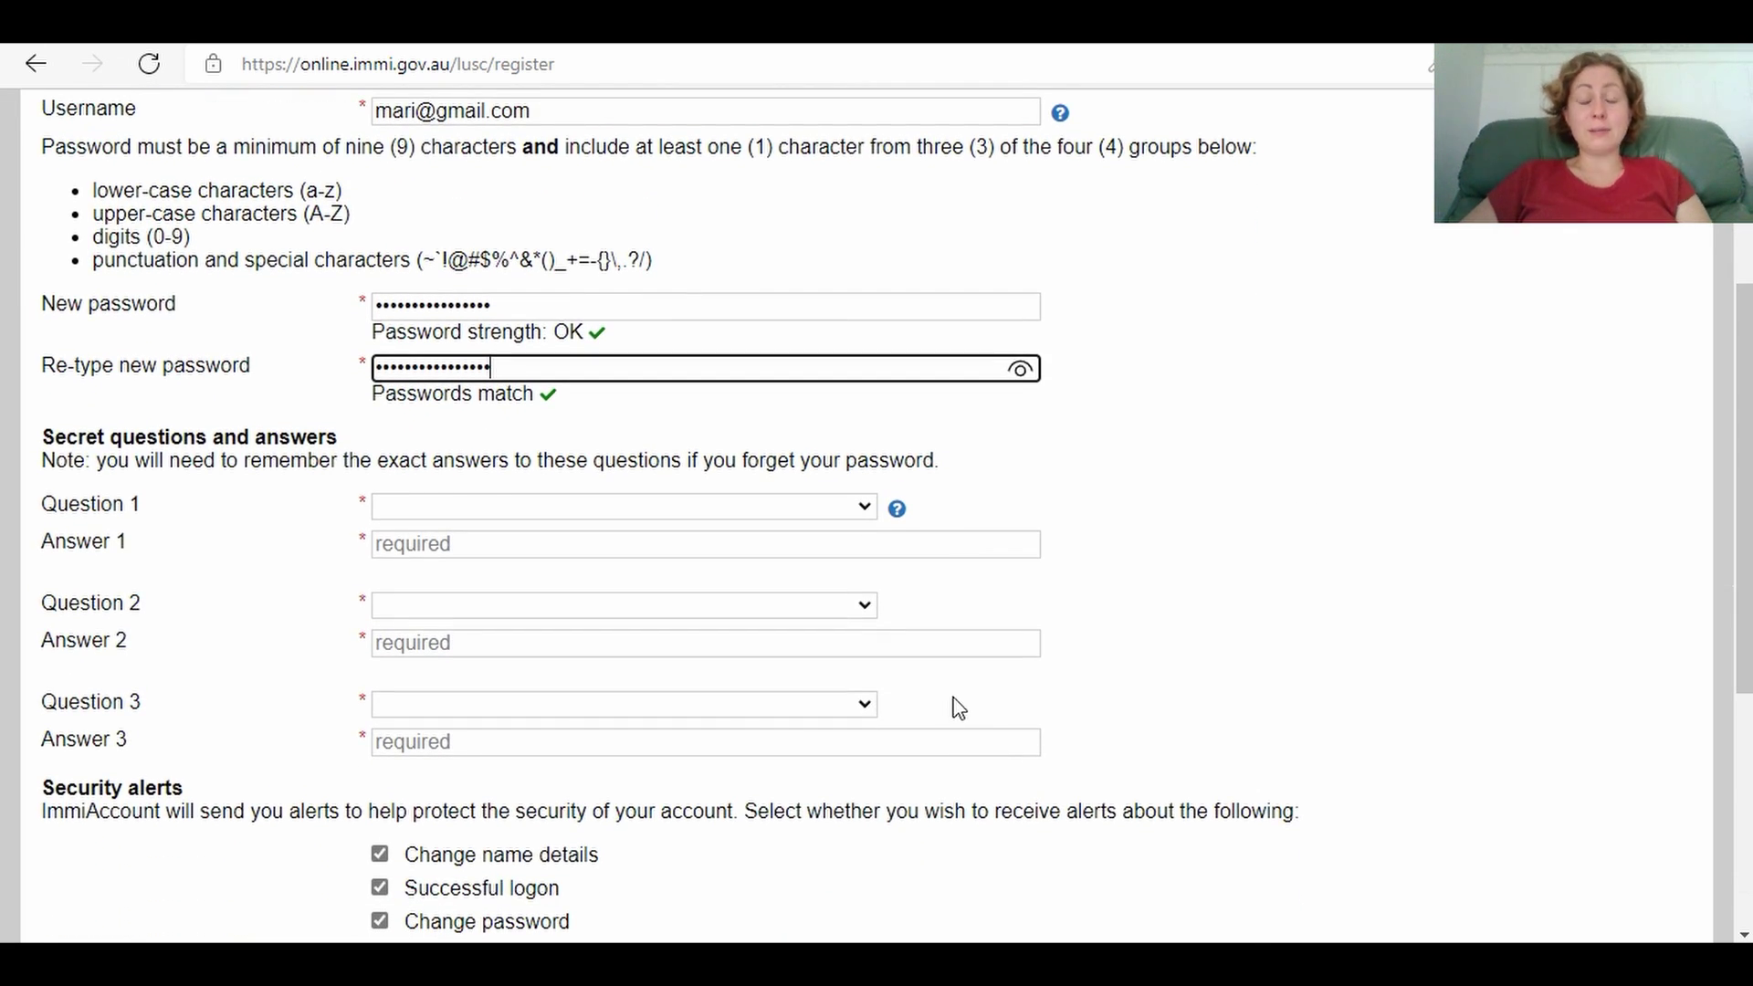
click(866, 511)
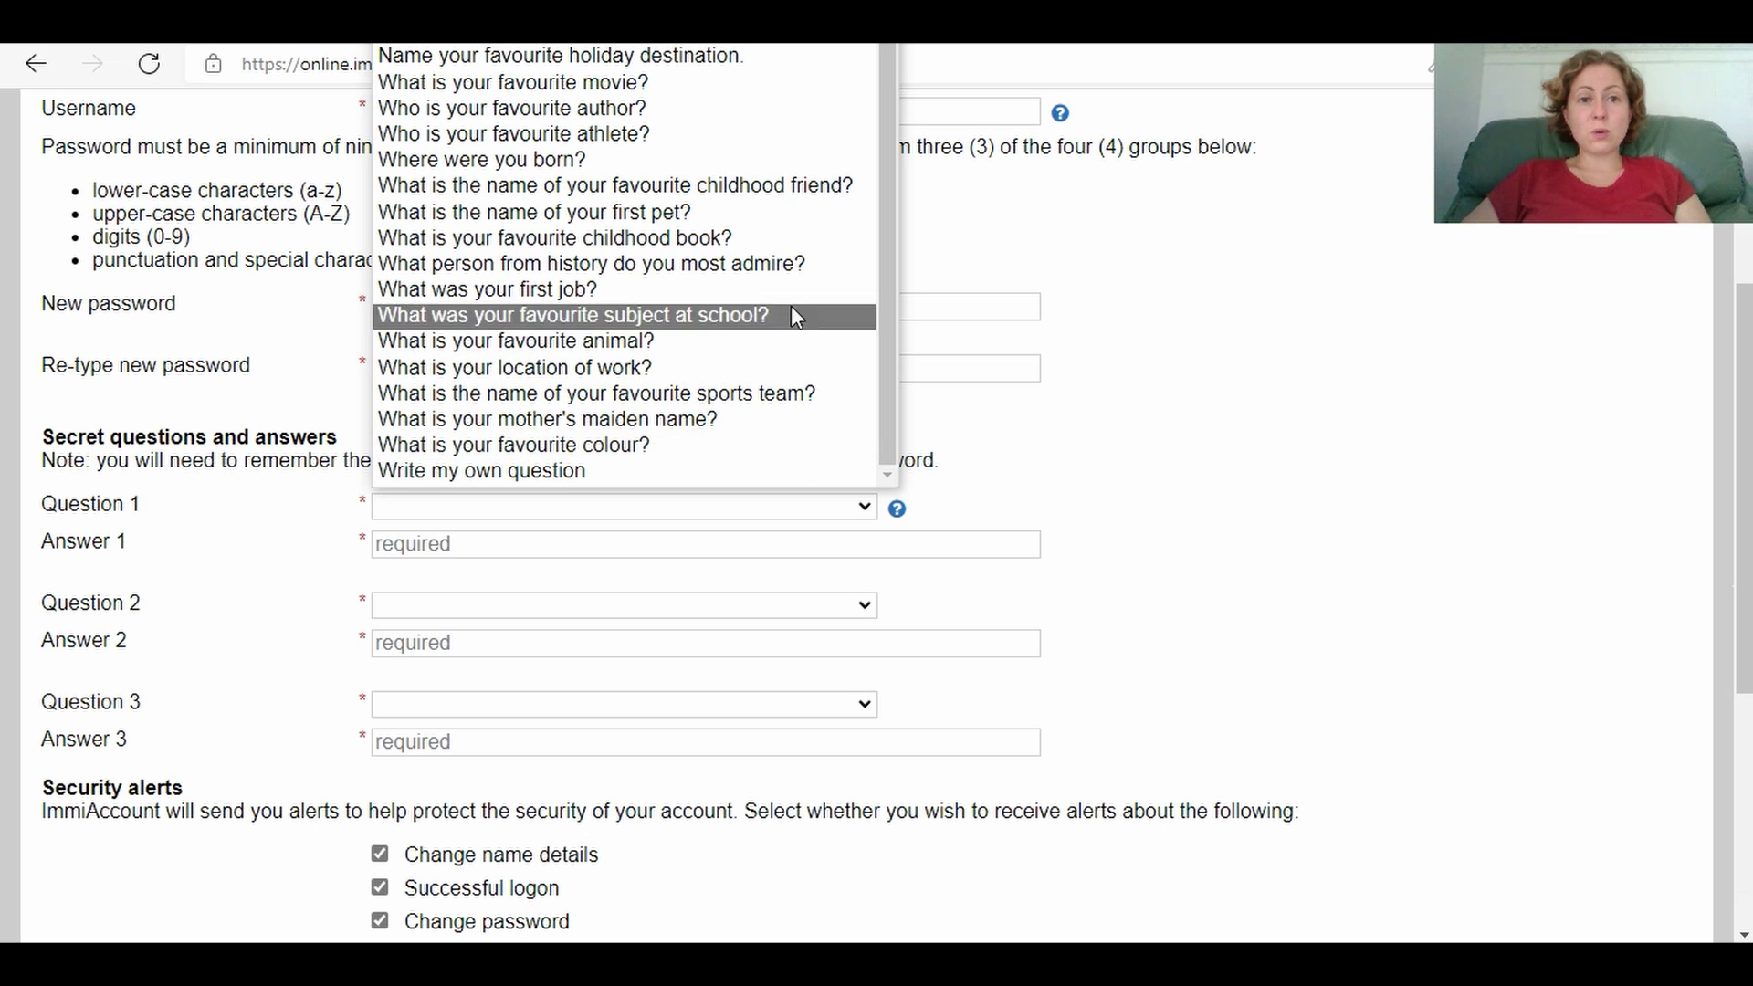
click(774, 163)
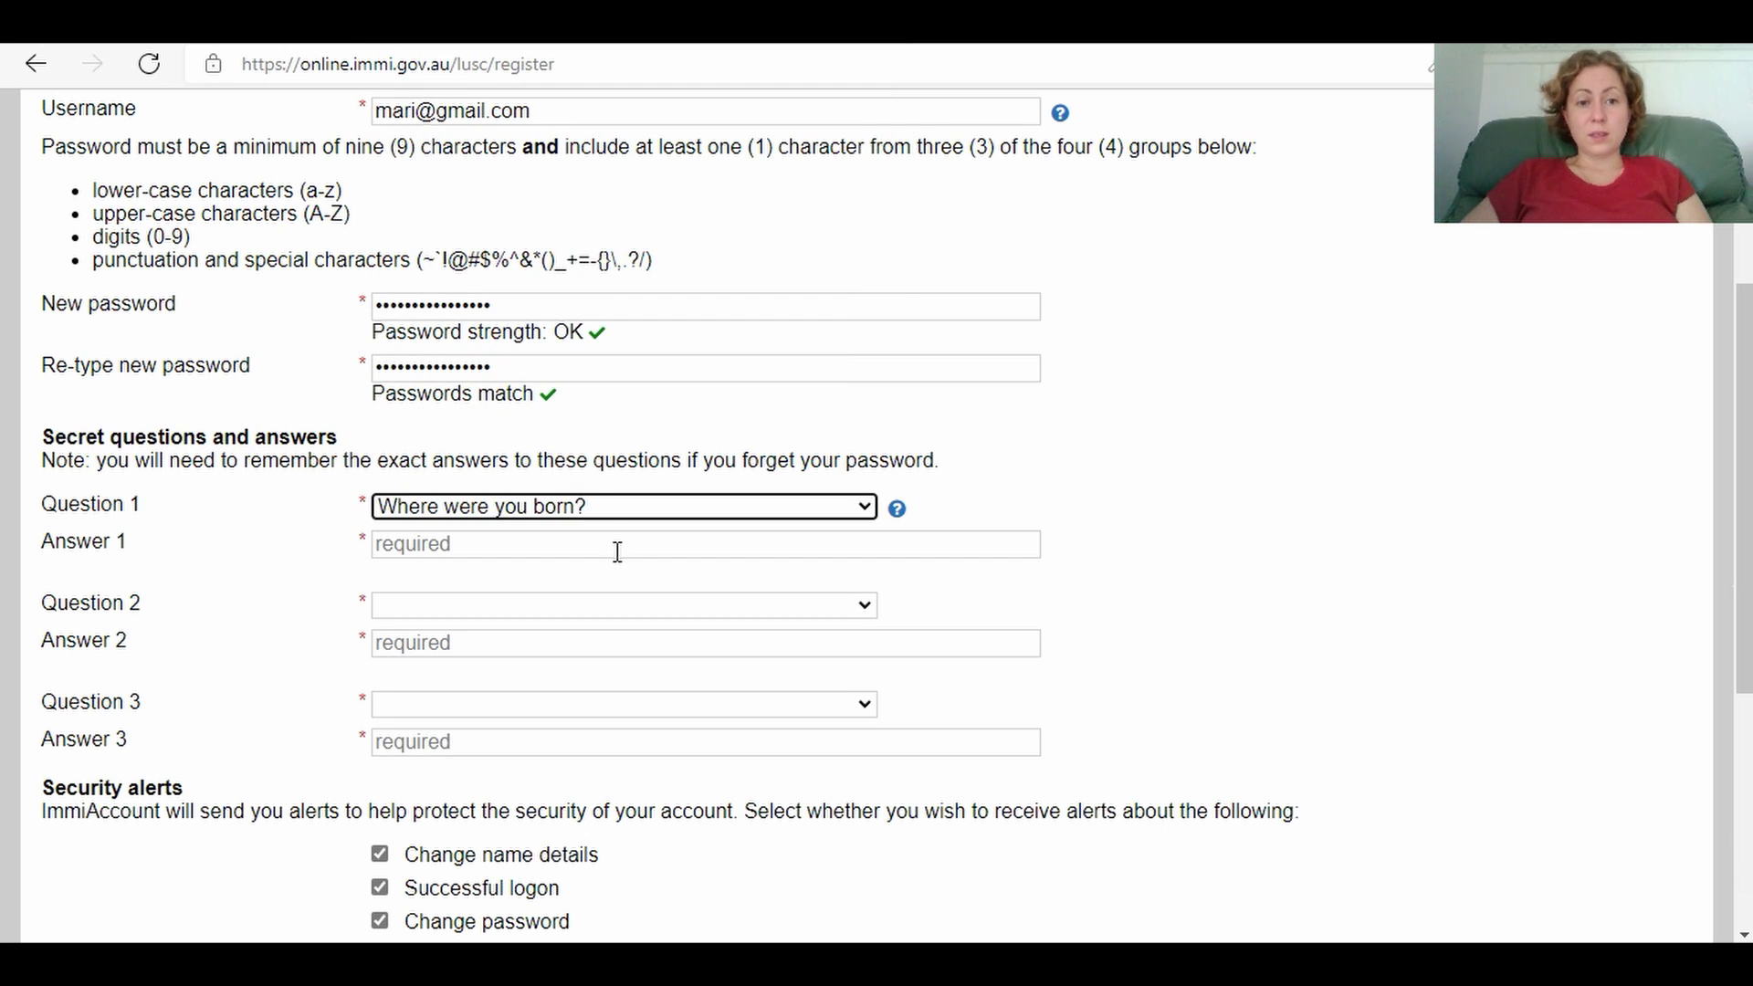
click(614, 551)
text(Kyib)
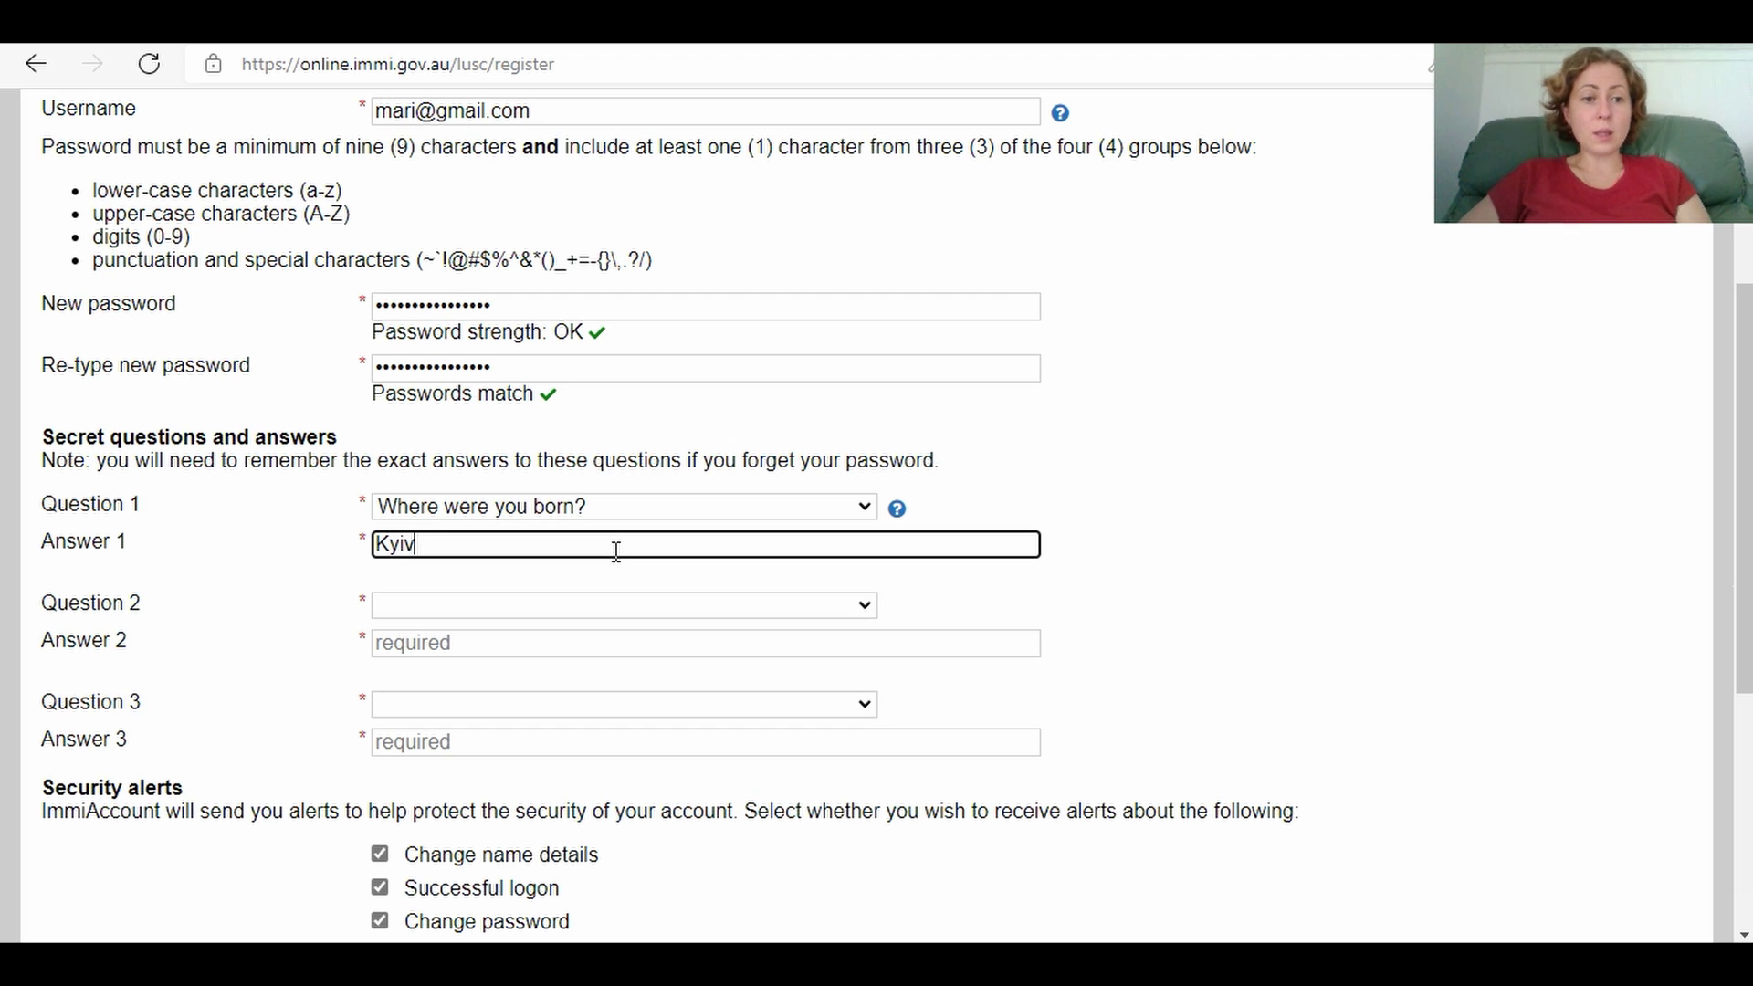
Step: Set secret question 2 to favourite colour and enter its answer
click(463, 614)
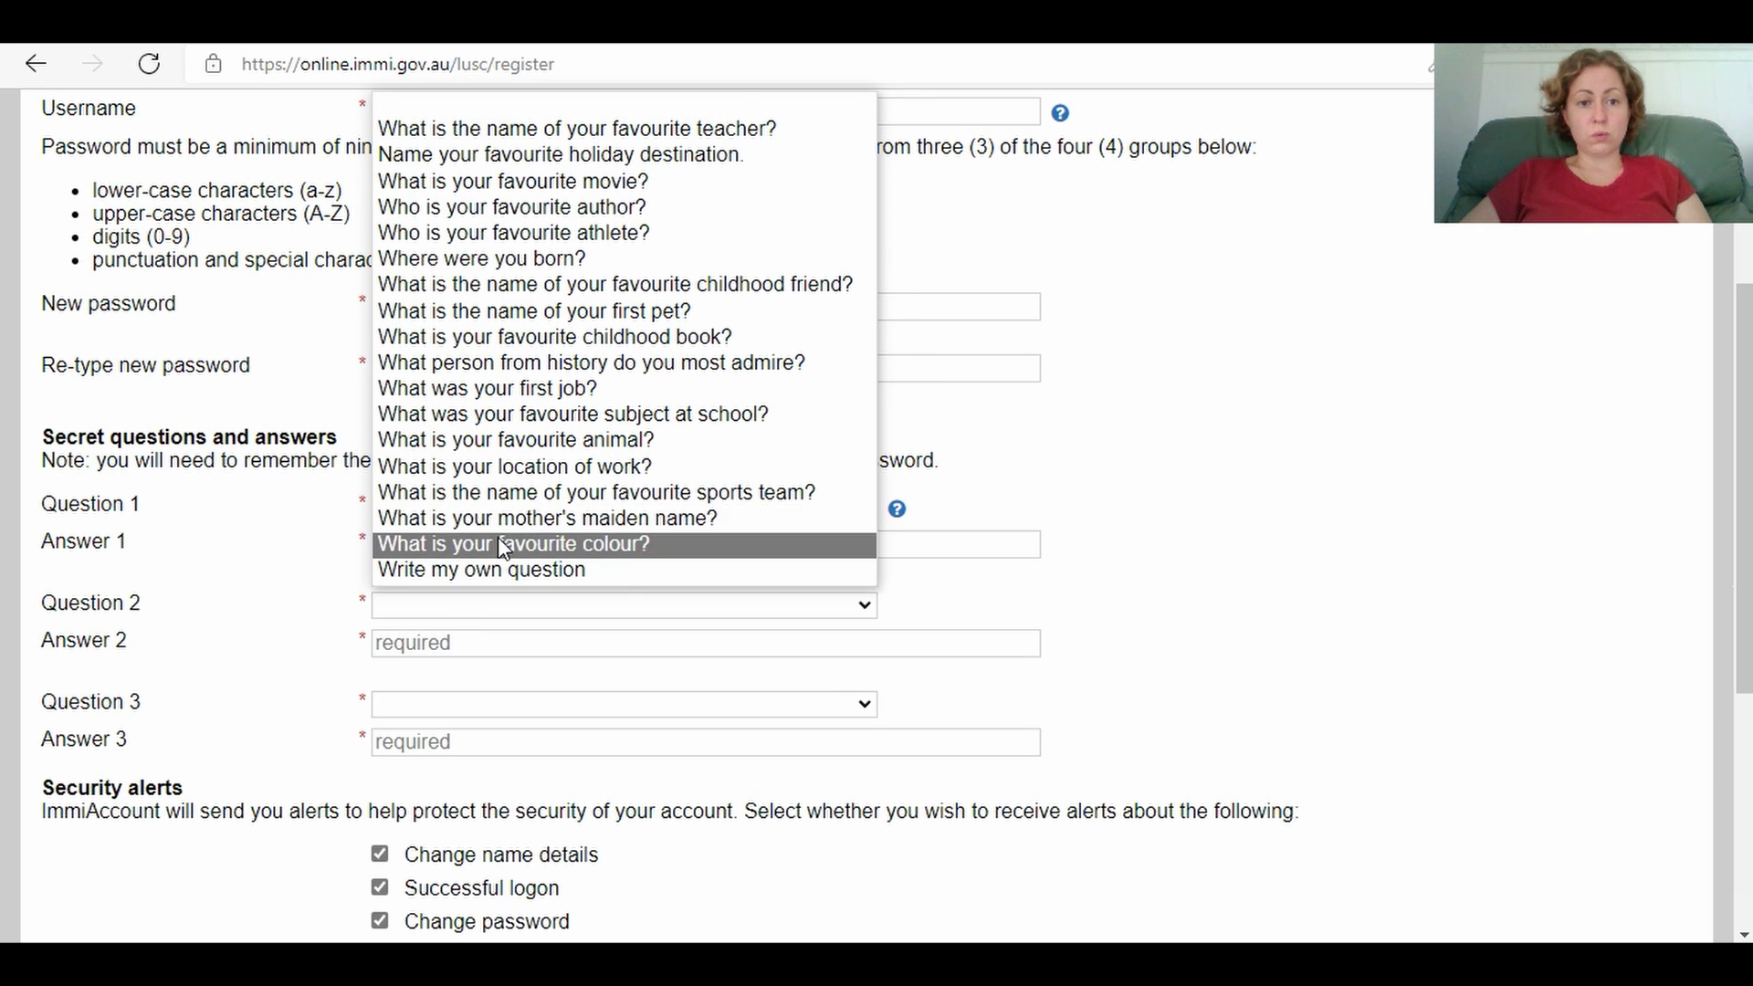
click(499, 544)
click(460, 646)
text(B)
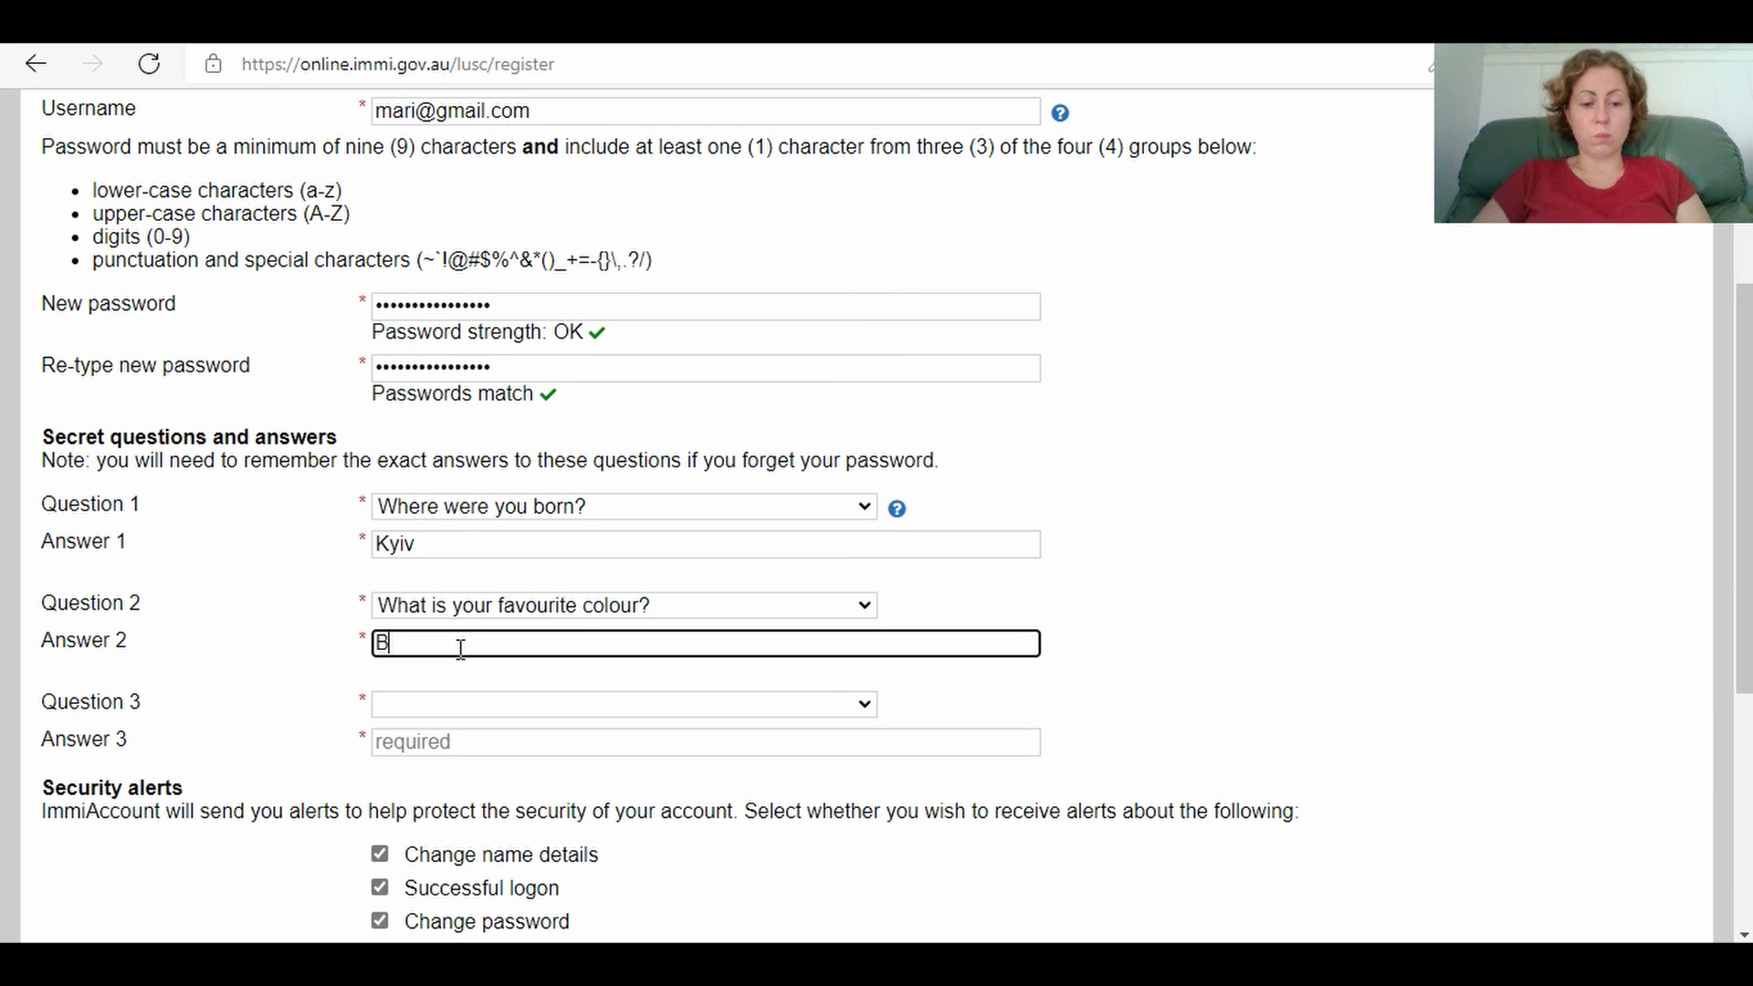
text(lue)
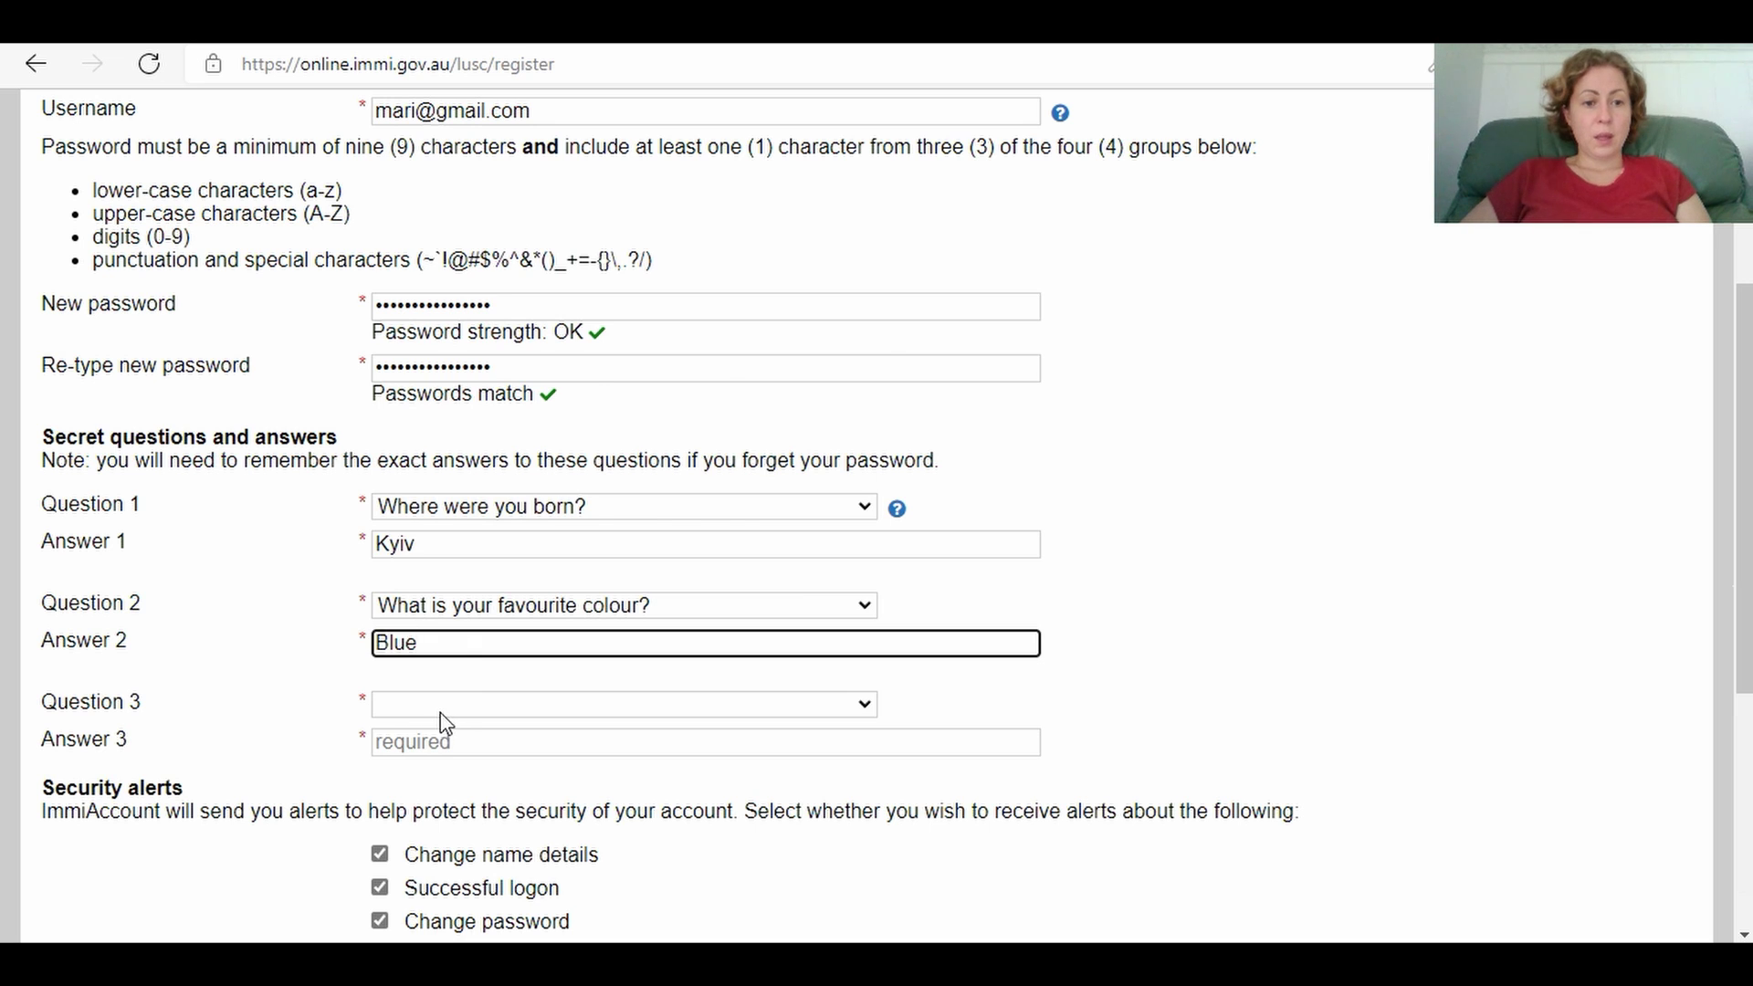
Step: Set secret question 3 to favourite movie and enter its answer, fixing the typo
click(445, 707)
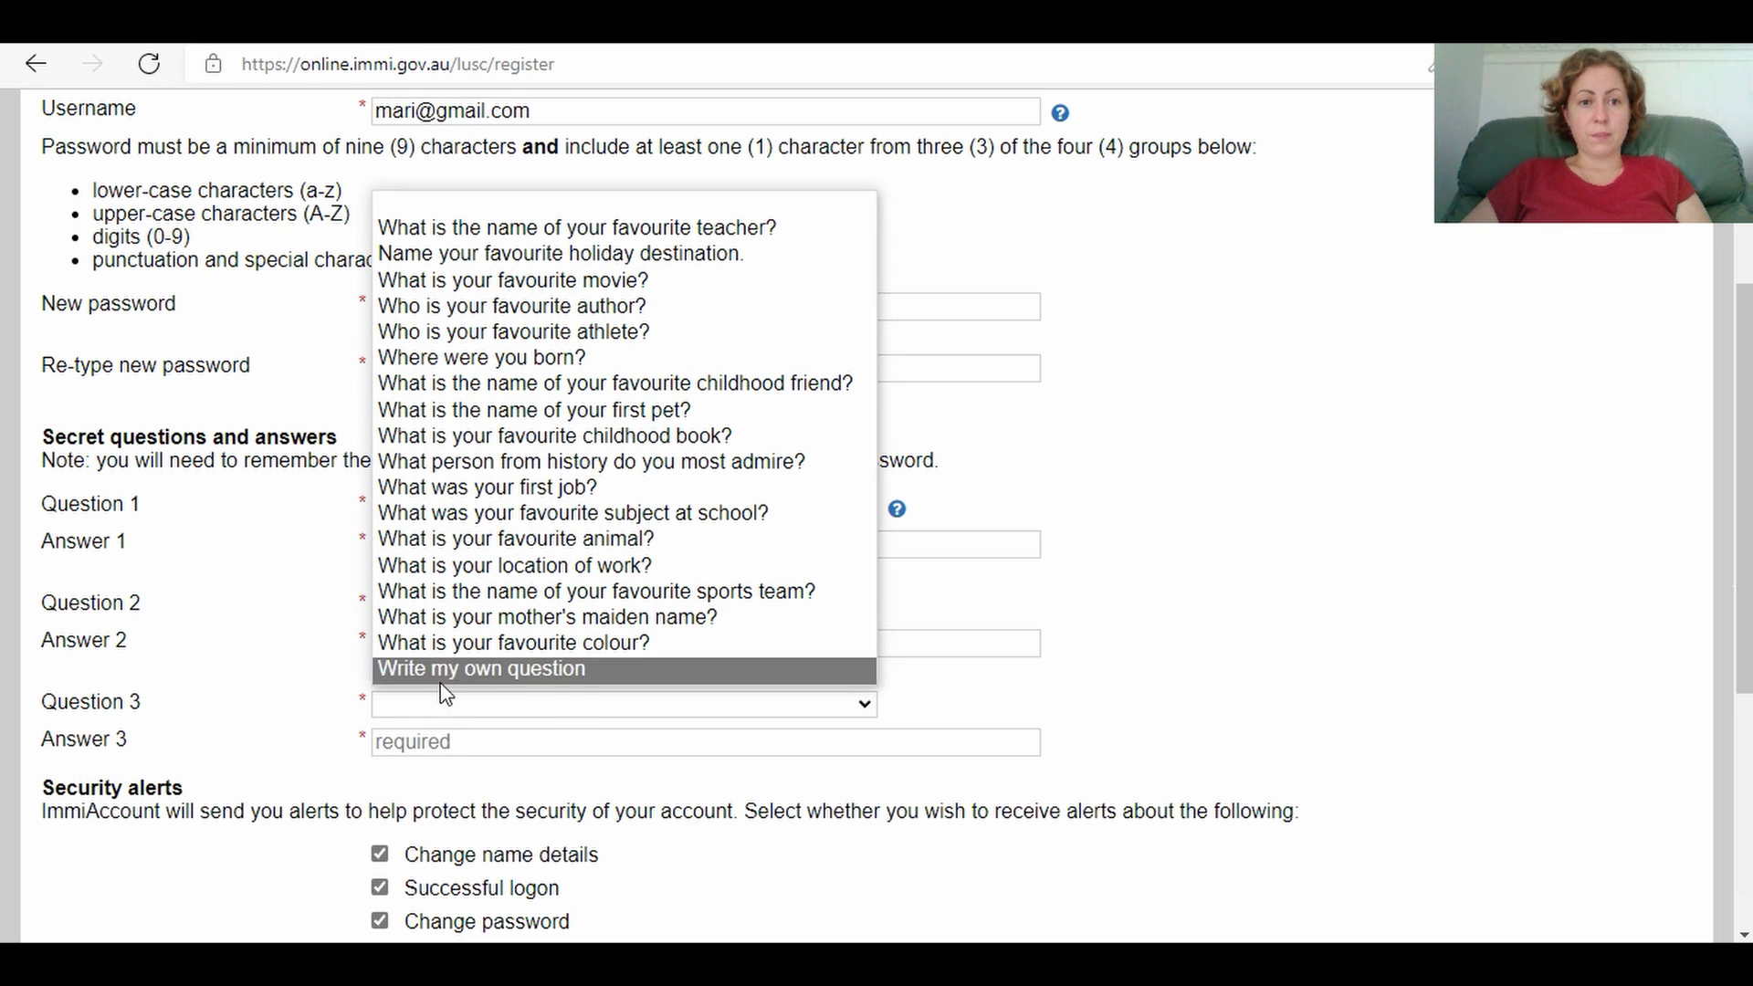
click(554, 284)
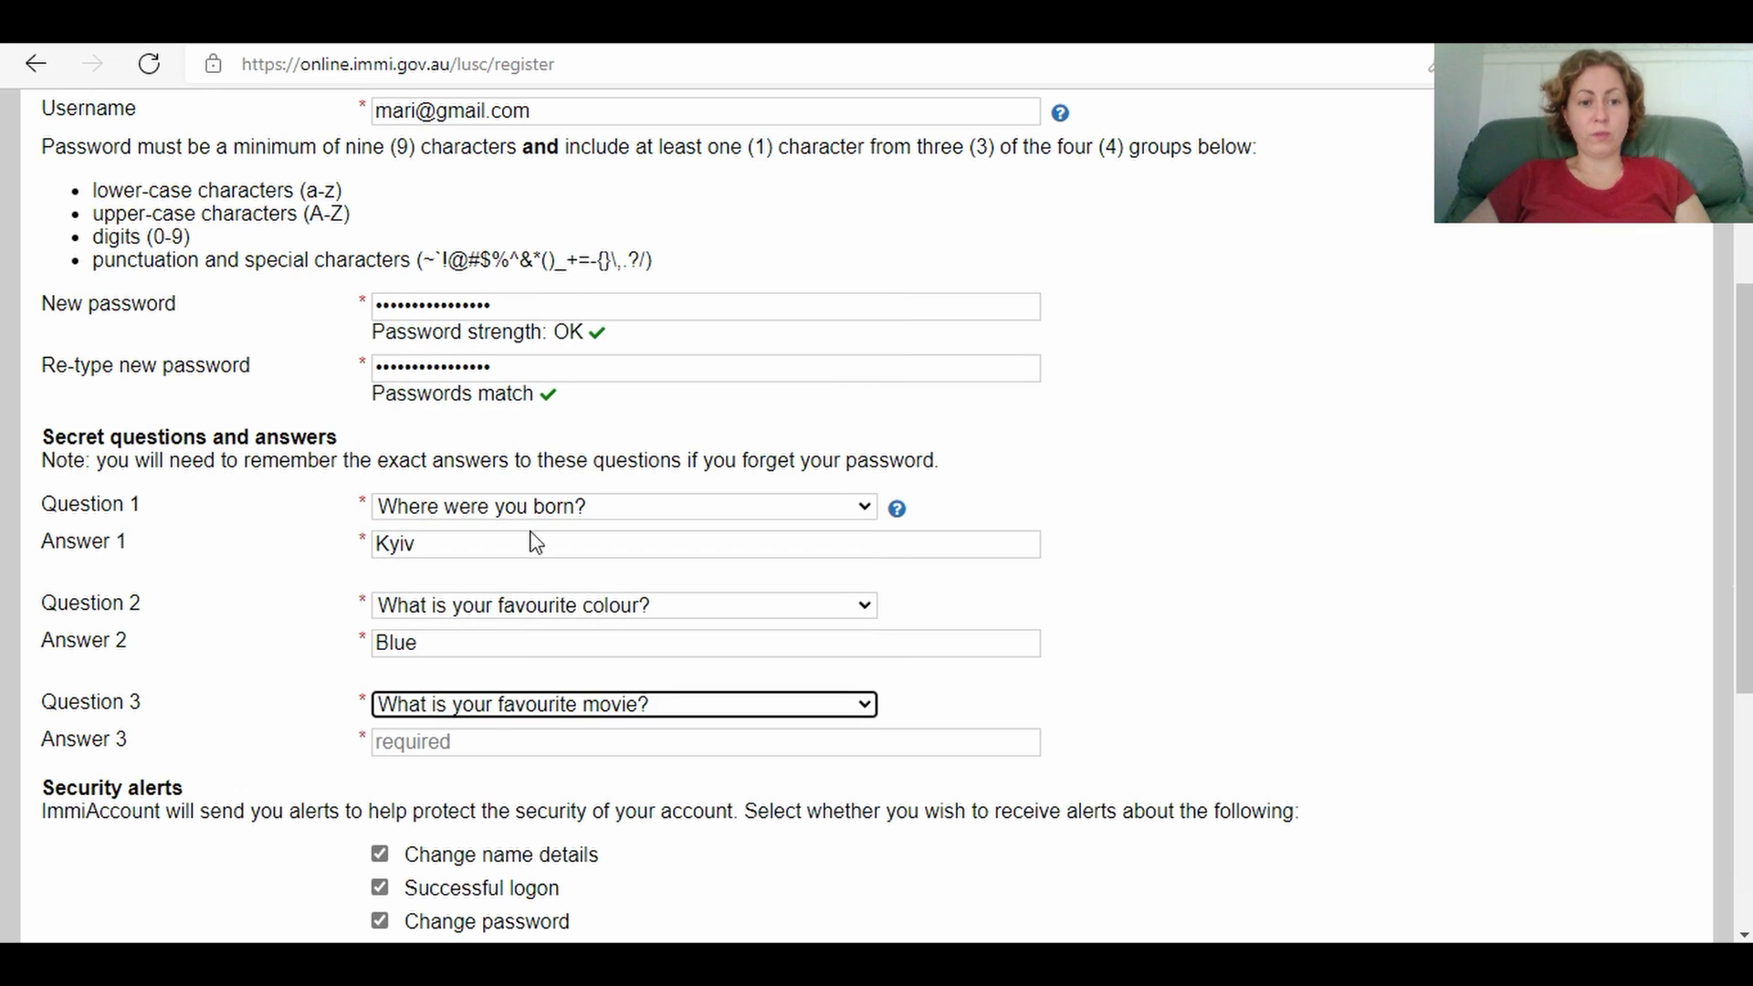
click(481, 743)
text(Titanis)
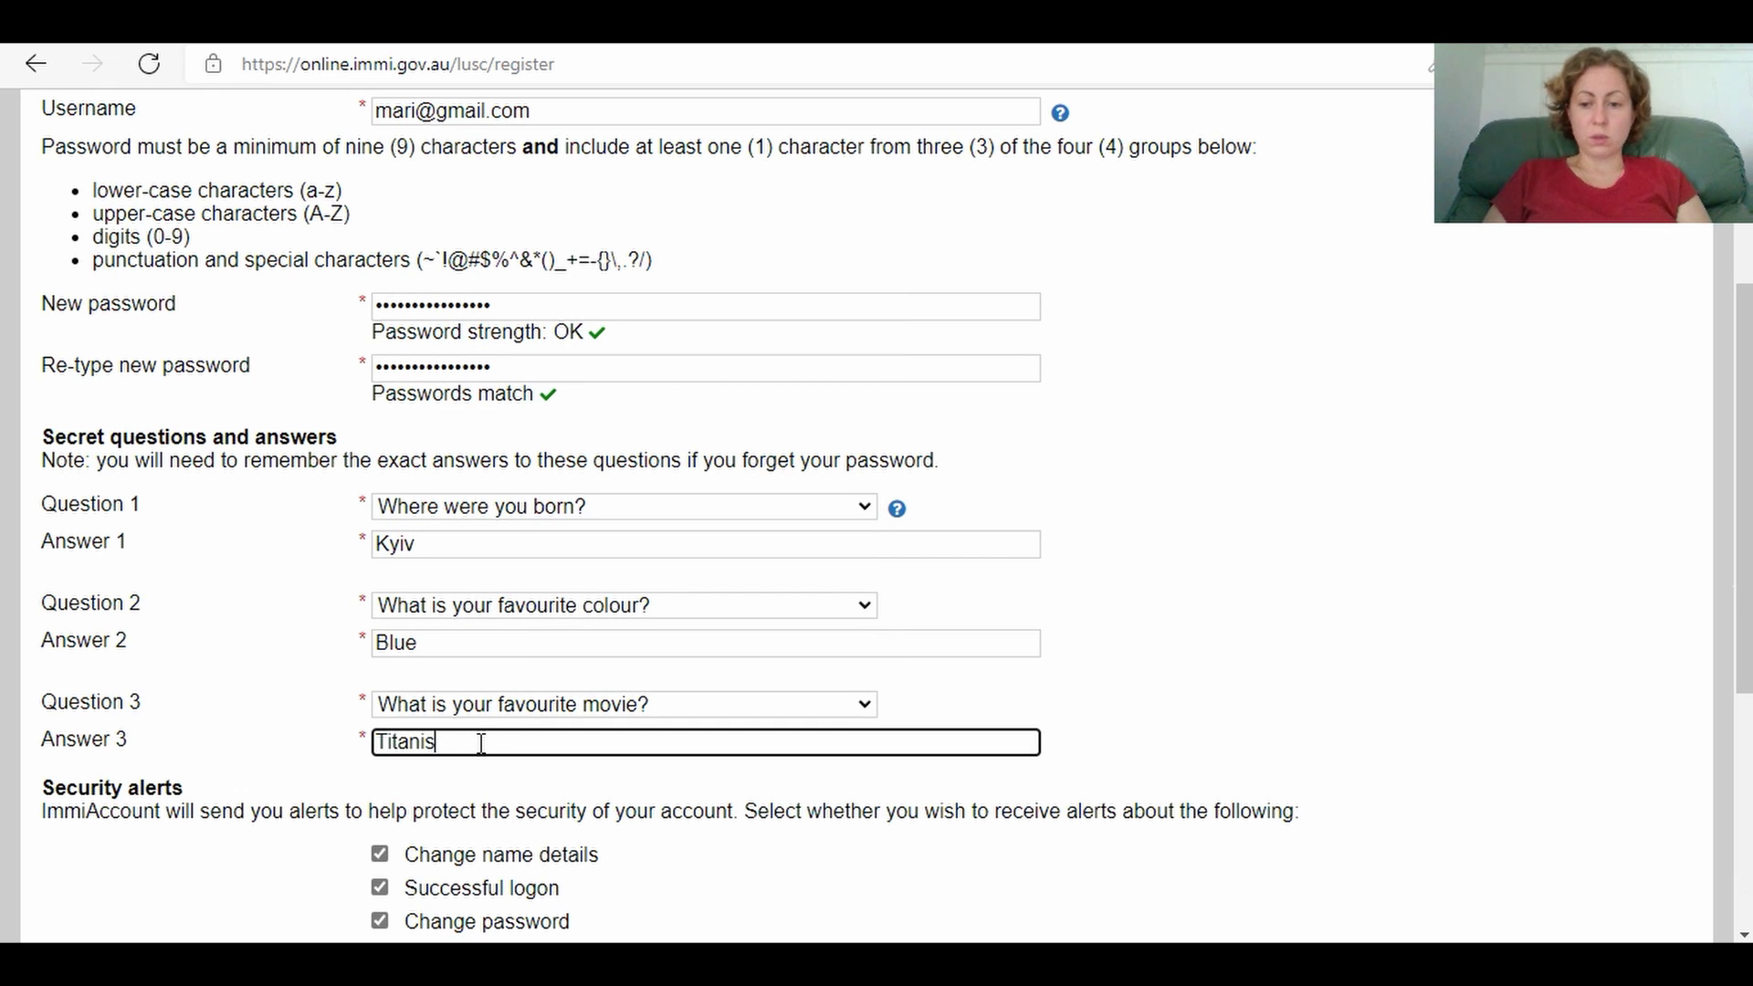
key(BackSpace)
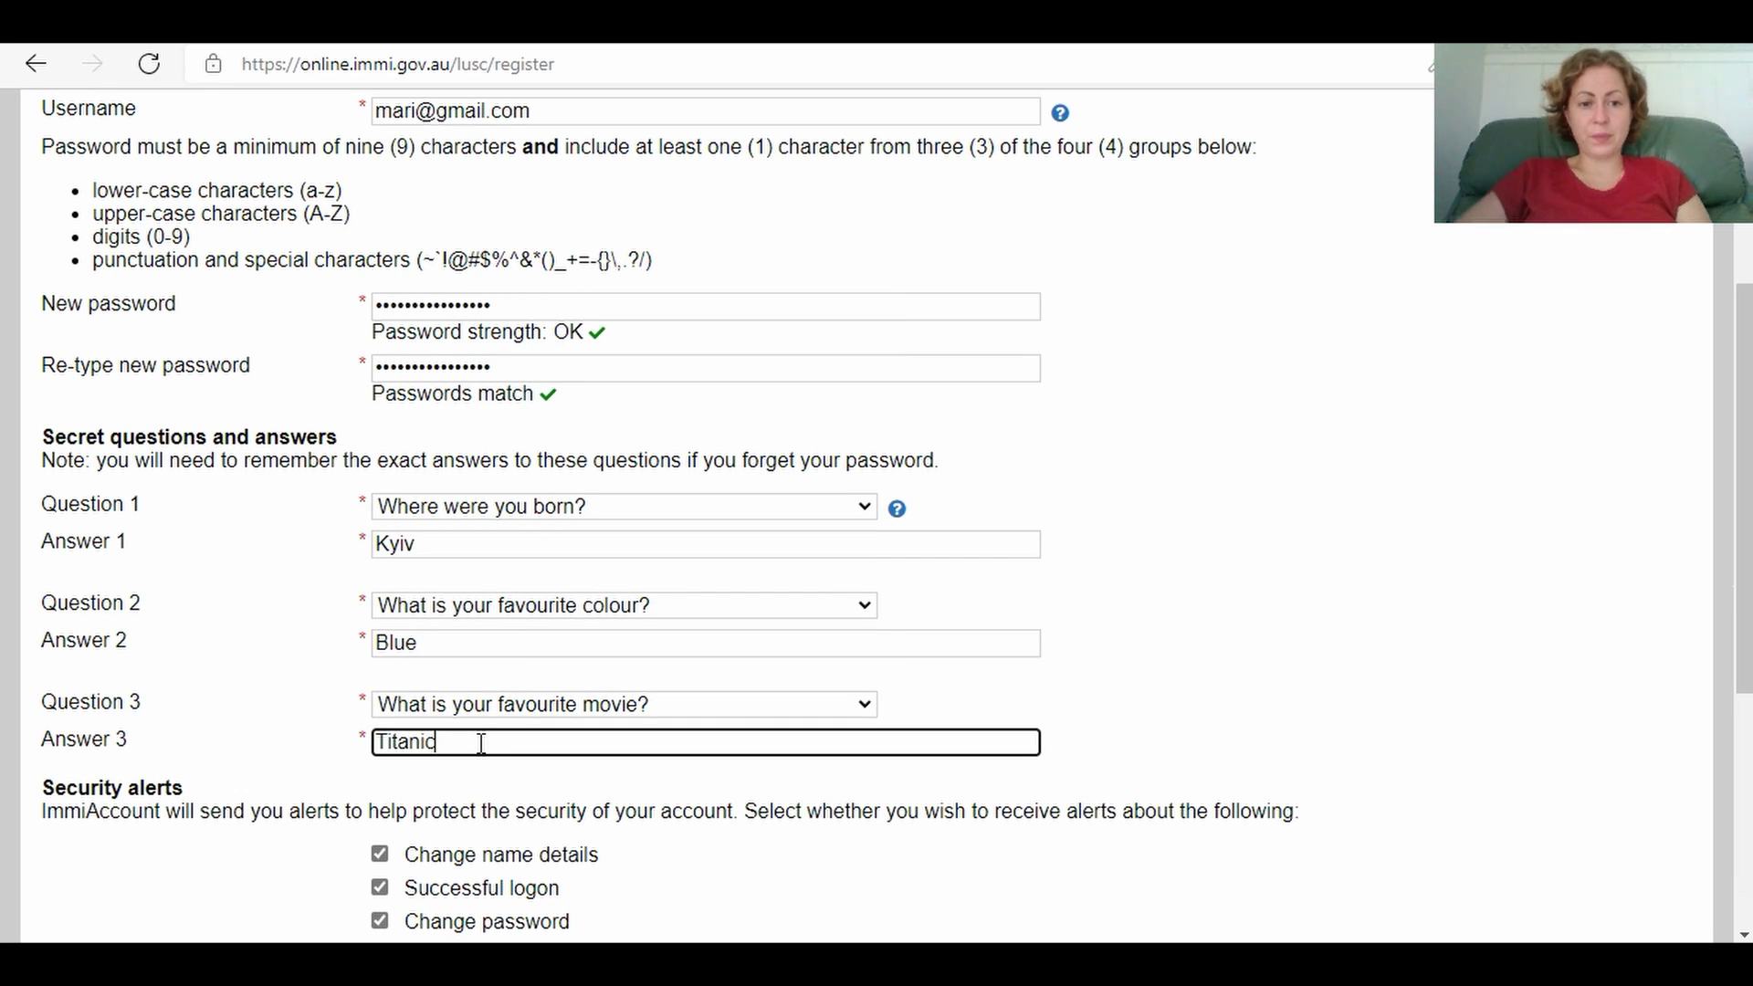
scroll(1743, 558, down, 2)
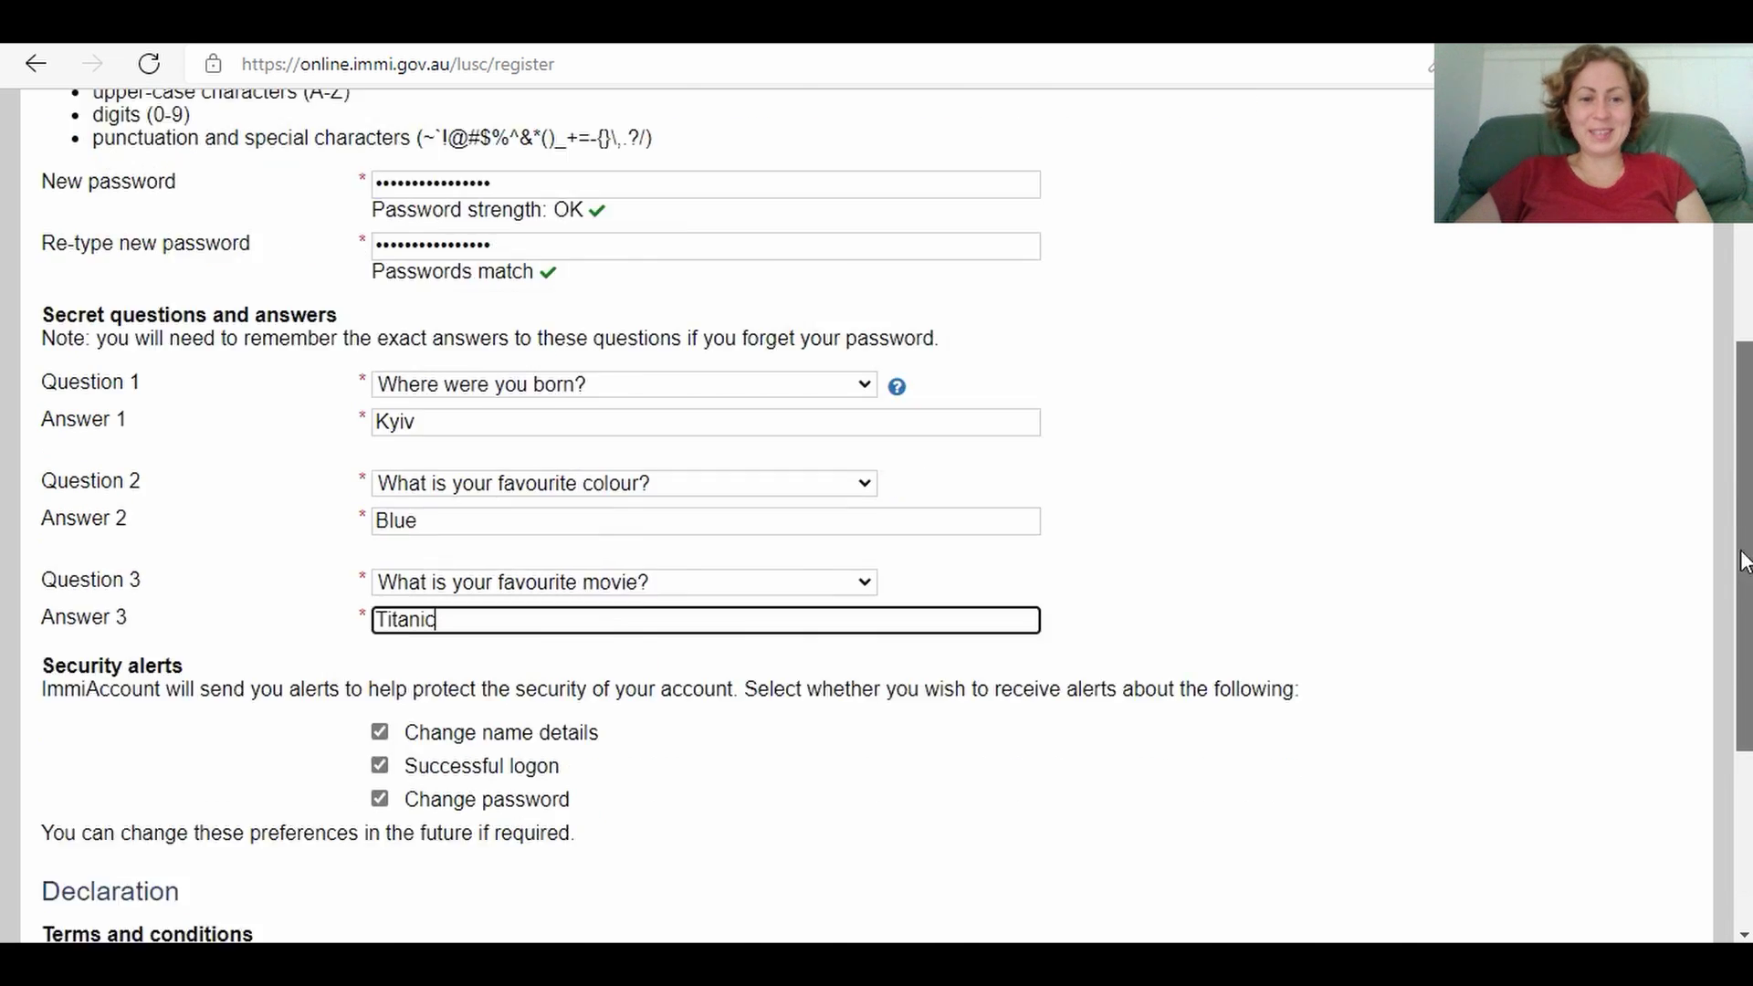
Step: Tick the terms checkbox and 'I am not a robot', then submit the registration
scroll(1743, 559, down, 4)
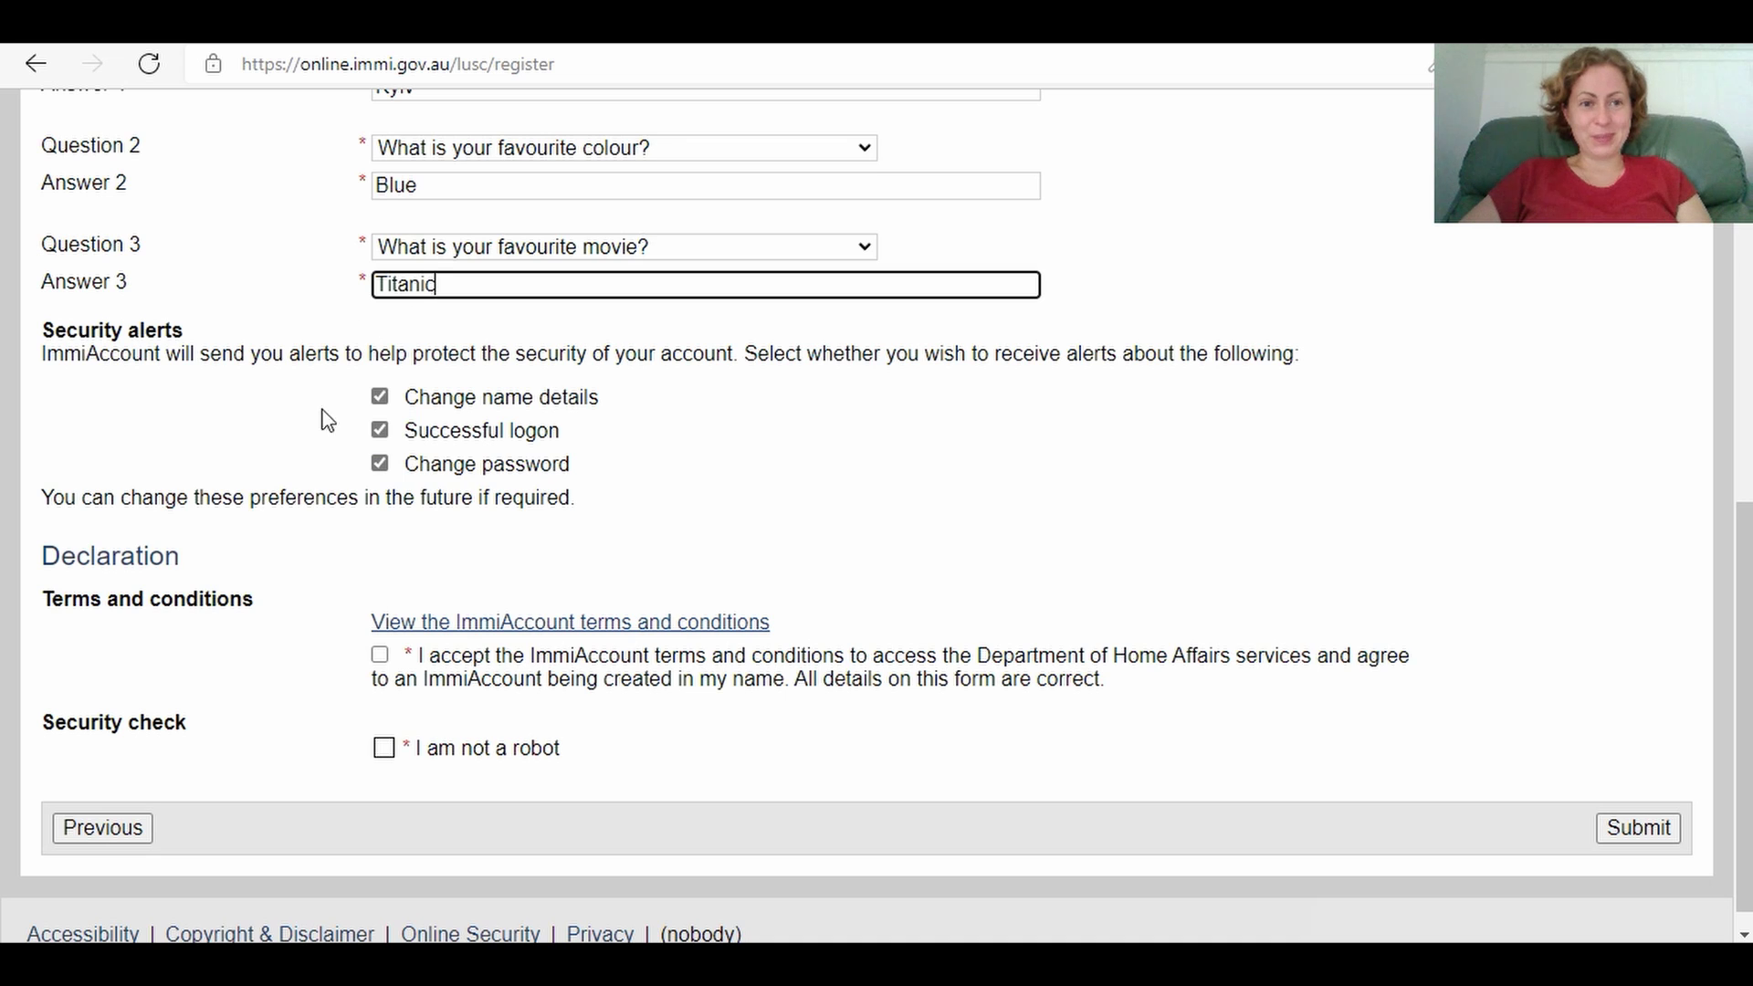
click(380, 656)
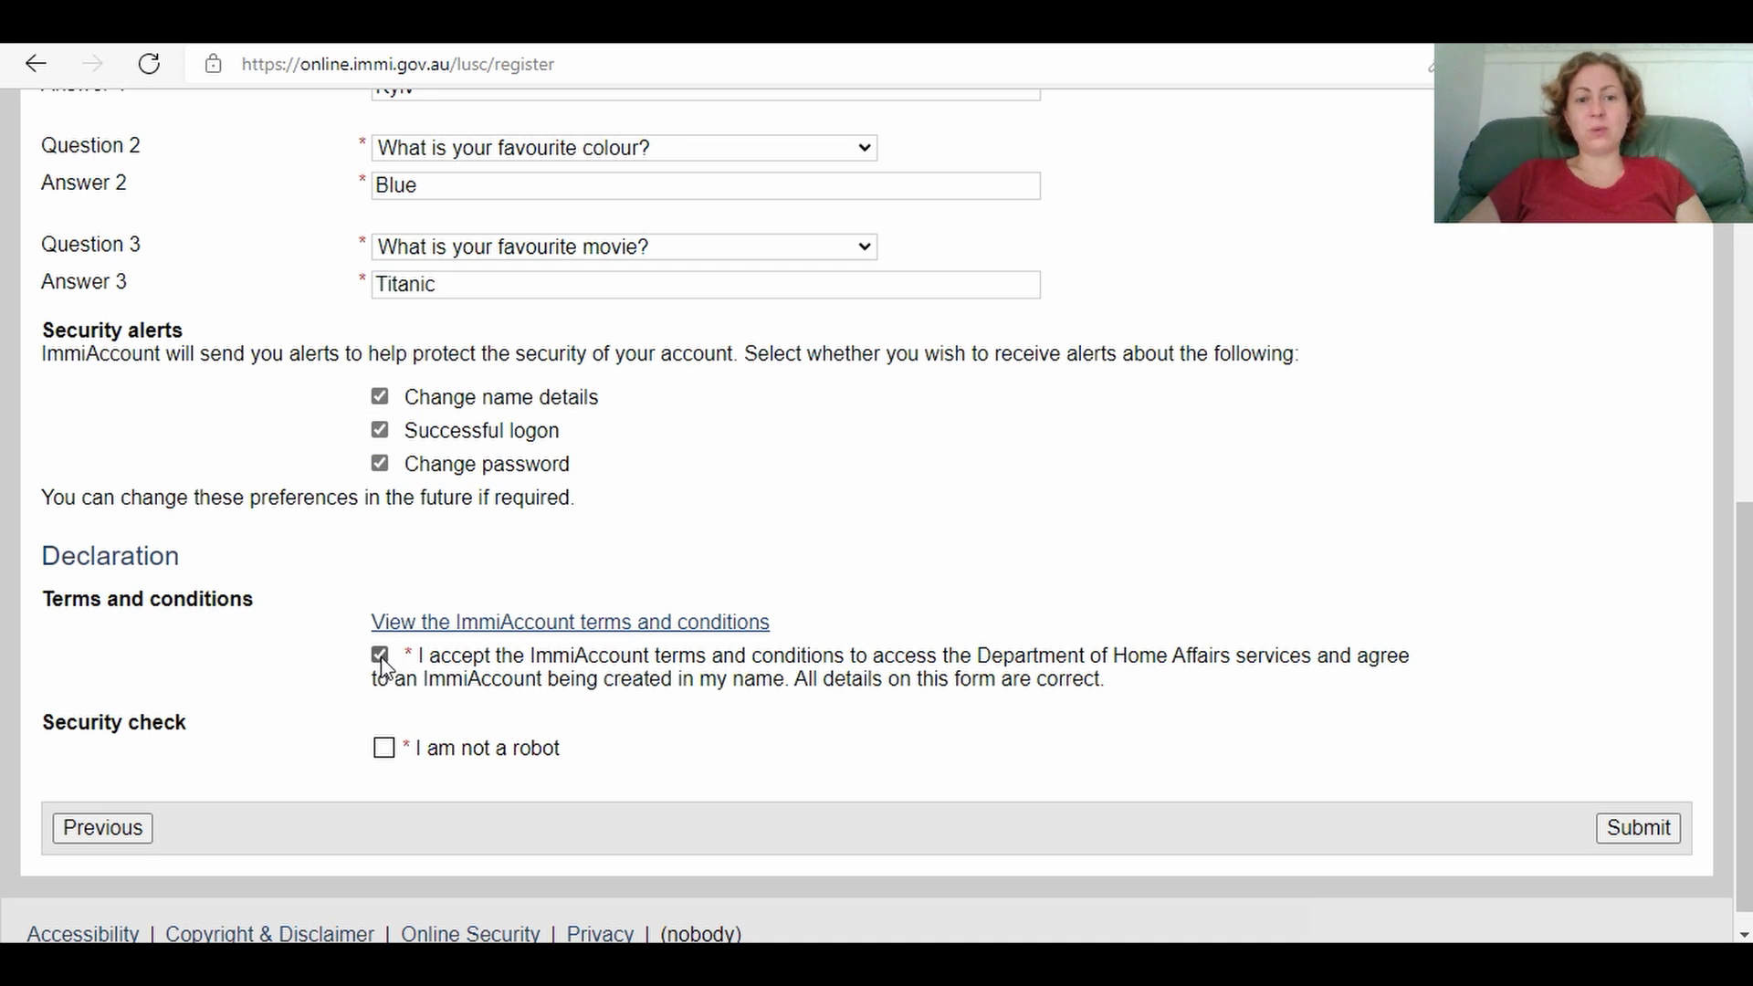
click(386, 753)
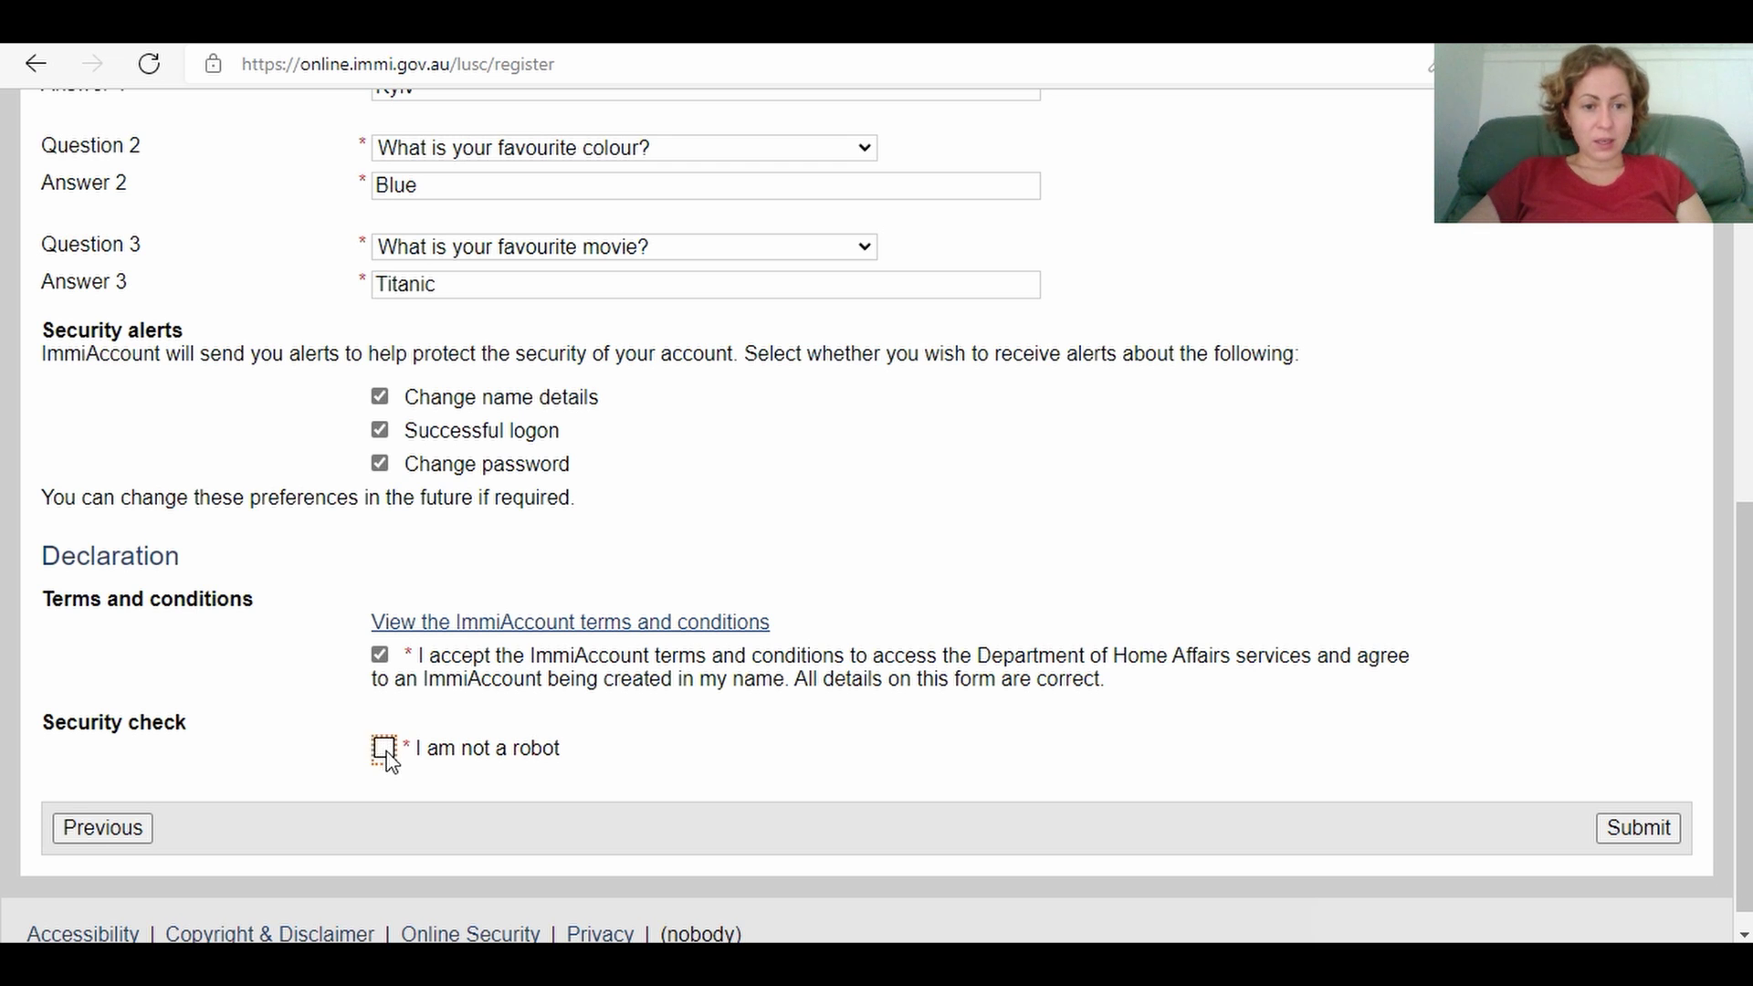
click(1634, 829)
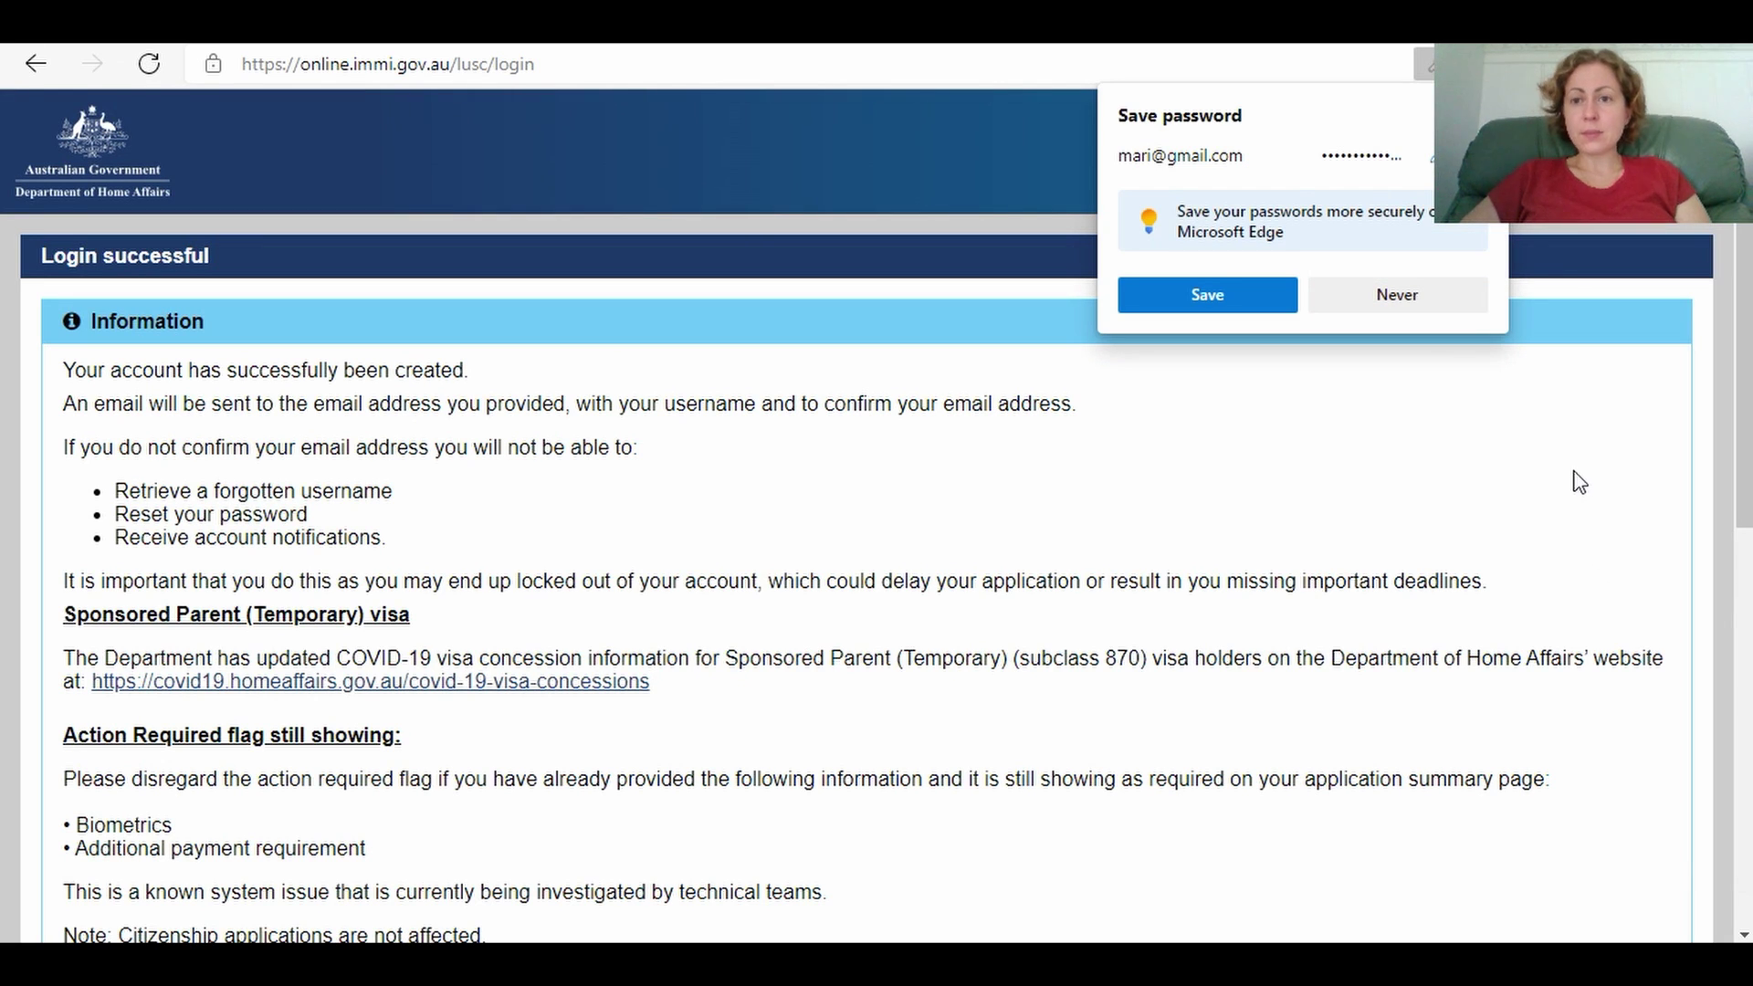
Step: Choose Never on the browser's save-password prompt and continue past the Login successful page
click(1398, 290)
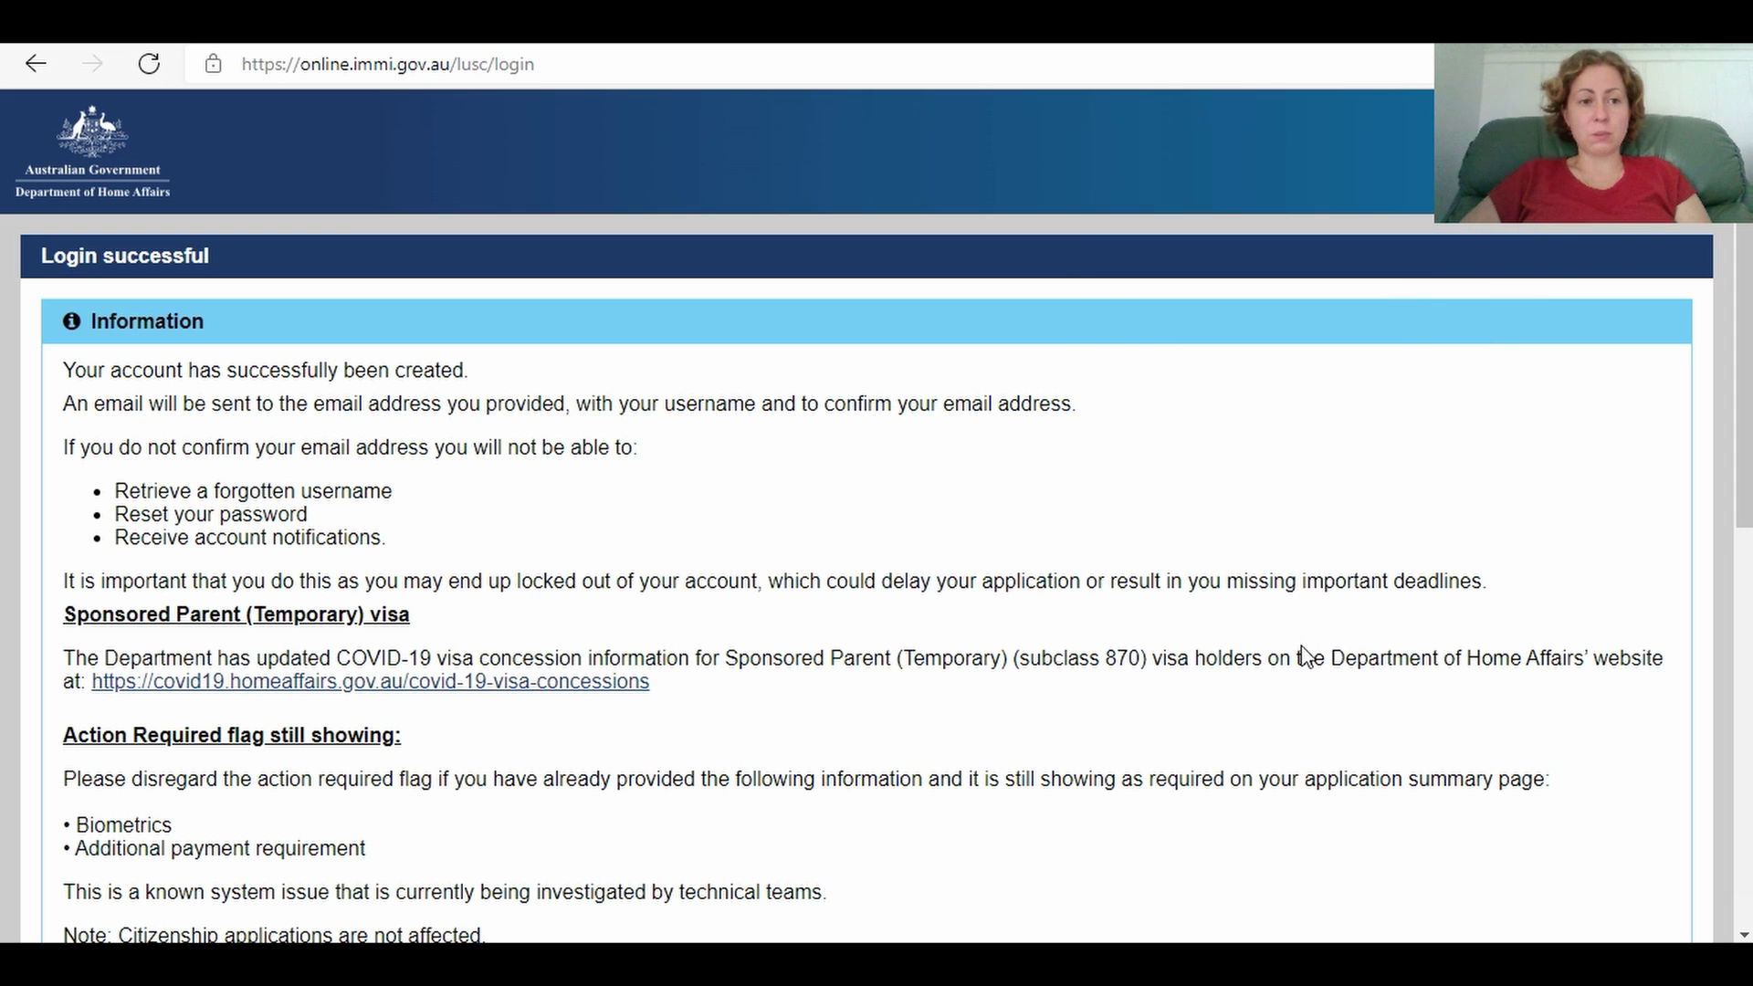
scroll(1748, 419, down, 5)
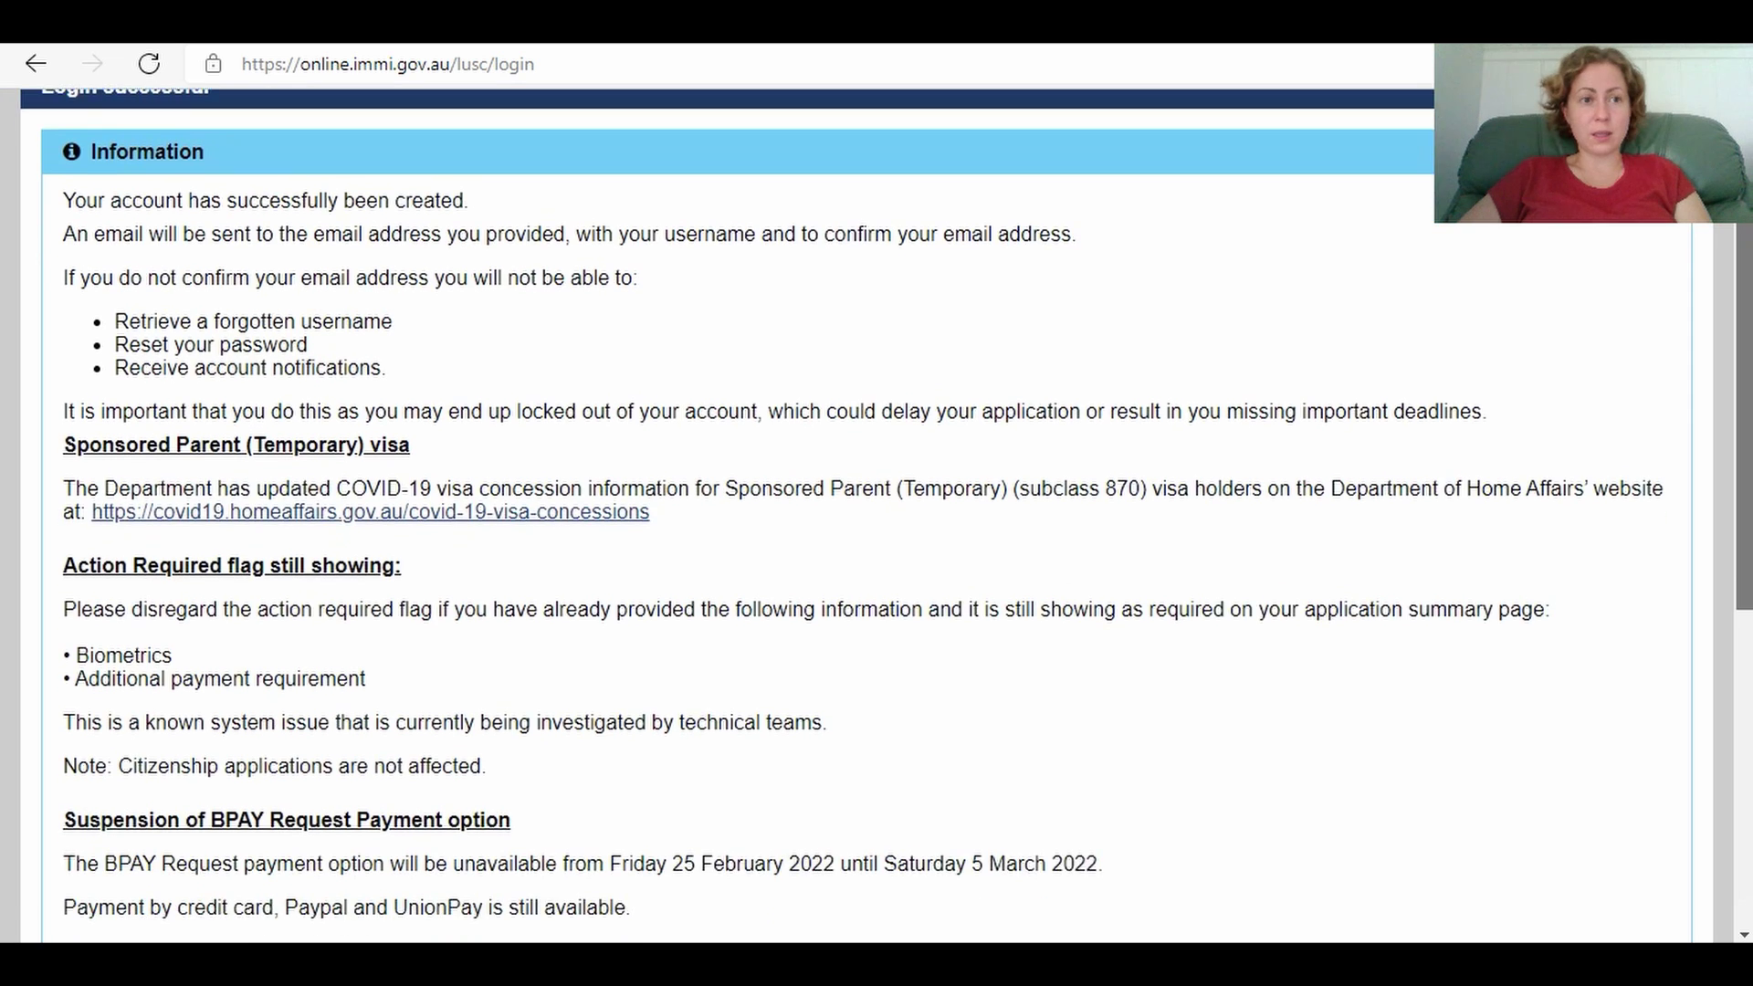
scroll(876, 515, down, 4)
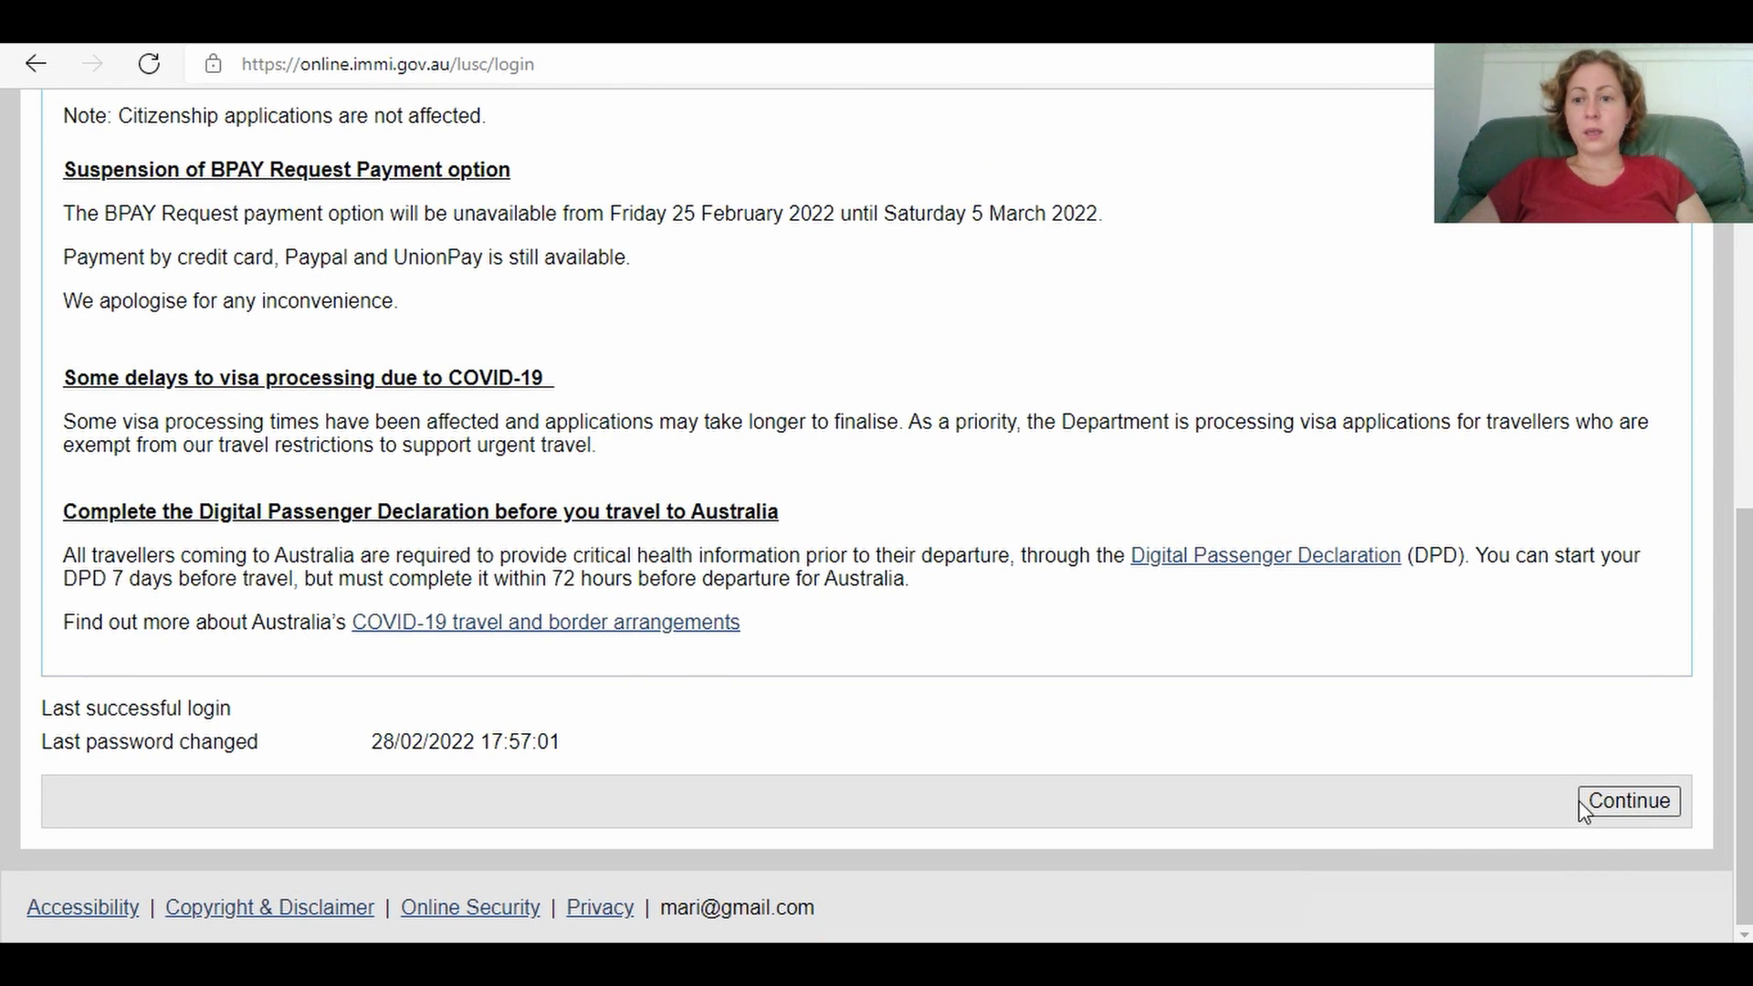
click(1604, 806)
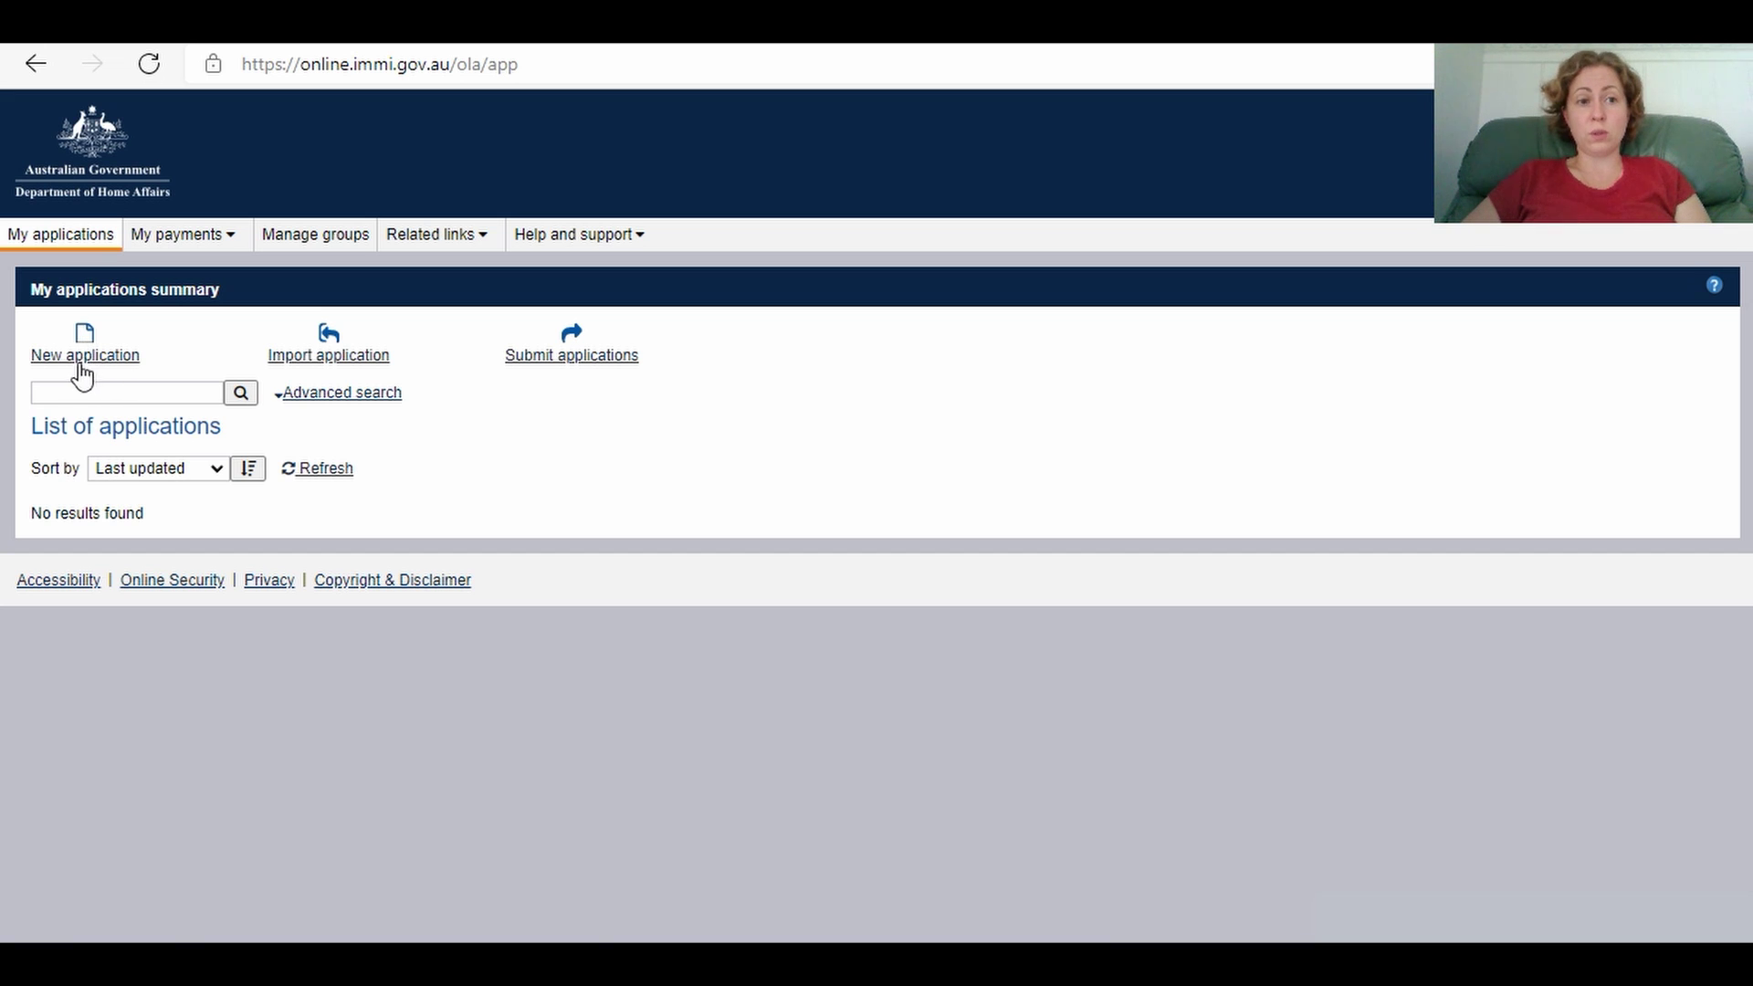
Step: Start a new application under the Visitor category for Visitor Visa (600)
click(85, 347)
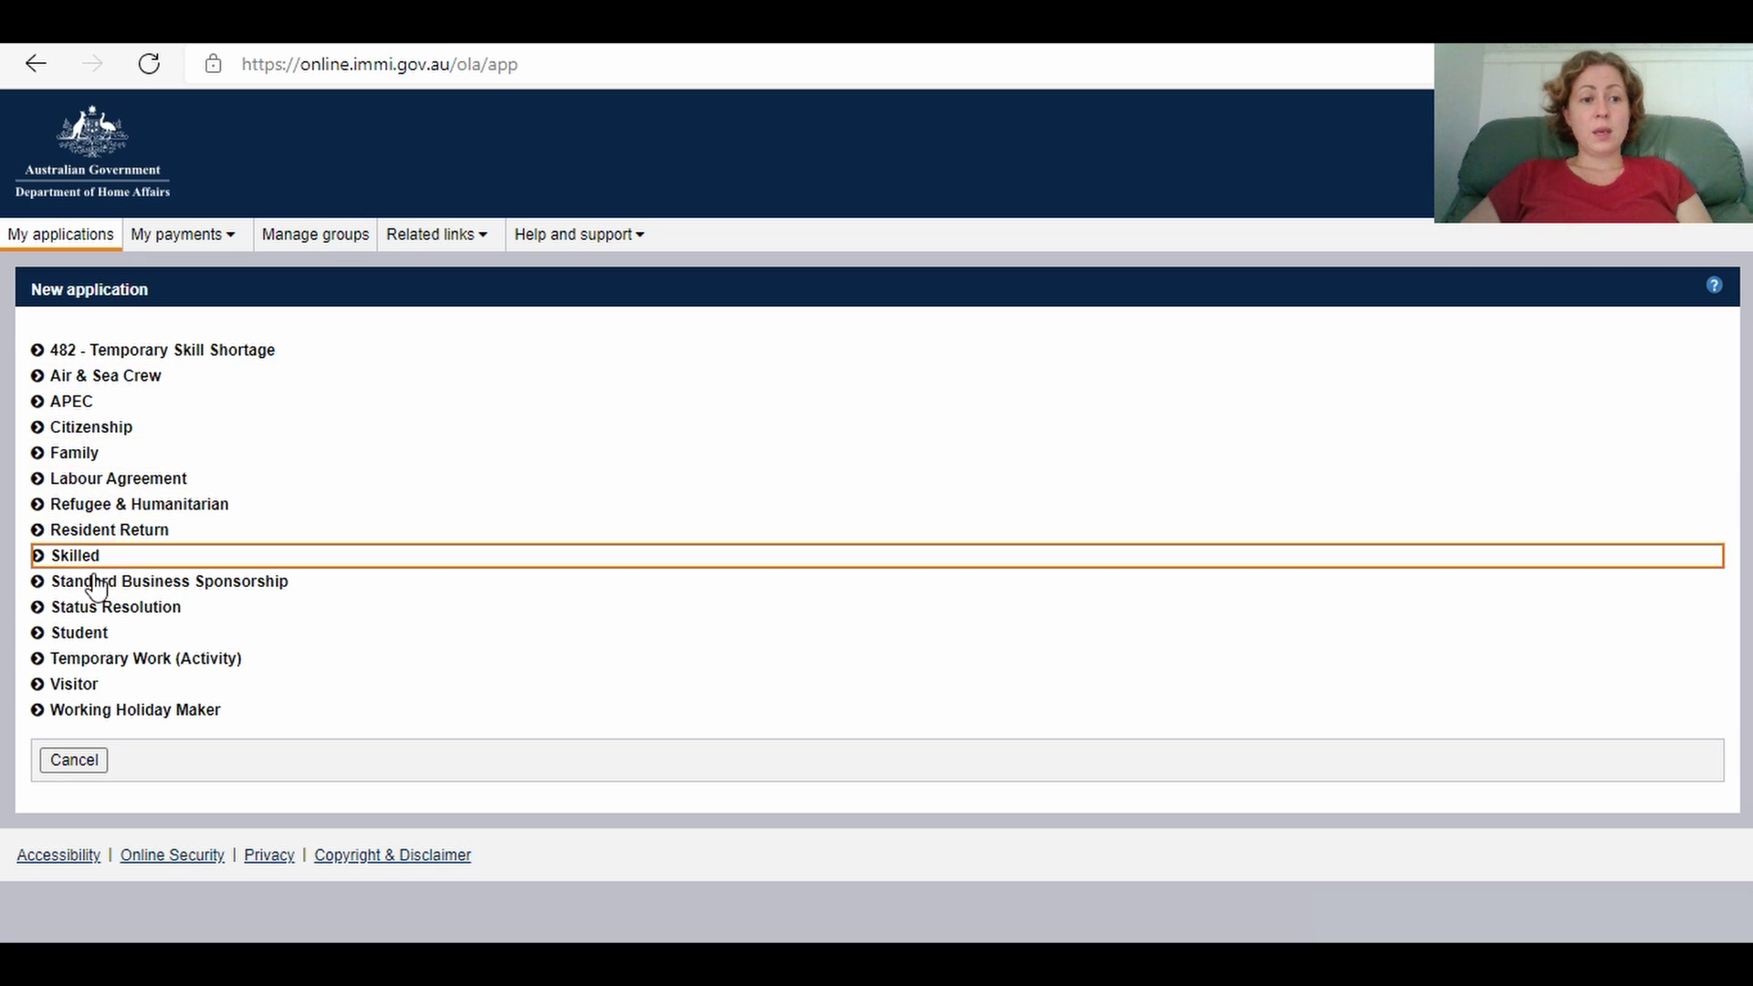
click(73, 685)
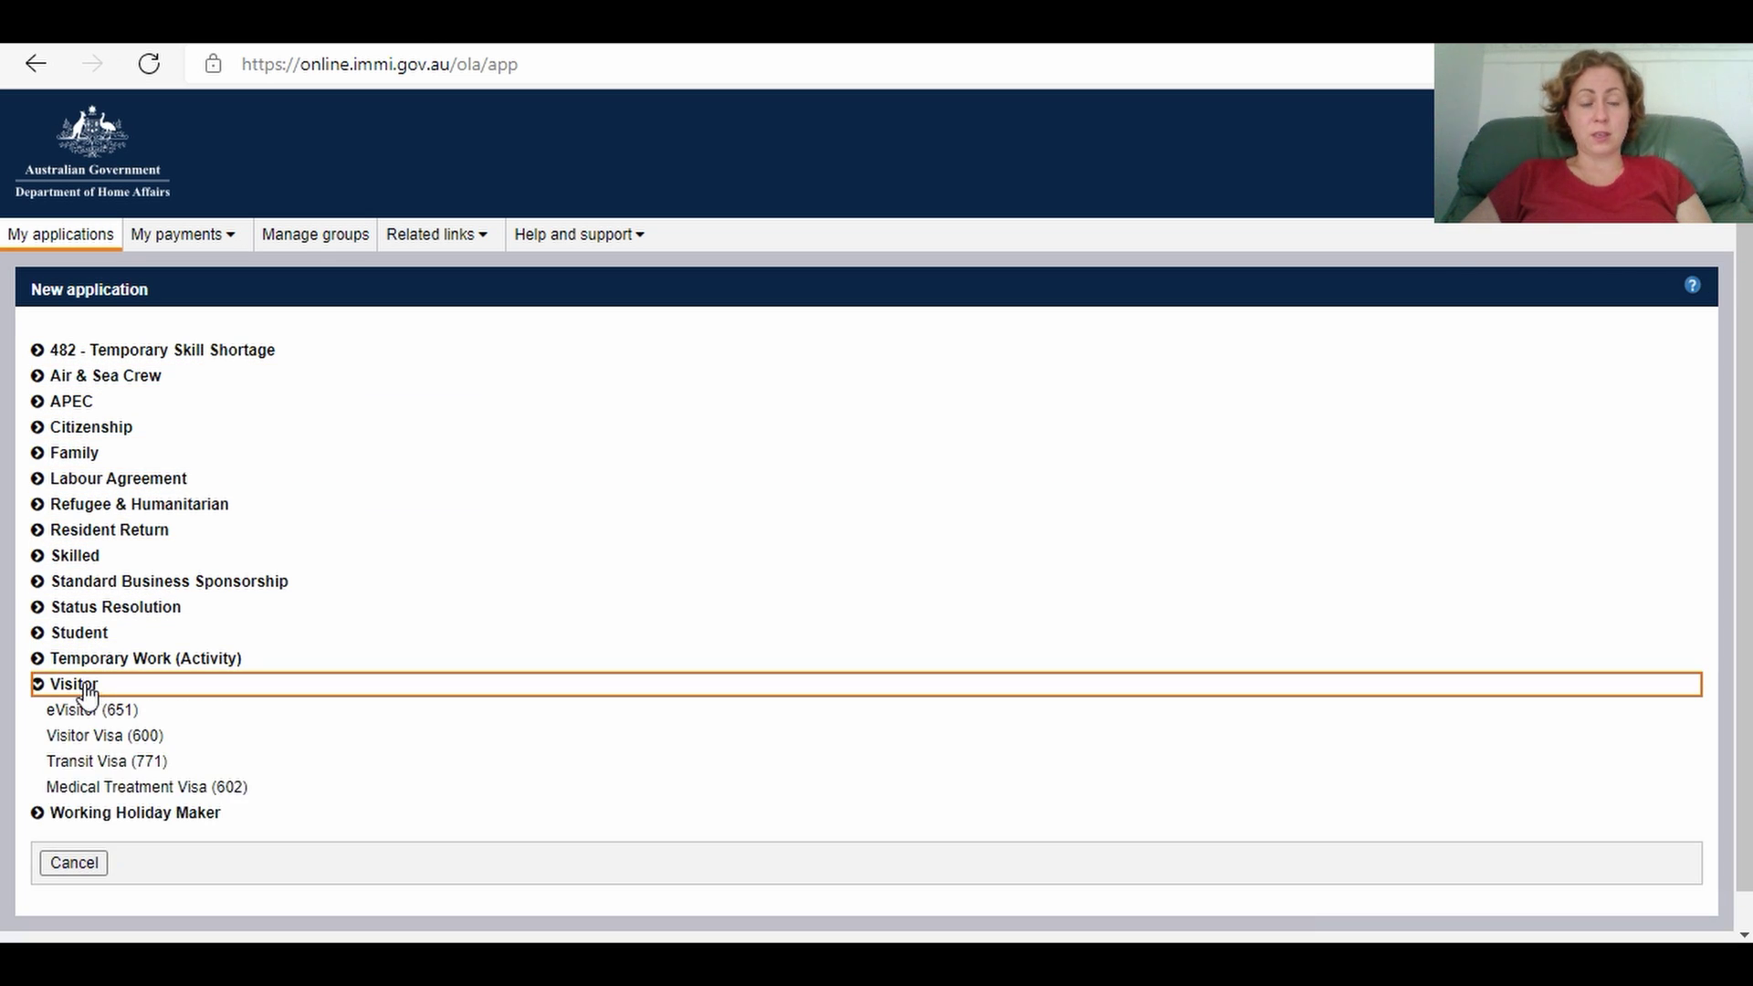
click(92, 741)
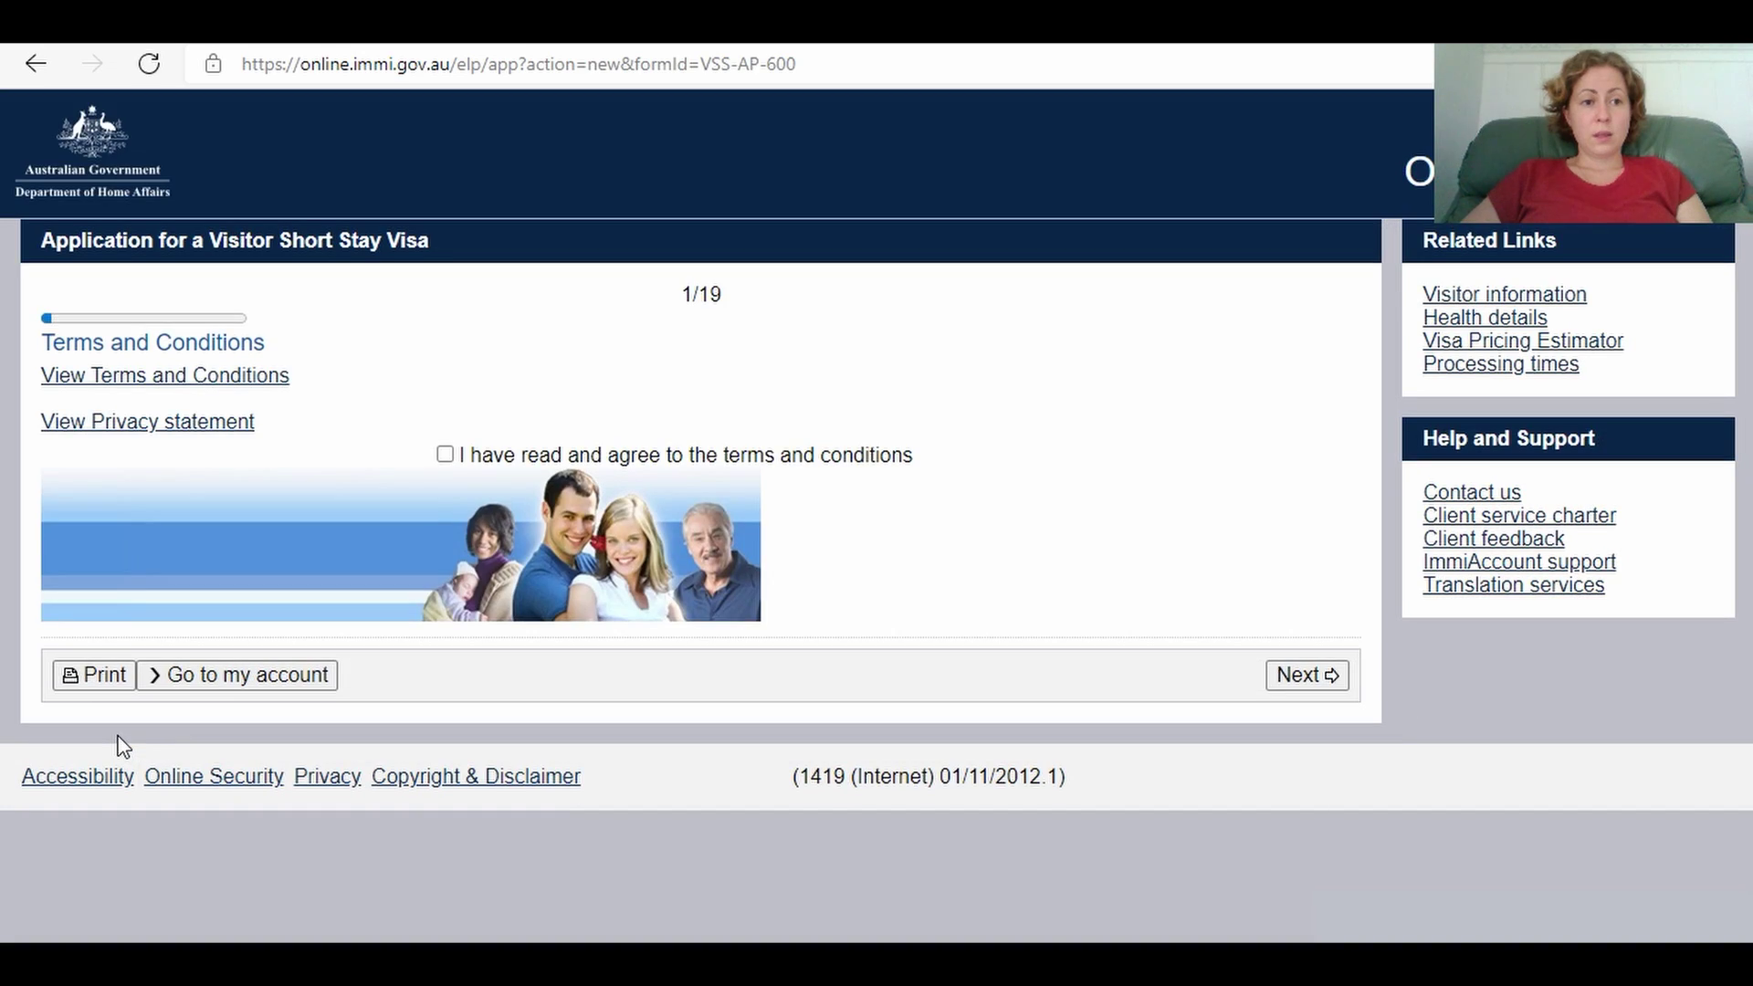
Step: Tick 'I have read and agree to the terms and conditions' and go to the next page
click(446, 478)
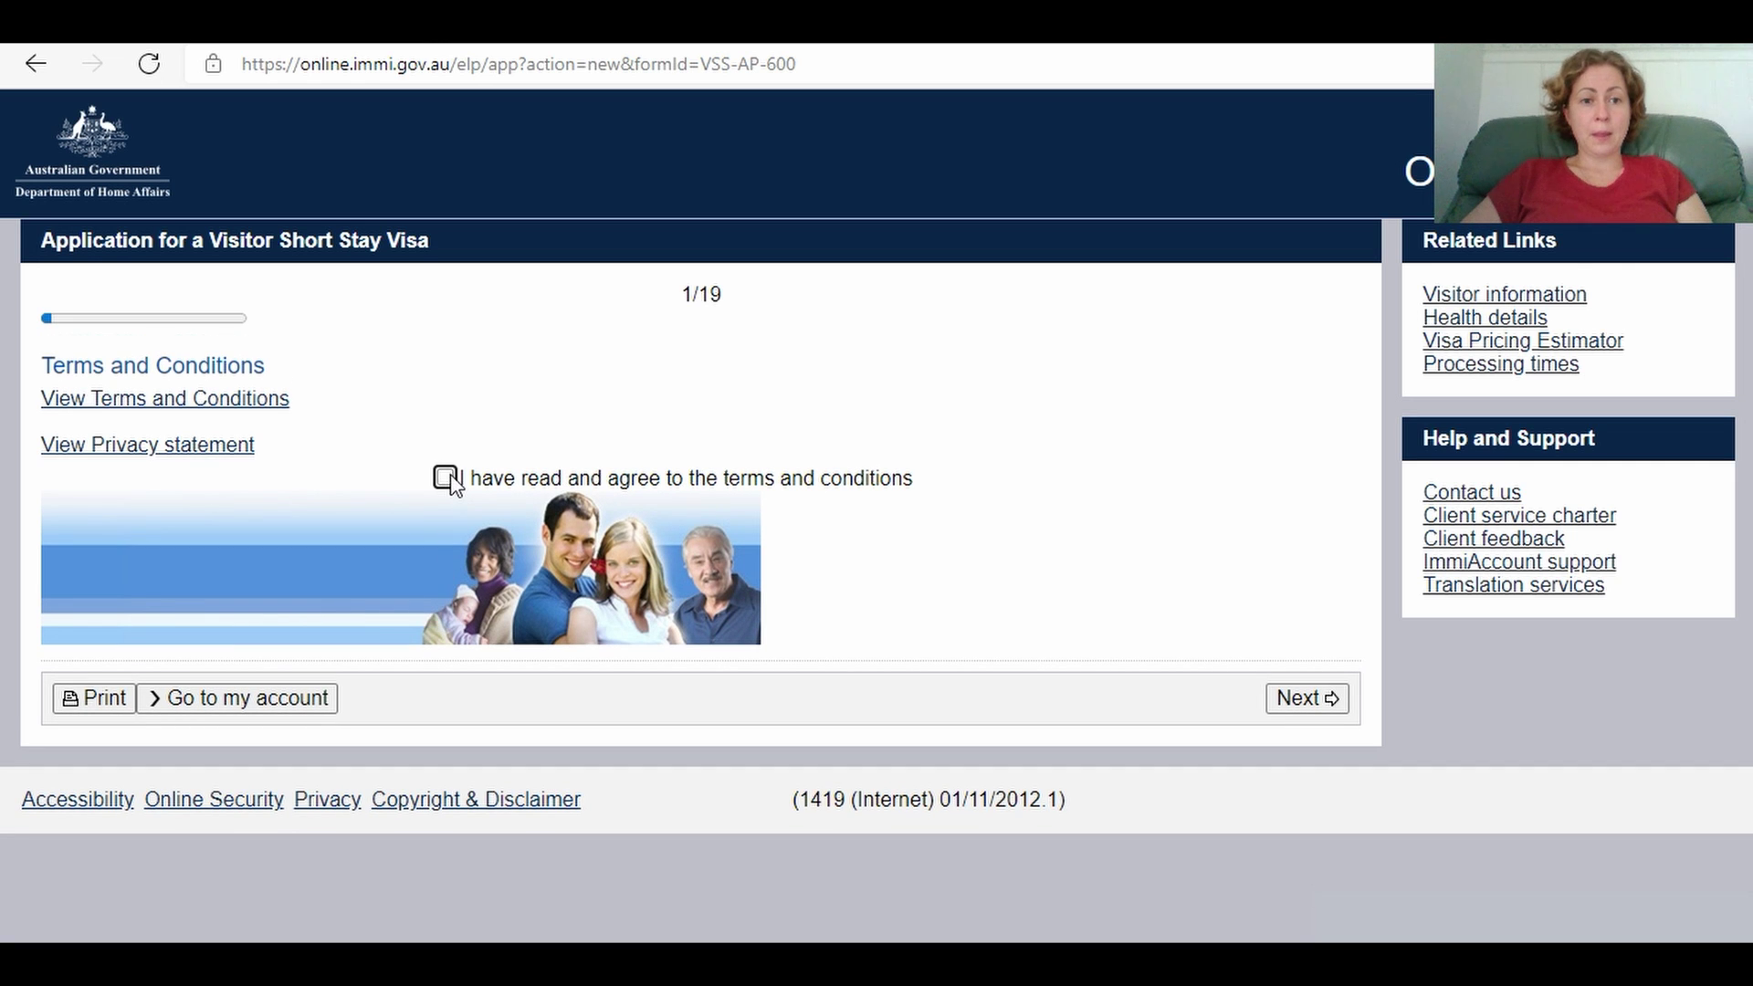
click(1305, 699)
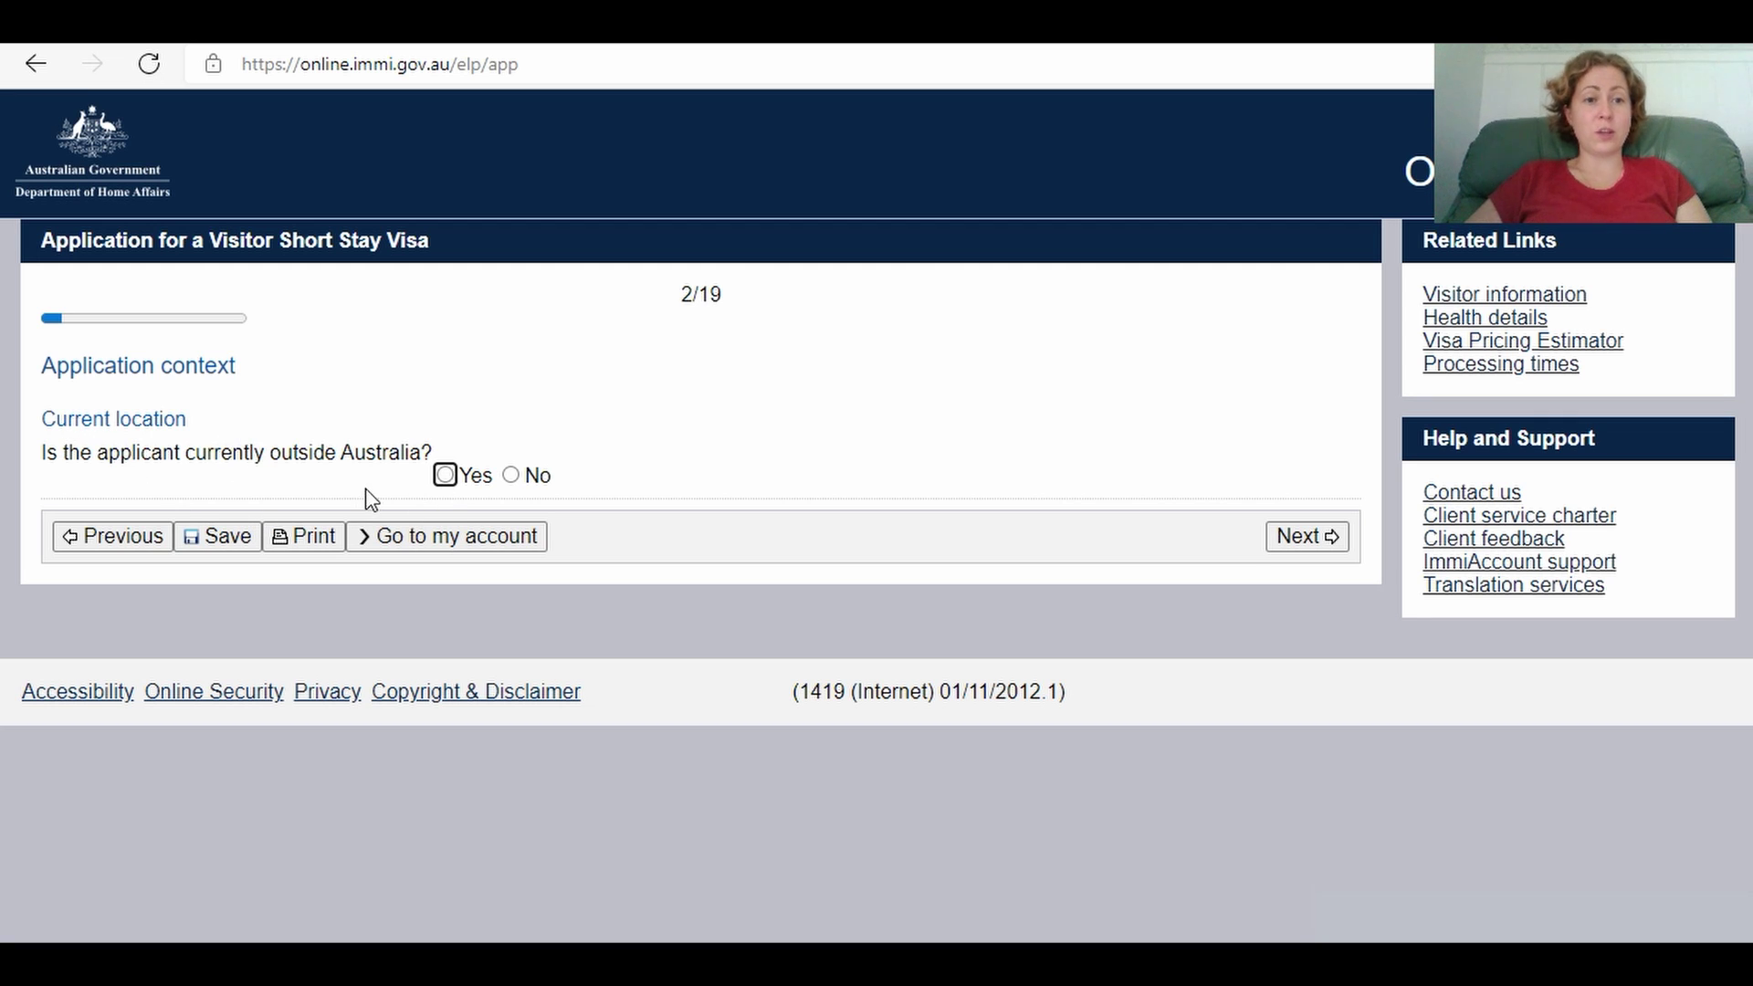
Step: State the applicant is currently outside Australia, located in Ukraine
click(510, 475)
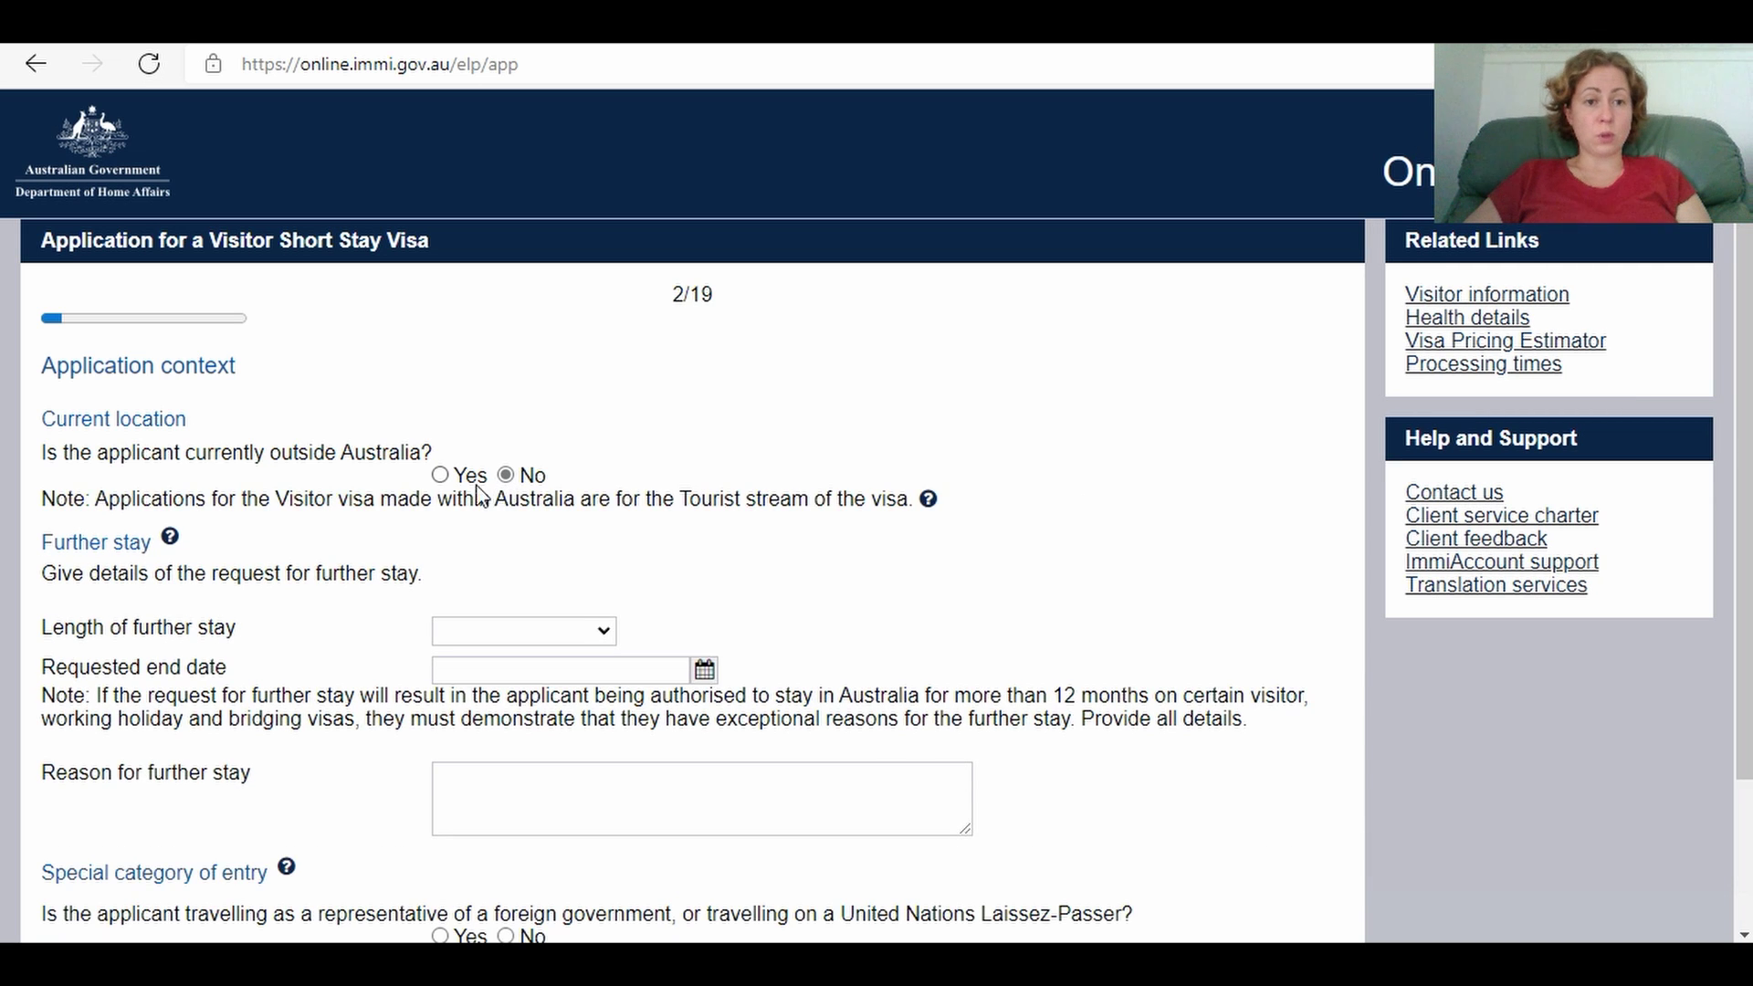
click(440, 475)
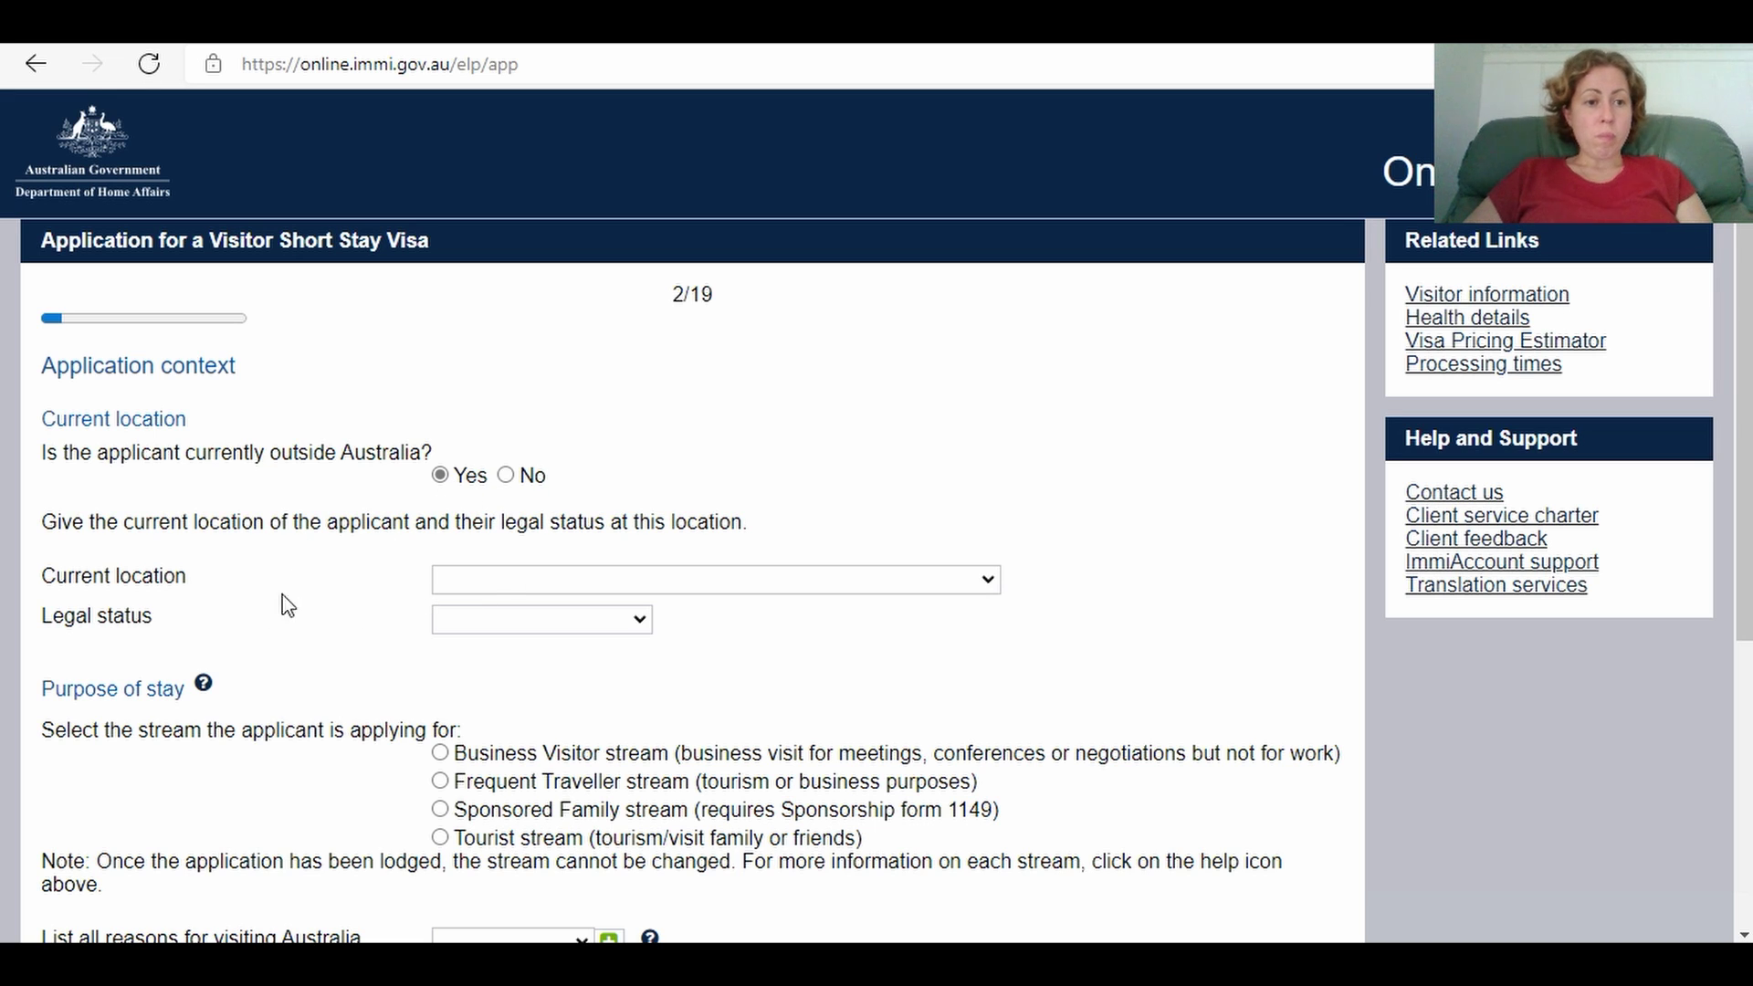
click(988, 585)
drag(989, 89, 1041, 533)
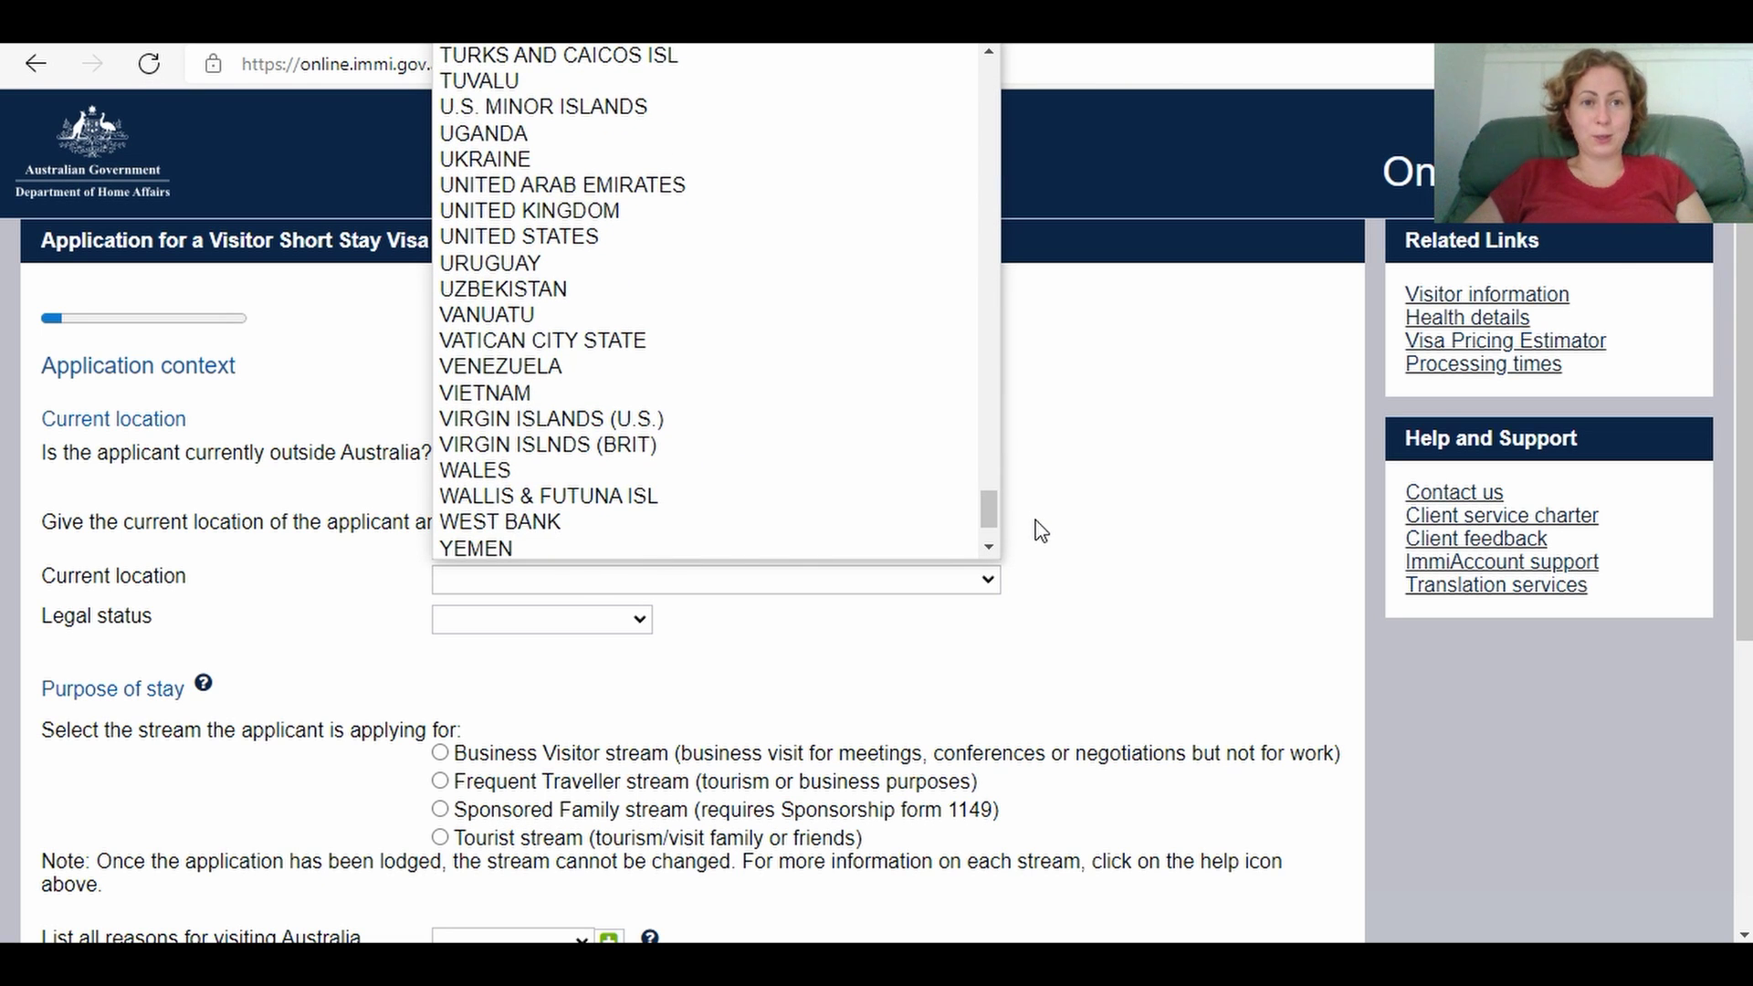
click(892, 161)
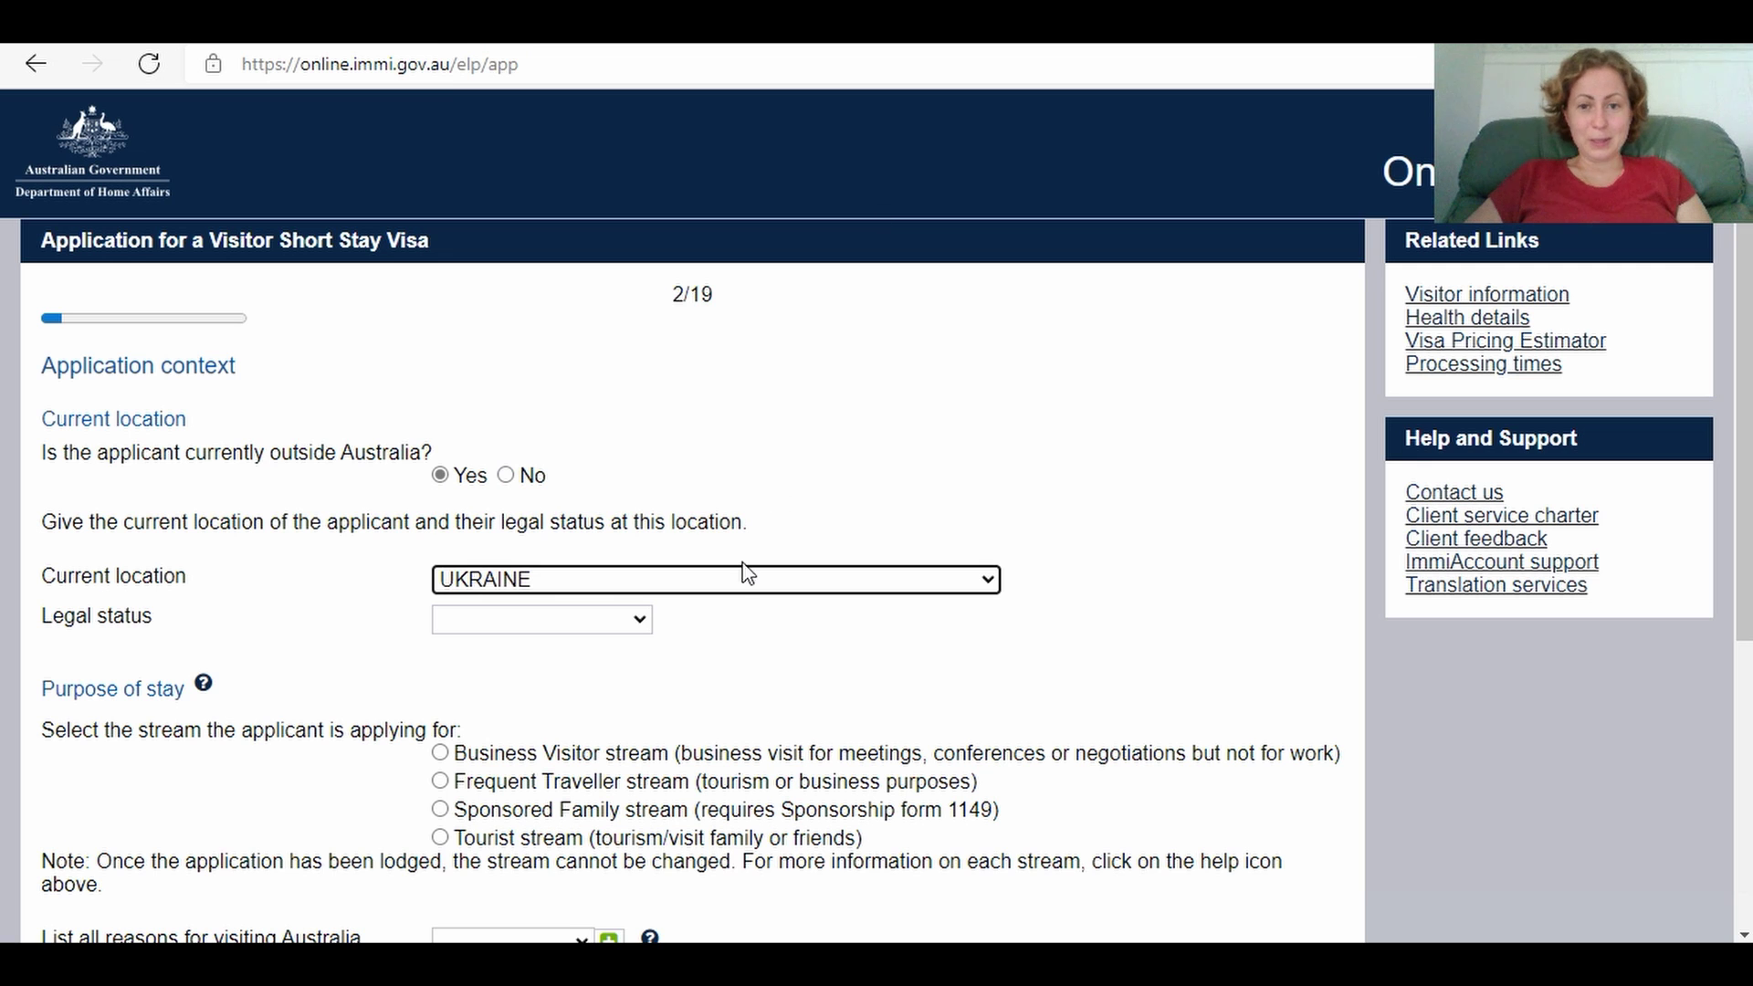
scroll(1749, 411, down, 3)
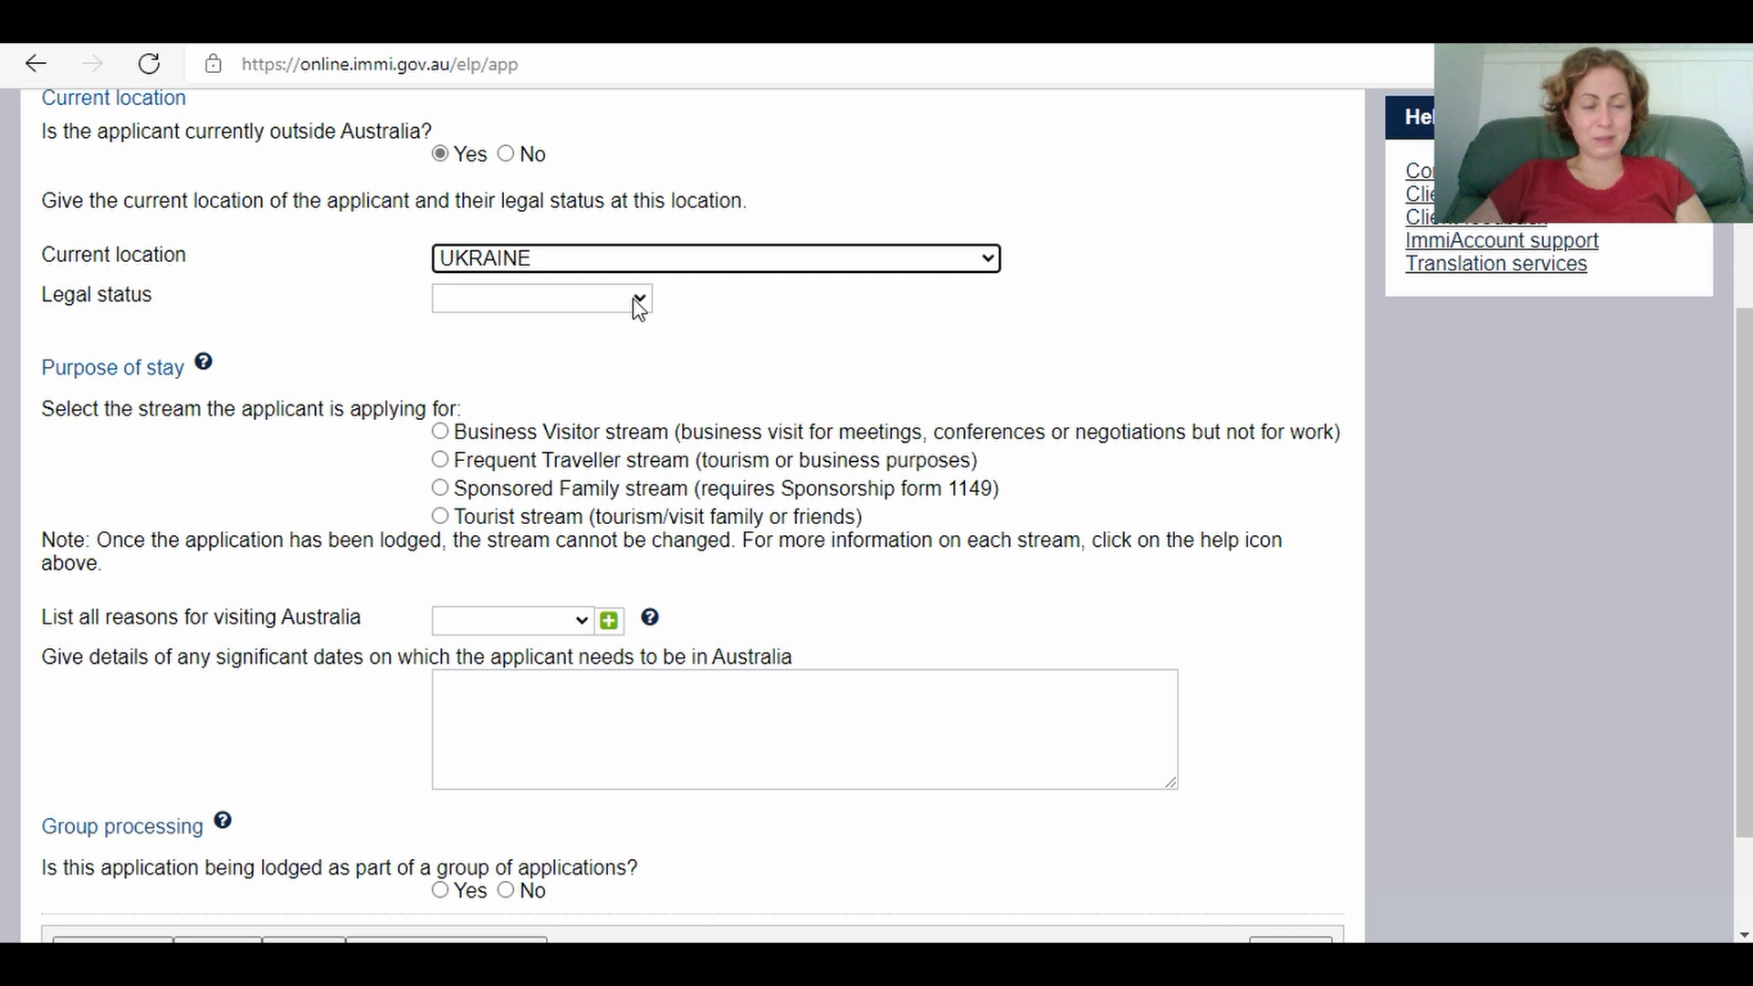
Step: Set legal status to Citizen, choose the Tourist stream and list Tourism as the visit reason
click(638, 301)
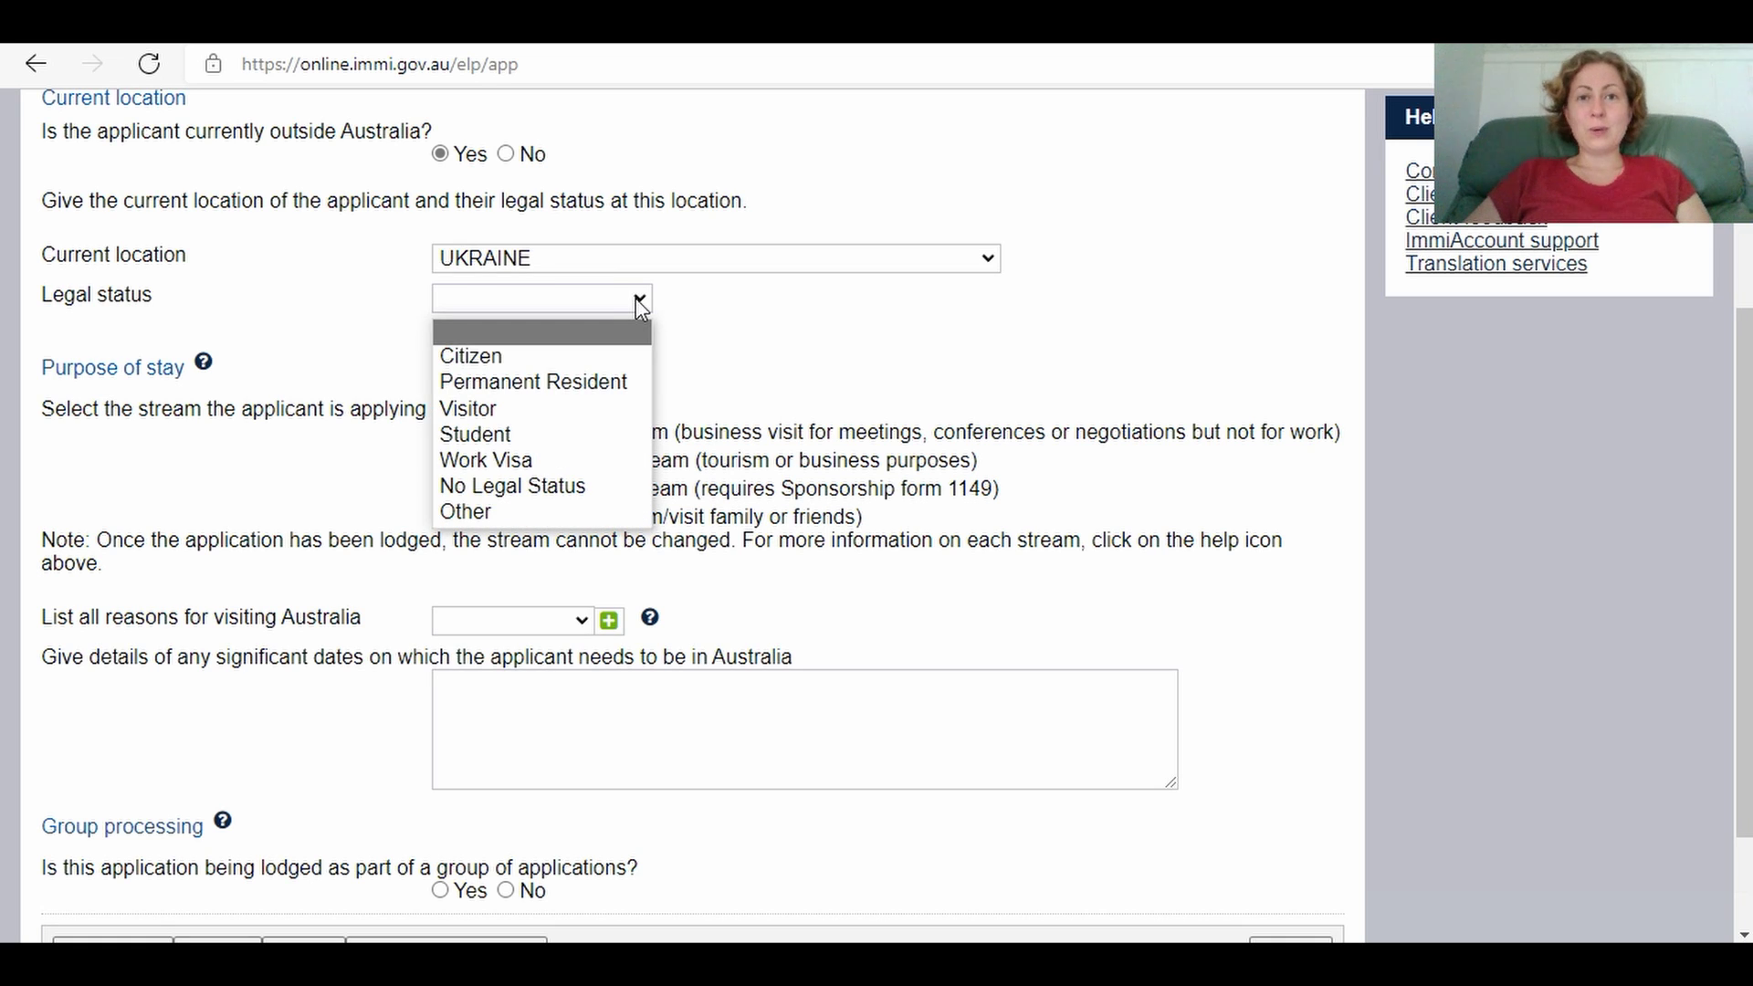
click(622, 356)
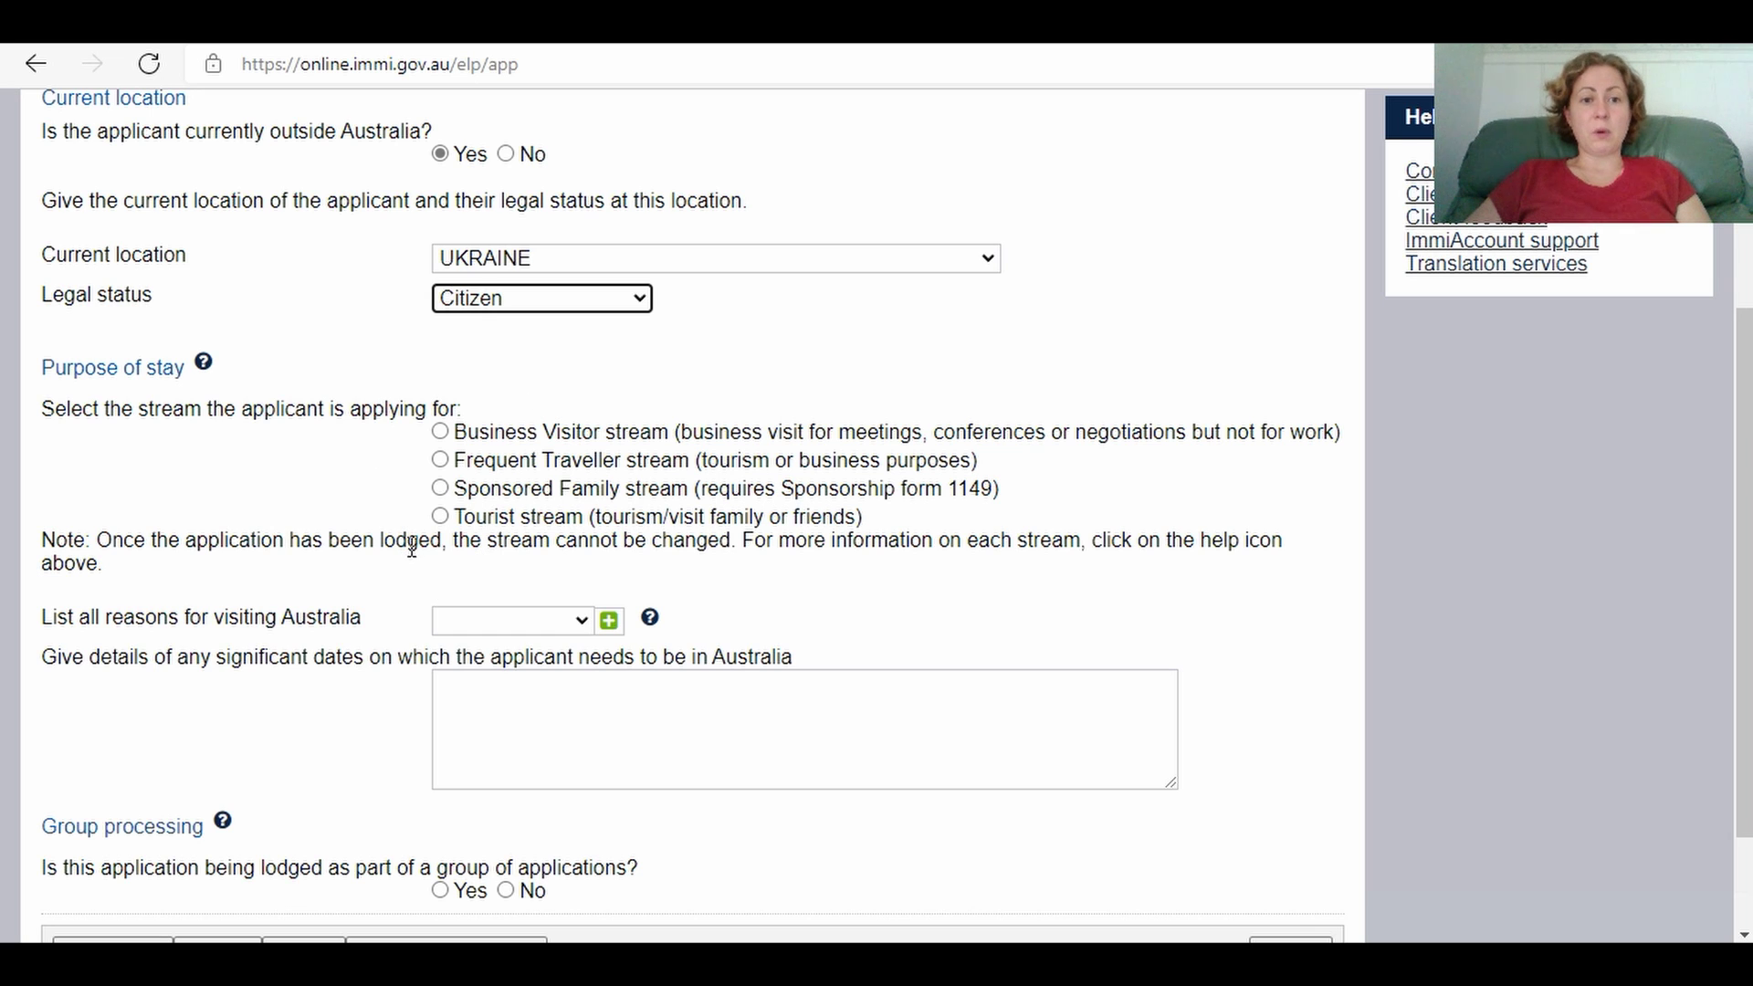
click(440, 517)
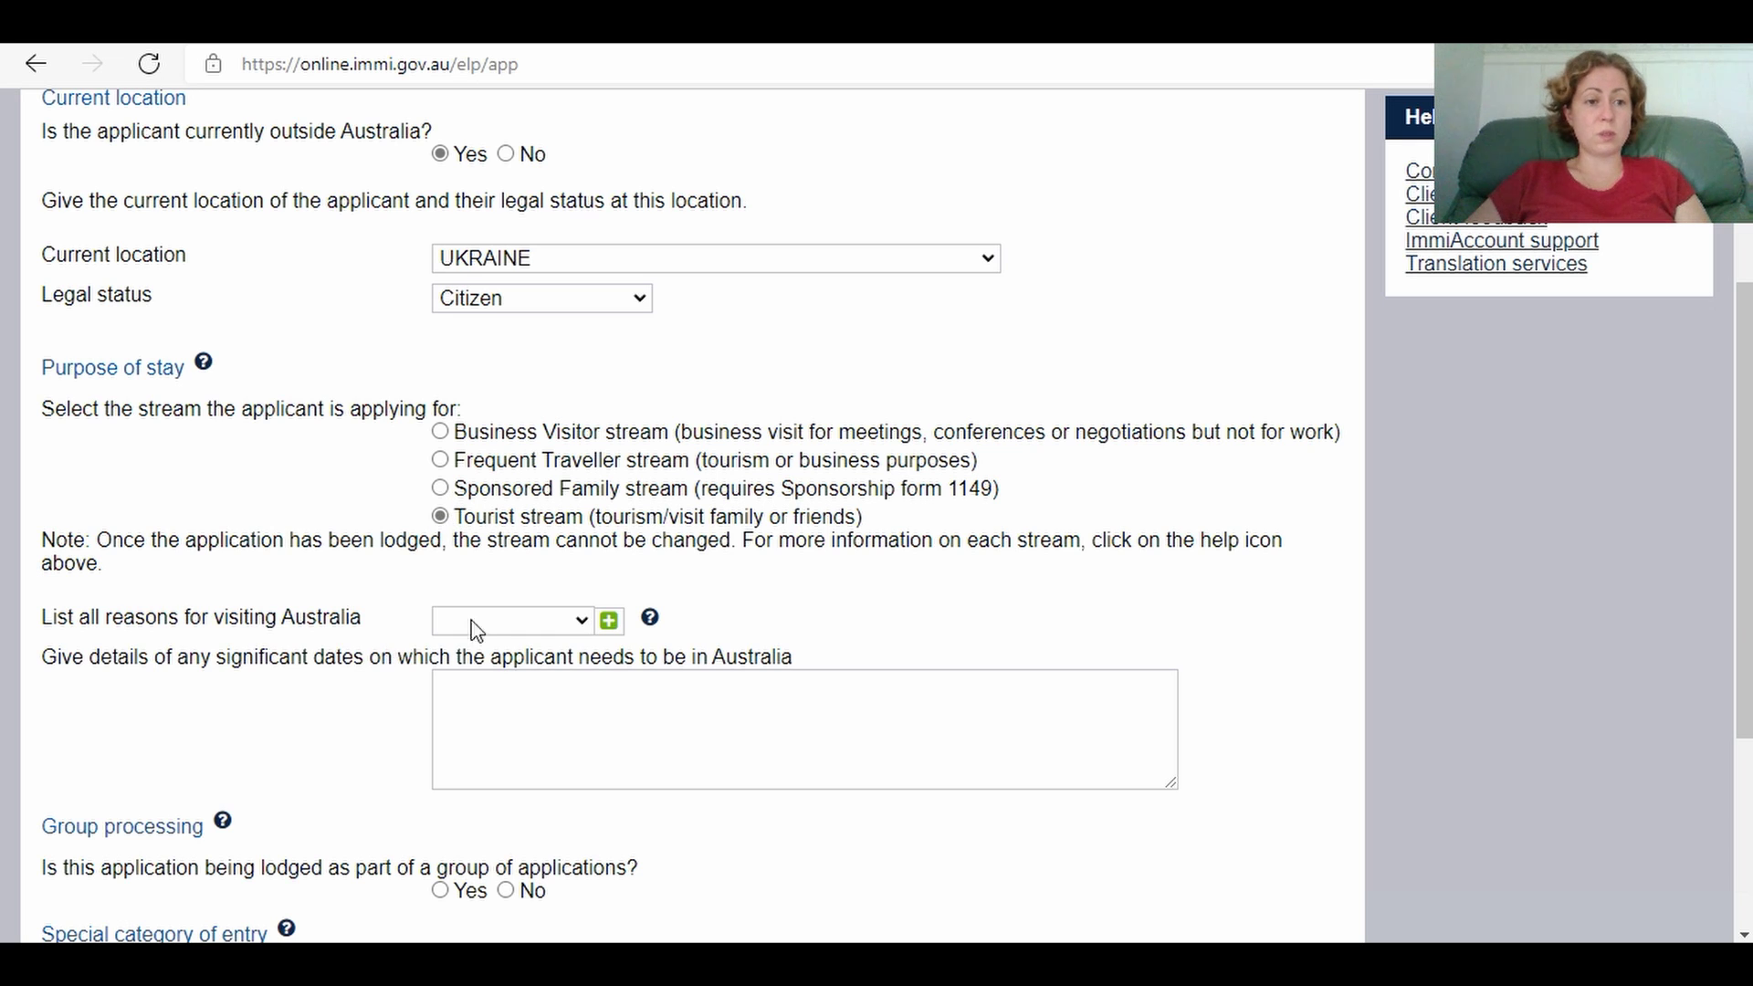
click(581, 620)
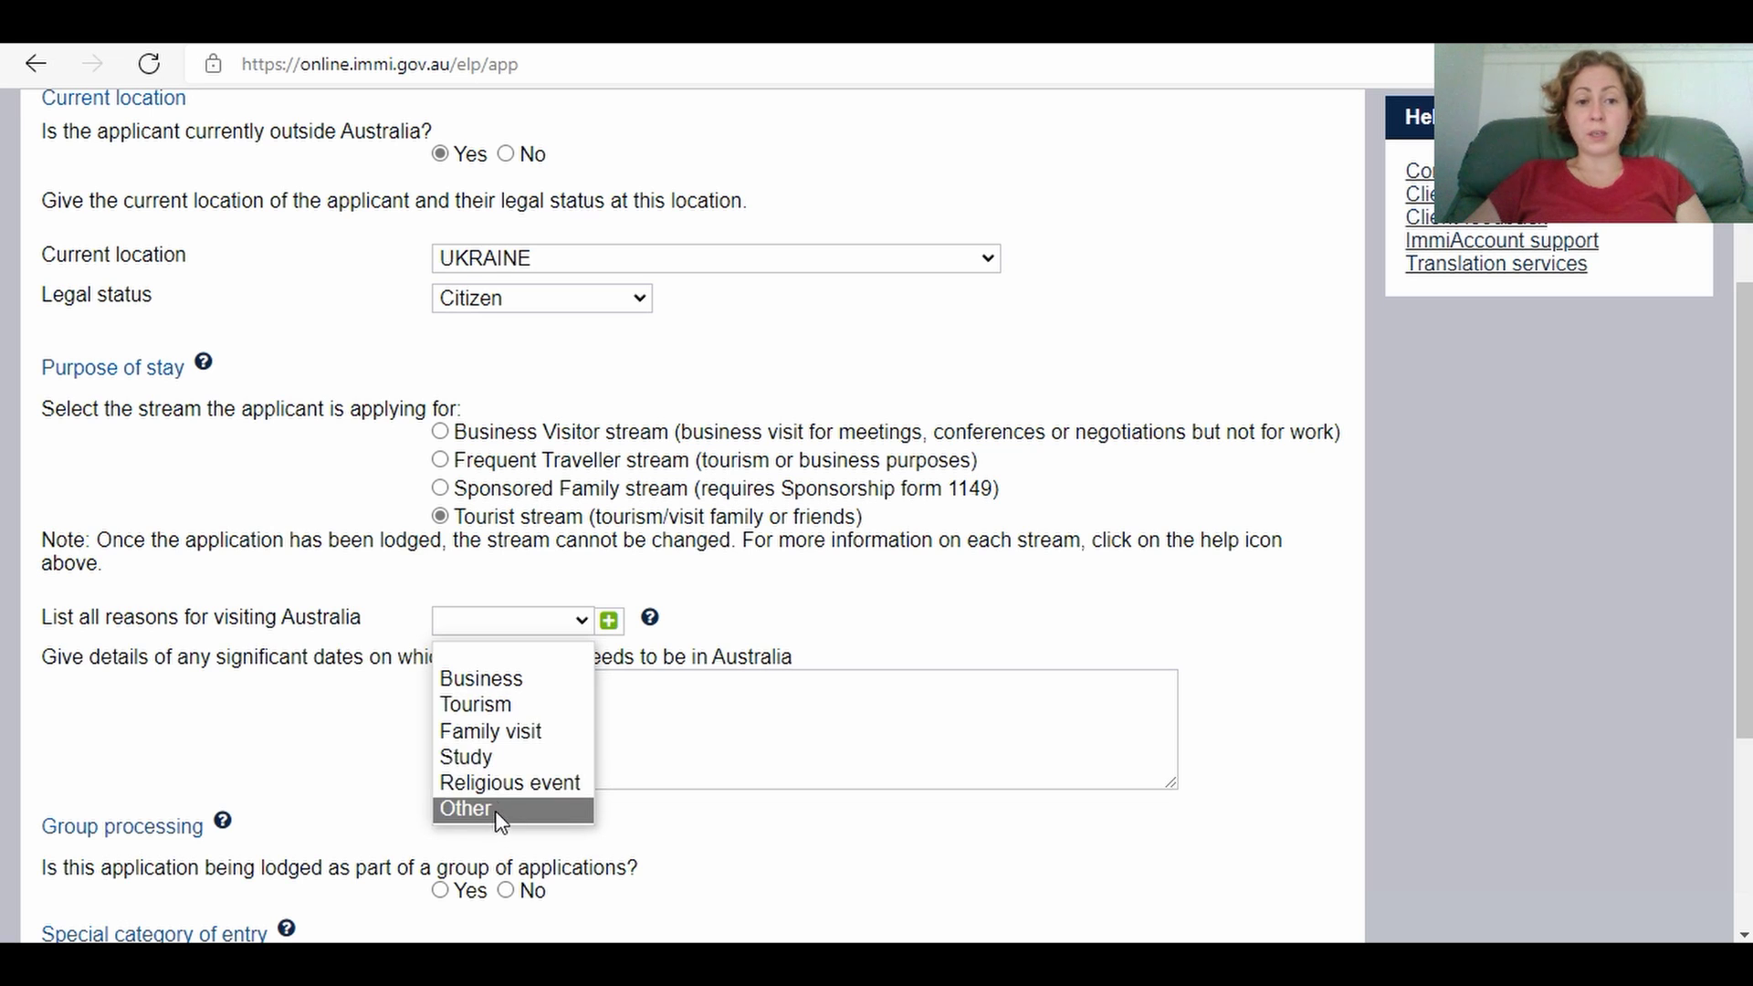
click(502, 703)
click(504, 701)
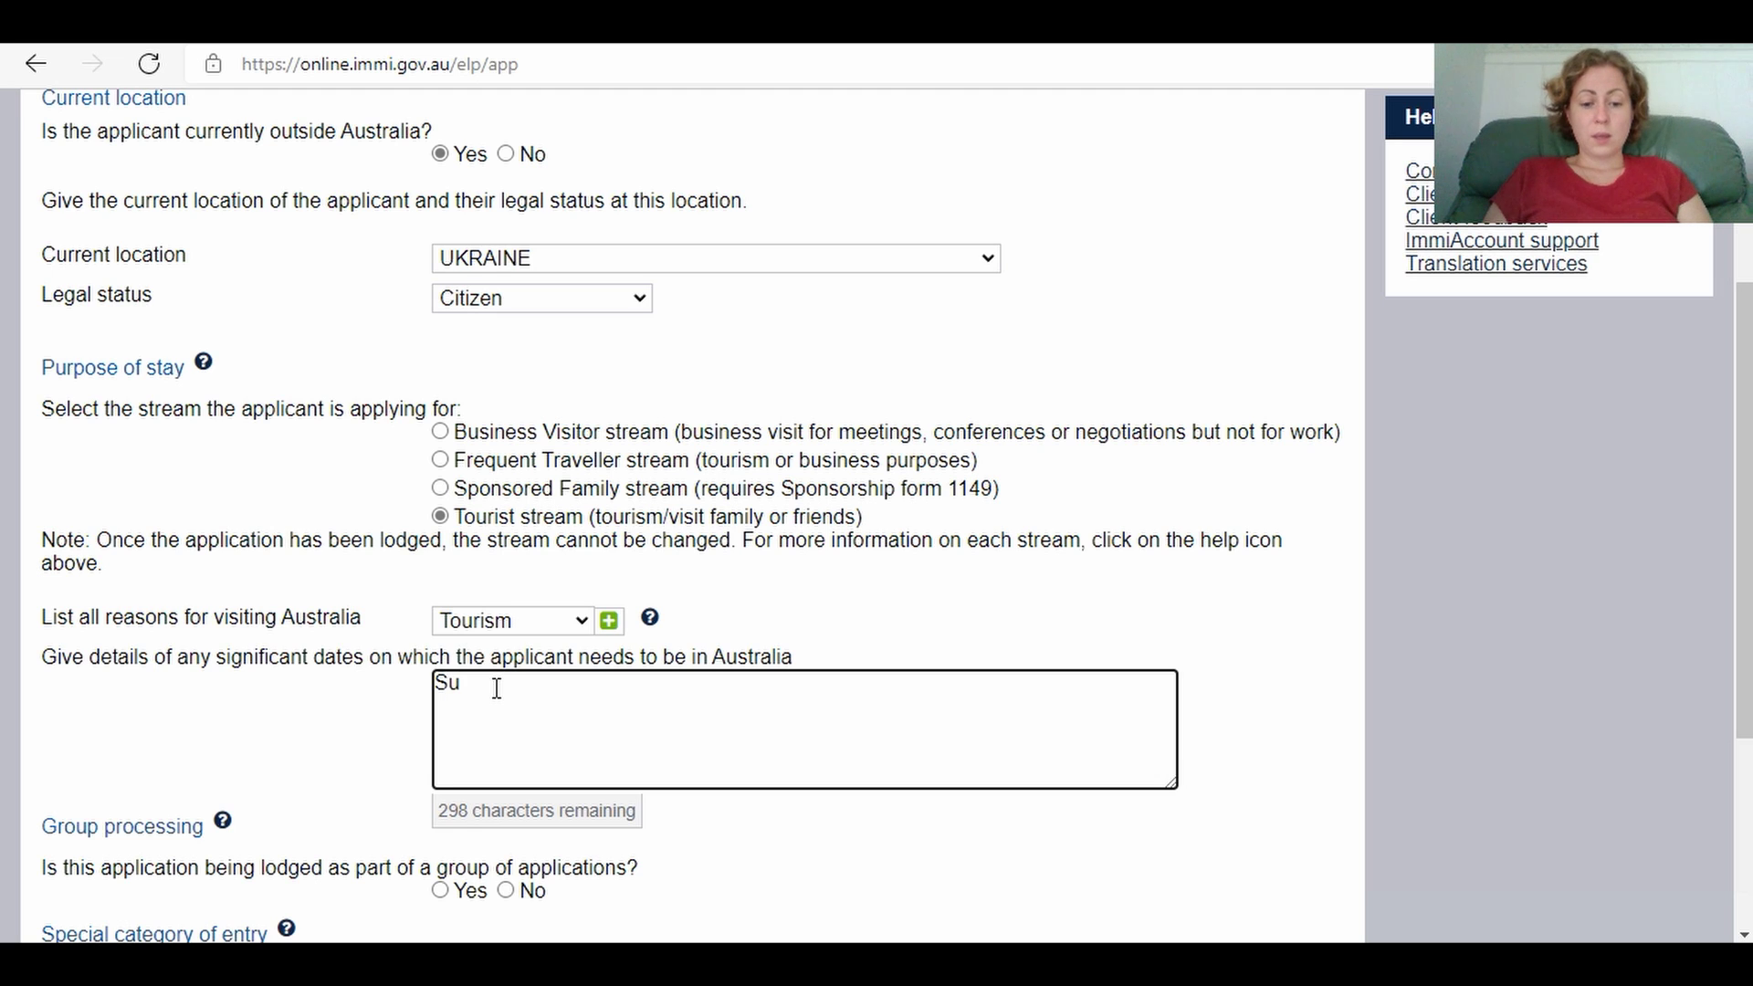
Step: Complete the significant dates details as 'Submission for exemption'
text(mission )
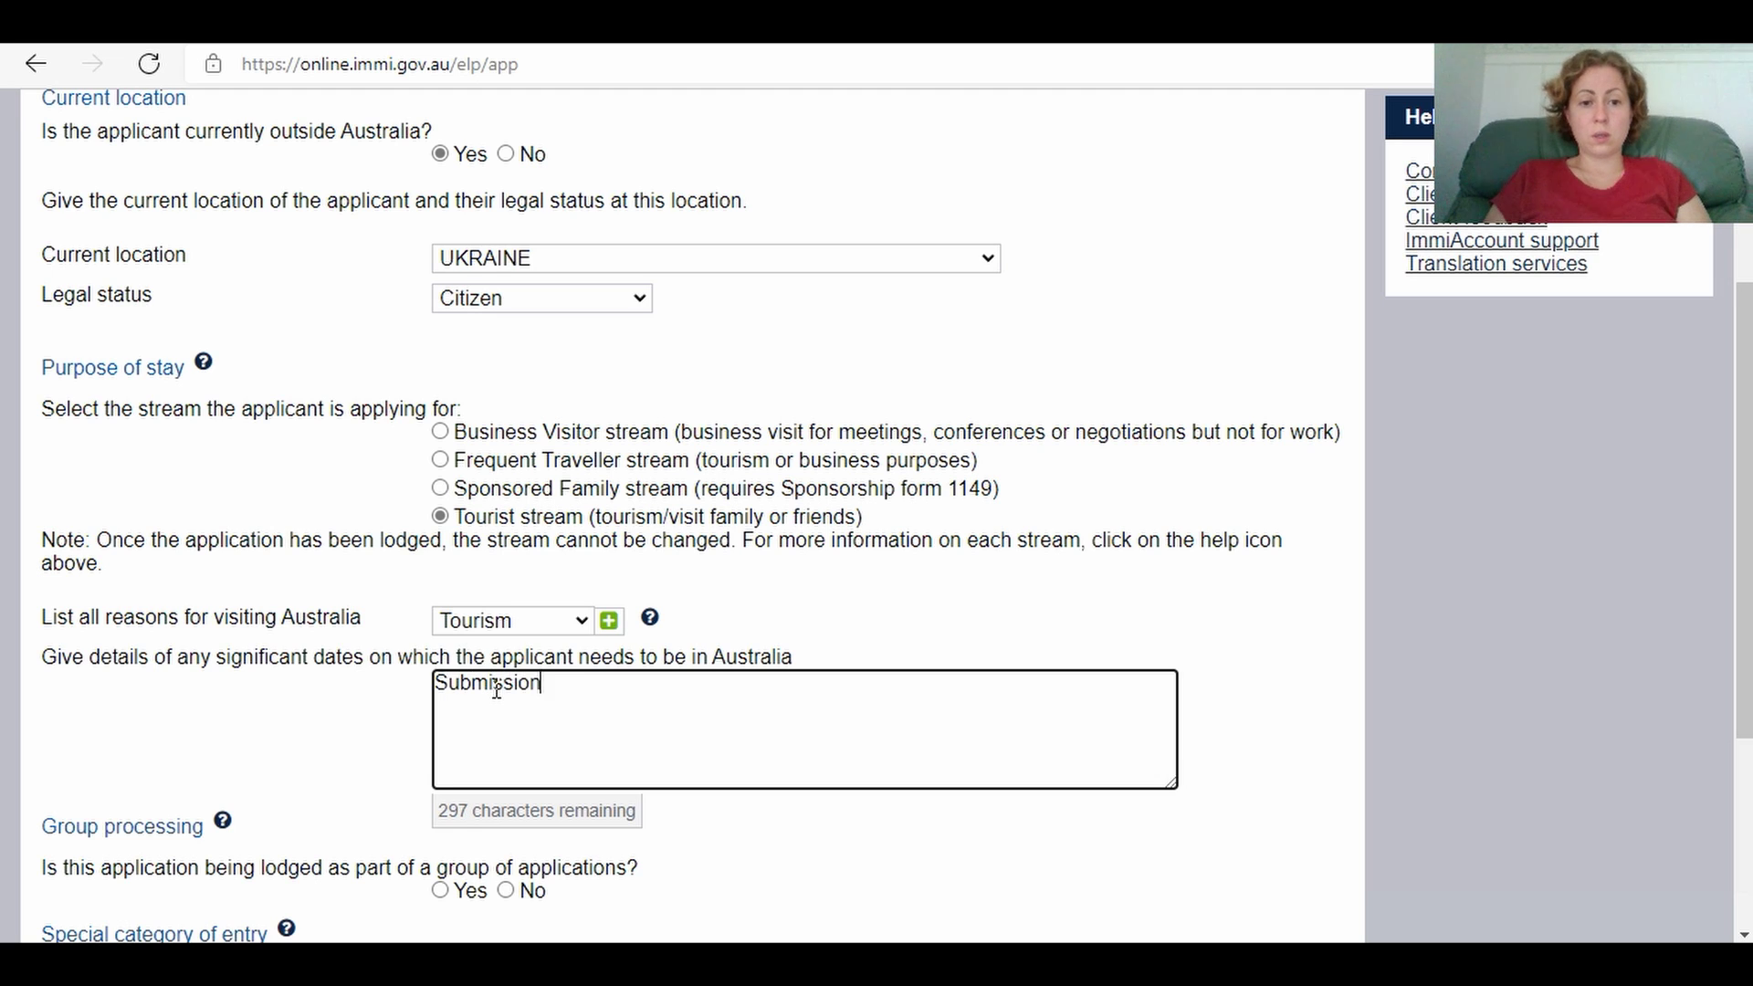
text(for e)
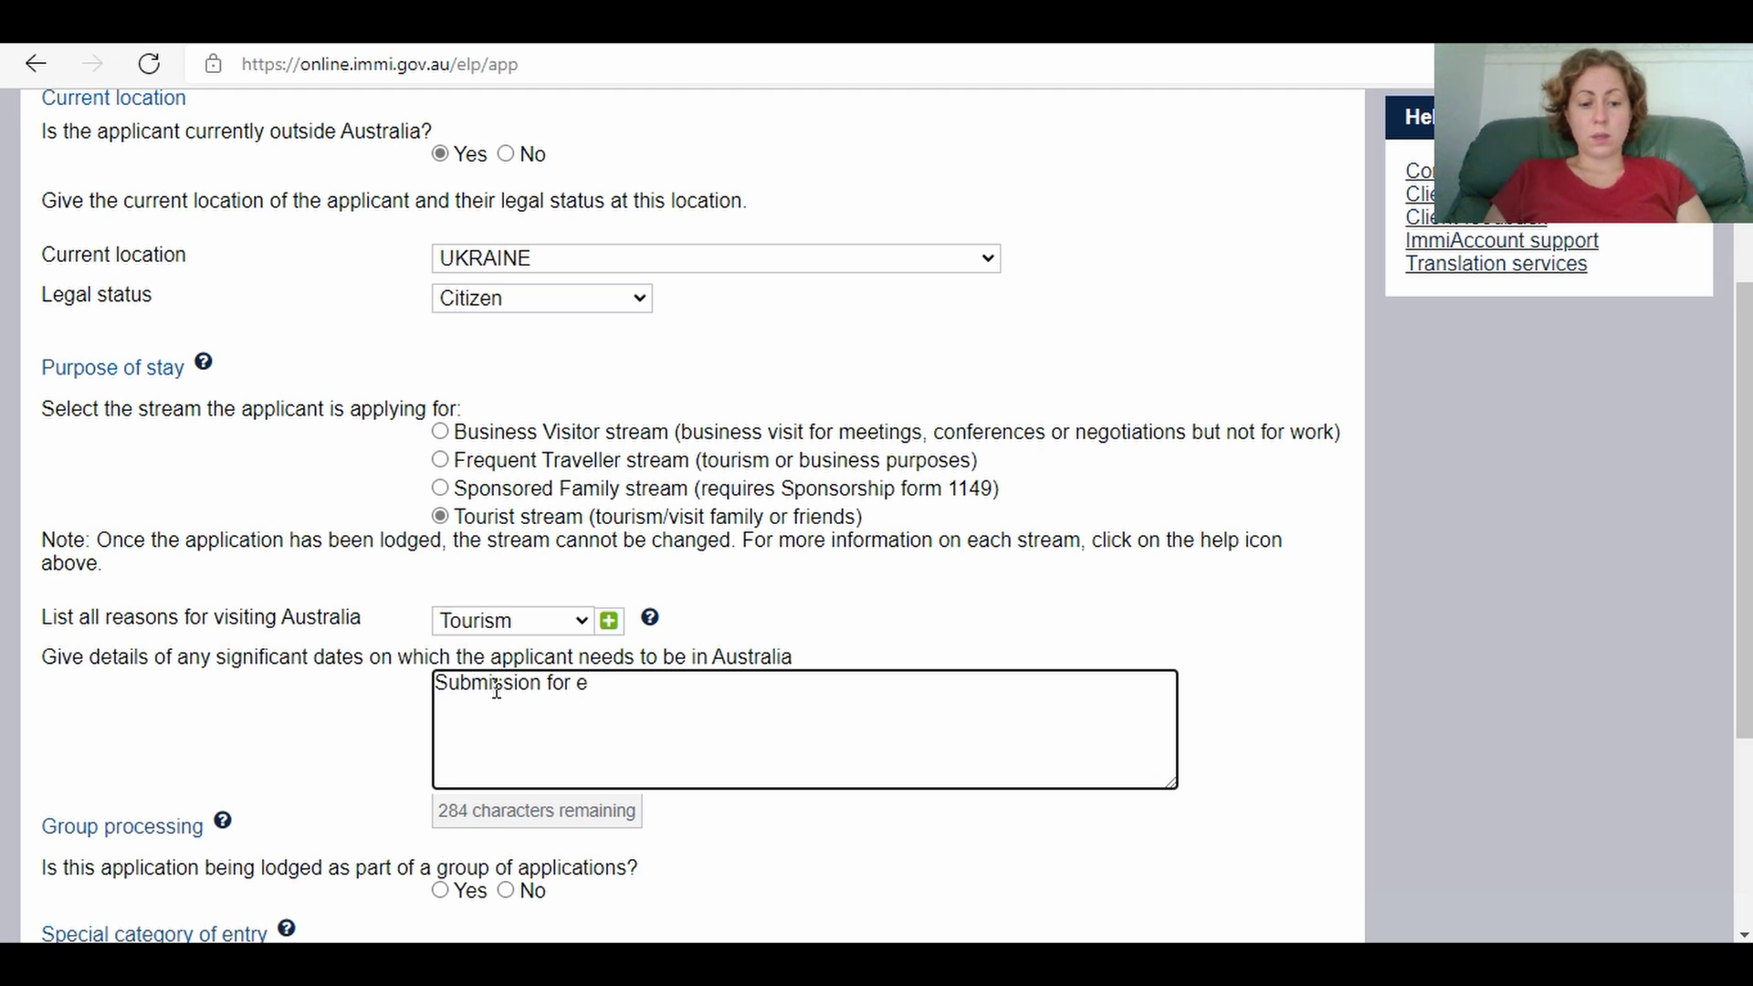
text(xemption)
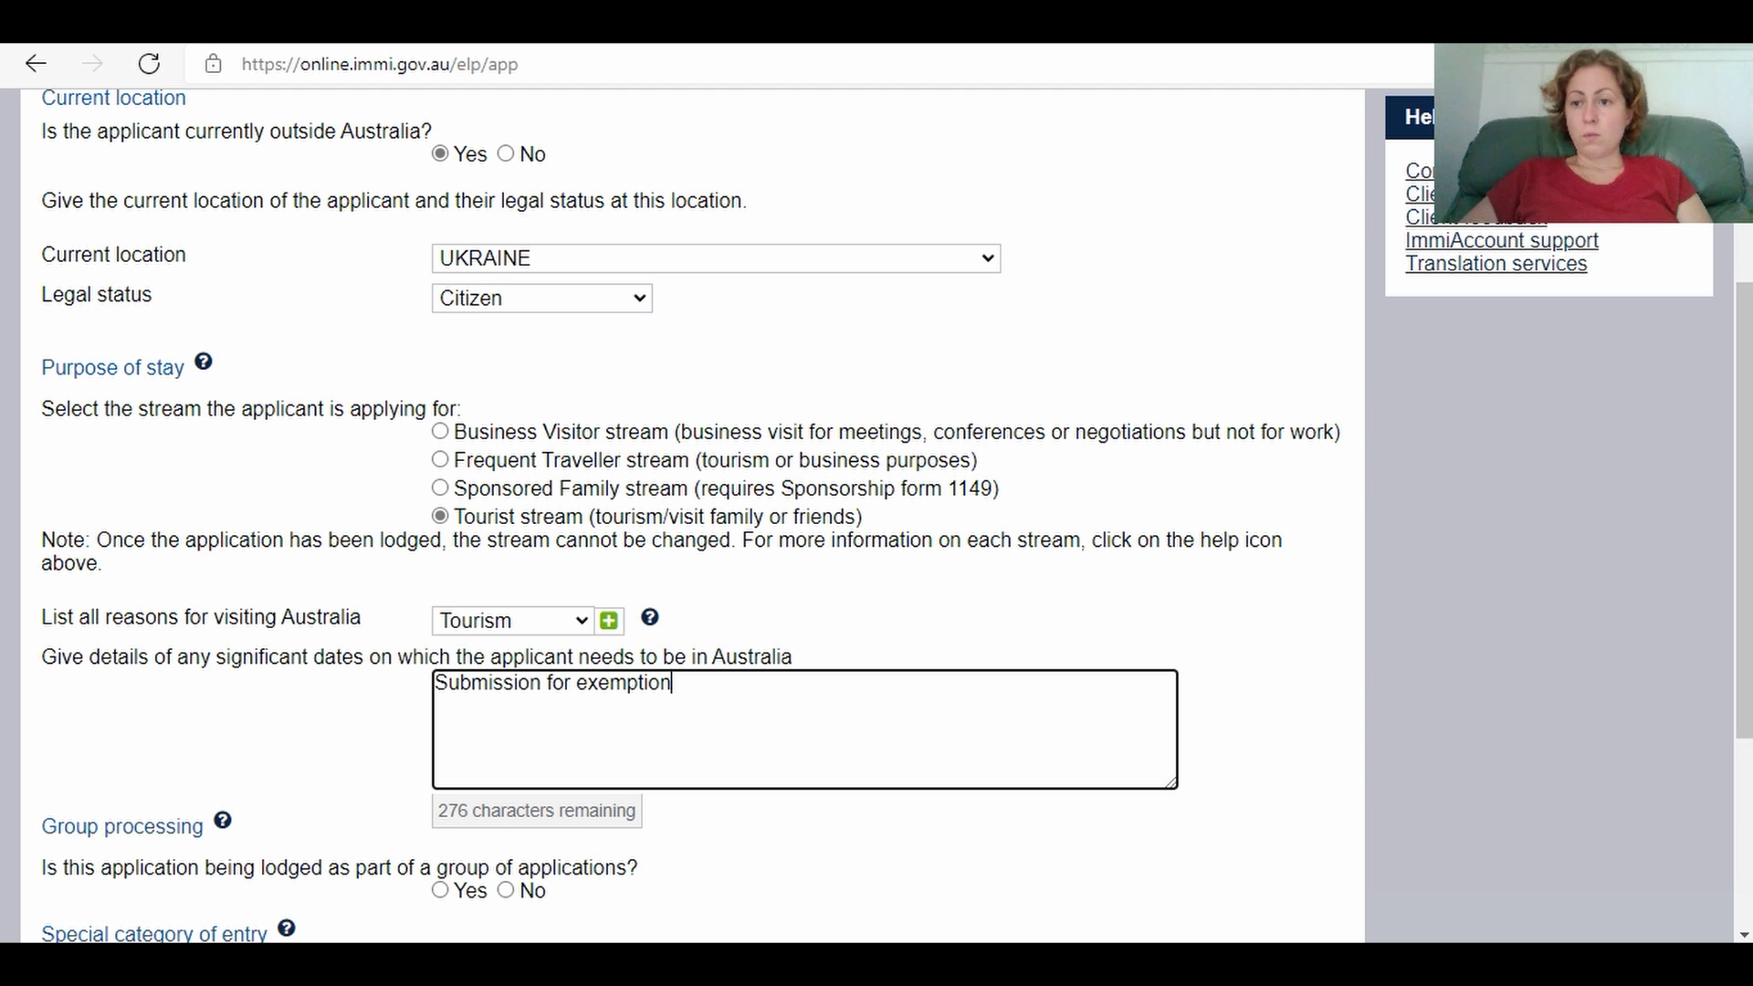
scroll(1099, 619, down, 4)
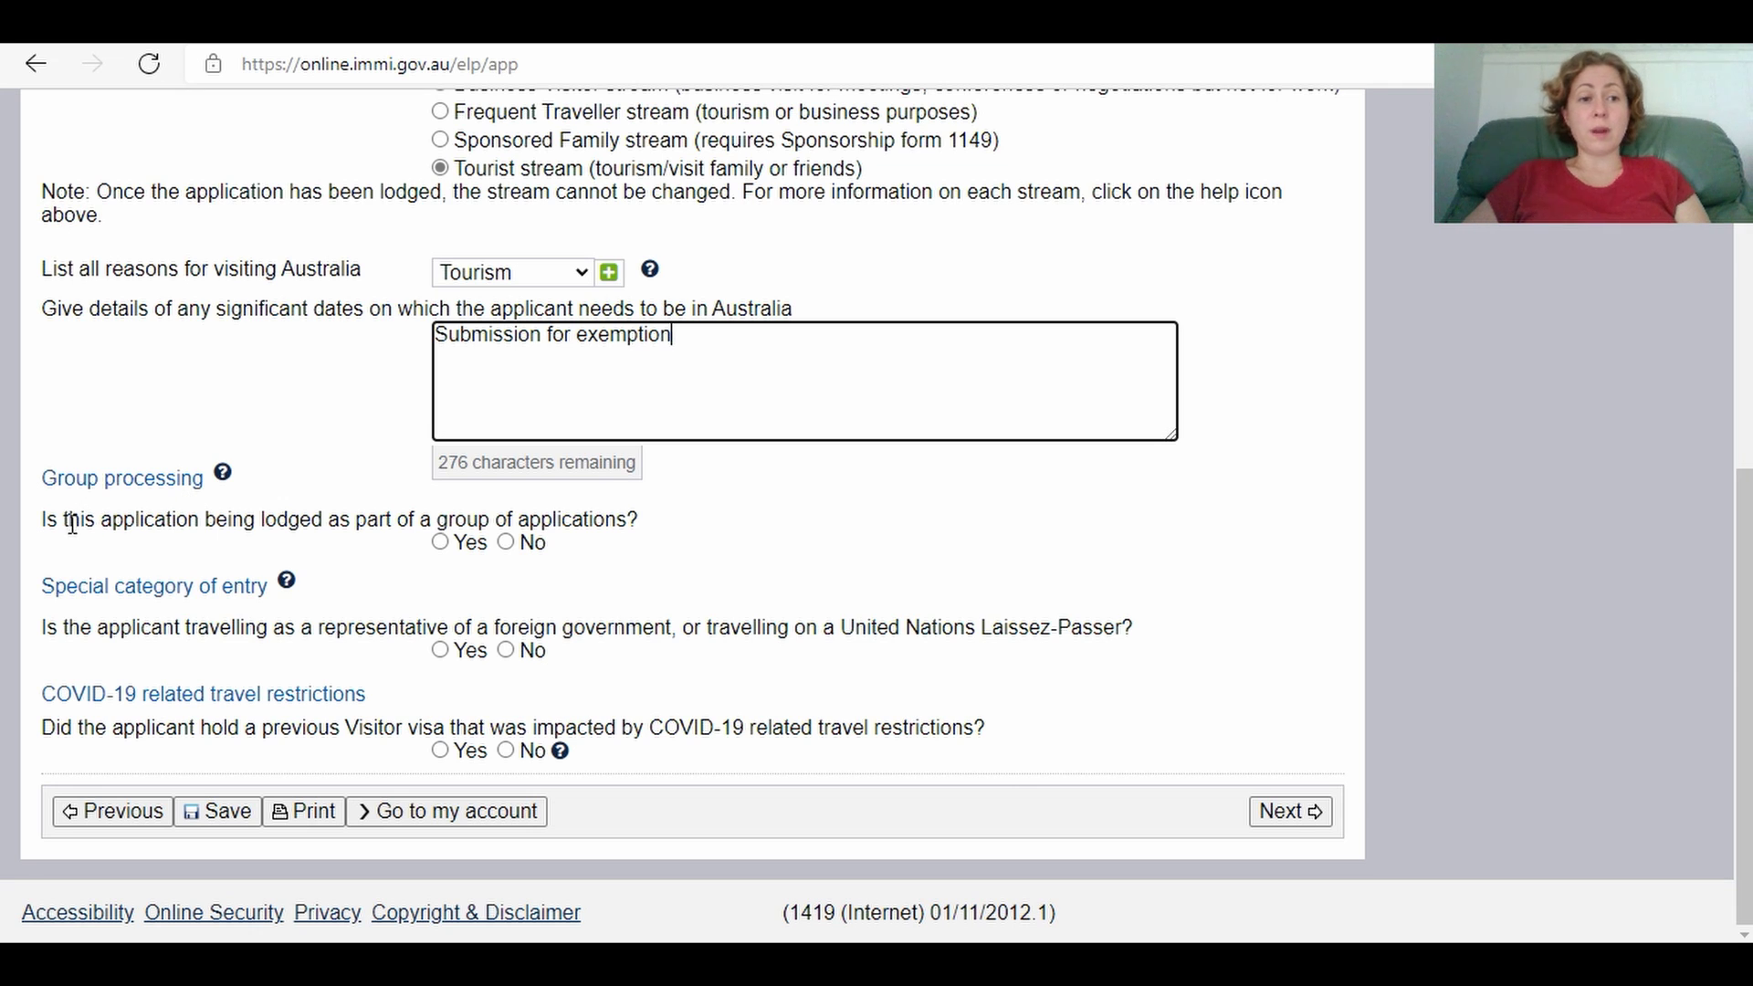
Step: Answer Yes to group processing and create a new Family group named 'Volya'
click(442, 545)
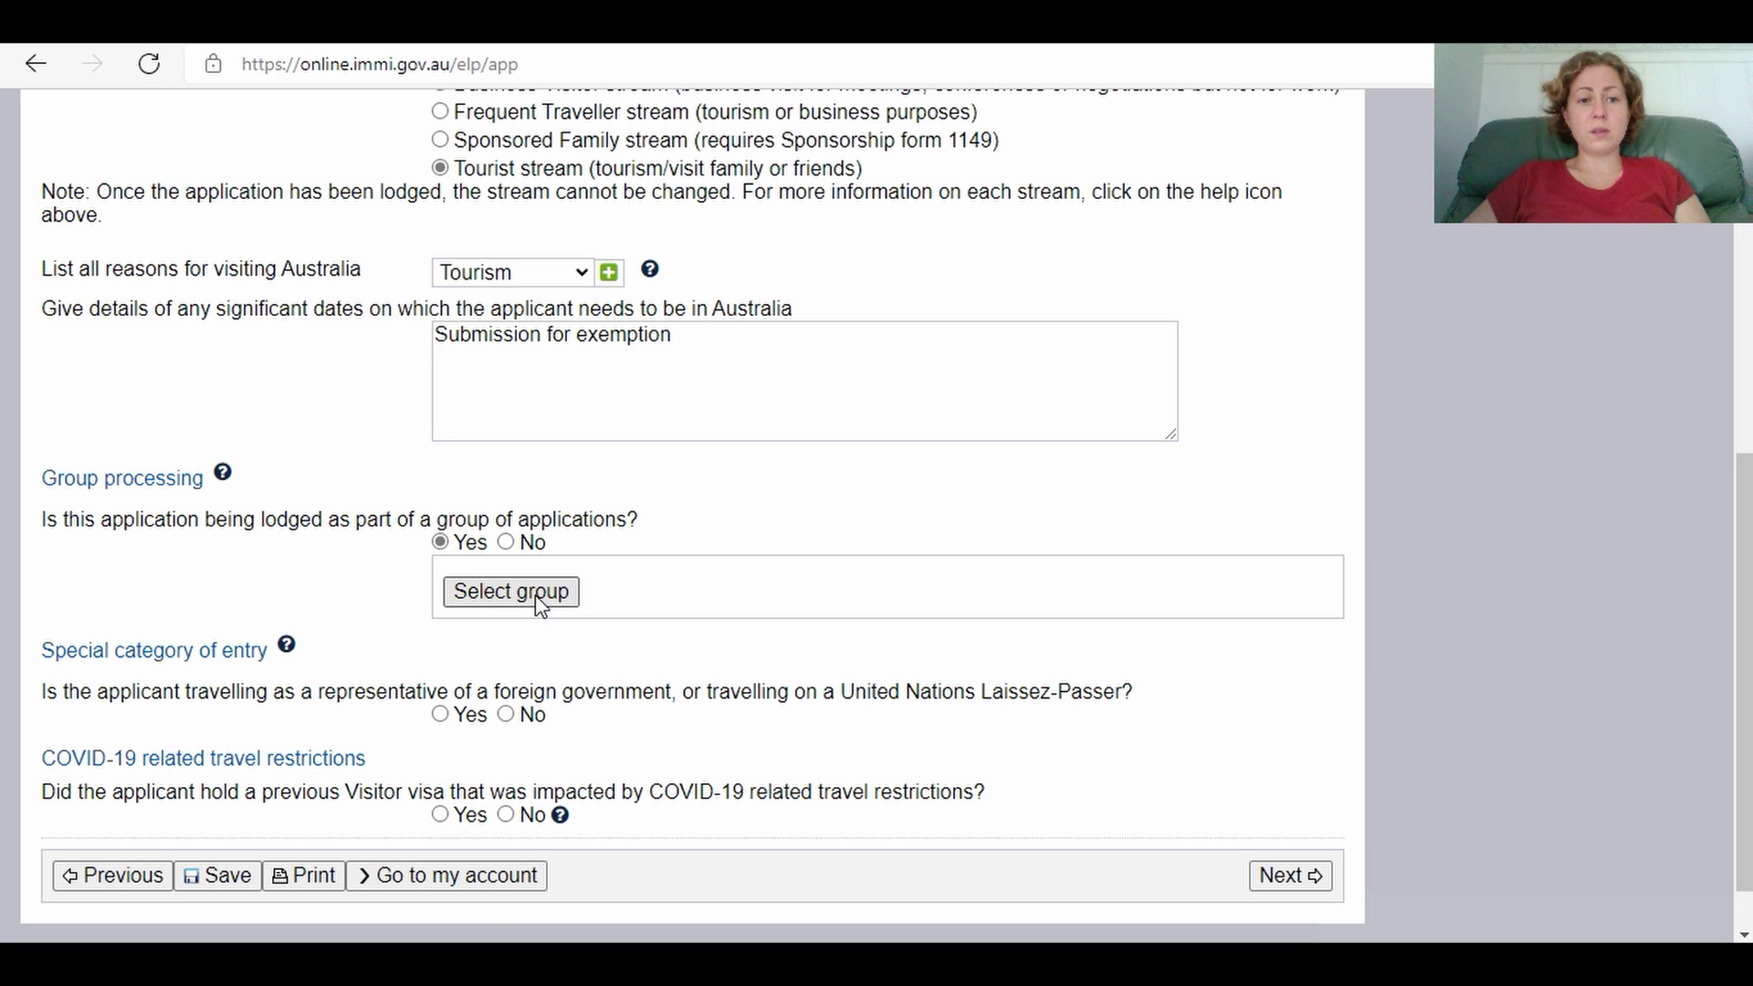
click(538, 598)
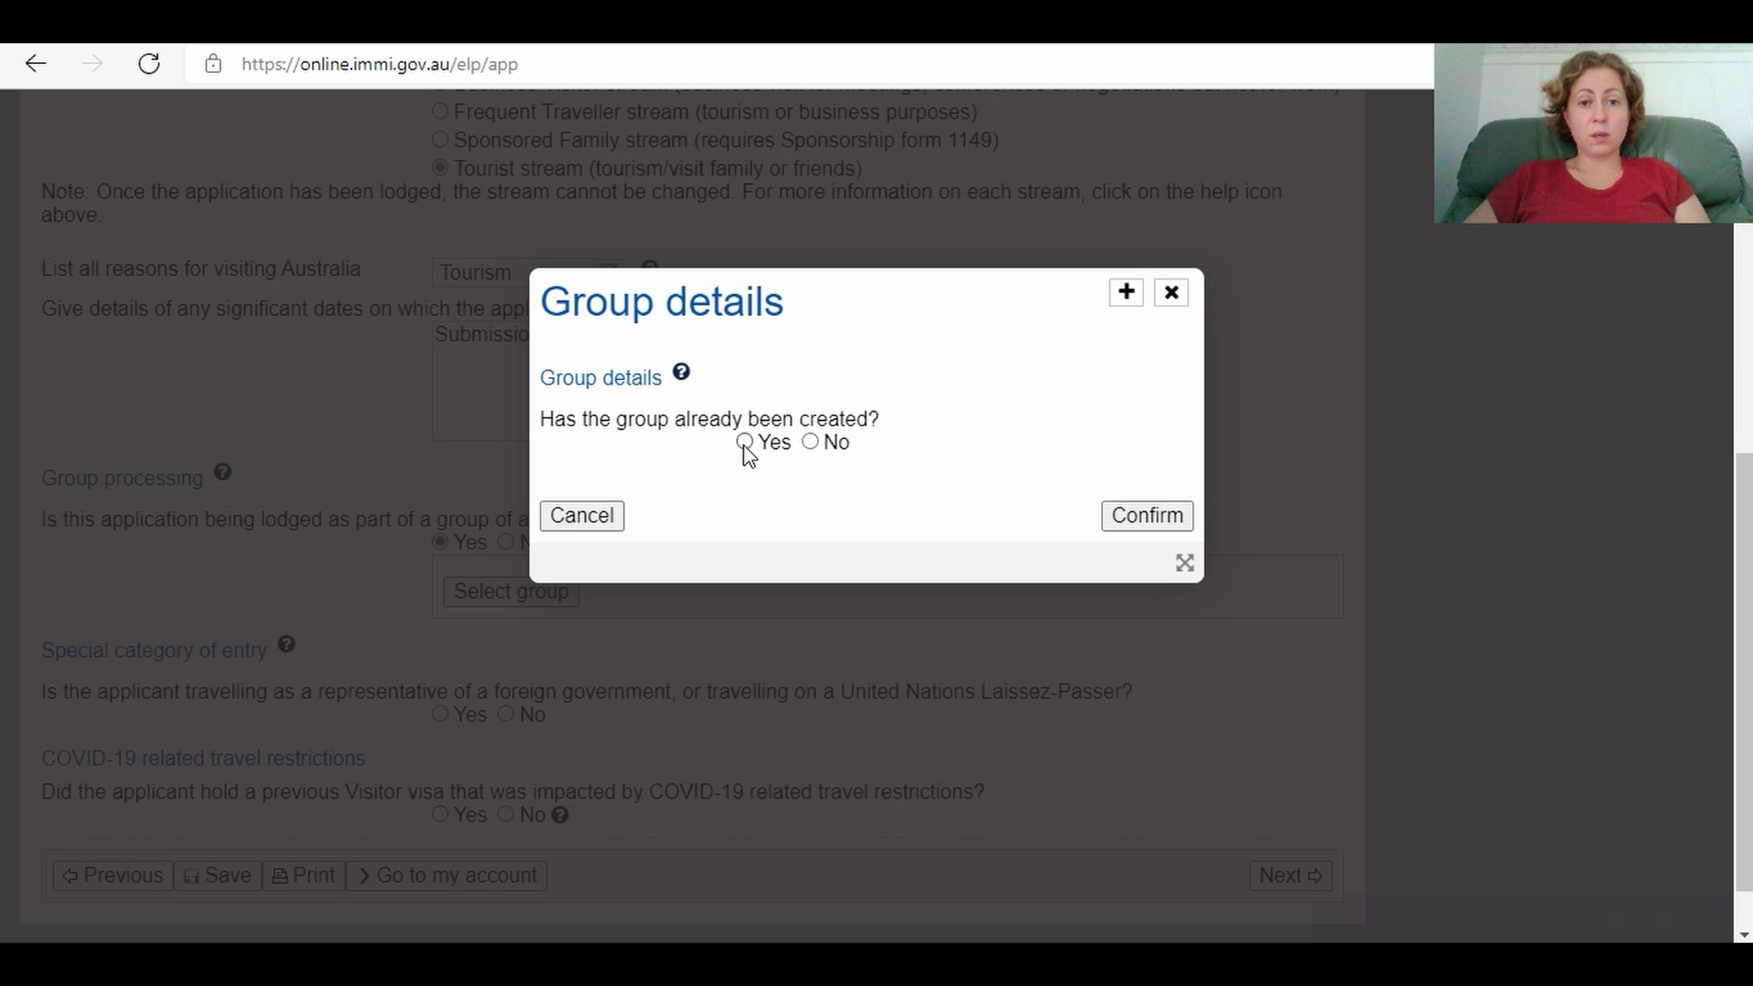
click(812, 443)
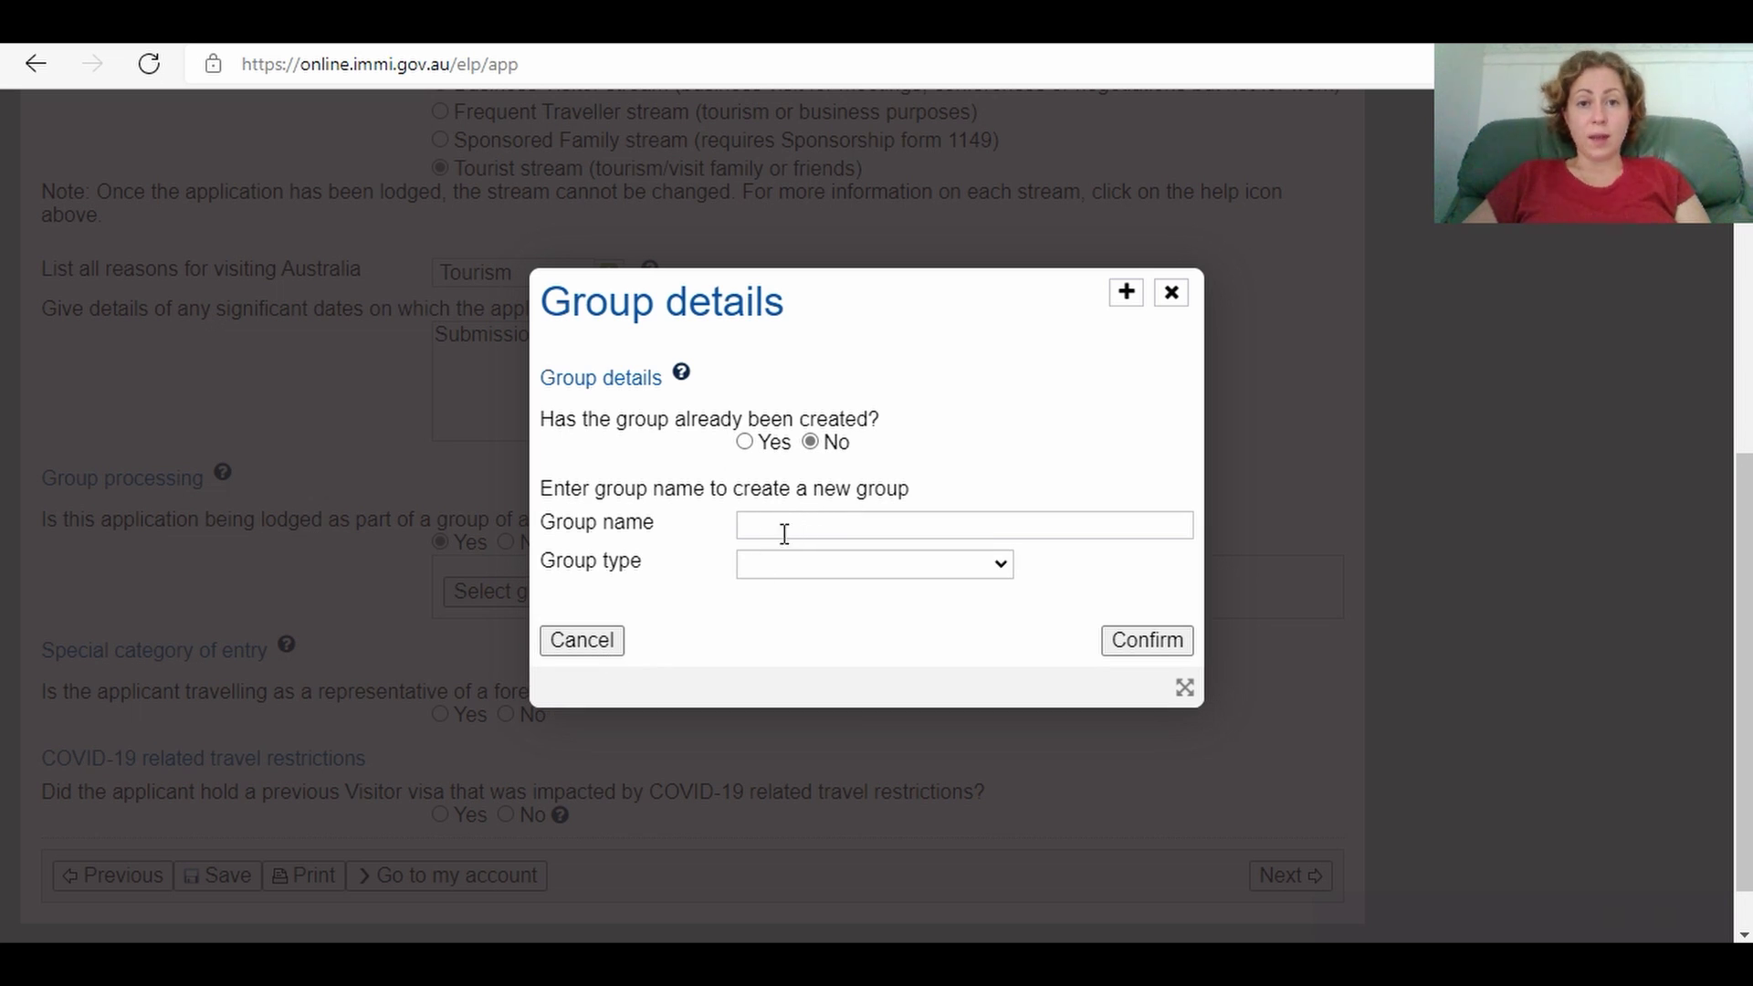
click(752, 525)
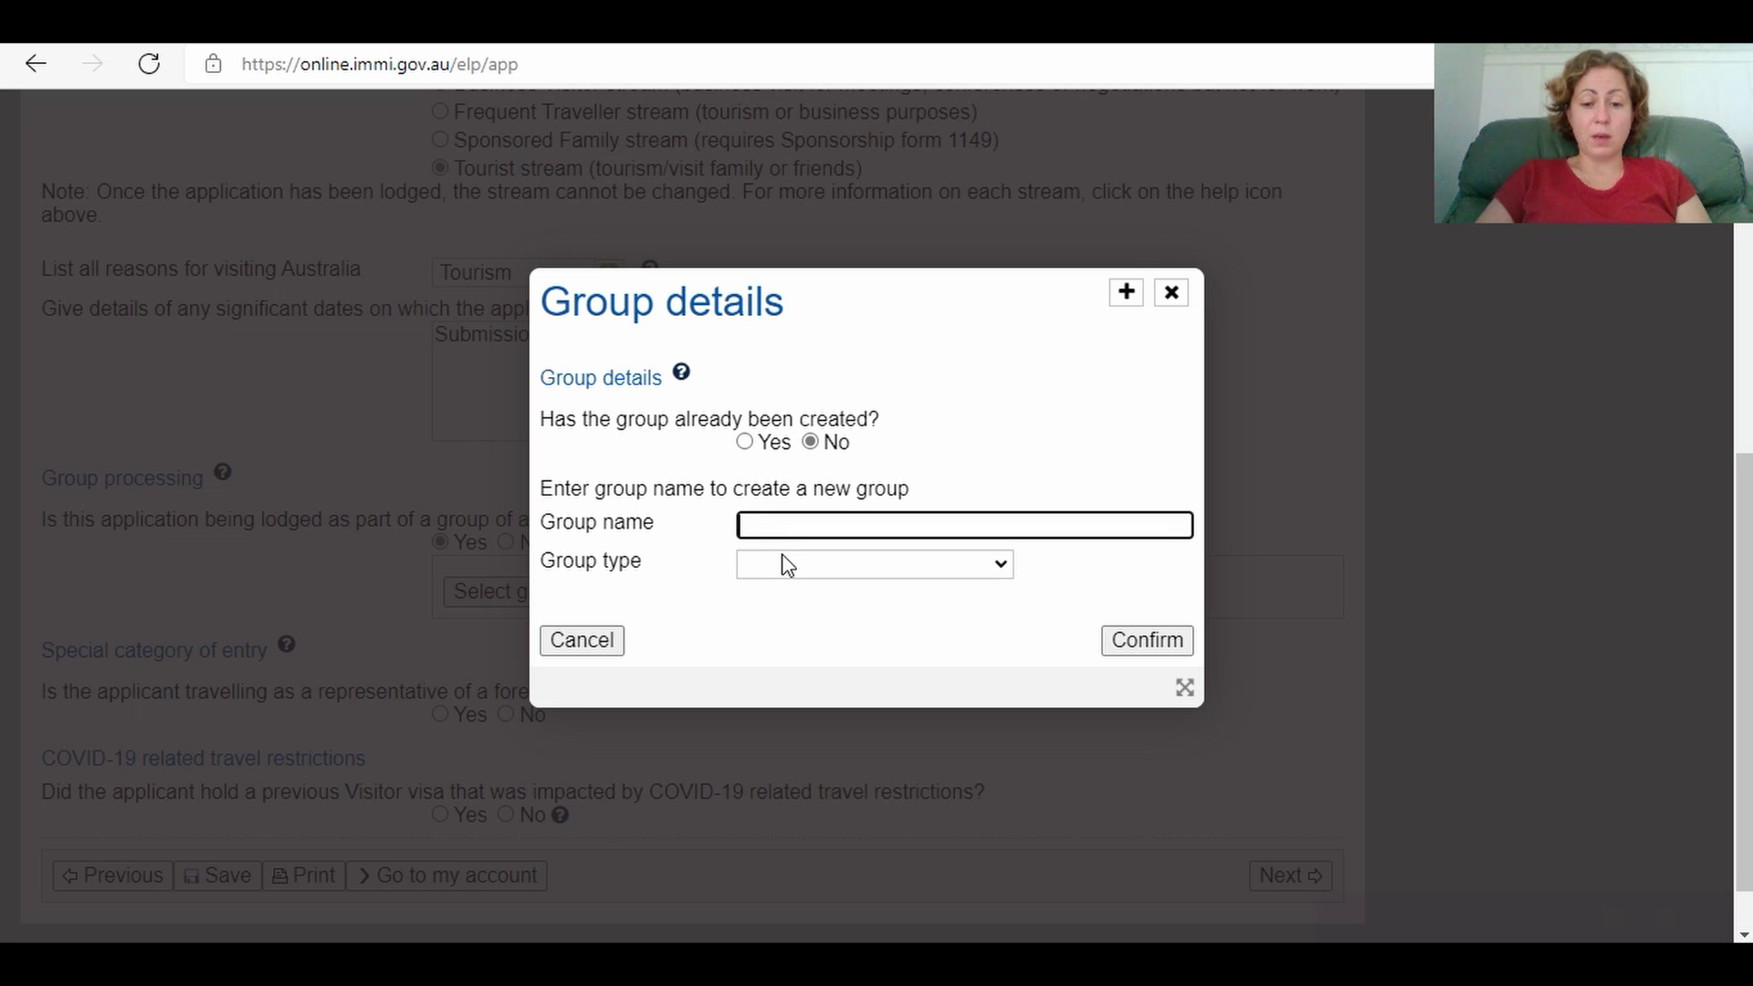
text(Volya)
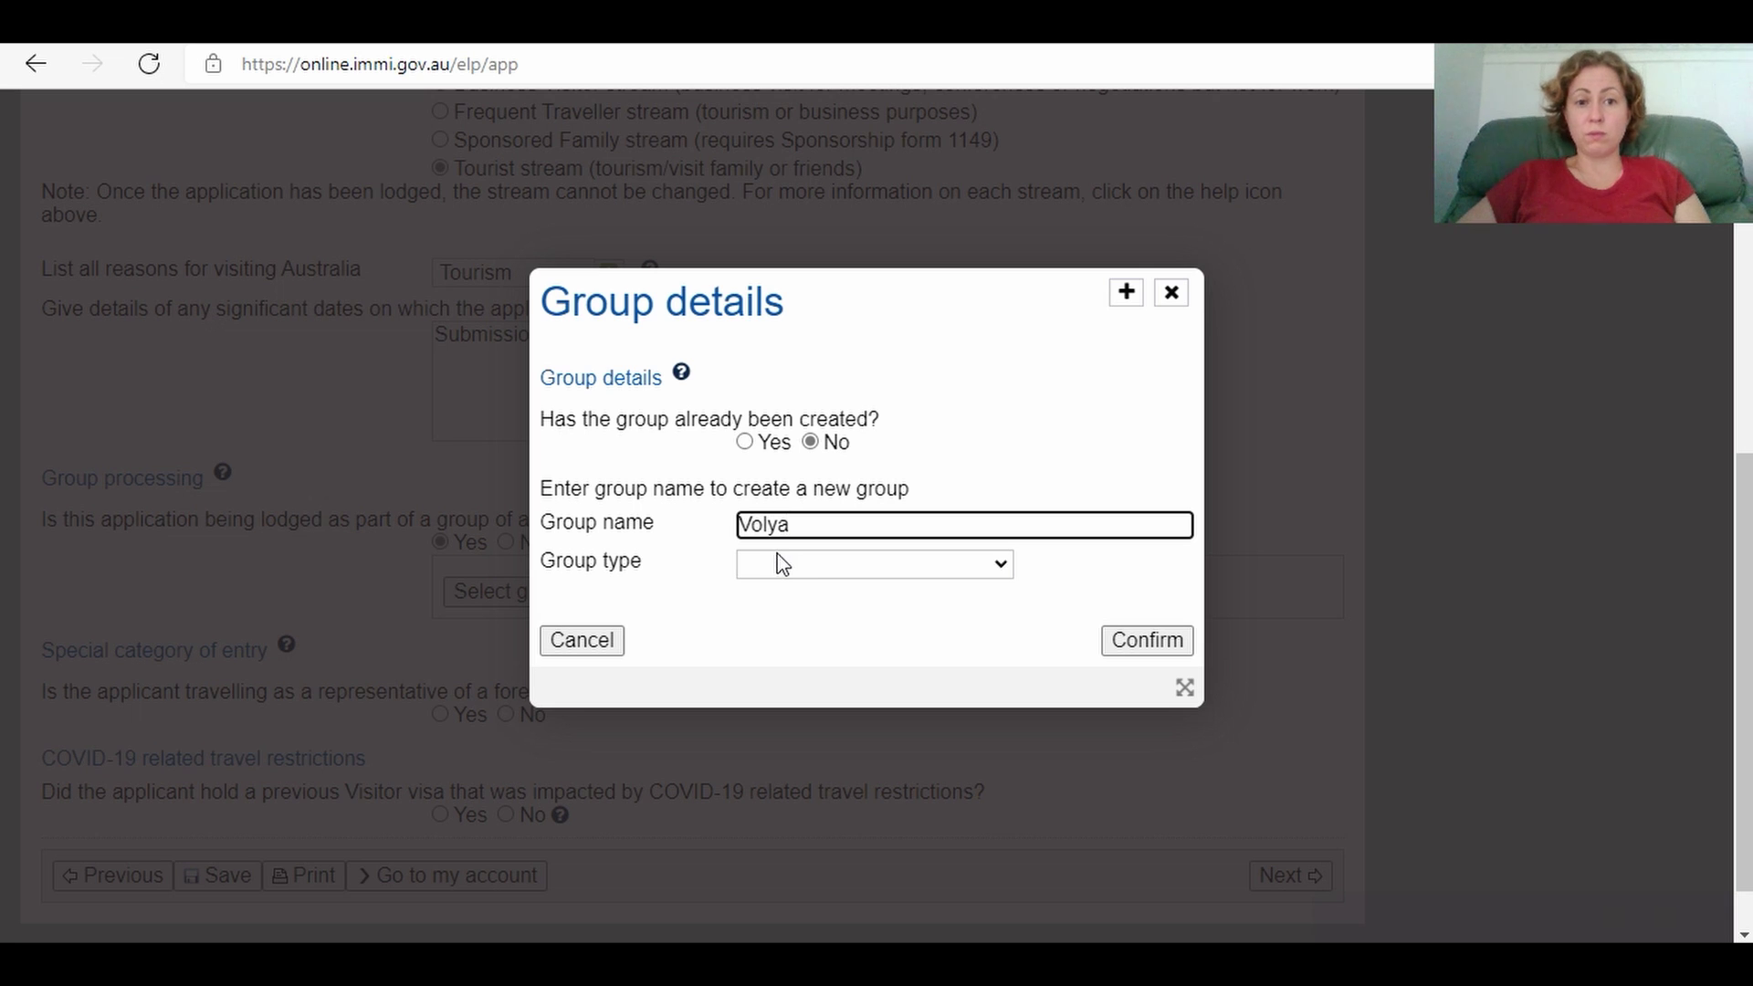
click(777, 568)
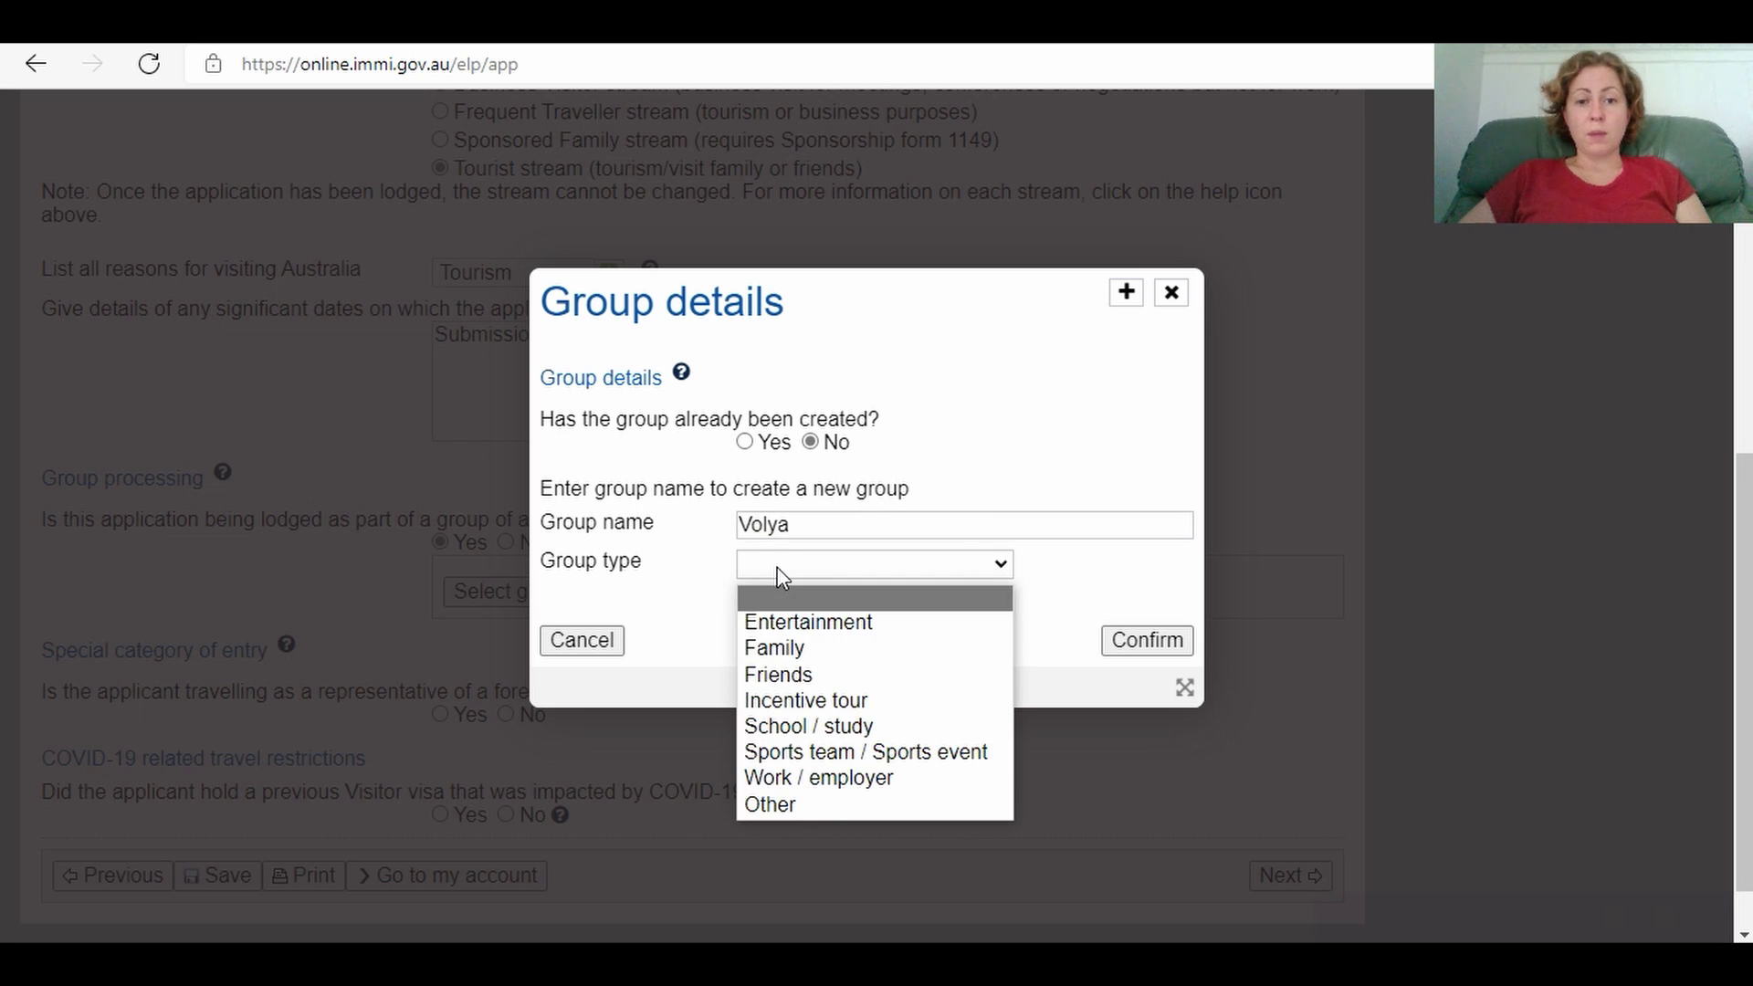
click(777, 654)
click(1126, 640)
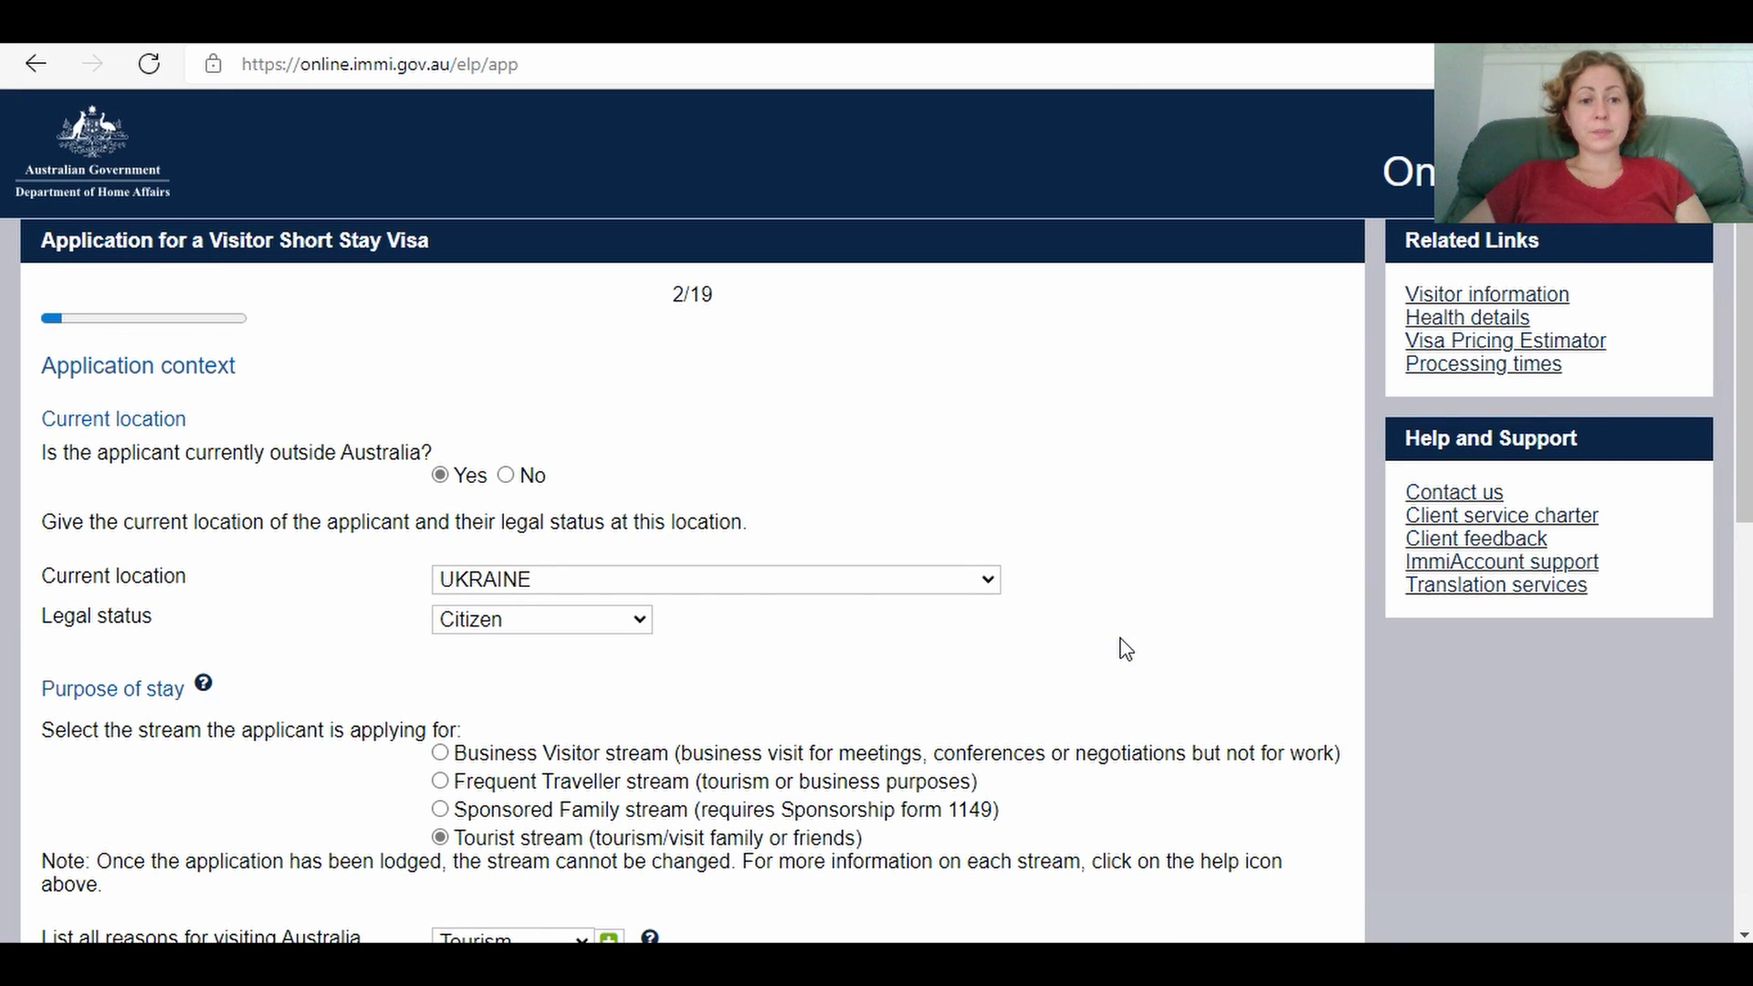
scroll(877, 516, down, 6)
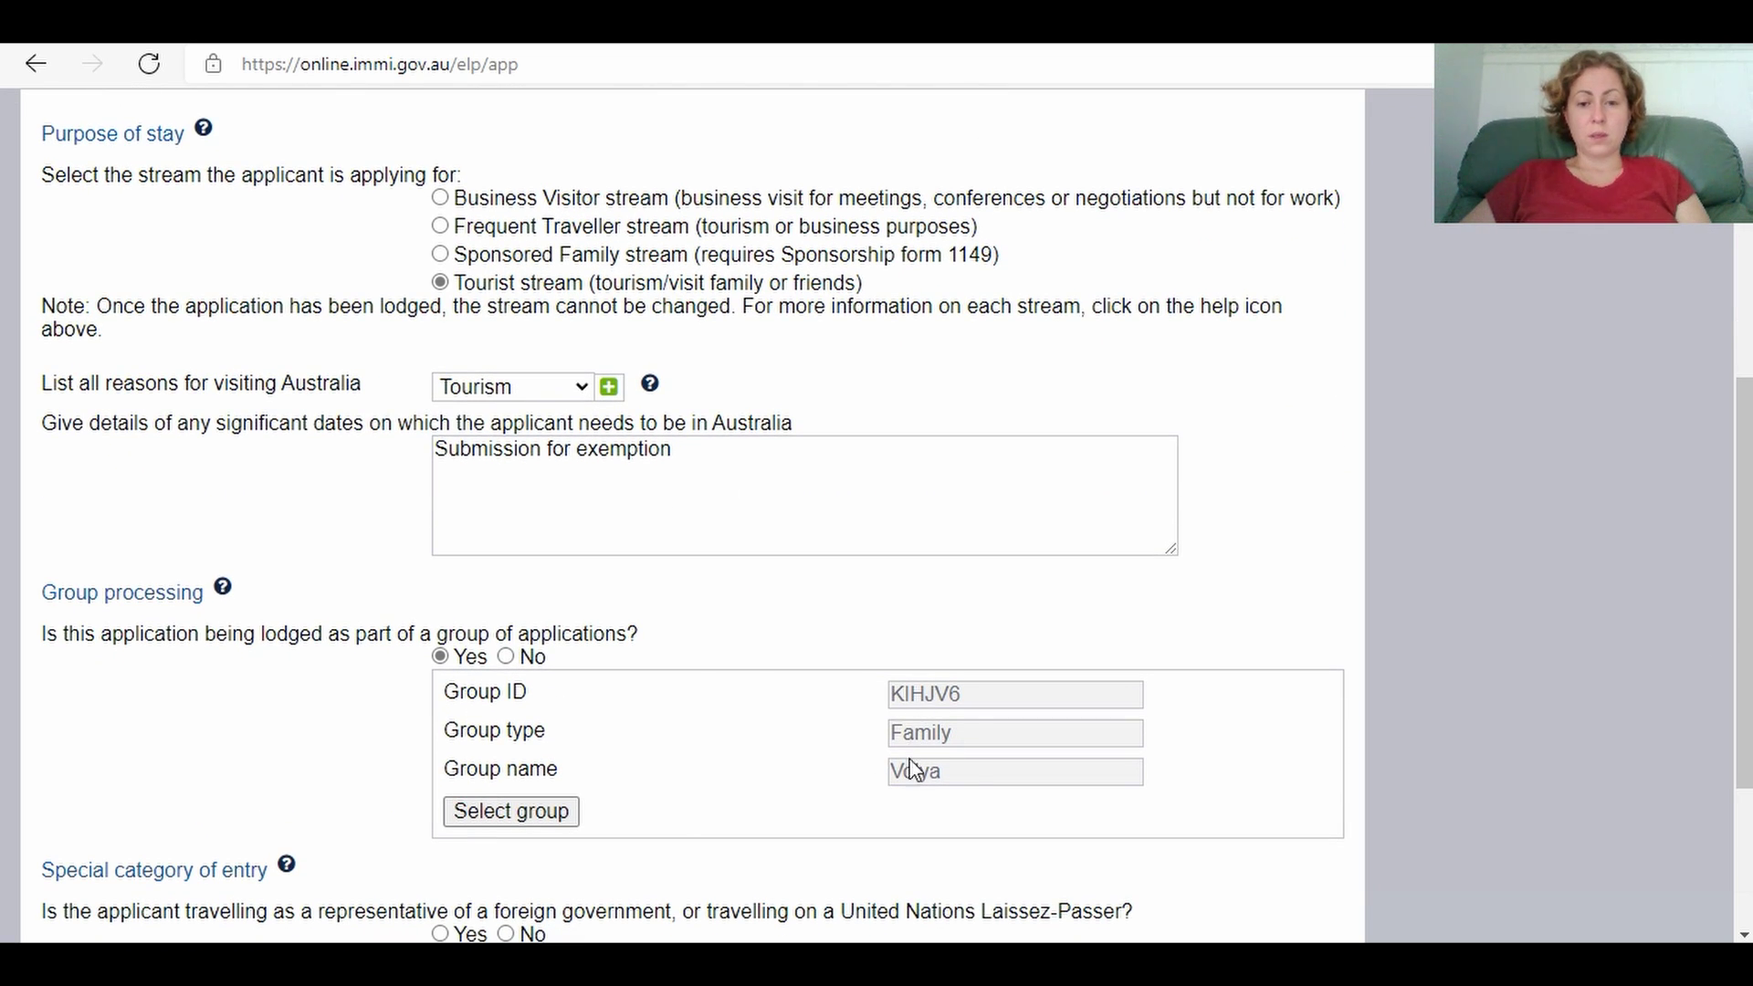
Step: Attach the previously created family group to the application
click(547, 822)
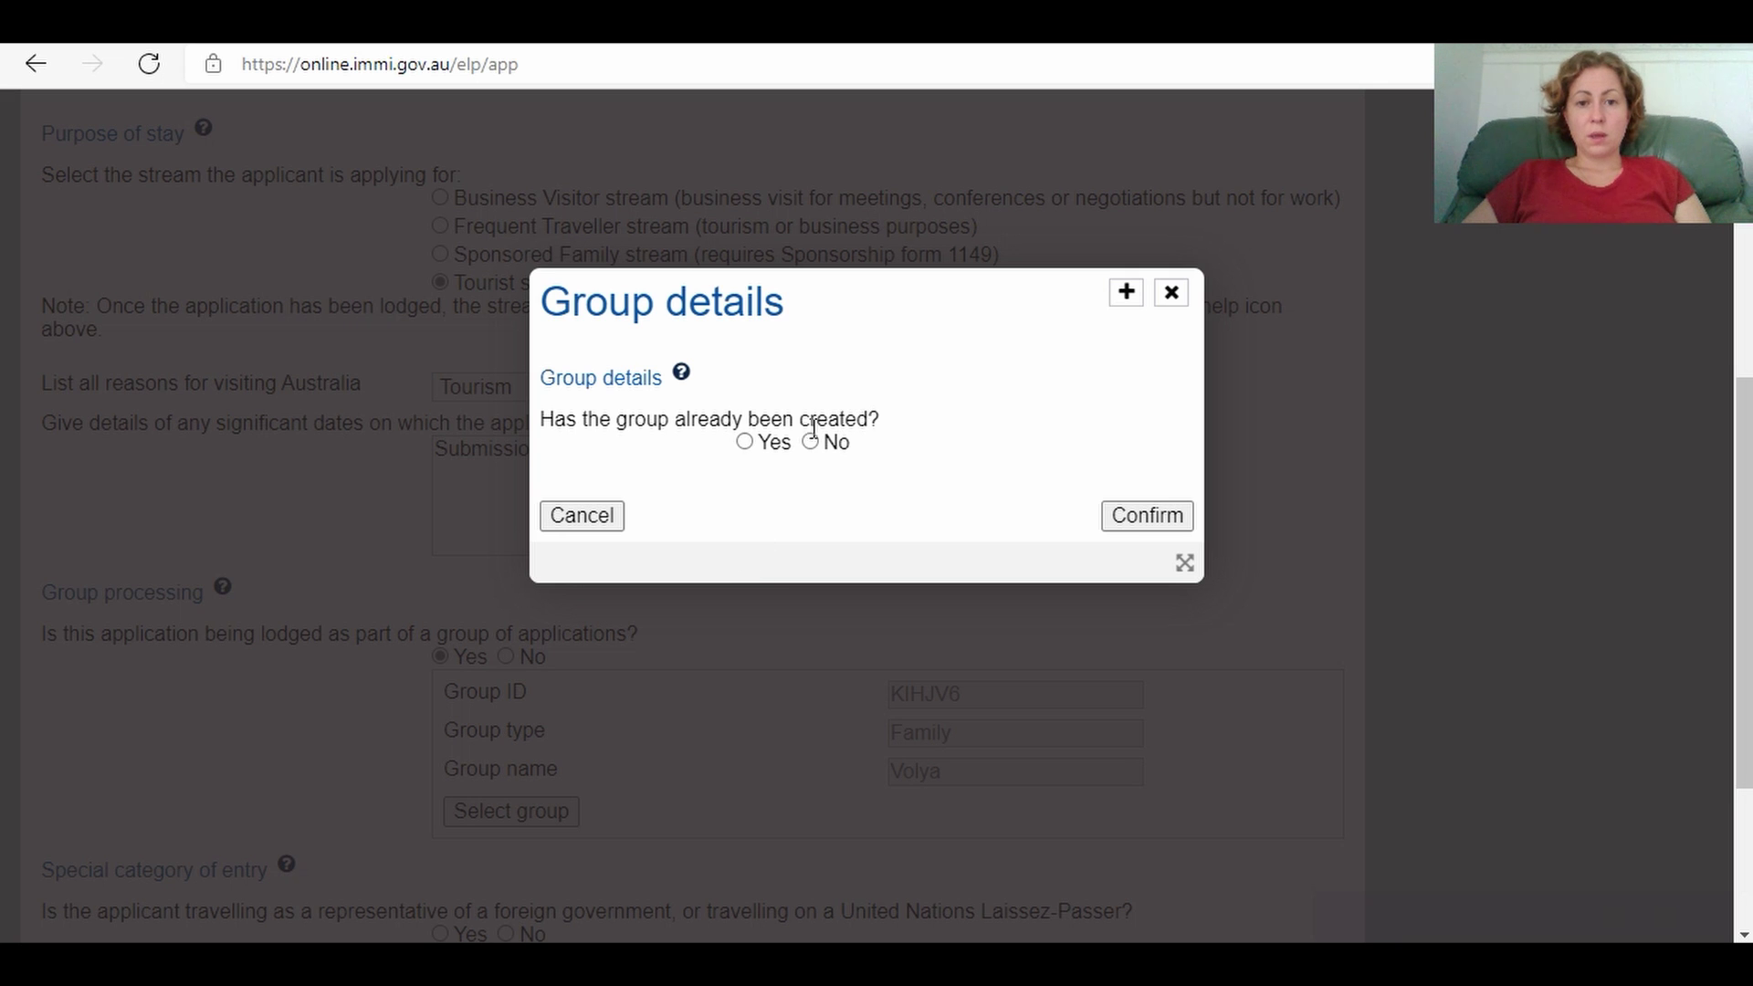
click(746, 443)
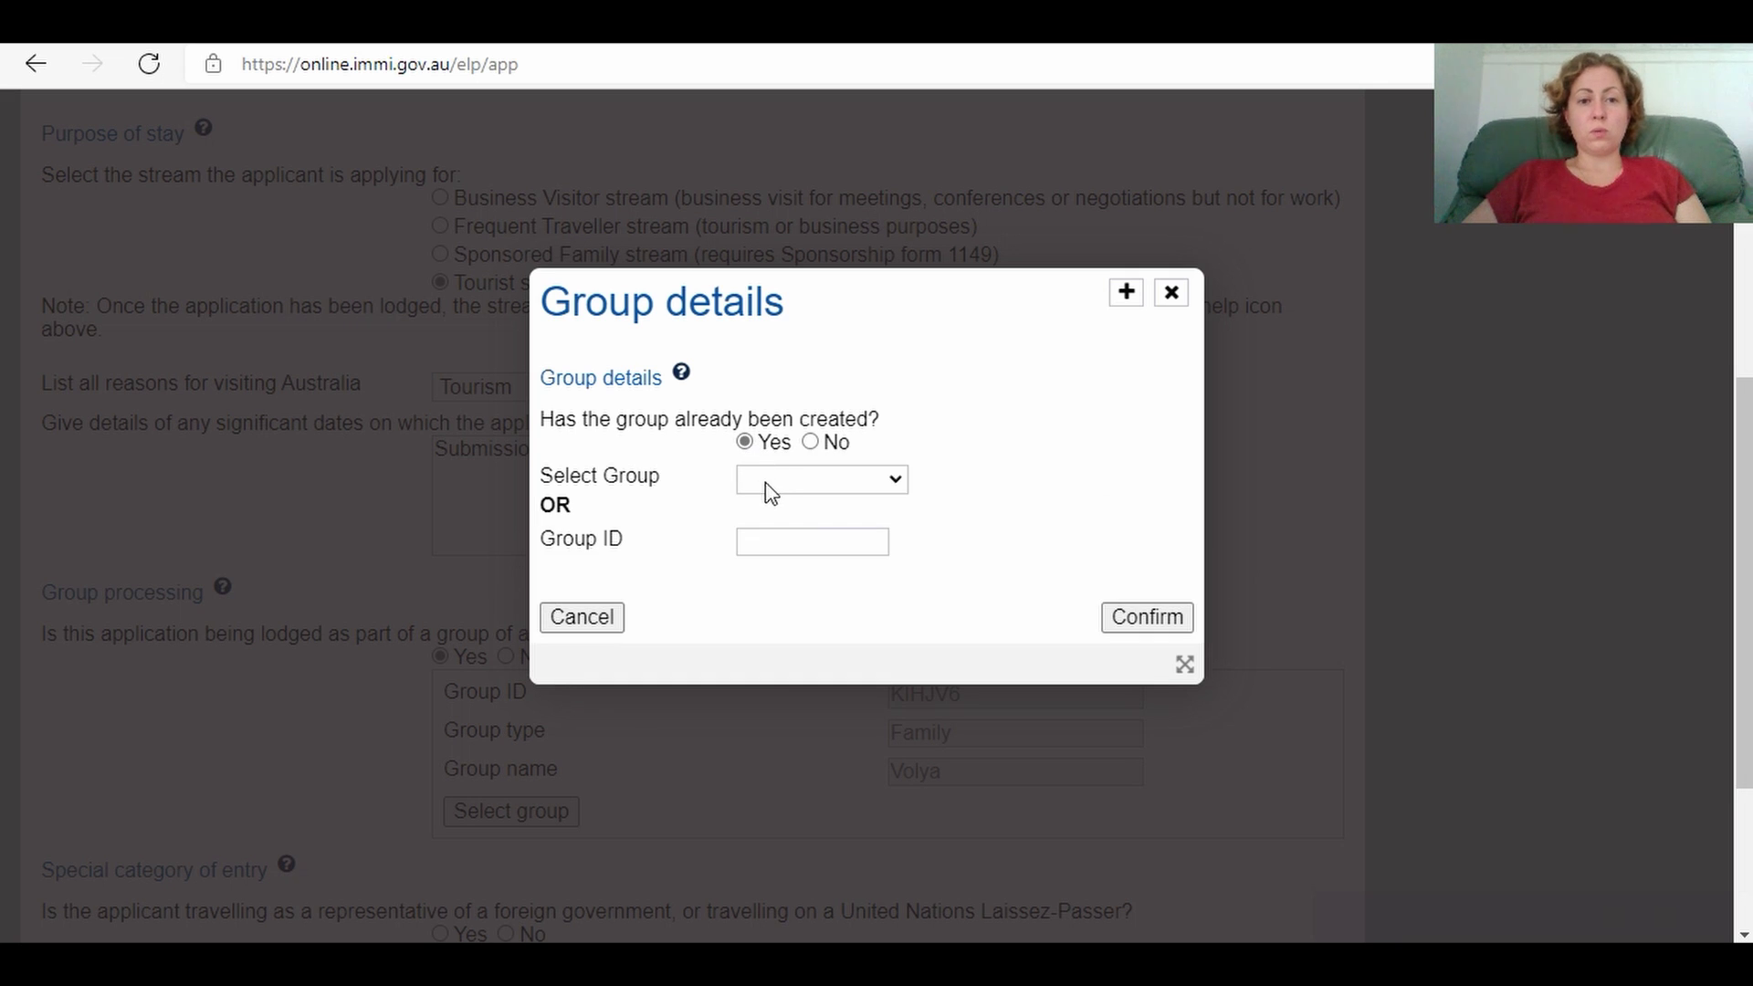
click(794, 485)
click(817, 538)
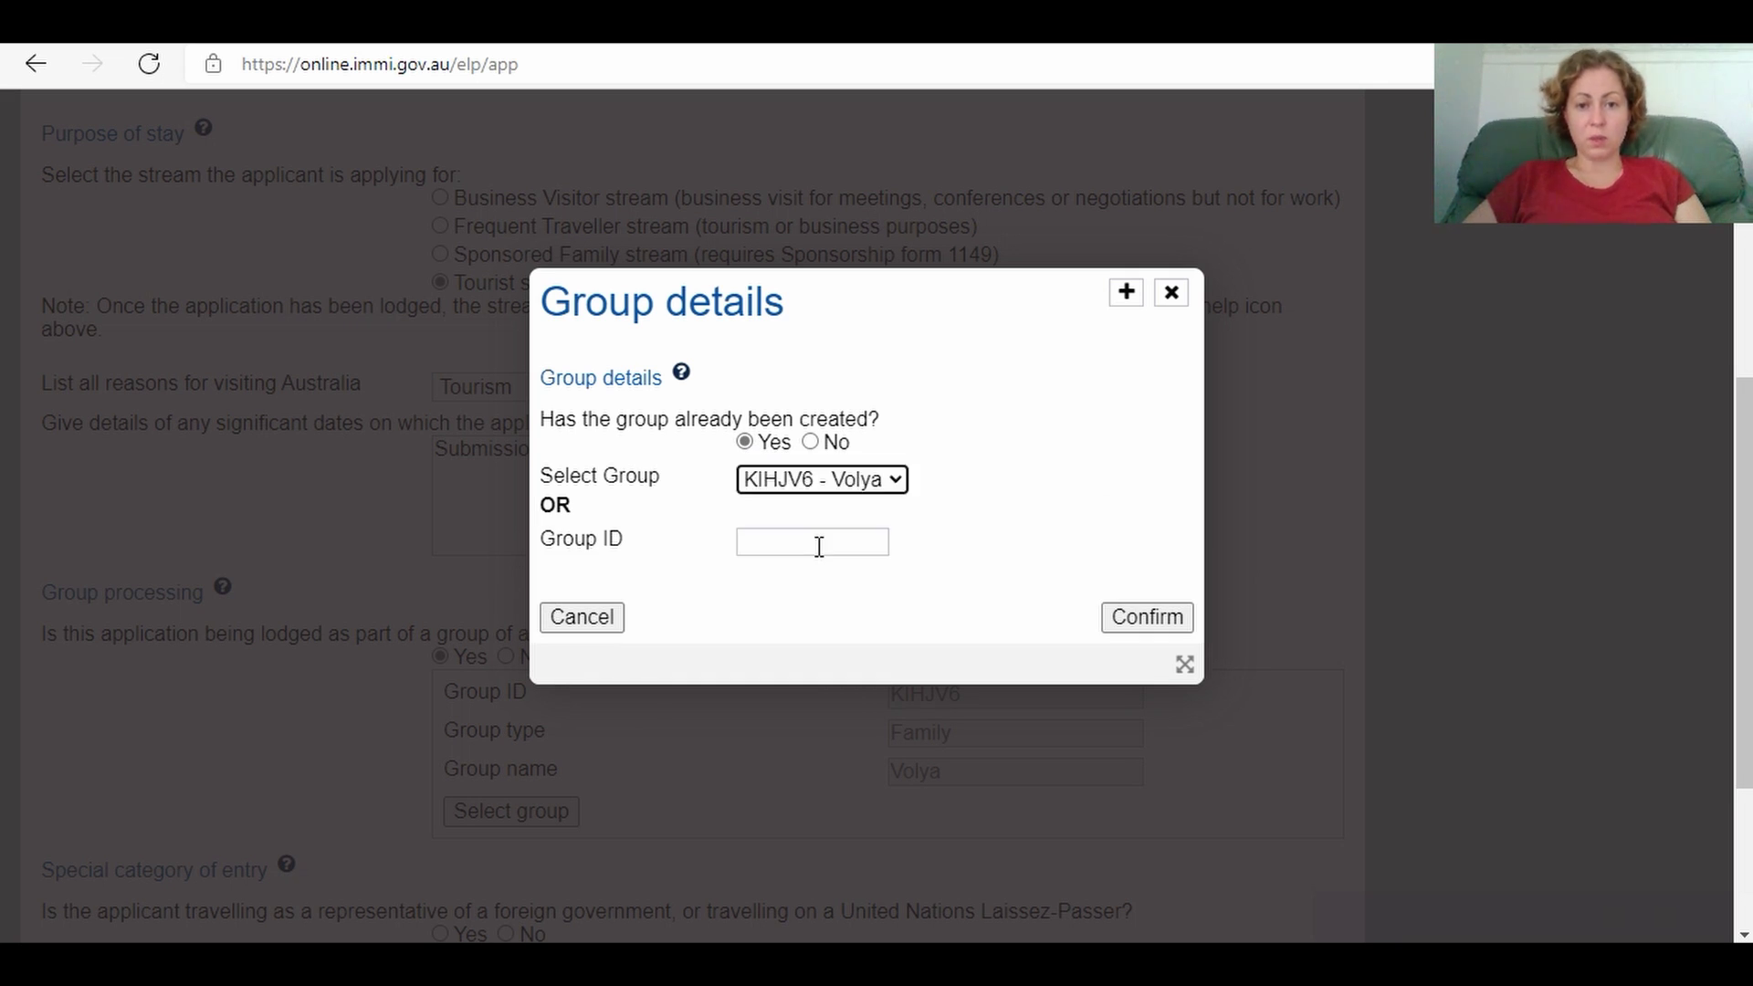
click(1123, 623)
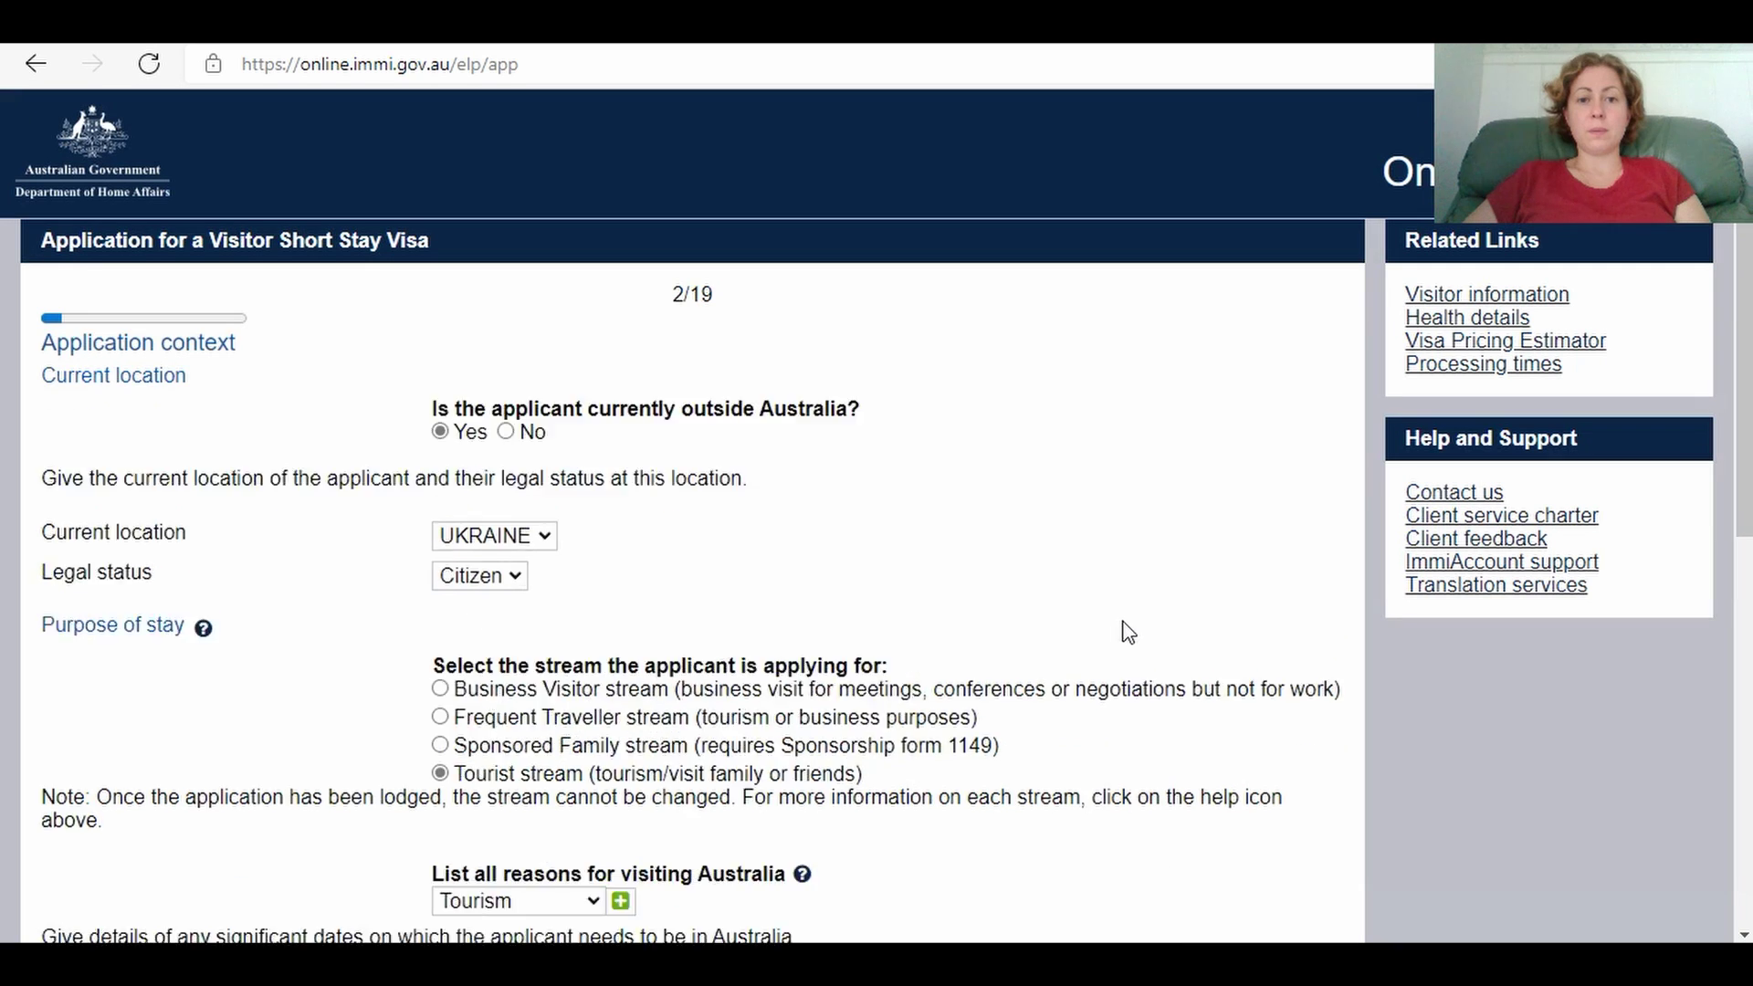
Step: Answer No to the special category of entry and COVID-19 travel restriction questions, then continue
scroll(694, 511, down, 6)
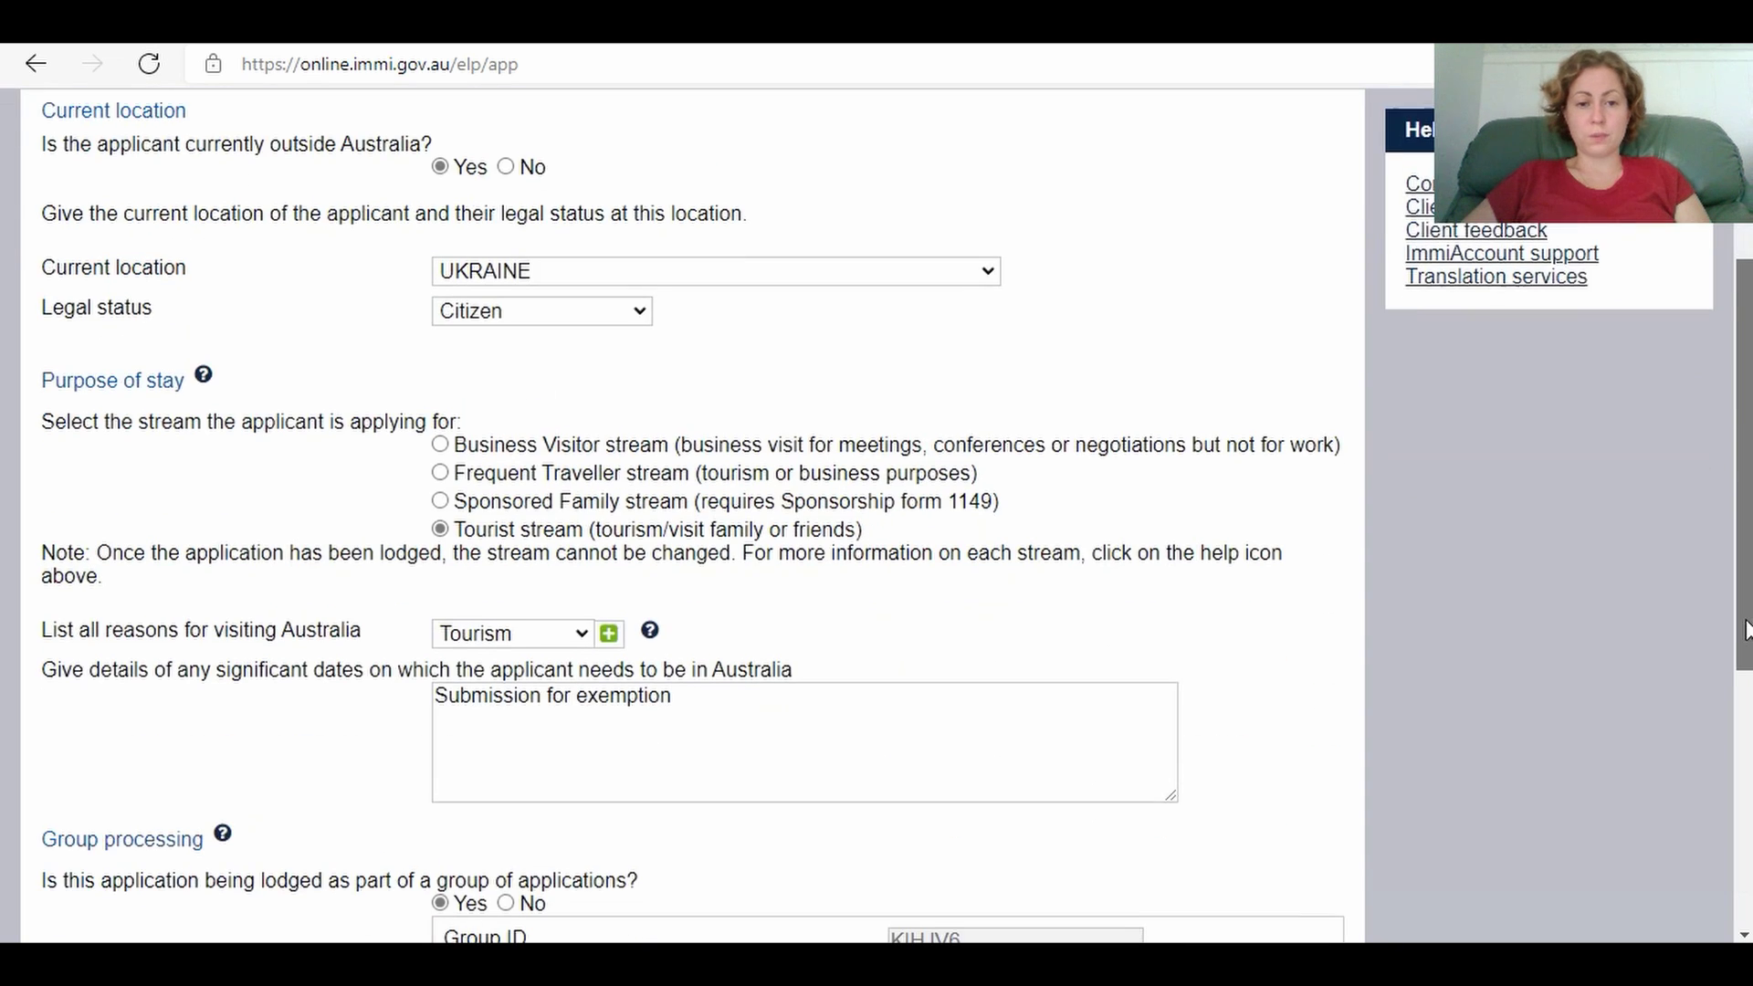
scroll(831, 937, down, 3)
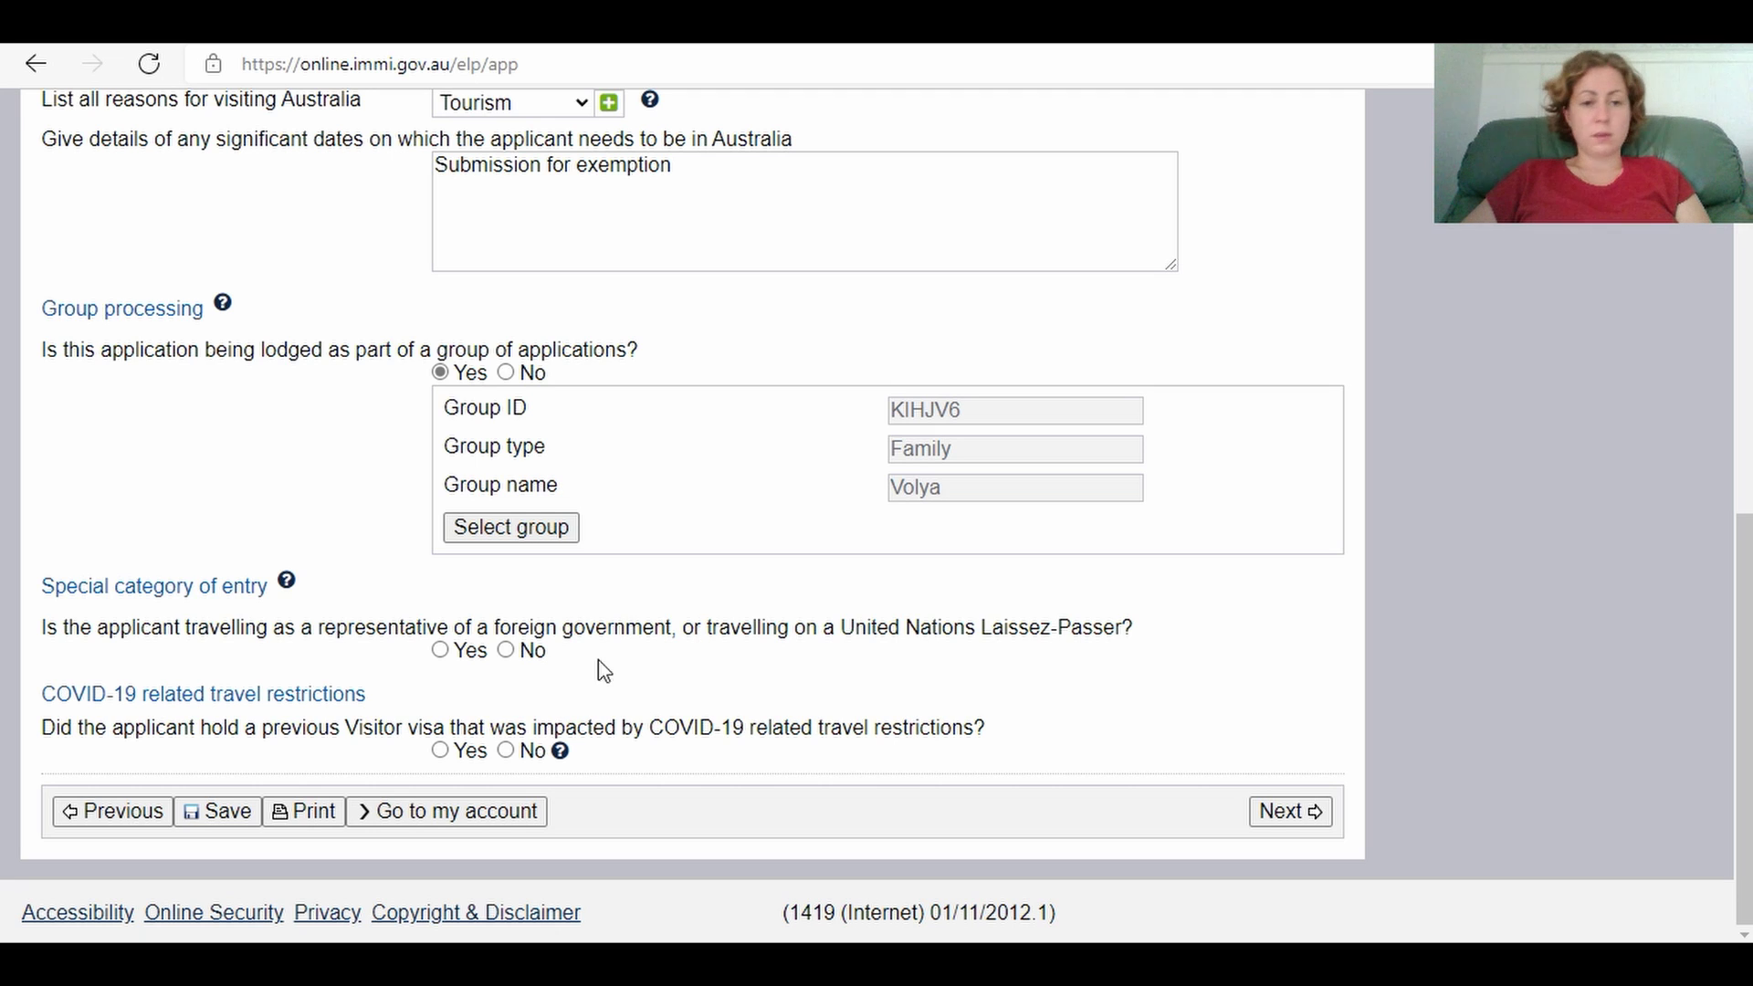
click(506, 650)
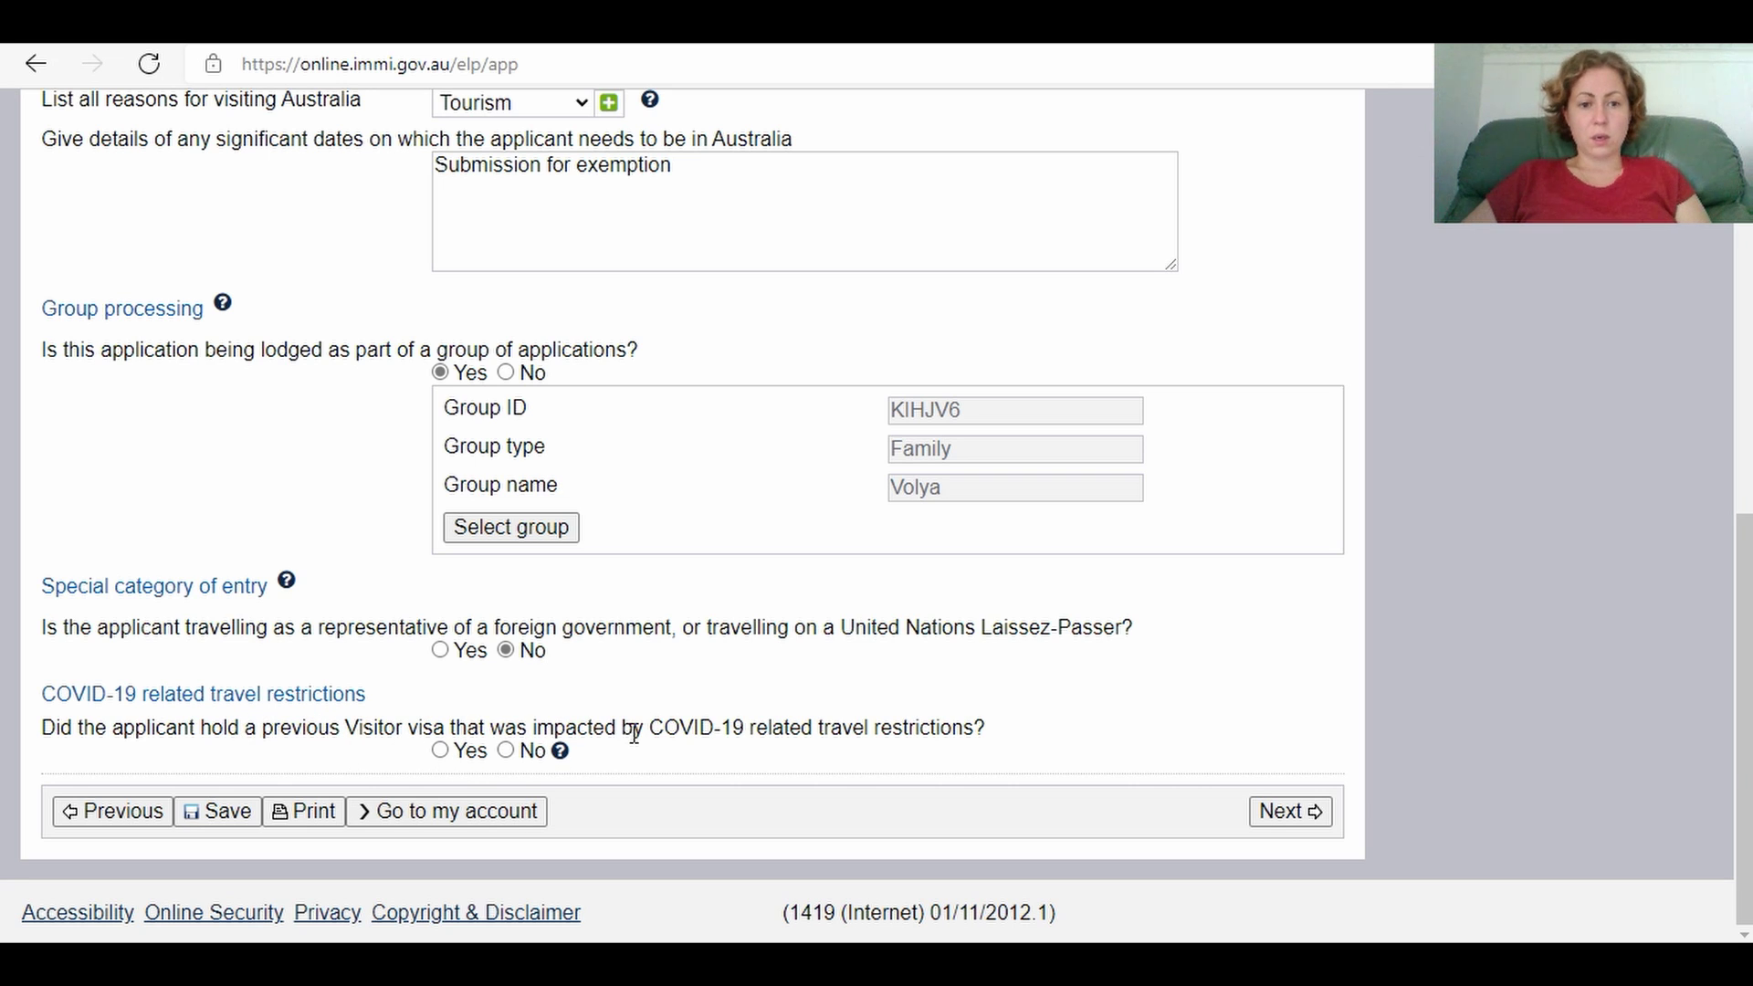
click(507, 753)
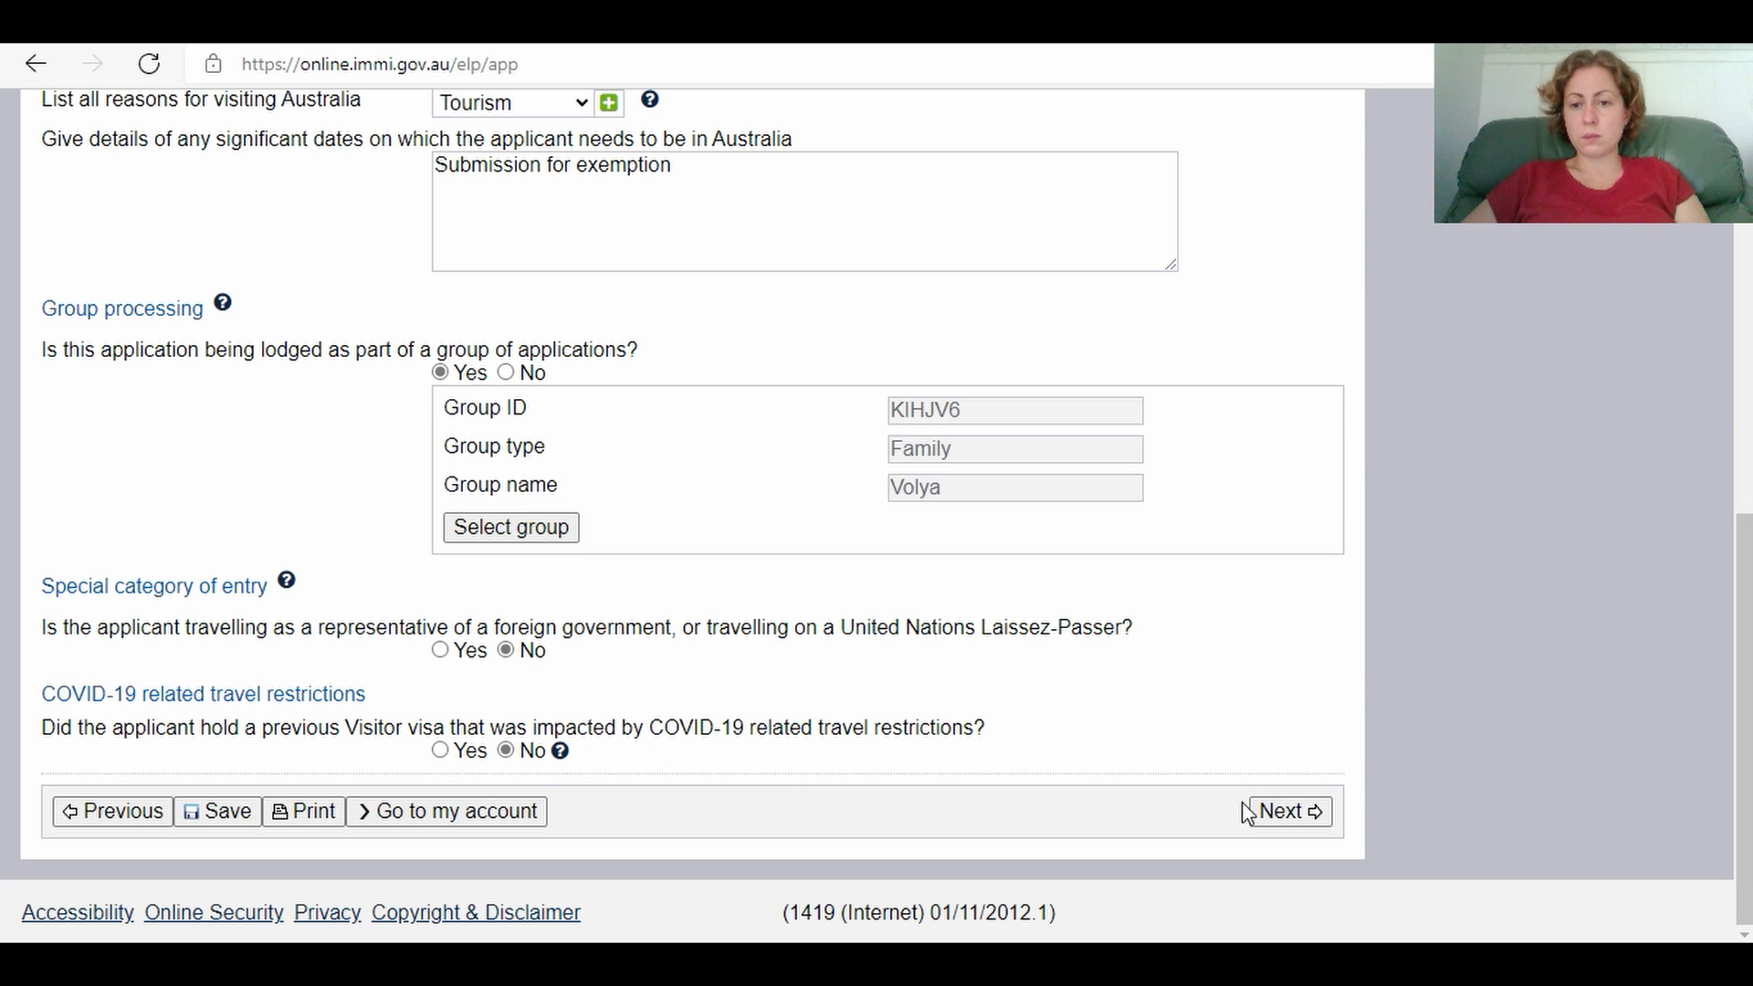
click(1283, 812)
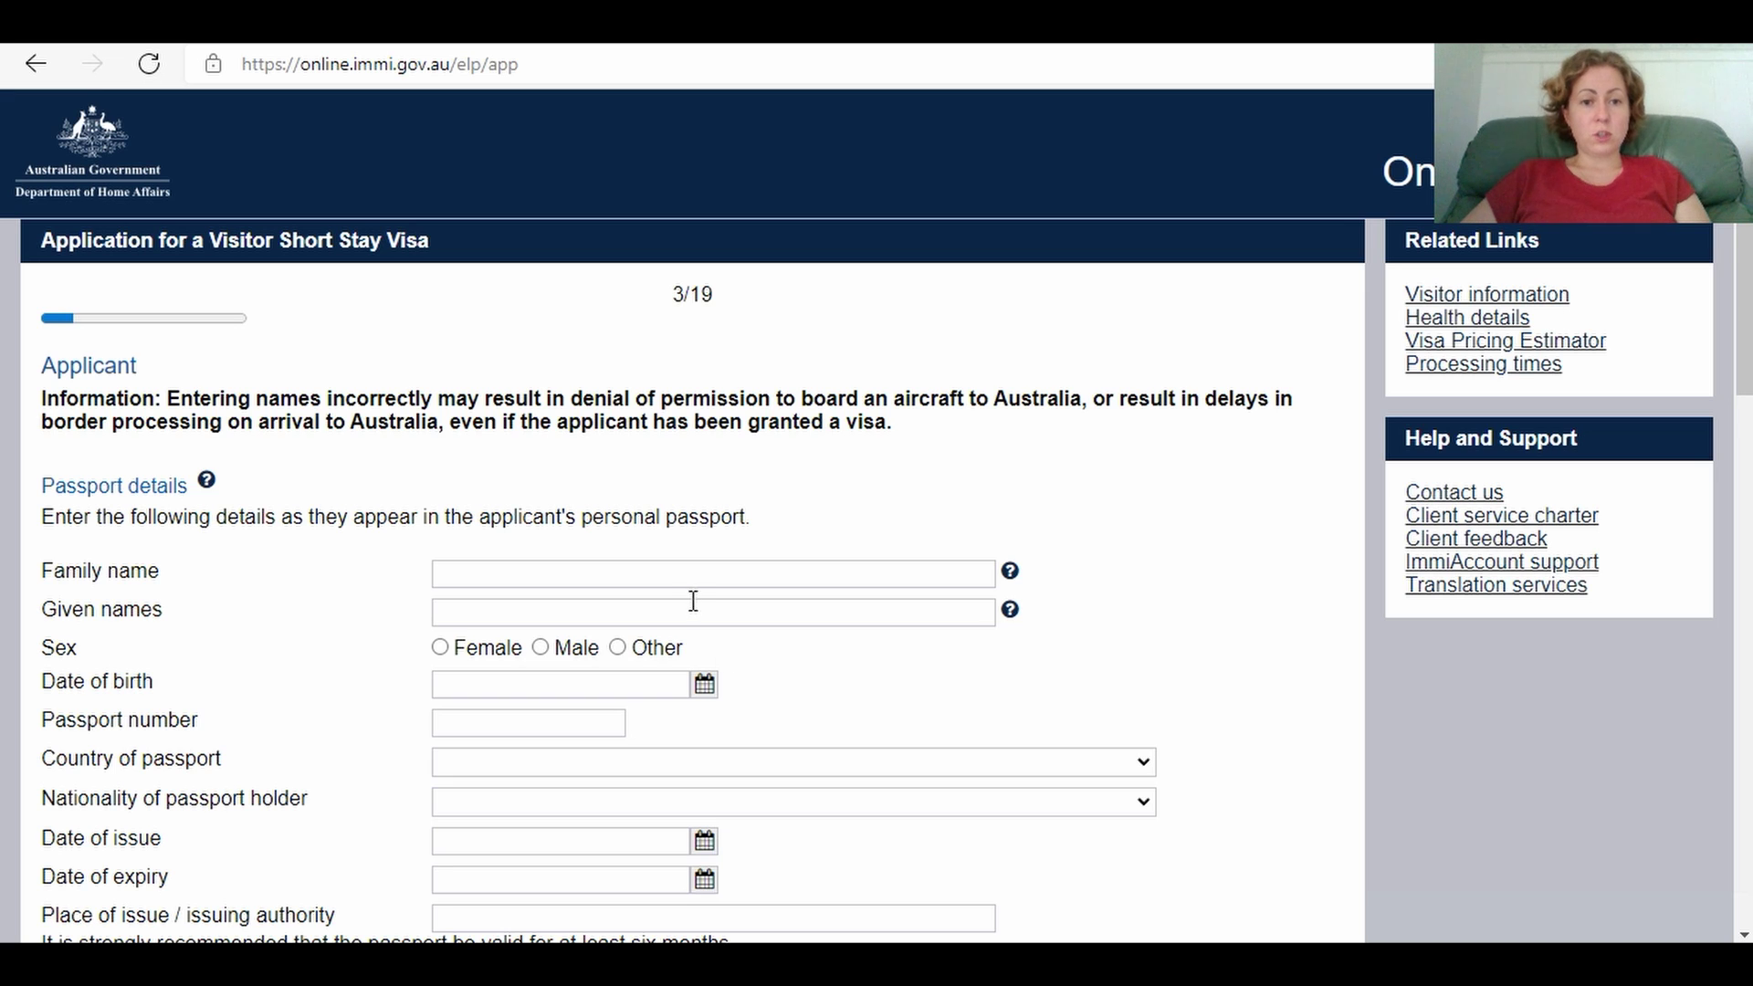
Step: Enter the applicant's family and given names and set sex to Female
click(676, 576)
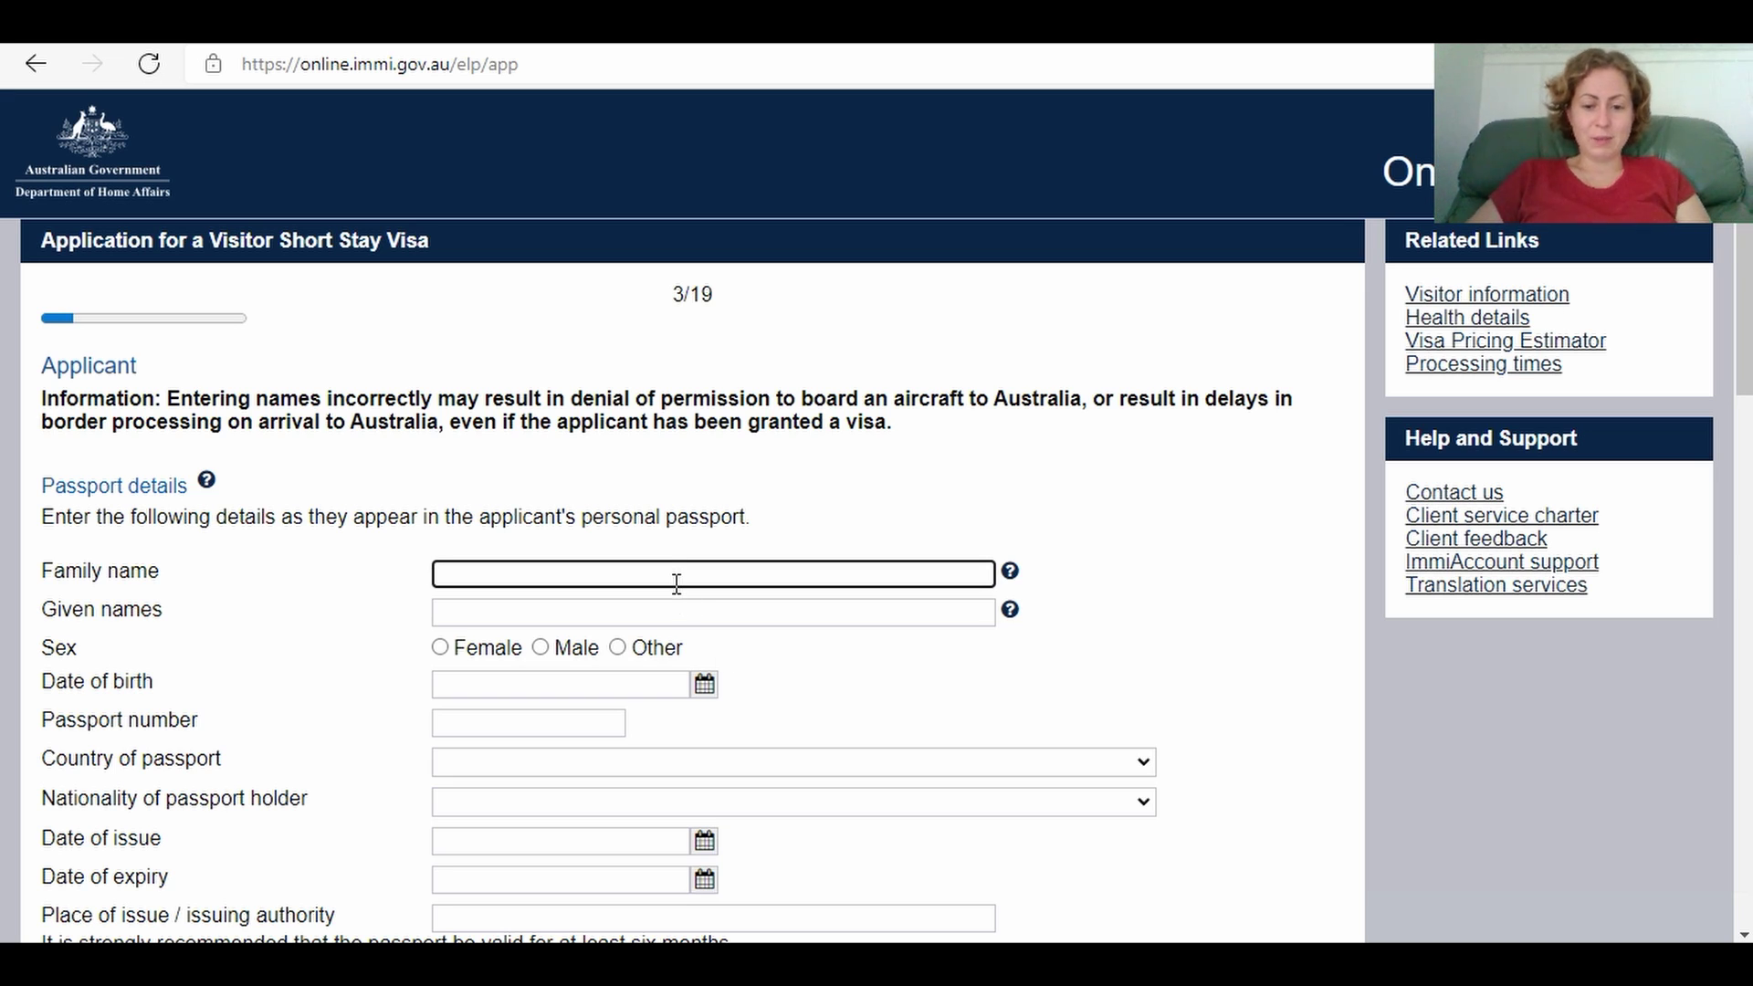
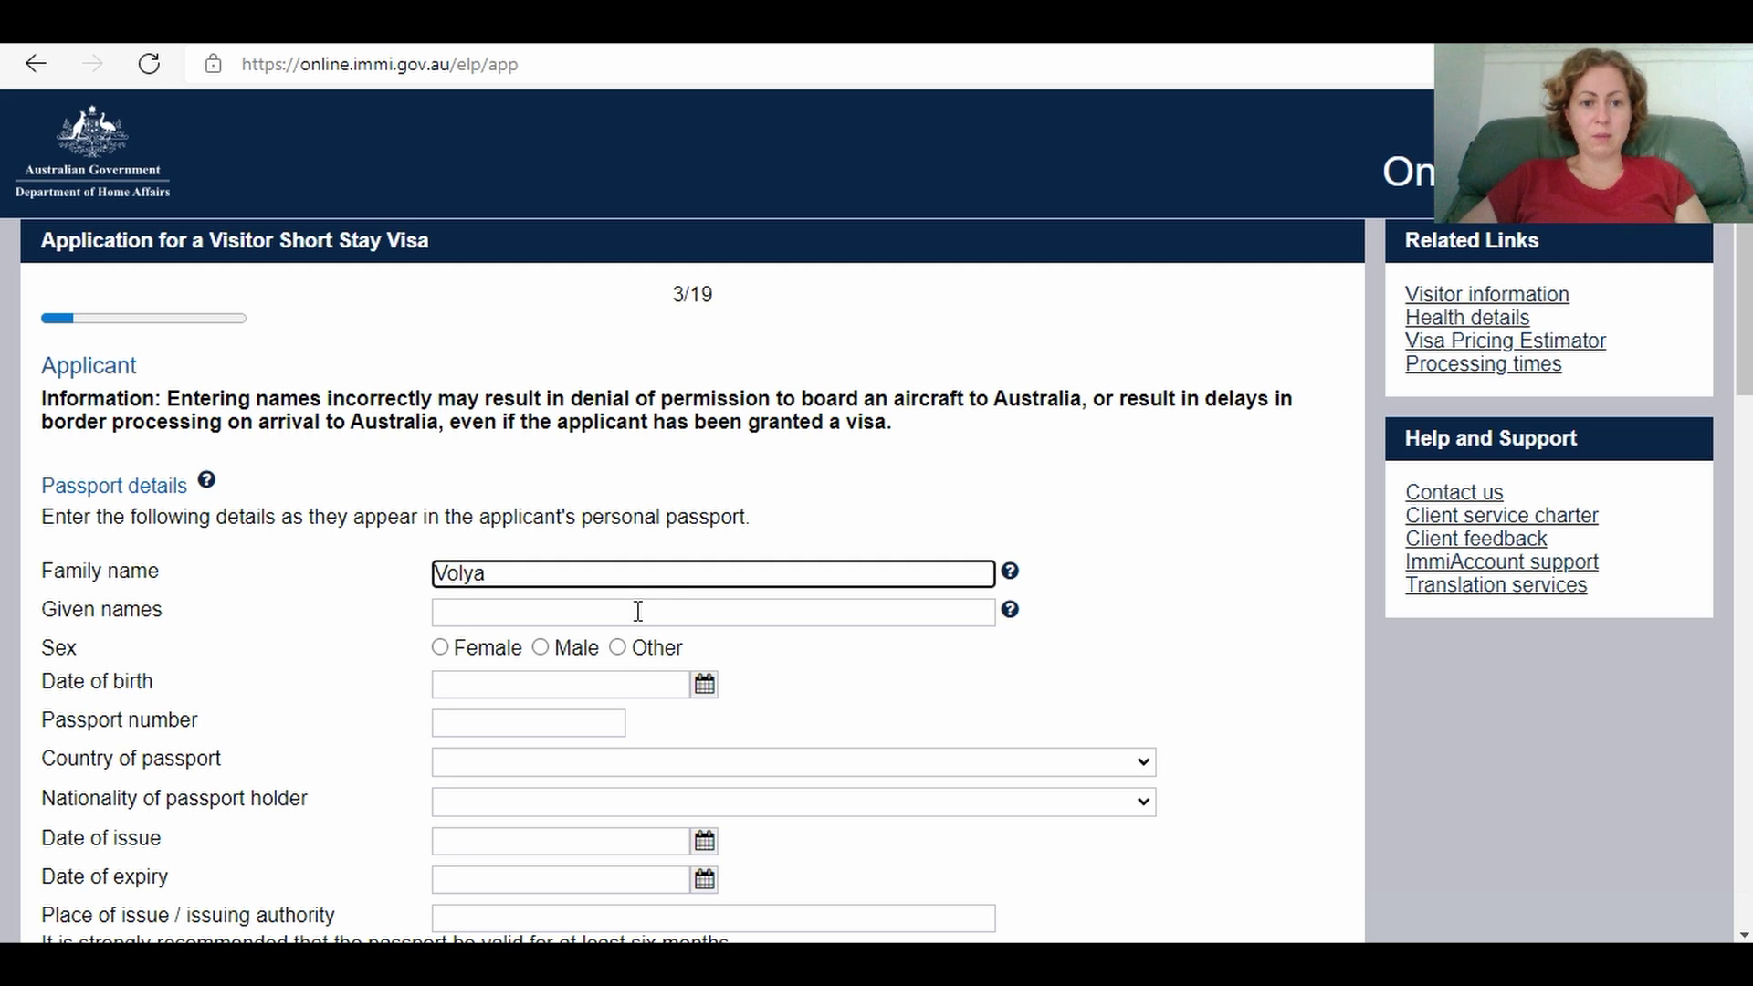
click(629, 614)
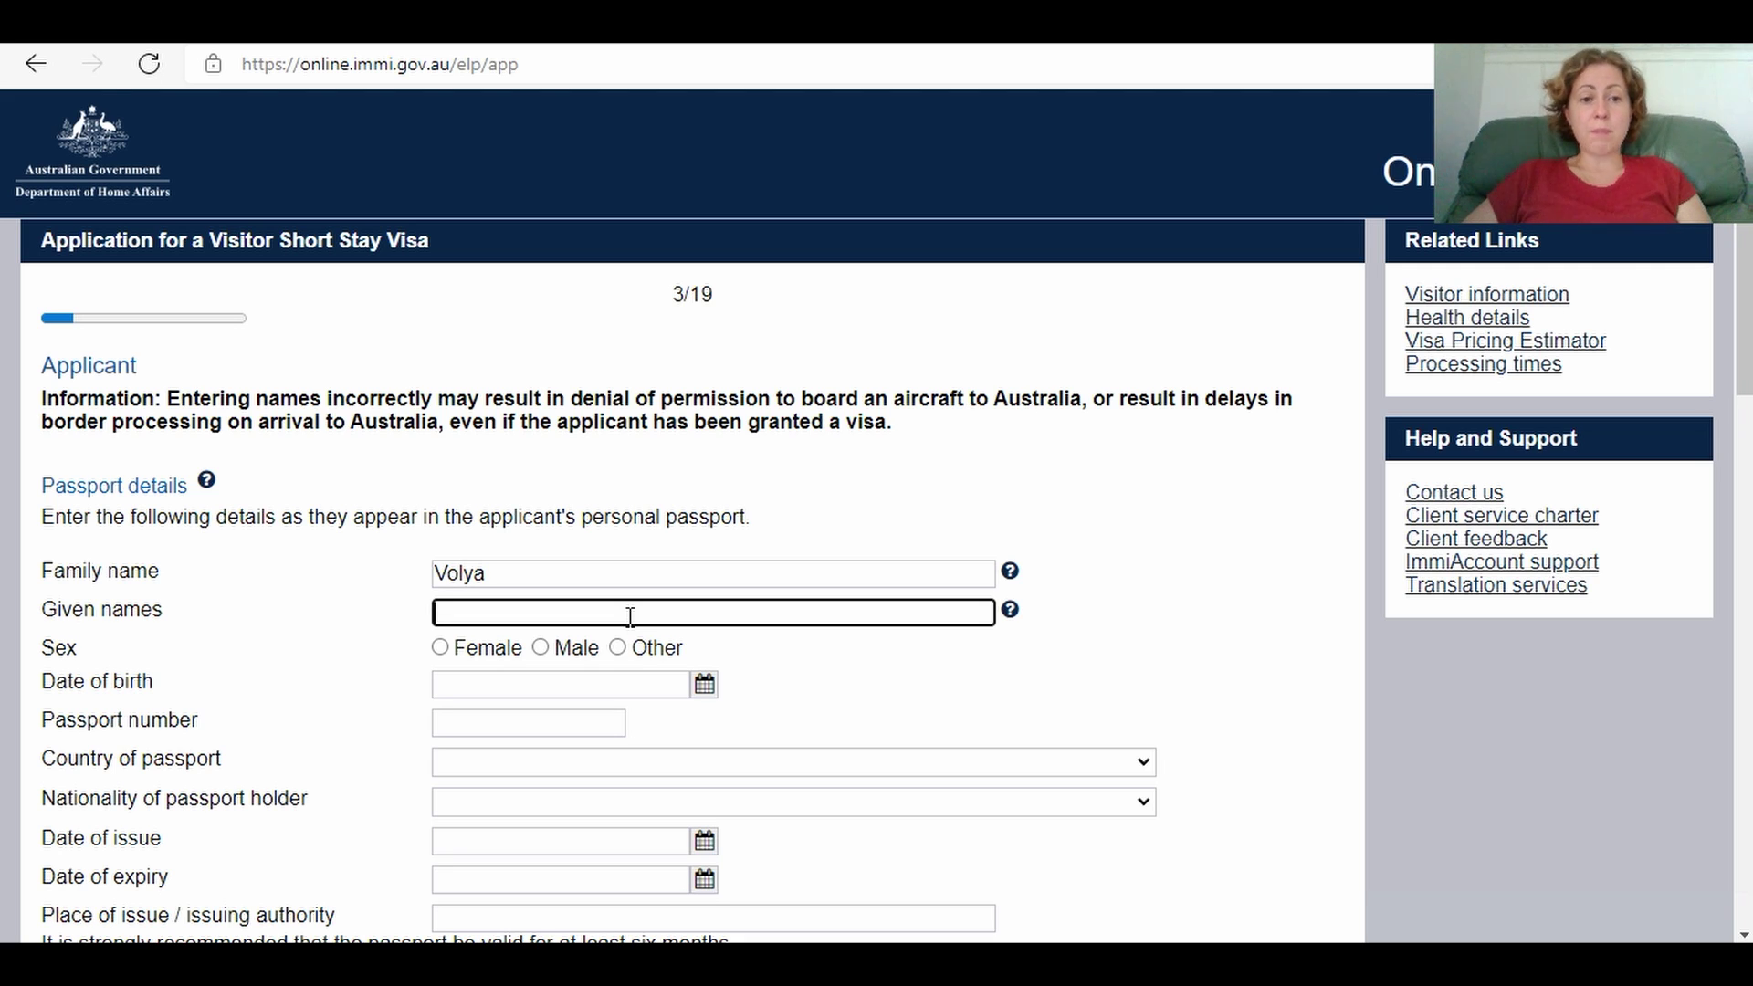
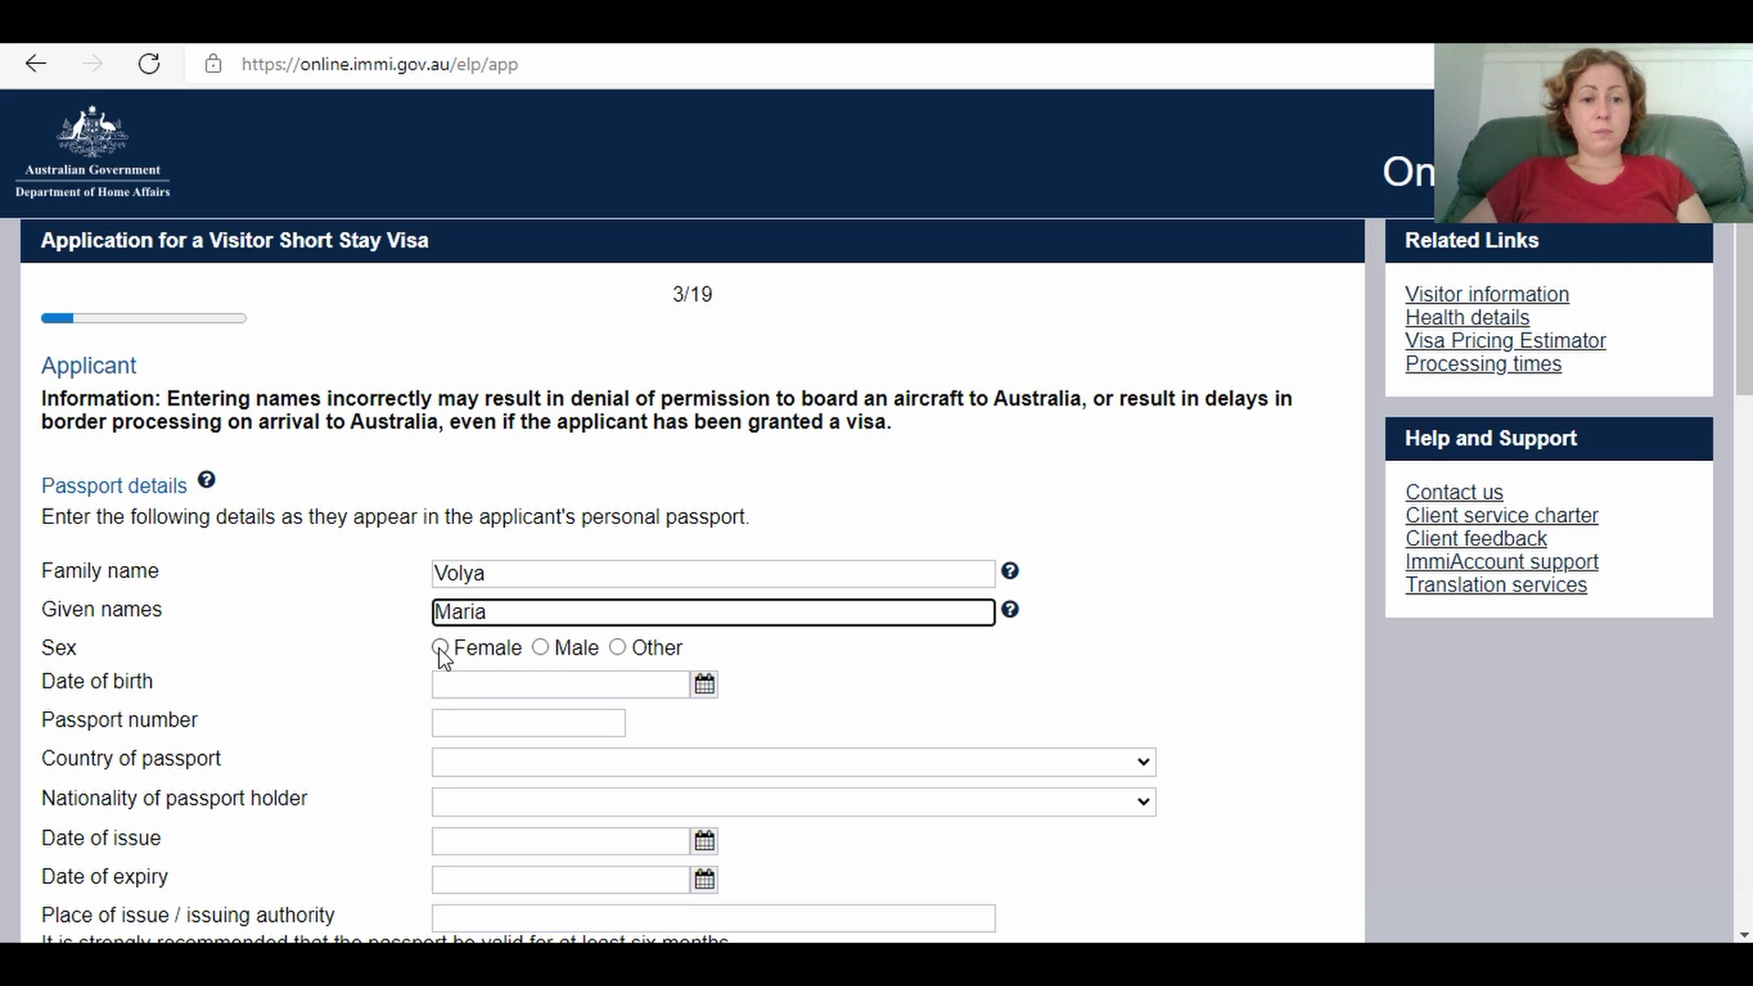
click(441, 649)
click(470, 686)
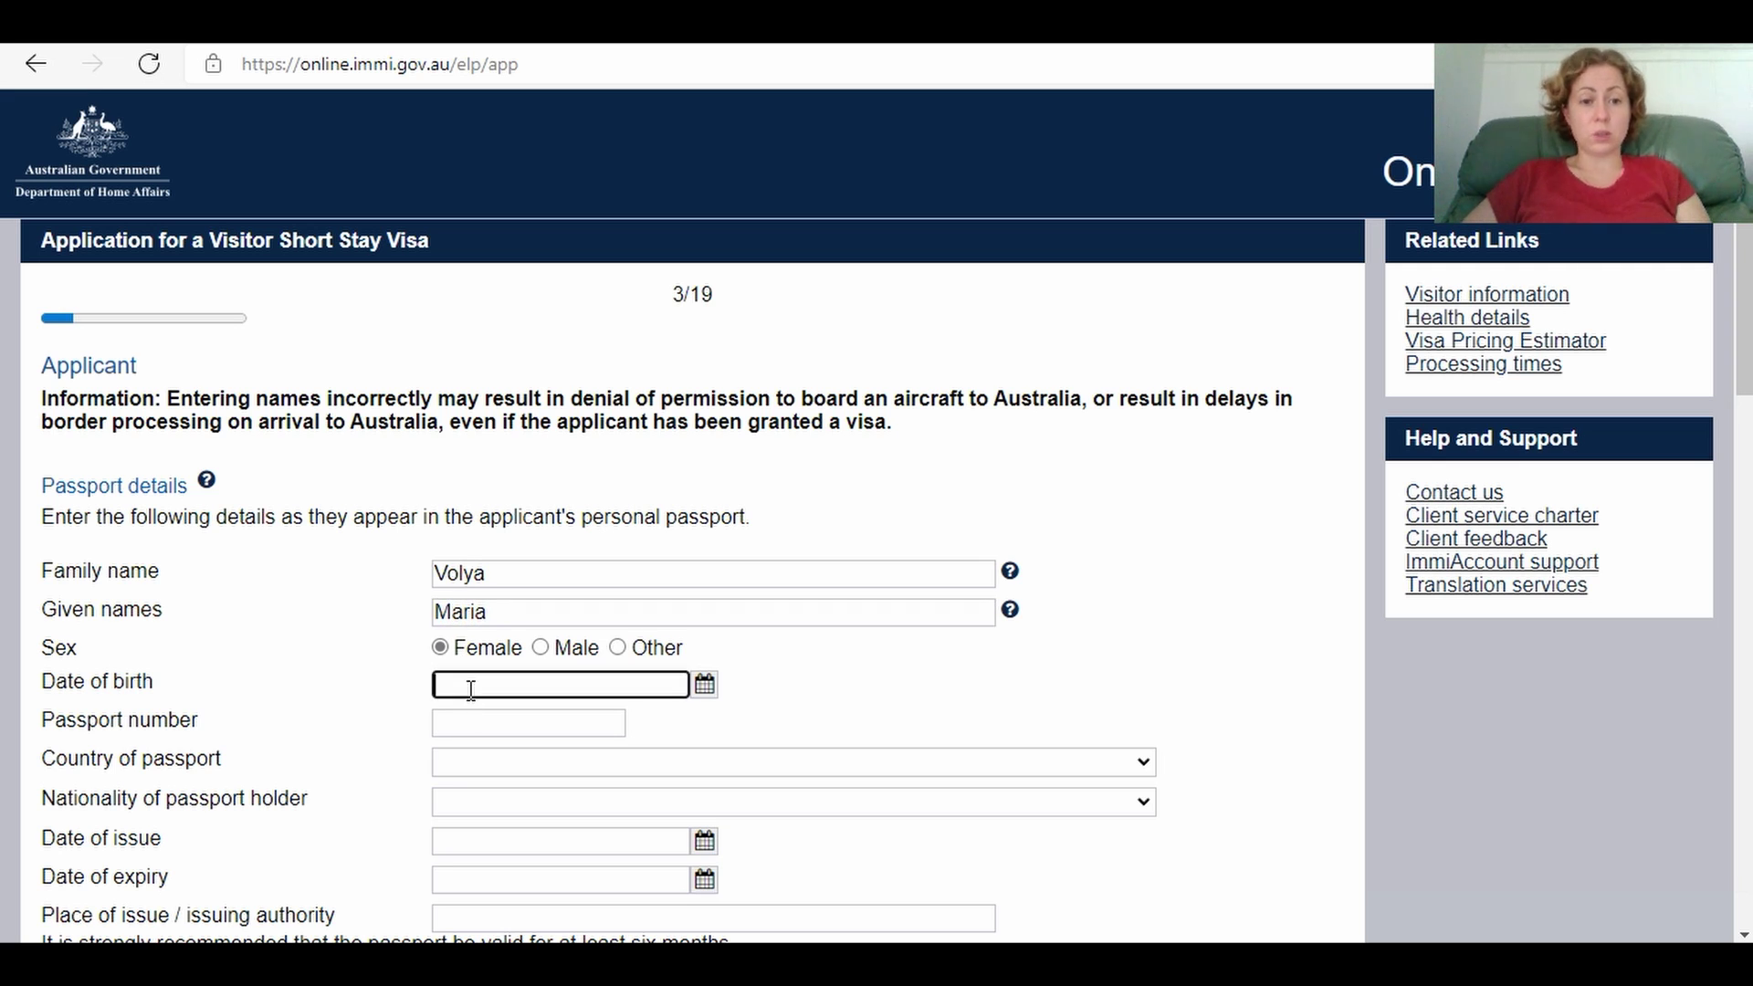
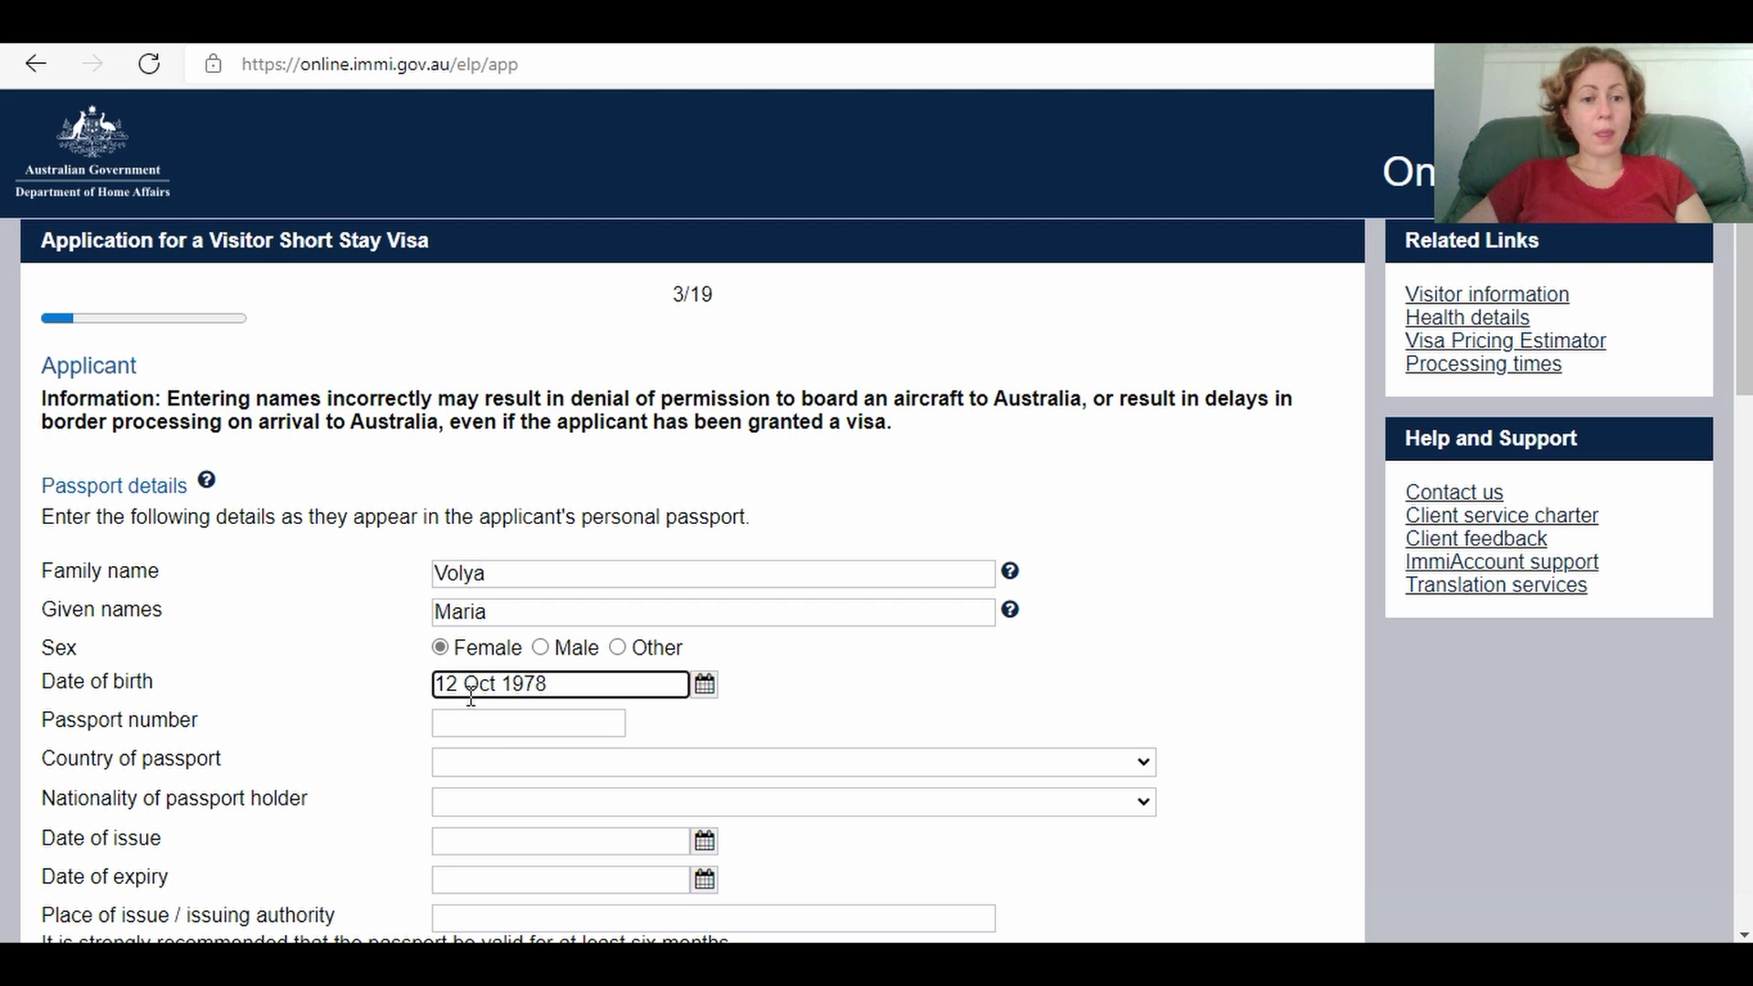
click(478, 728)
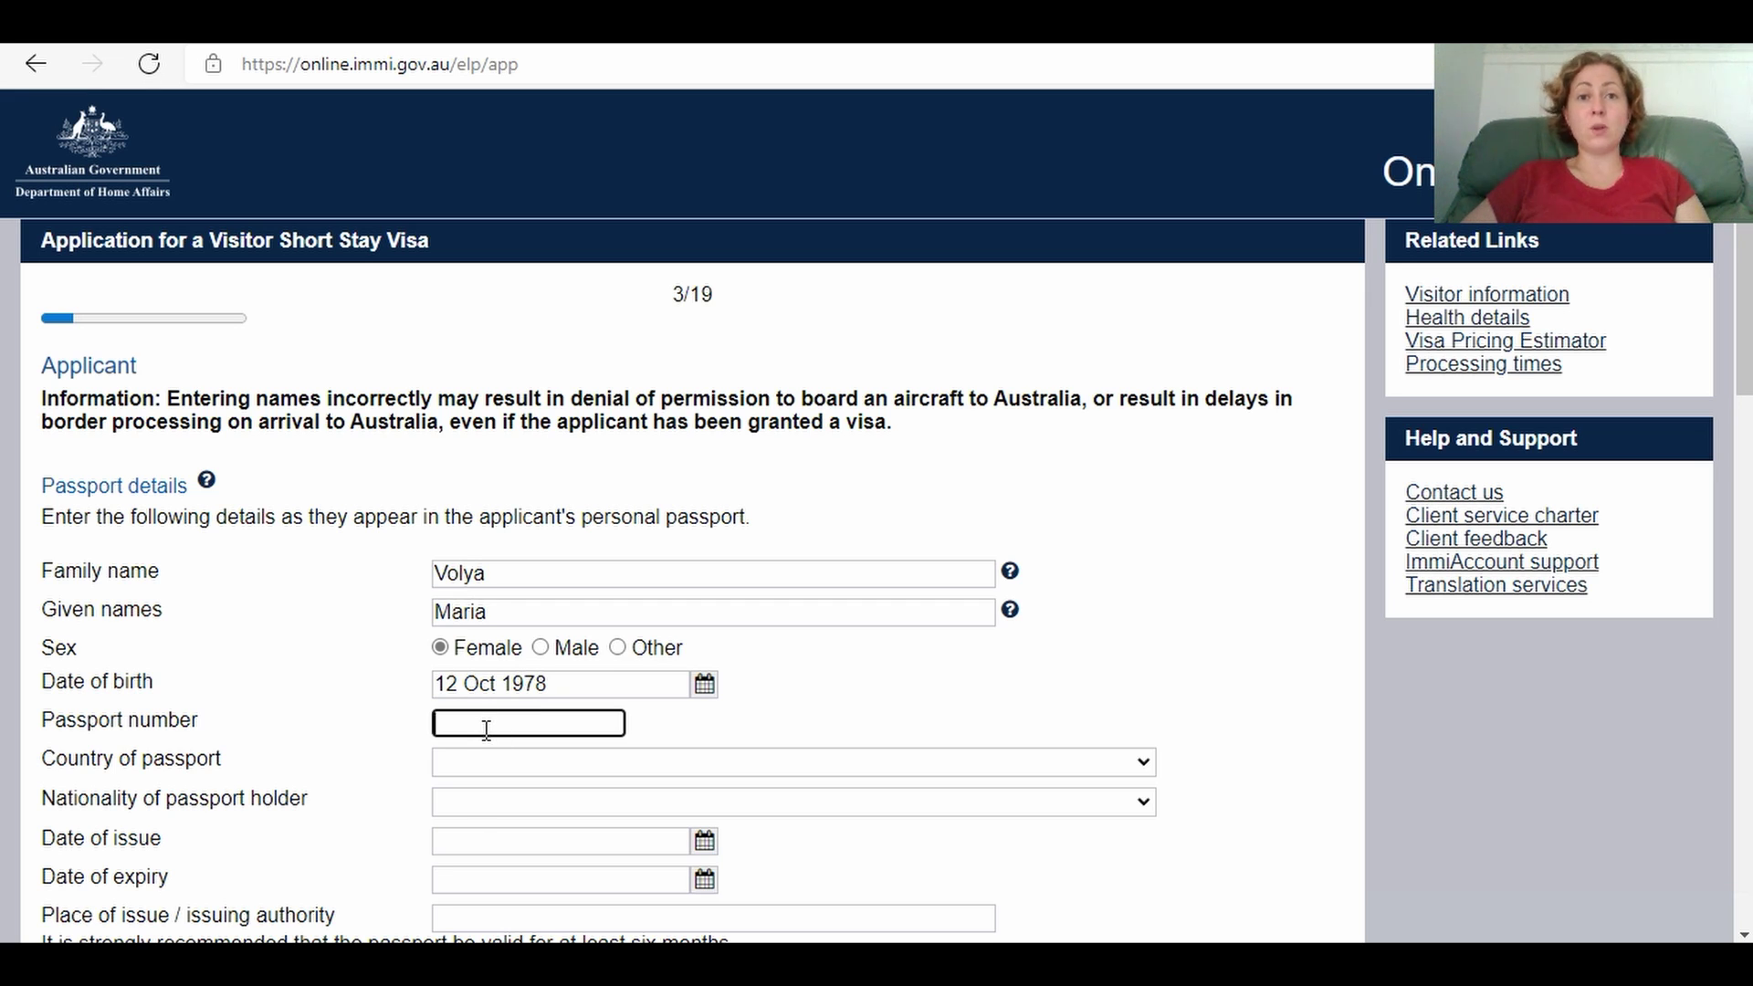
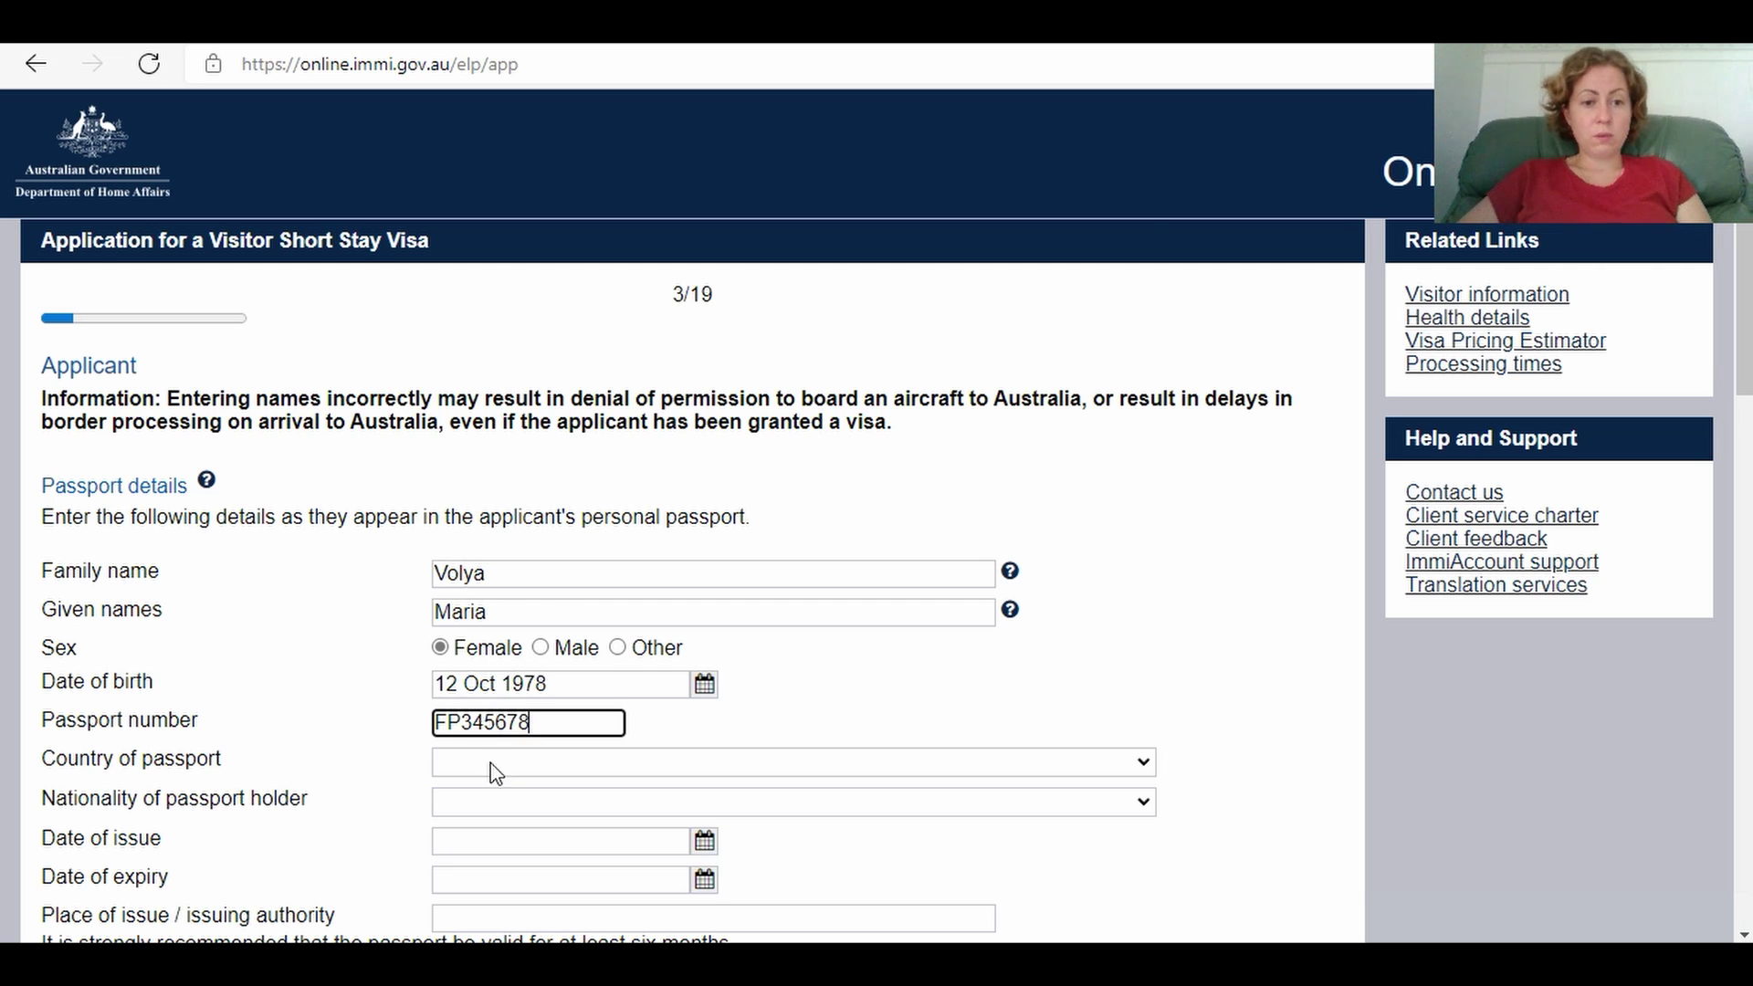
Step: Set country of passport and nationality both to UKRAINE - UKR
click(493, 772)
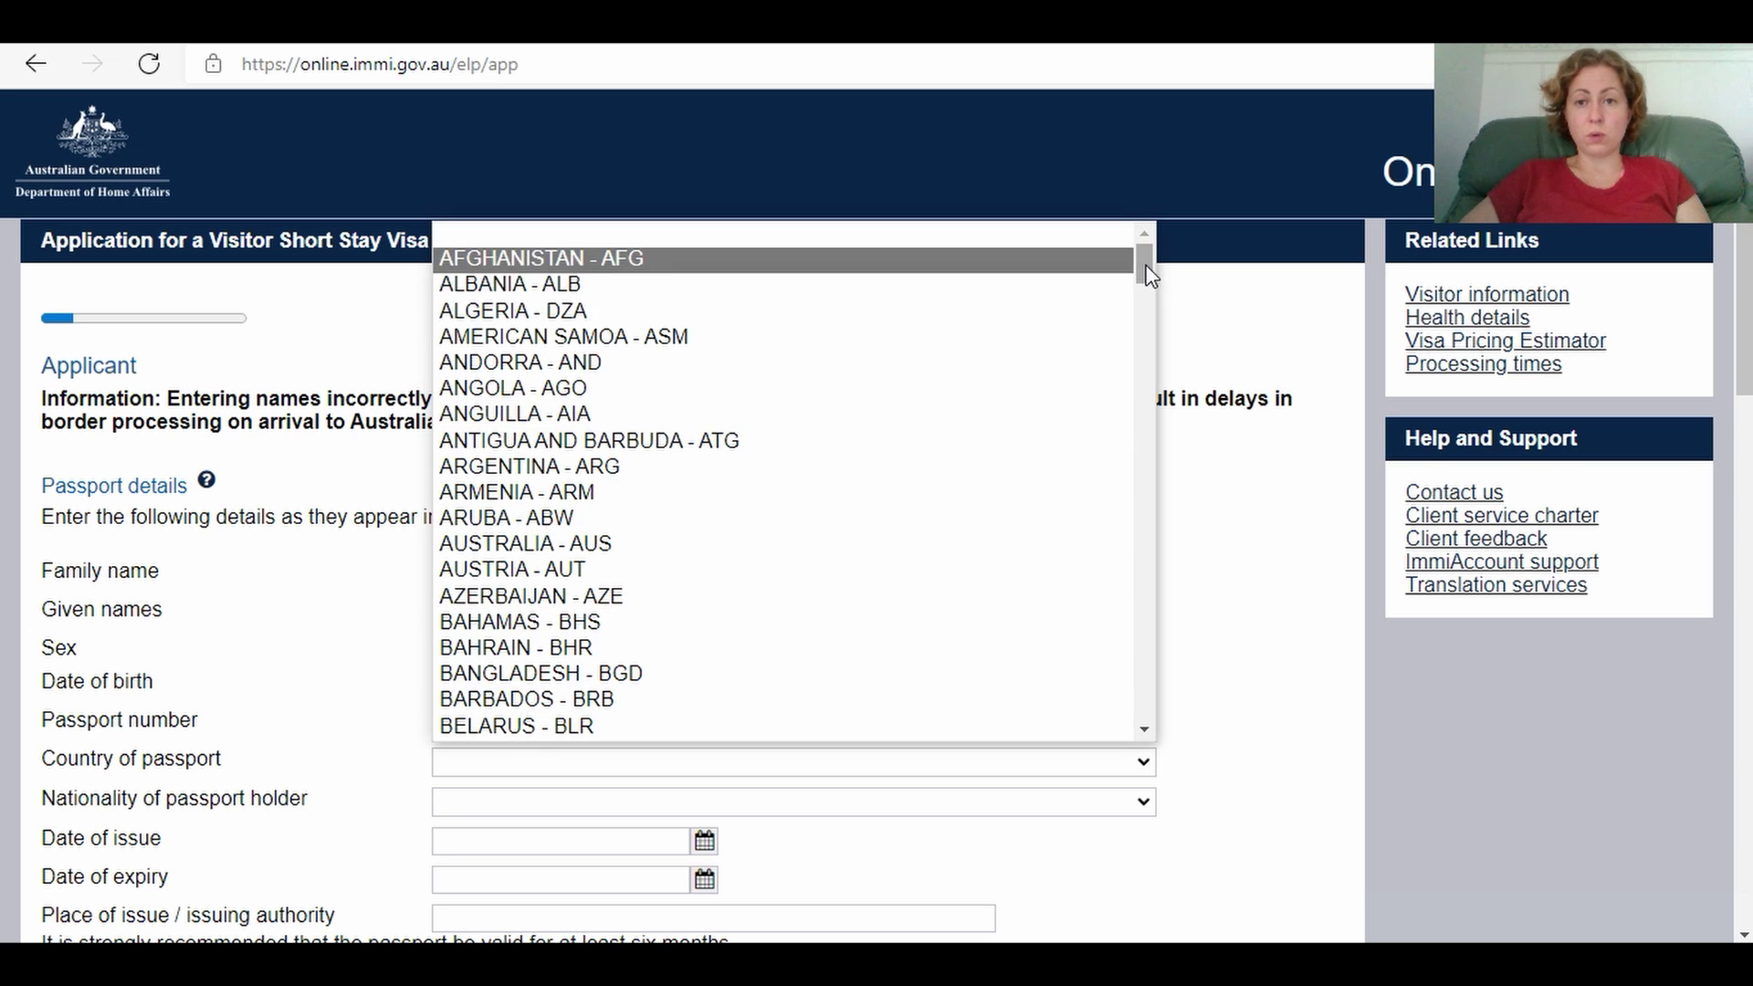
drag(1148, 274, 1157, 727)
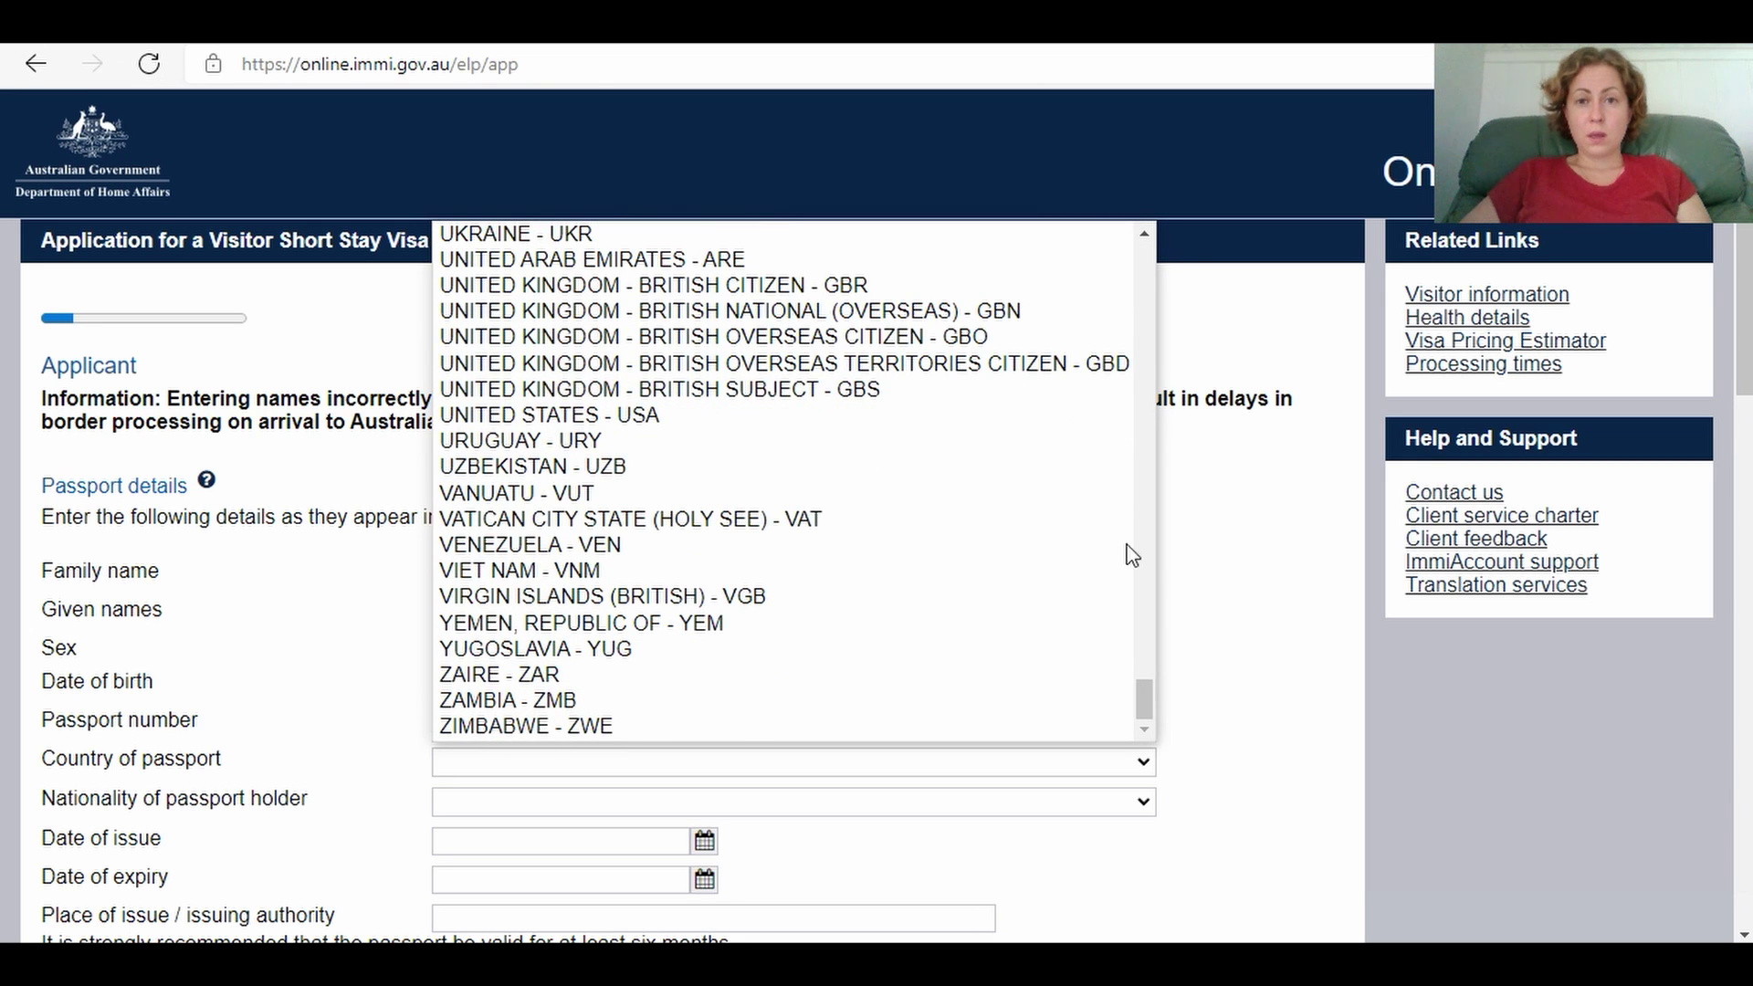
click(1072, 263)
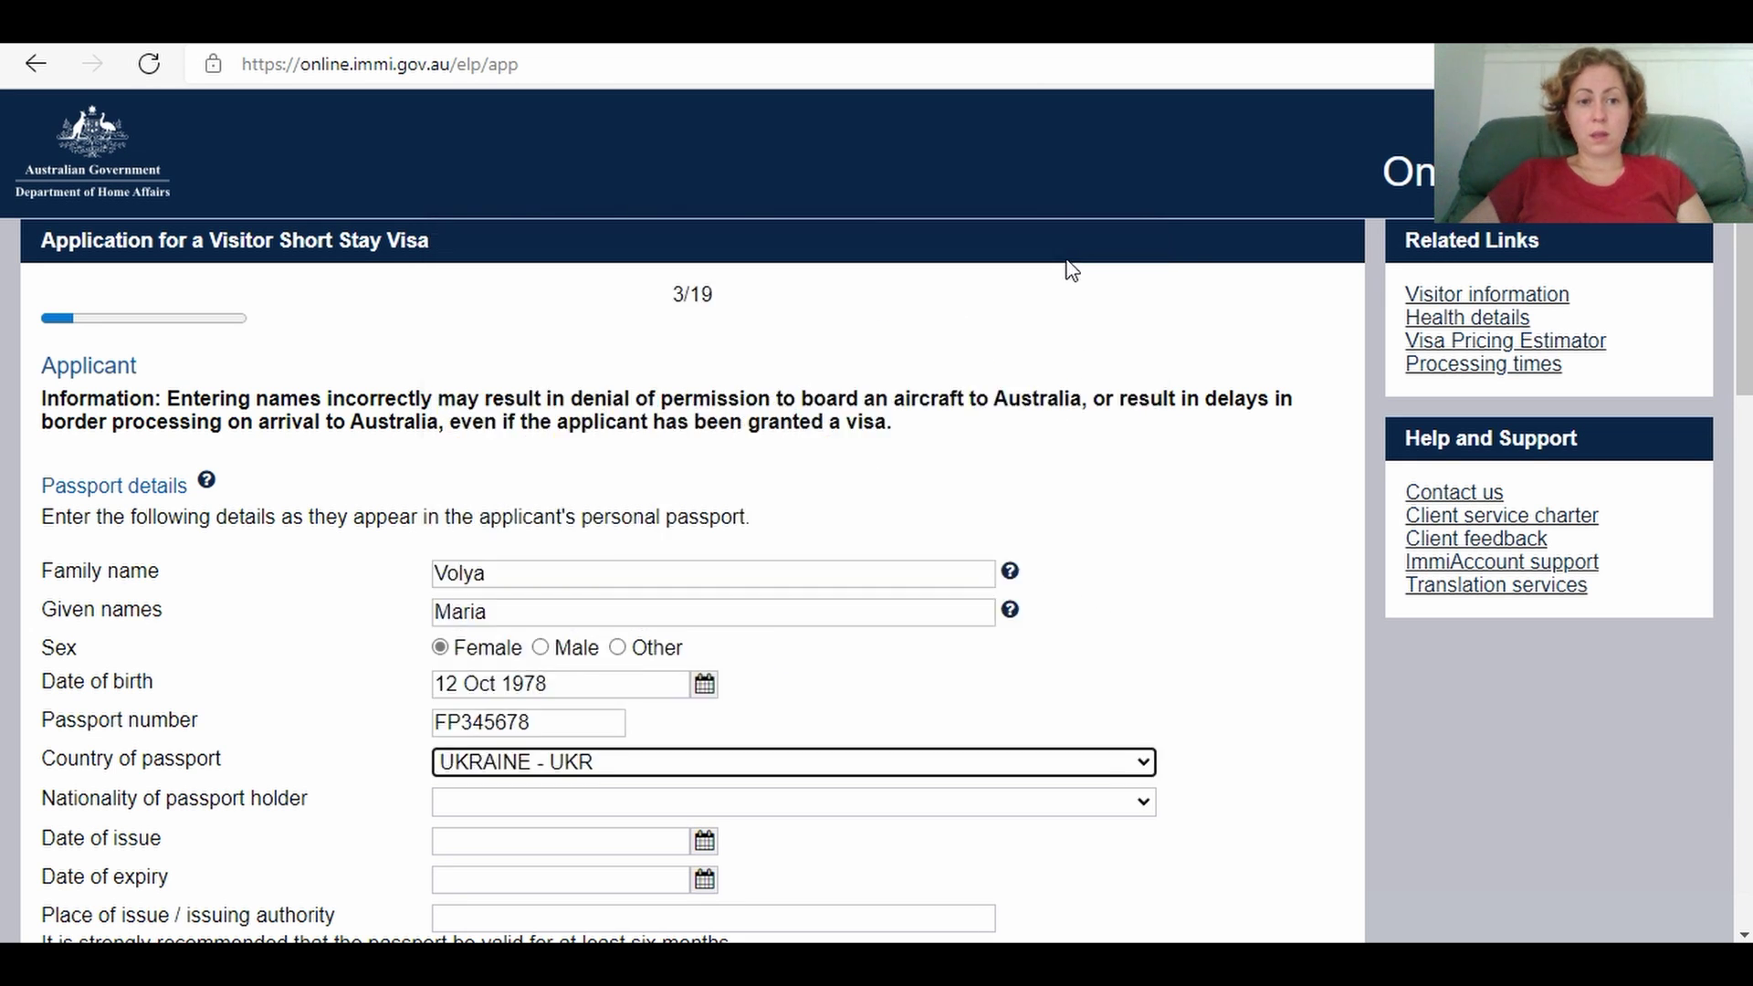
click(655, 814)
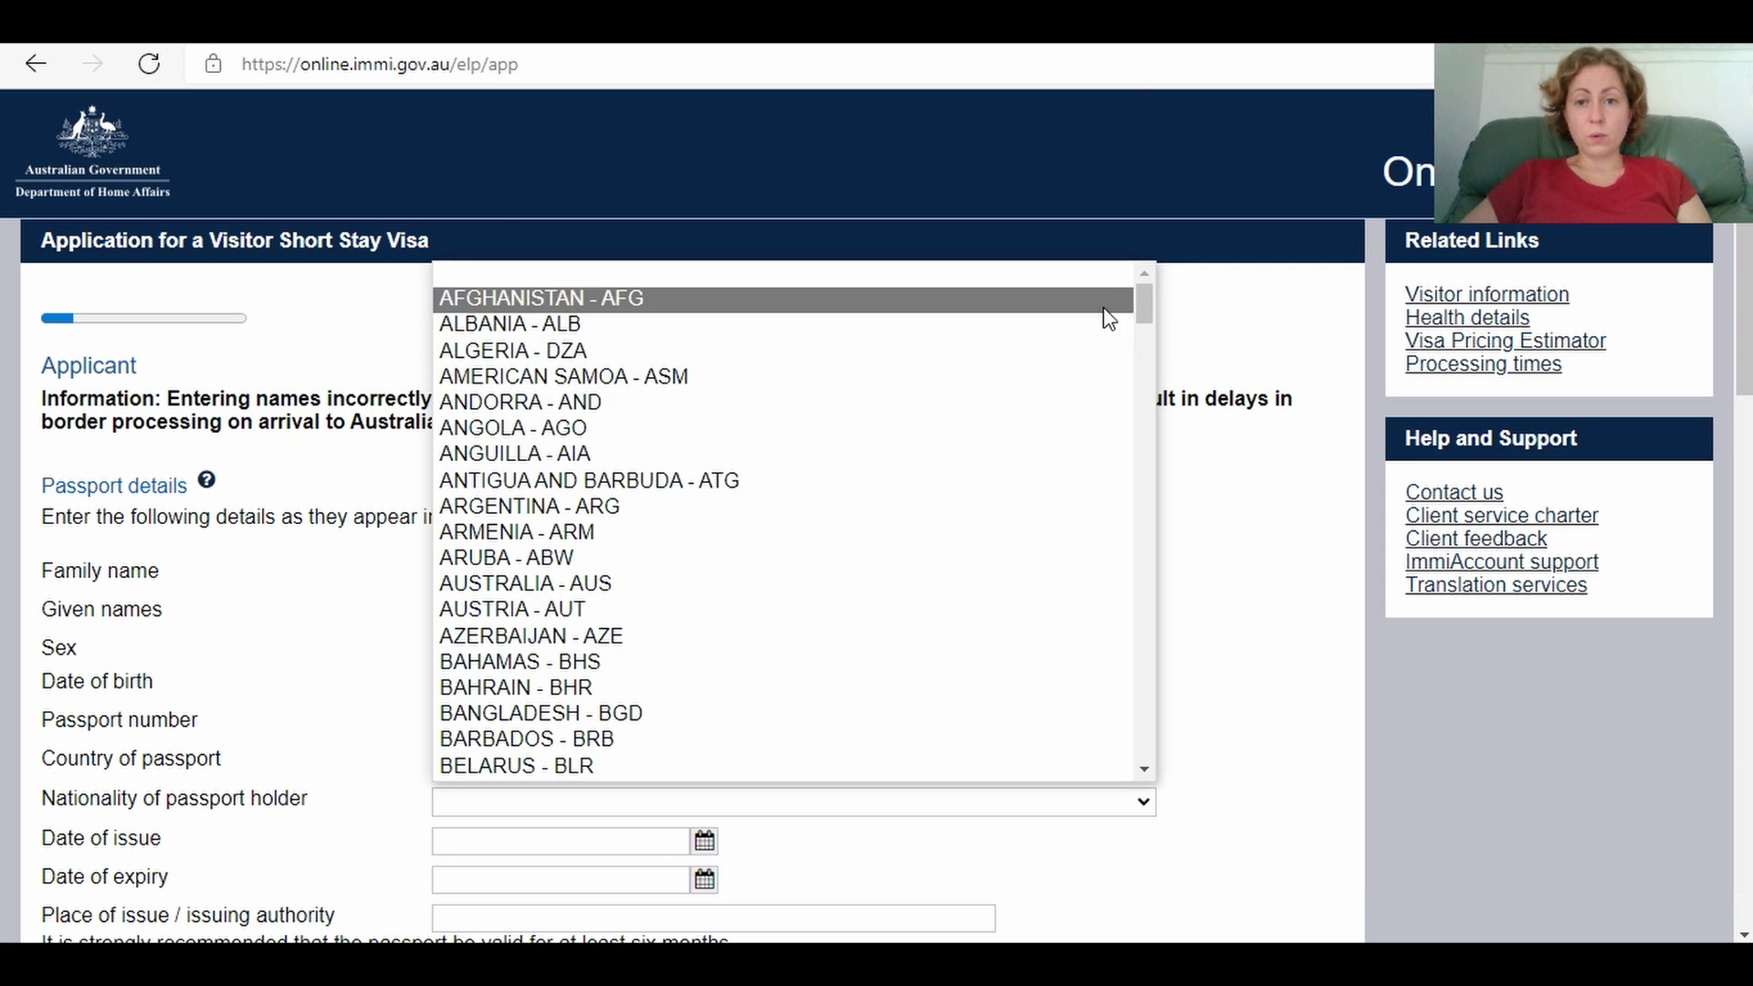
drag(1143, 303, 1186, 752)
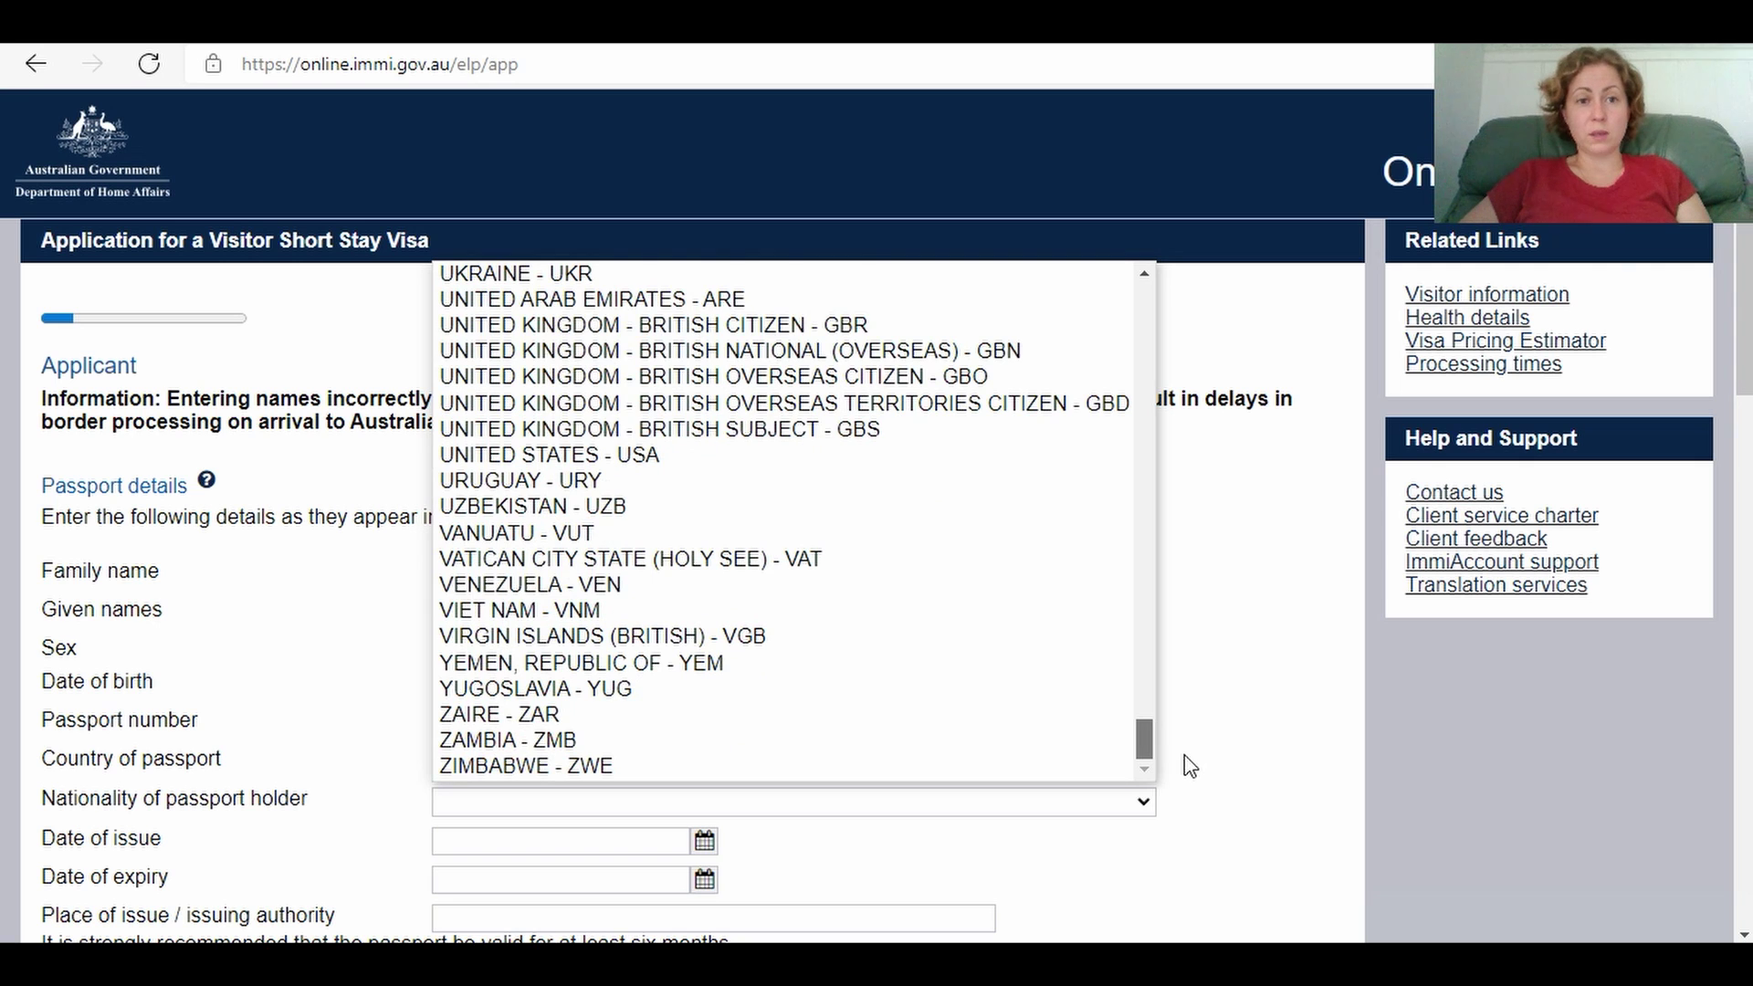
click(1063, 278)
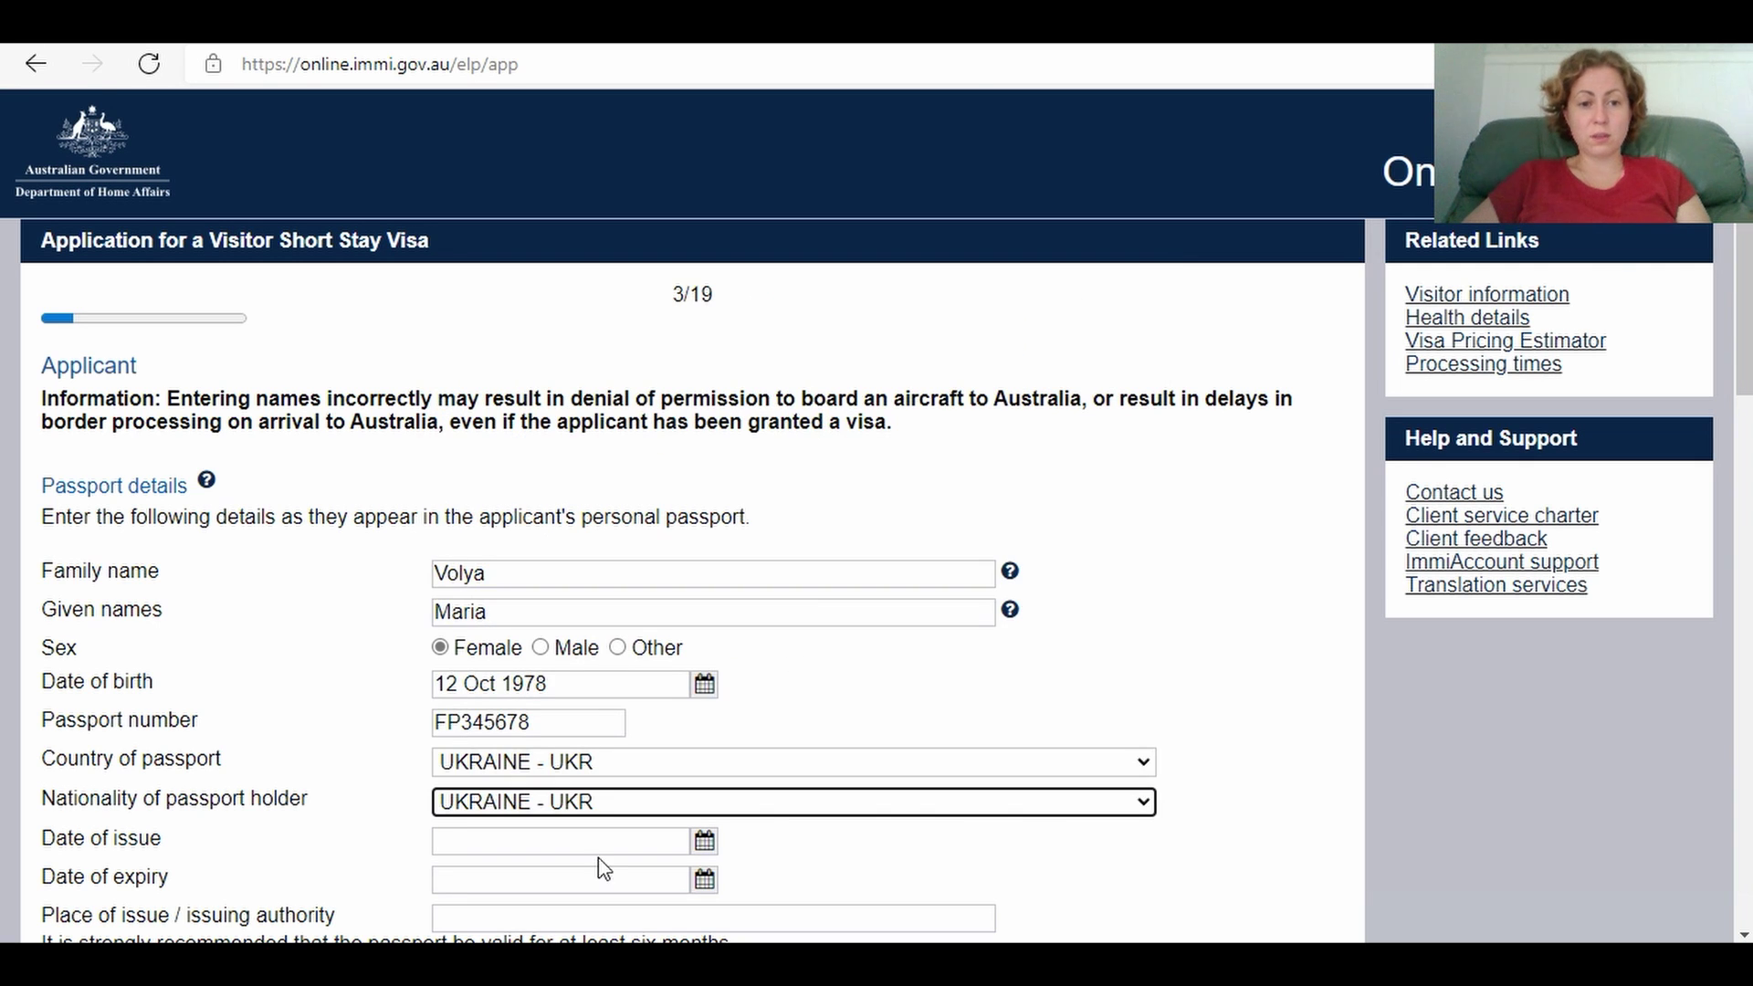
Step: Enter issue date 13 Jun 2021, expiry 13 Jun 2031 and issuing authority 8032
scroll(1746, 350, down, 5)
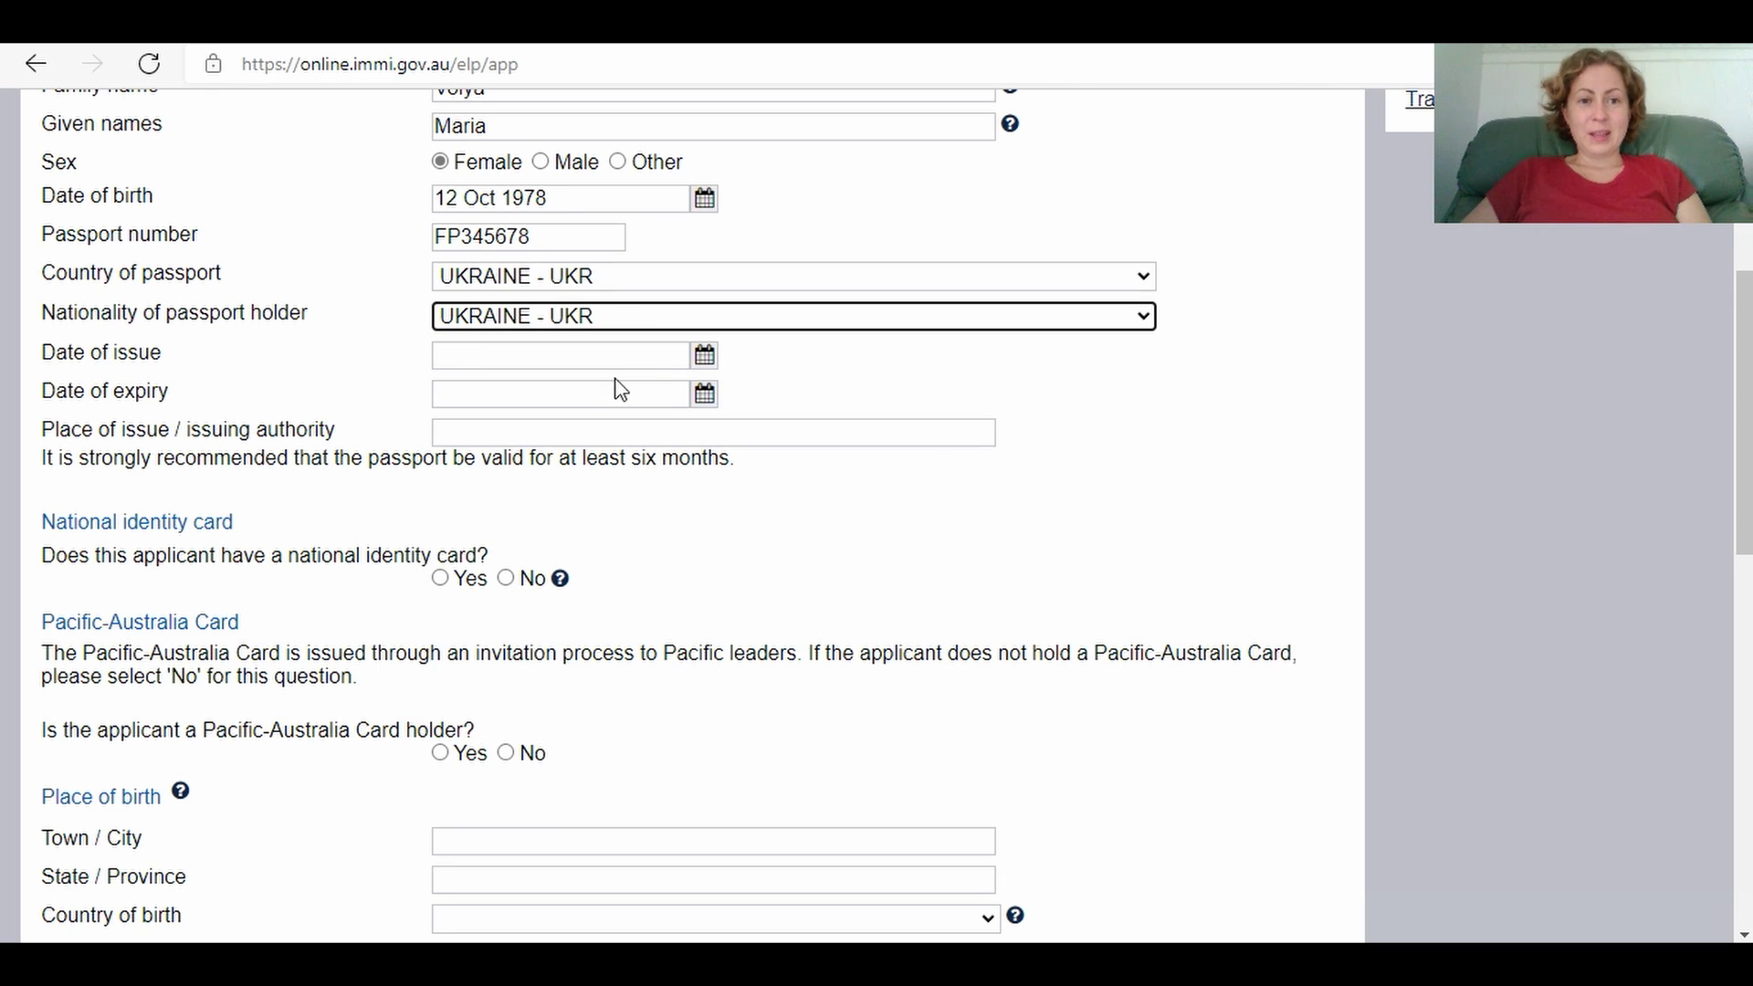
click(610, 360)
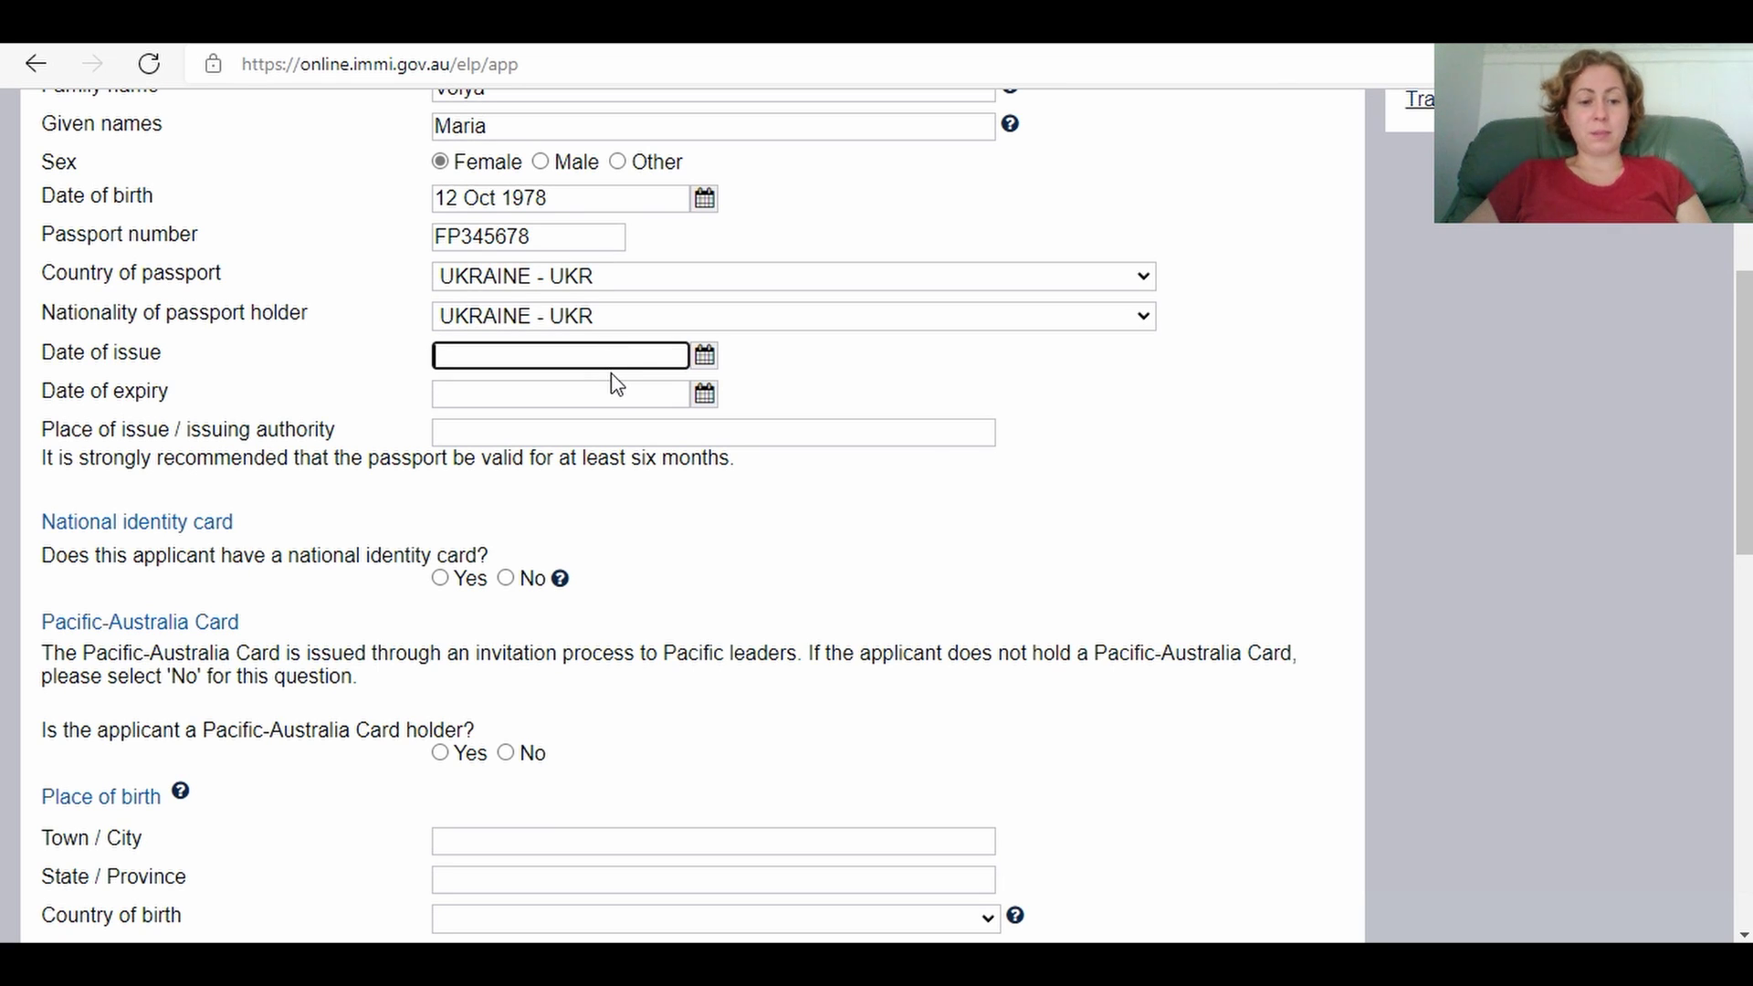
text(13 Jun)
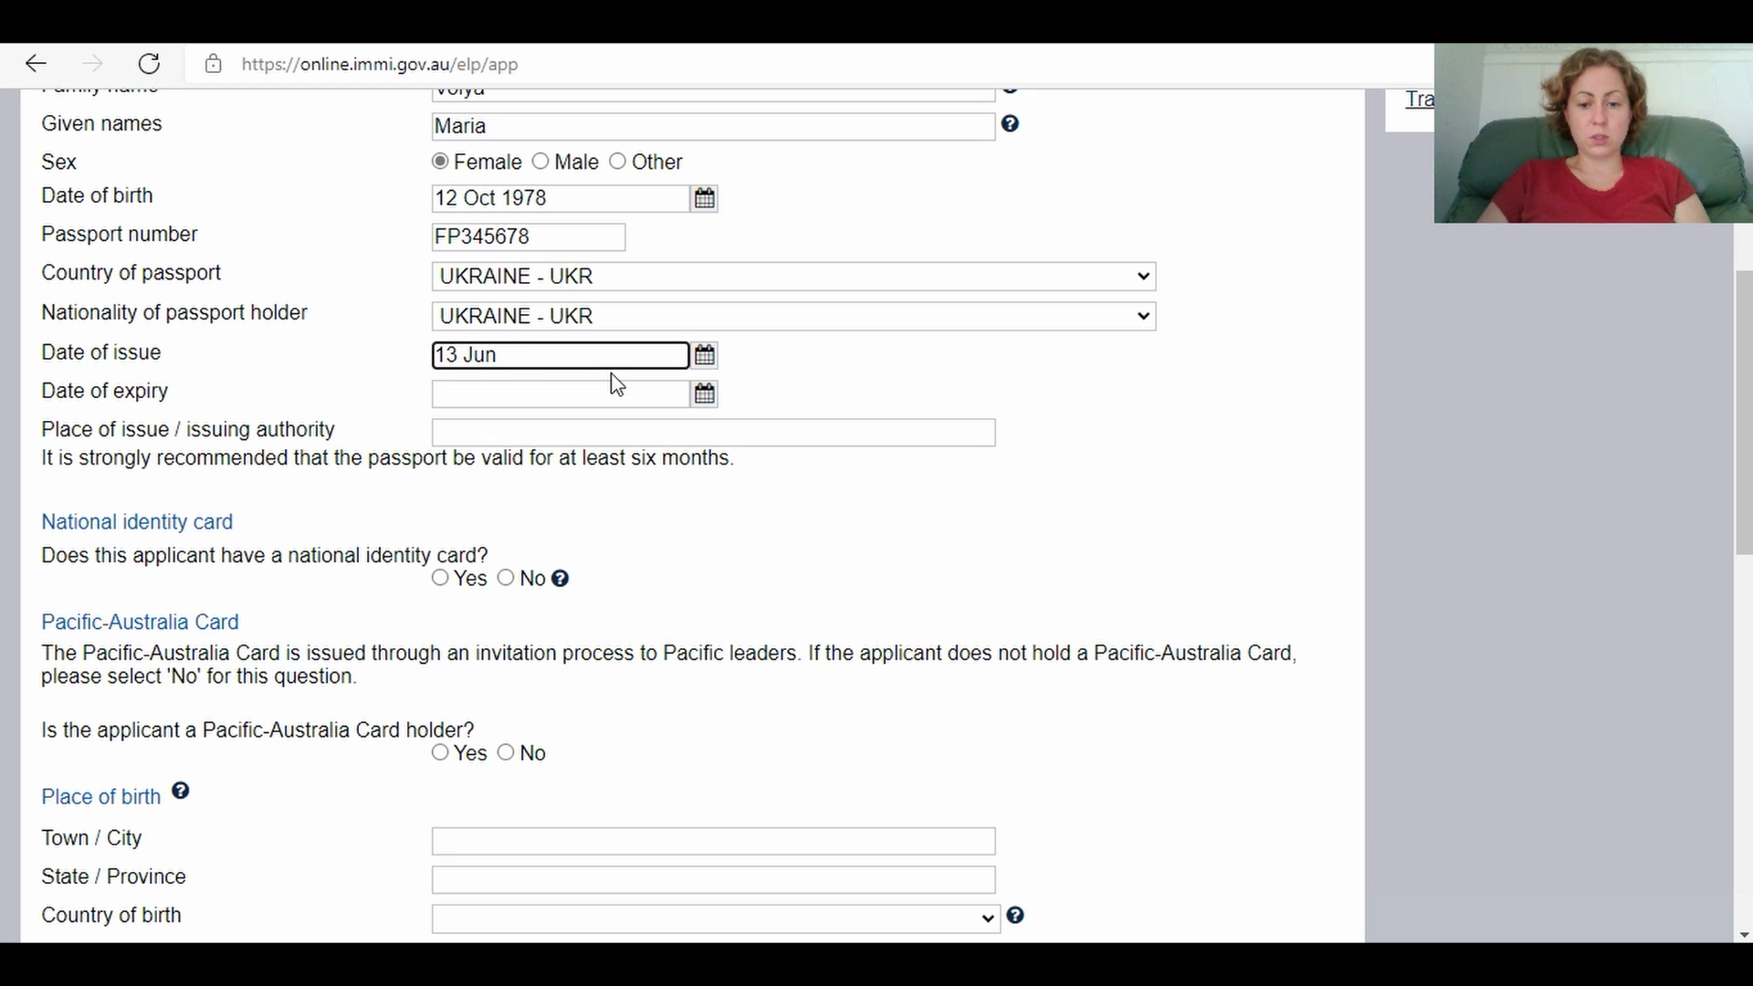
text( 2021)
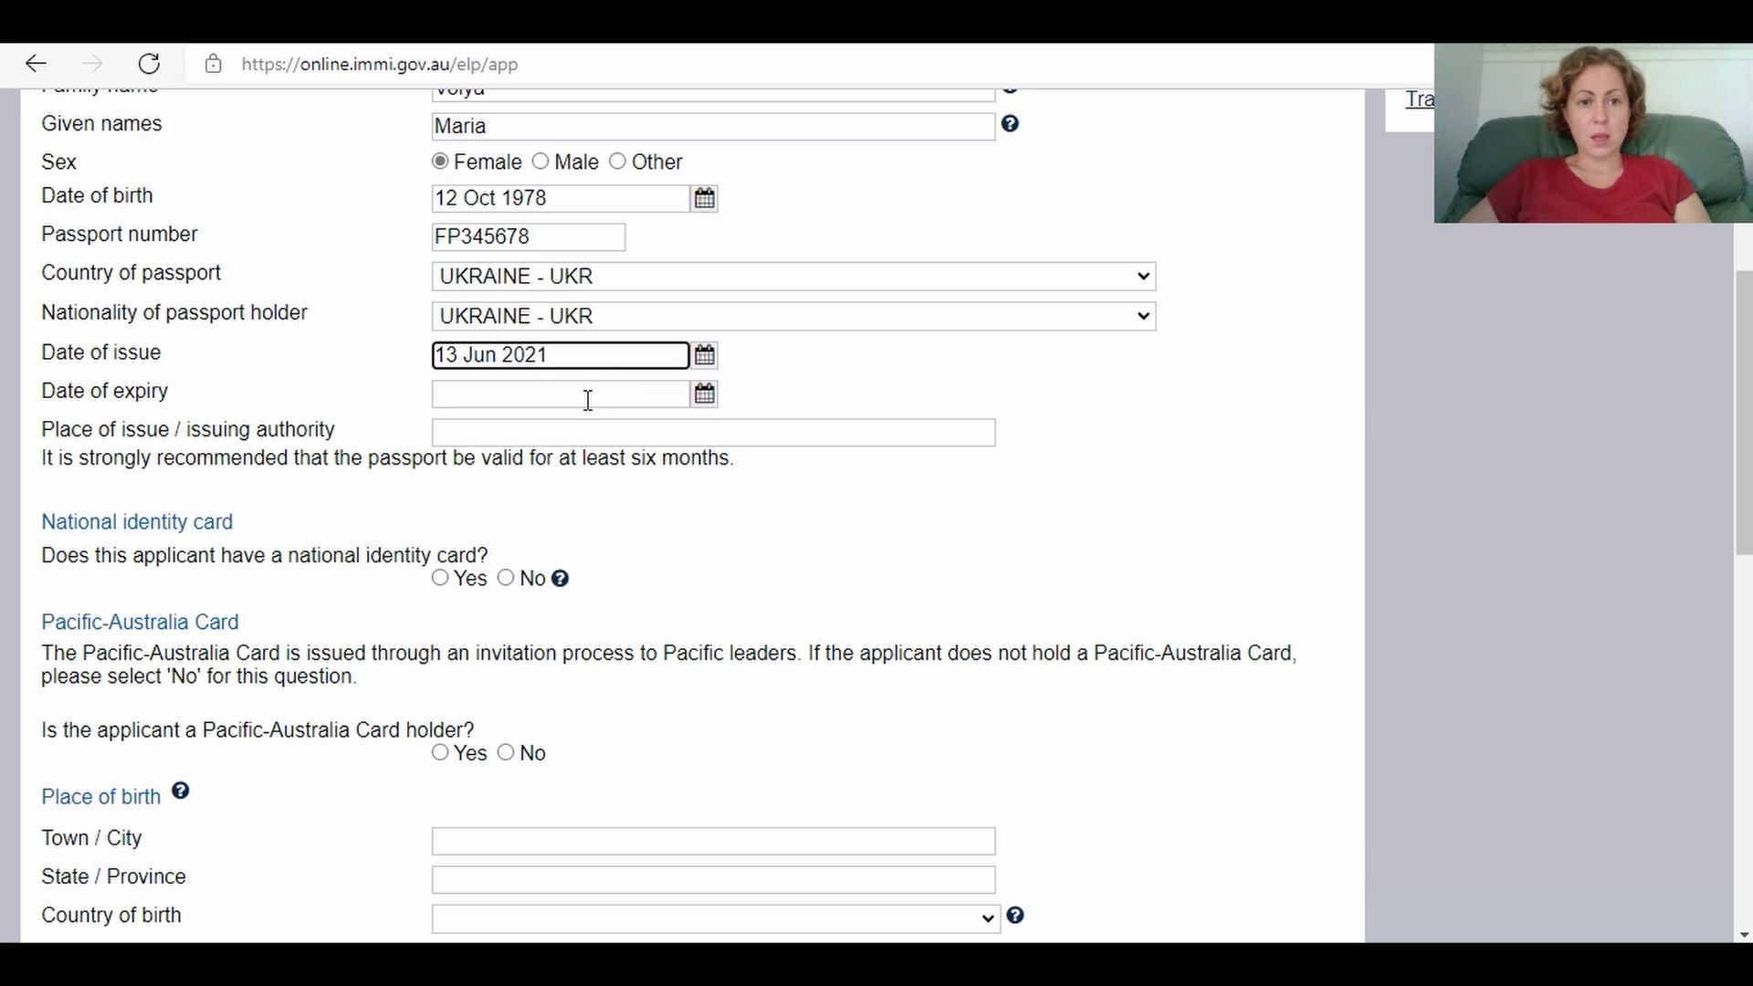
click(588, 400)
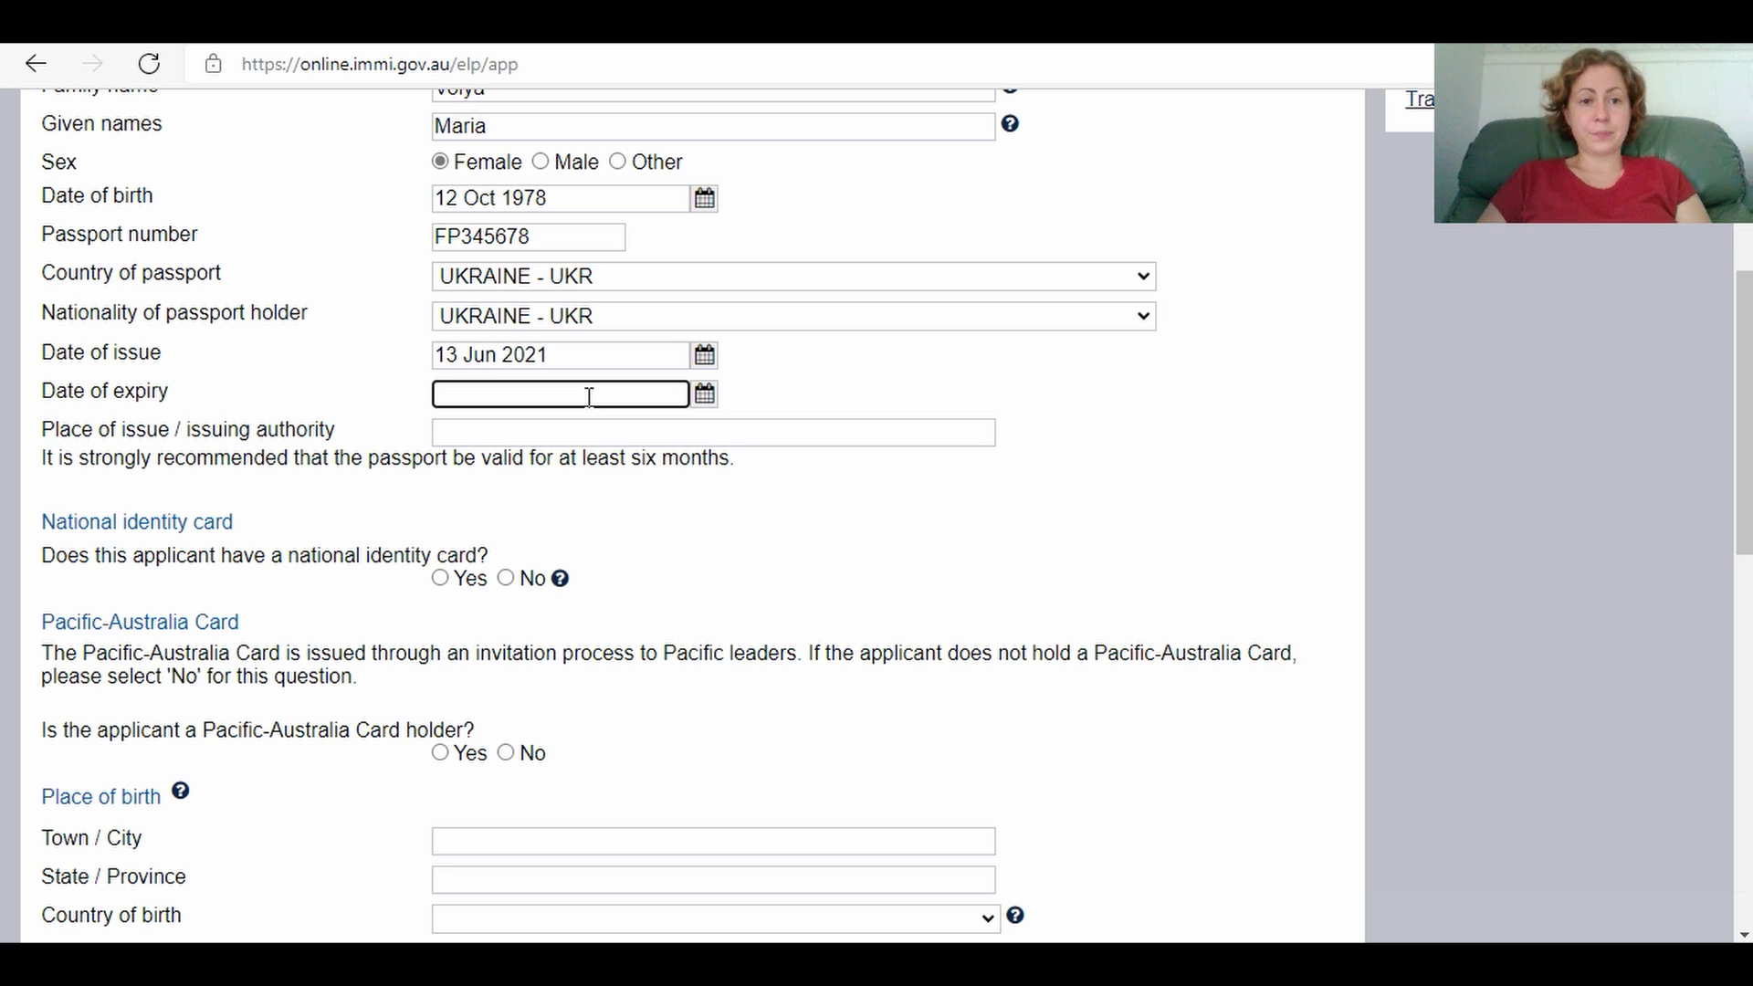
text(13 J)
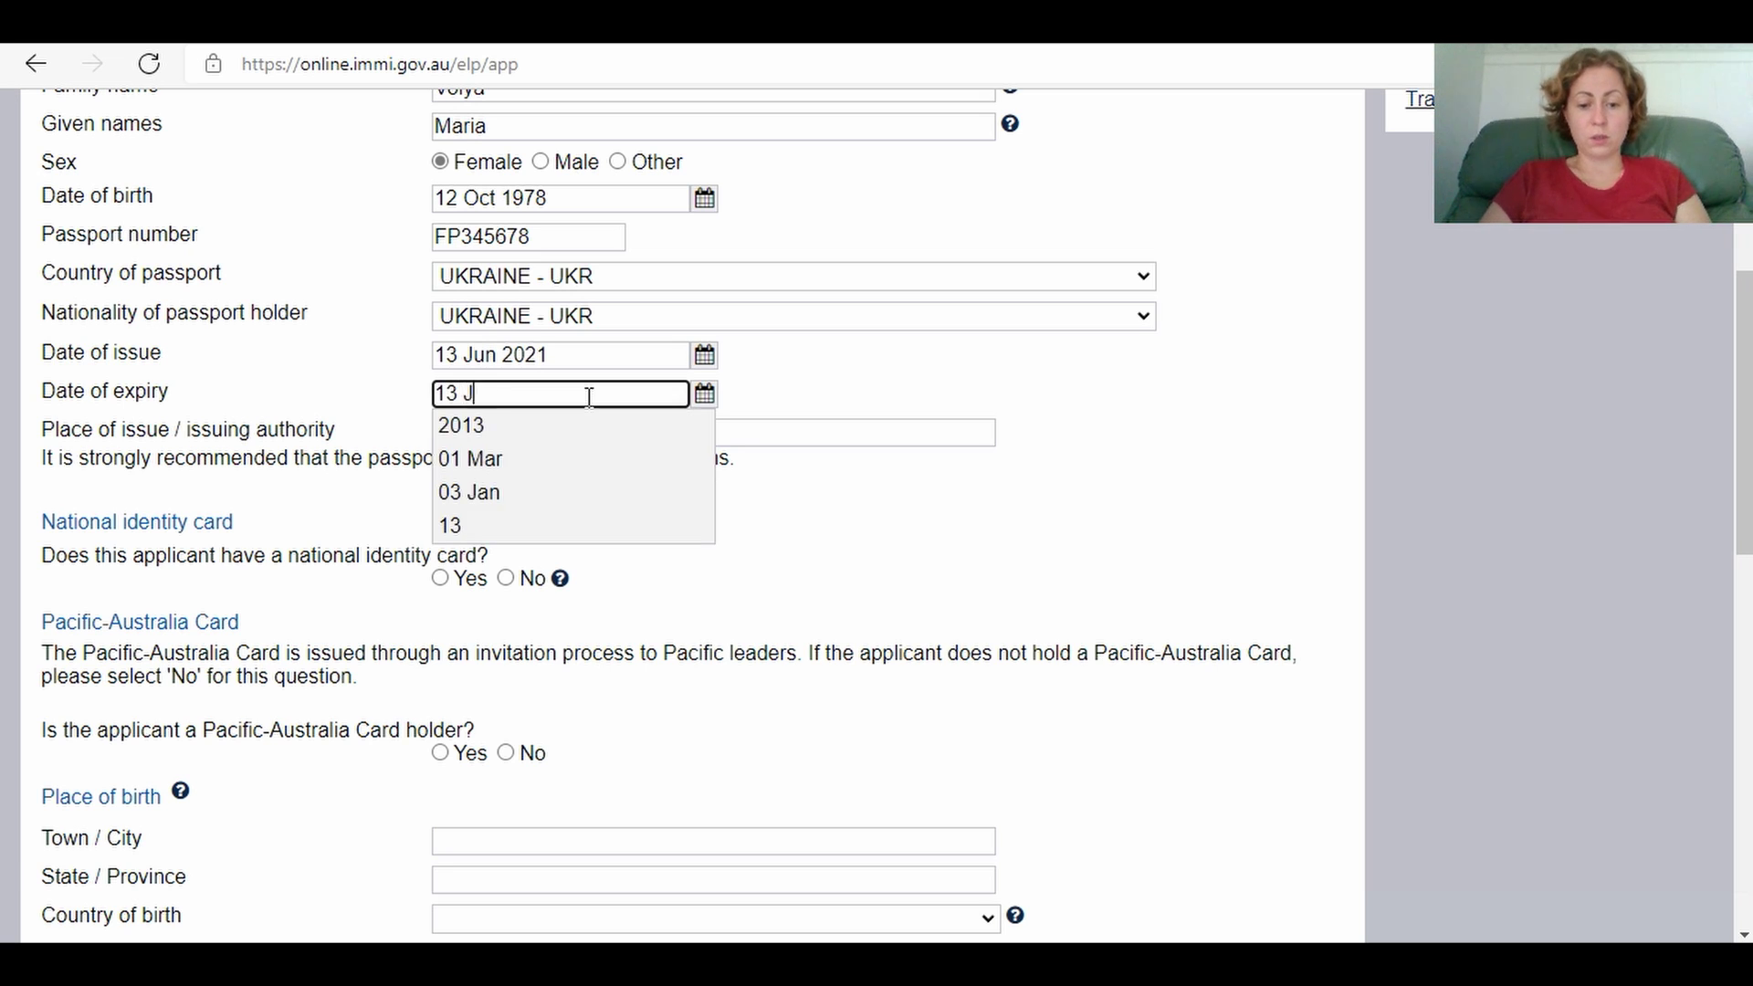
text(un 2031)
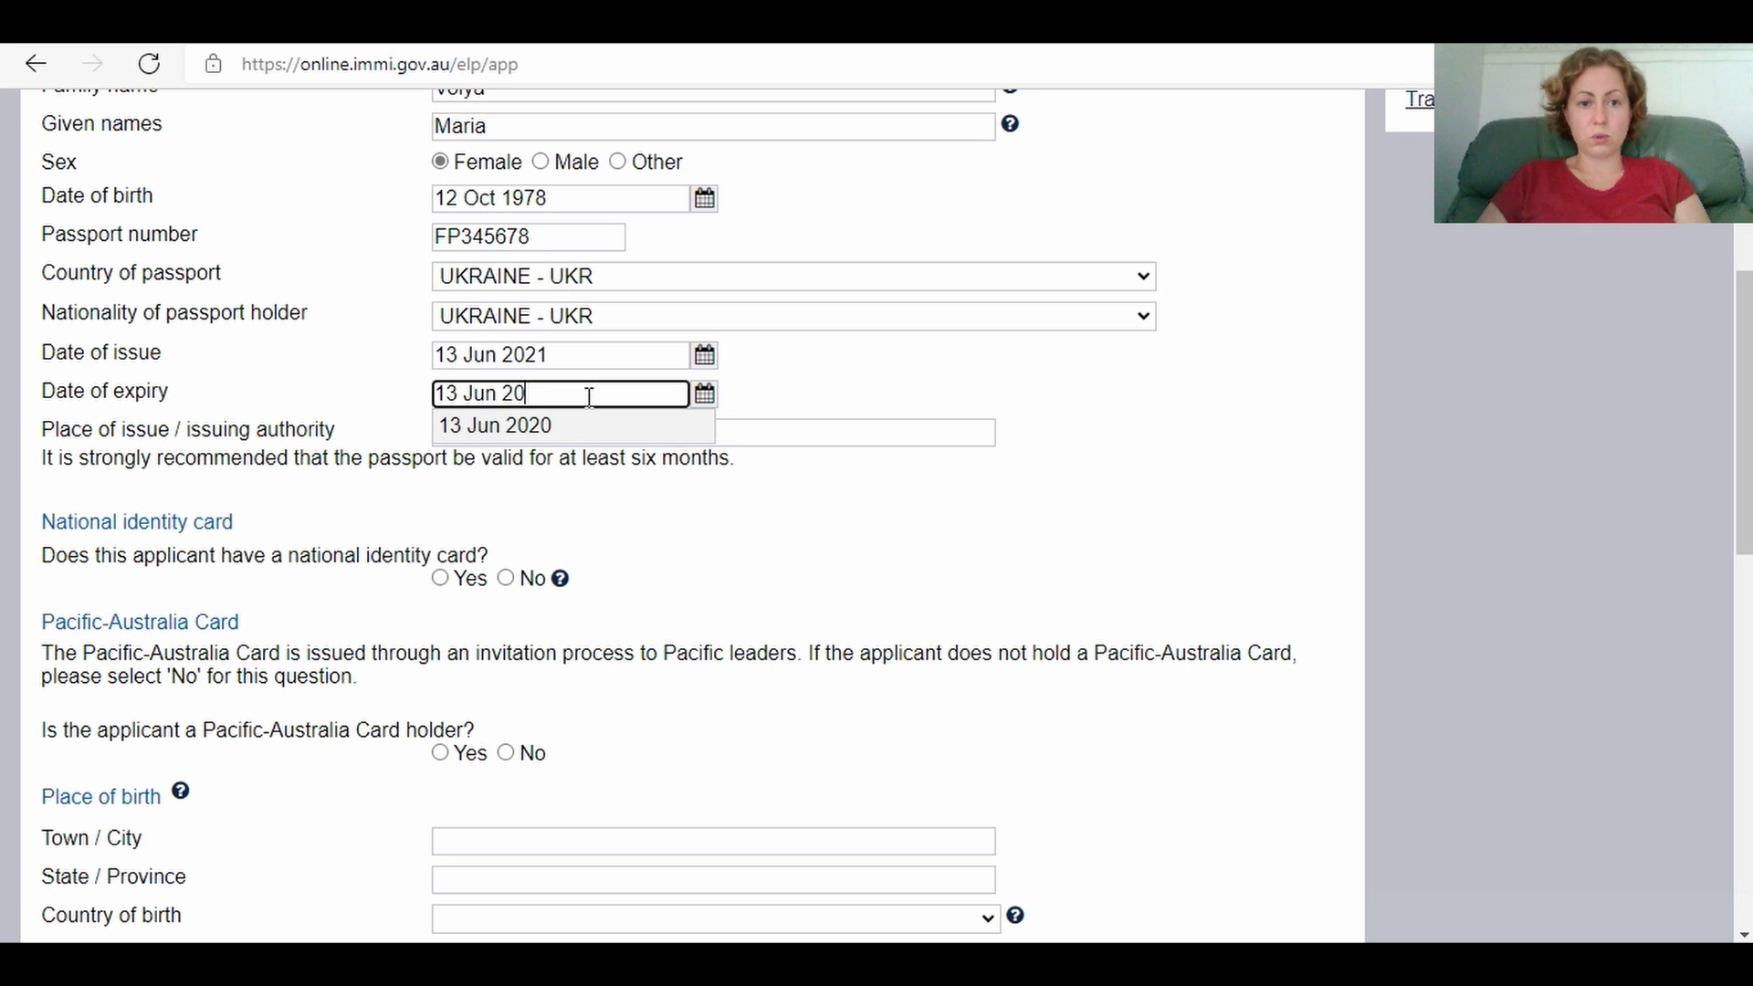
click(857, 367)
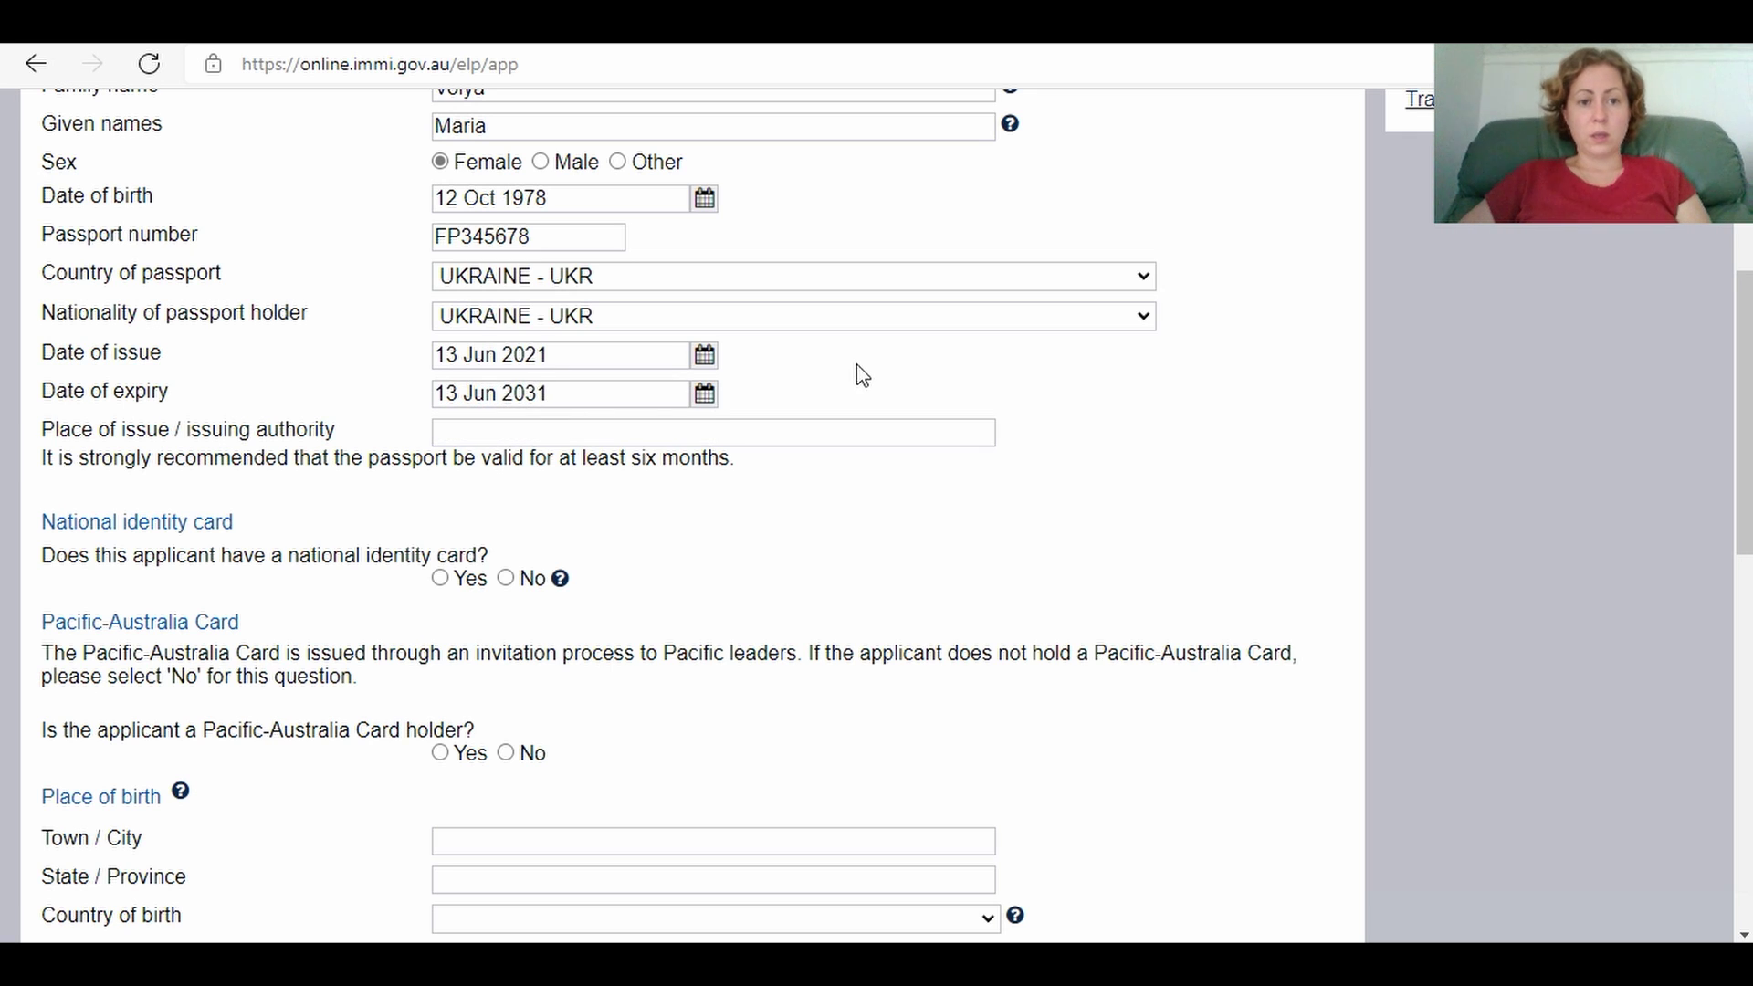
click(470, 437)
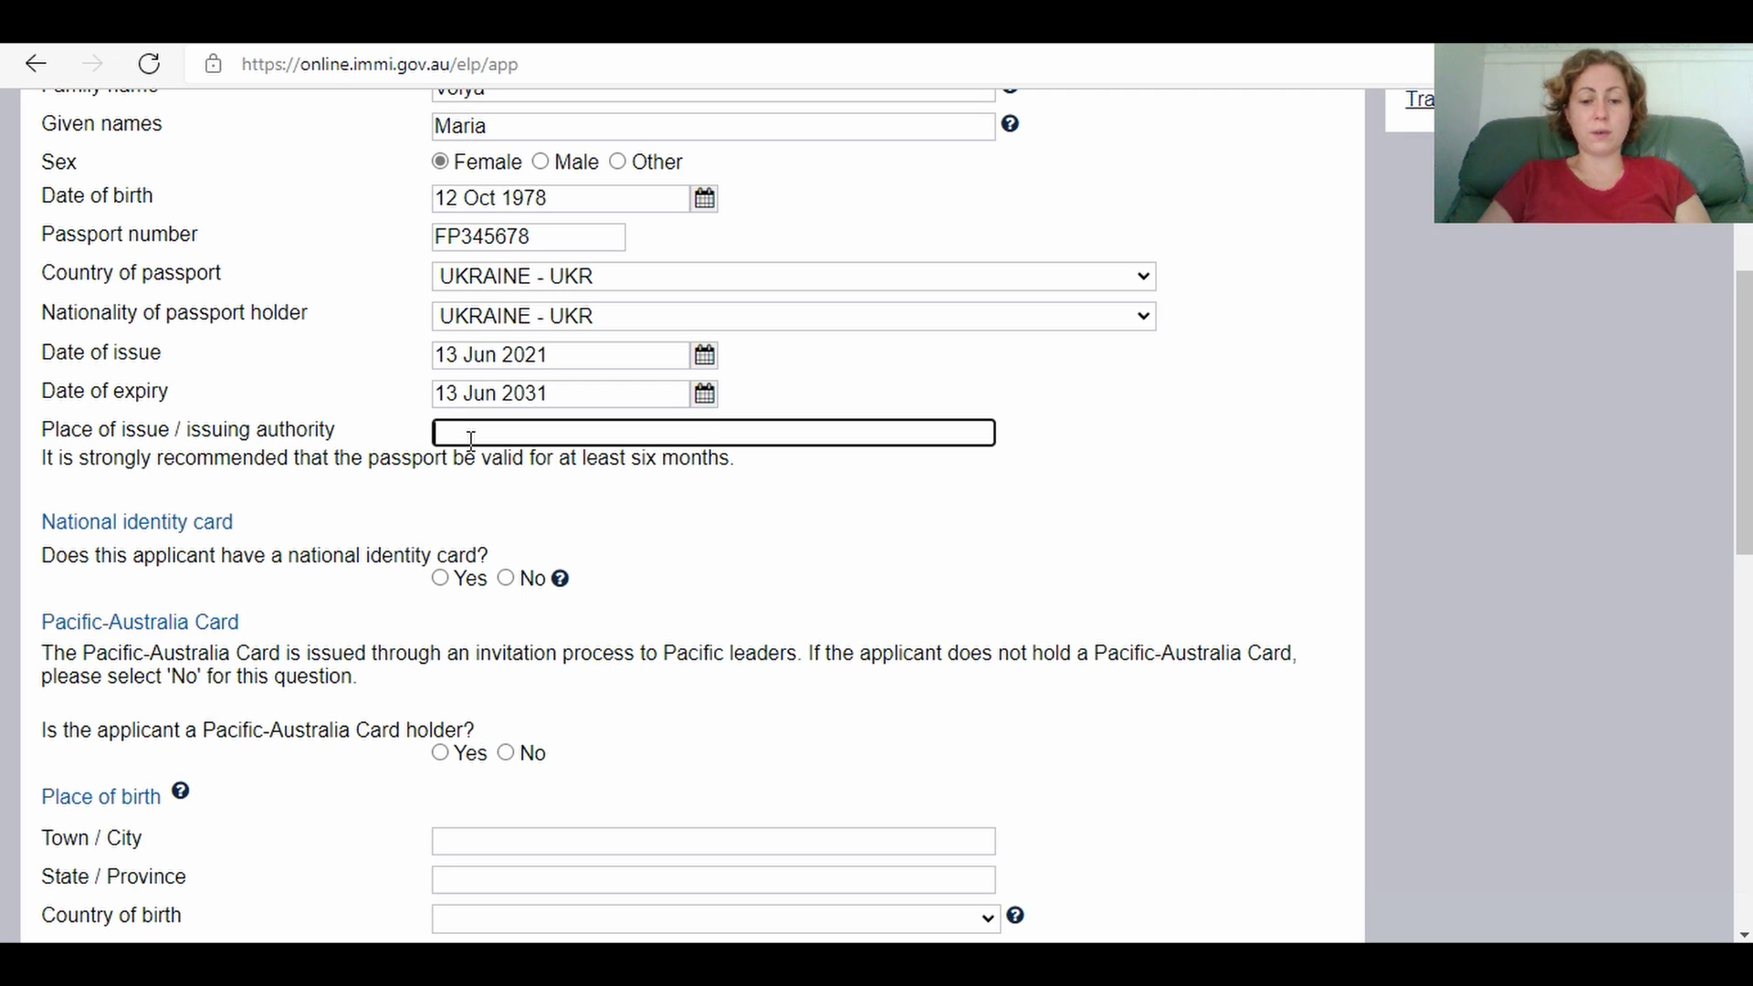
text(8032)
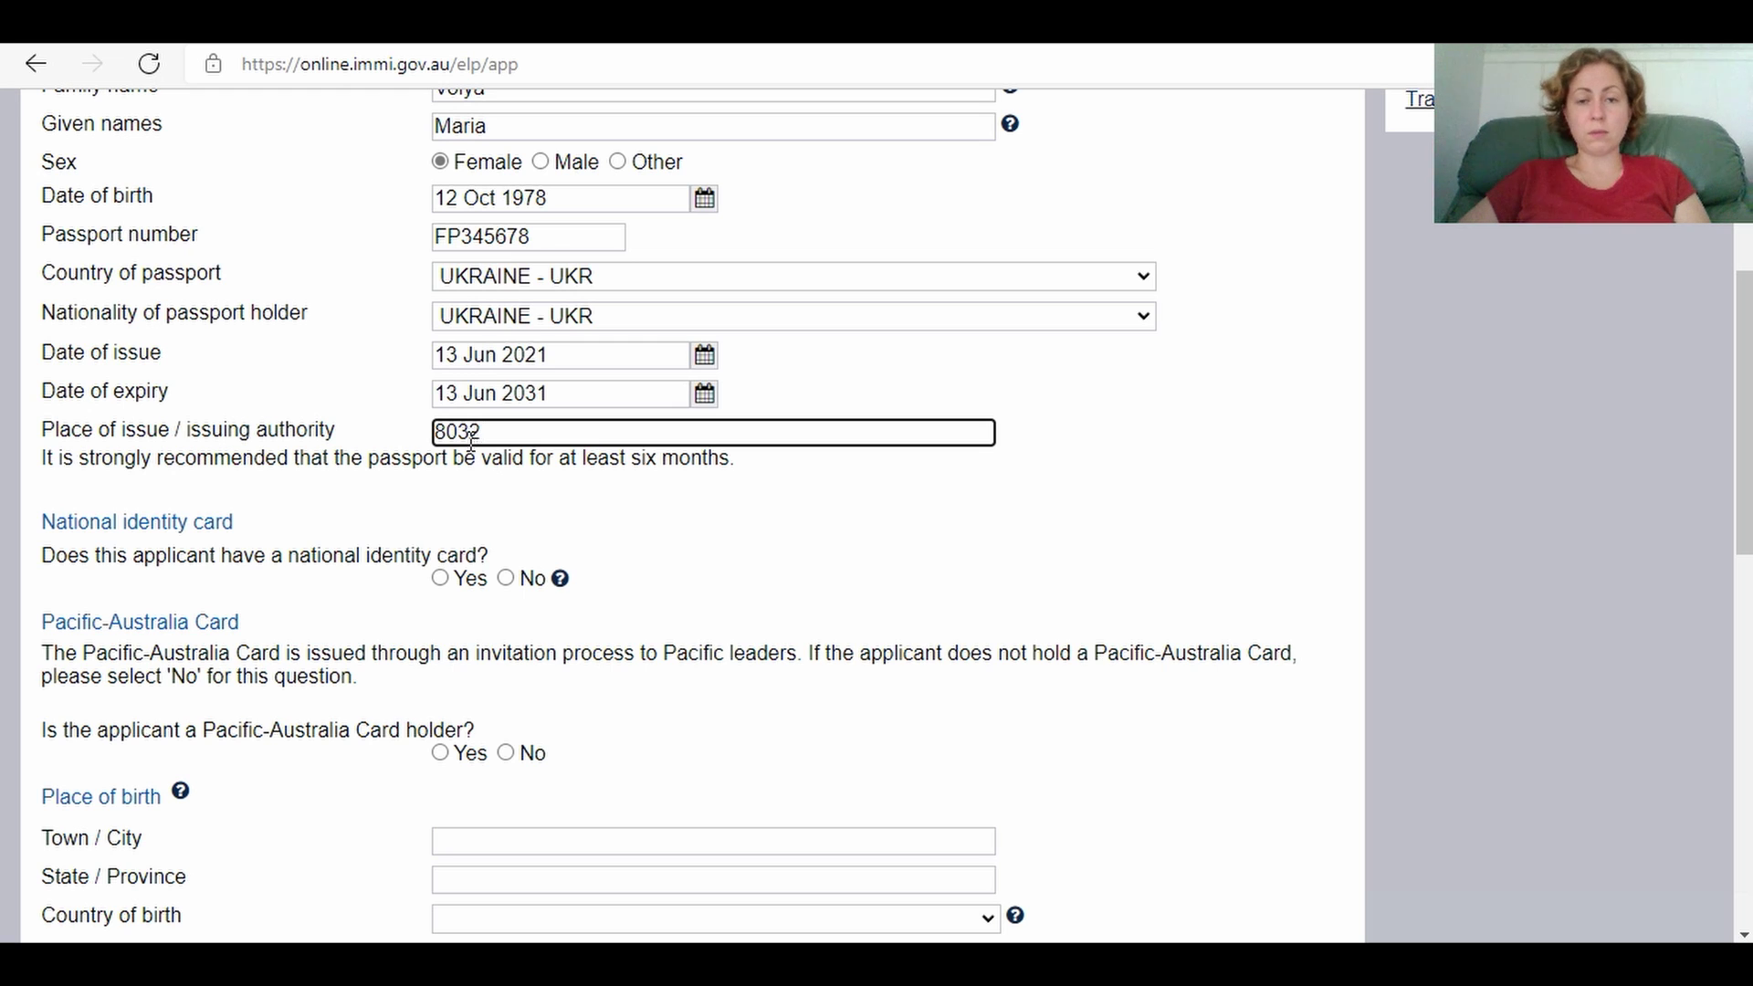
click(1062, 505)
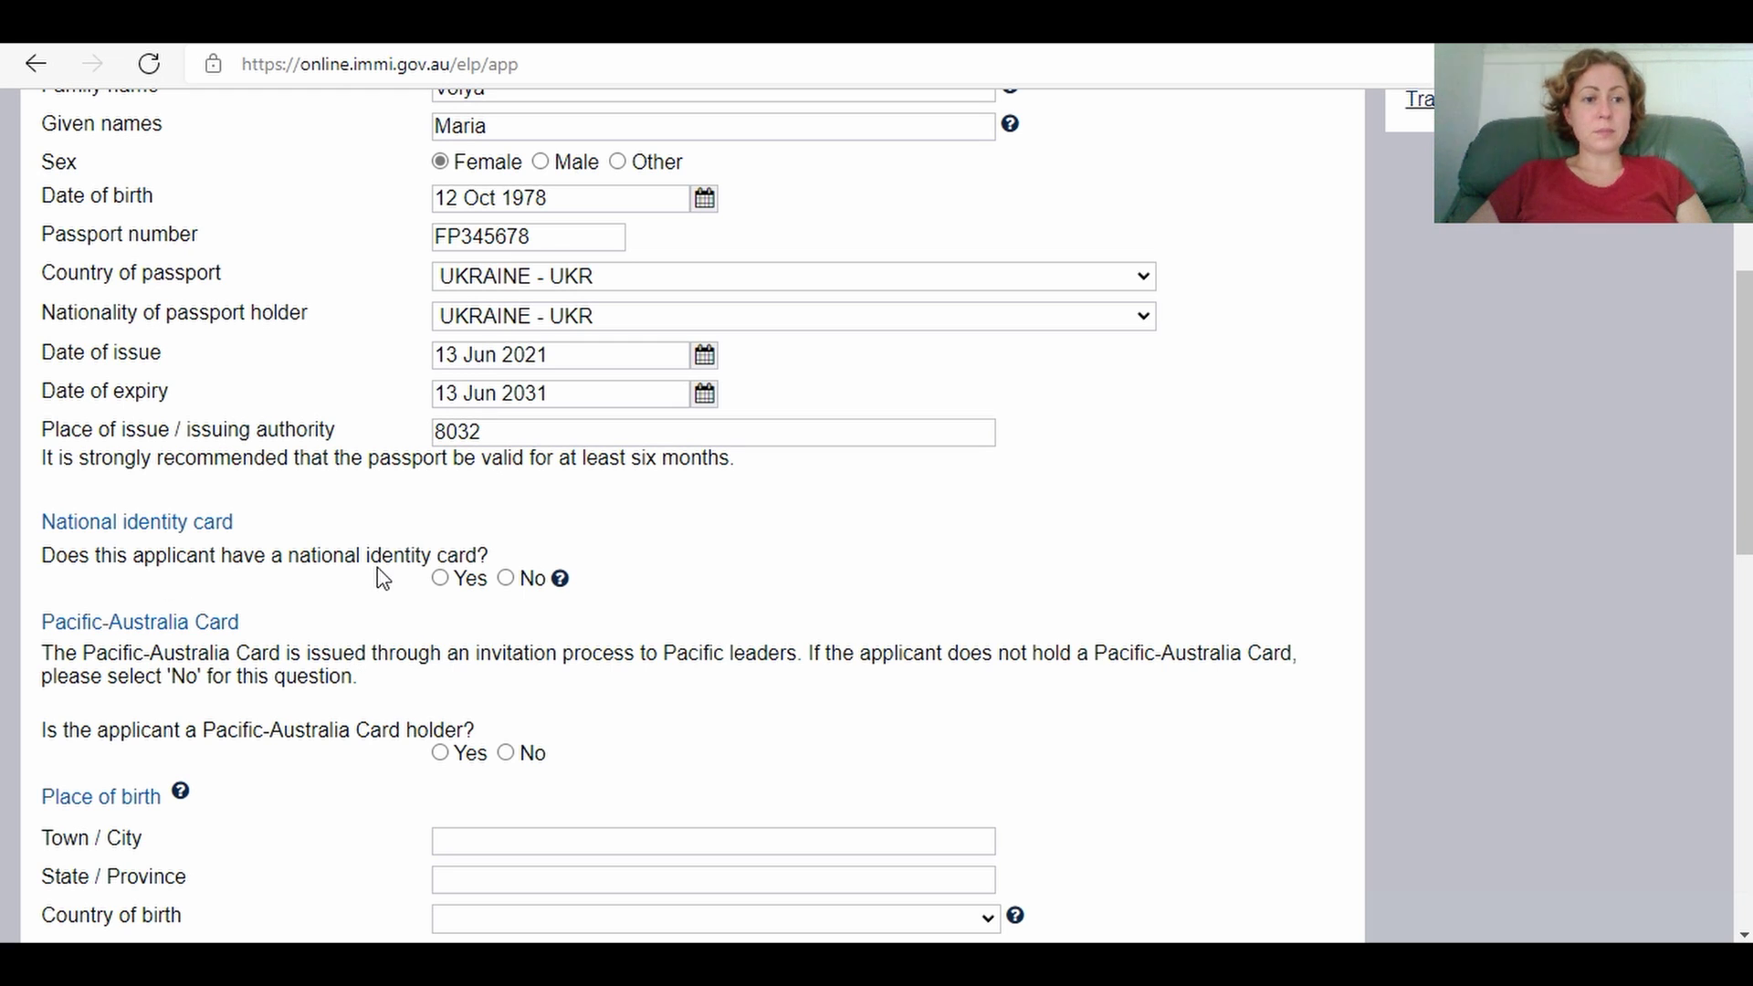
Step: Answer No to national identity card and Pacific-Australia Card questions
click(504, 579)
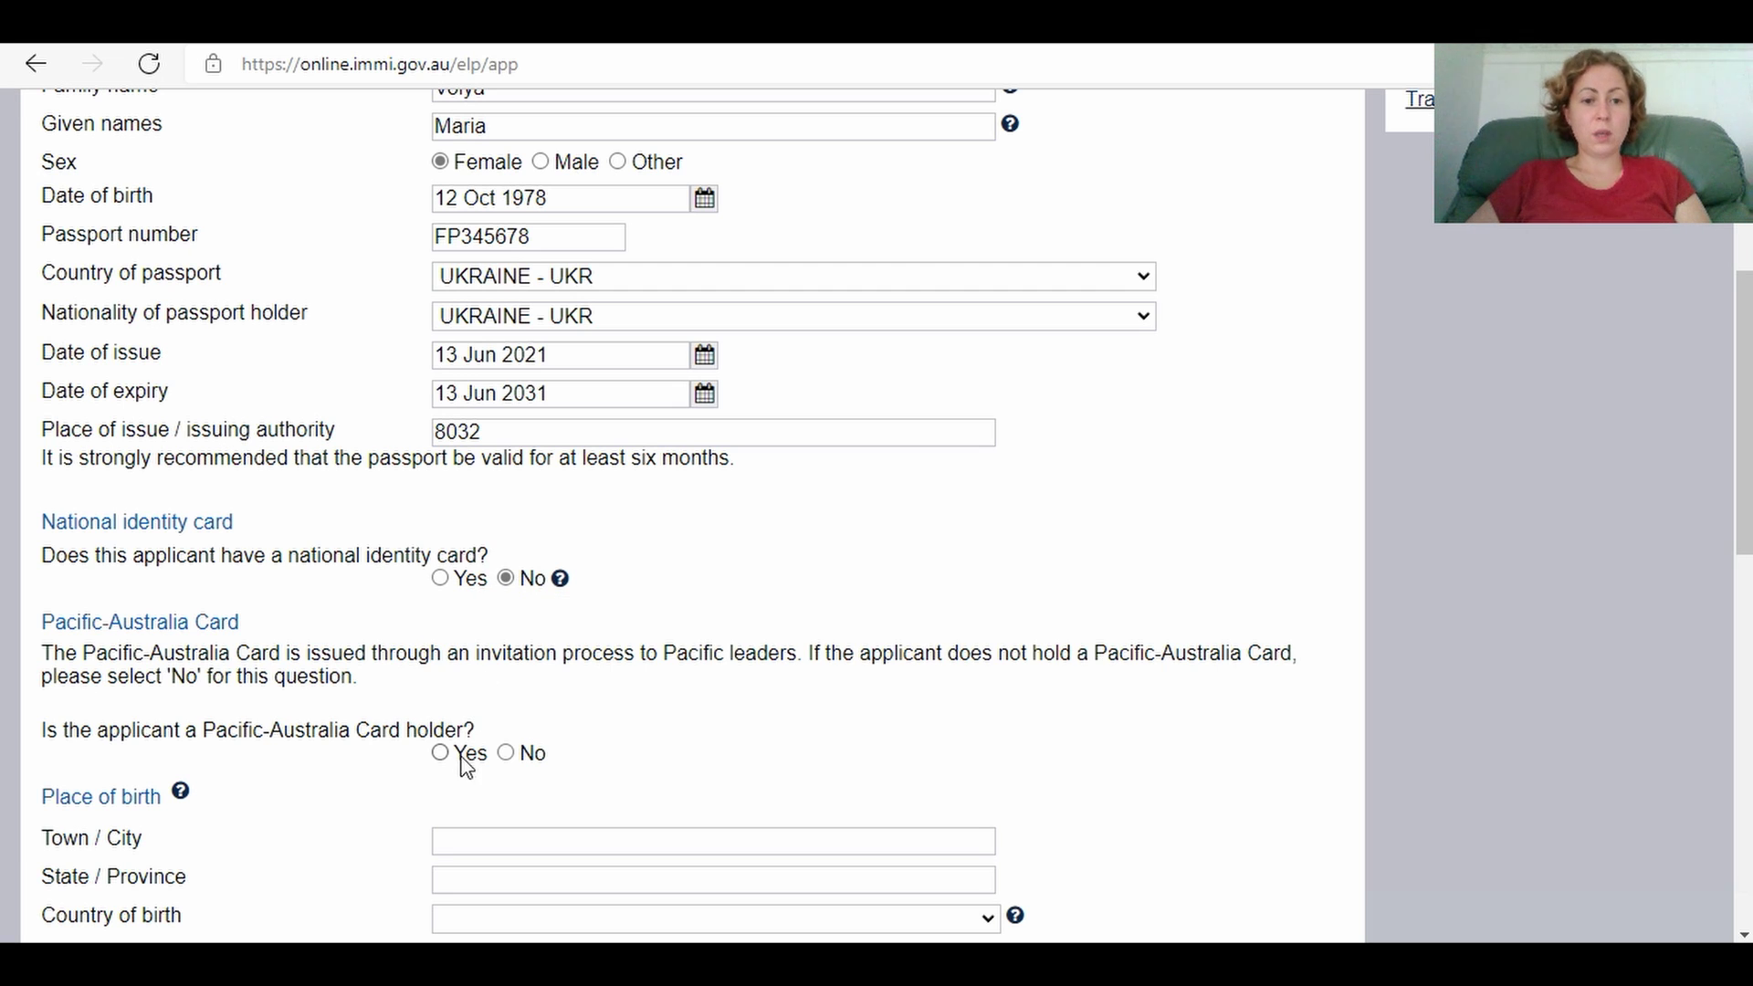
click(507, 753)
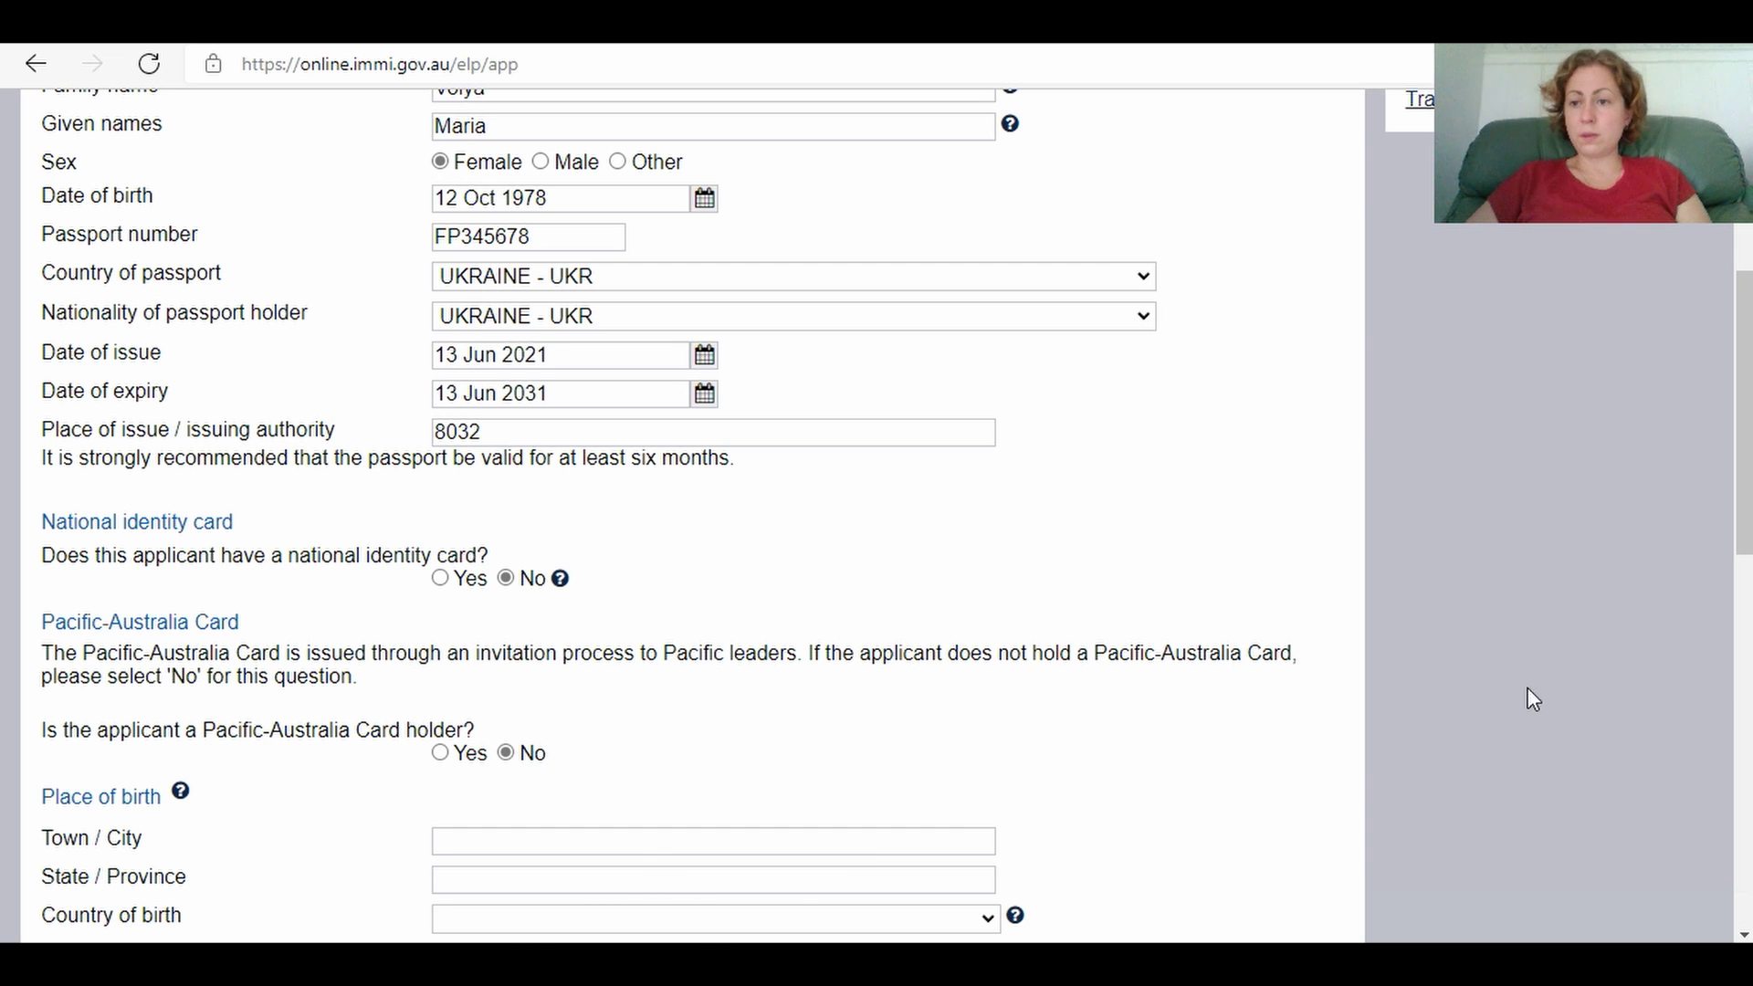
drag(1744, 461, 1744, 672)
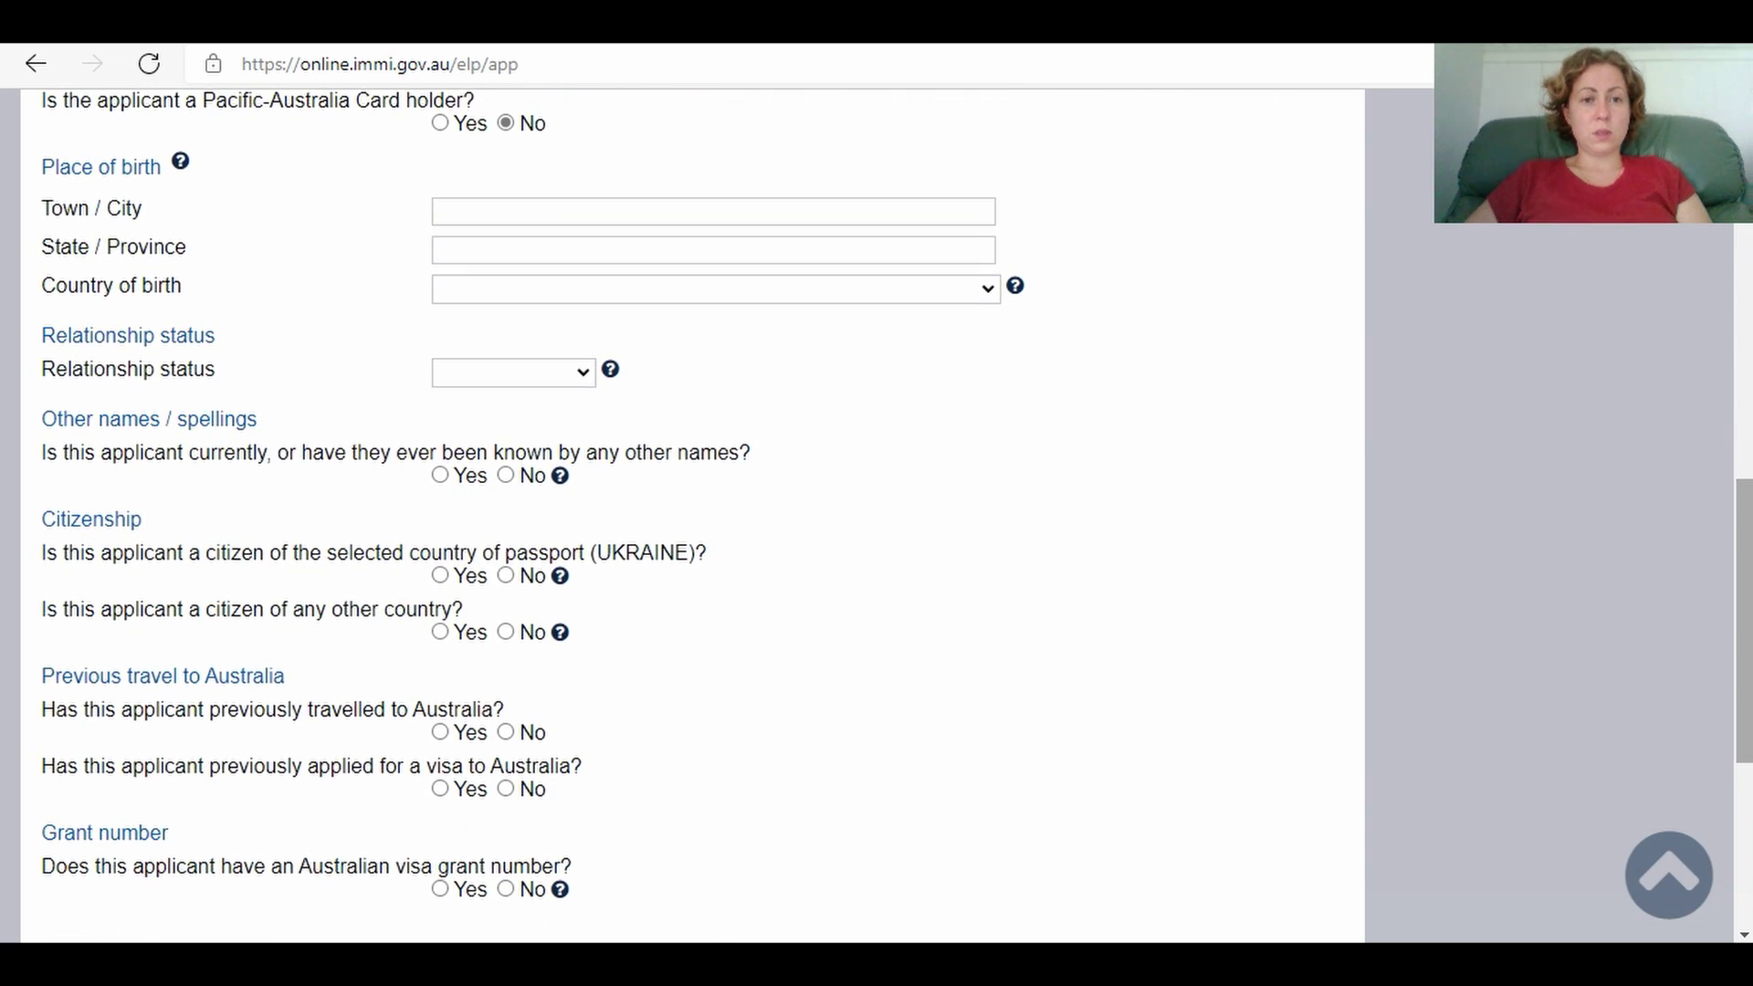
Step: Enter town and state of birth as Kyiv, country of birth UKRAINE, relationship status De Facto
click(551, 215)
text(Kyiv)
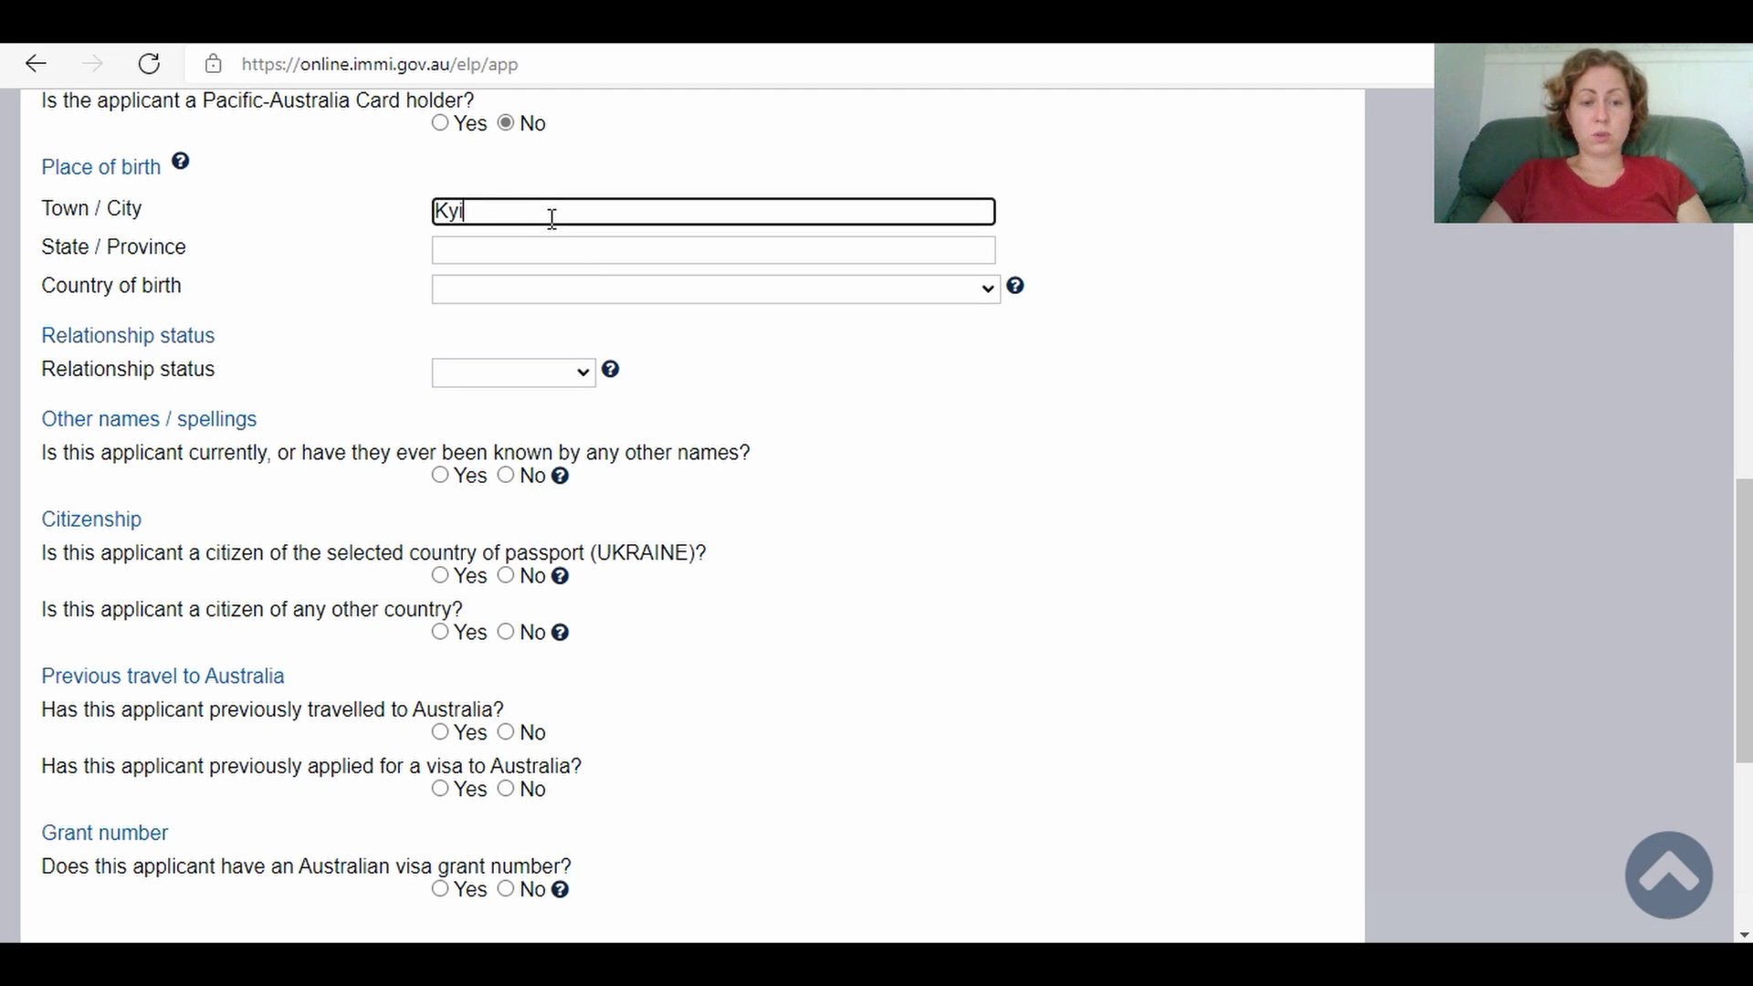
click(551, 251)
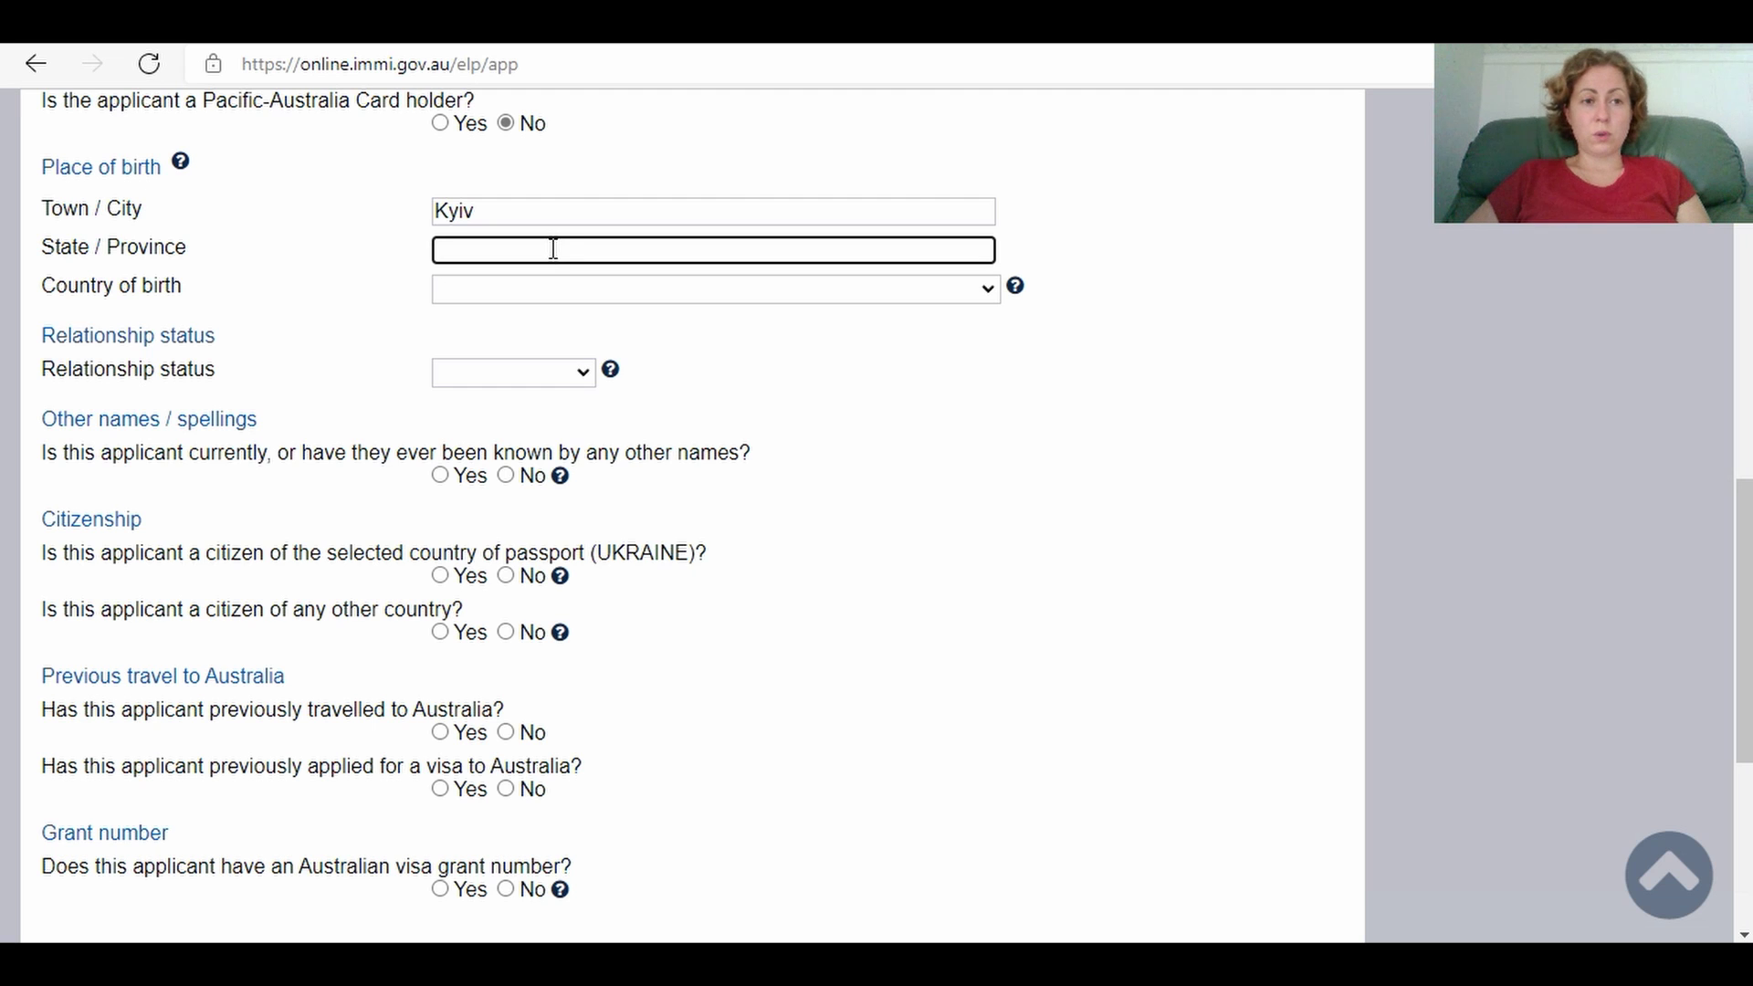
text(Kyiv)
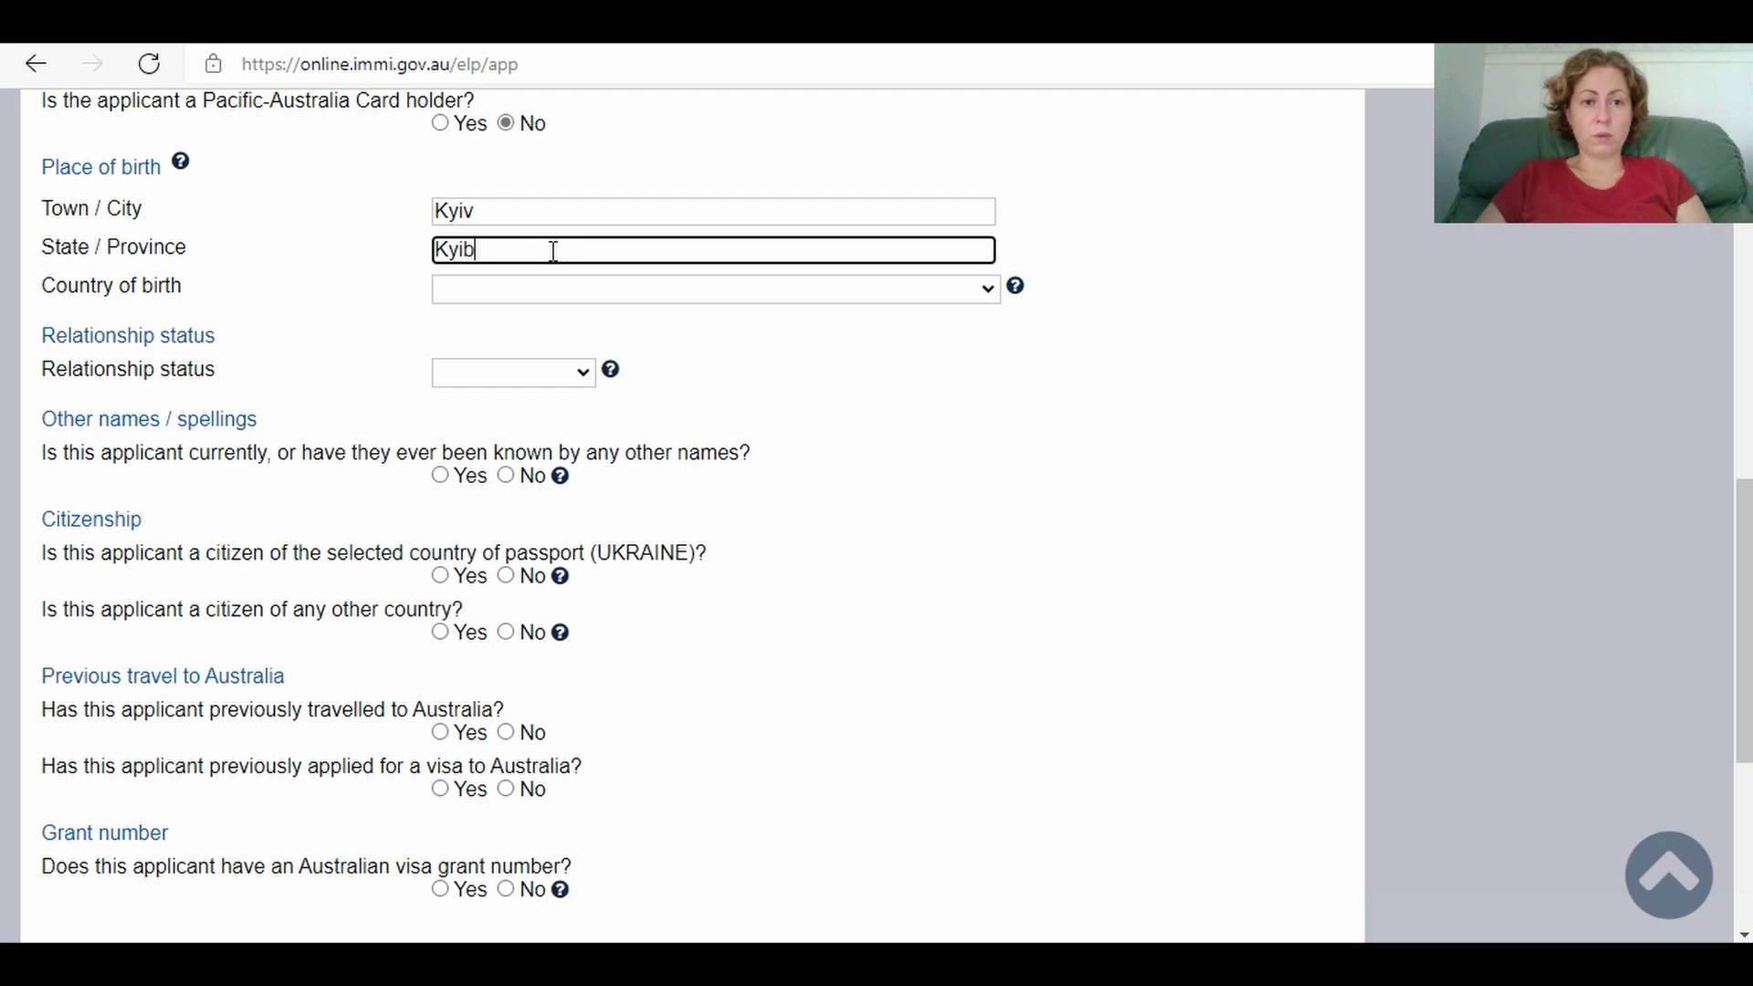
click(537, 290)
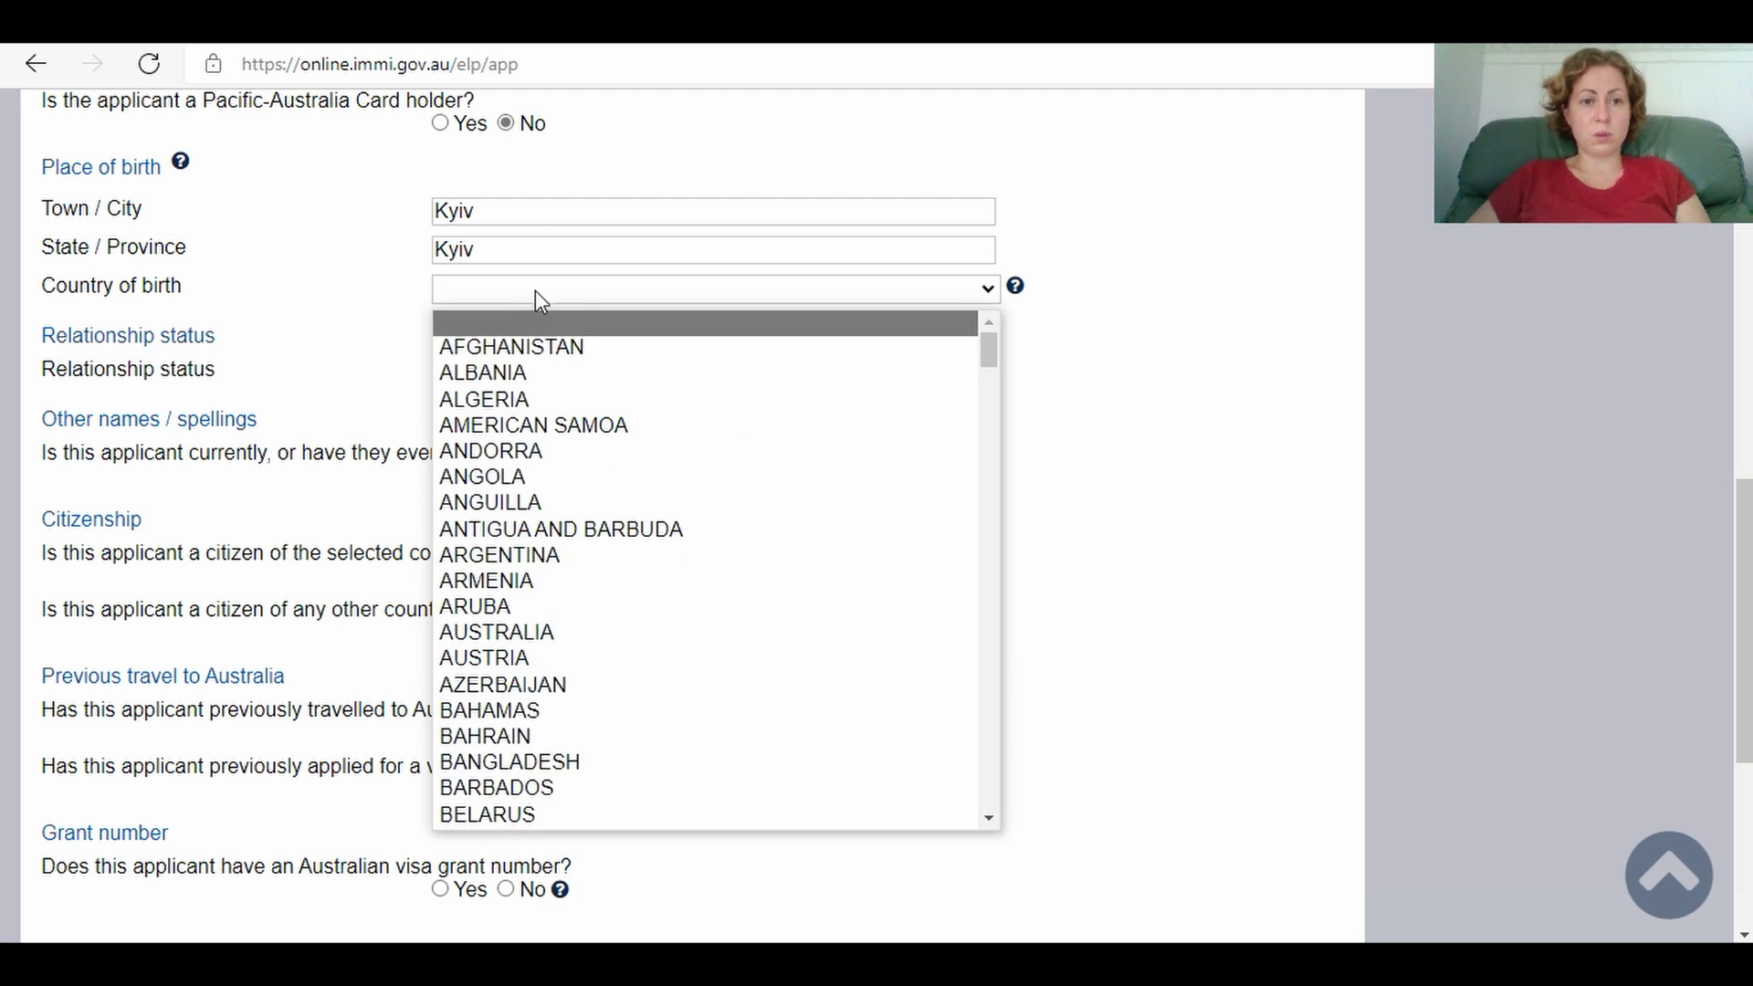
drag(991, 354, 1044, 872)
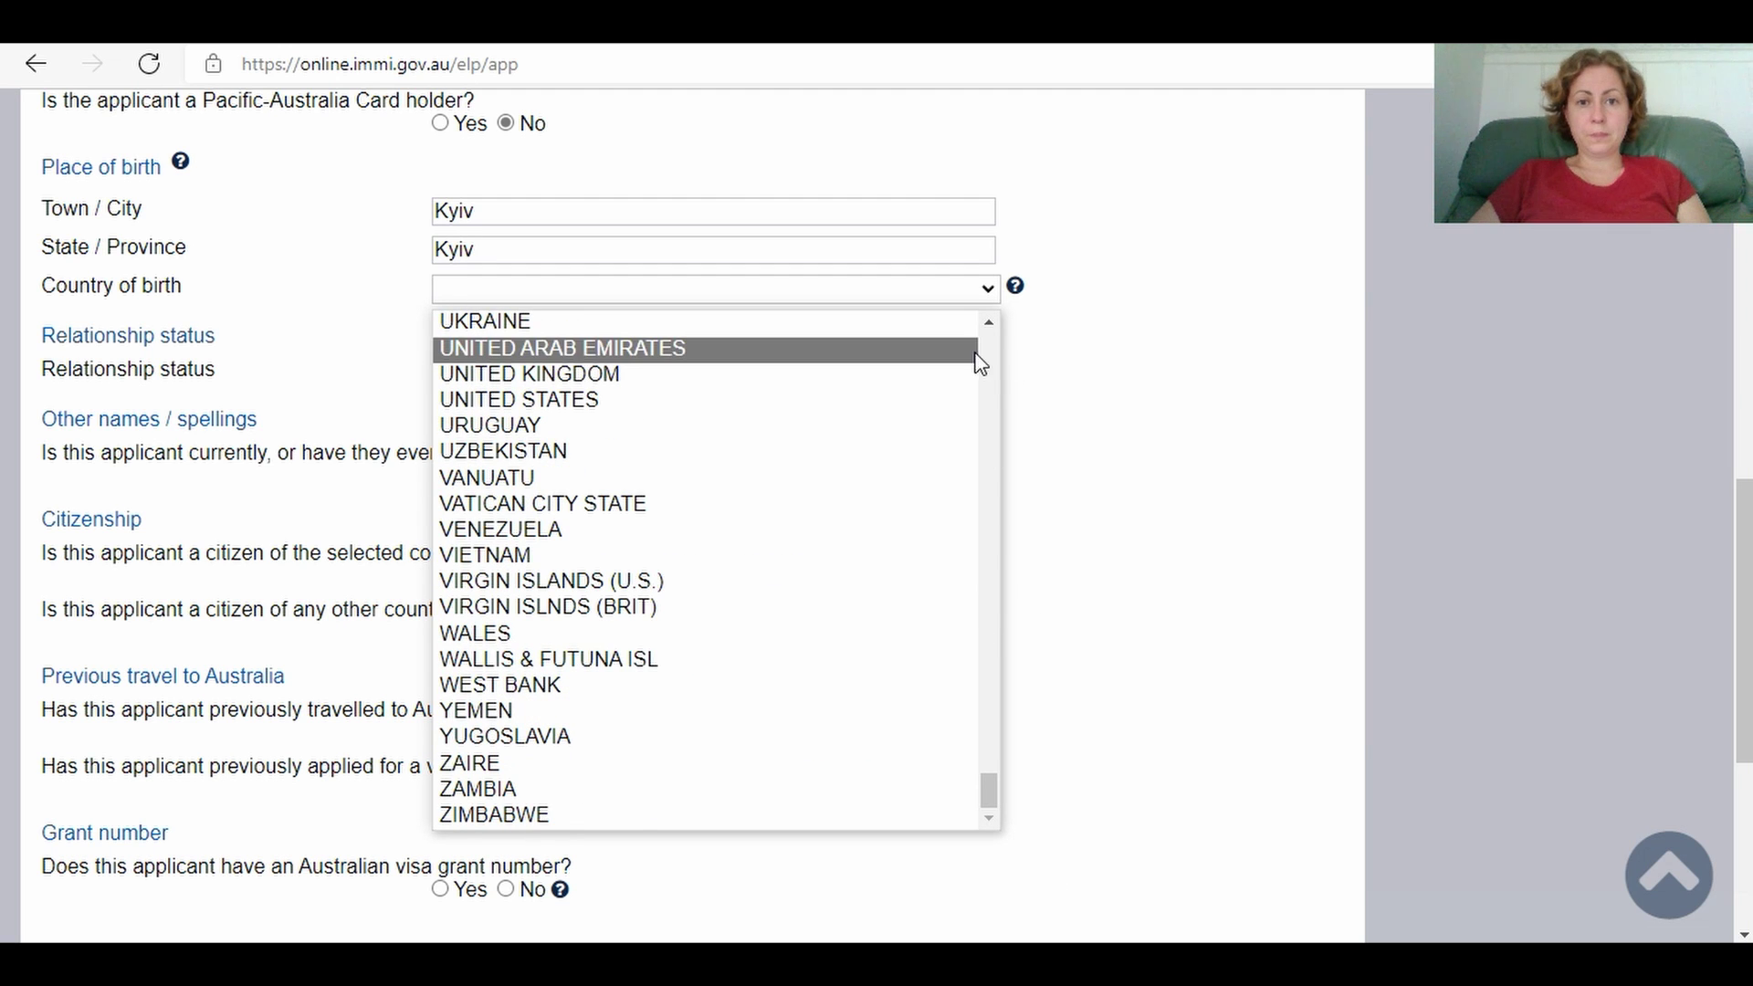
click(936, 333)
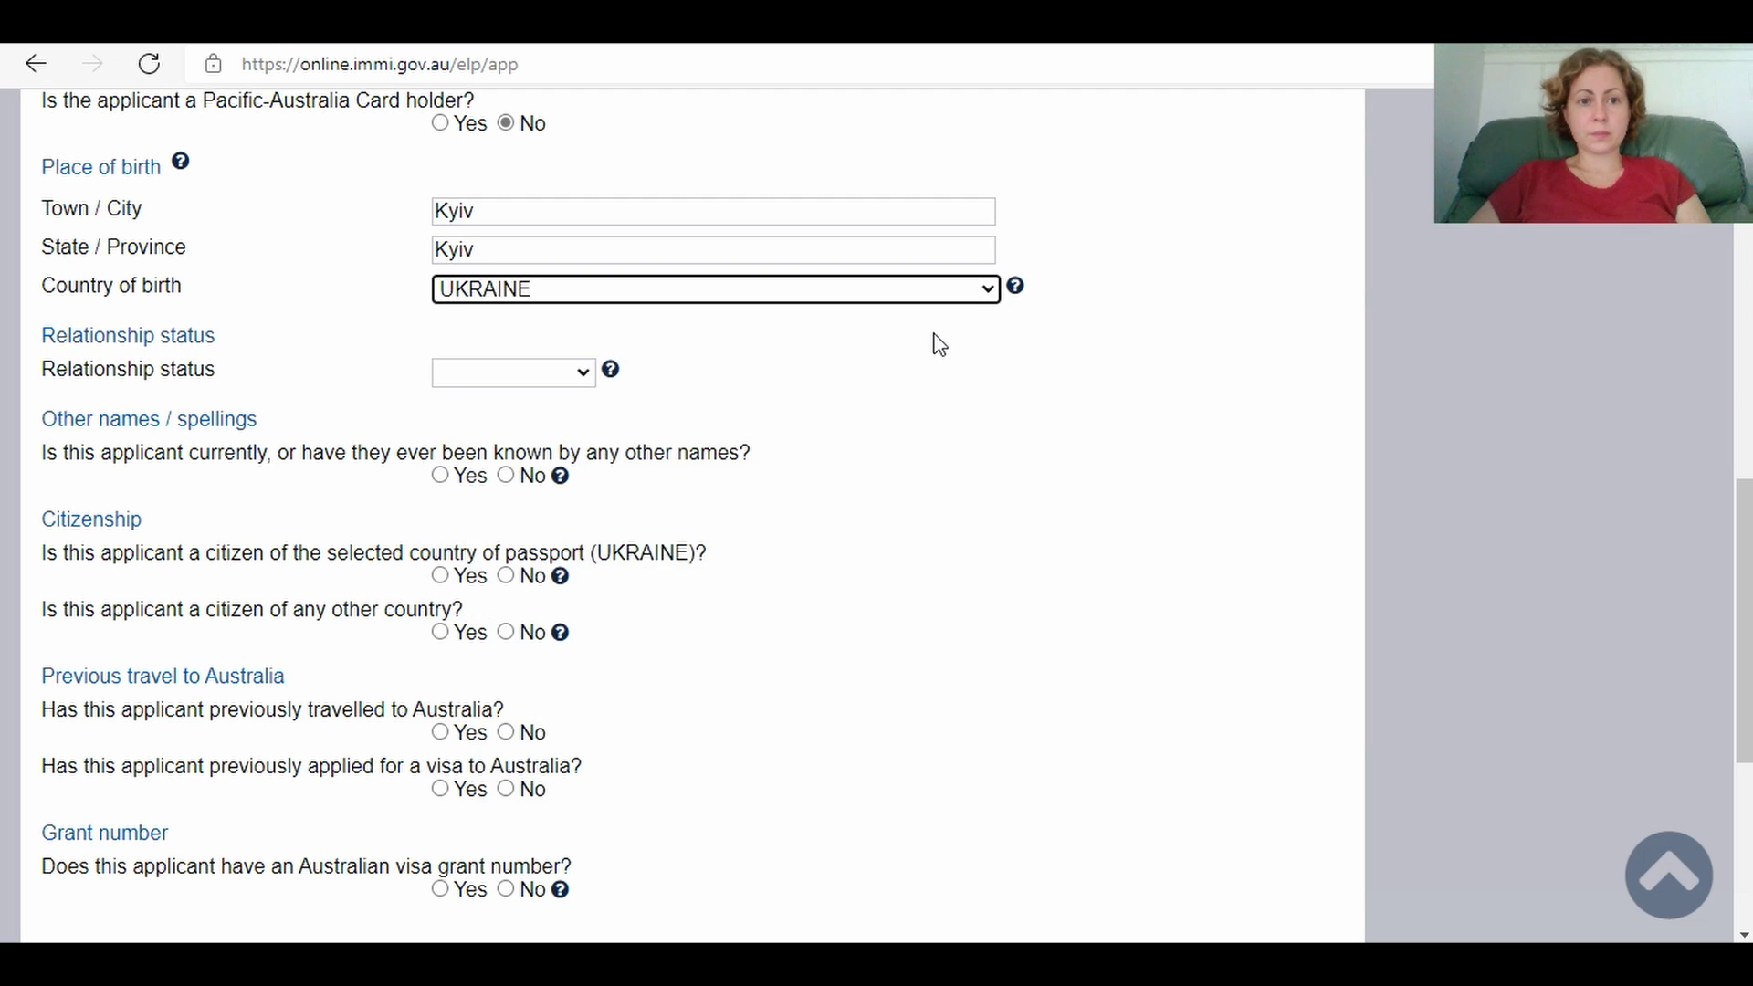
click(498, 374)
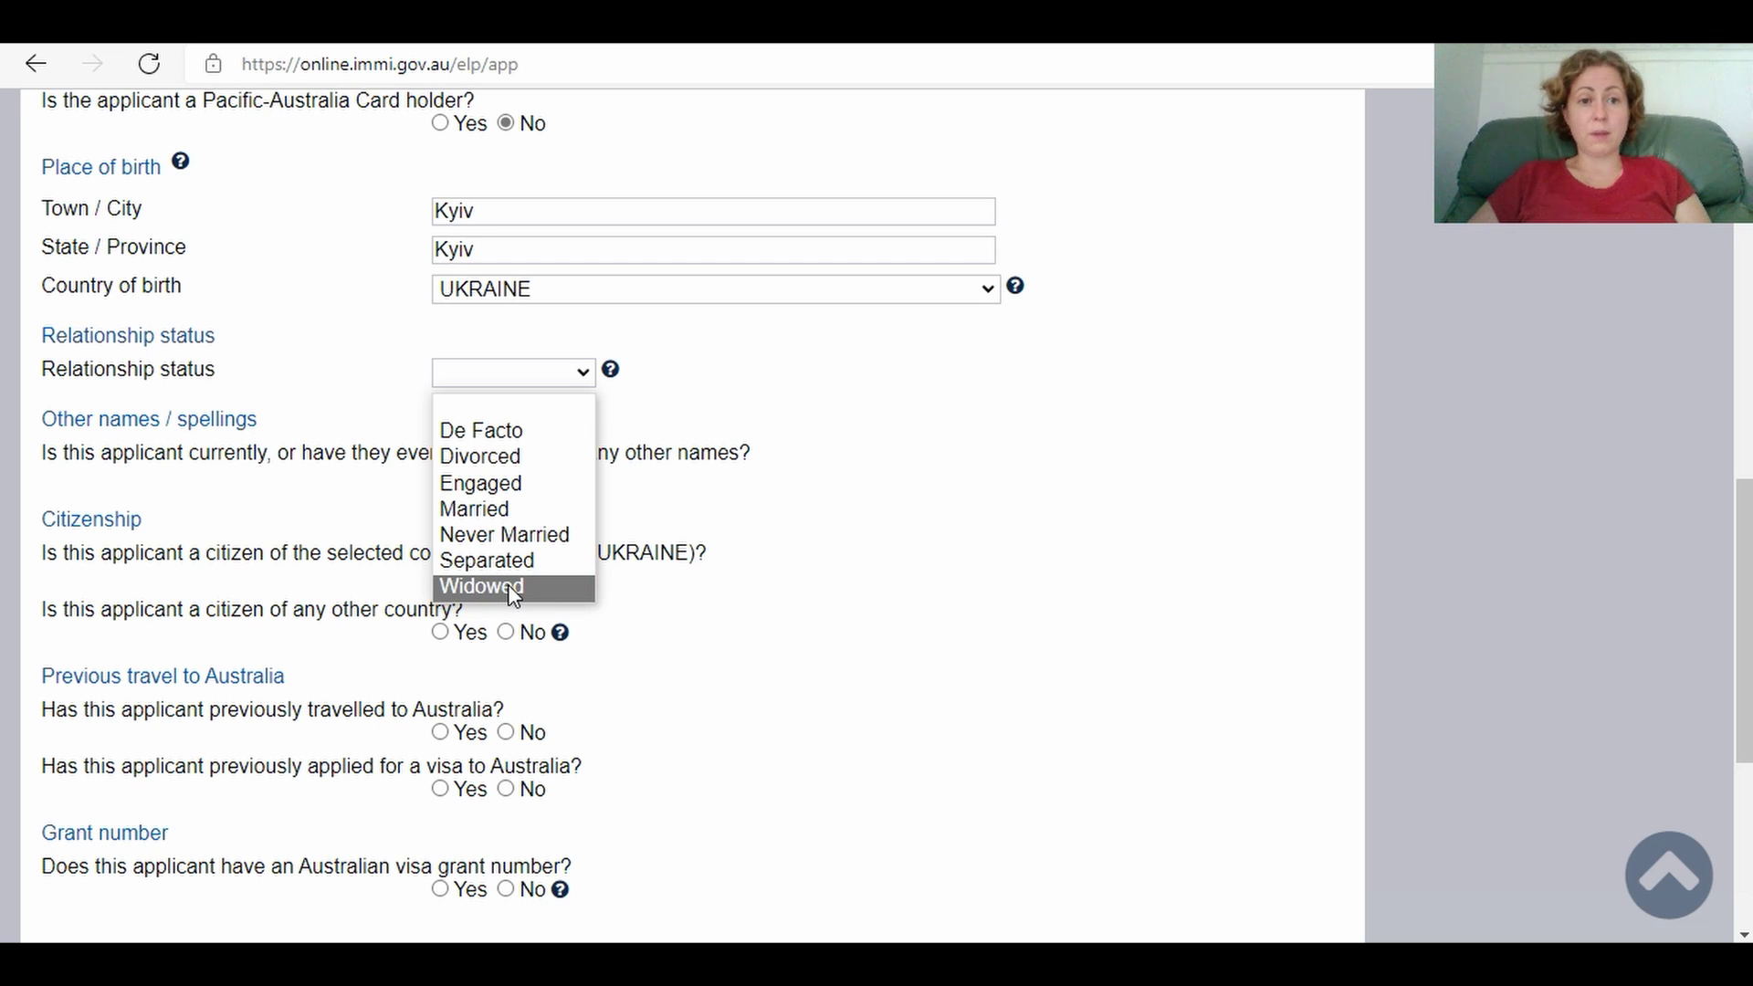
key(Escape)
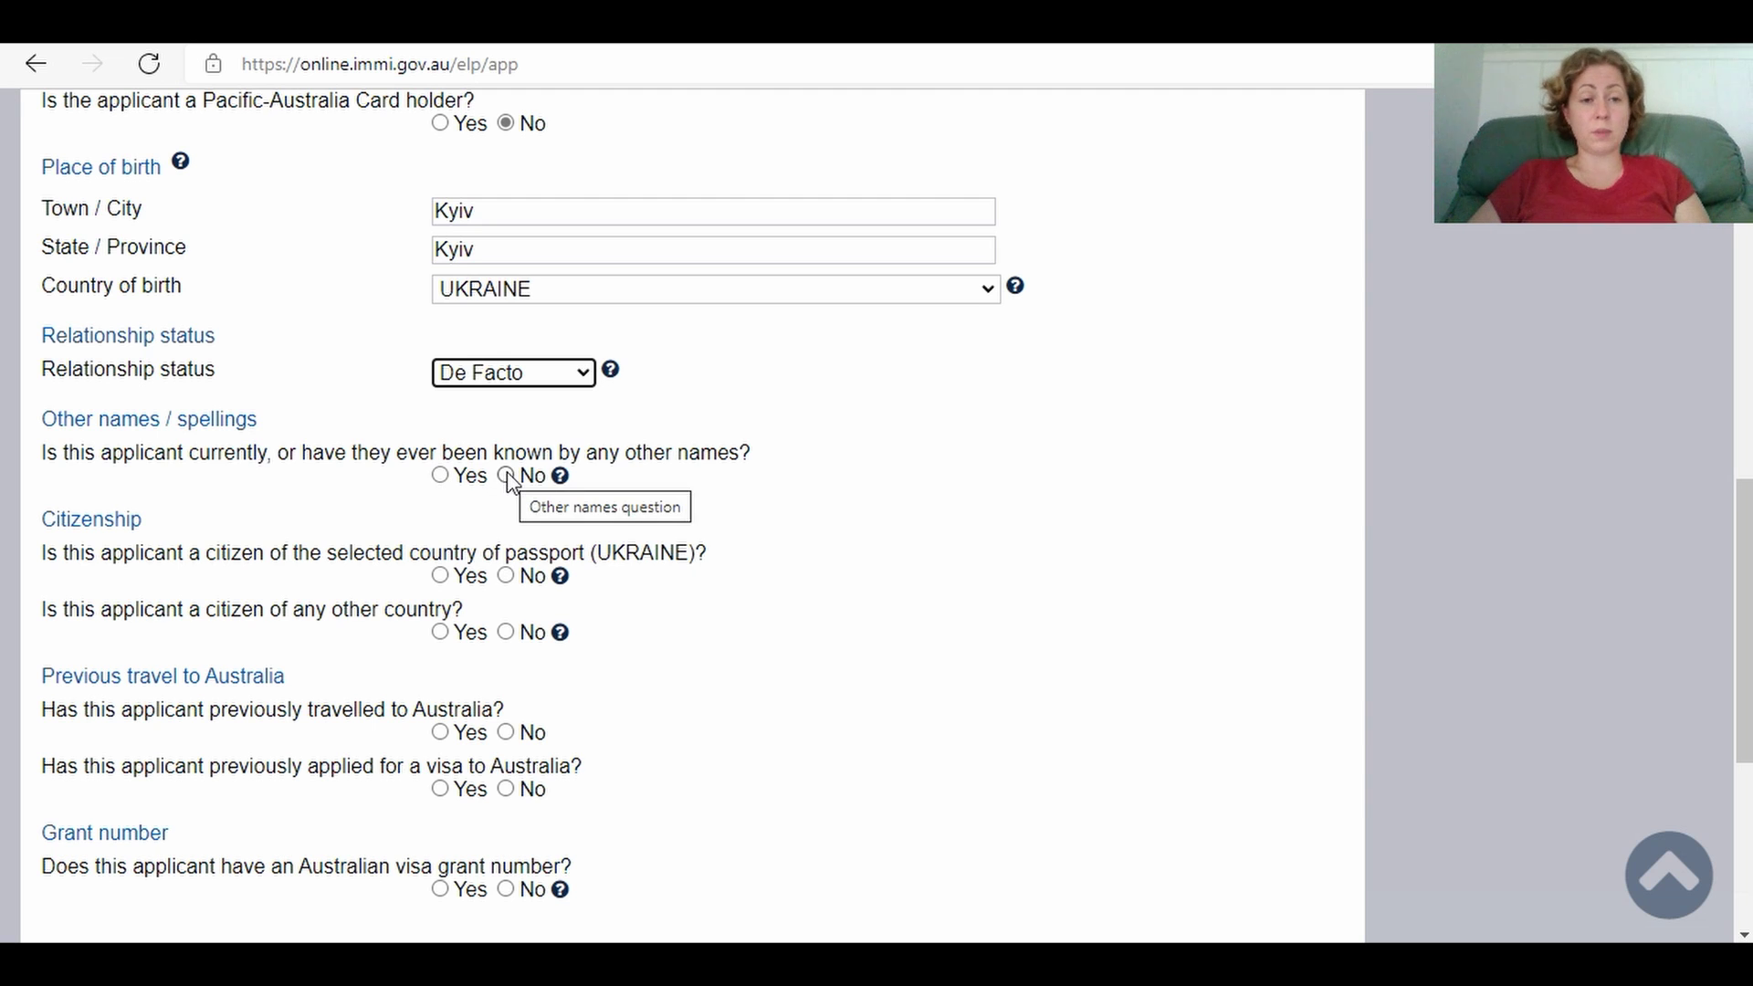
Step: Answer Yes to other names and add the former family and given names with reason Marriage
click(440, 476)
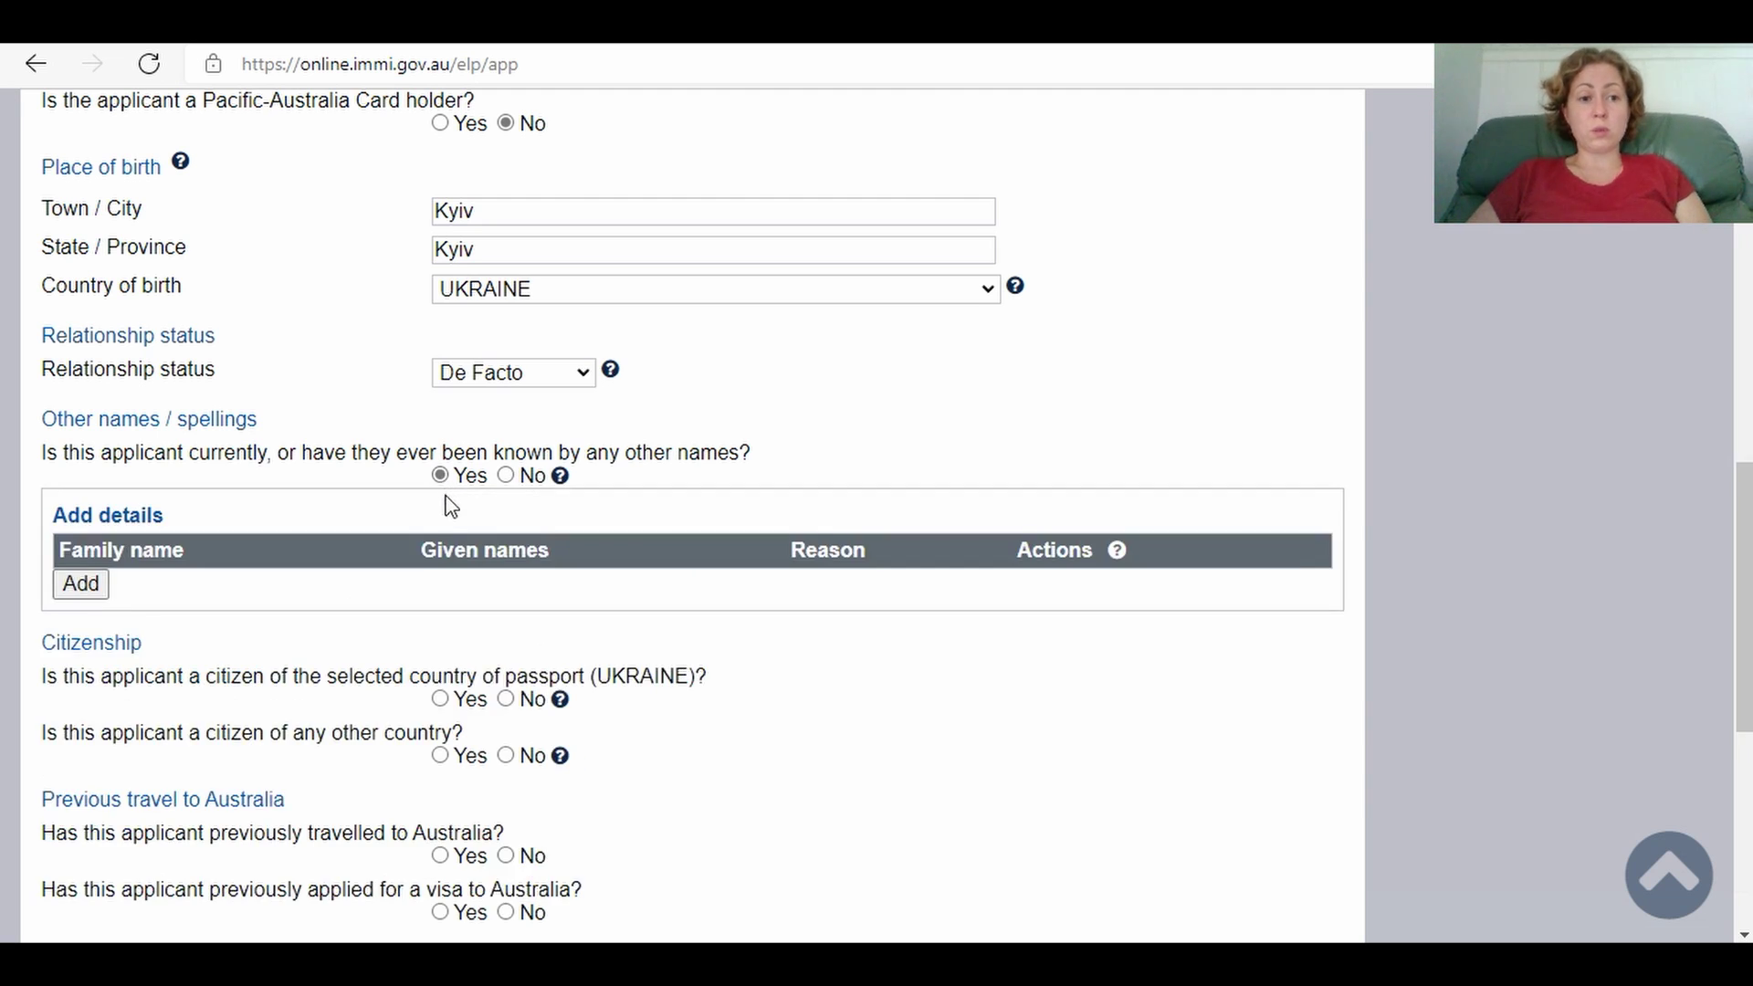
click(94, 596)
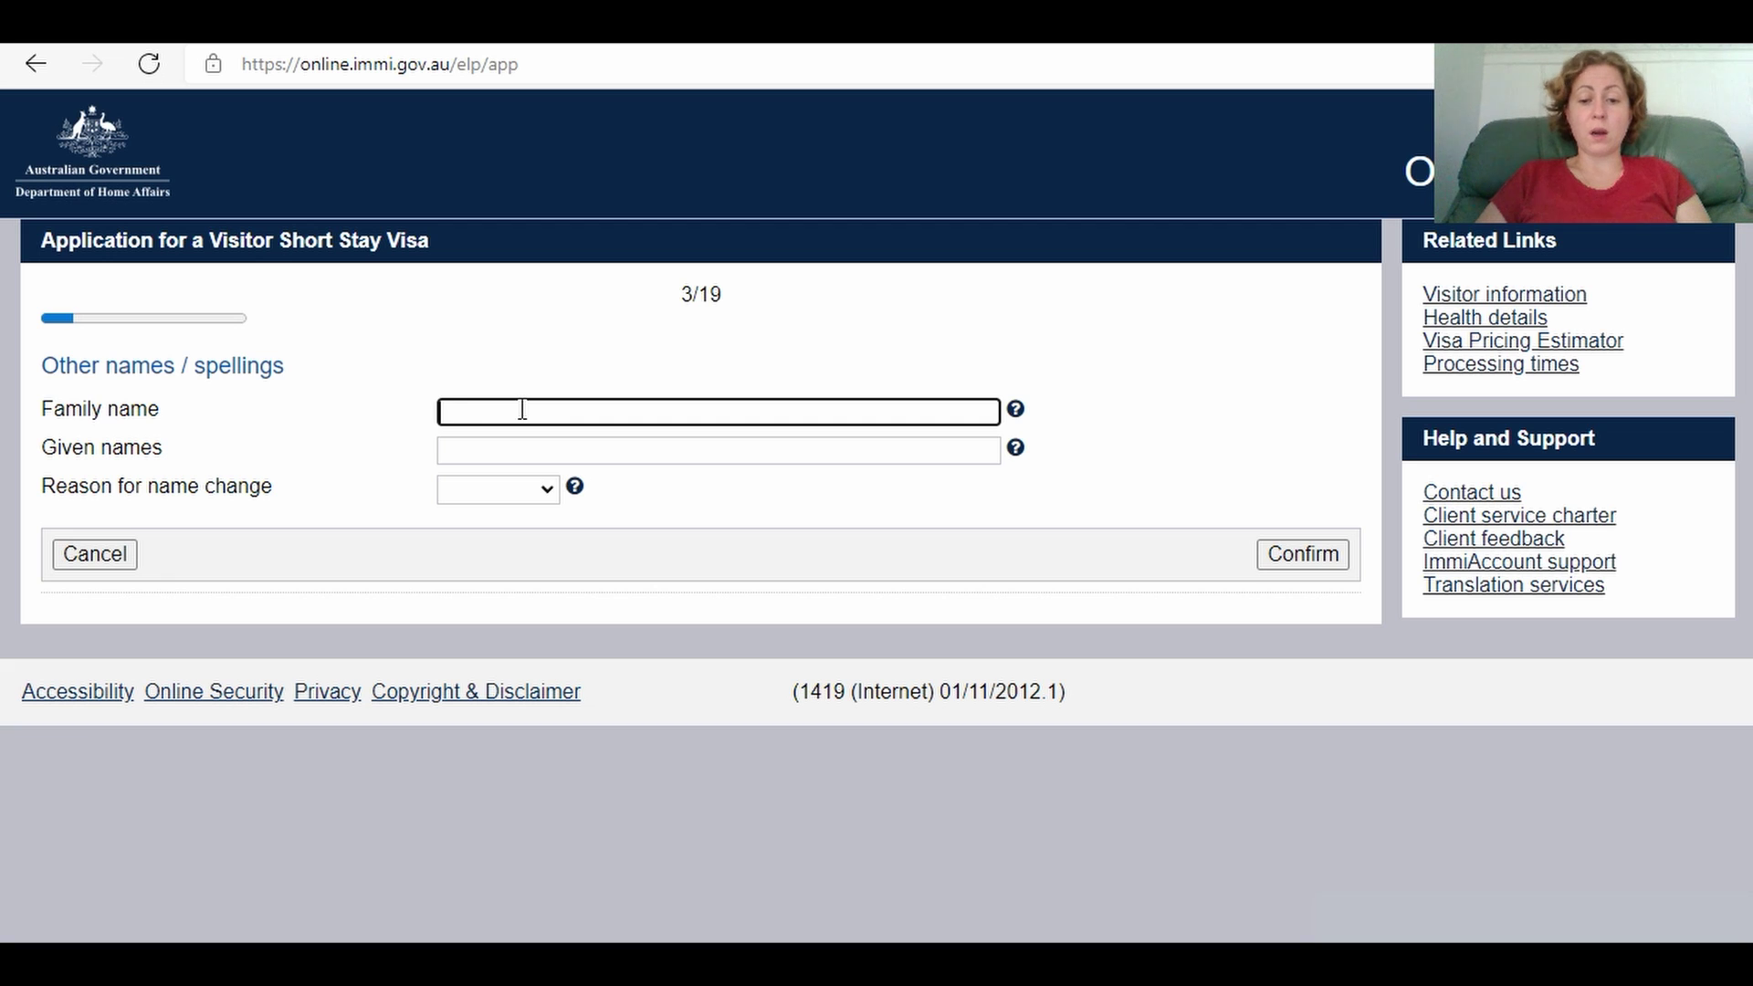
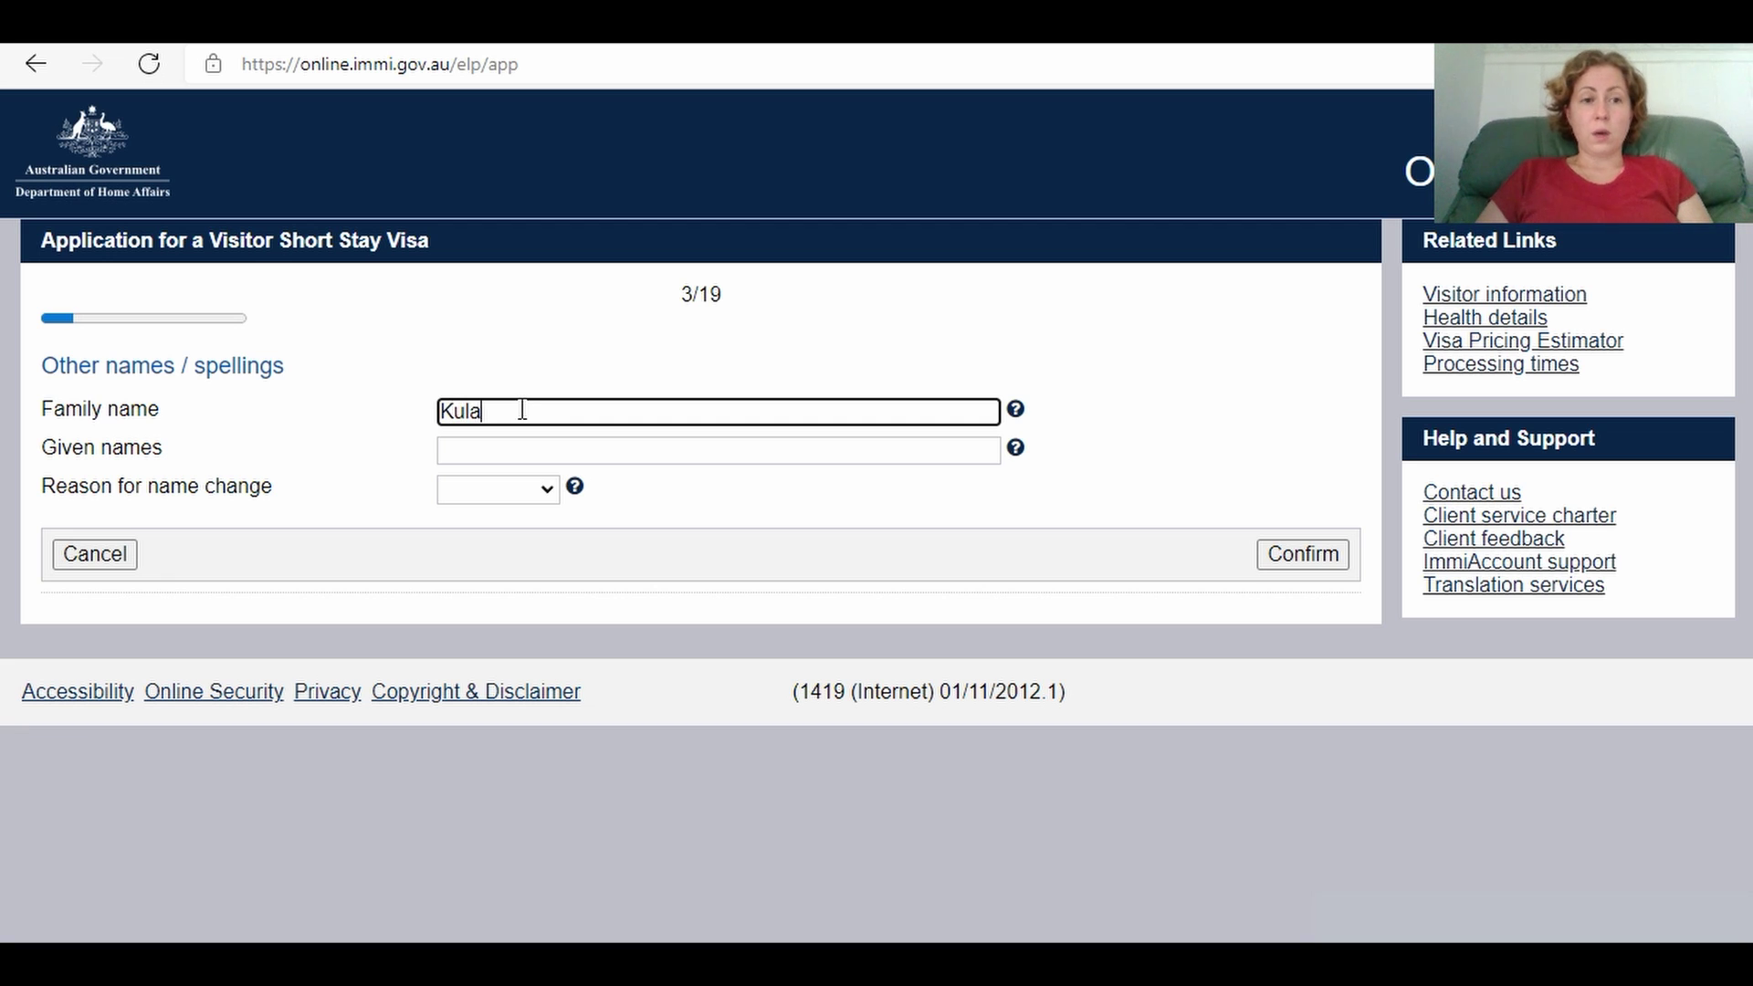
click(510, 446)
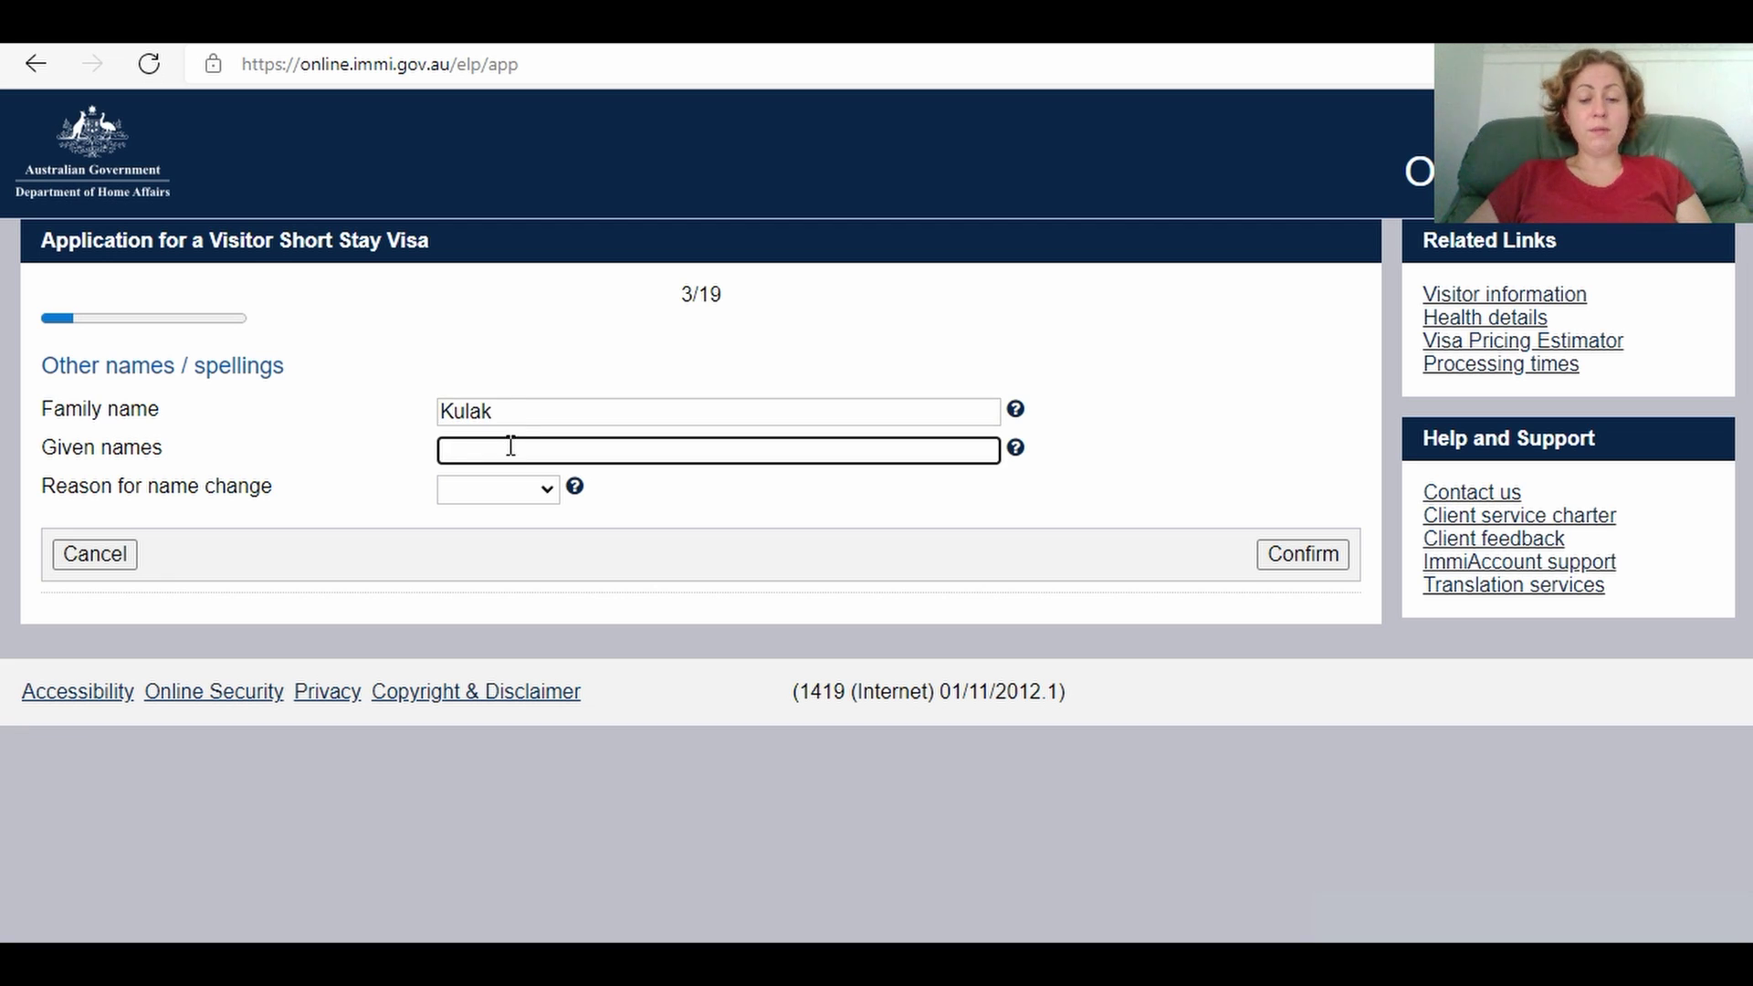
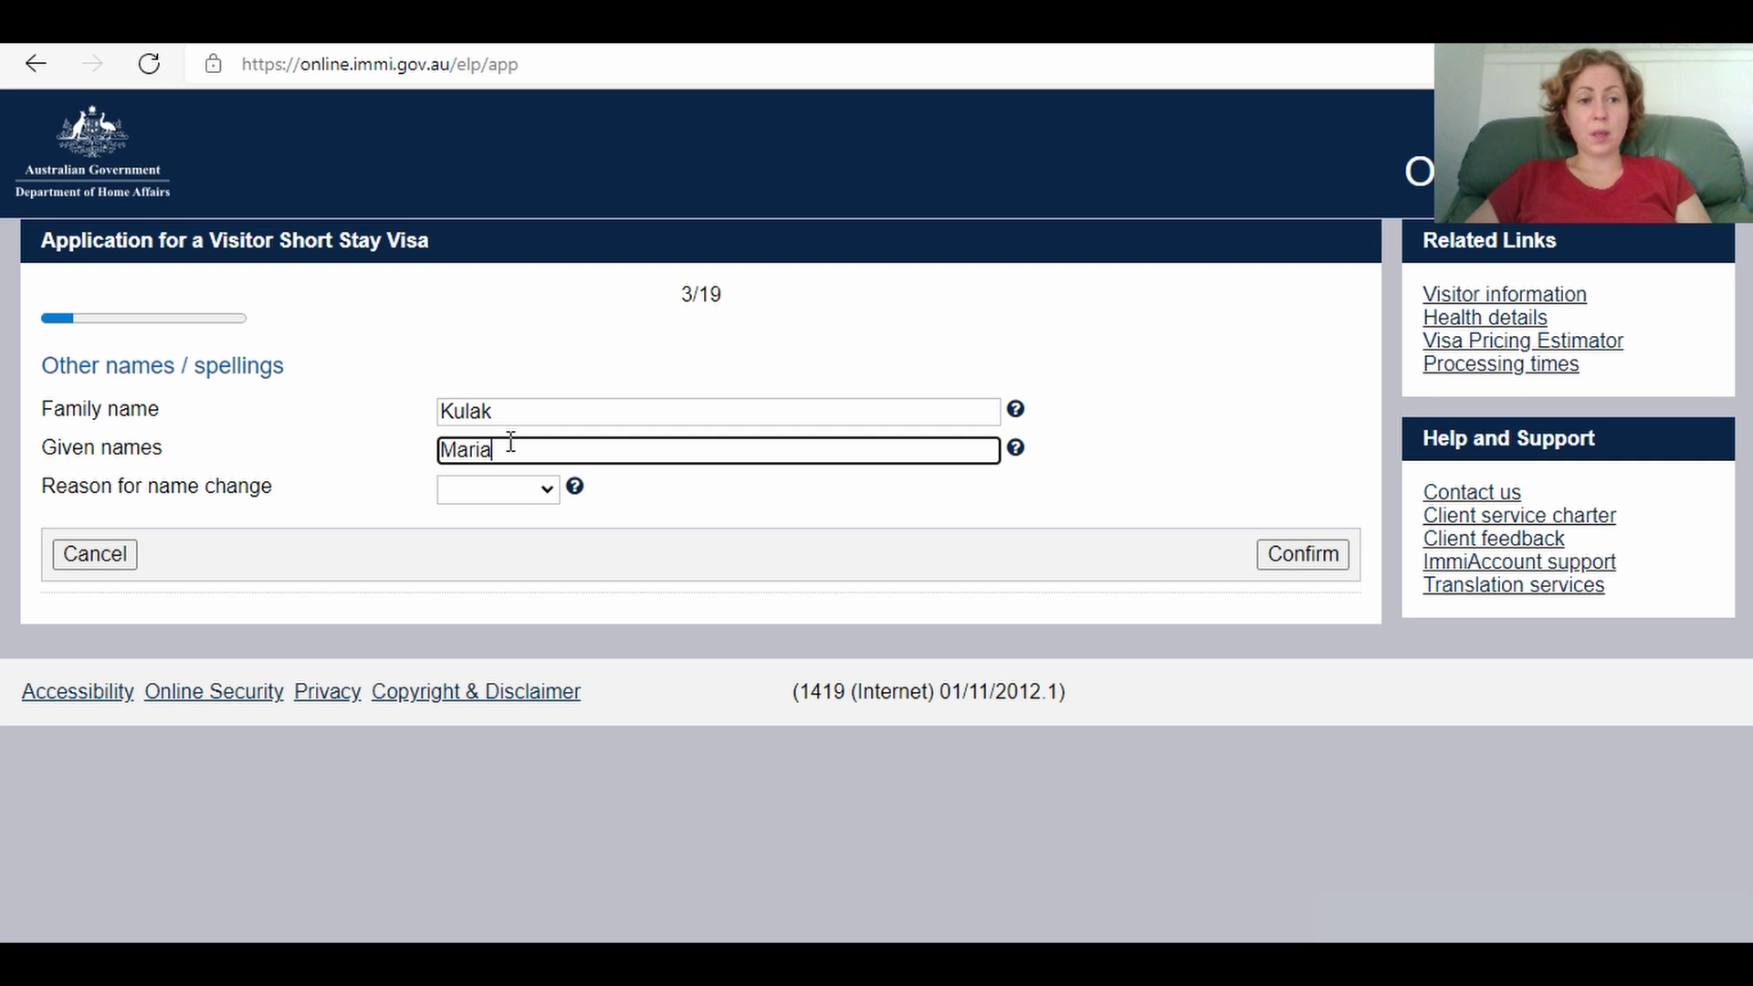
click(509, 490)
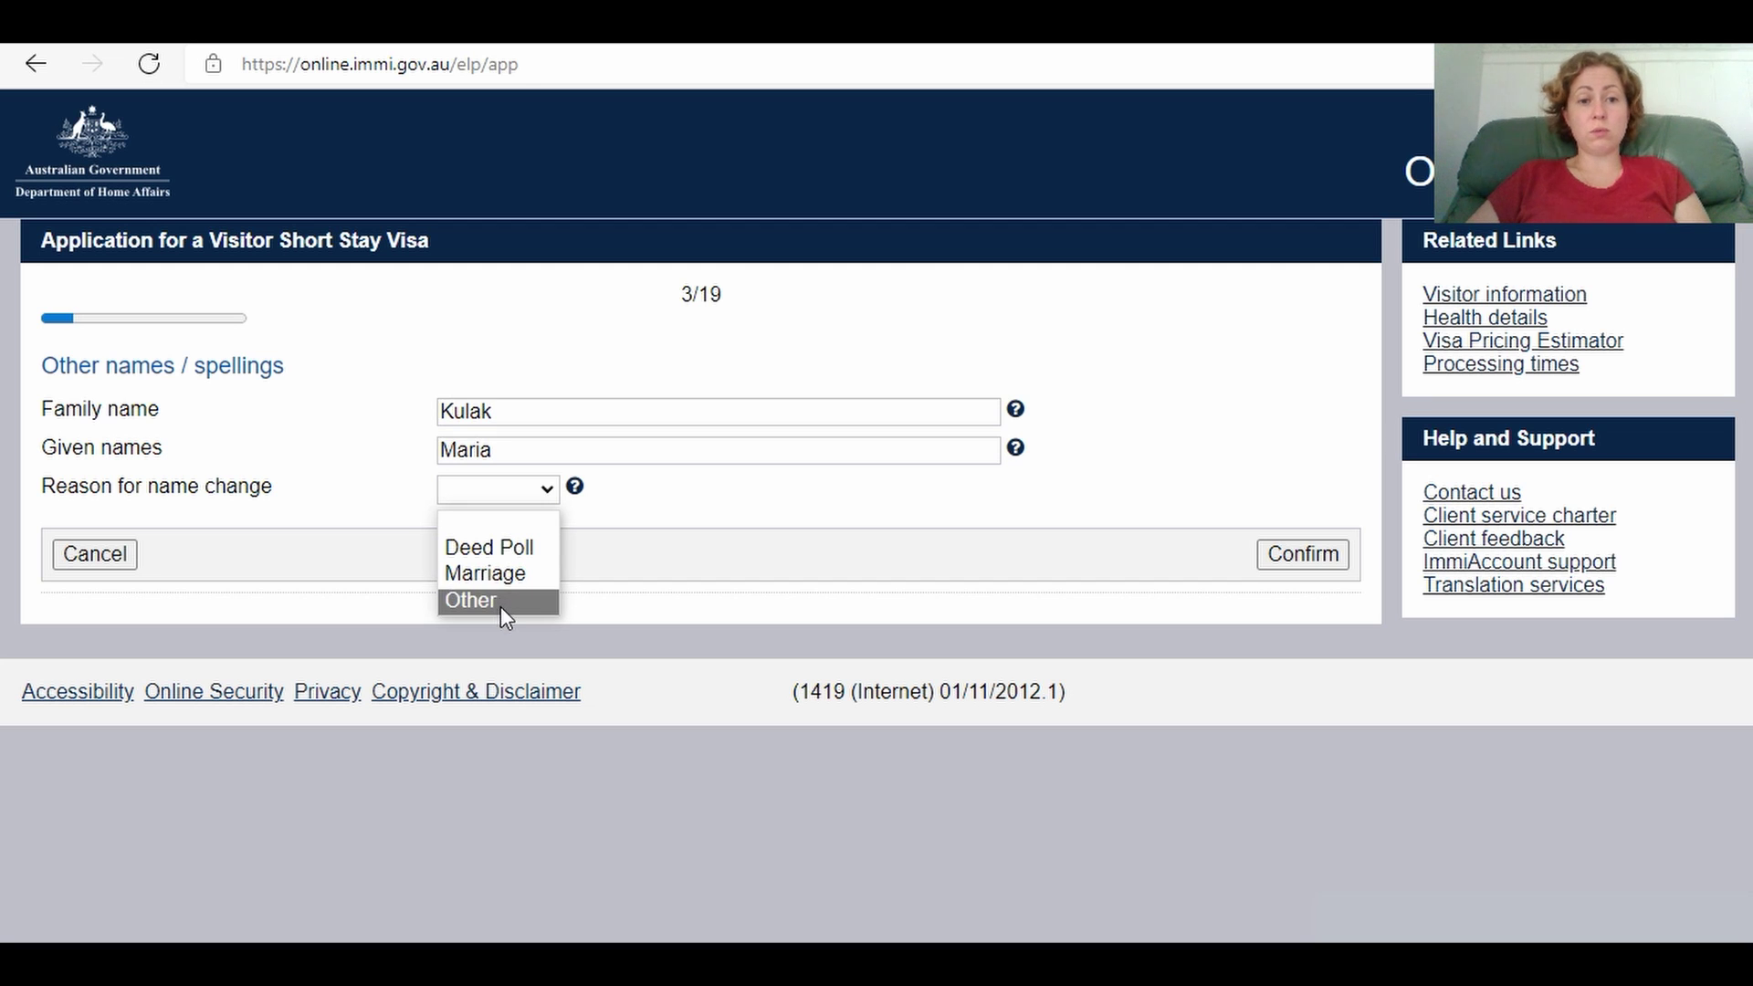
click(494, 580)
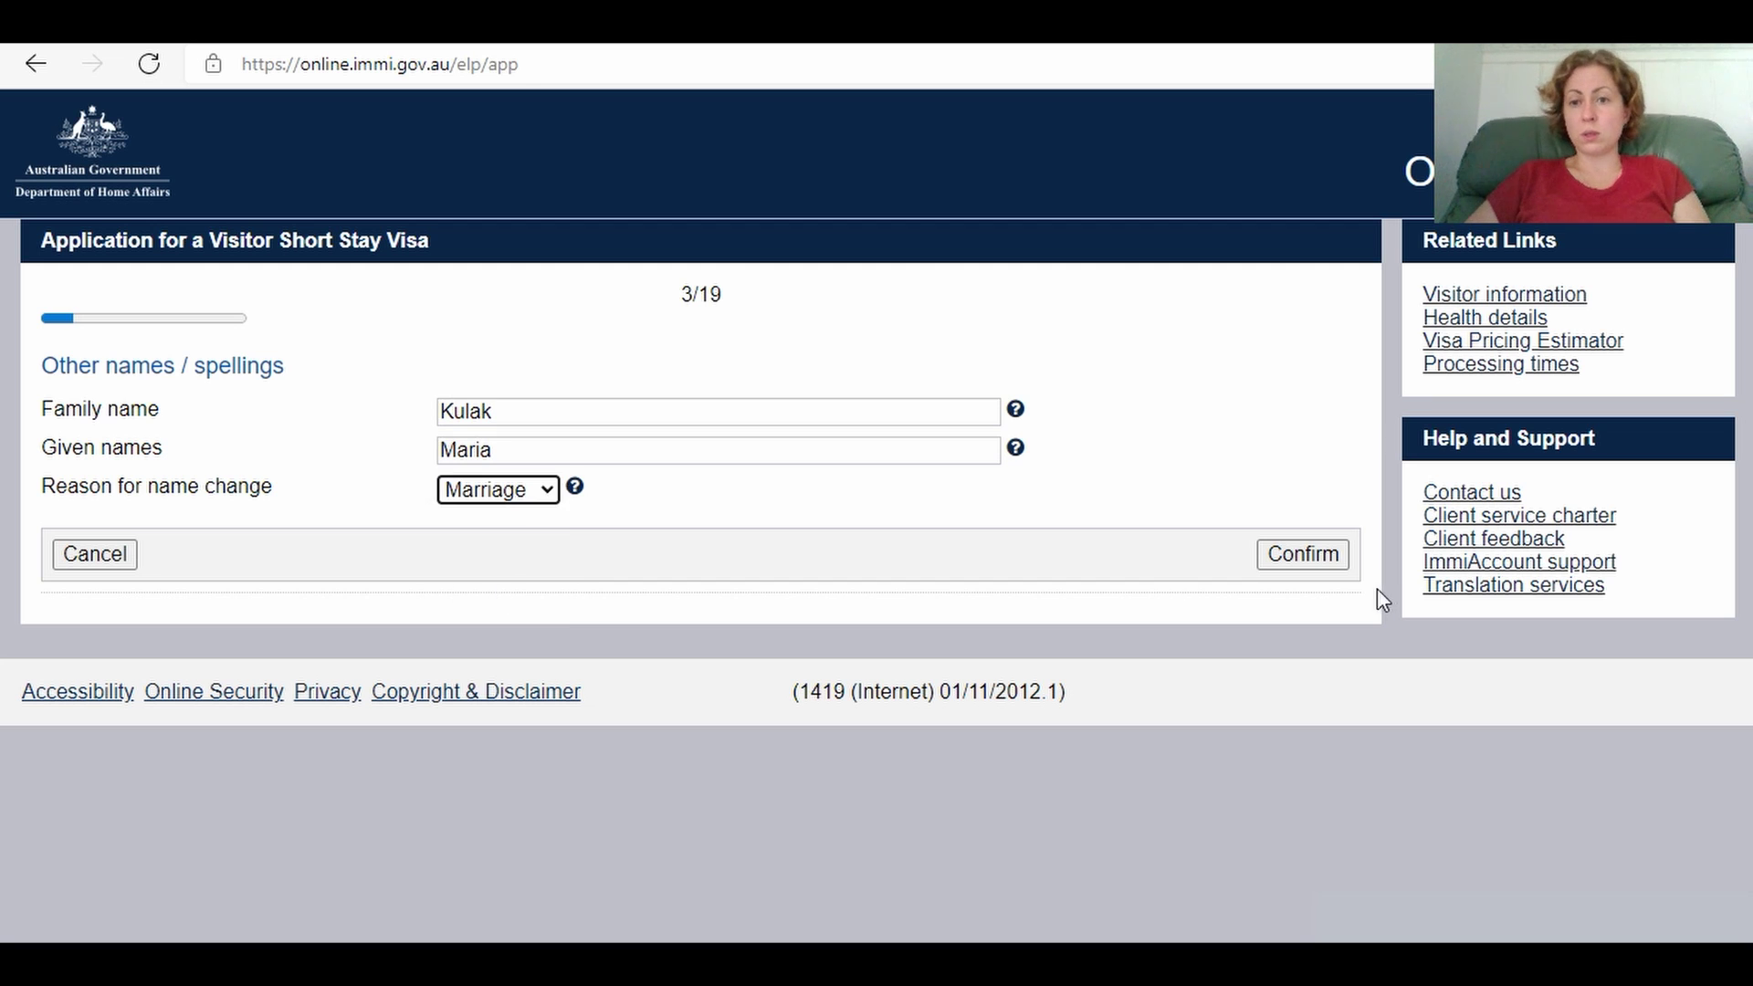
click(1324, 568)
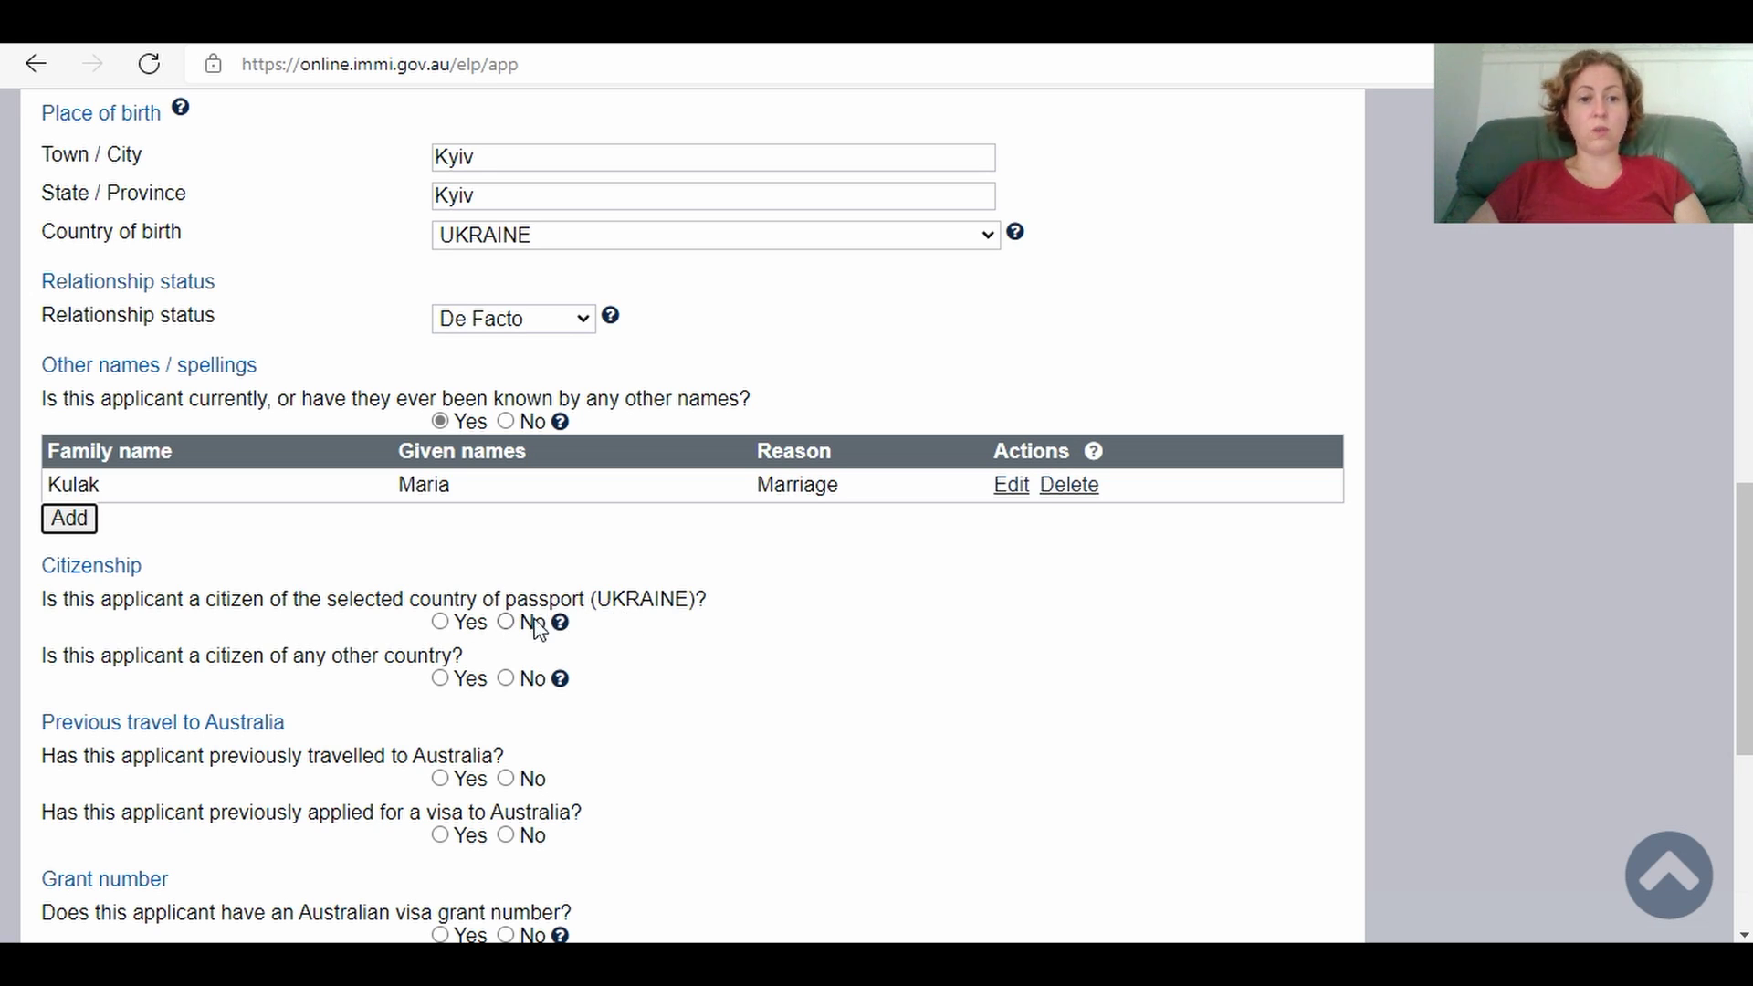
Step: Confirm Ukrainian citizenship and answer No to holding any other citizenship
click(441, 624)
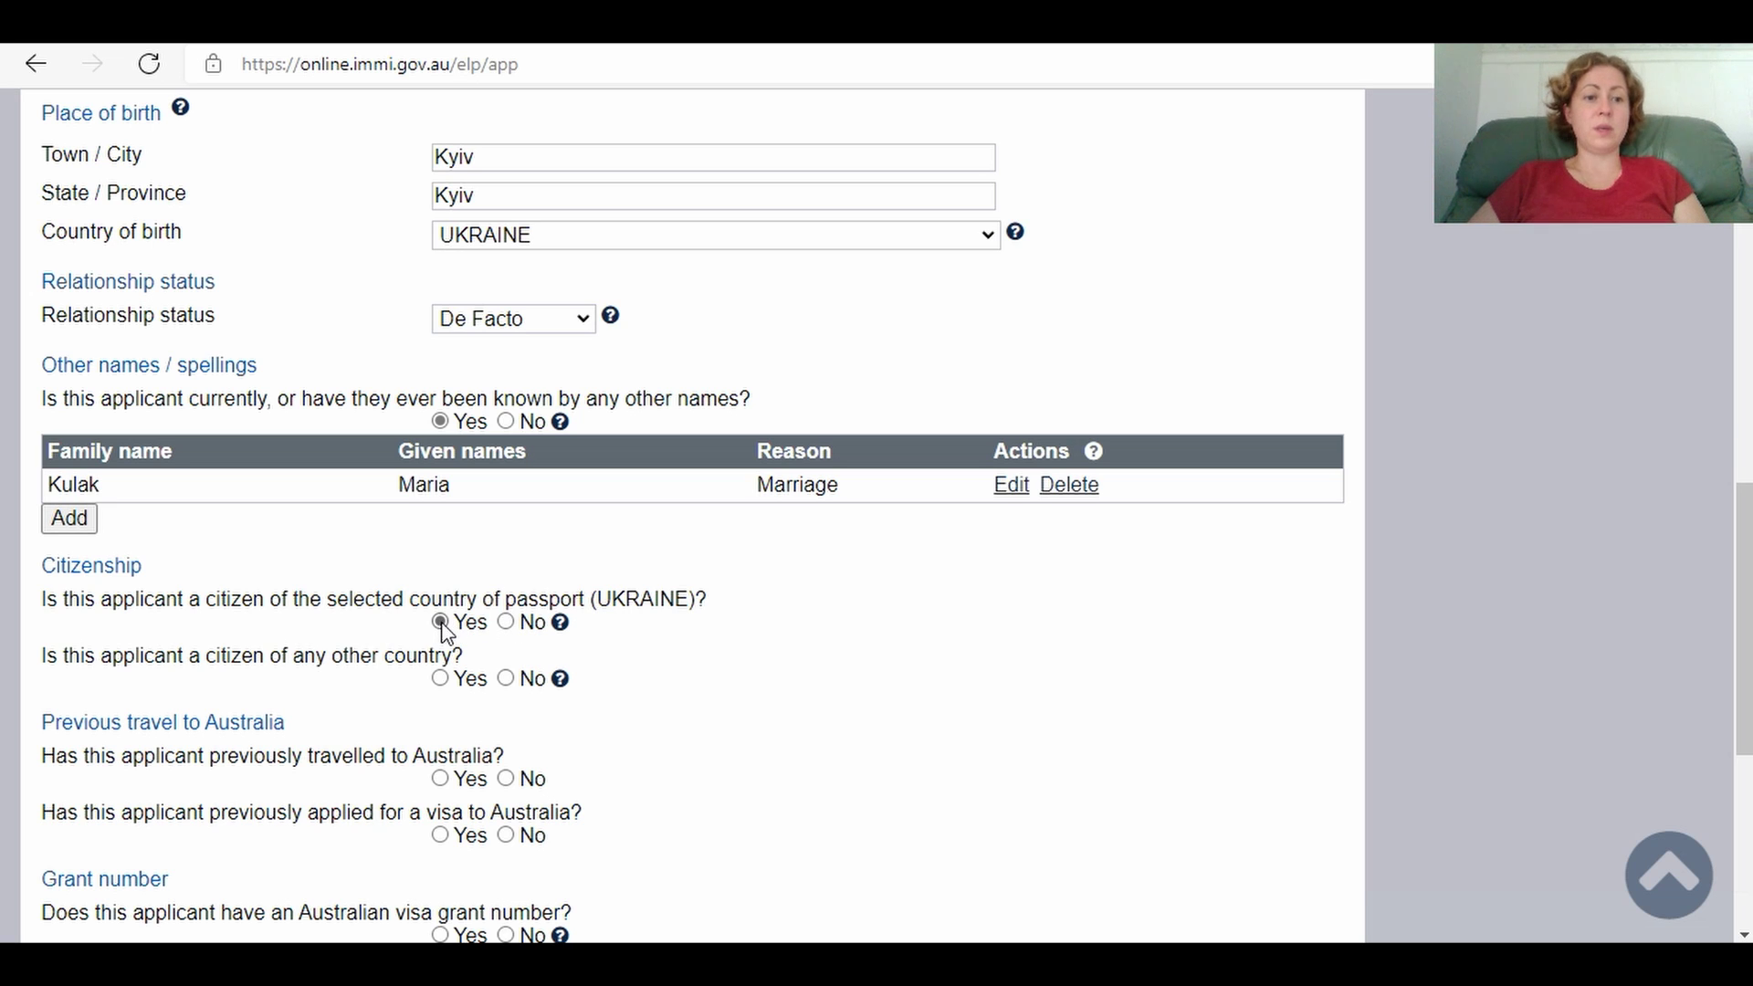
click(514, 683)
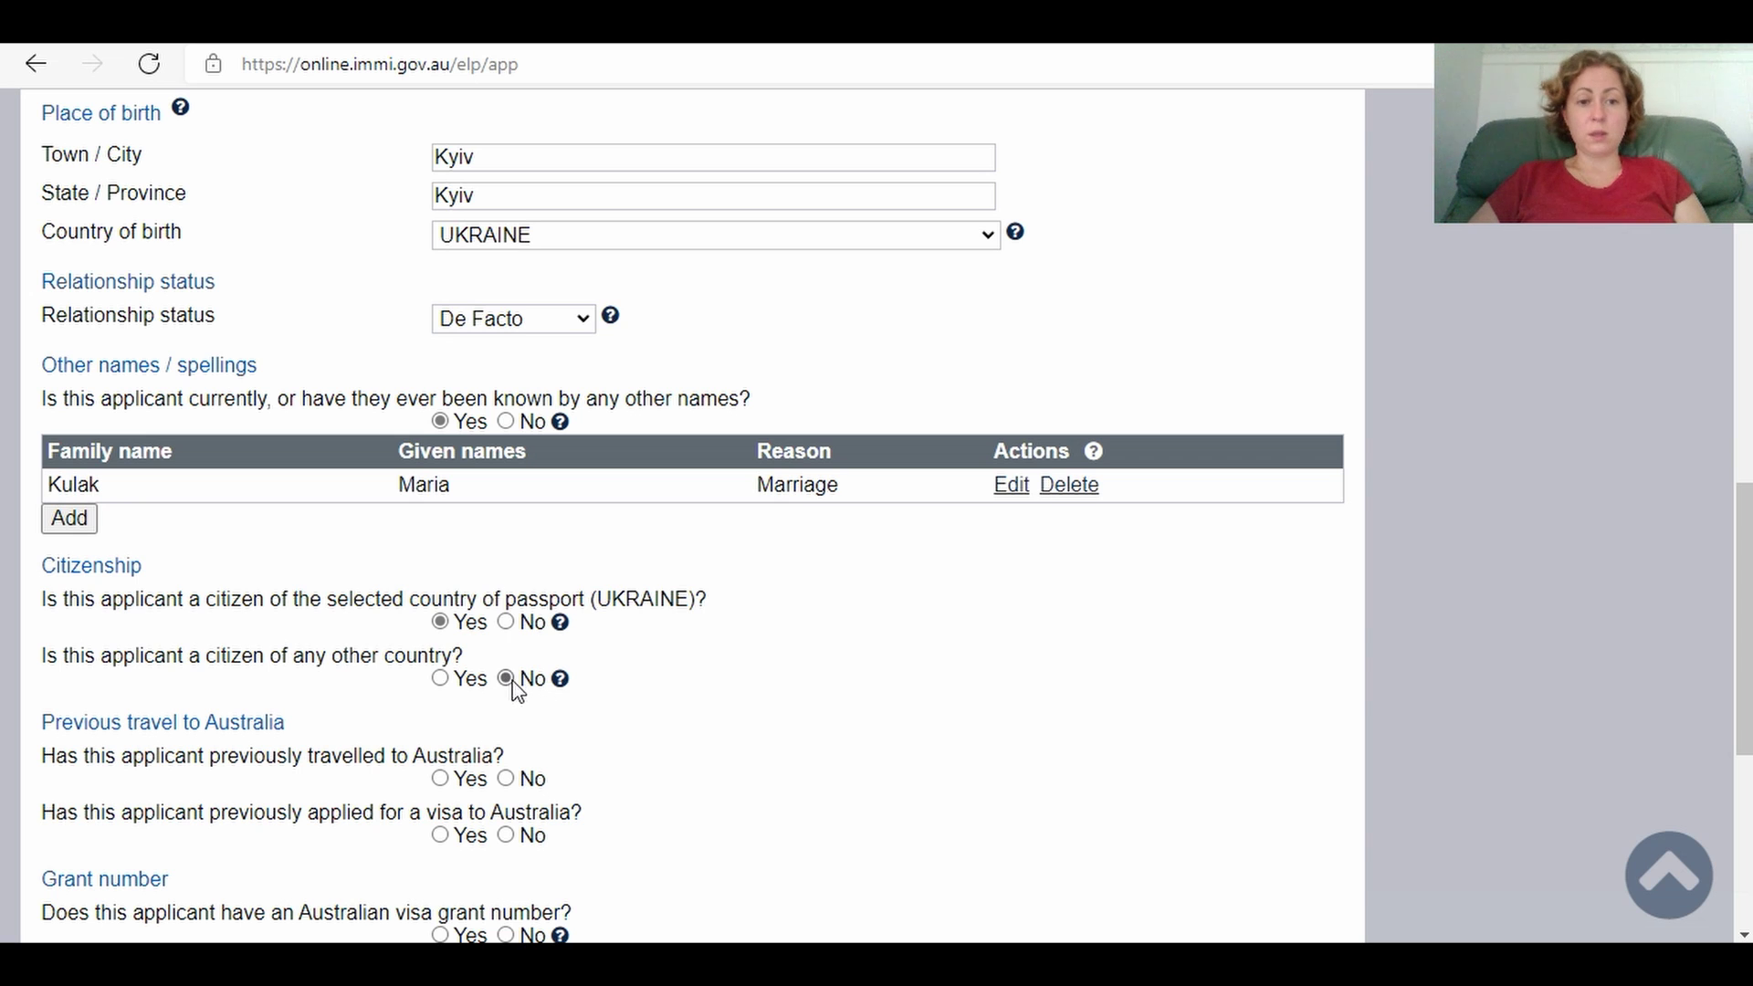
drag(1743, 547, 1743, 612)
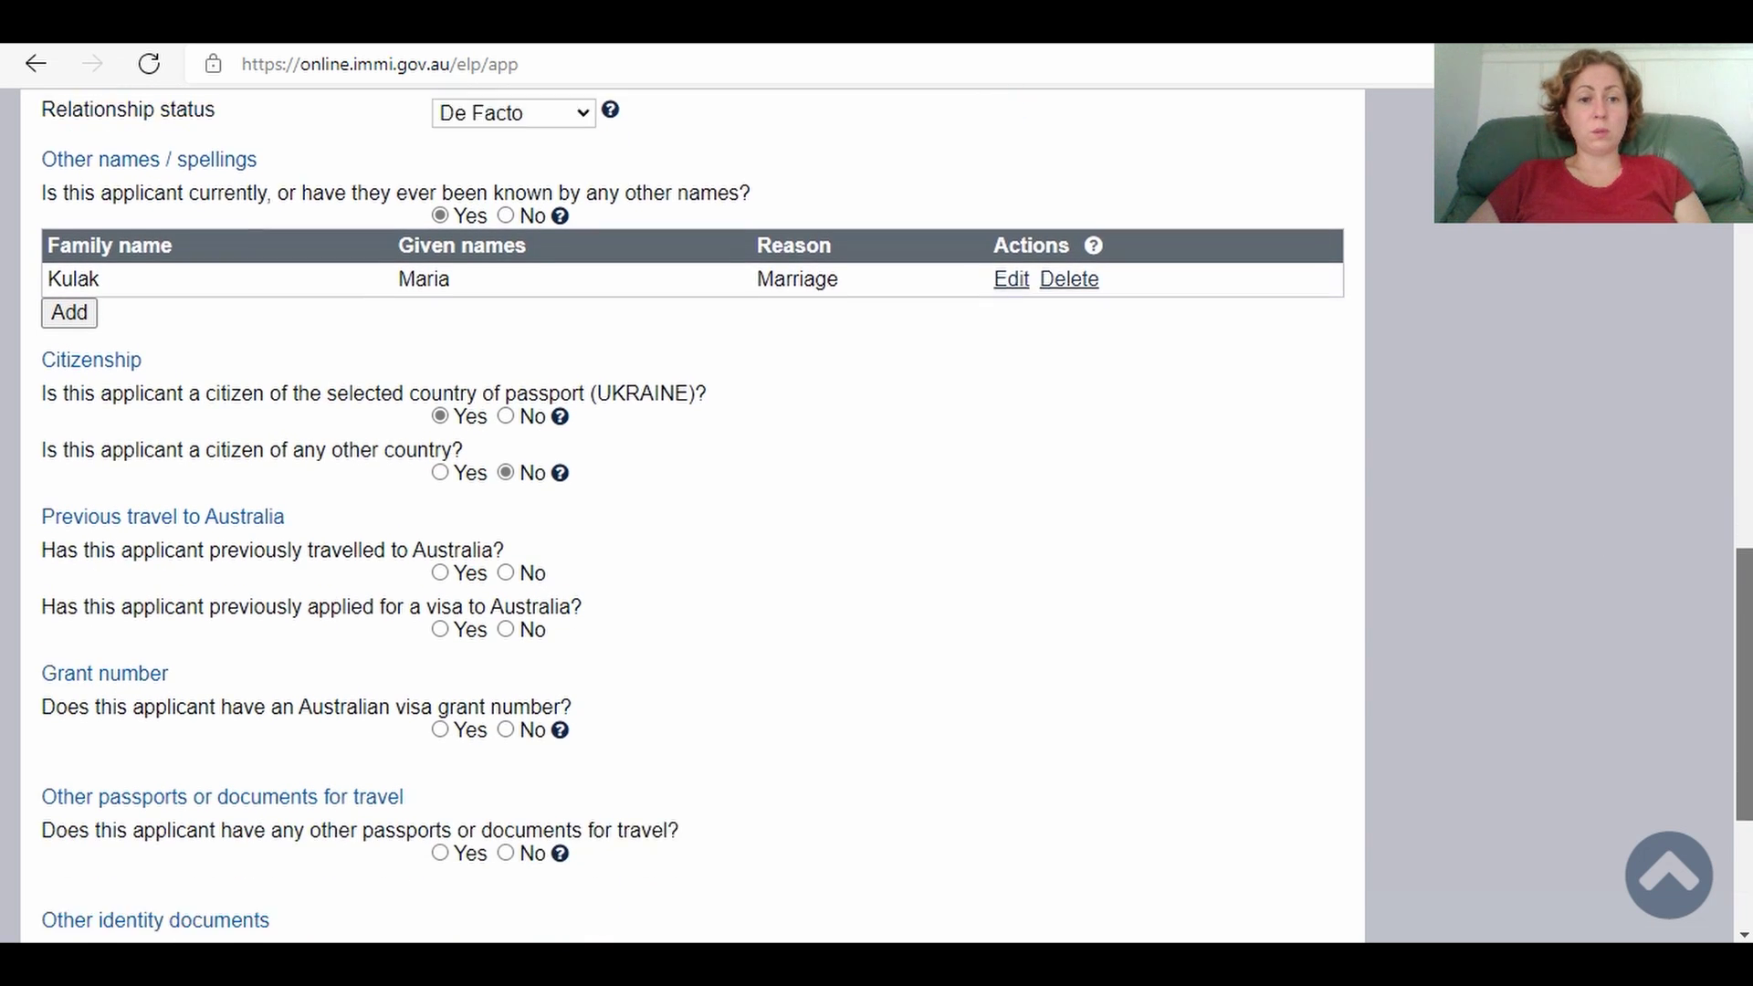
scroll(876, 516, down, 1)
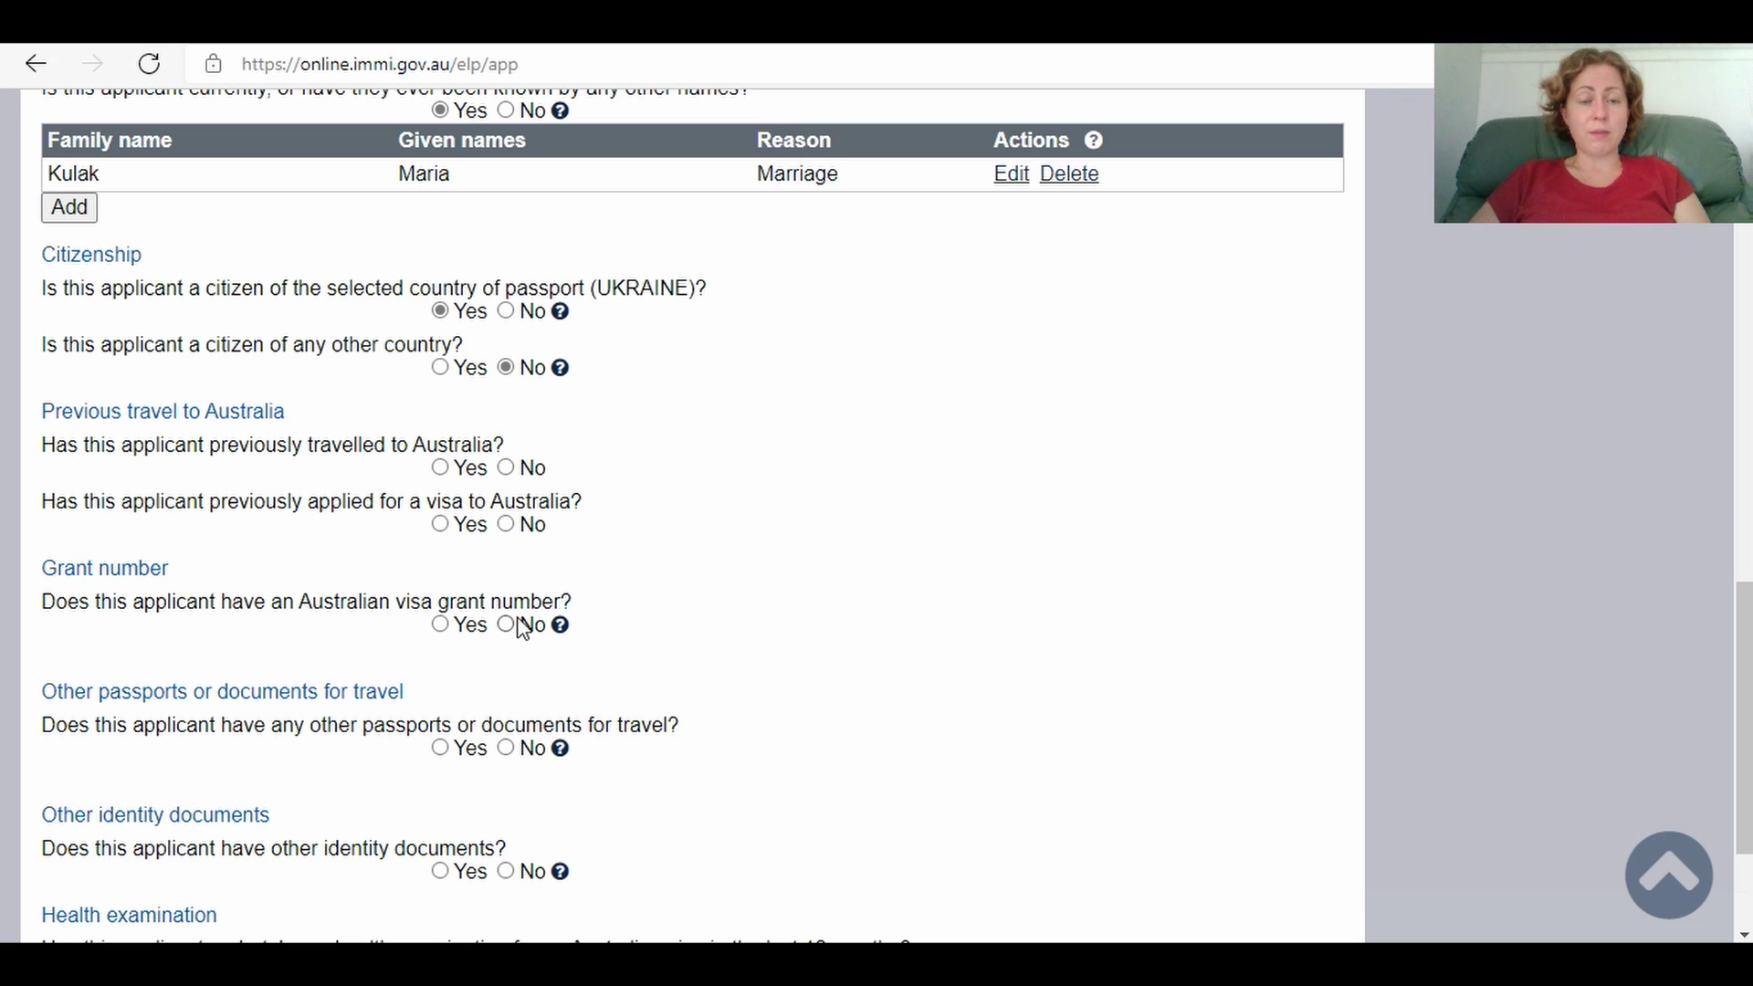
Step: Answer Yes to previous Australian travel and visa applications, No to other documents and health exam
click(440, 468)
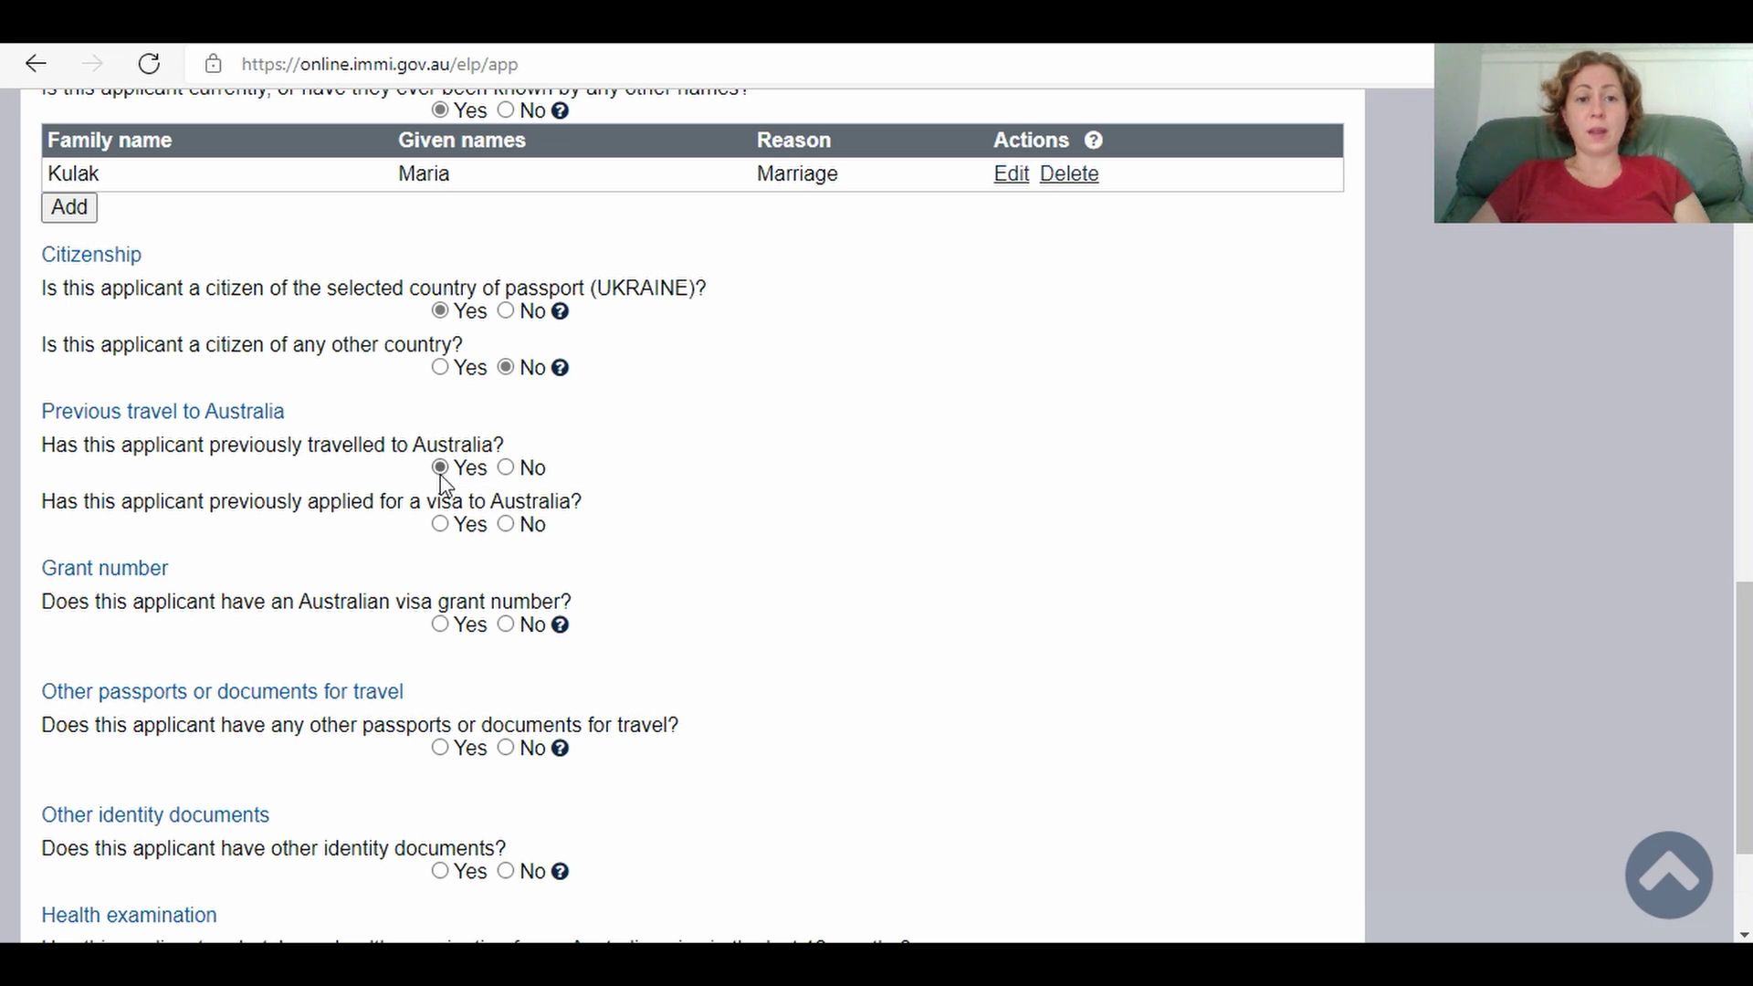
click(441, 525)
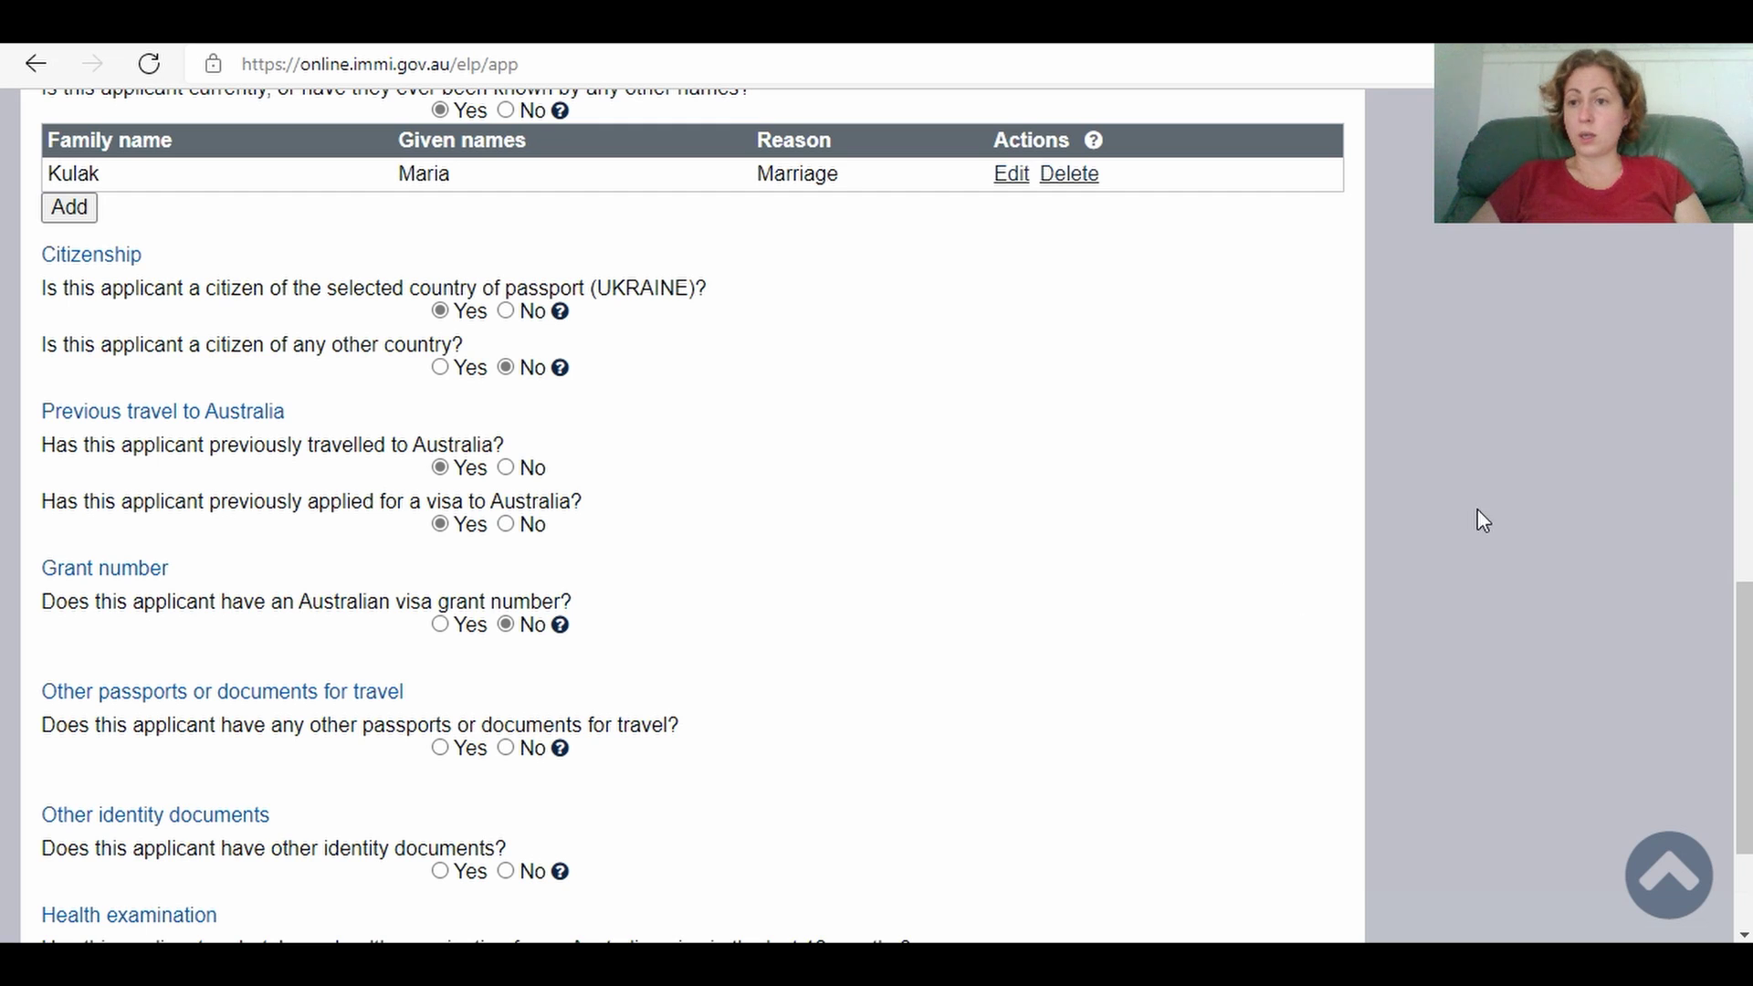
scroll(1479, 516, down, 2)
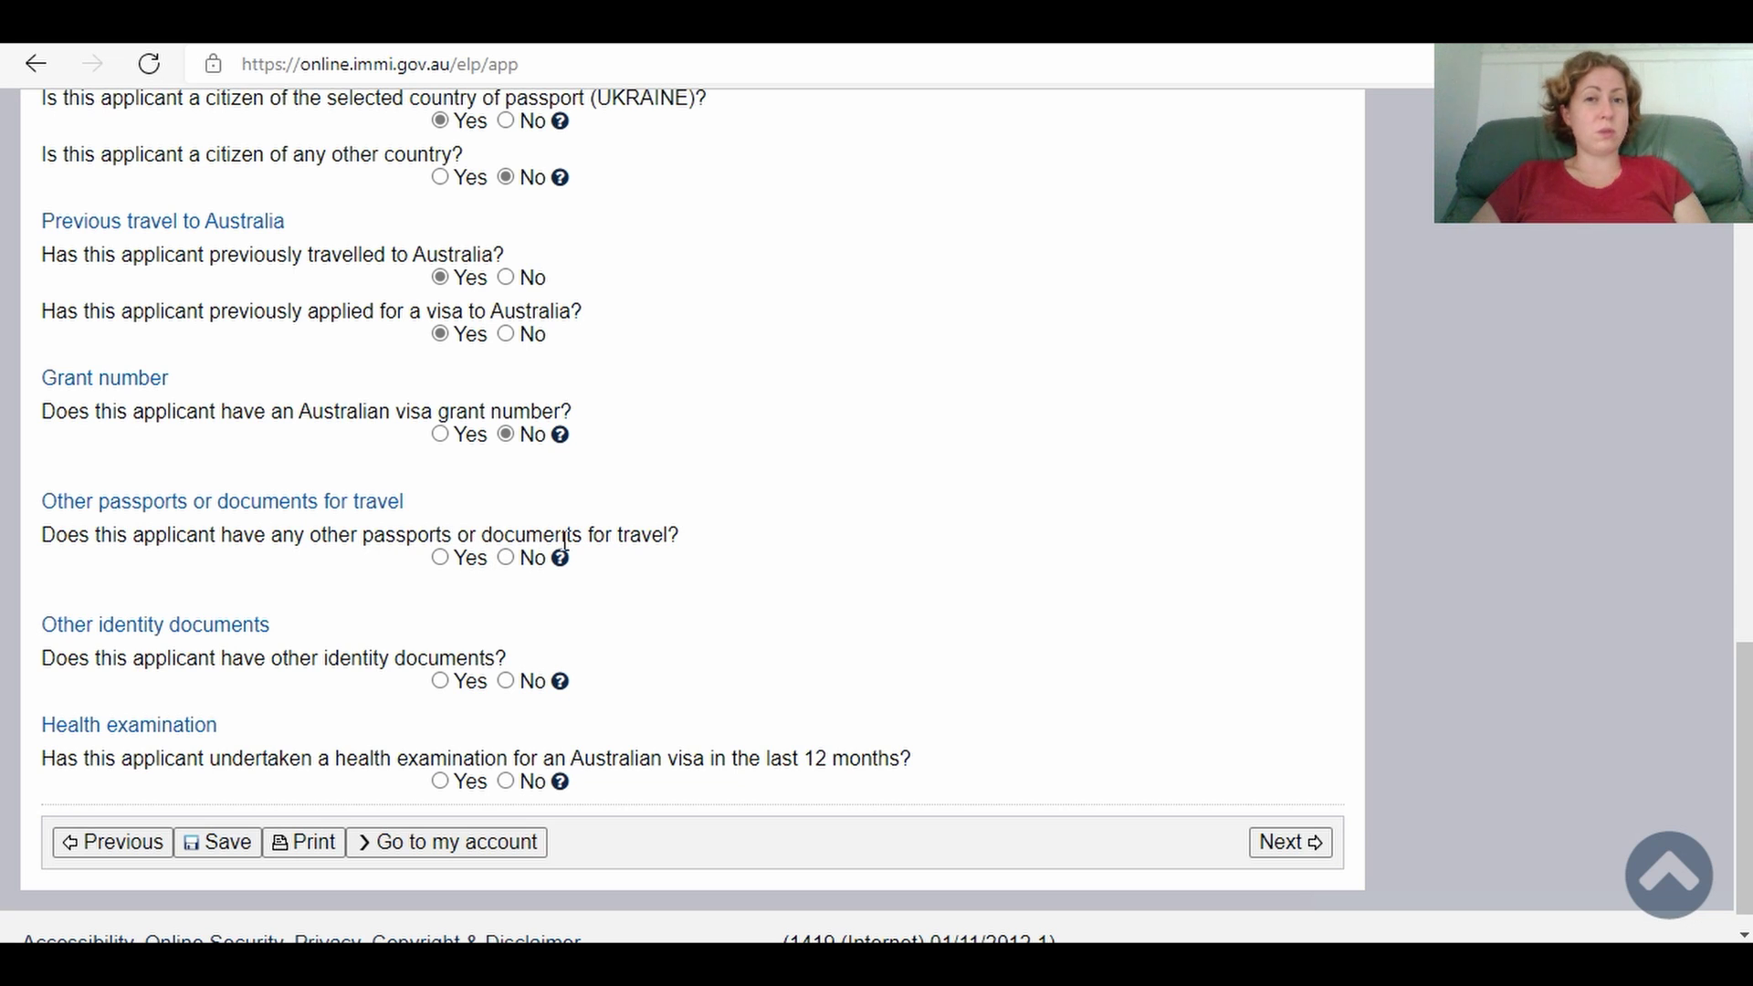
click(507, 558)
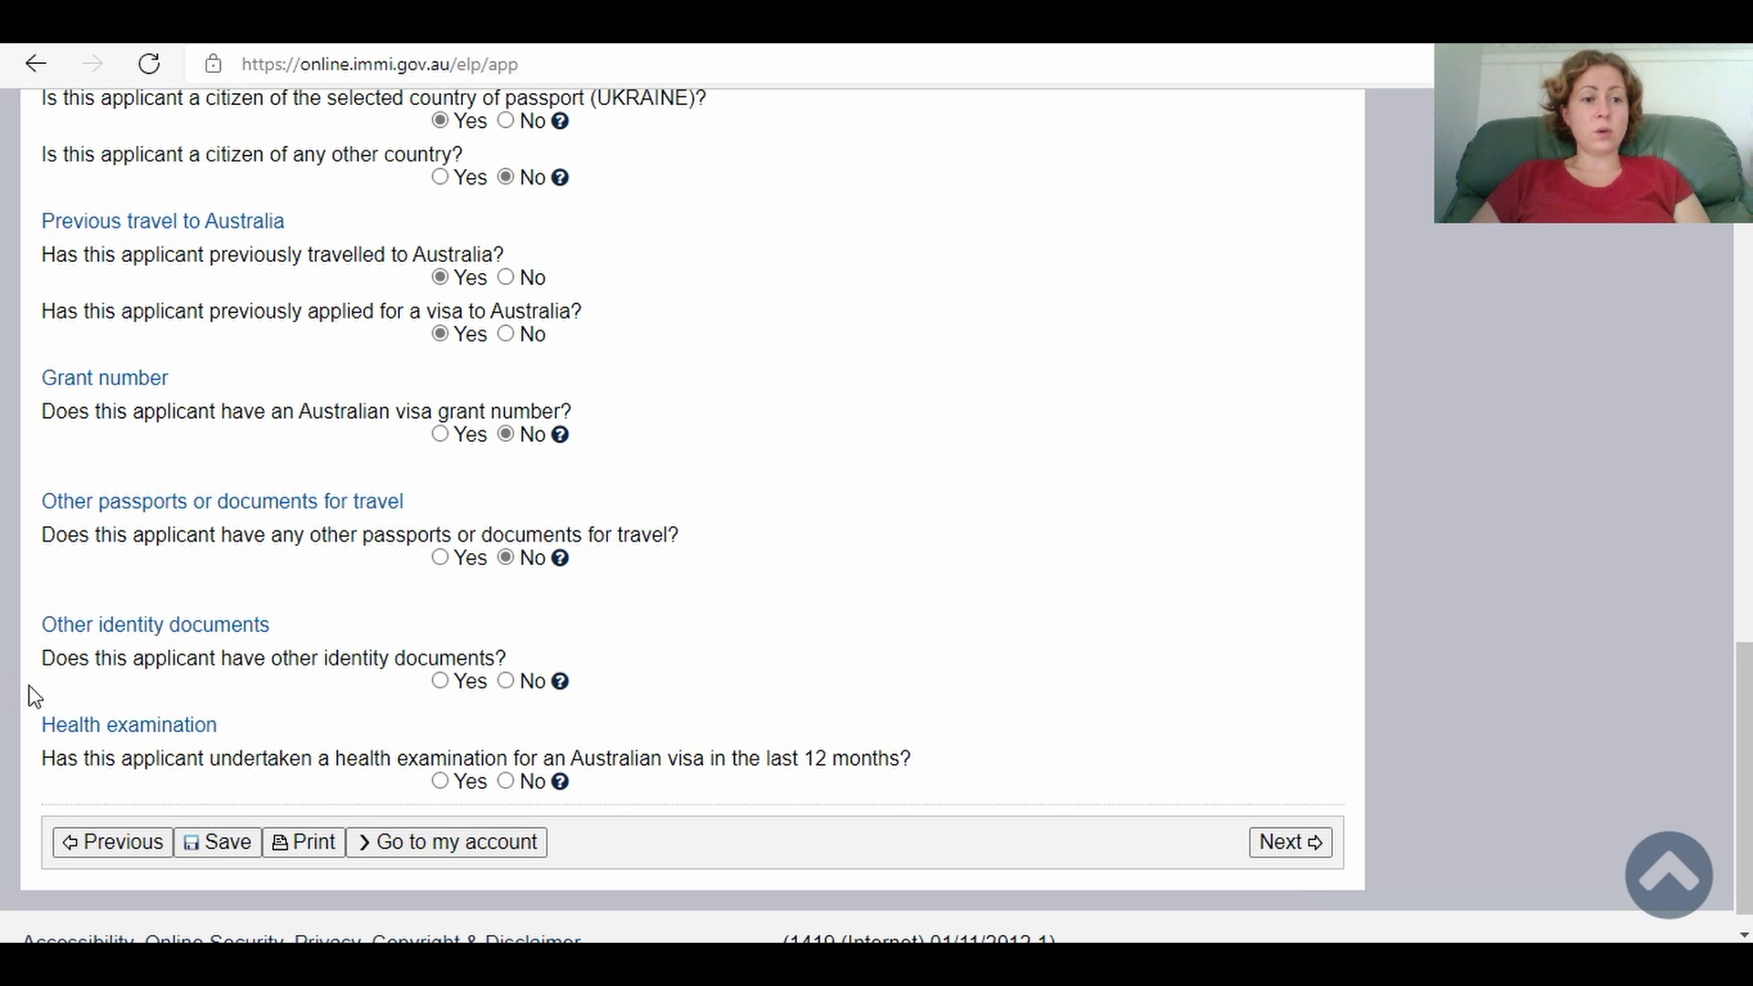
click(506, 682)
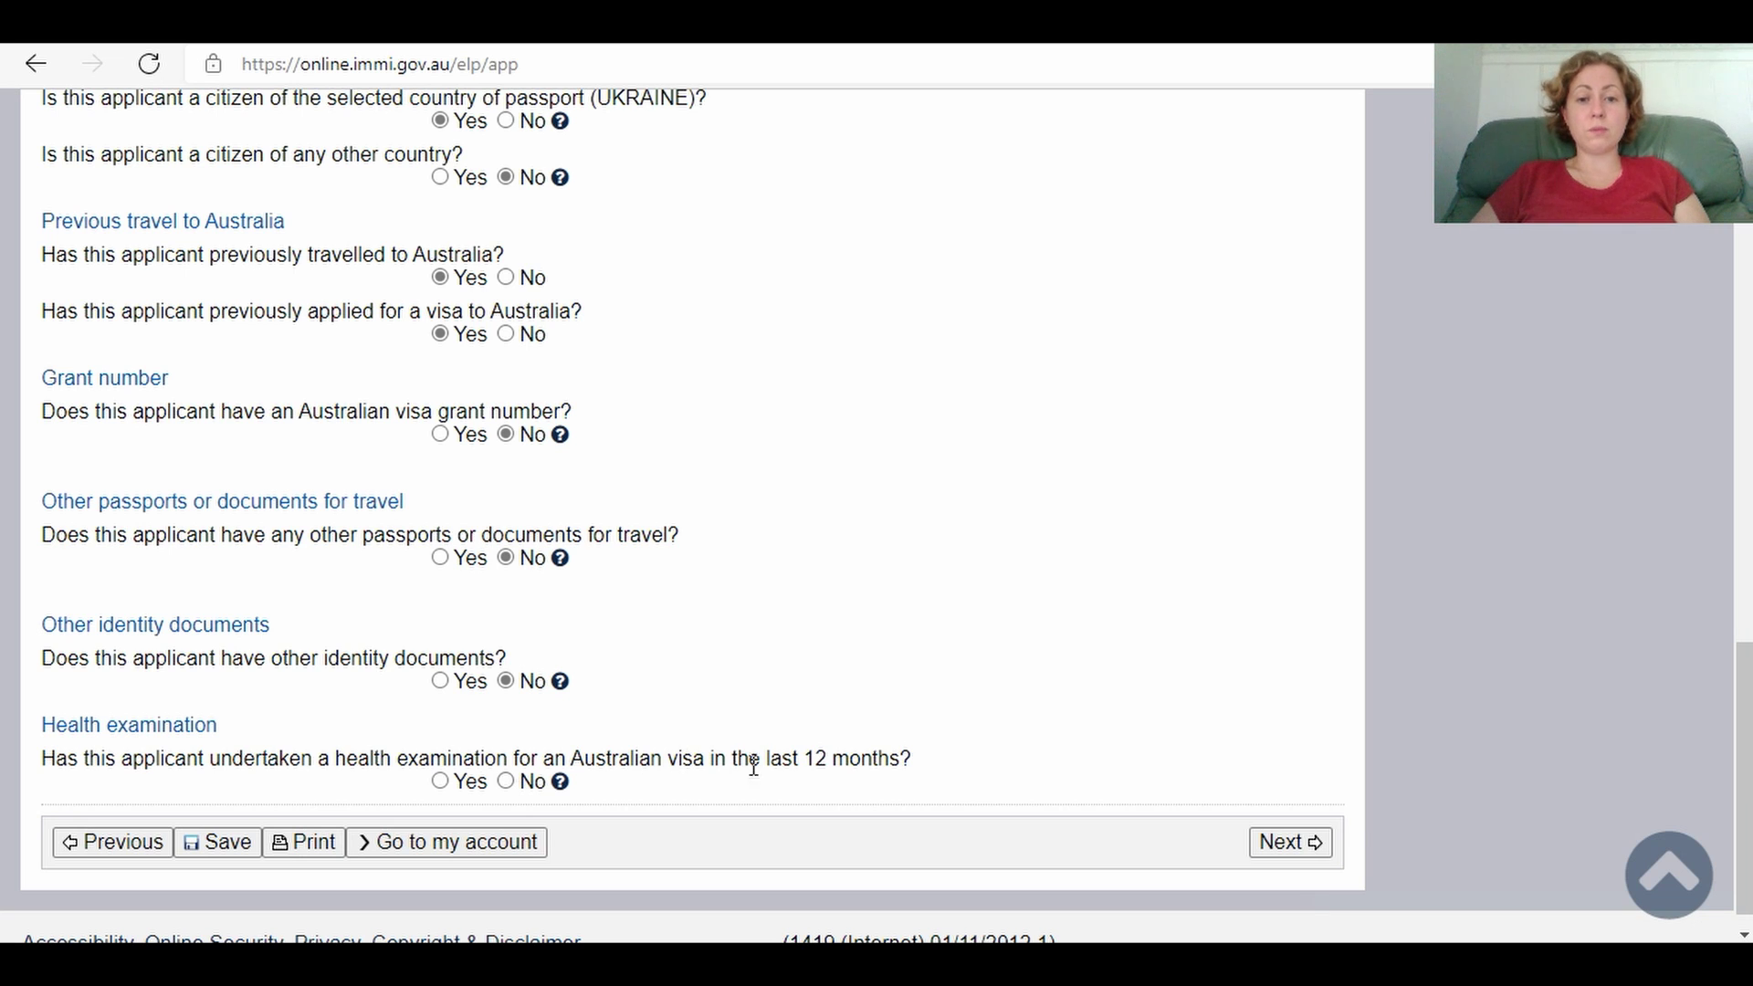
click(506, 781)
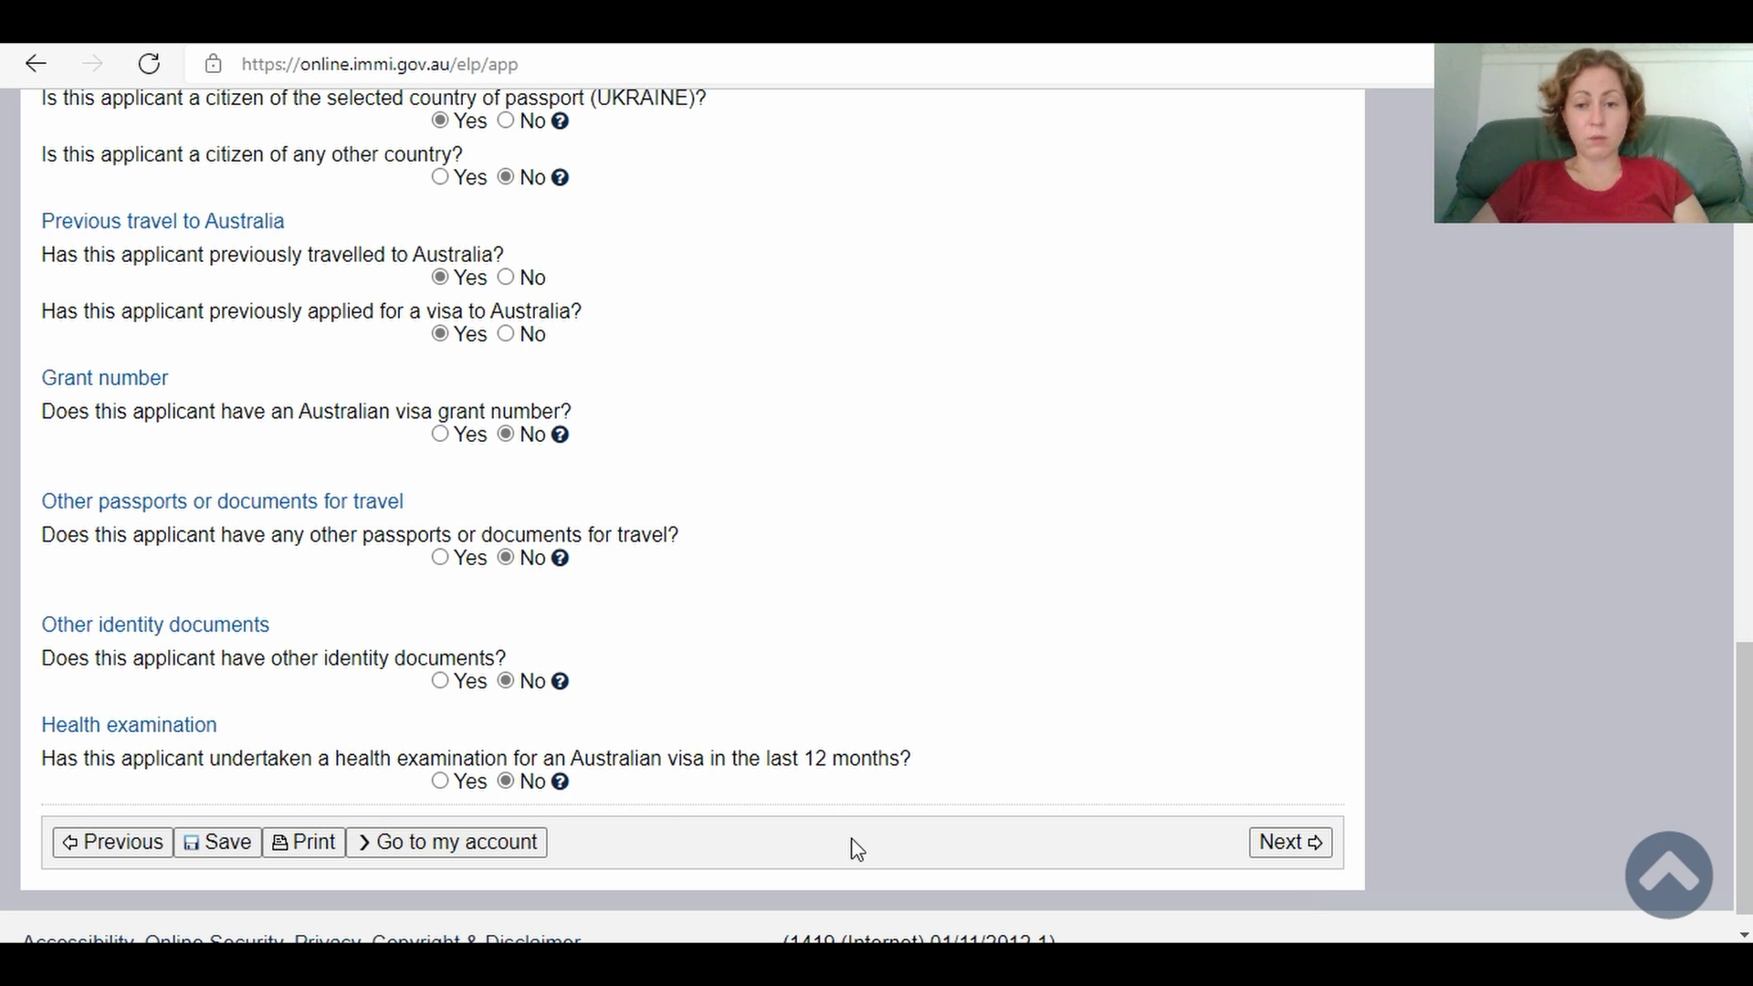
click(1301, 851)
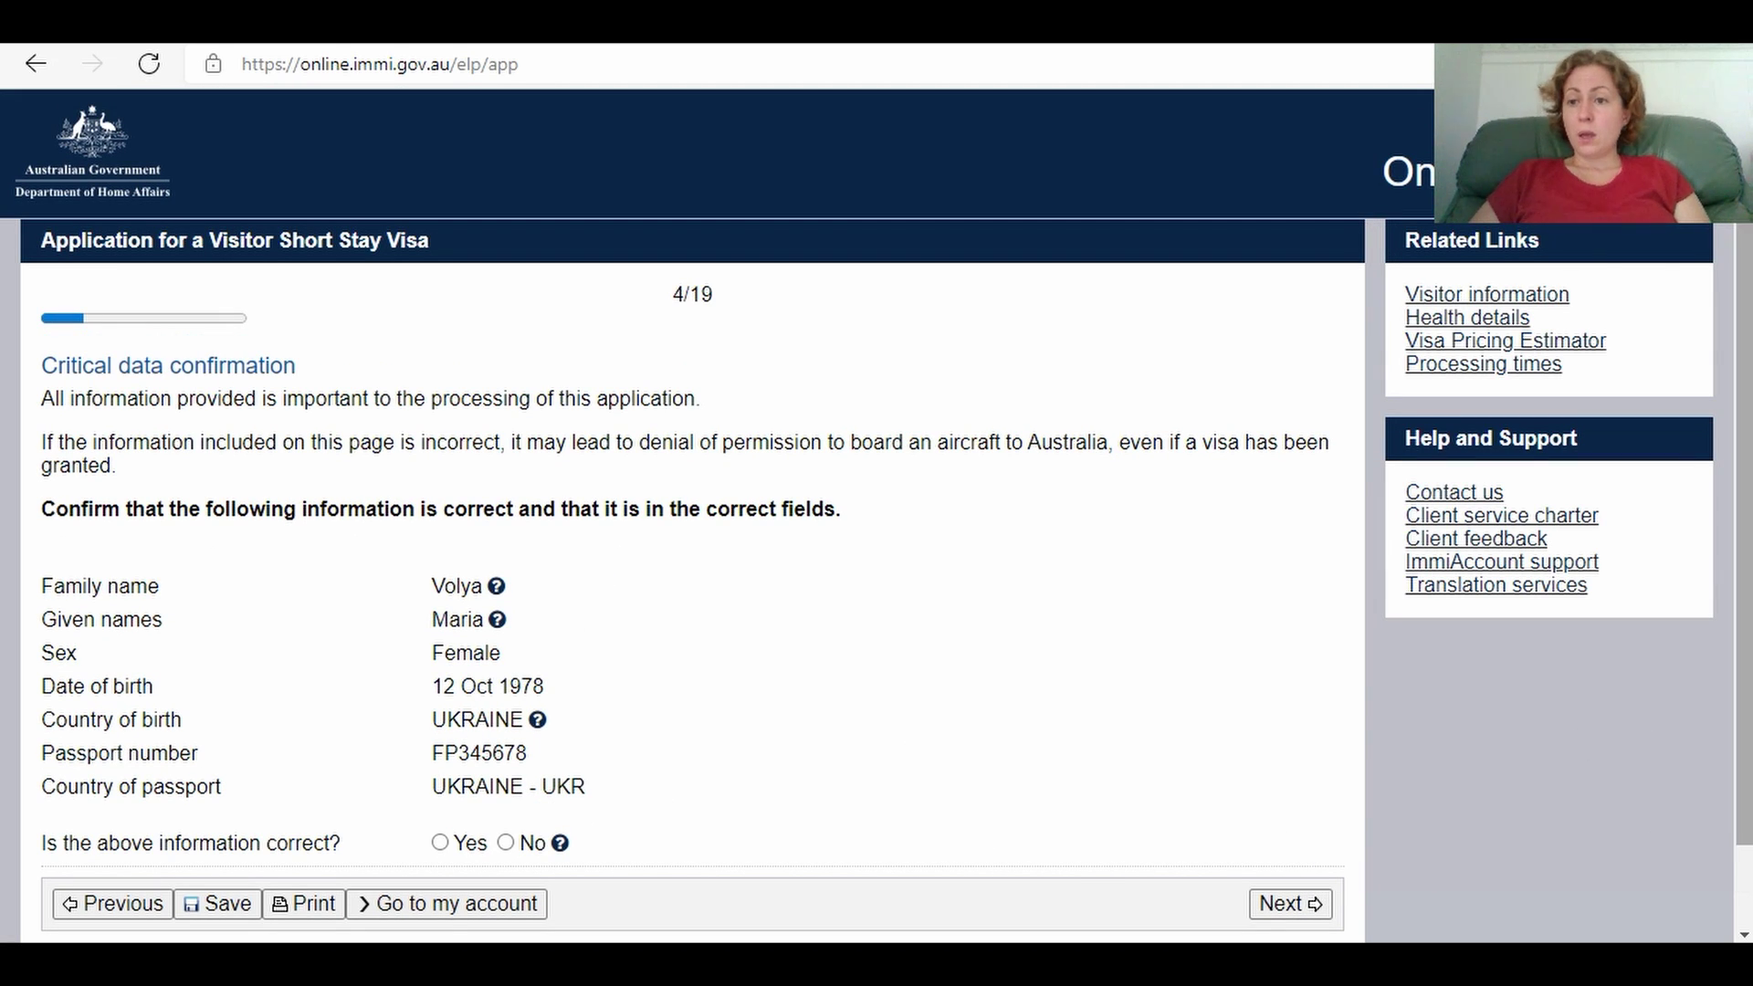
Step: Answer Yes to 'Is the above information correct?' and continue to Travelling companions
scroll(1574, 732, down, 2)
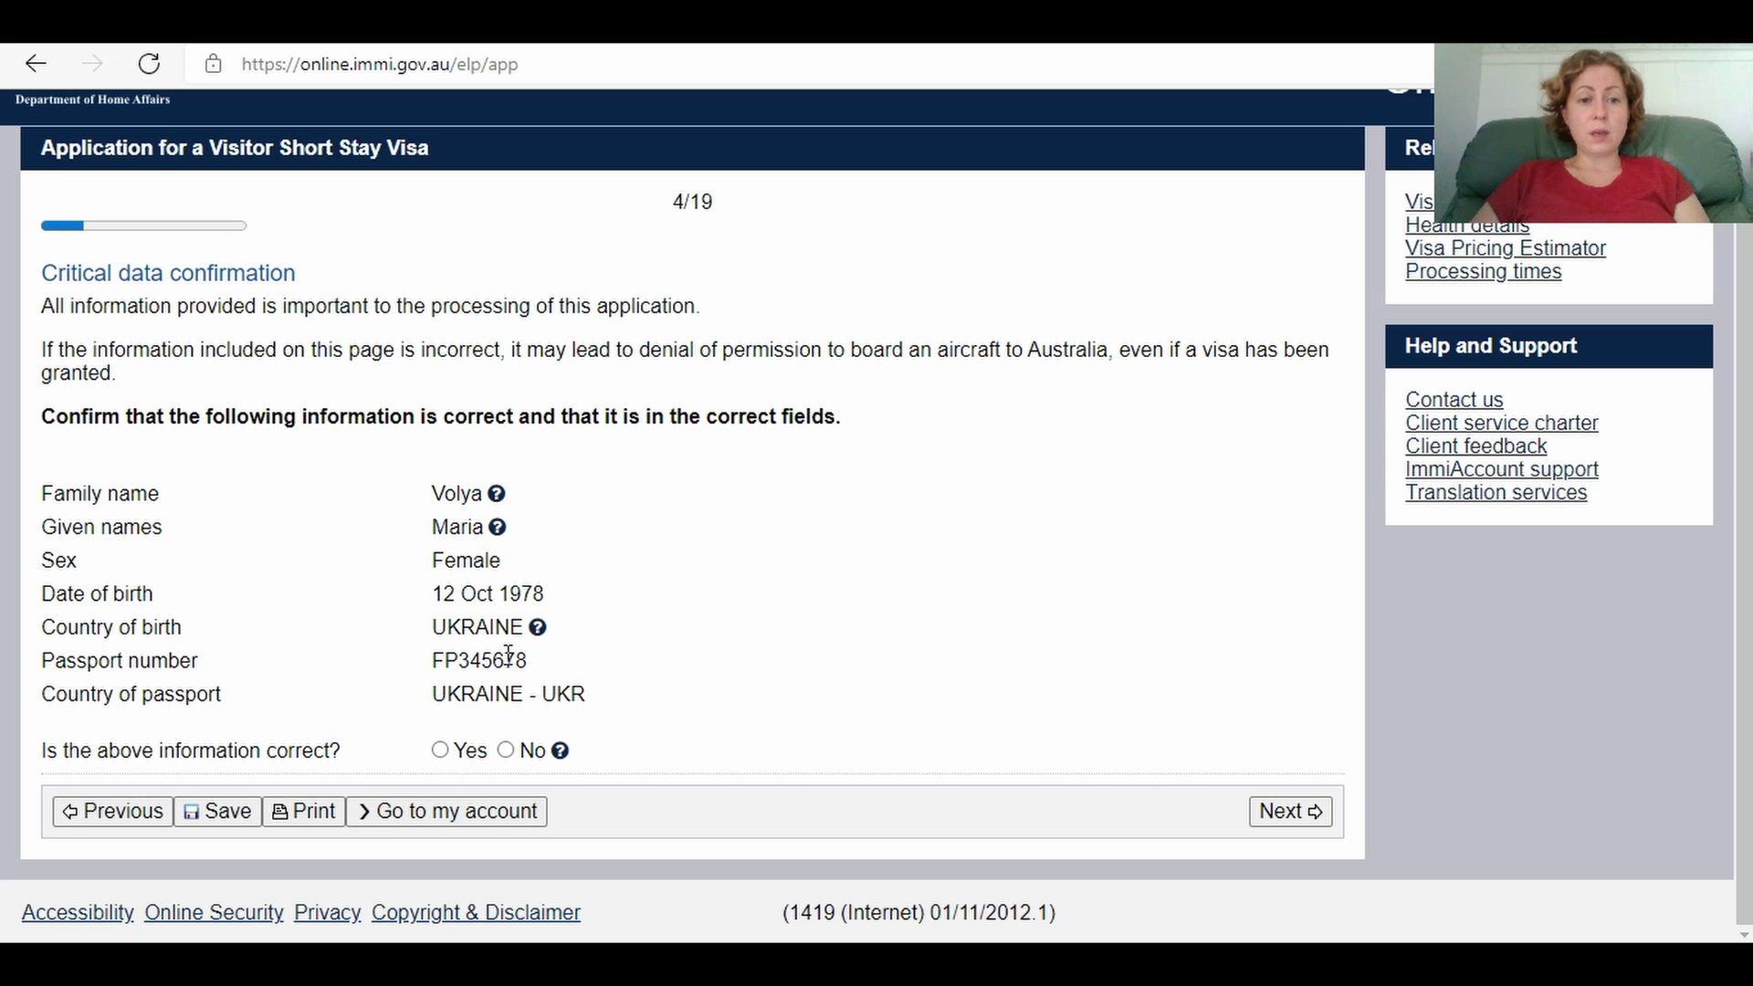
click(440, 752)
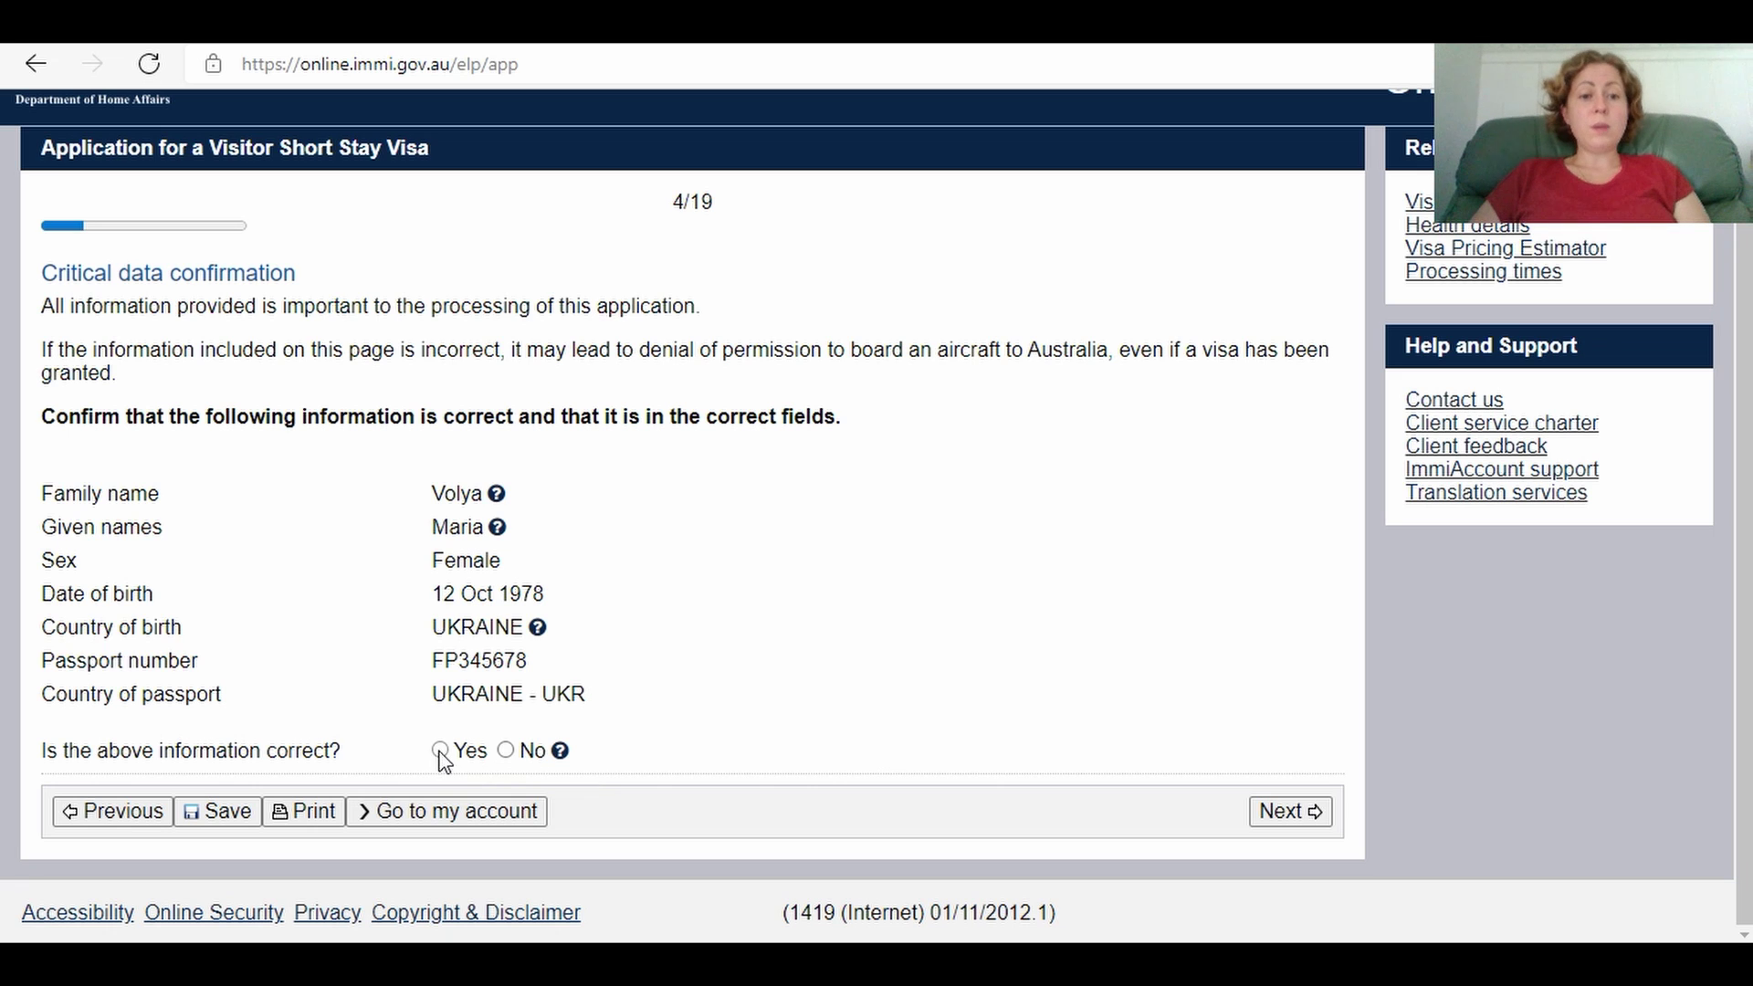
click(1282, 825)
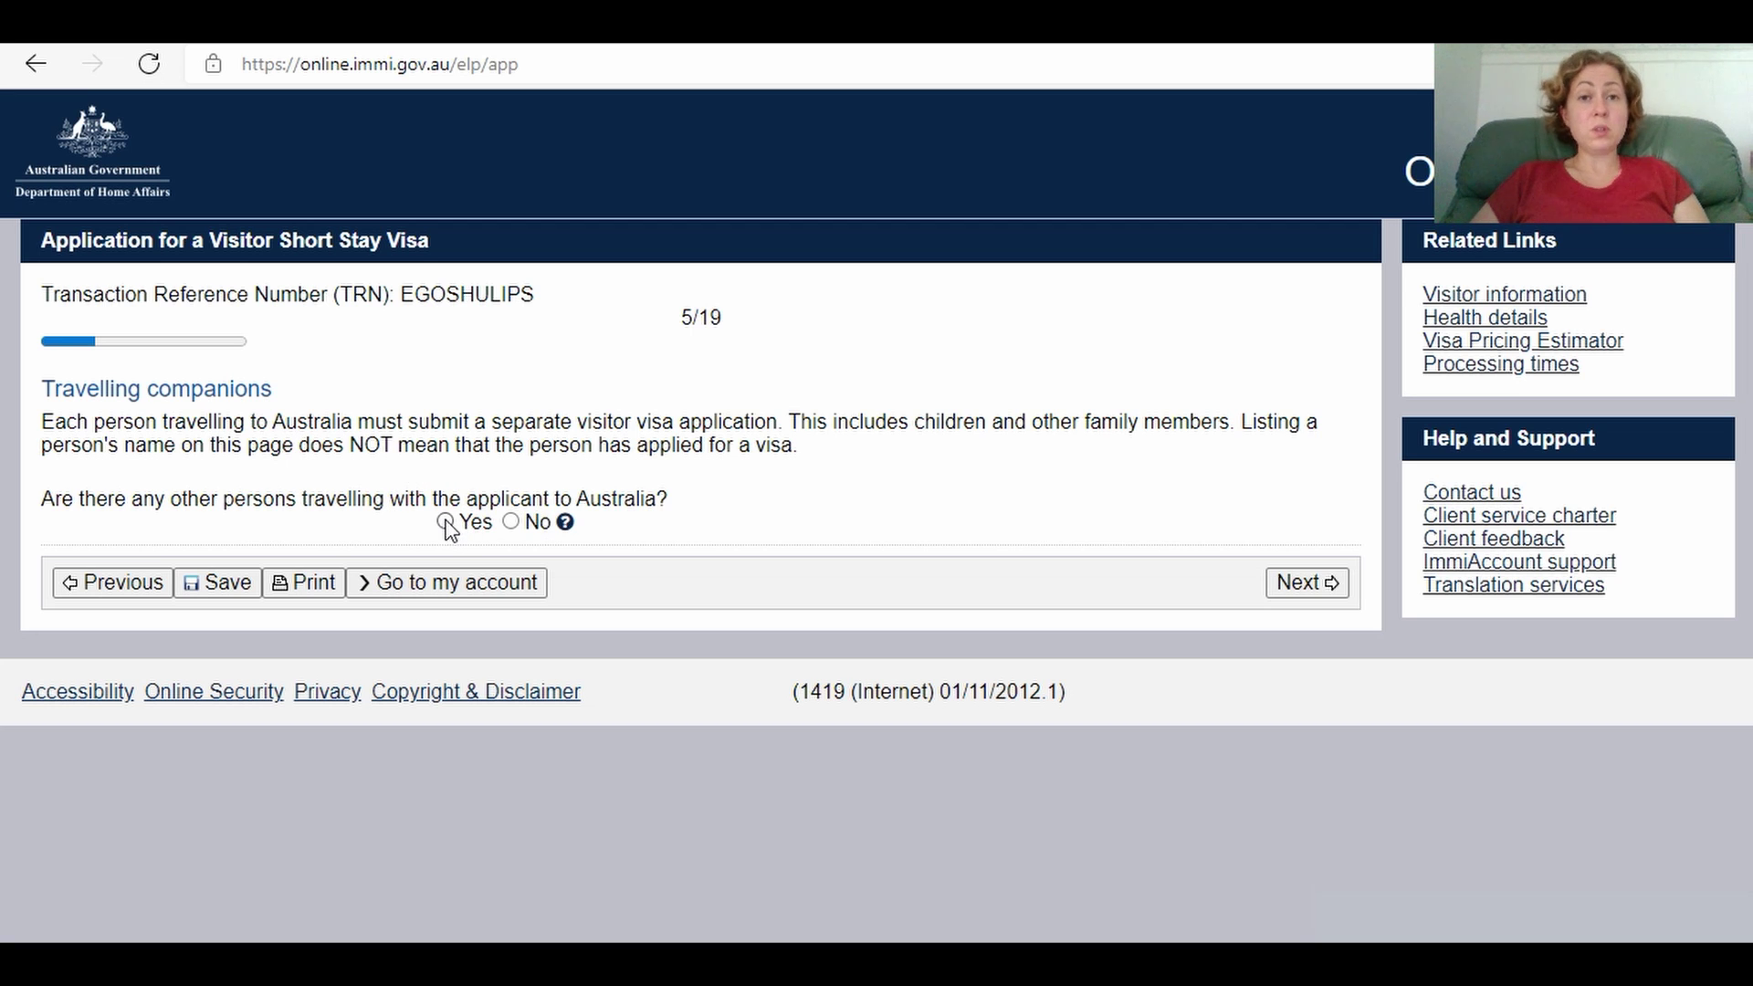
Step: Indicate others travel with the applicant and start a companion entry as Spouse/De Facto Partner
click(444, 522)
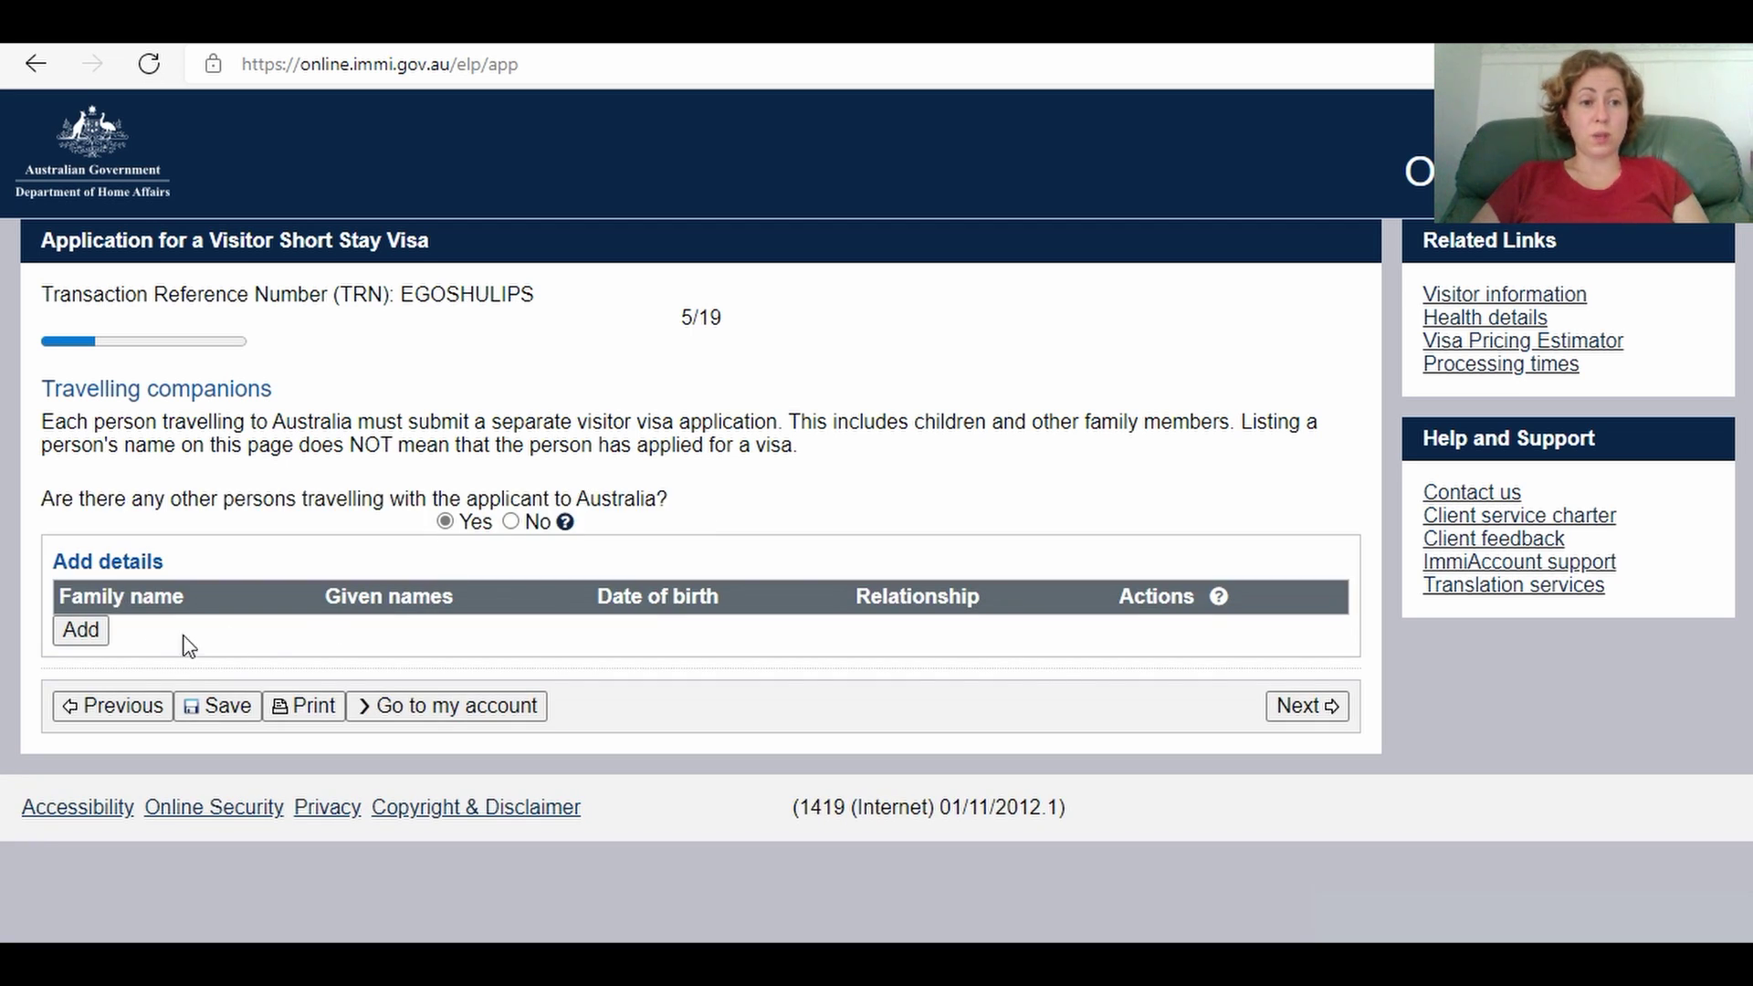
click(81, 632)
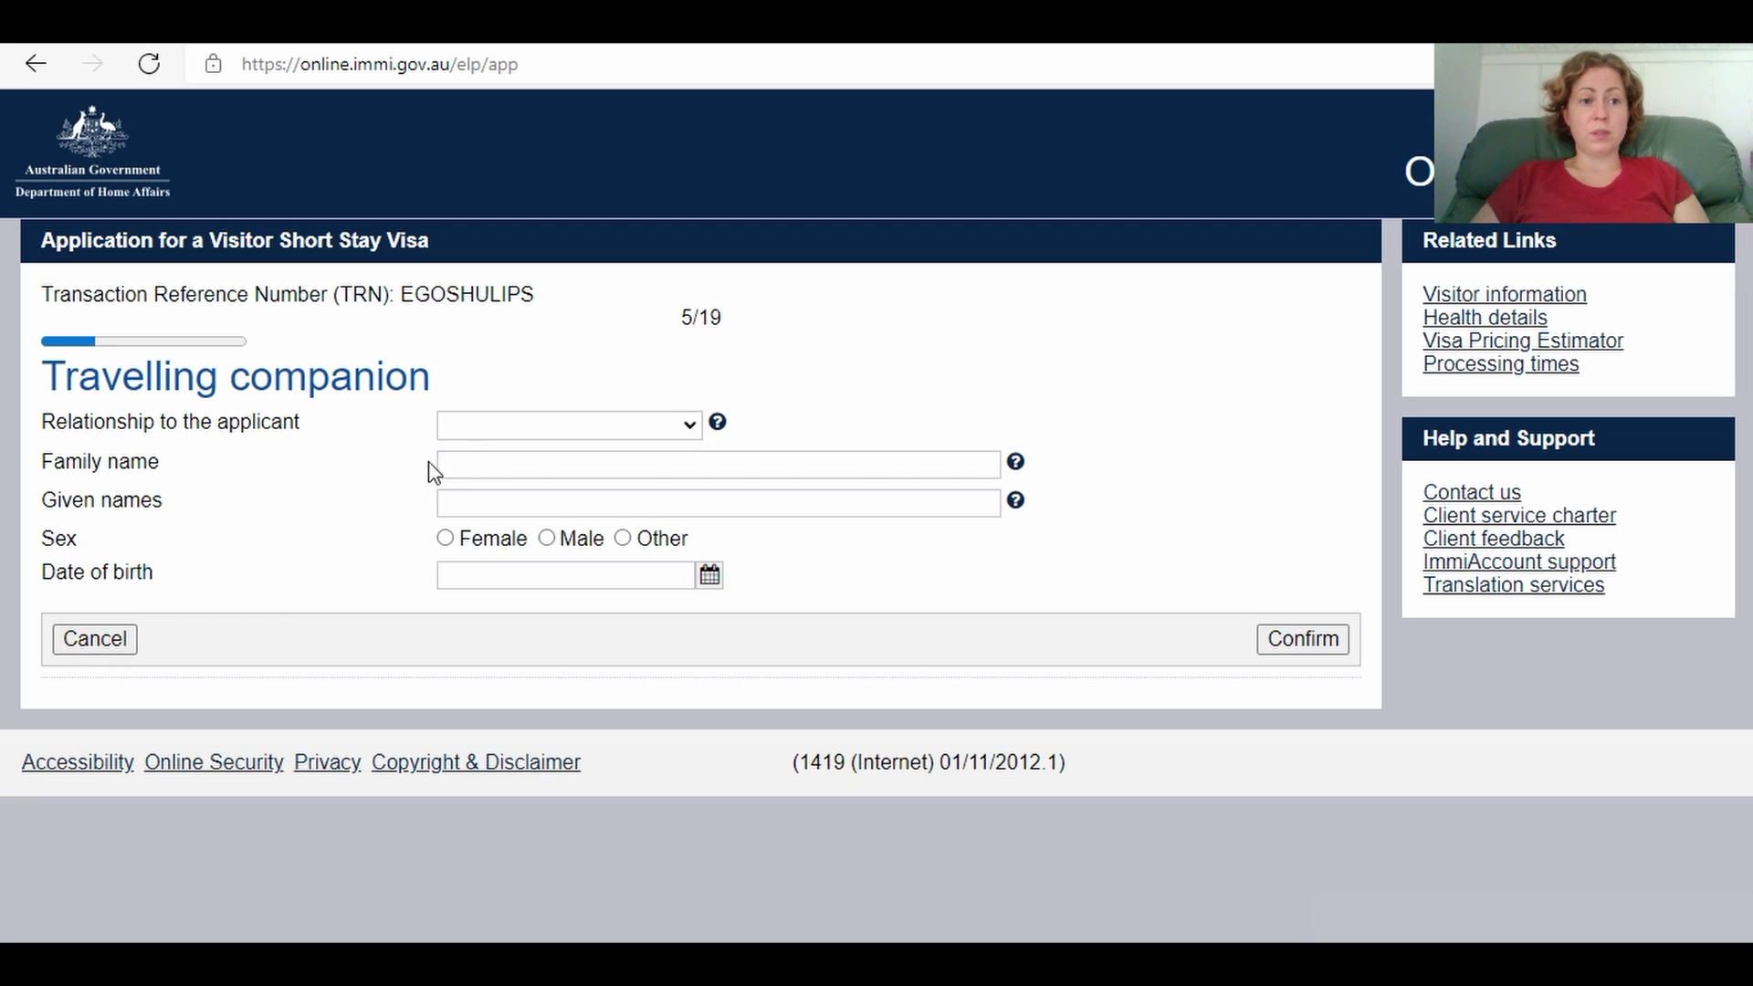
click(527, 433)
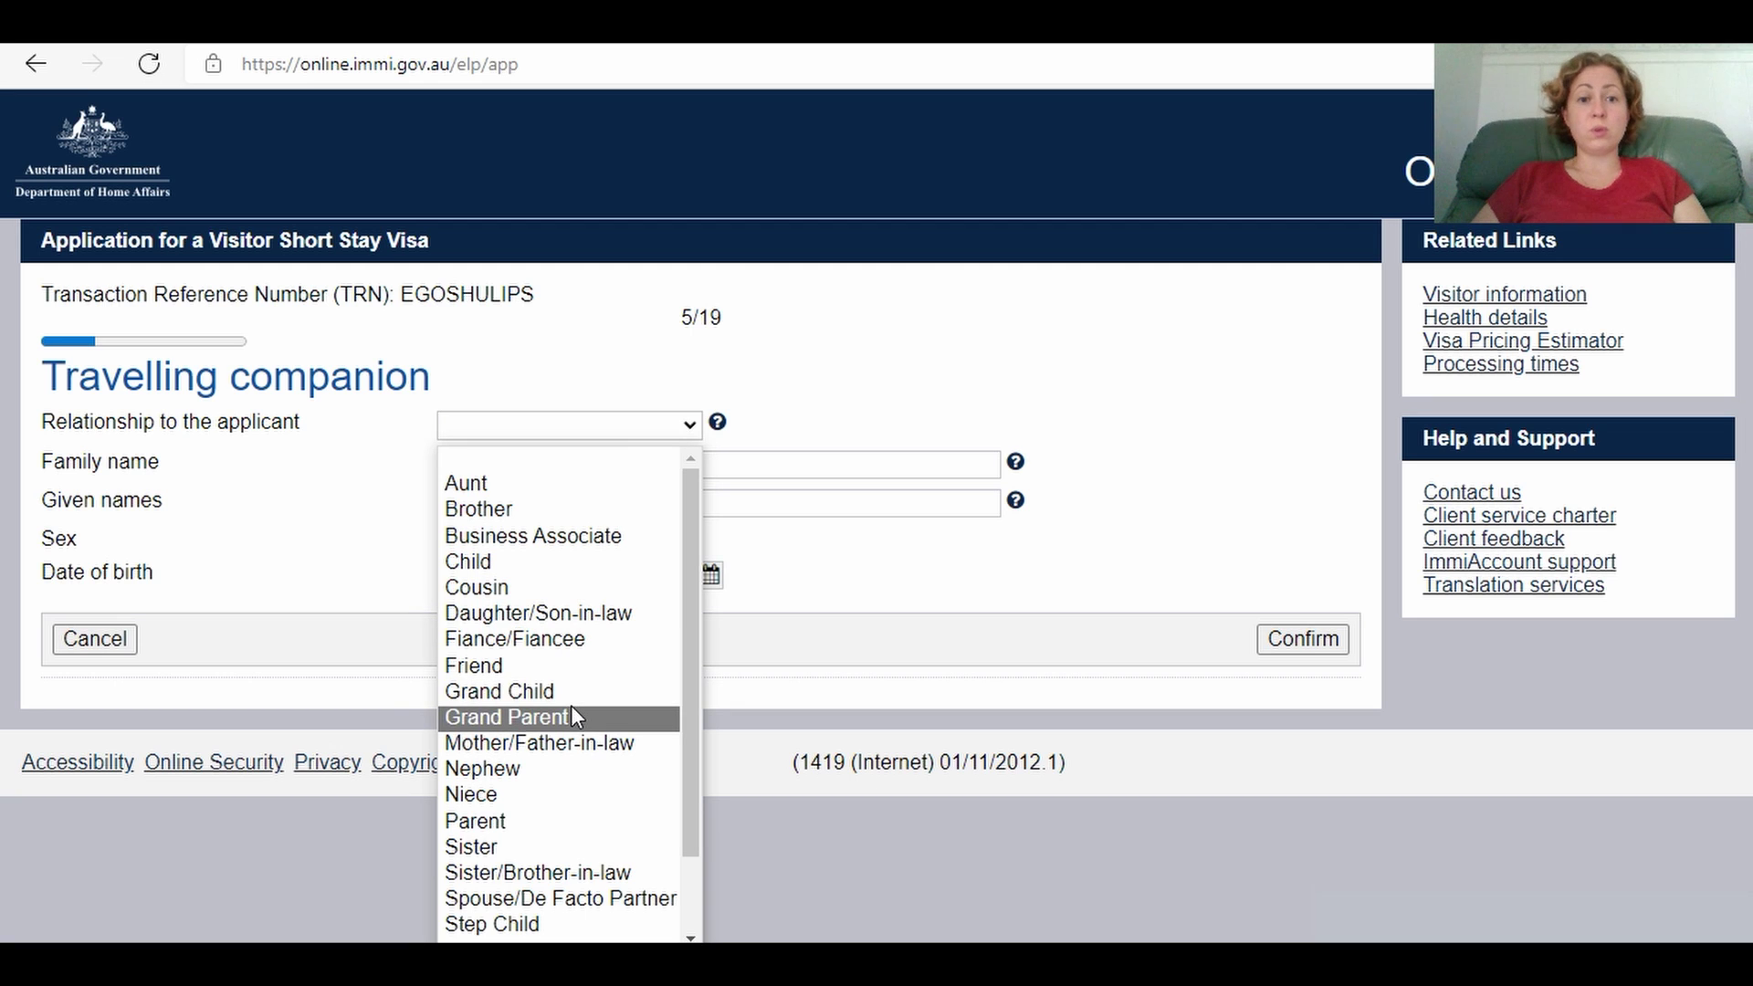
drag(686, 573, 690, 666)
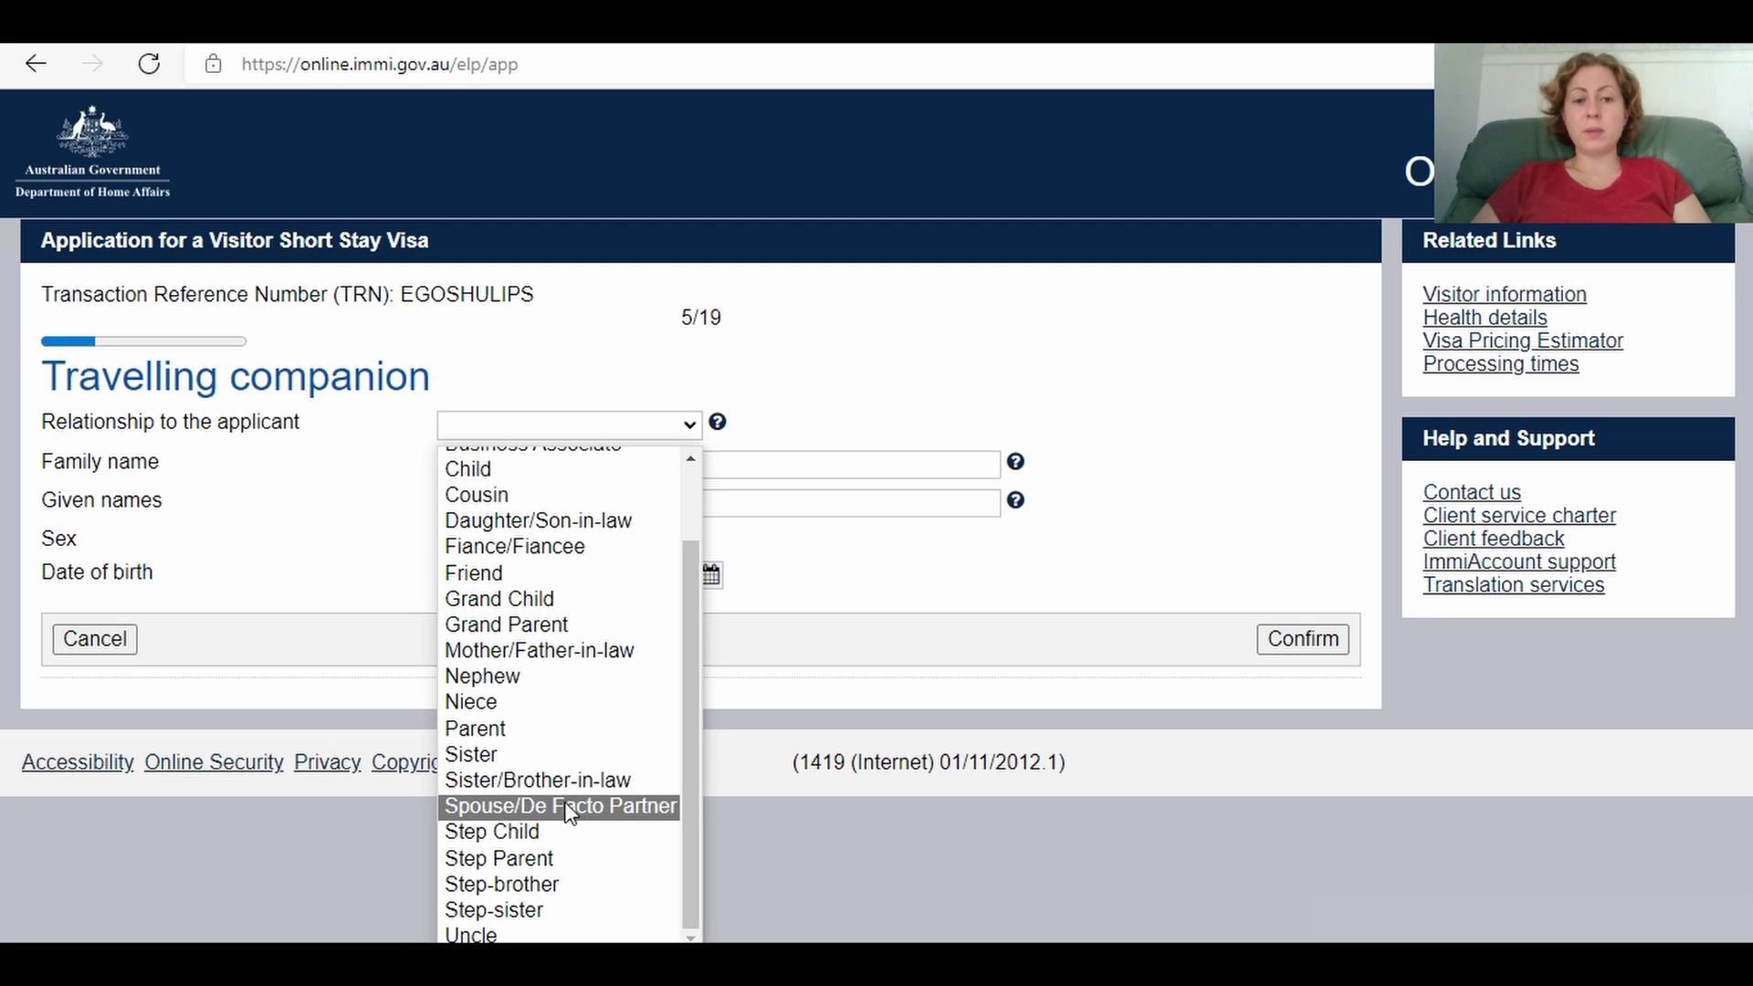
click(596, 807)
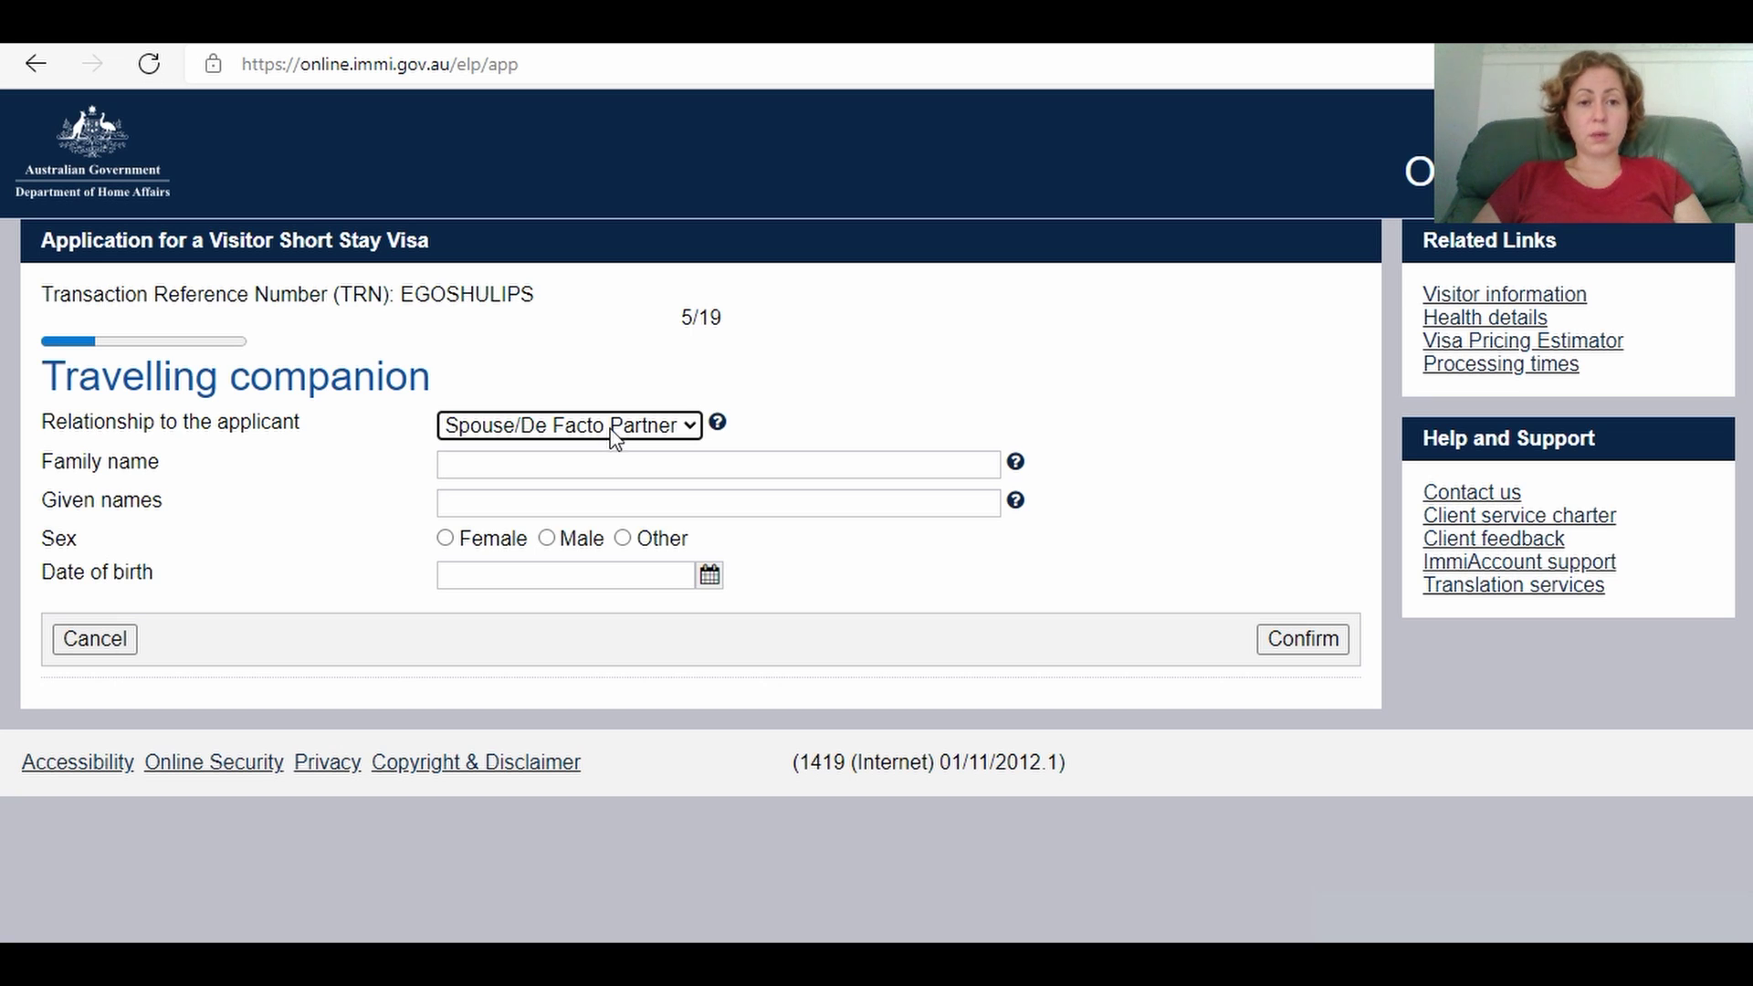
click(507, 468)
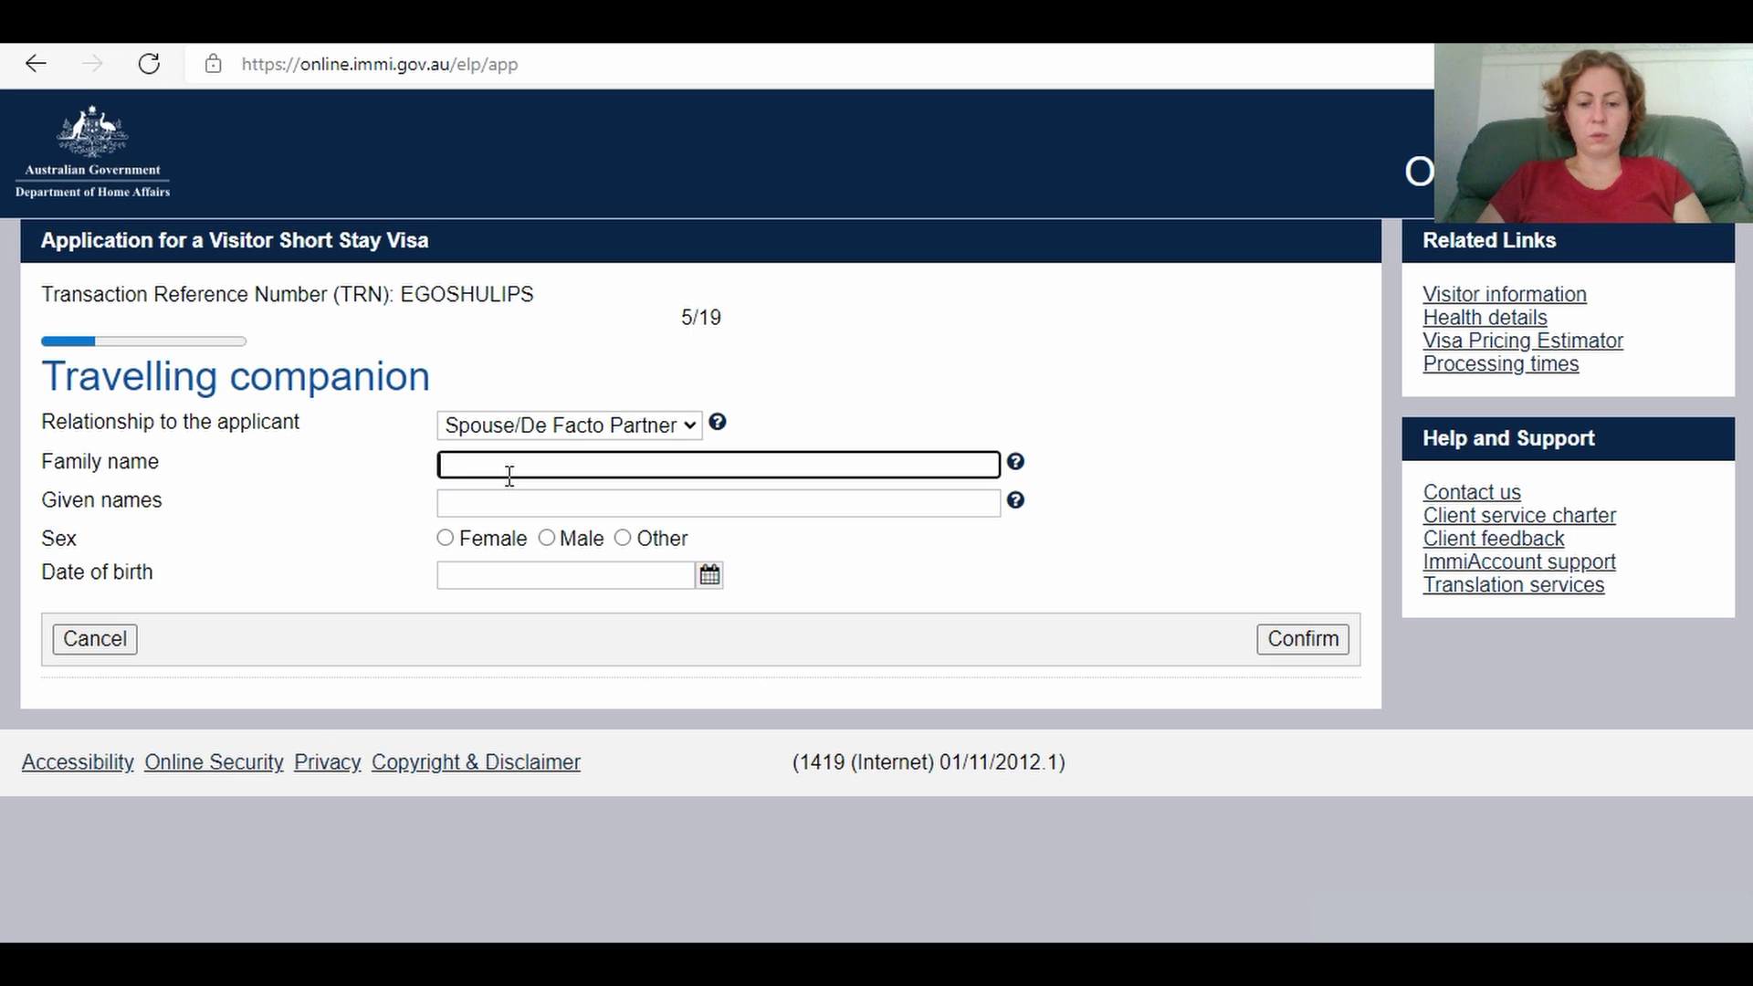
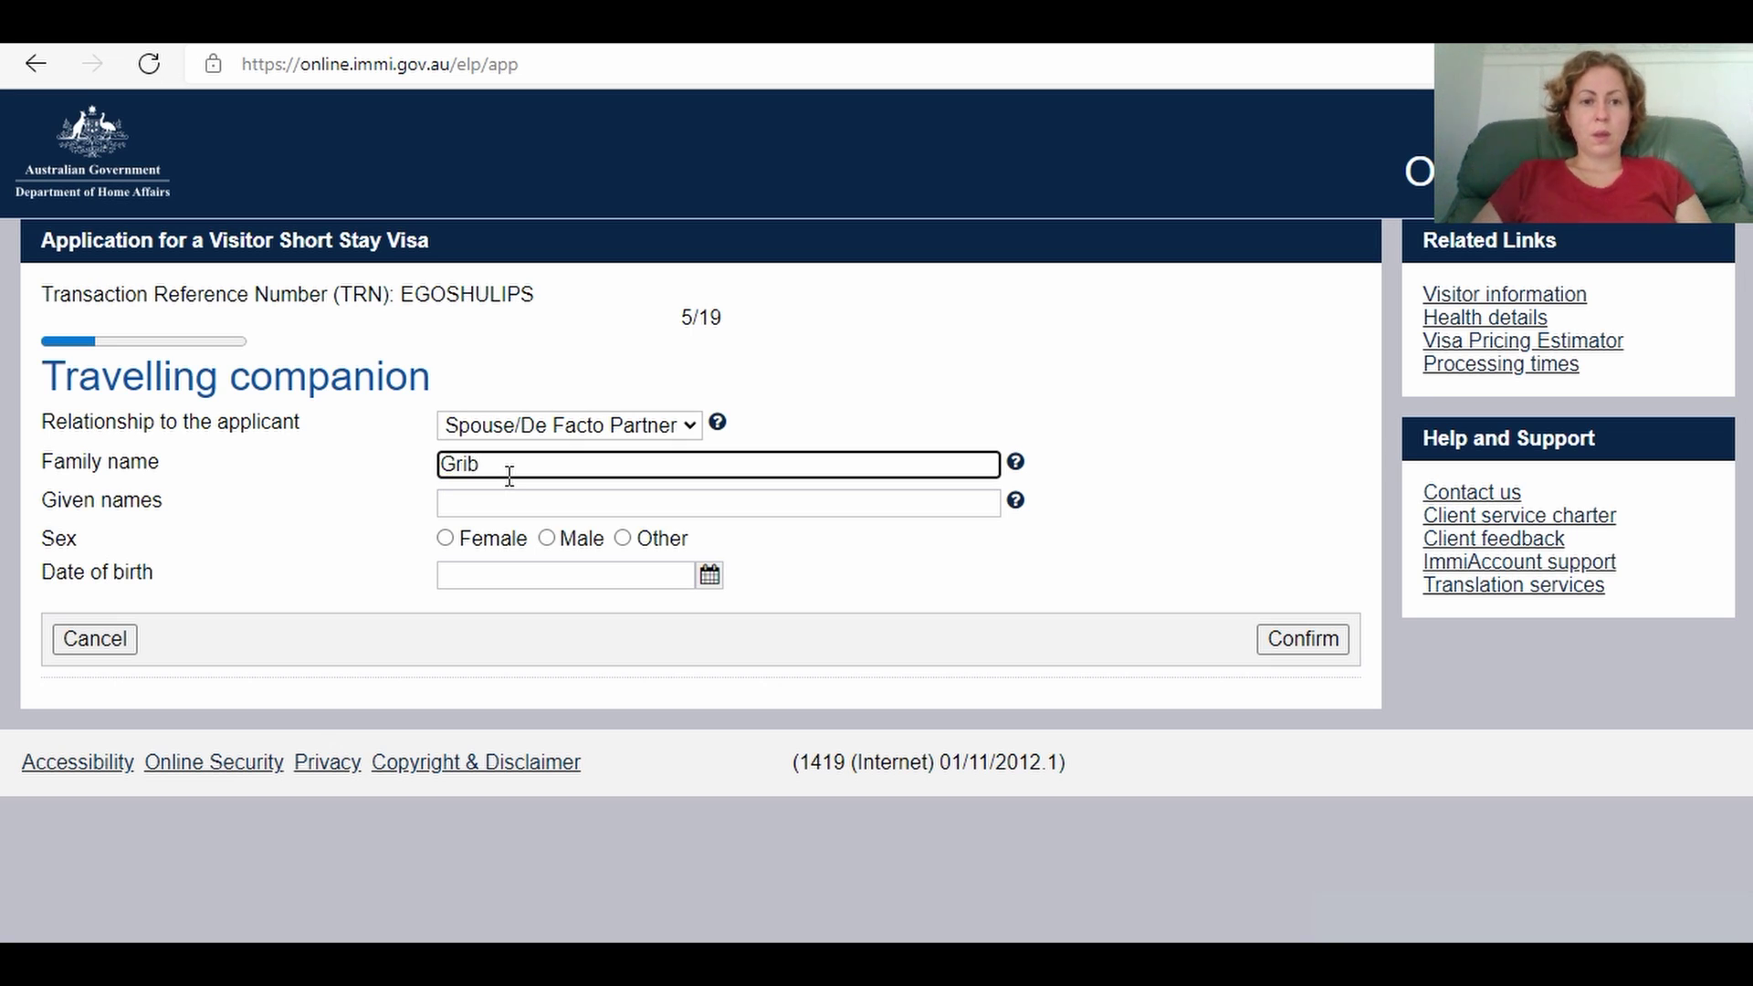
click(461, 508)
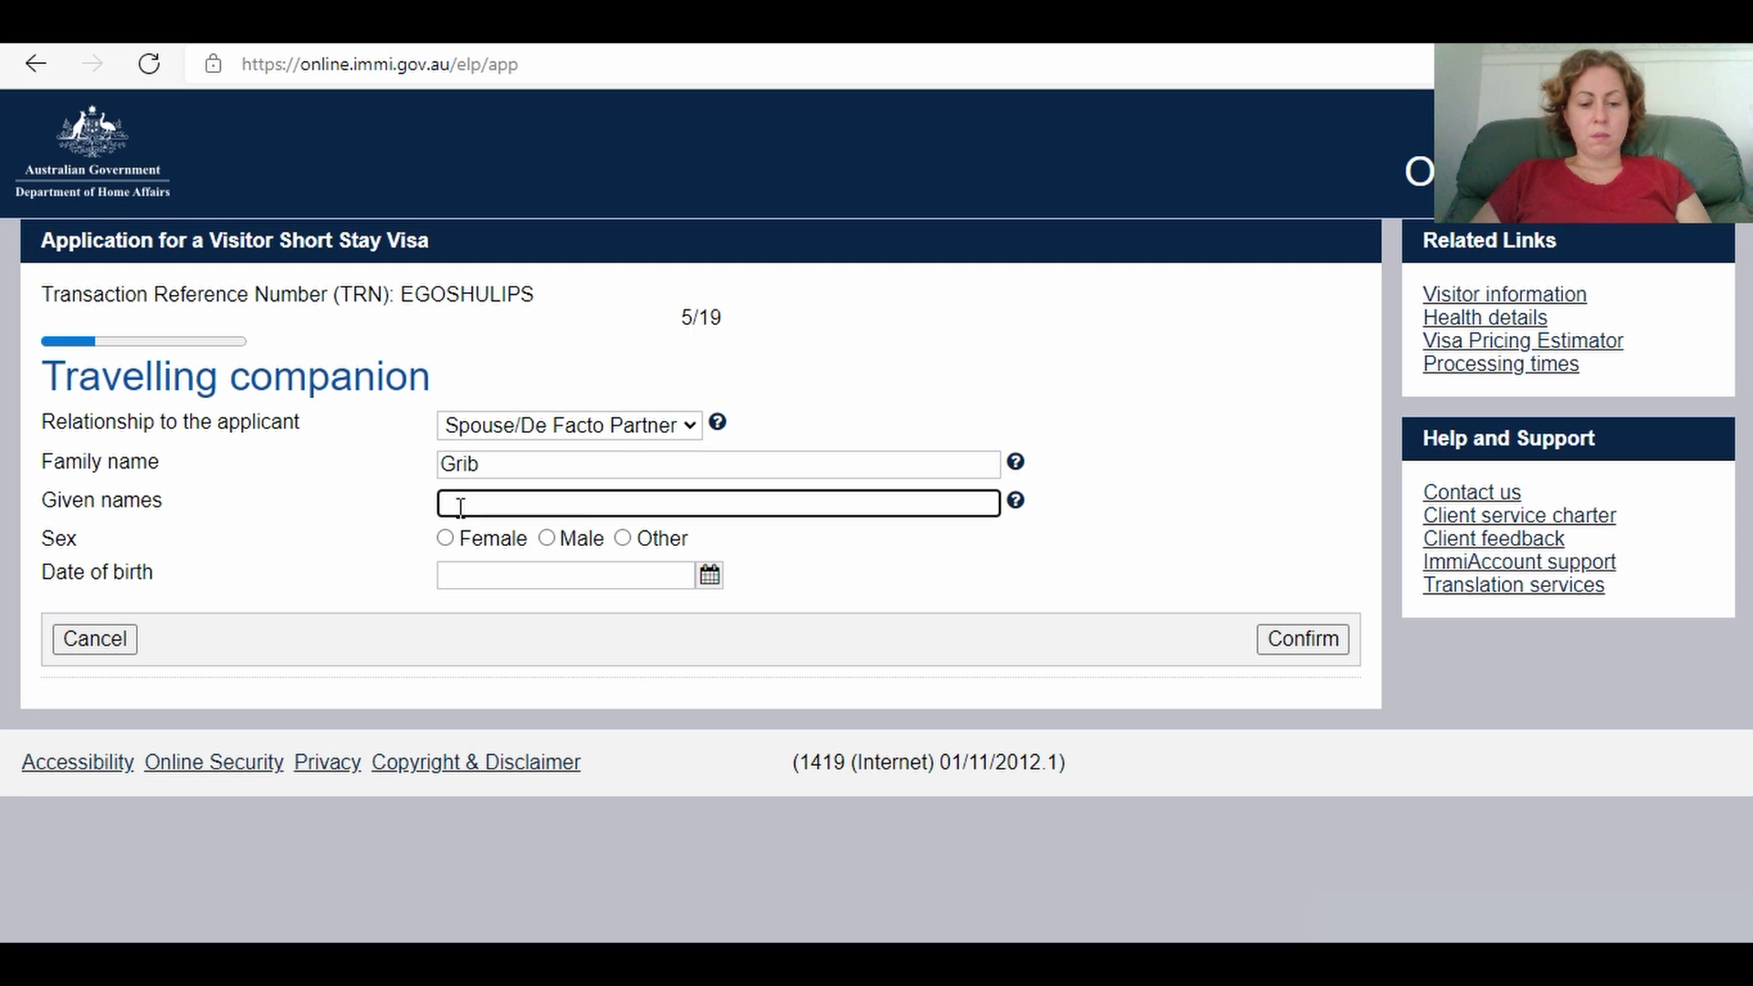
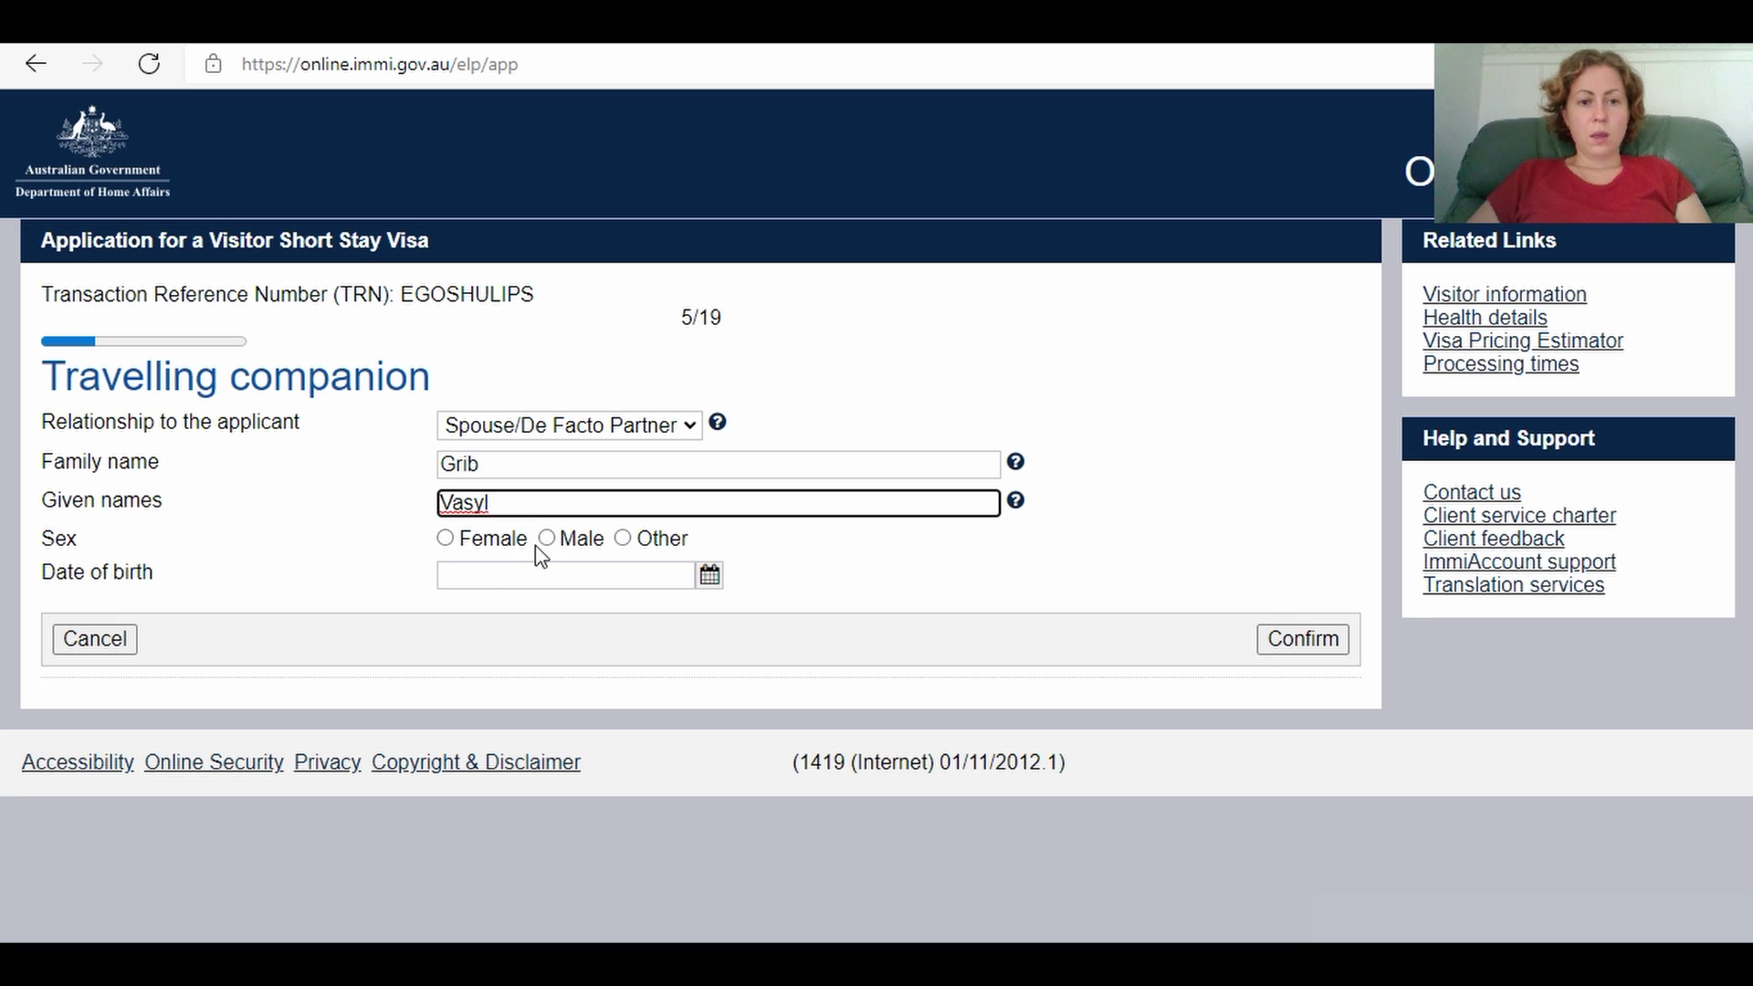
click(545, 540)
click(536, 581)
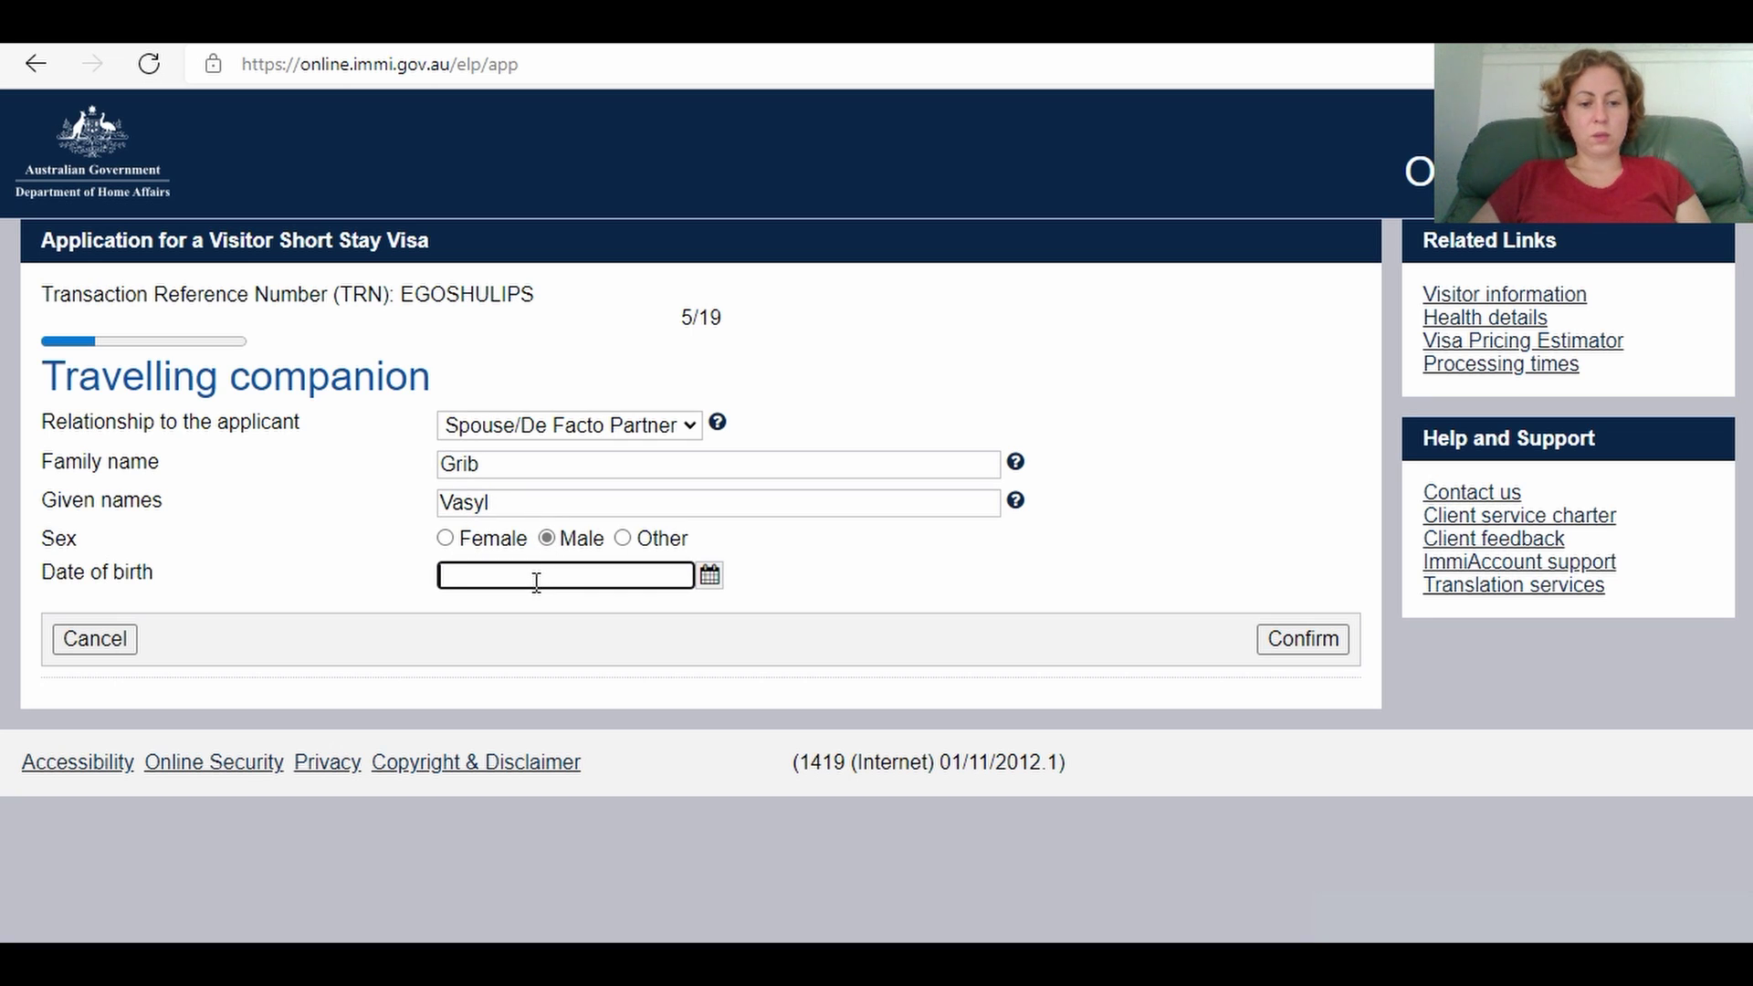
text(31)
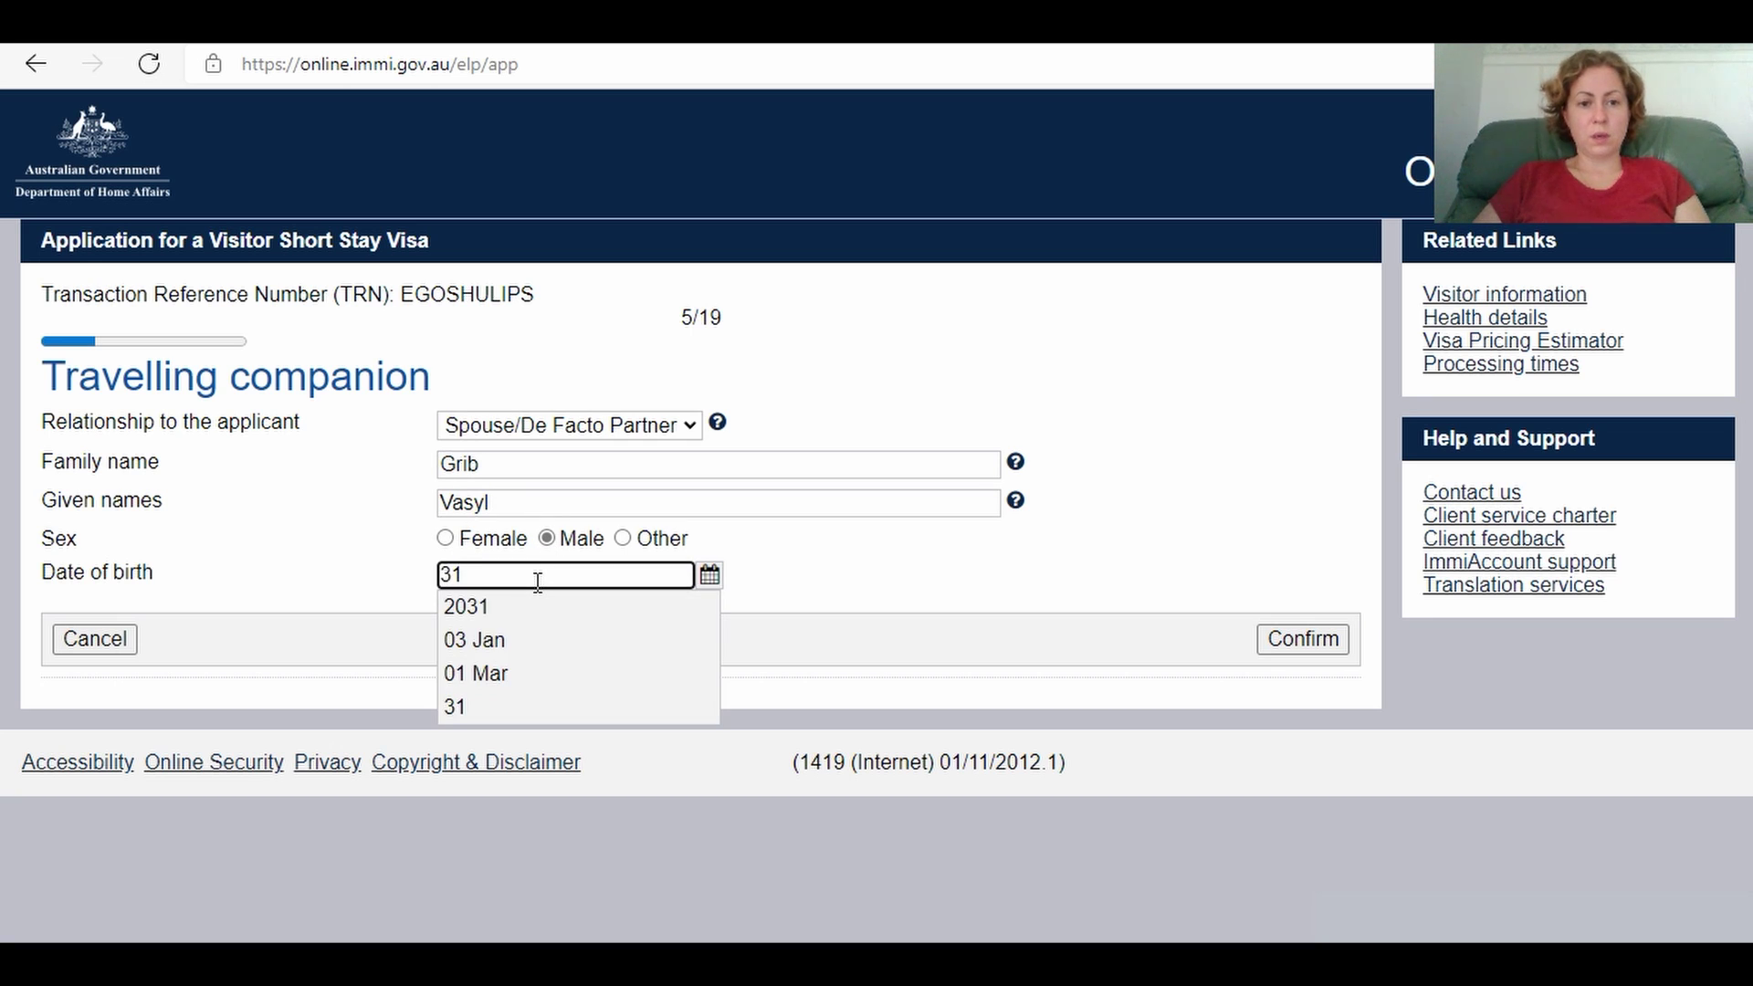
text( Mar)
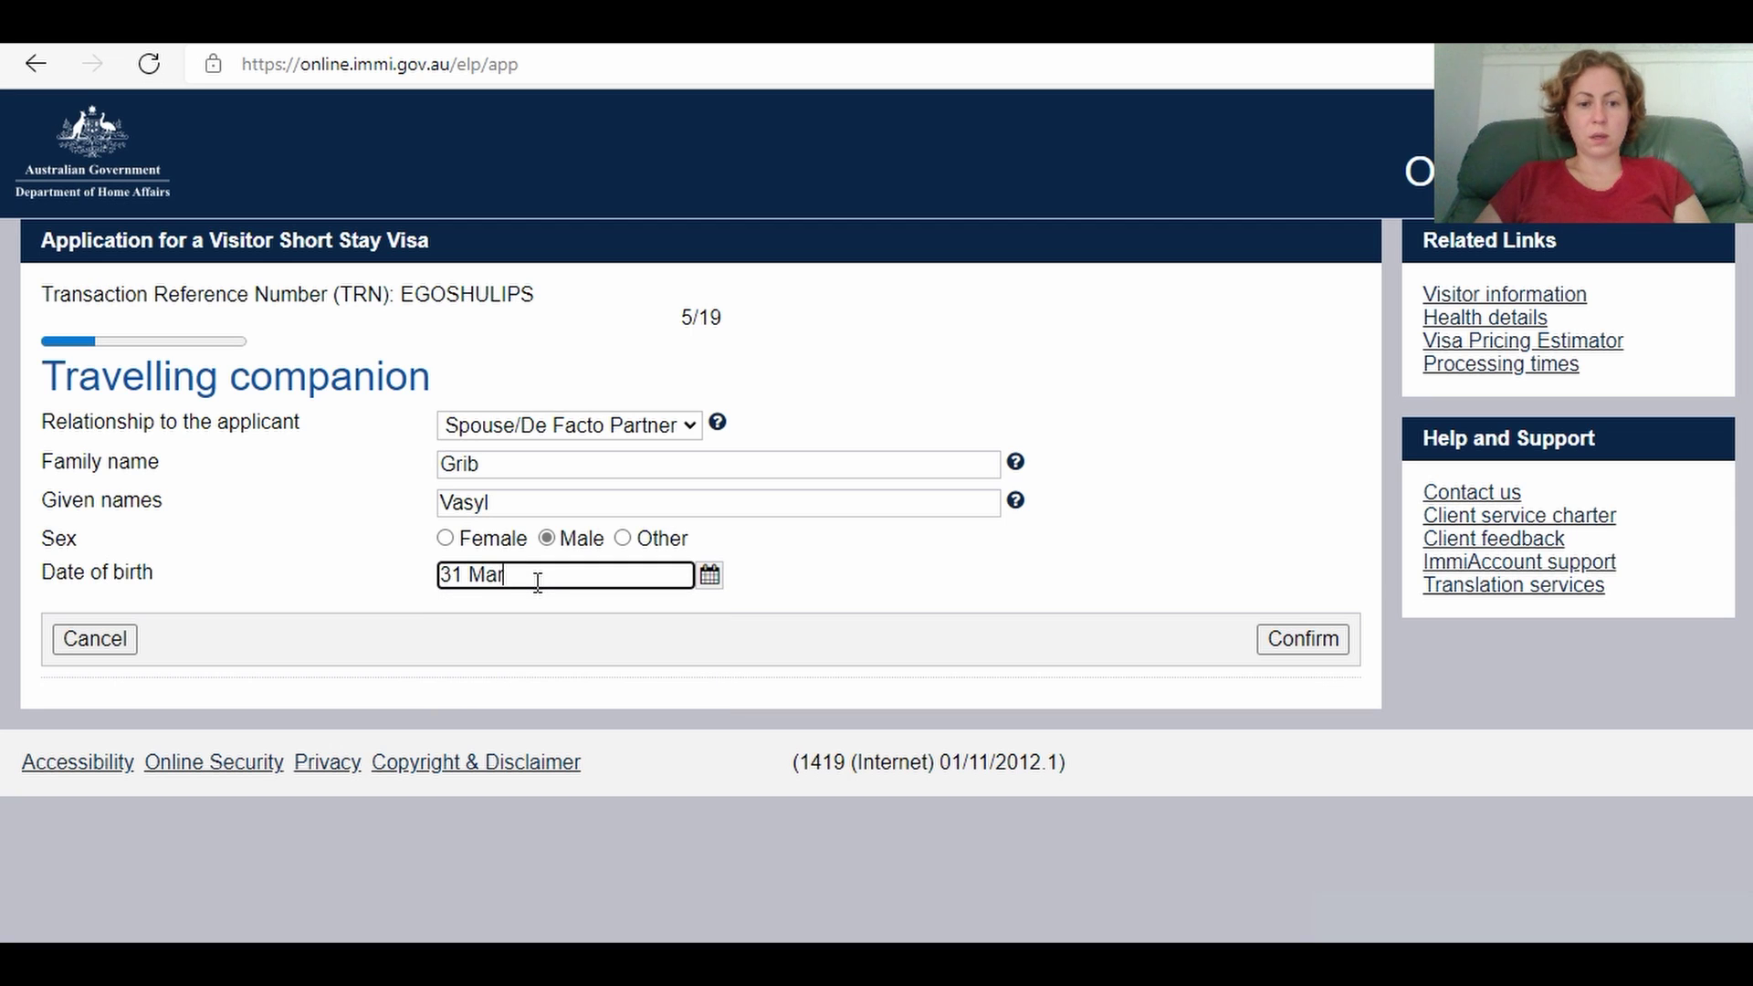
text( 19)
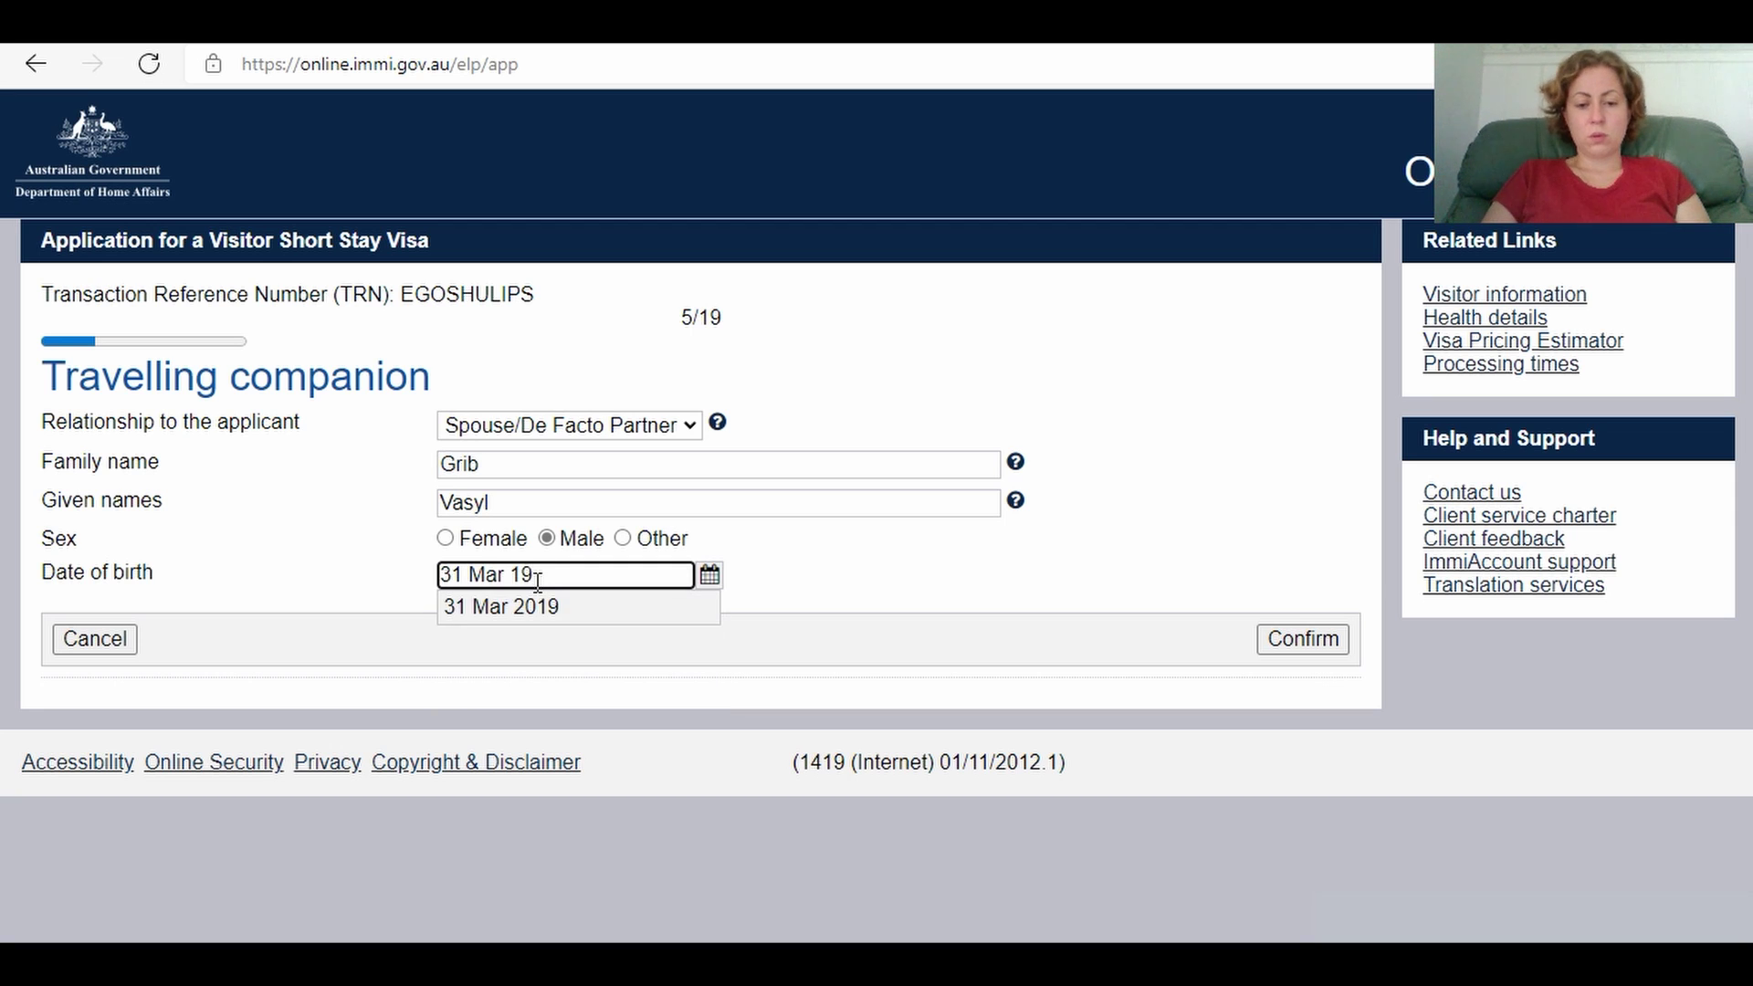
text(75)
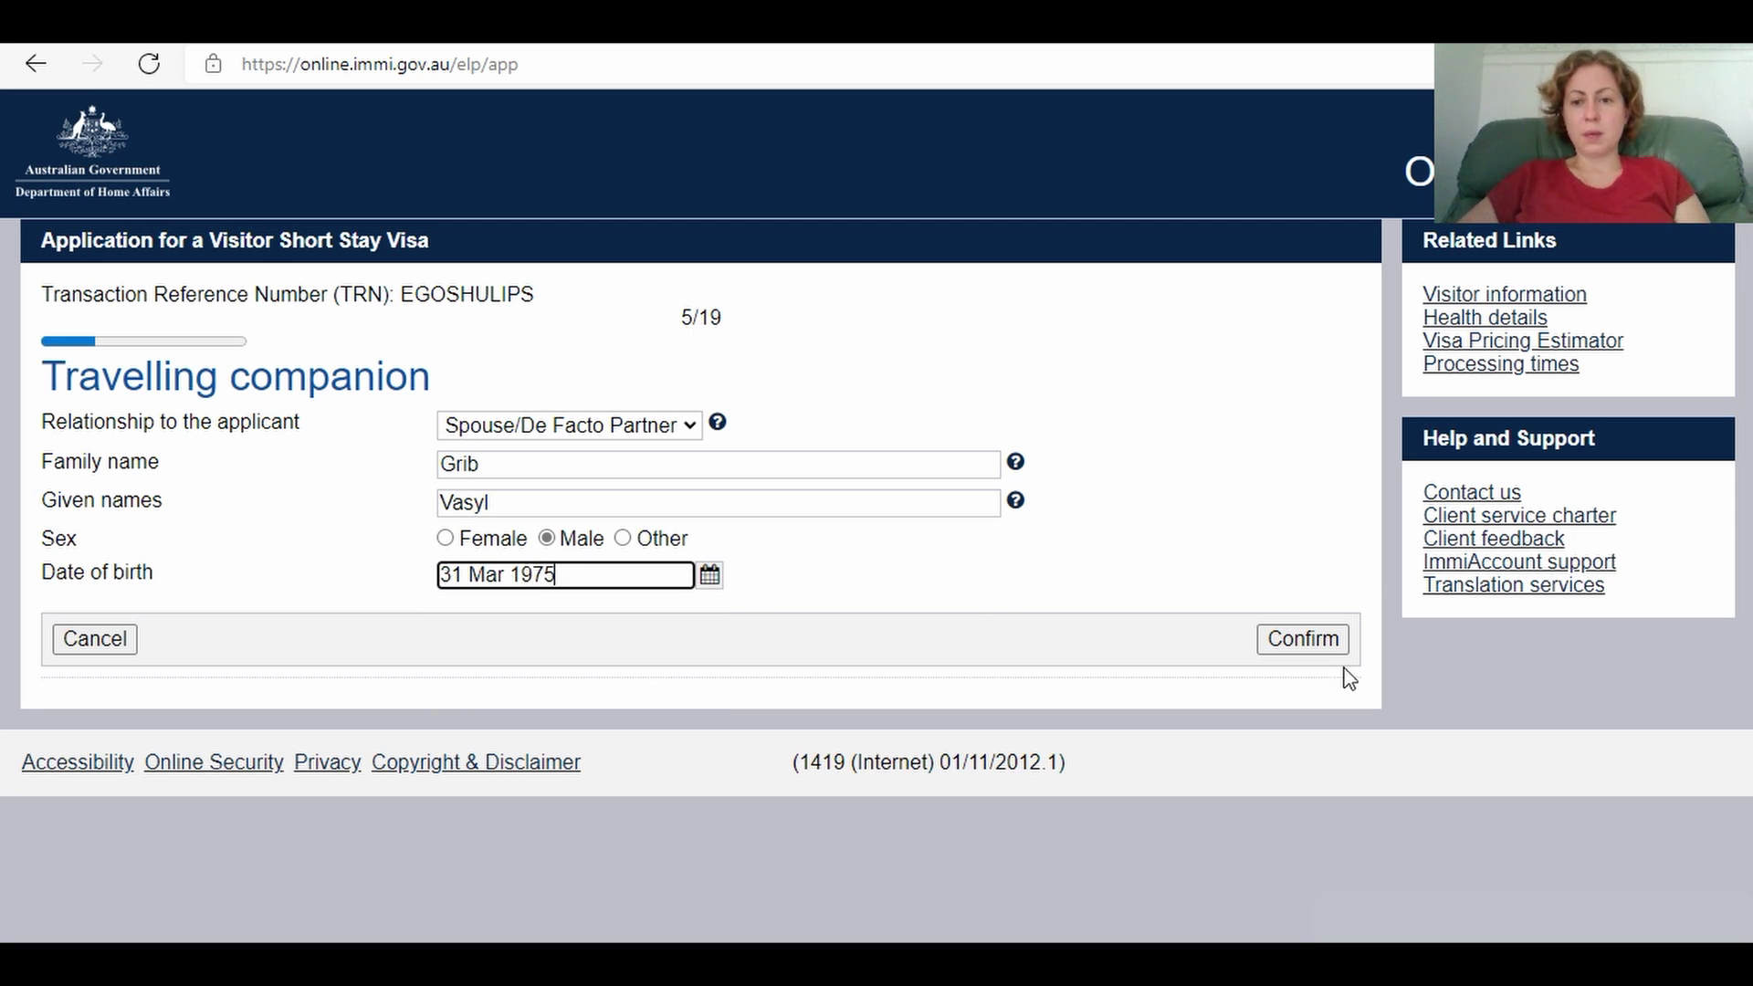
click(1322, 643)
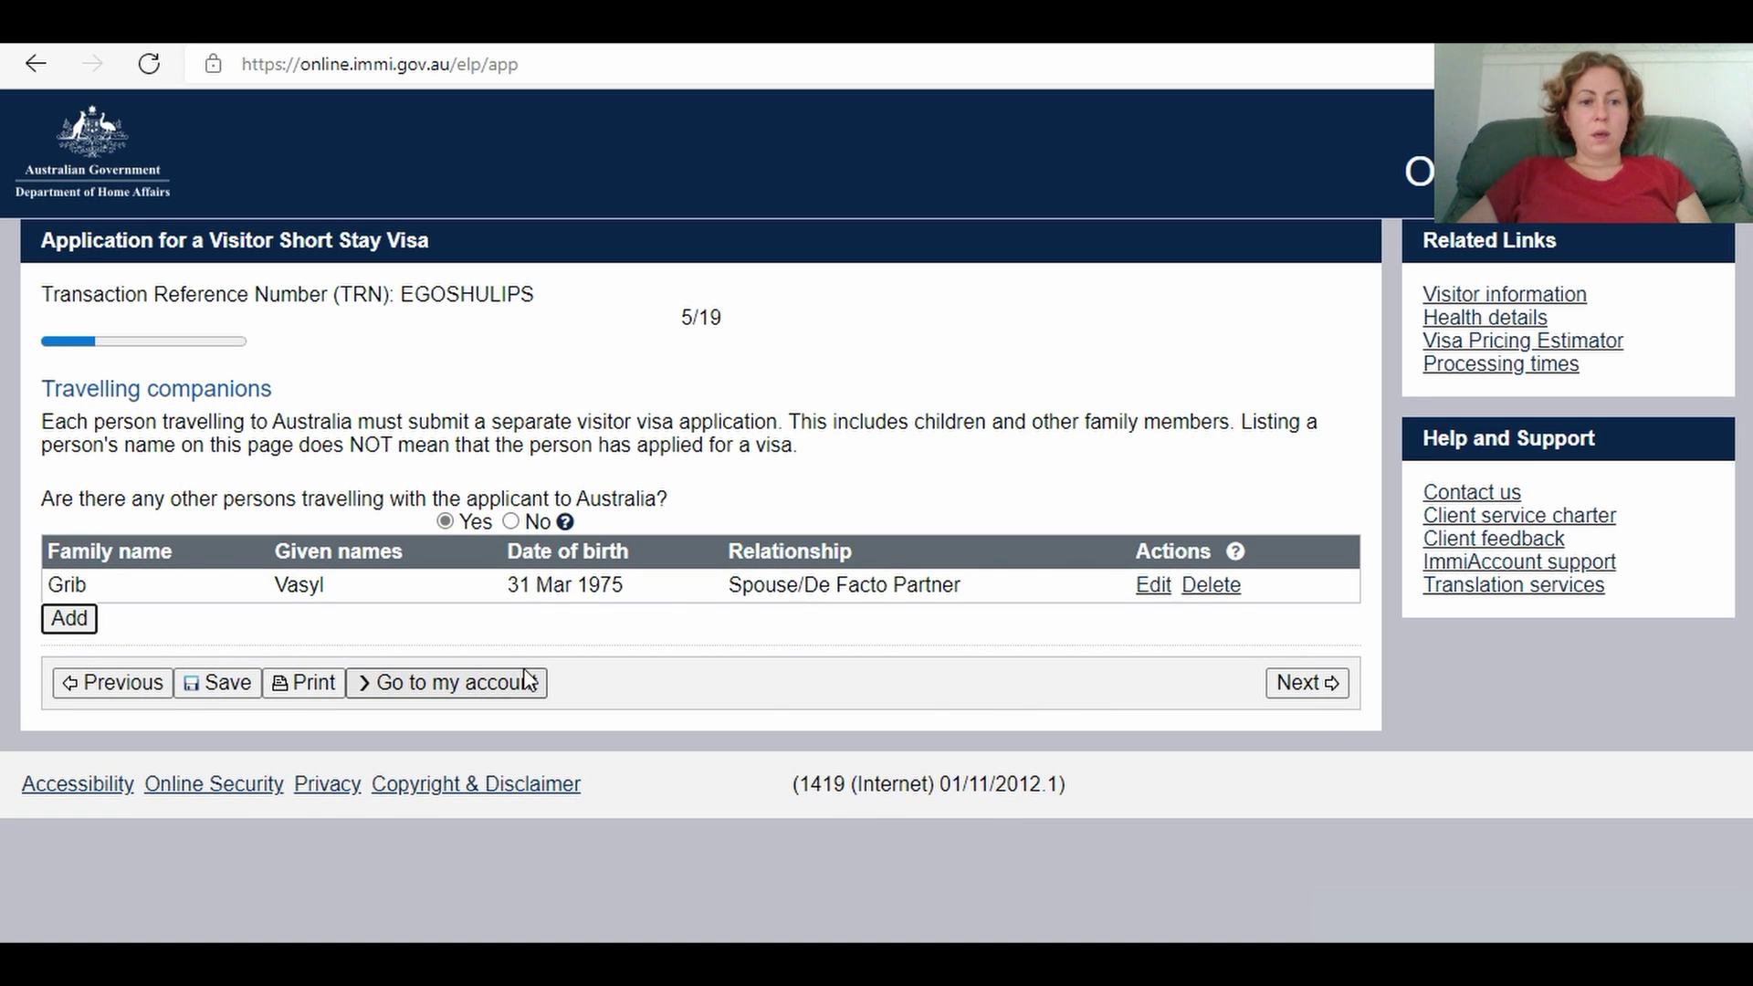
Step: Start a second travelling companion entry with relationship Child
click(73, 620)
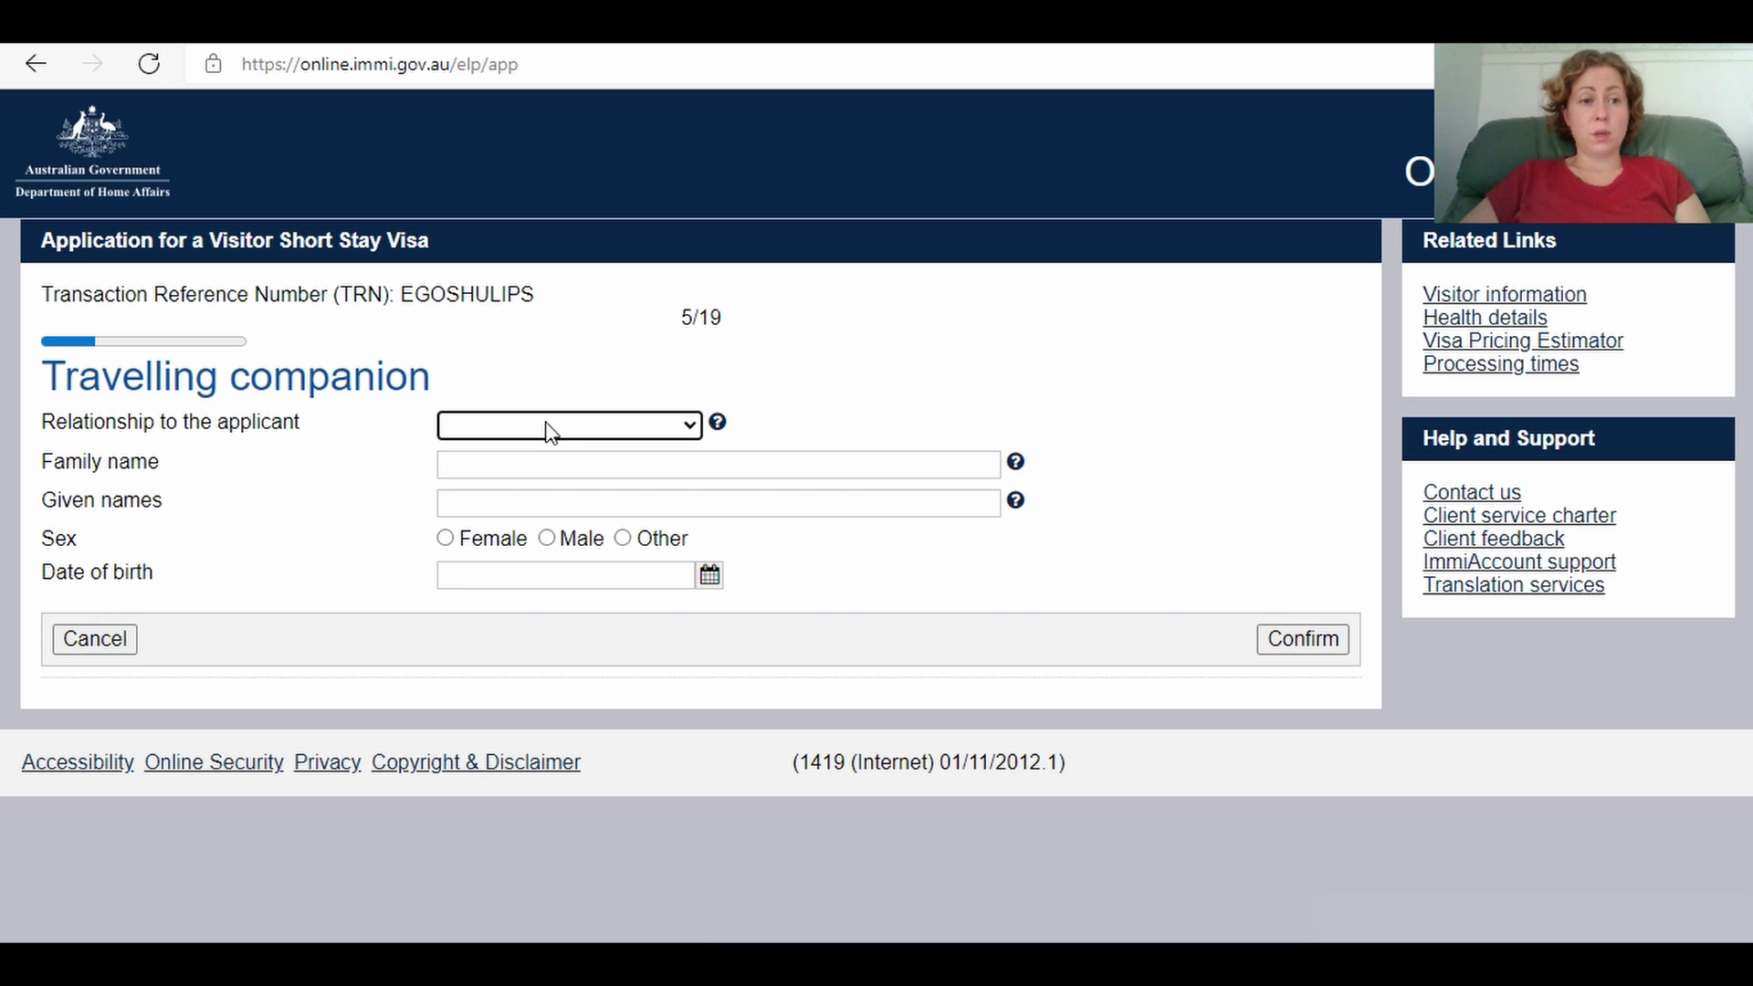
click(551, 431)
click(544, 562)
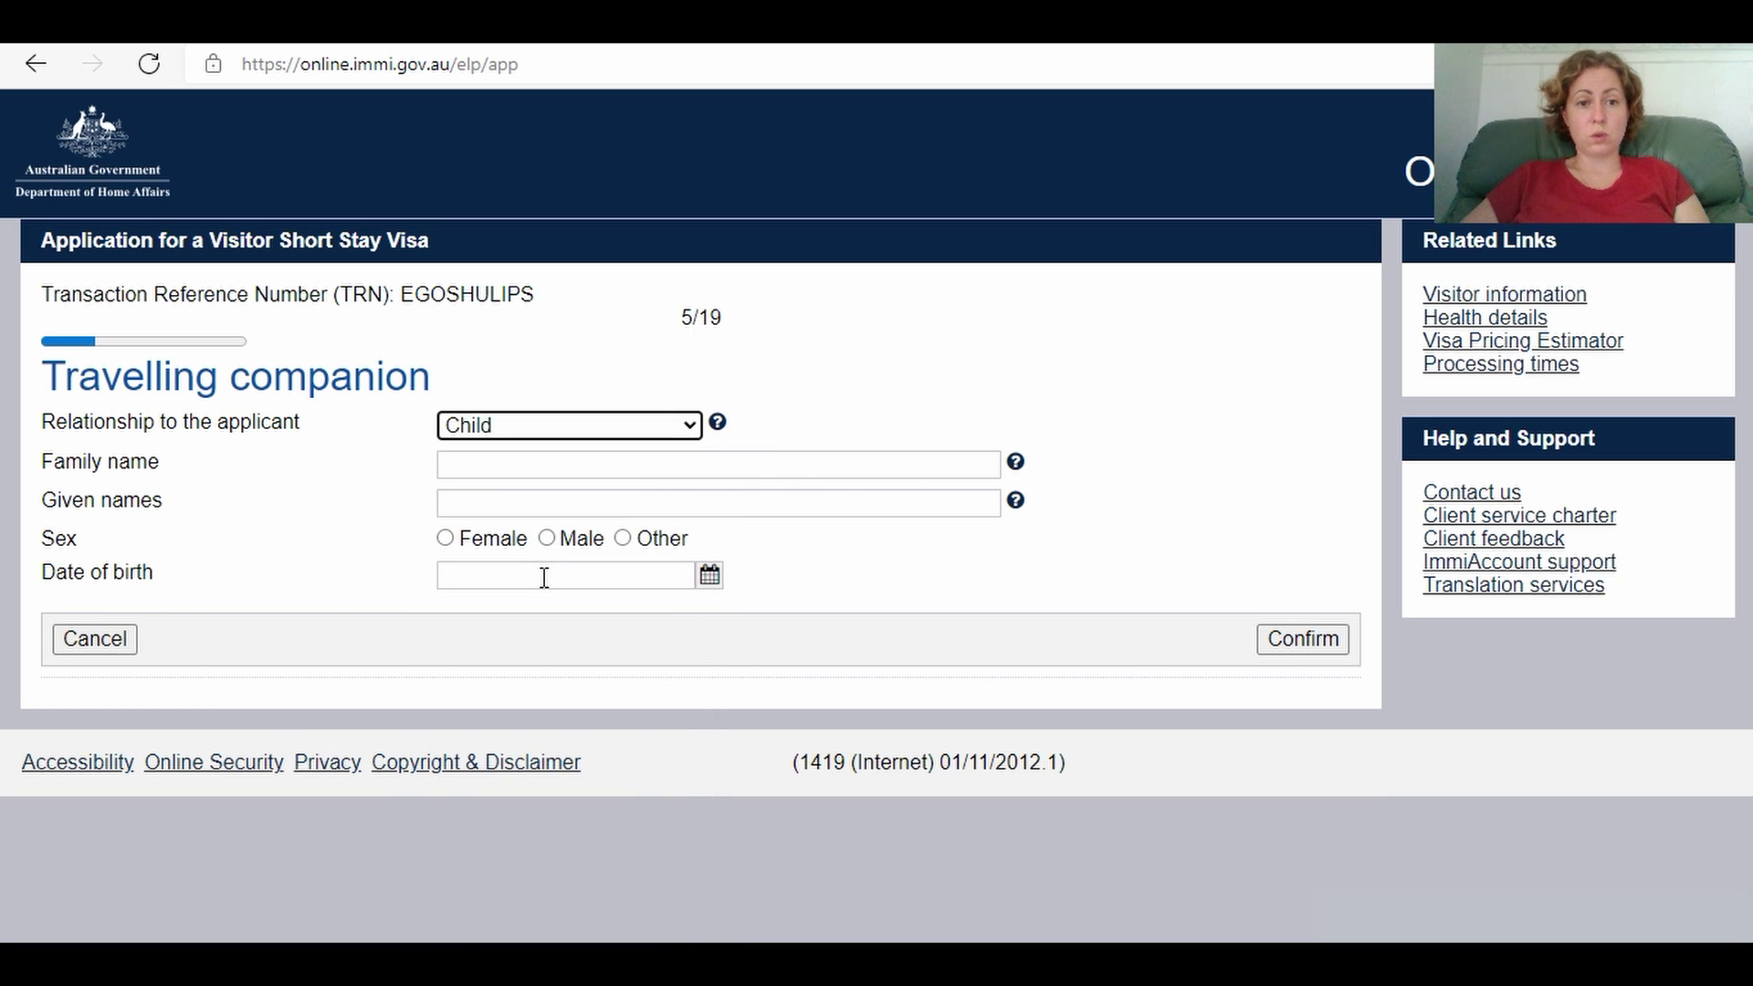
Step: Enter the child's family and given names, moving a misplaced name into given names
click(481, 467)
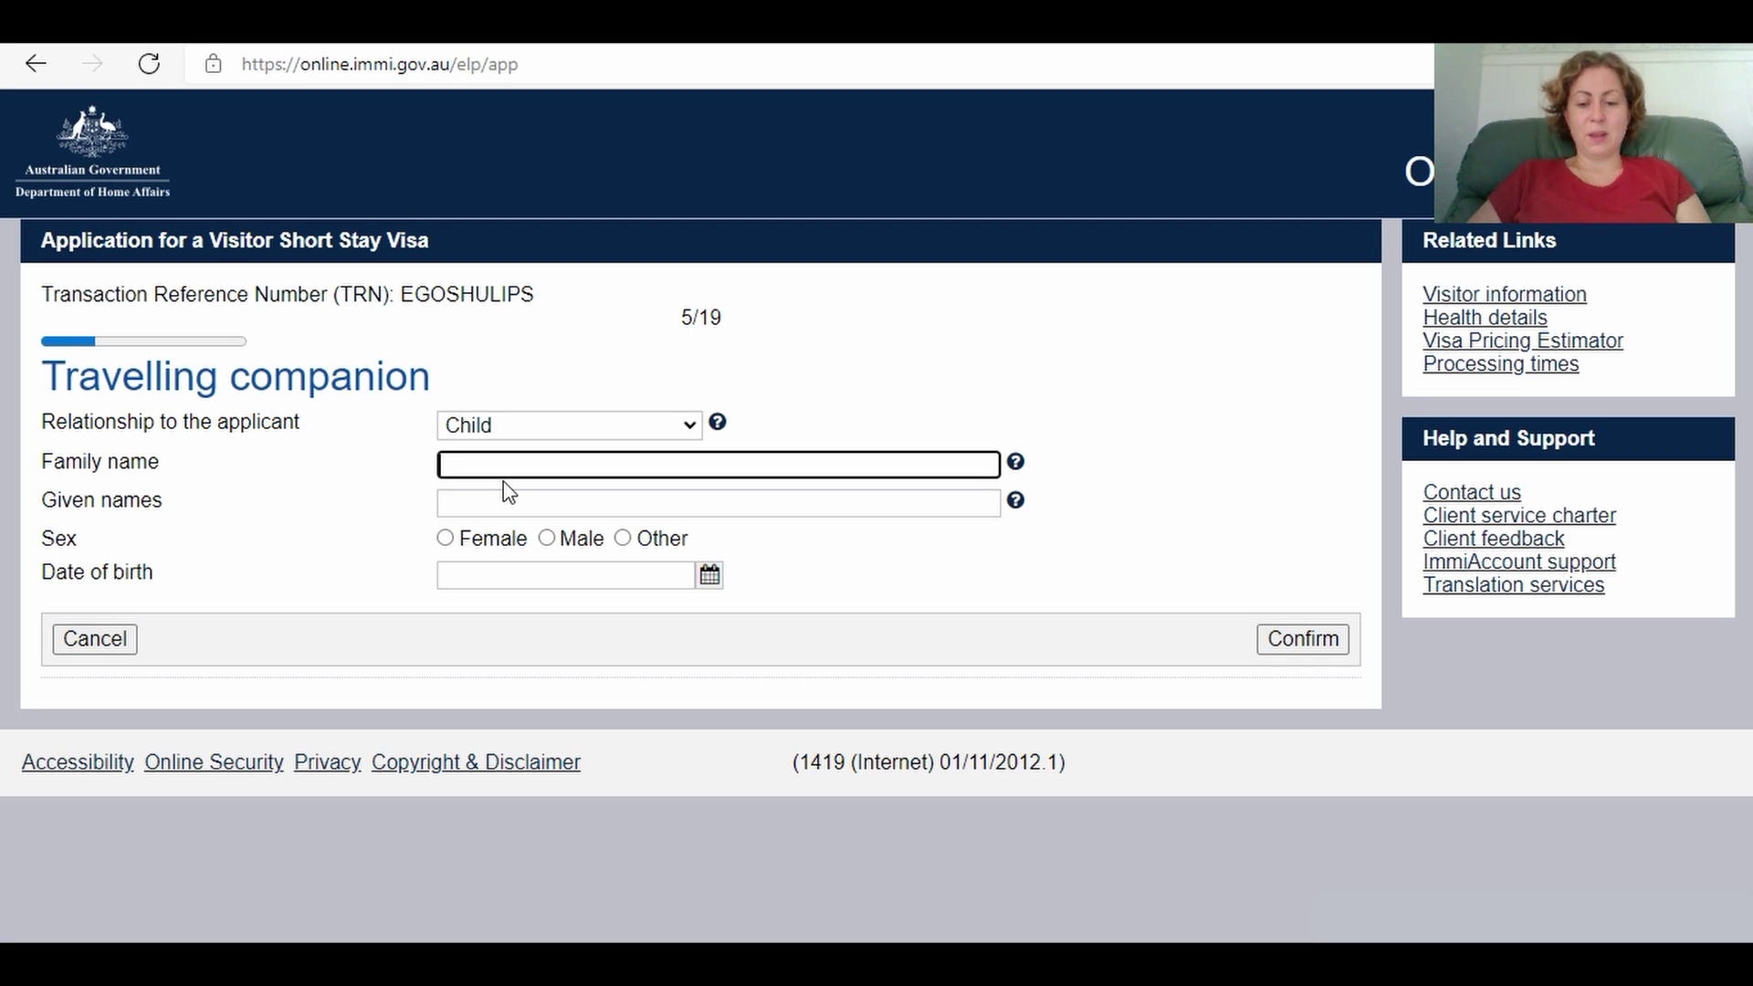
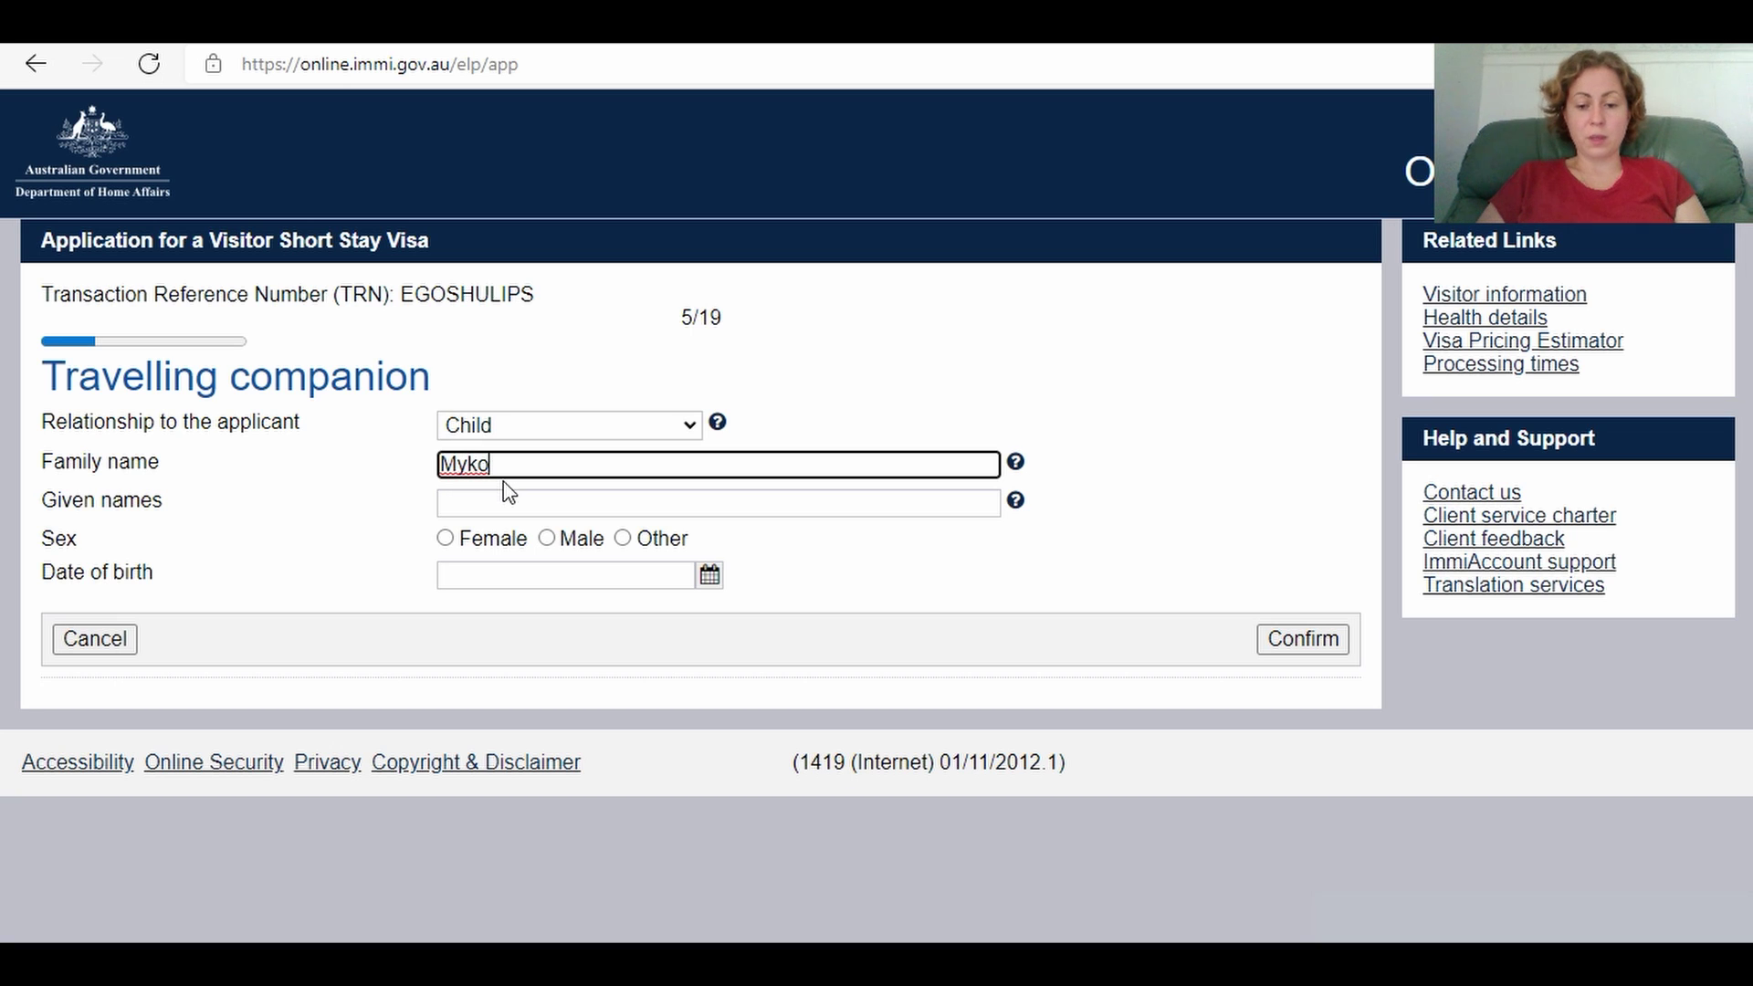
click(498, 505)
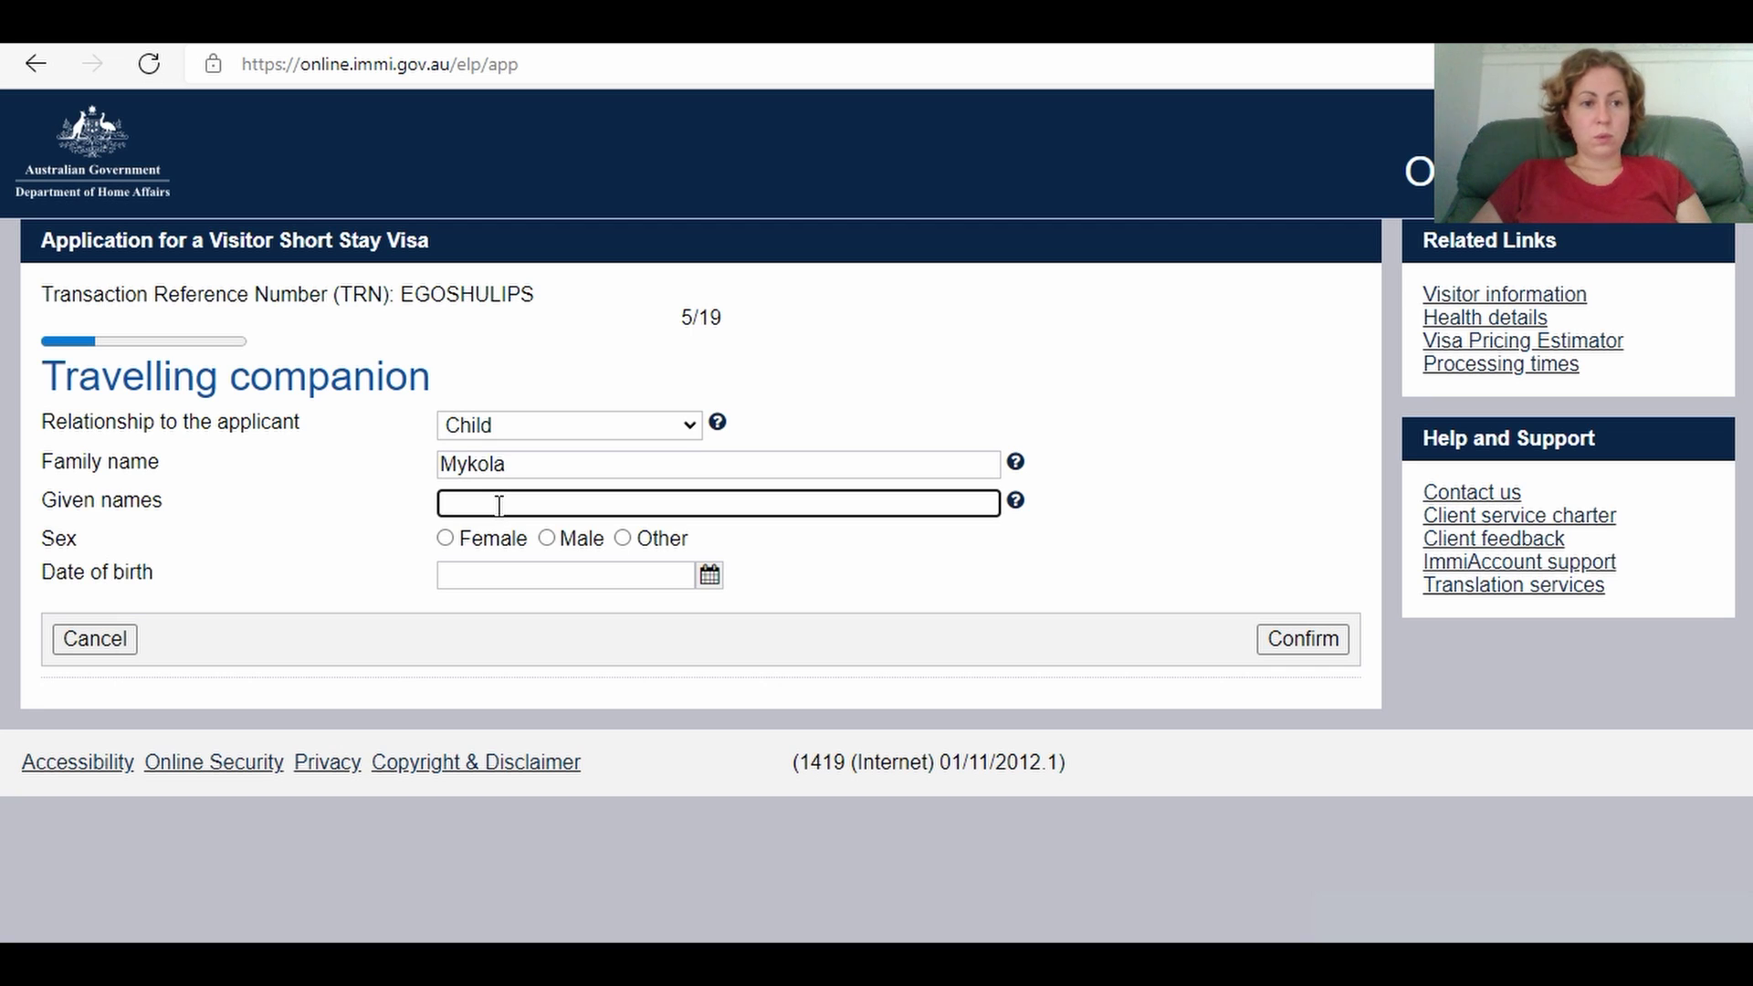
drag(516, 462, 440, 464)
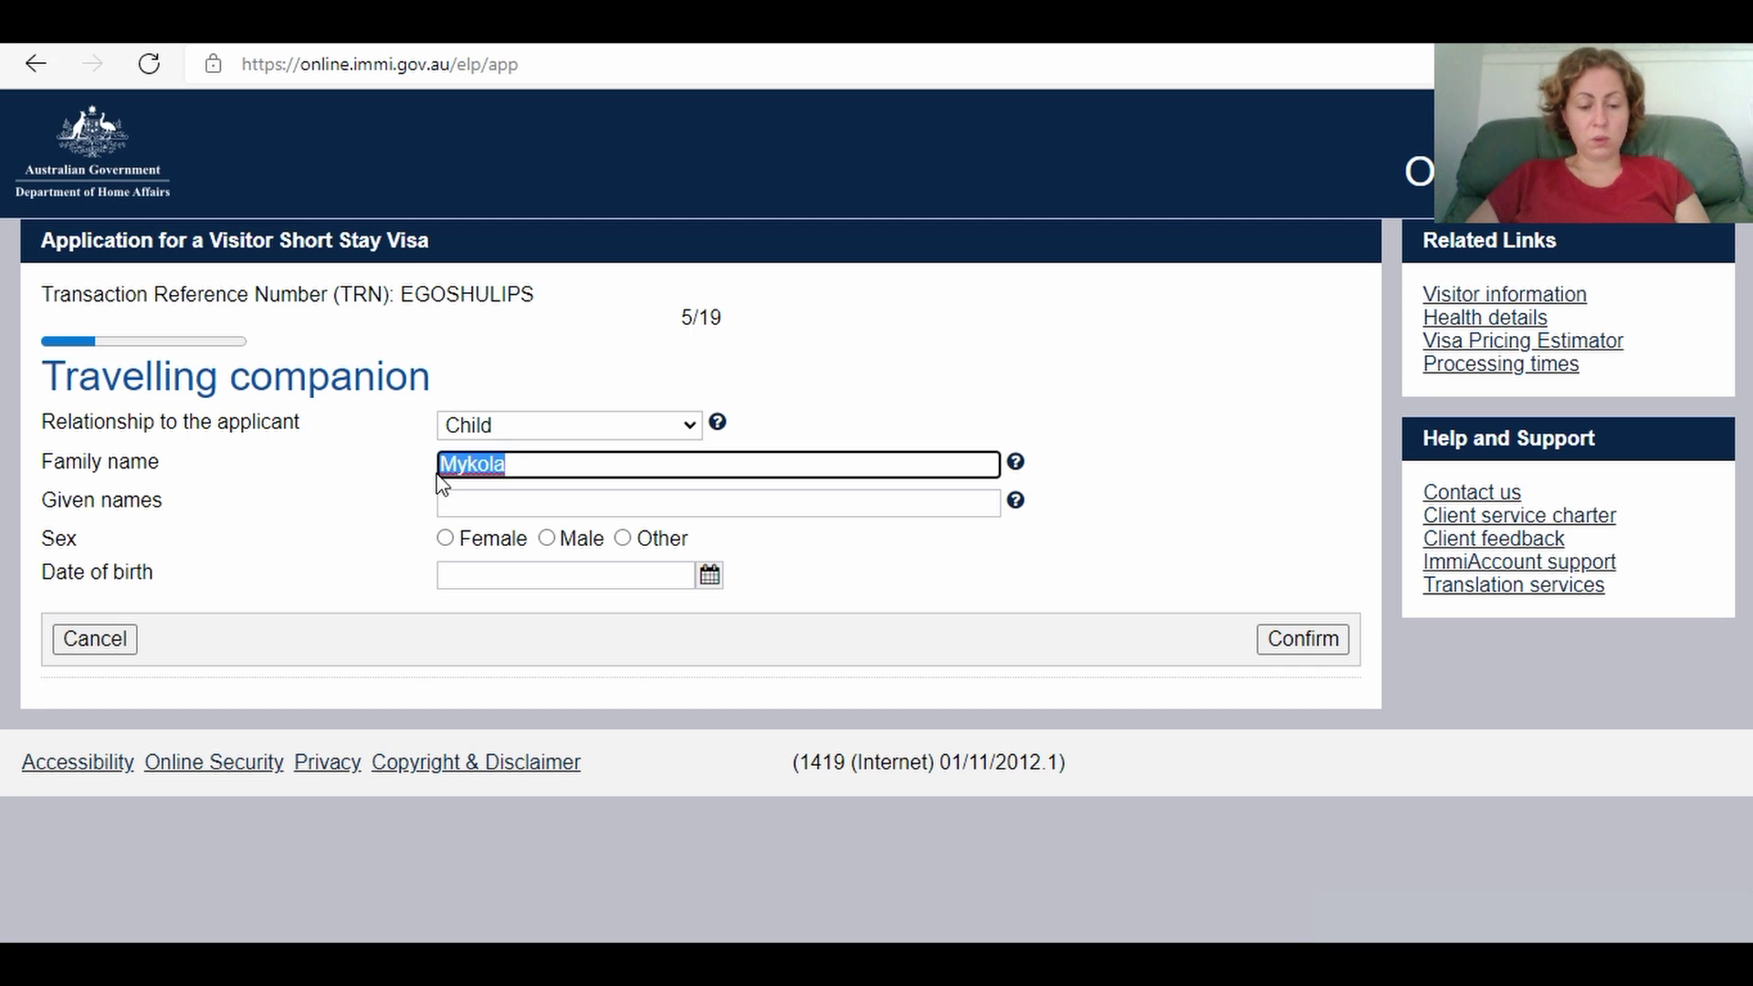
key(ctrl+x)
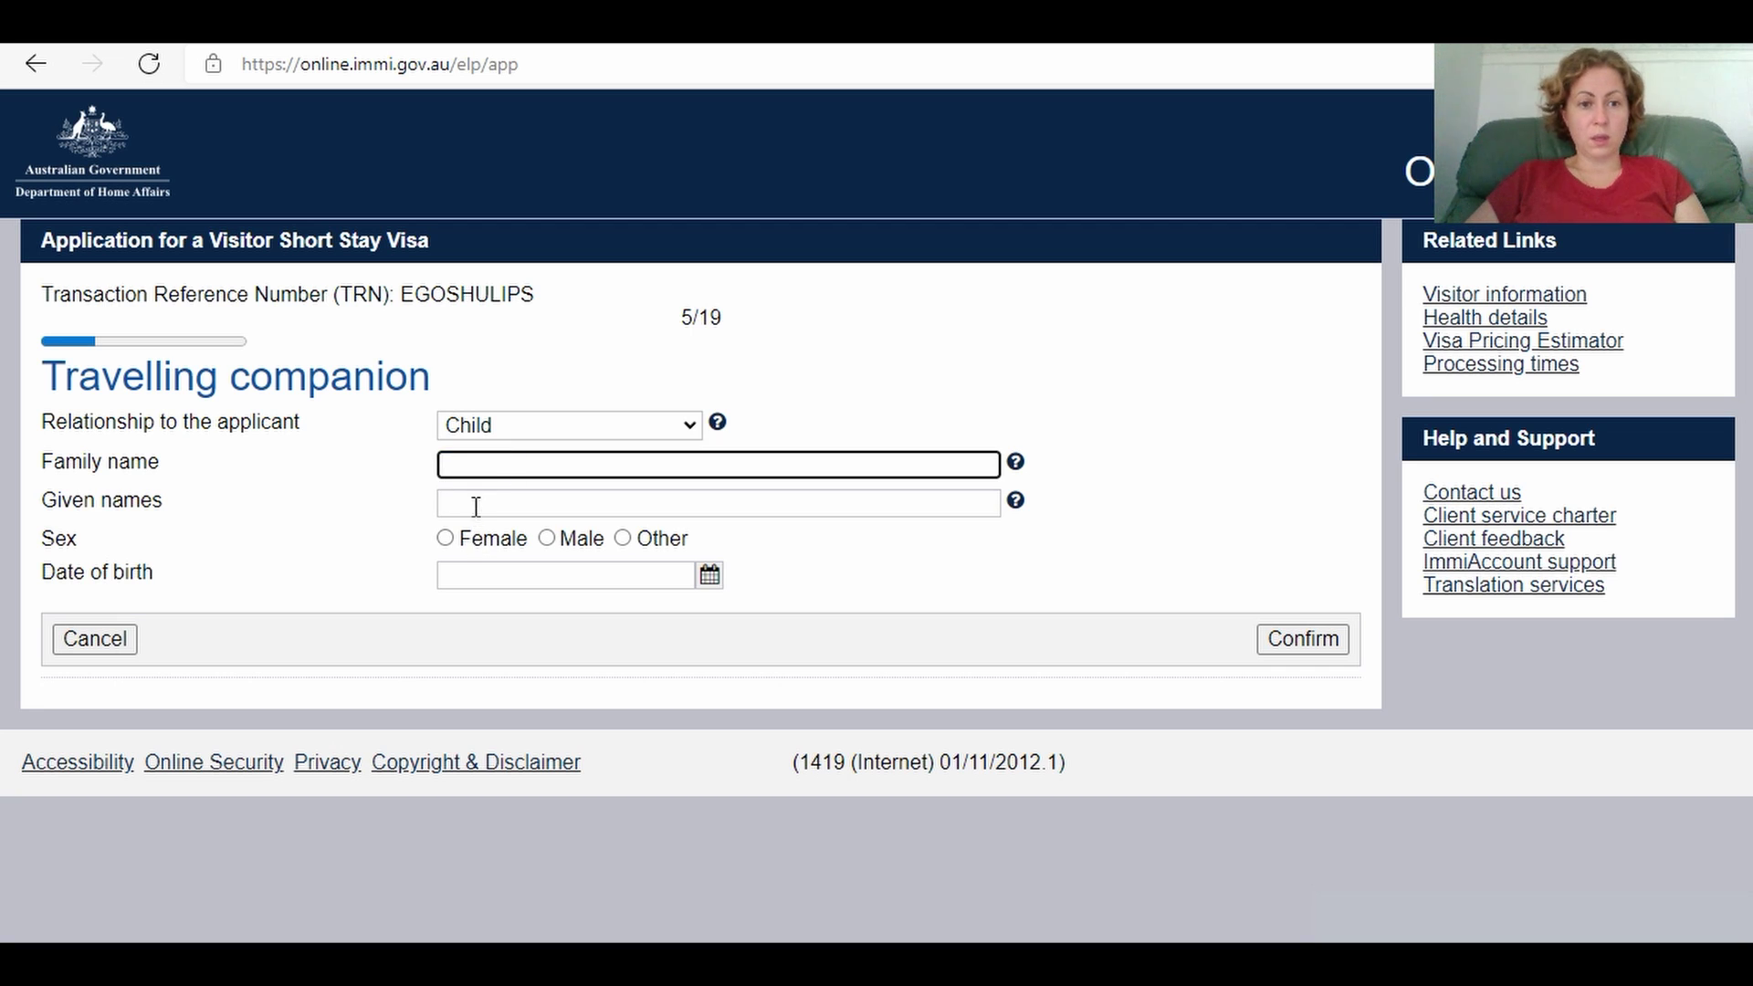
click(474, 505)
key(ctrl+v)
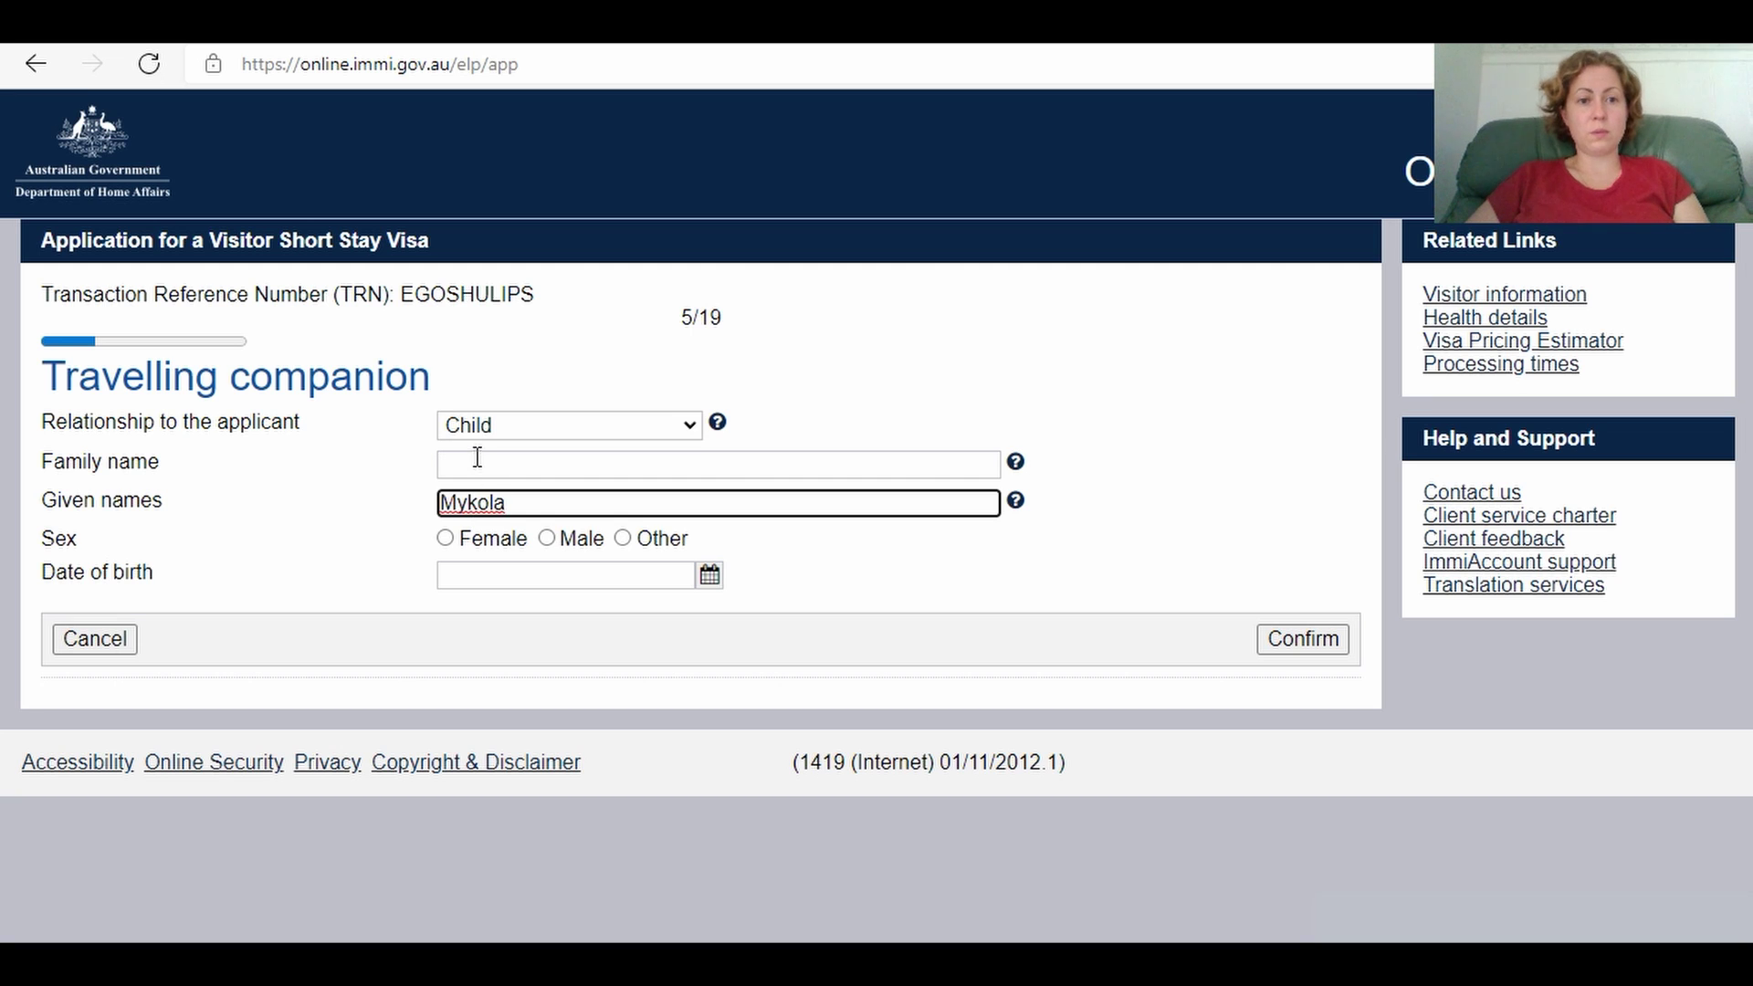
click(475, 467)
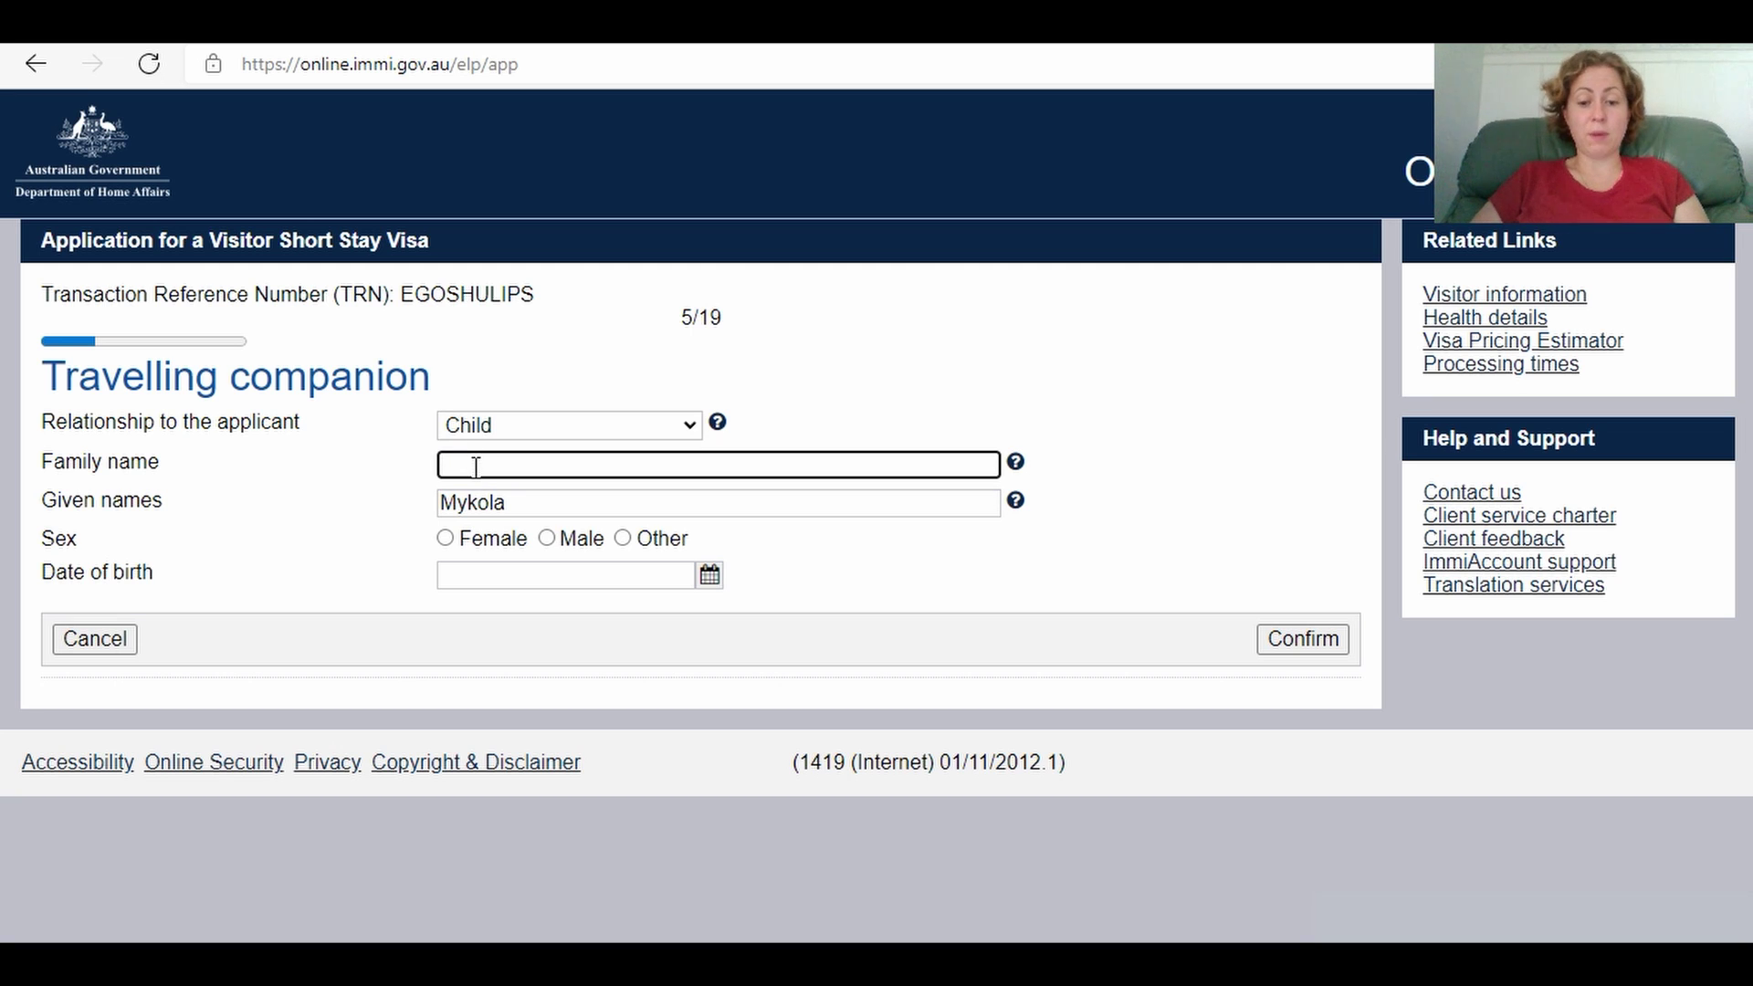
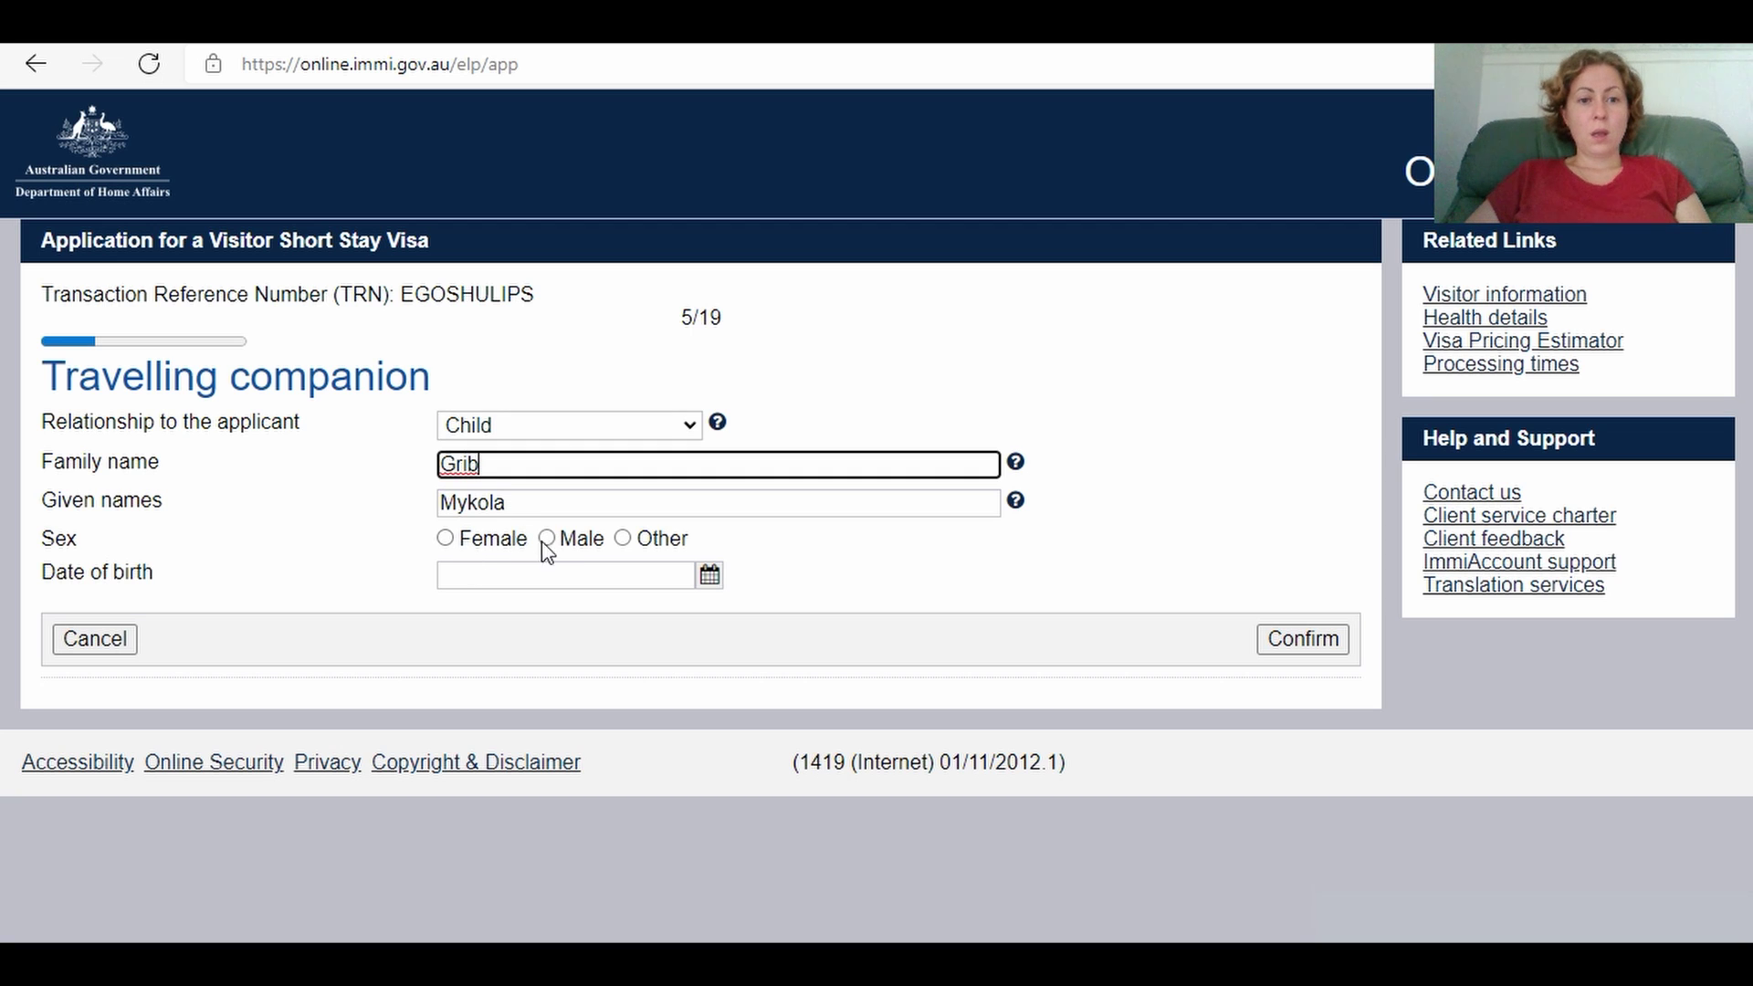
Step: Set the child's sex to Male and date of birth to 9 Aug 2013, confirm, and continue
click(547, 541)
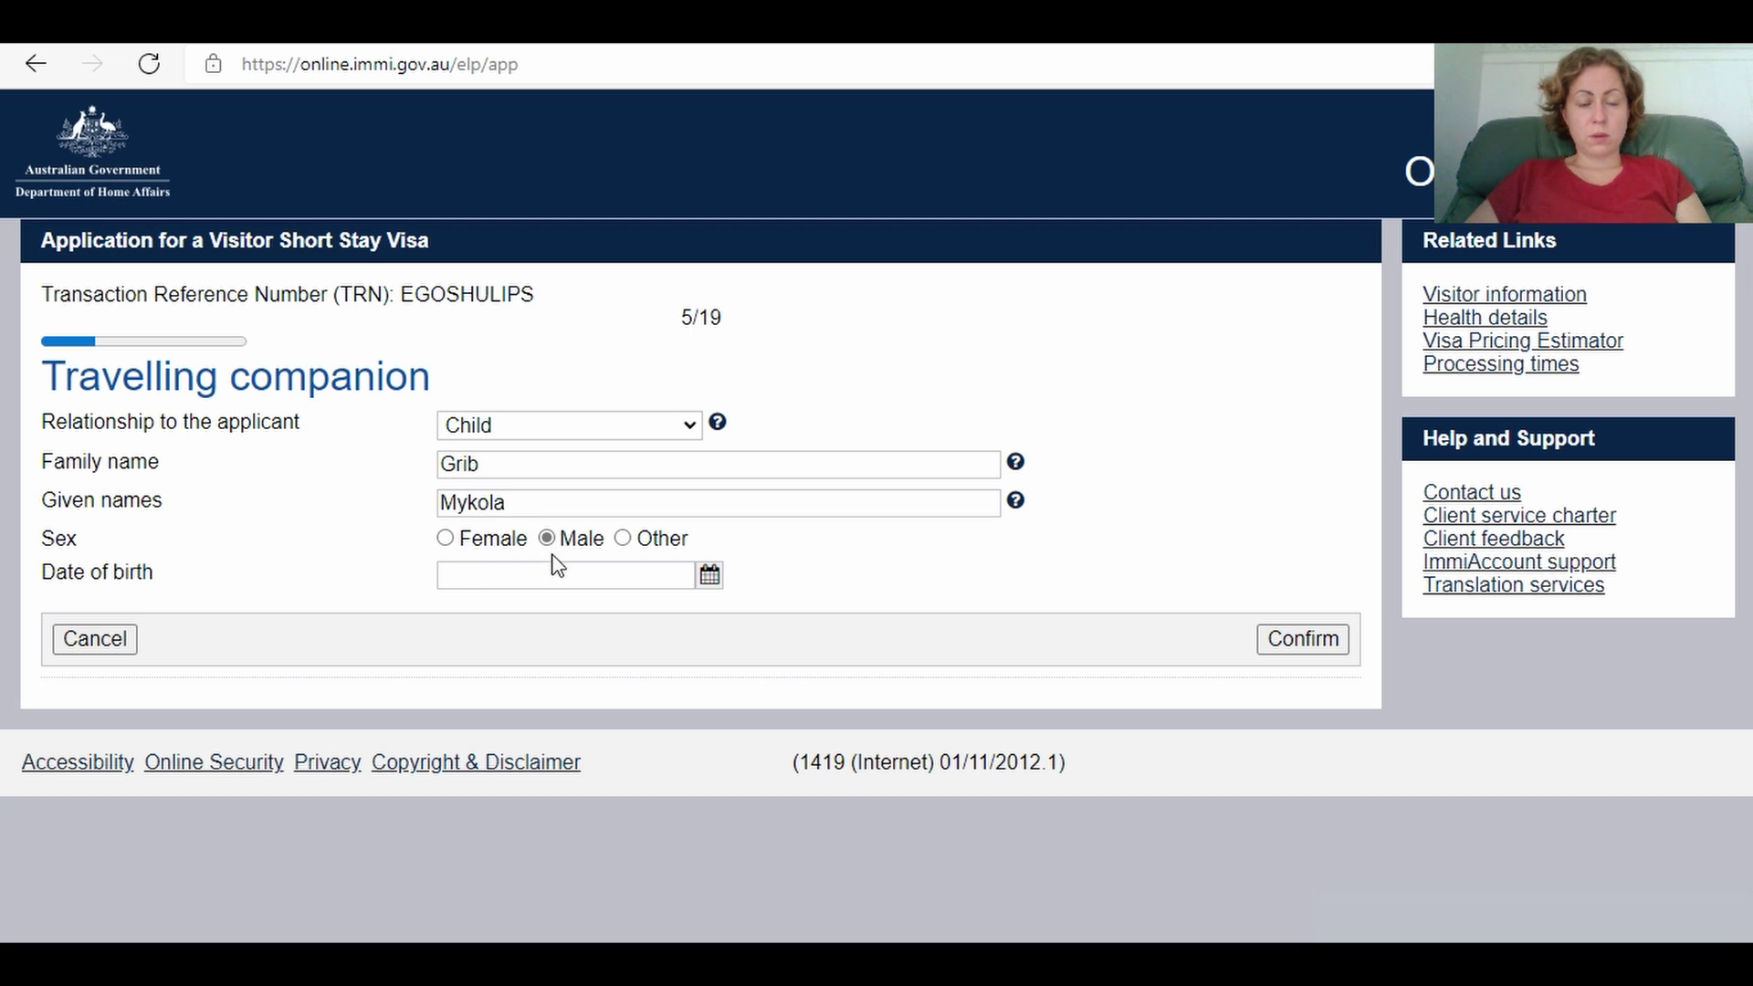
click(543, 573)
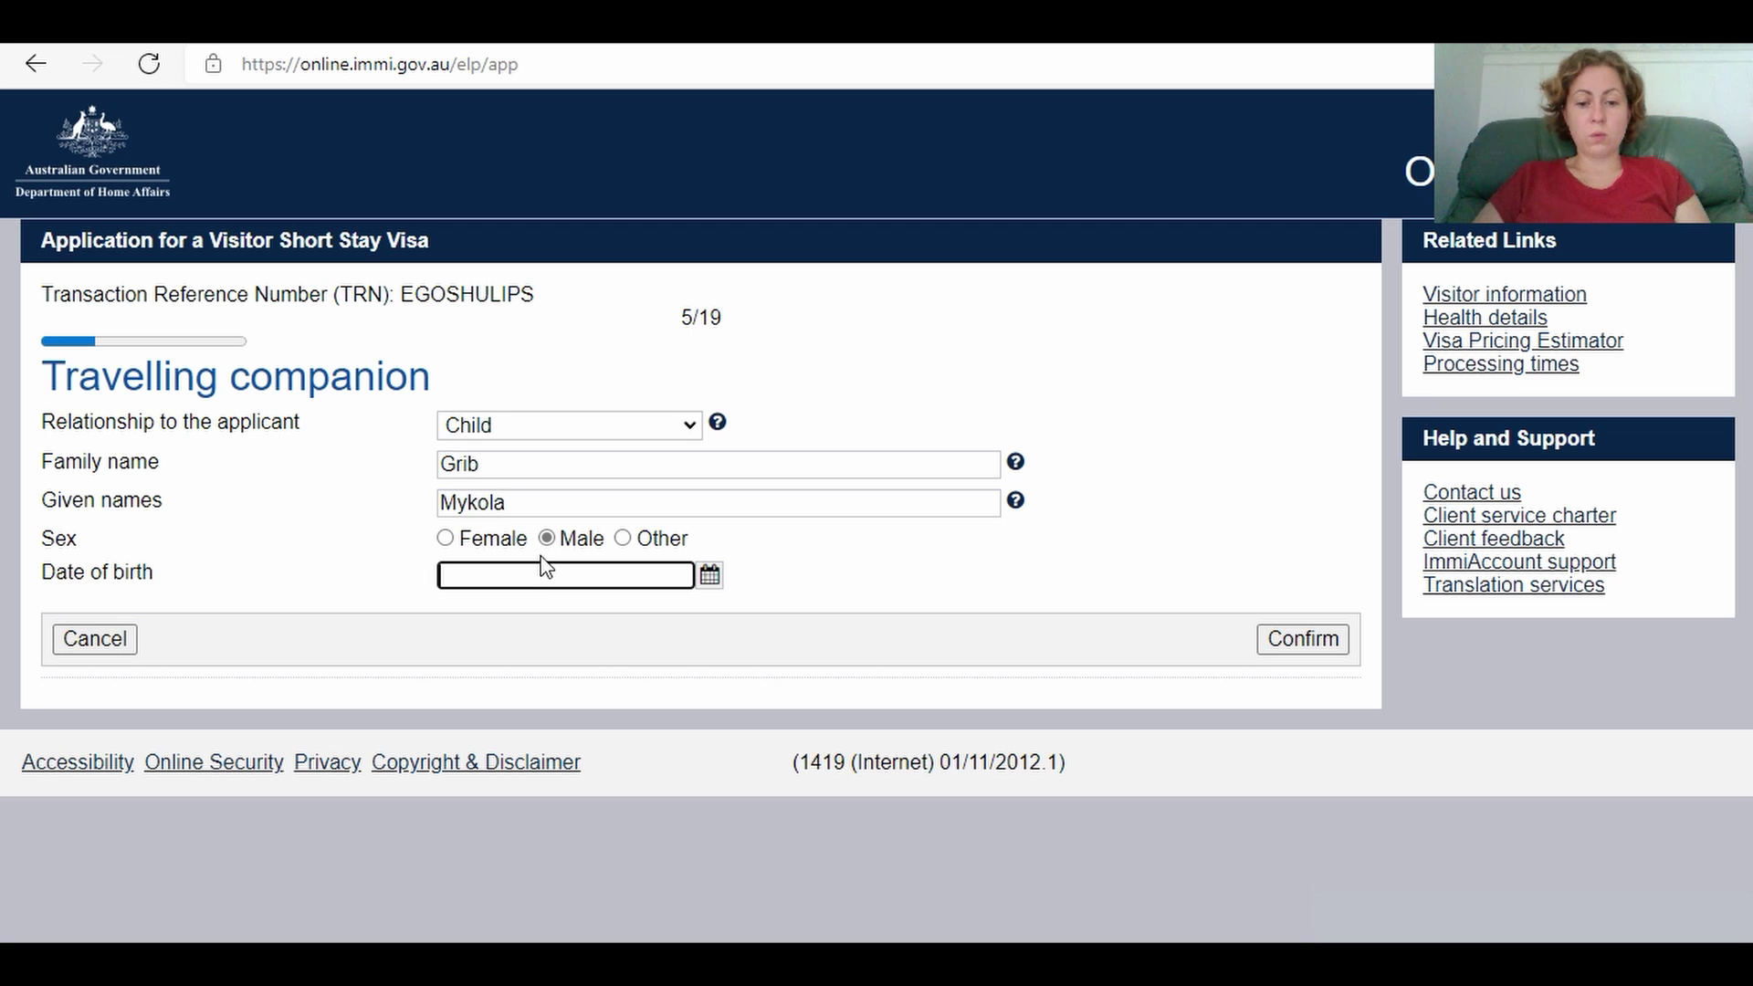
text(8)
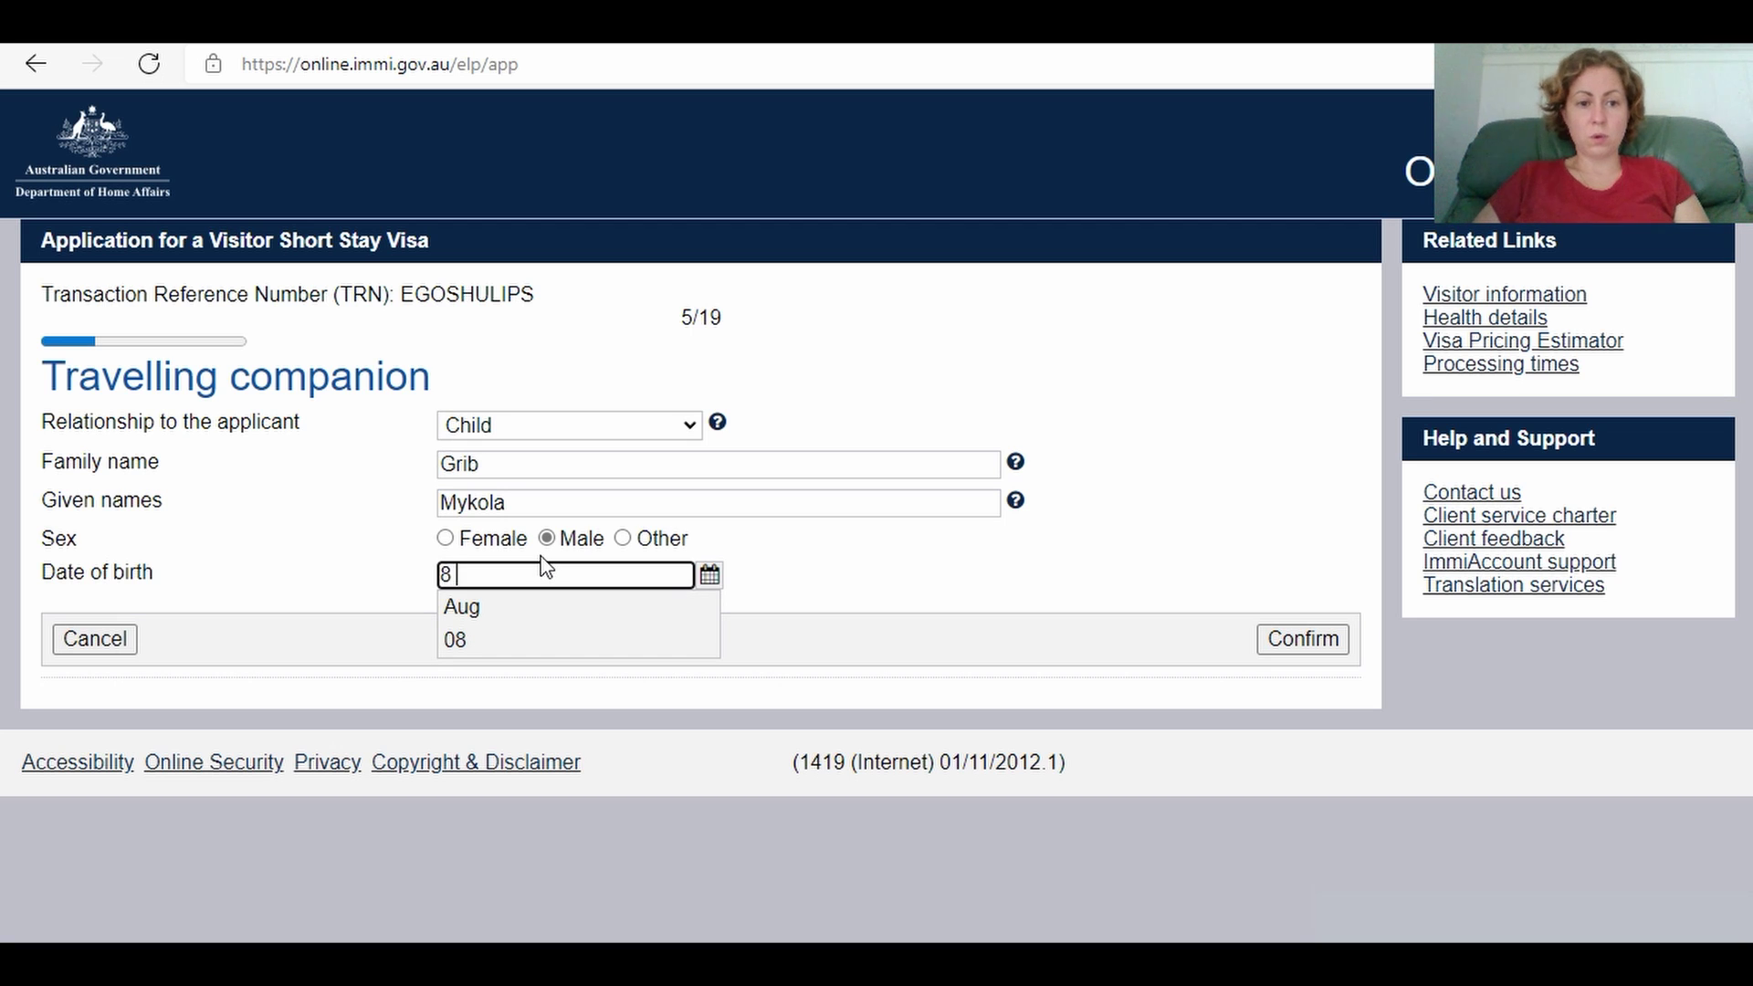
click(540, 610)
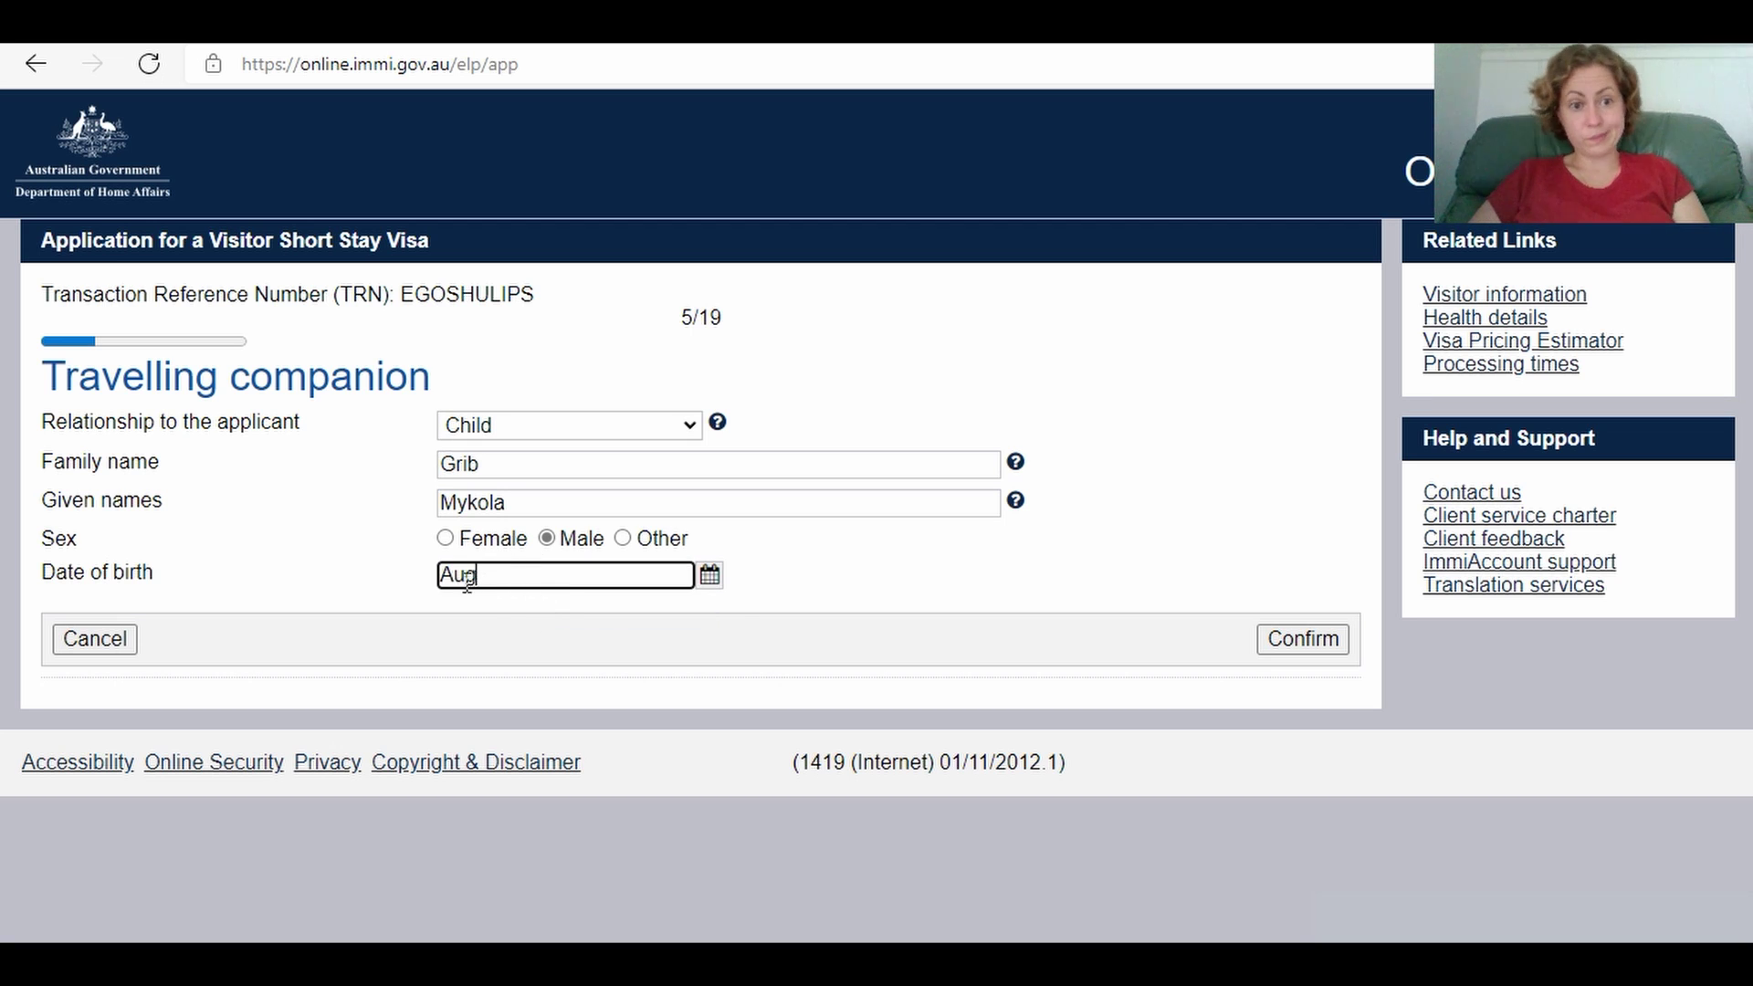
double_click(440, 572)
key(BackSpace)
text(9)
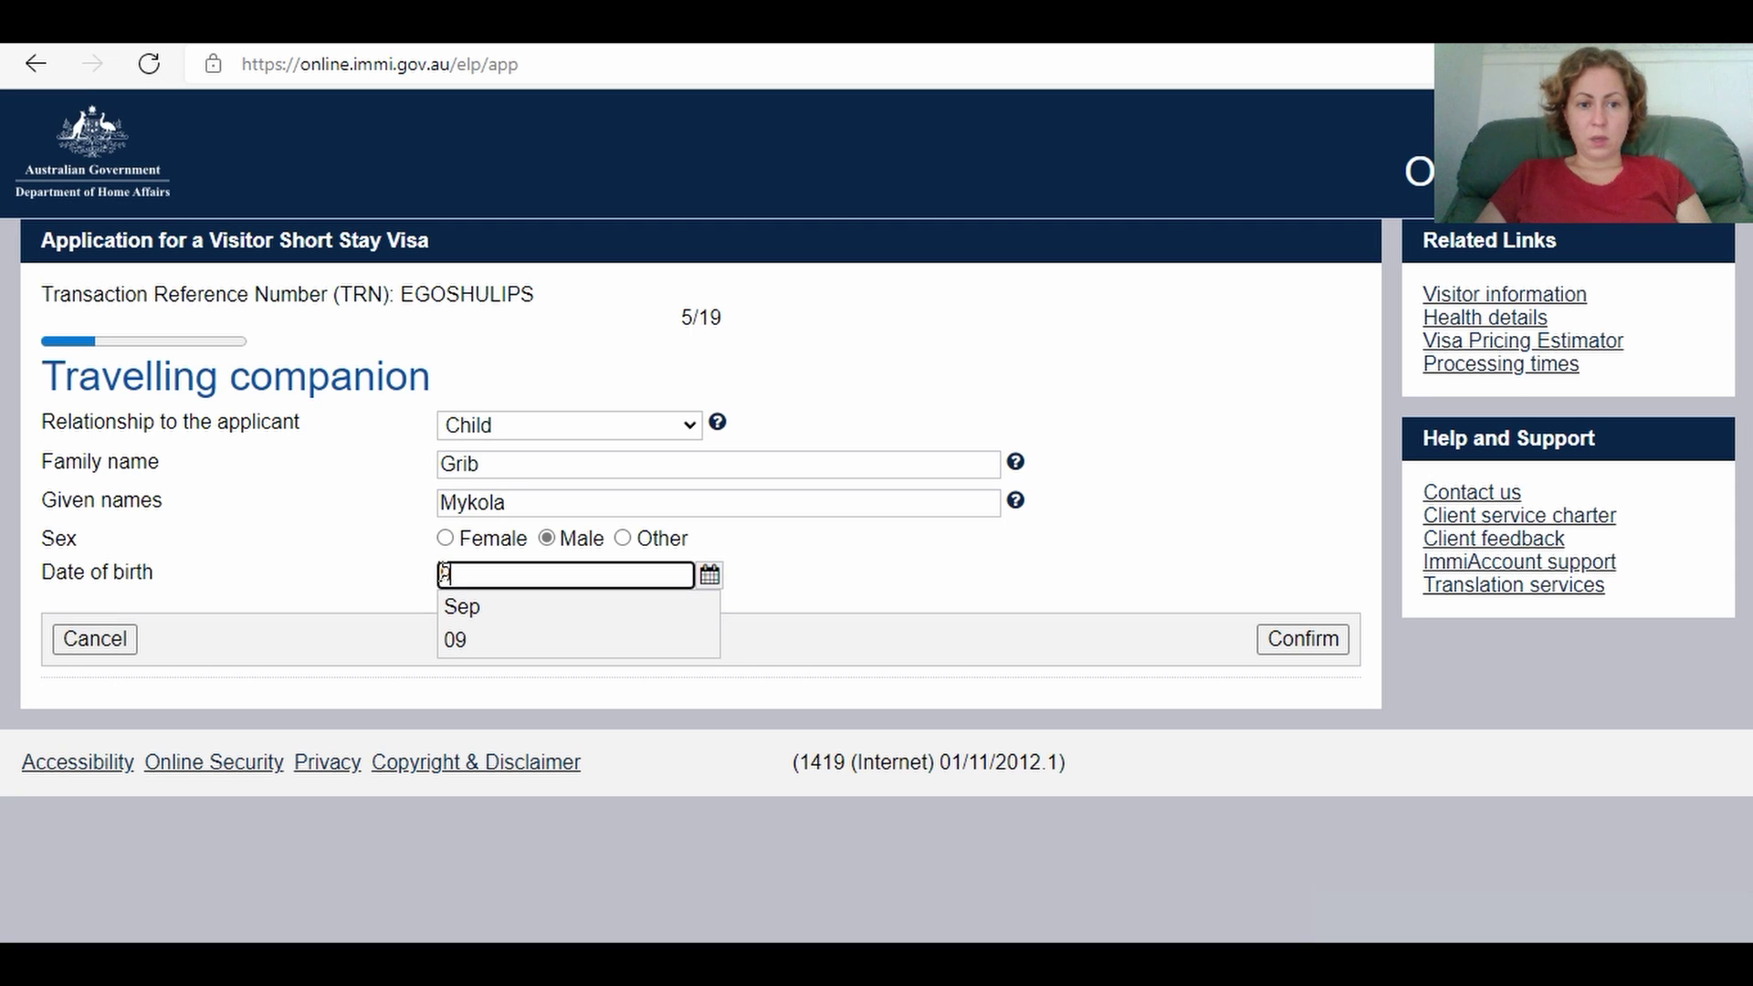
text( A)
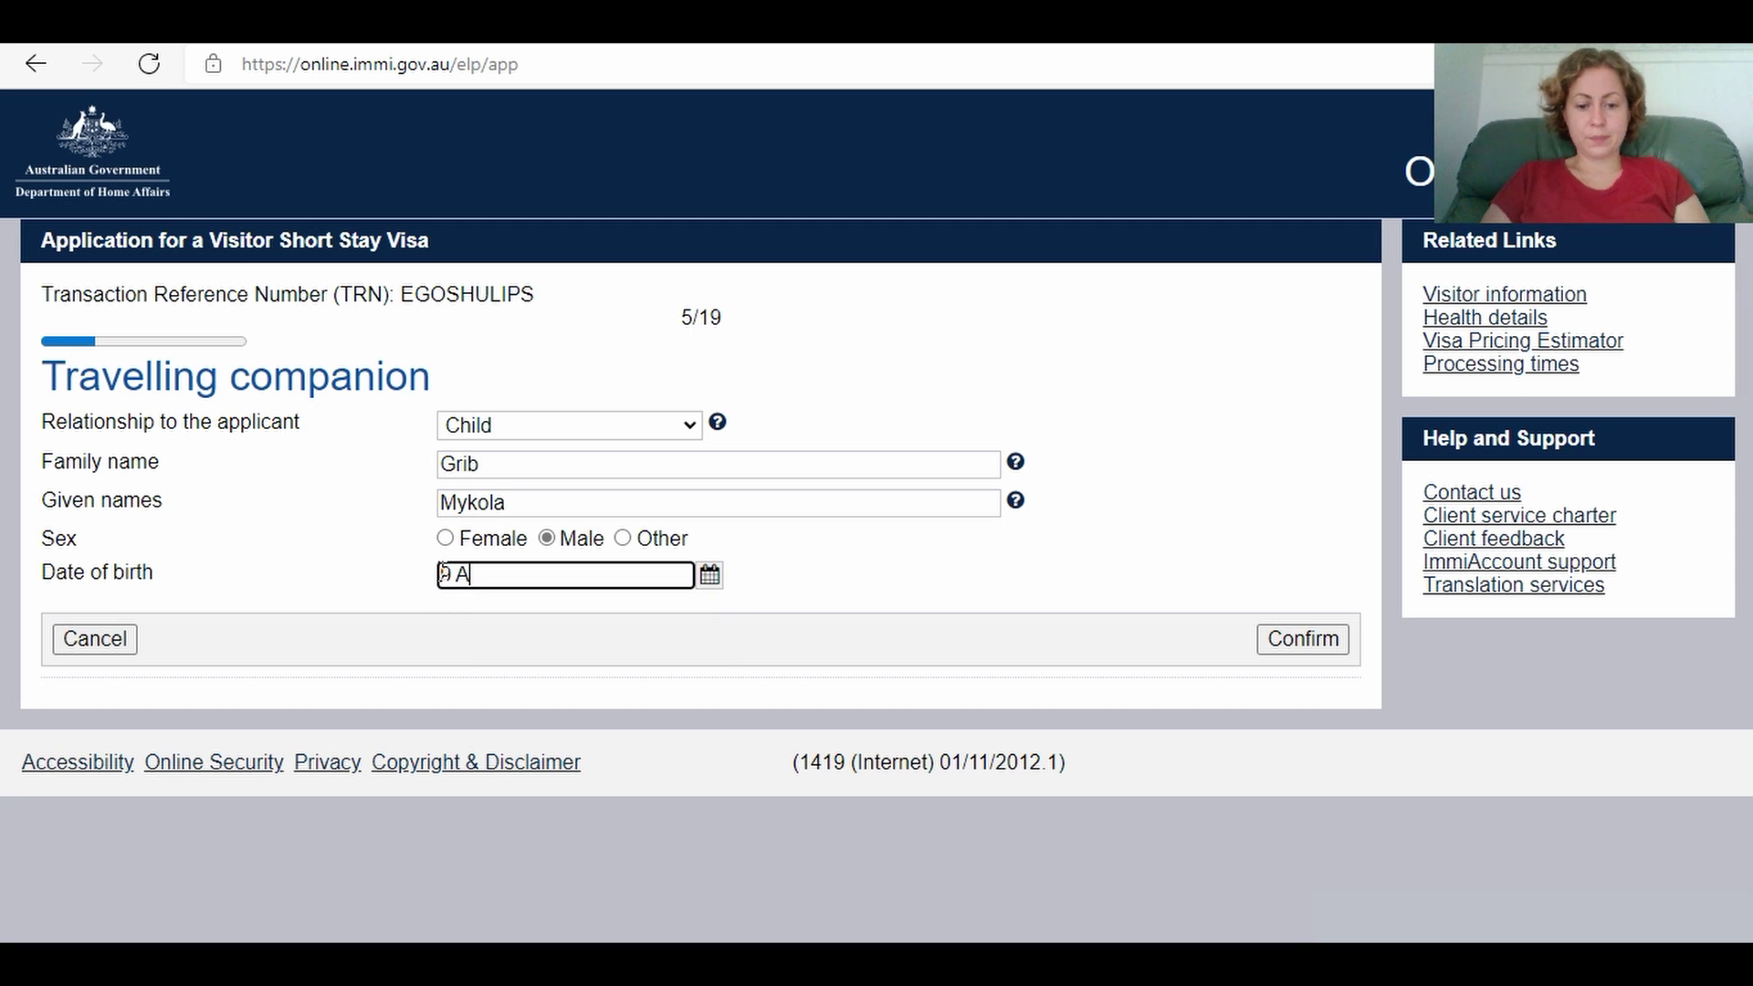
text(ug 20)
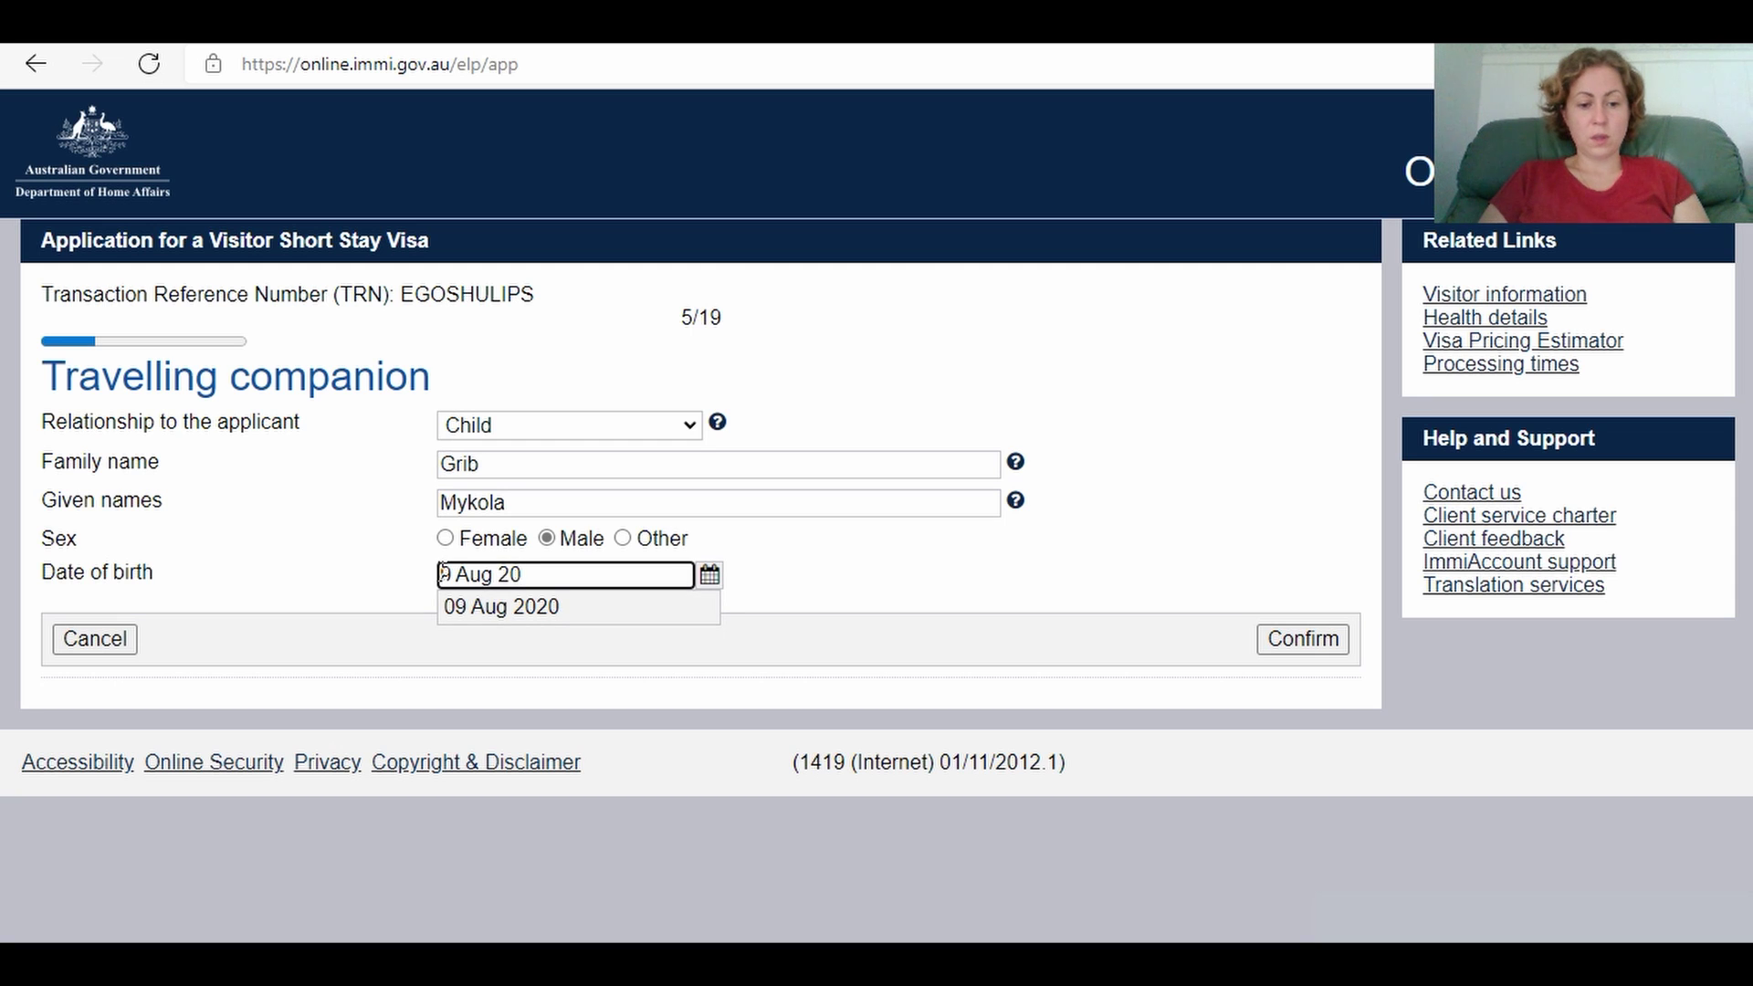
text(13)
click(854, 584)
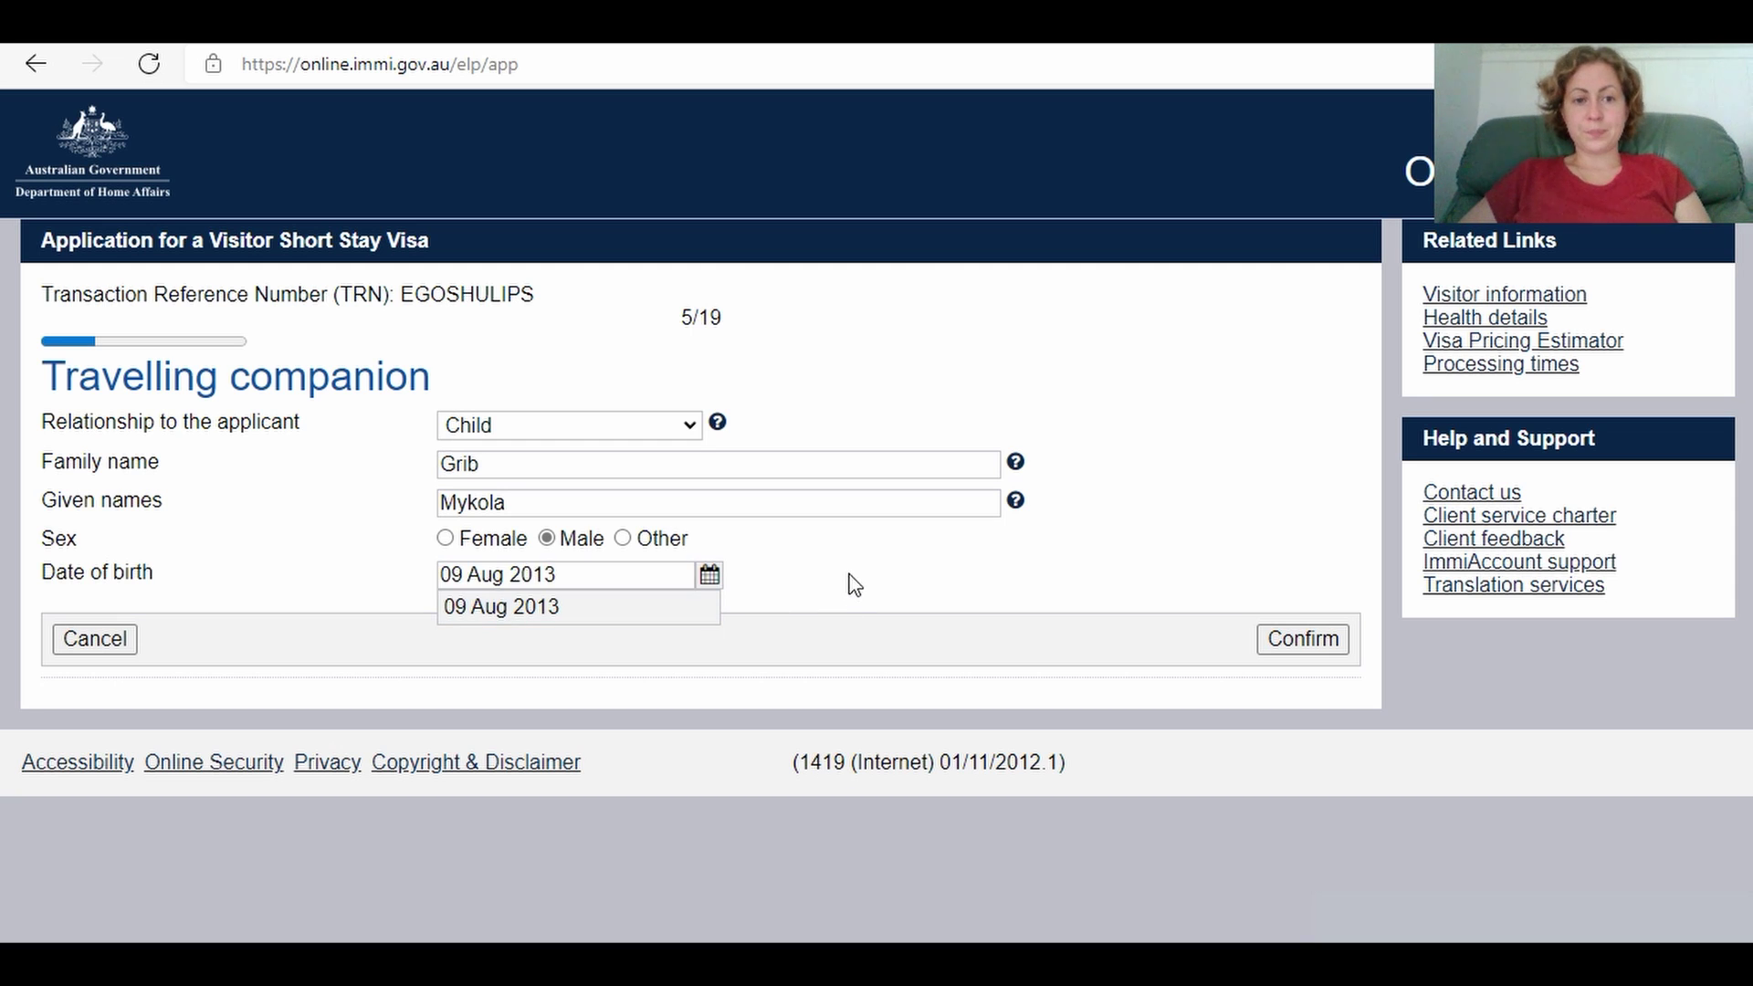
click(1285, 644)
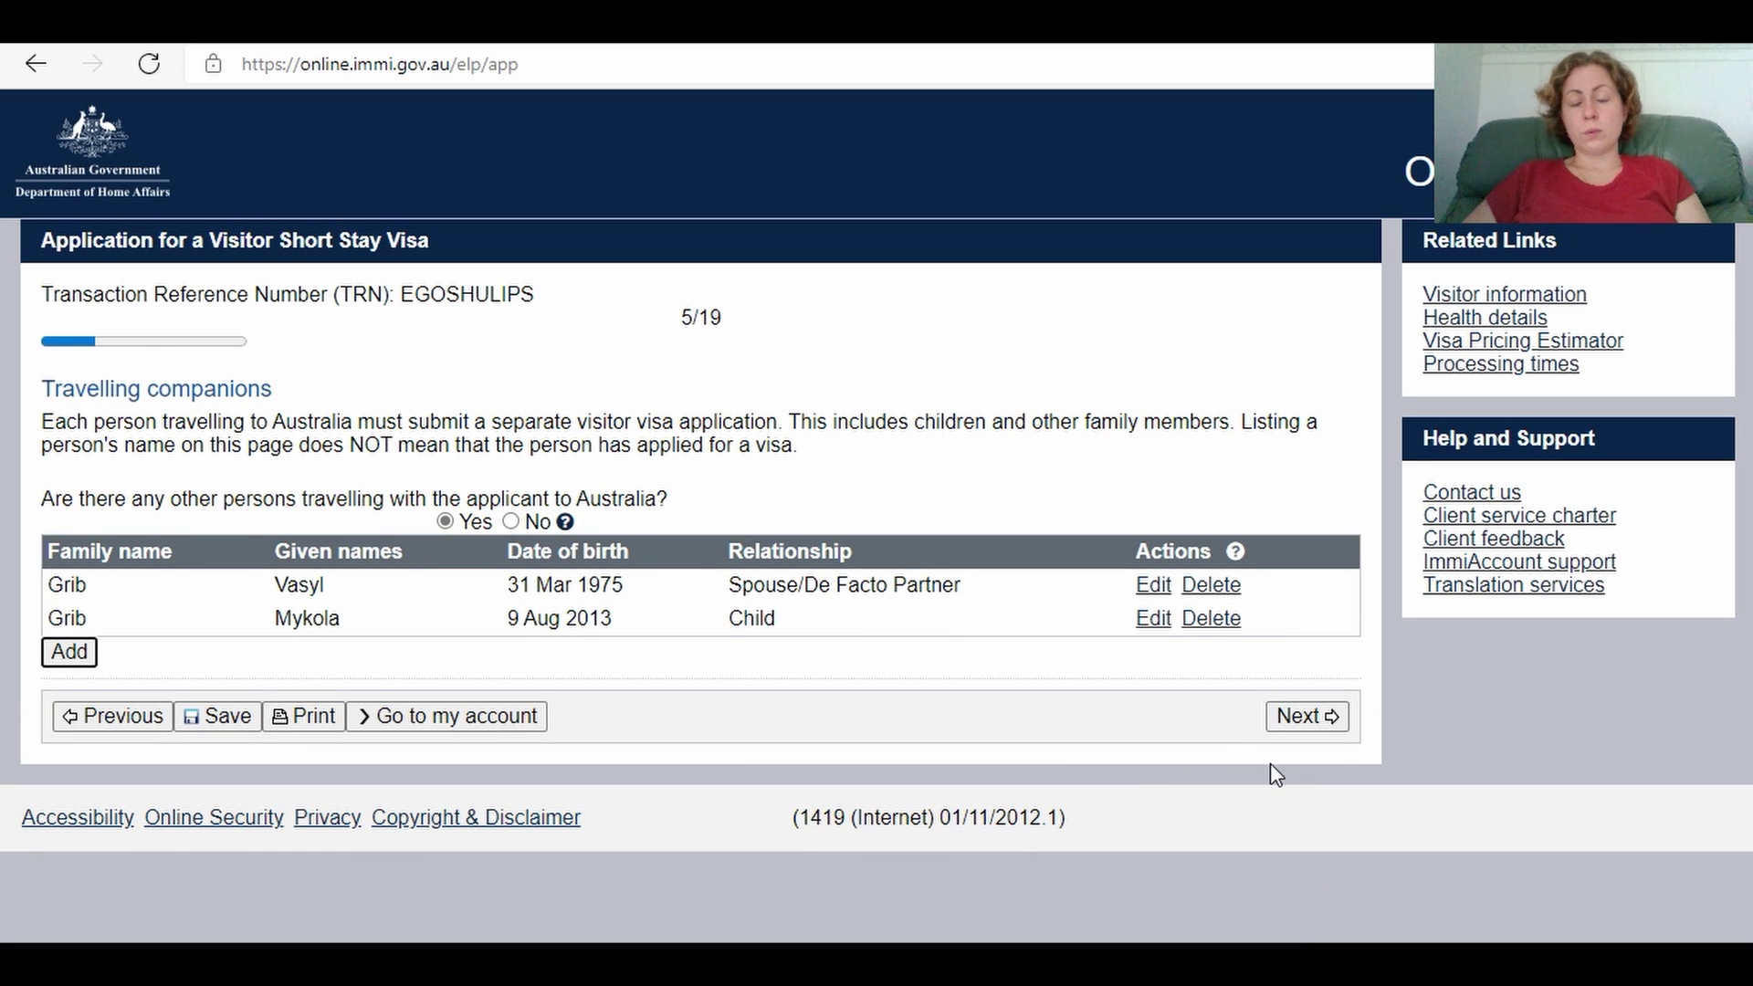
click(1296, 721)
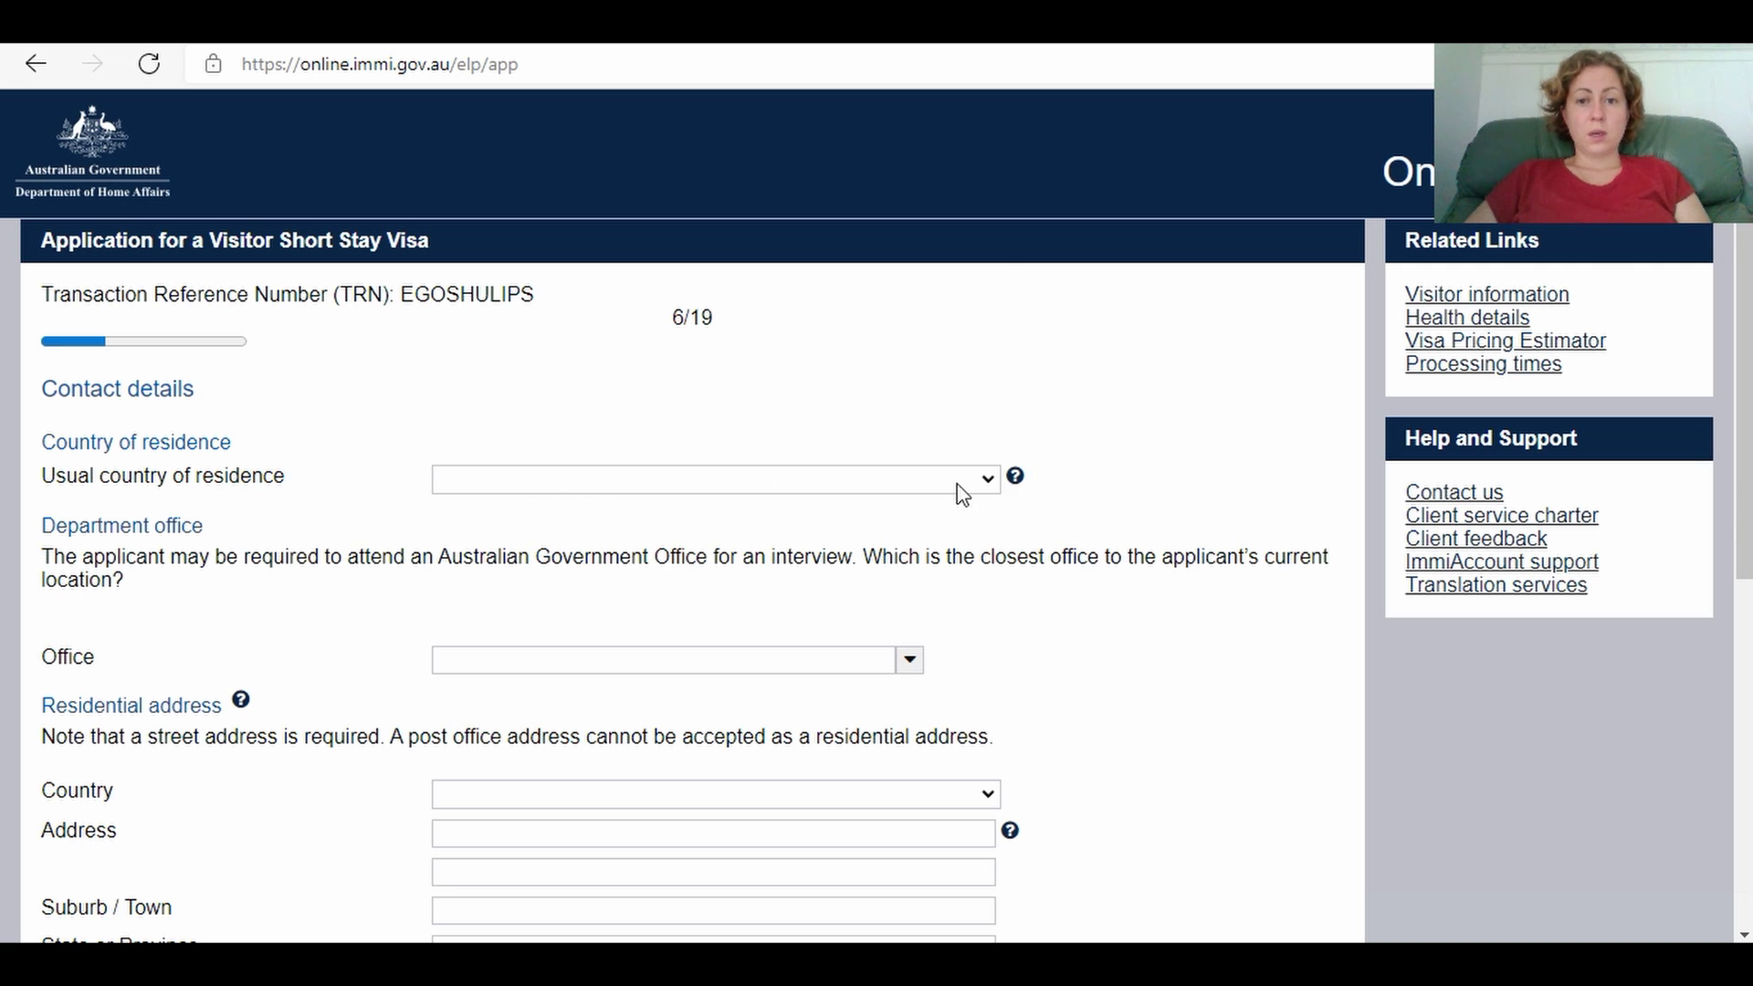
Step: Set usual country of residence to UKRAINE
click(993, 488)
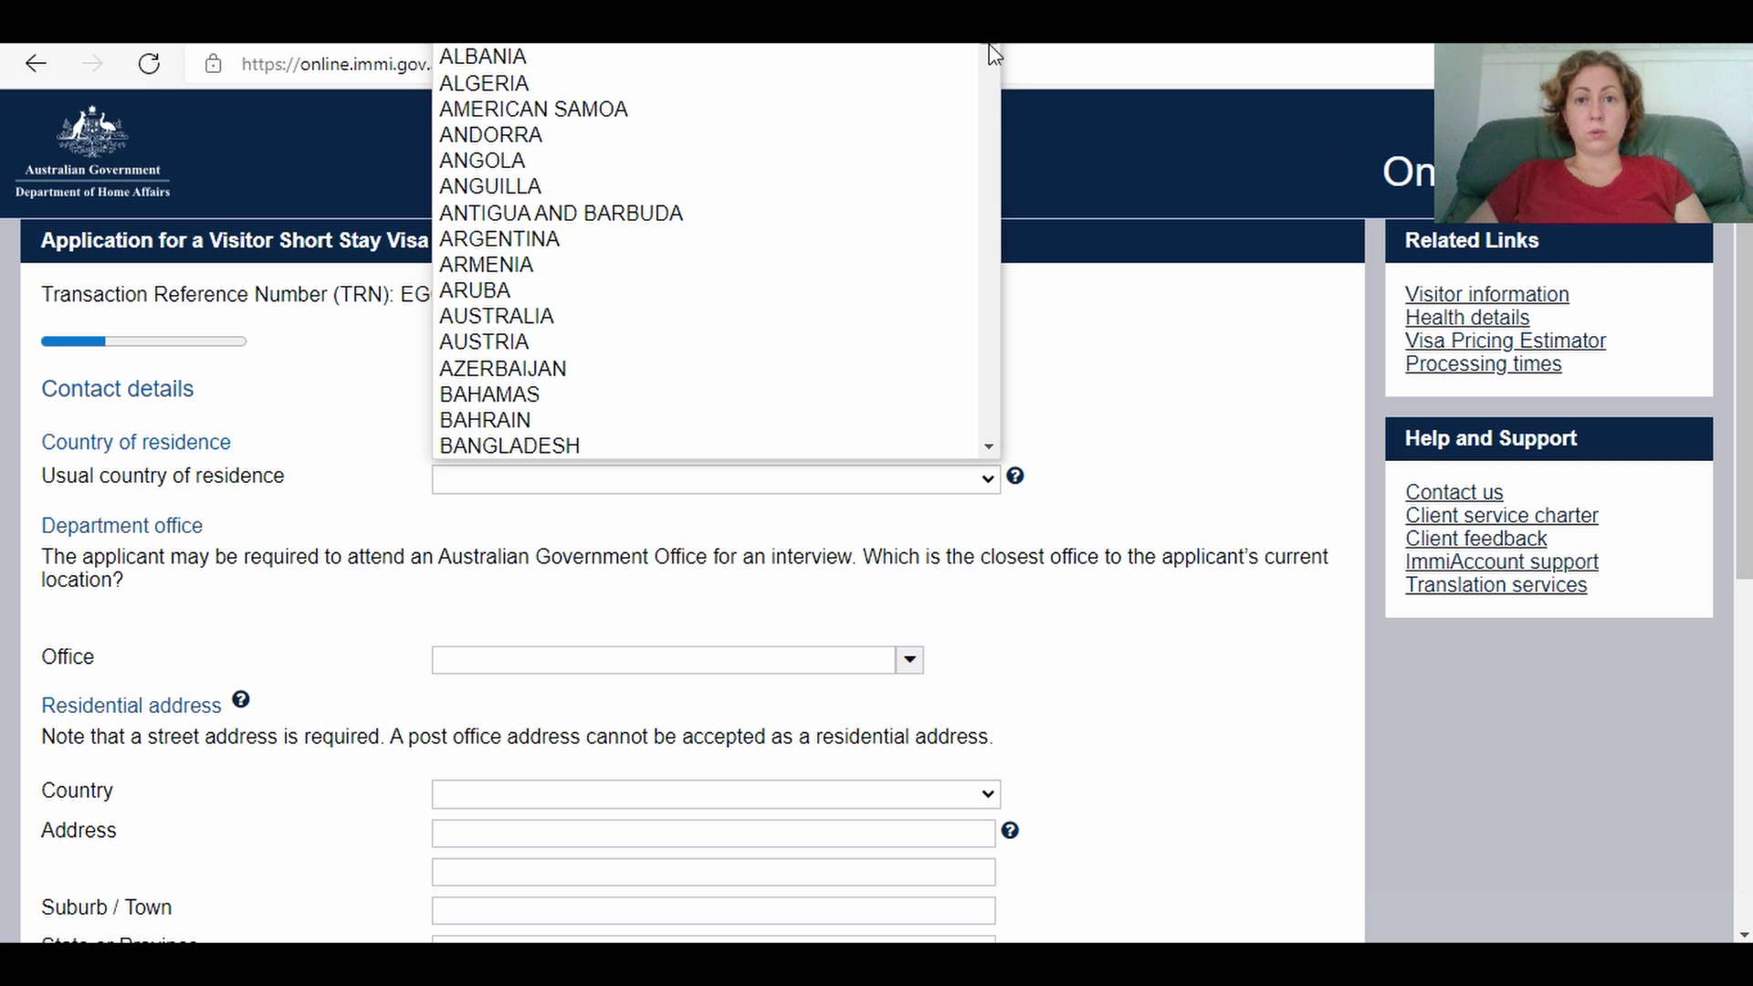
drag(988, 55, 1021, 407)
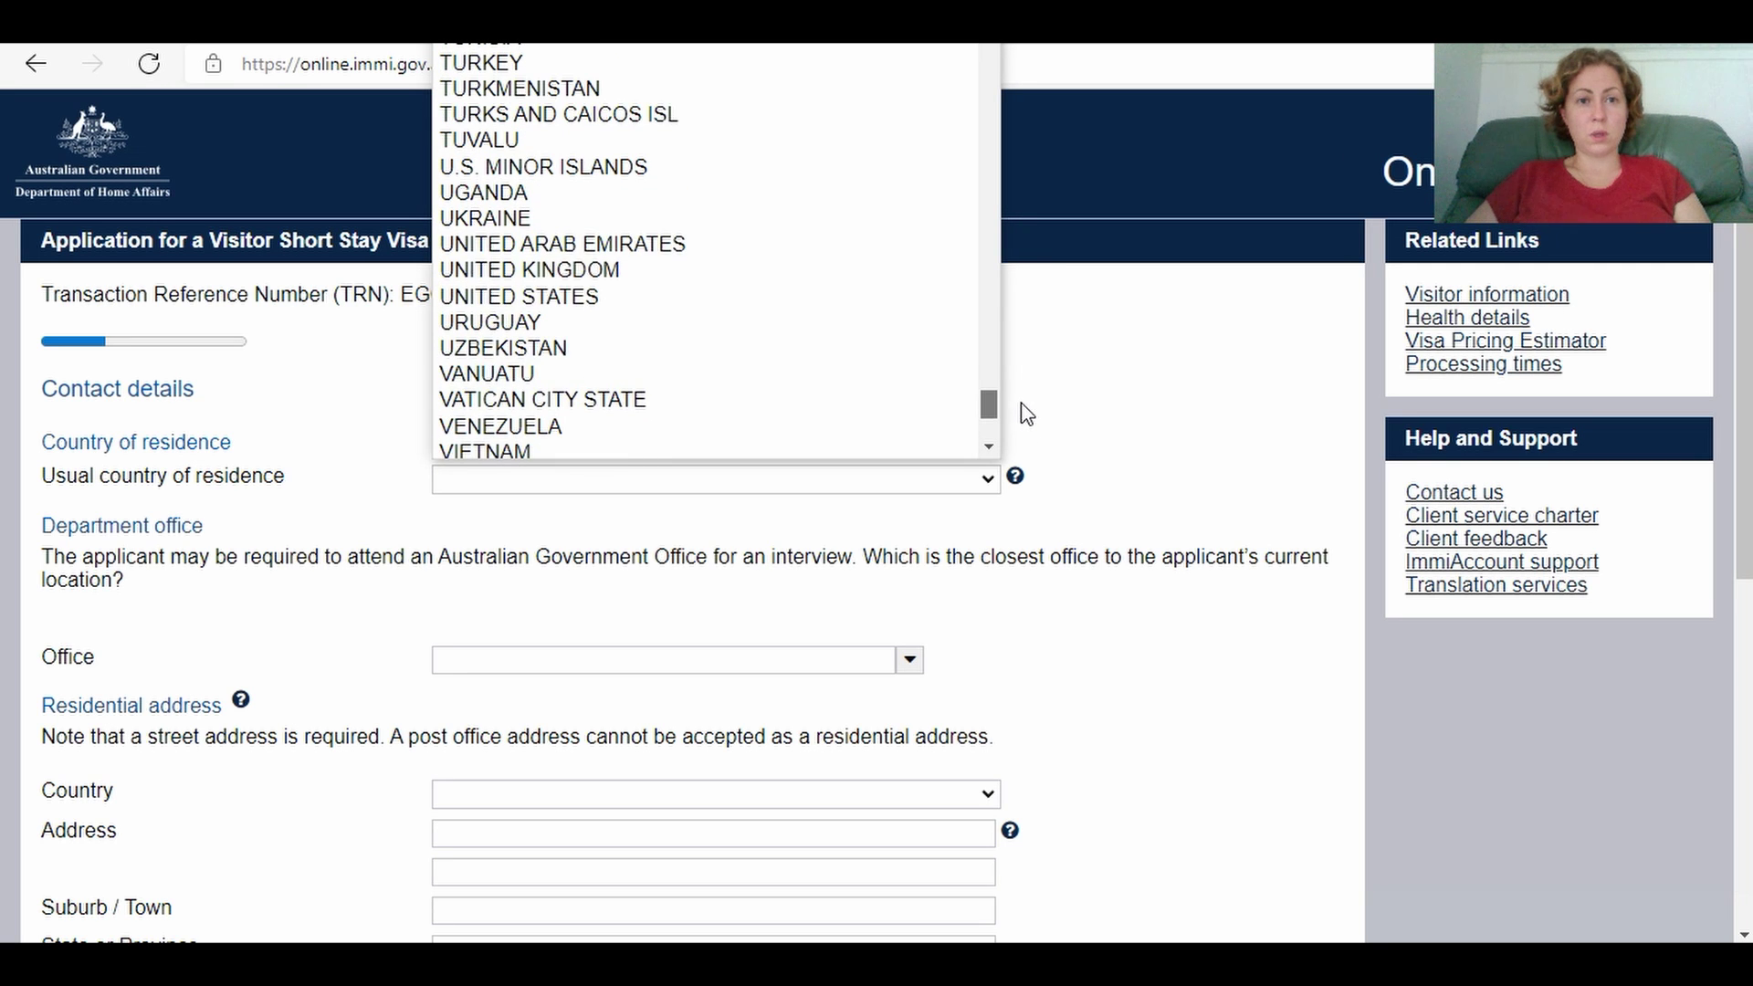
click(674, 219)
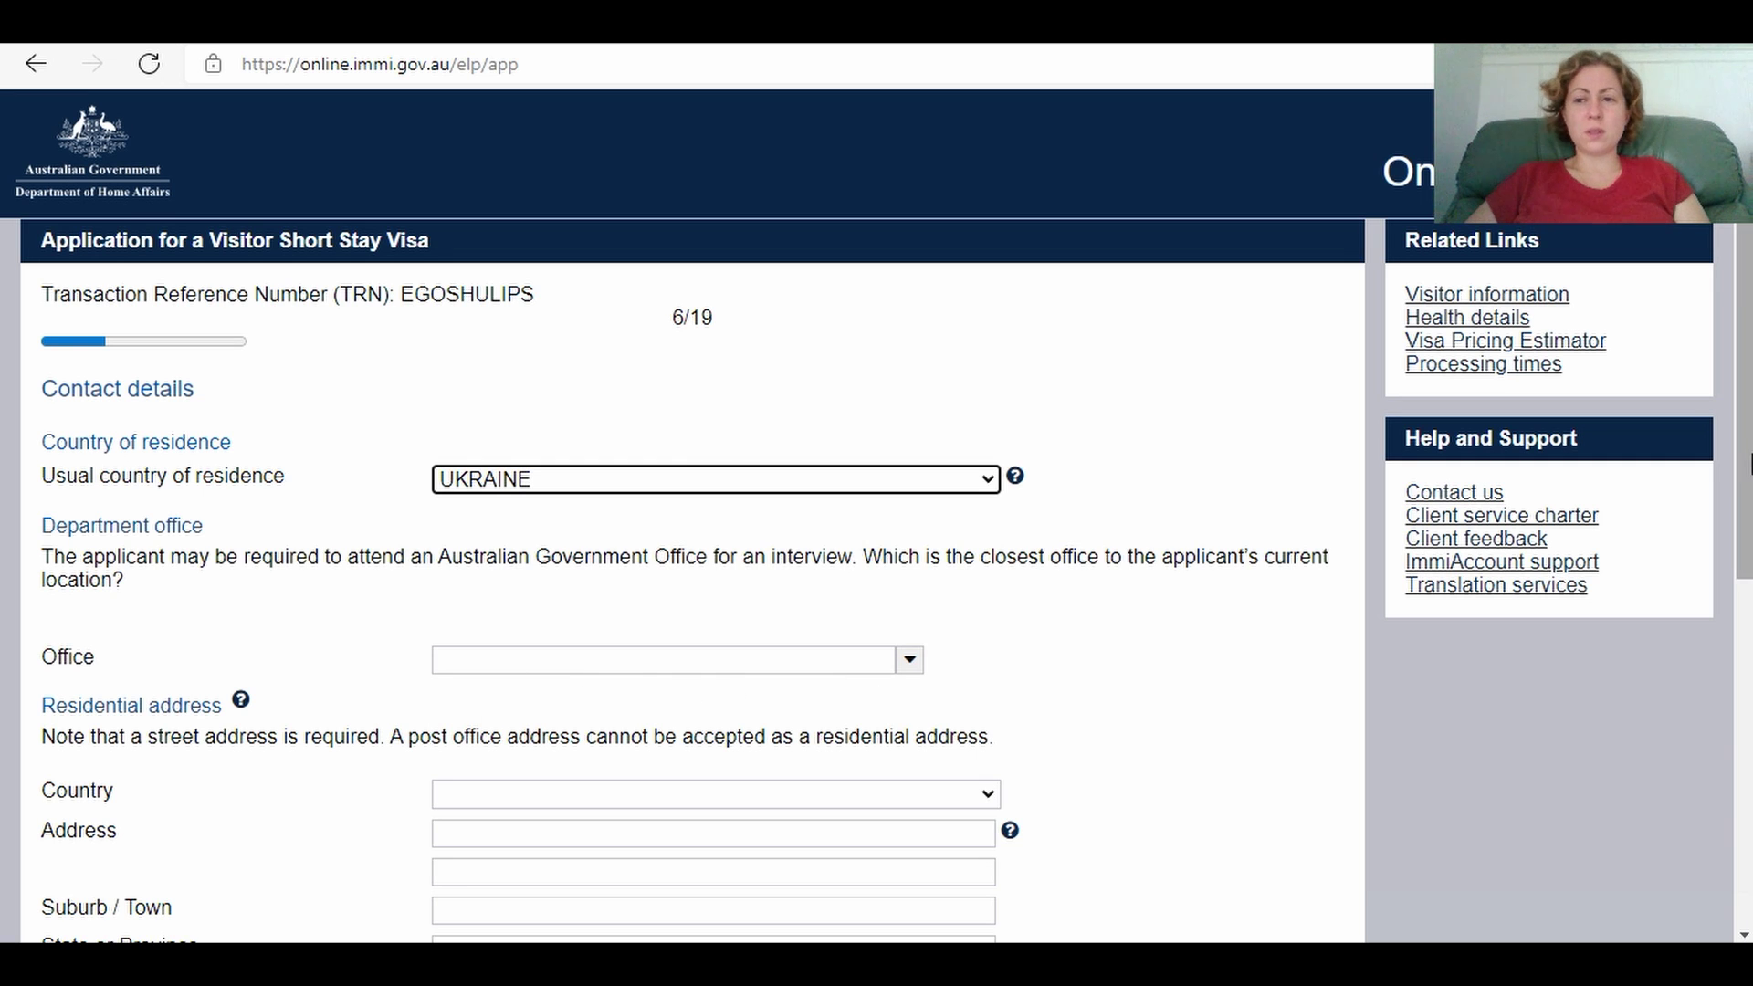
Step: Choose Republic of Turkey, Ankara as the closest department office
drag(1748, 461, 1744, 528)
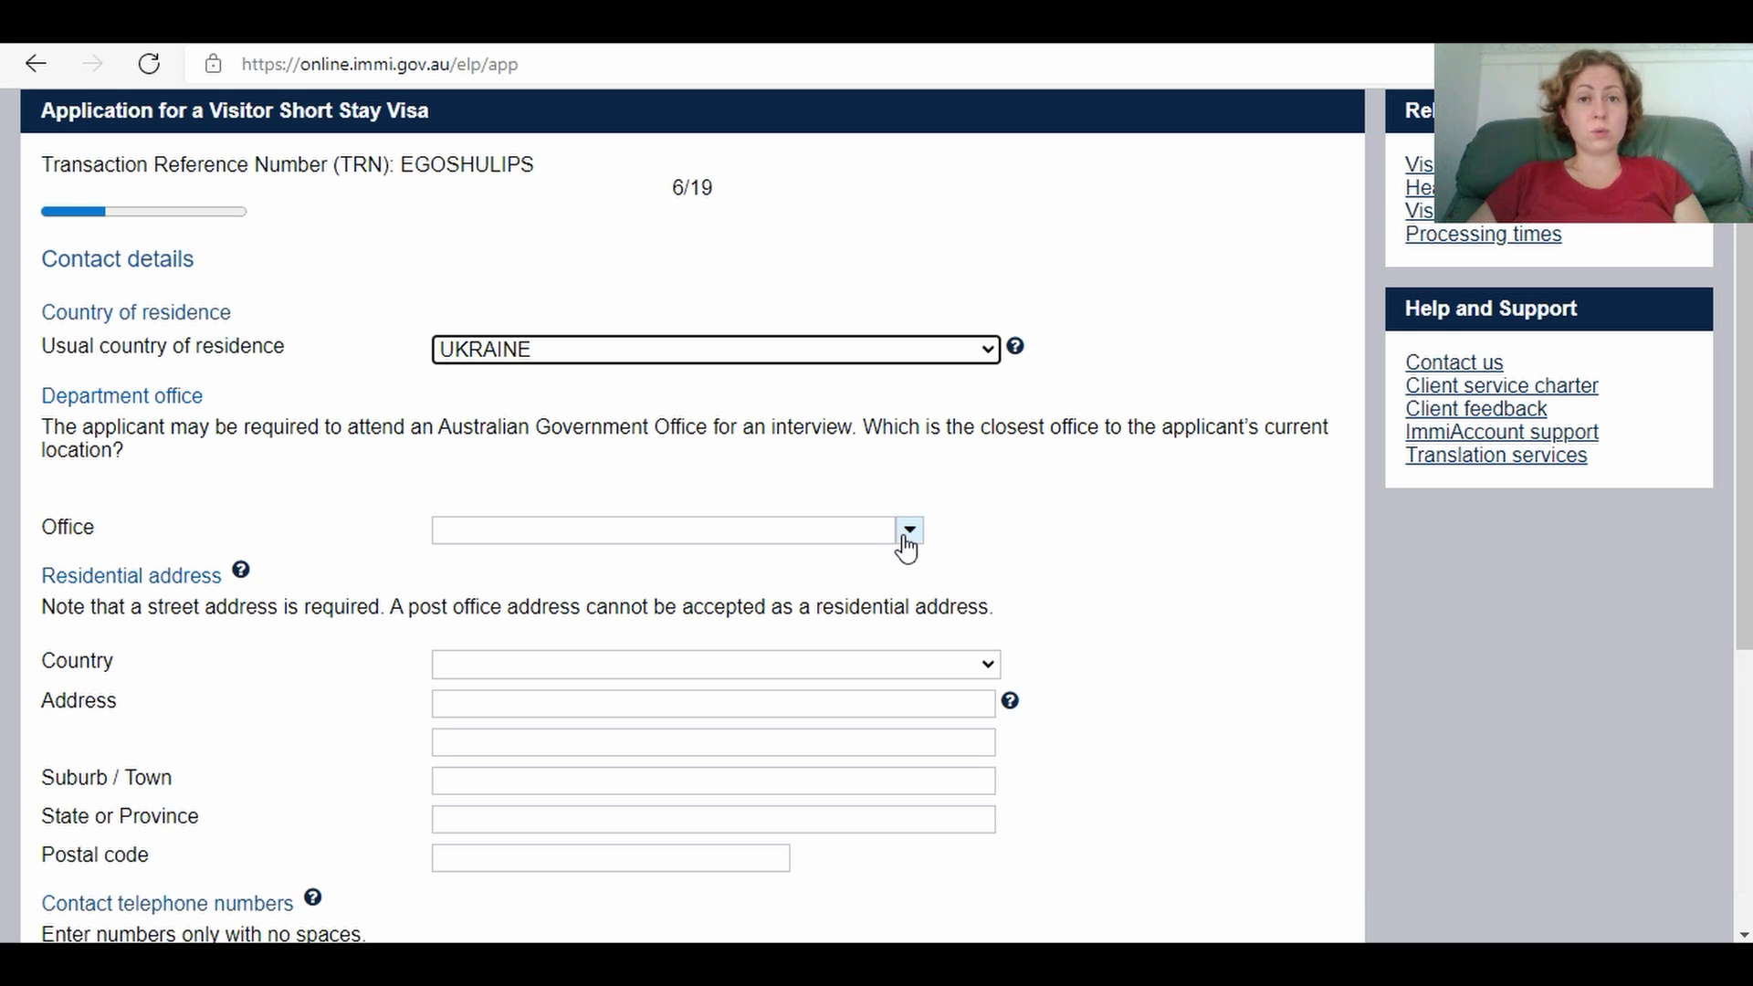
click(909, 530)
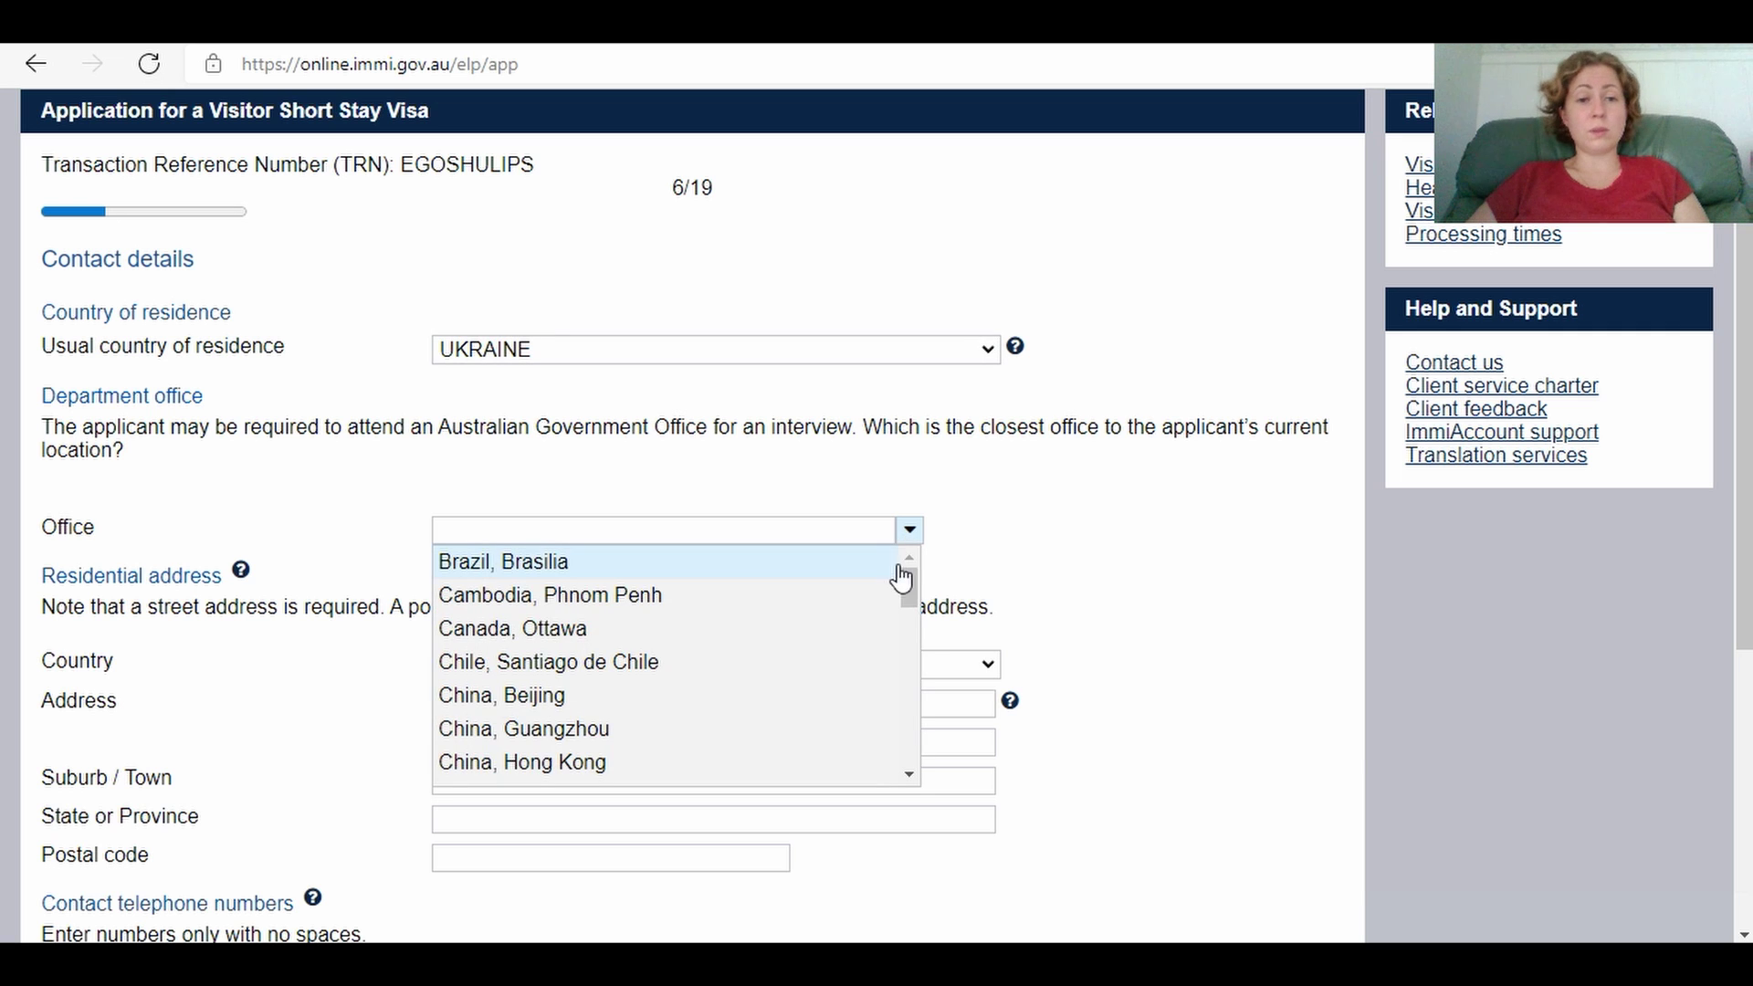
drag(907, 587, 916, 719)
click(802, 604)
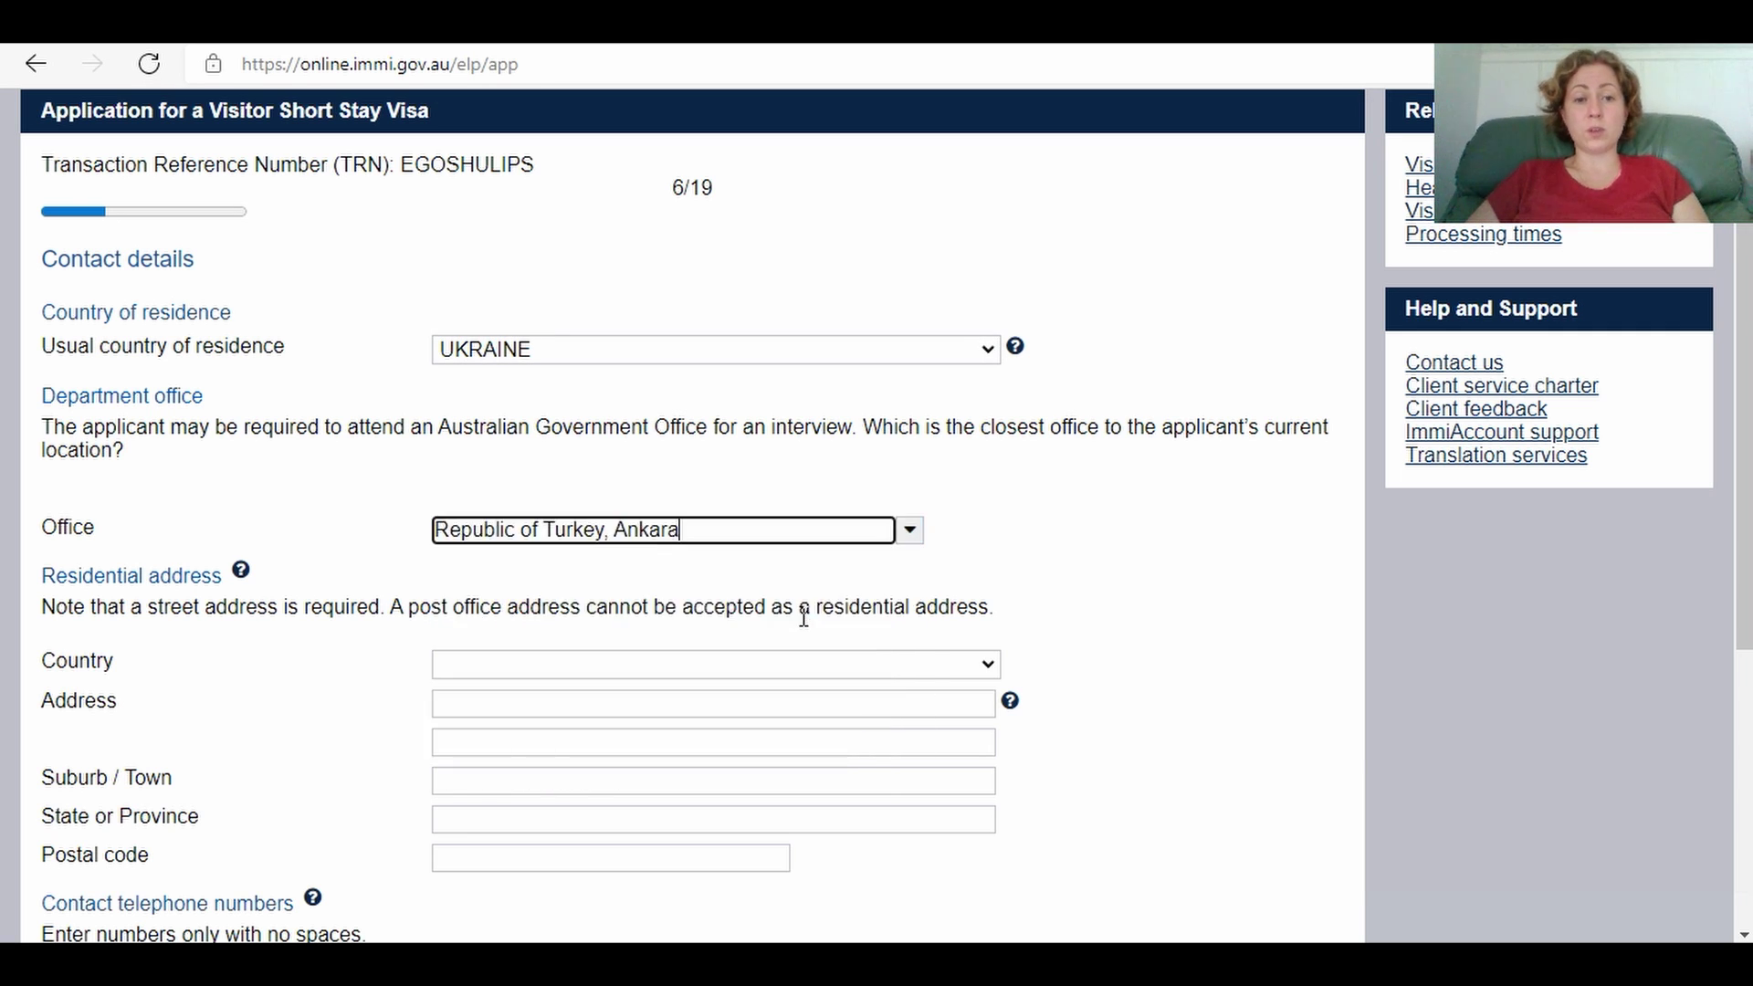
click(452, 673)
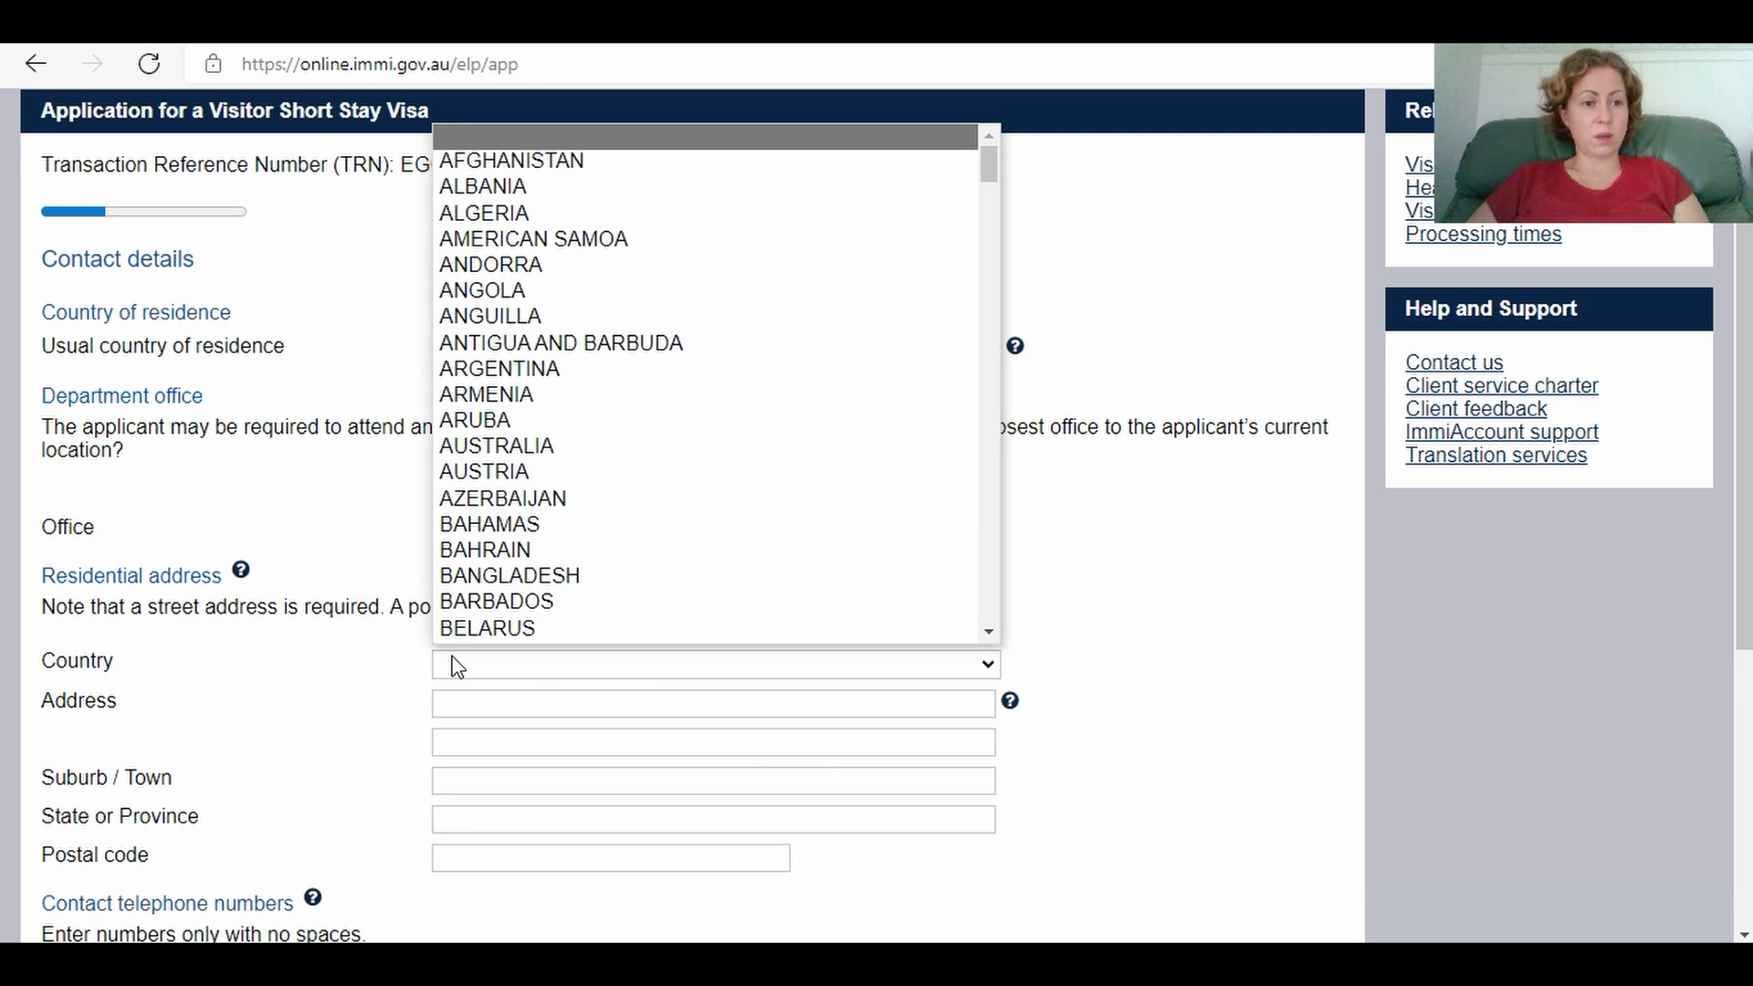
Step: Set the residential address country to UNITED ARAB EMIRATES
scroll(674, 599, down, 1)
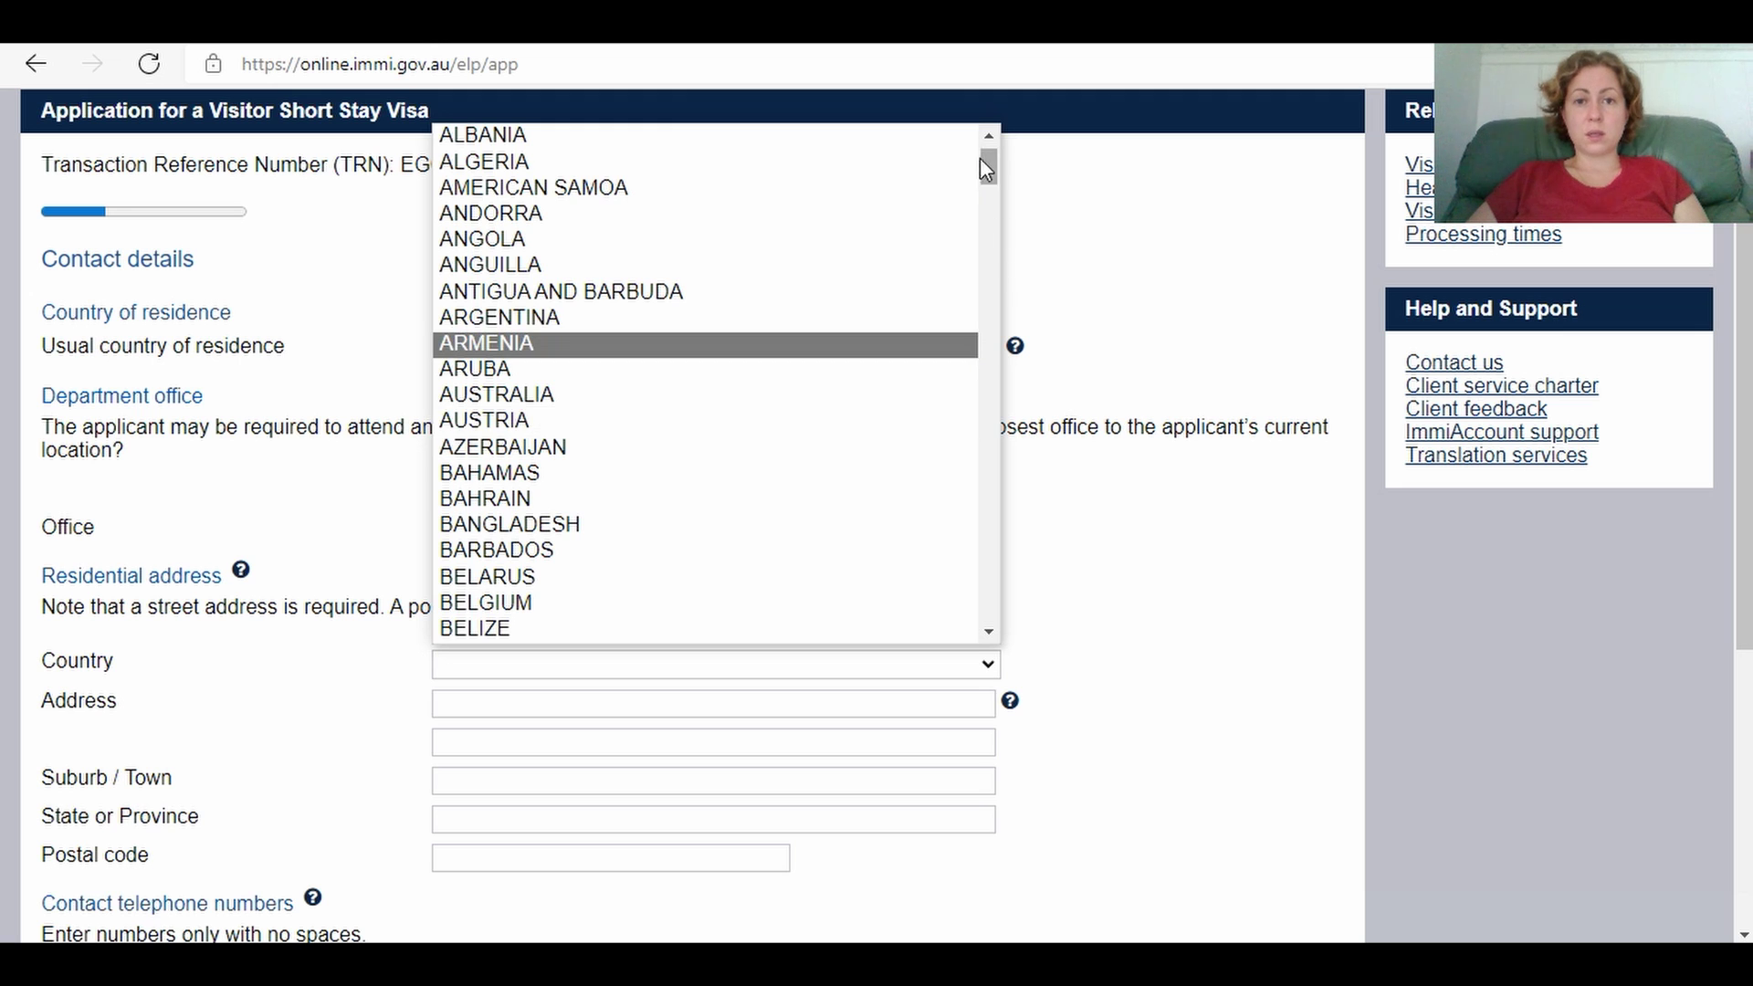
drag(992, 174, 1004, 600)
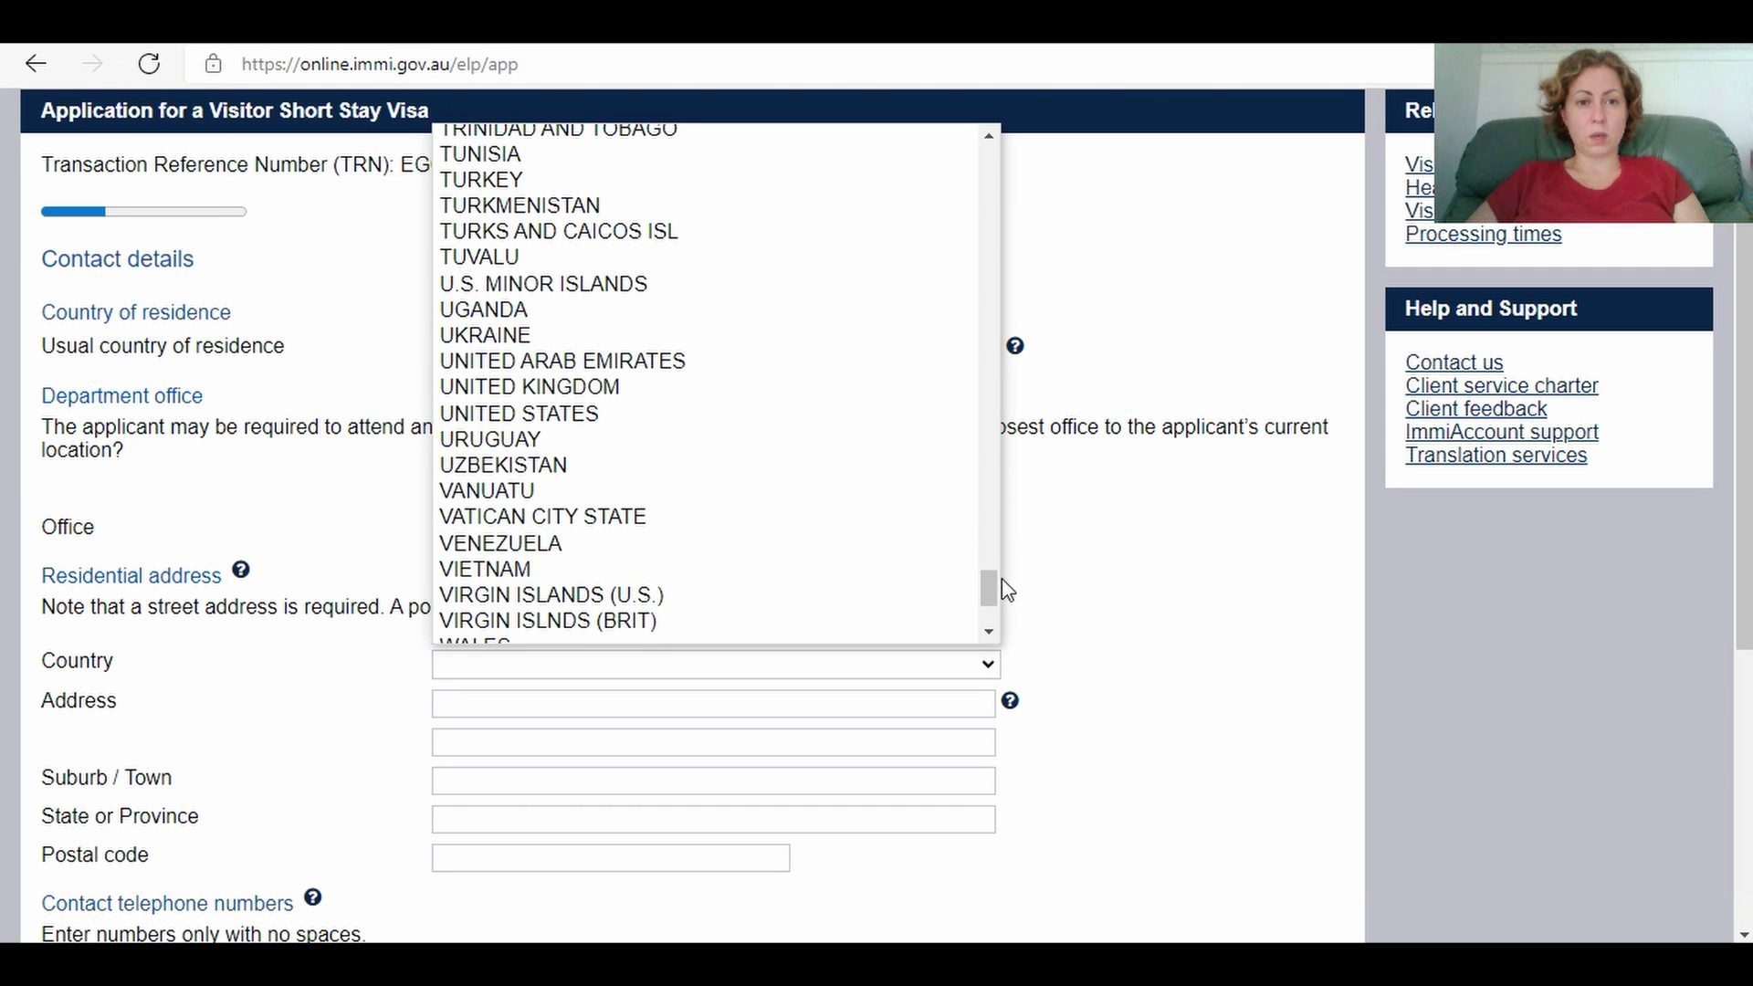
click(893, 360)
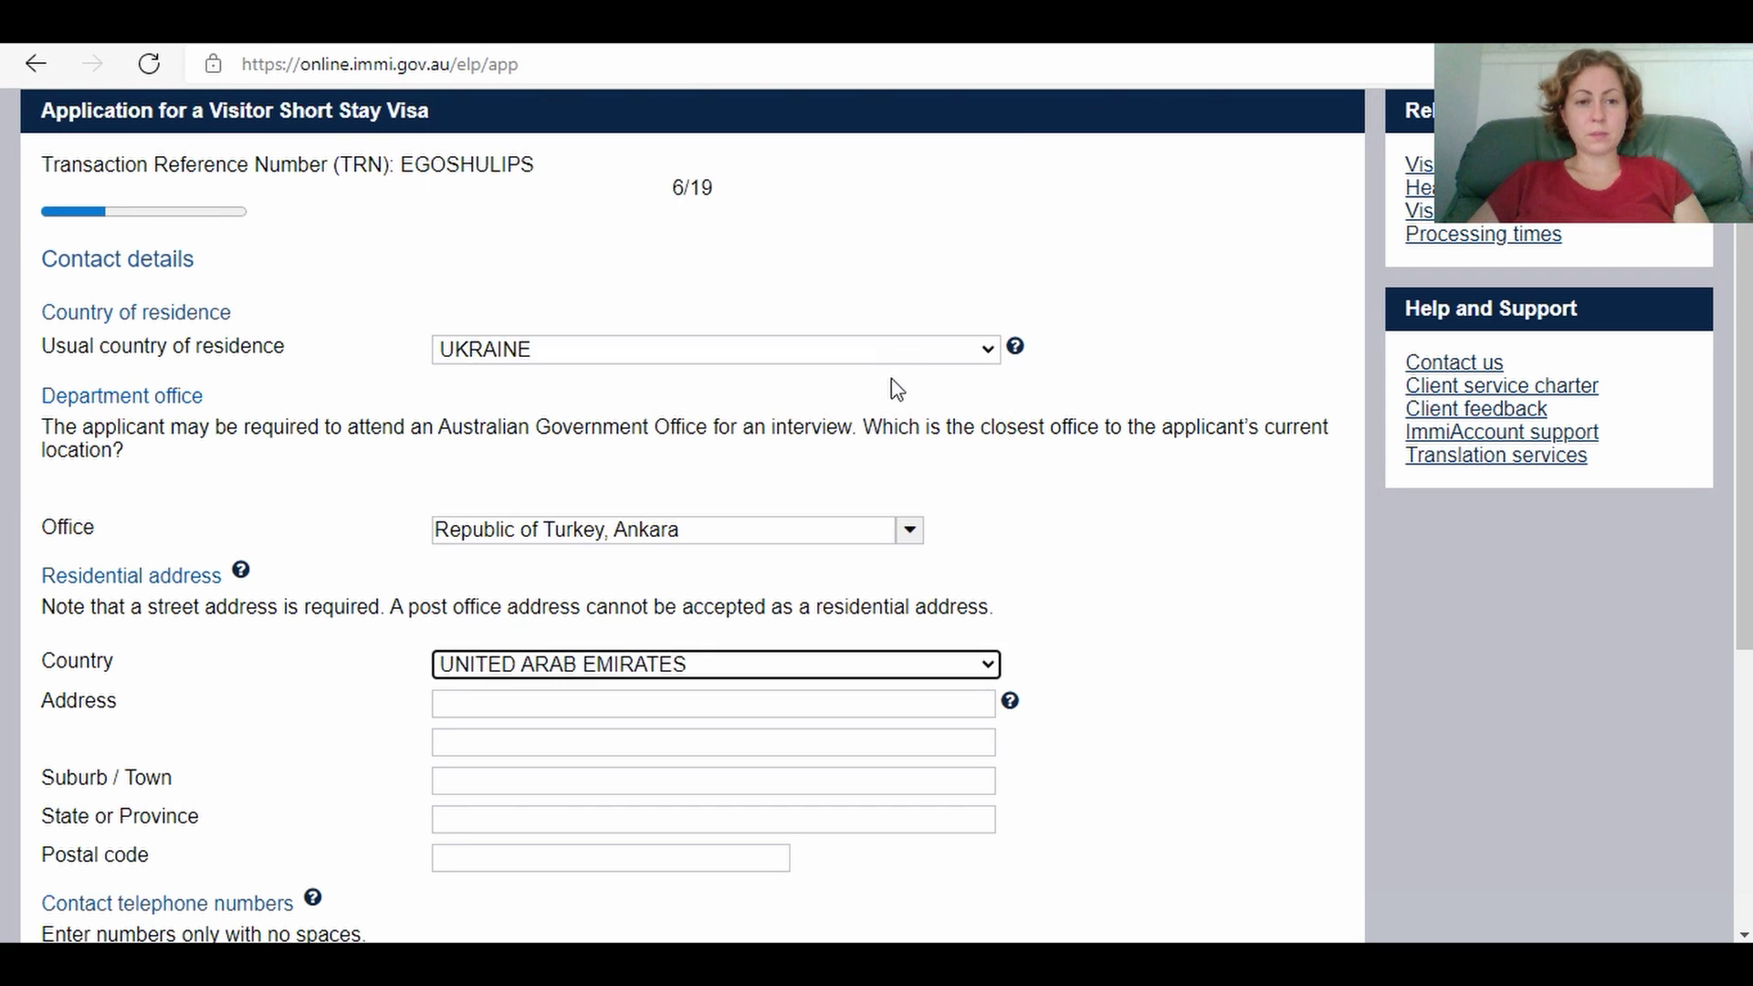
Step: Enter the applicant's street address with apartment number, correcting the street abbreviation punctuation
click(528, 711)
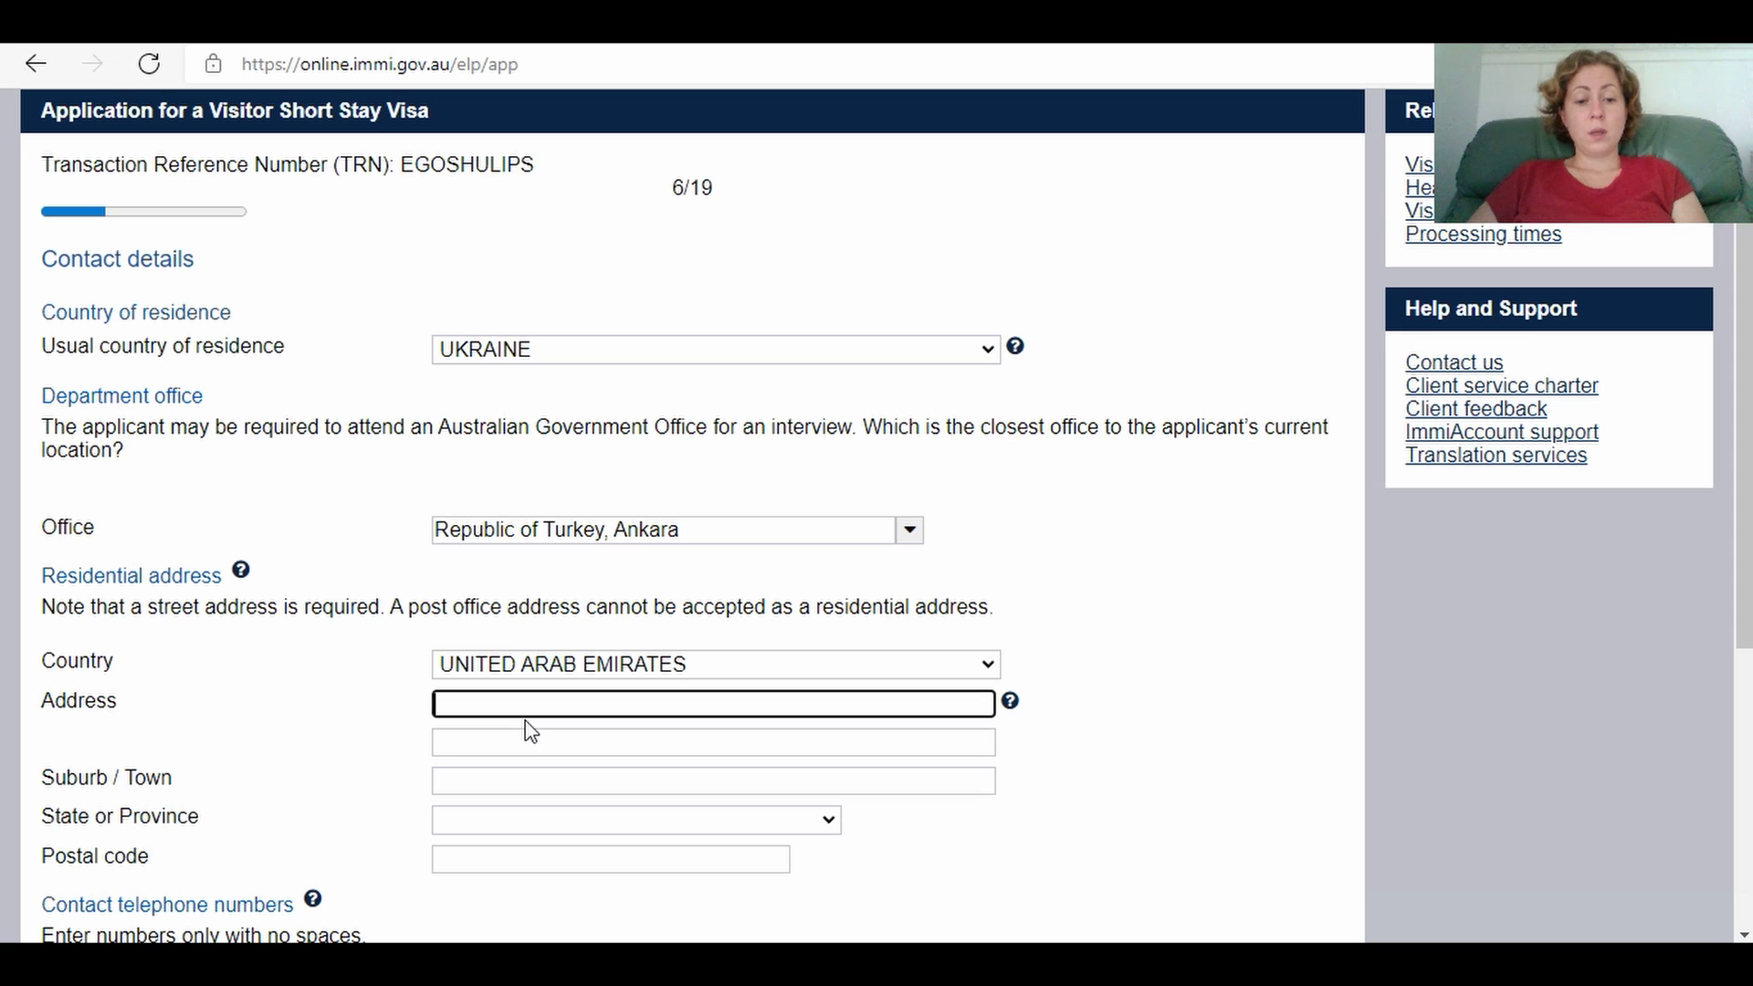
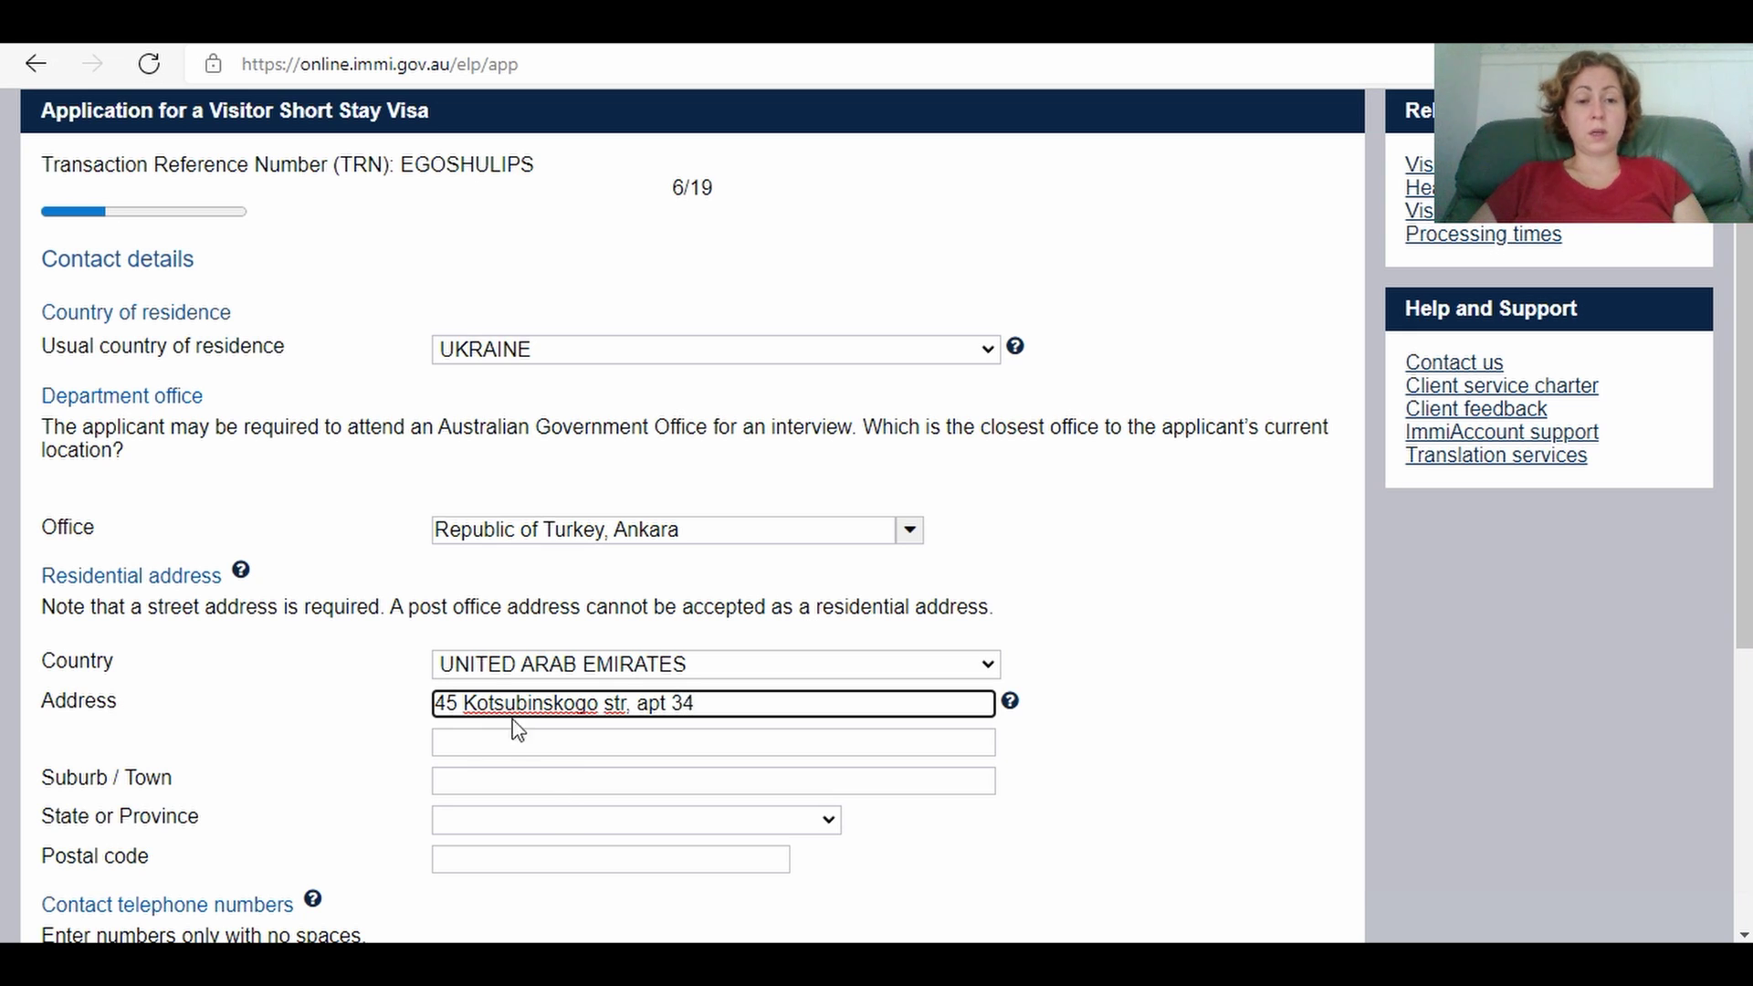
click(630, 703)
key(BackSpace)
text(.)
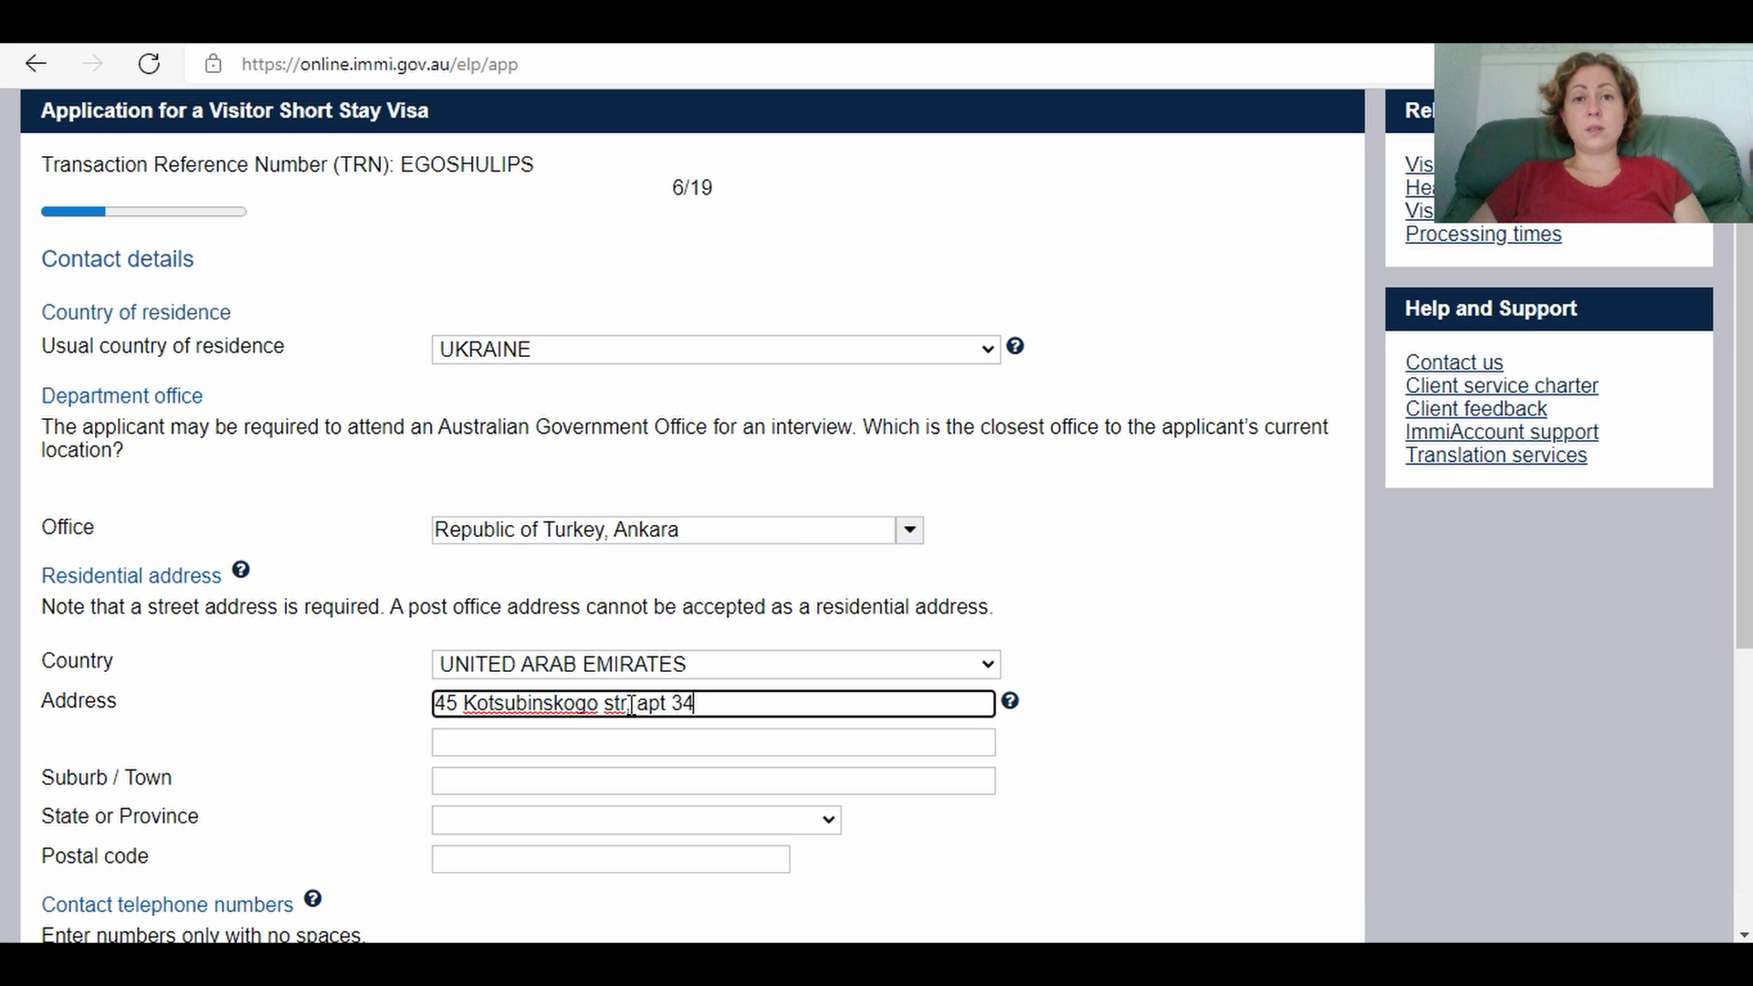
drag(630, 702, 604, 703)
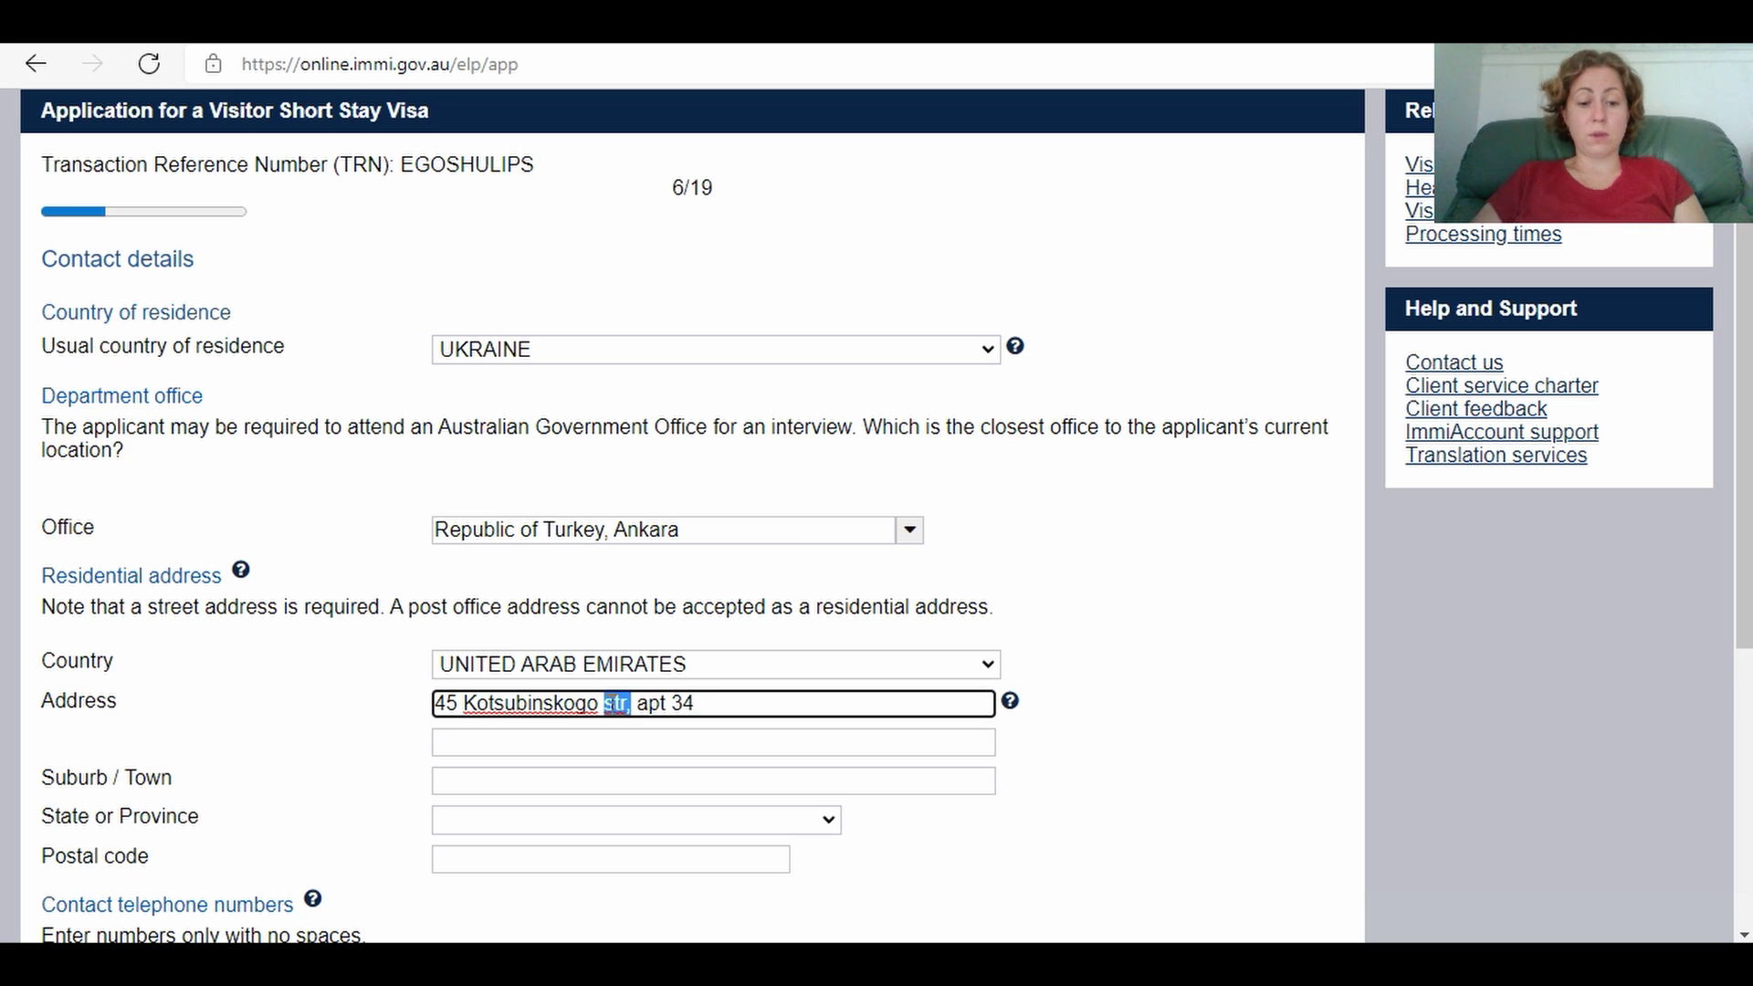
text(ave)
key(BackSpace)
key(BackSpace)
key(BackSpace)
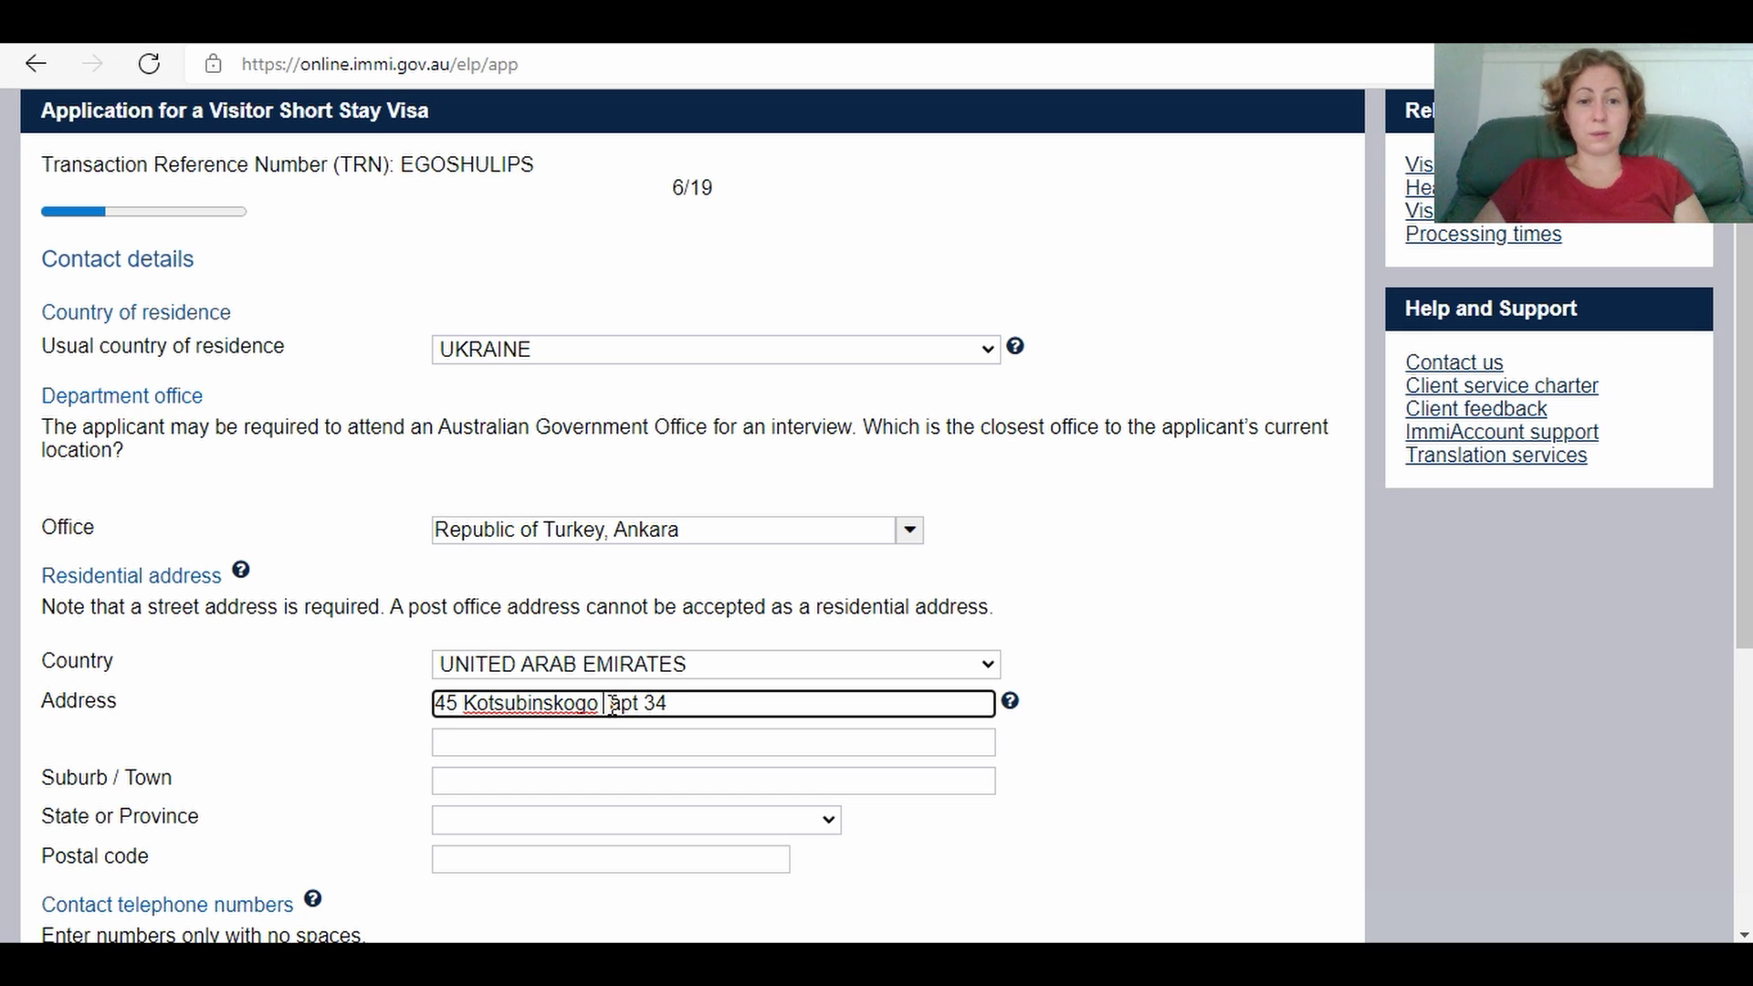
text(l)
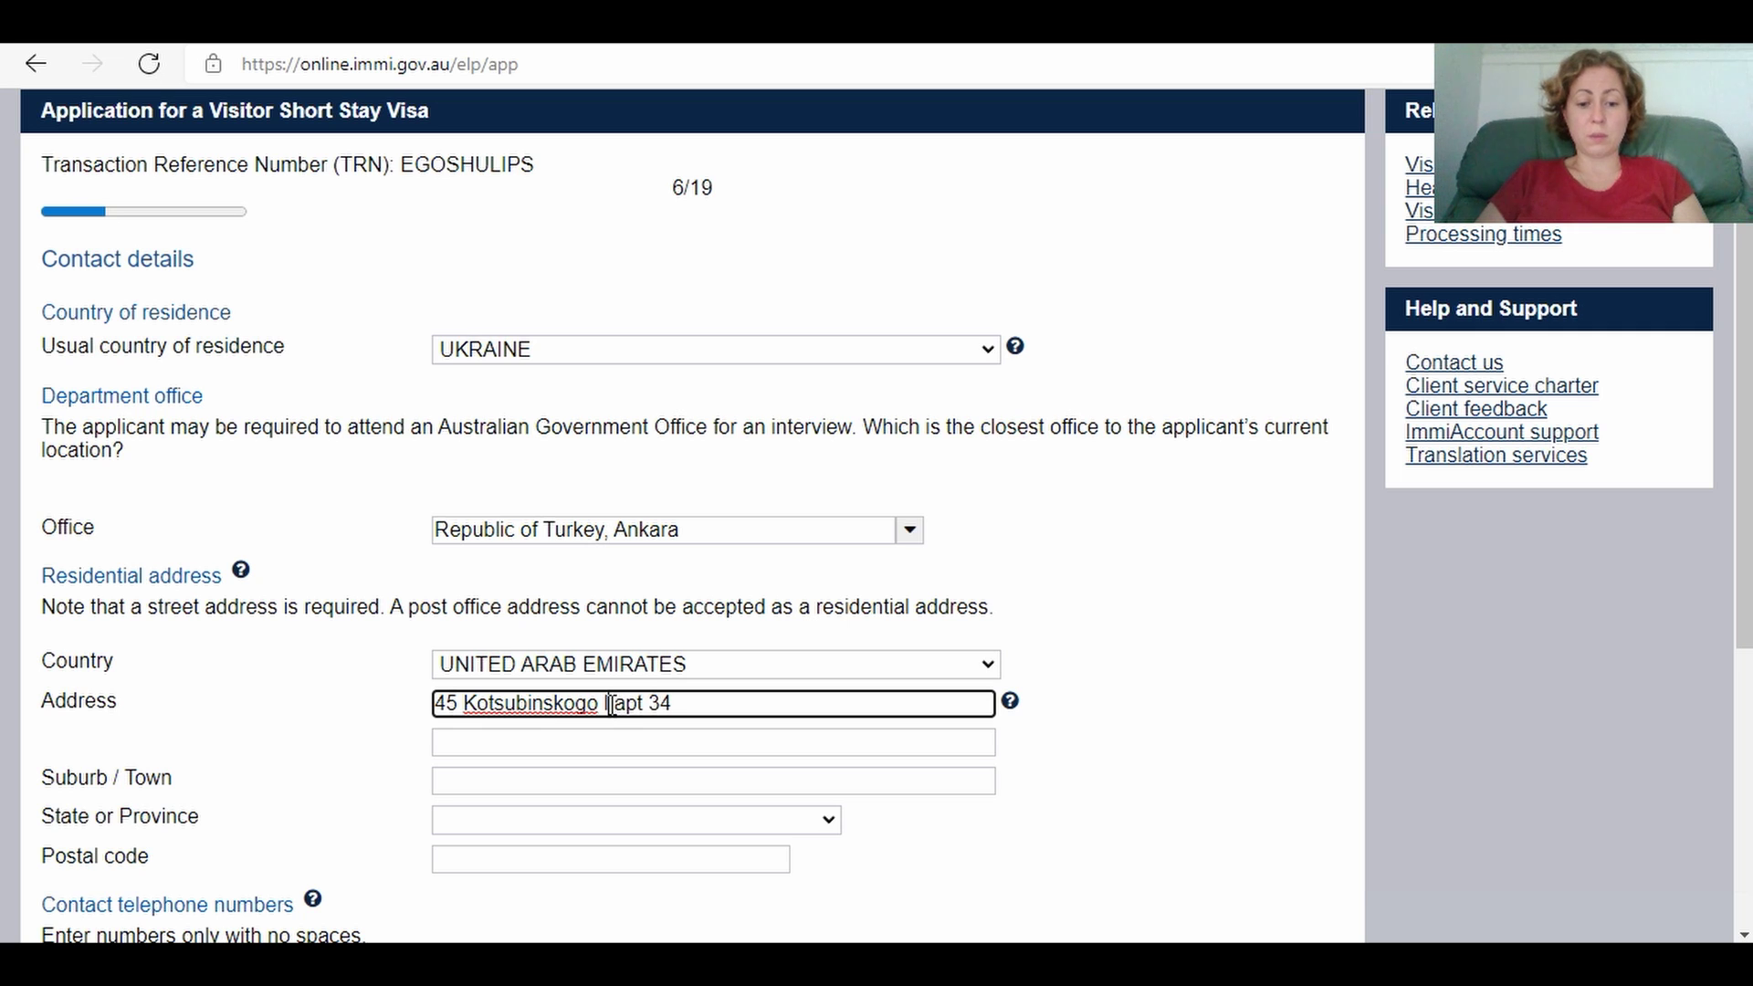
text(n)
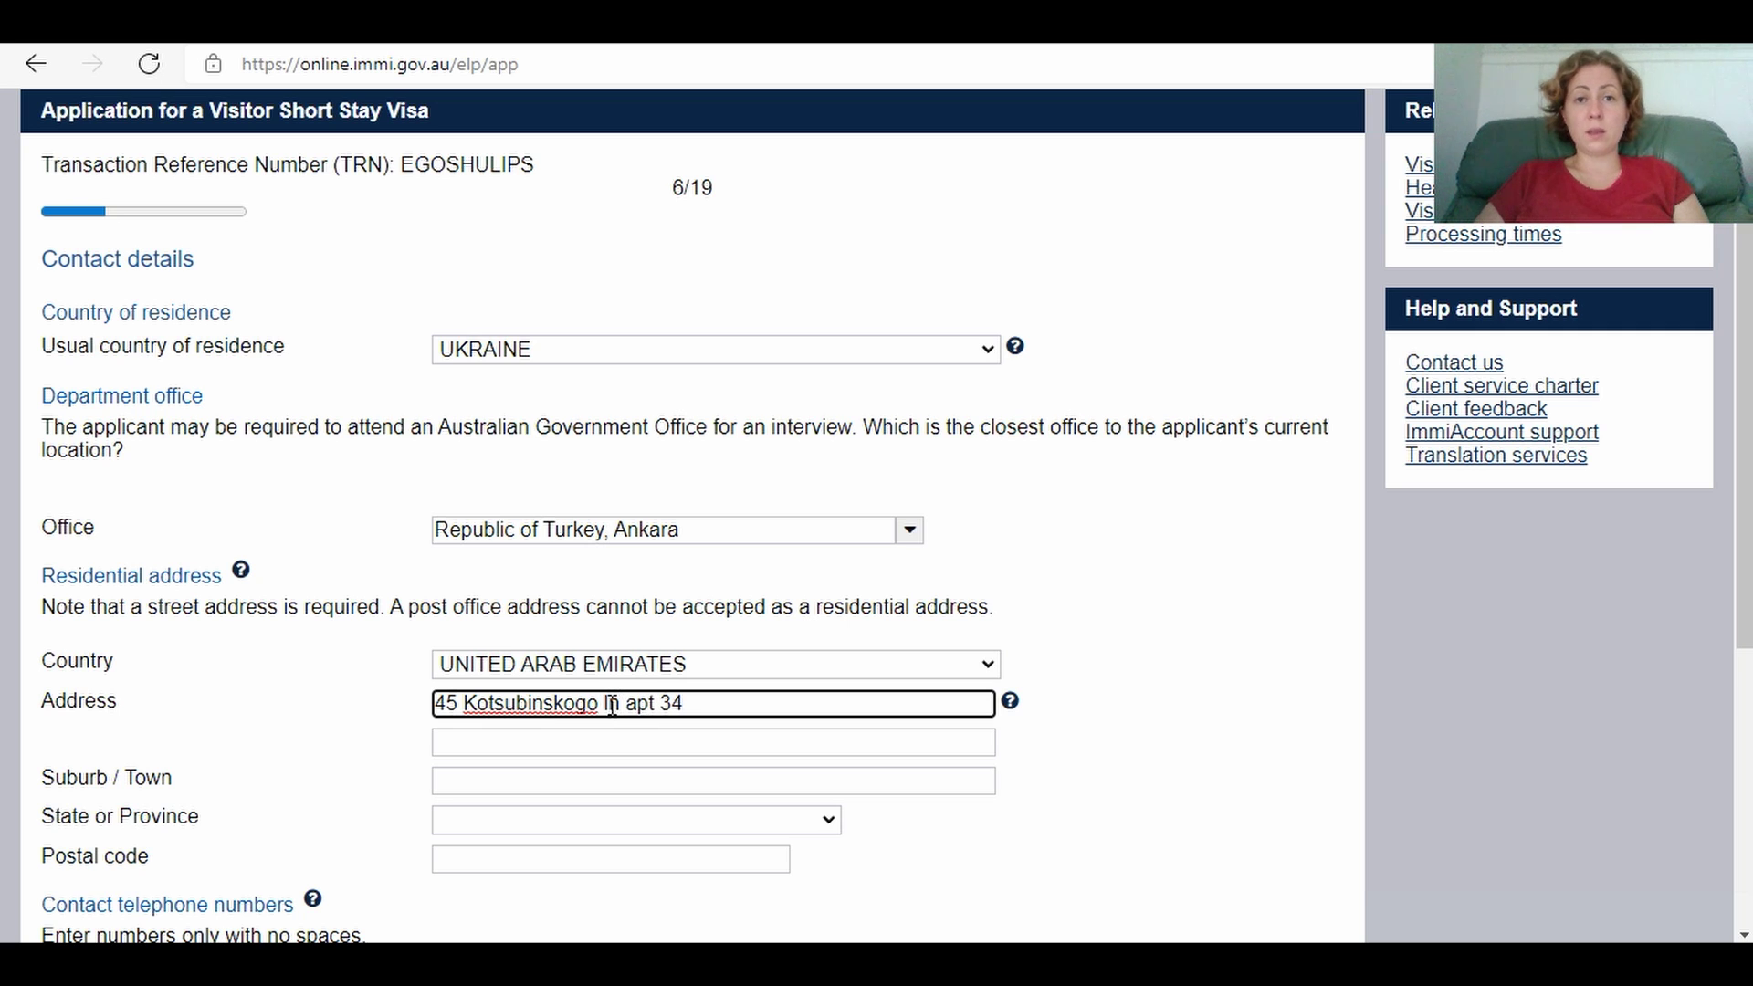
key(BackSpace)
key(BackSpace)
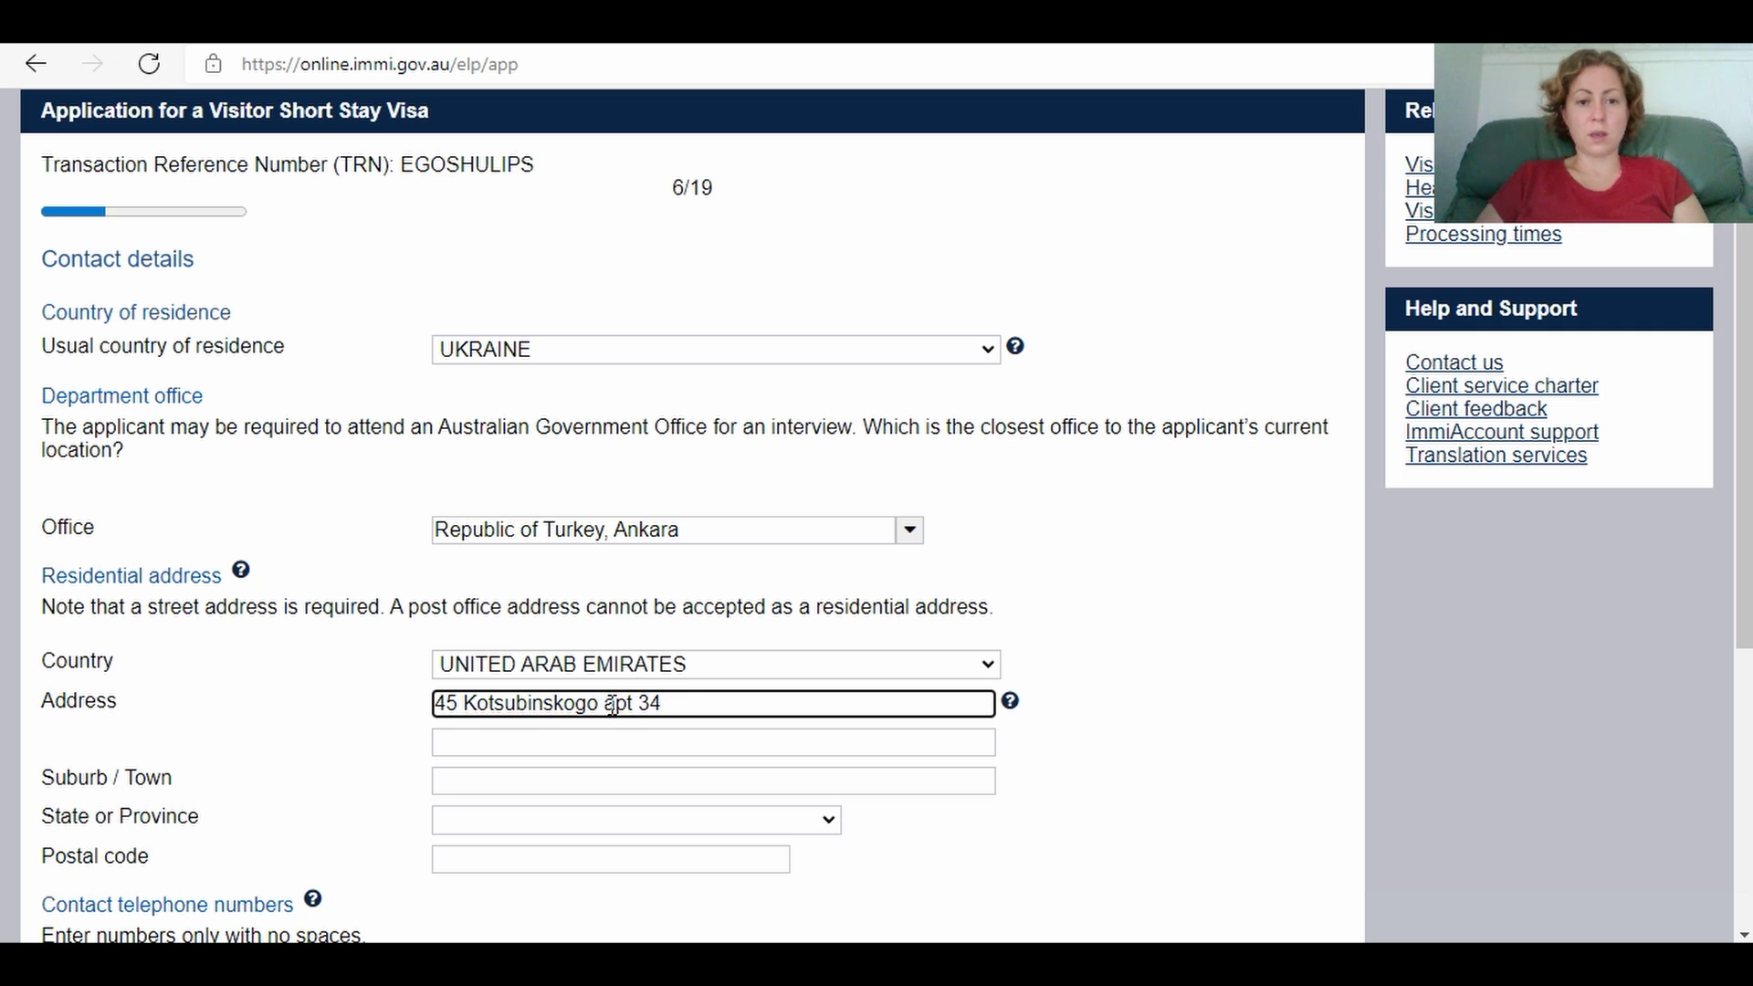
text(st )
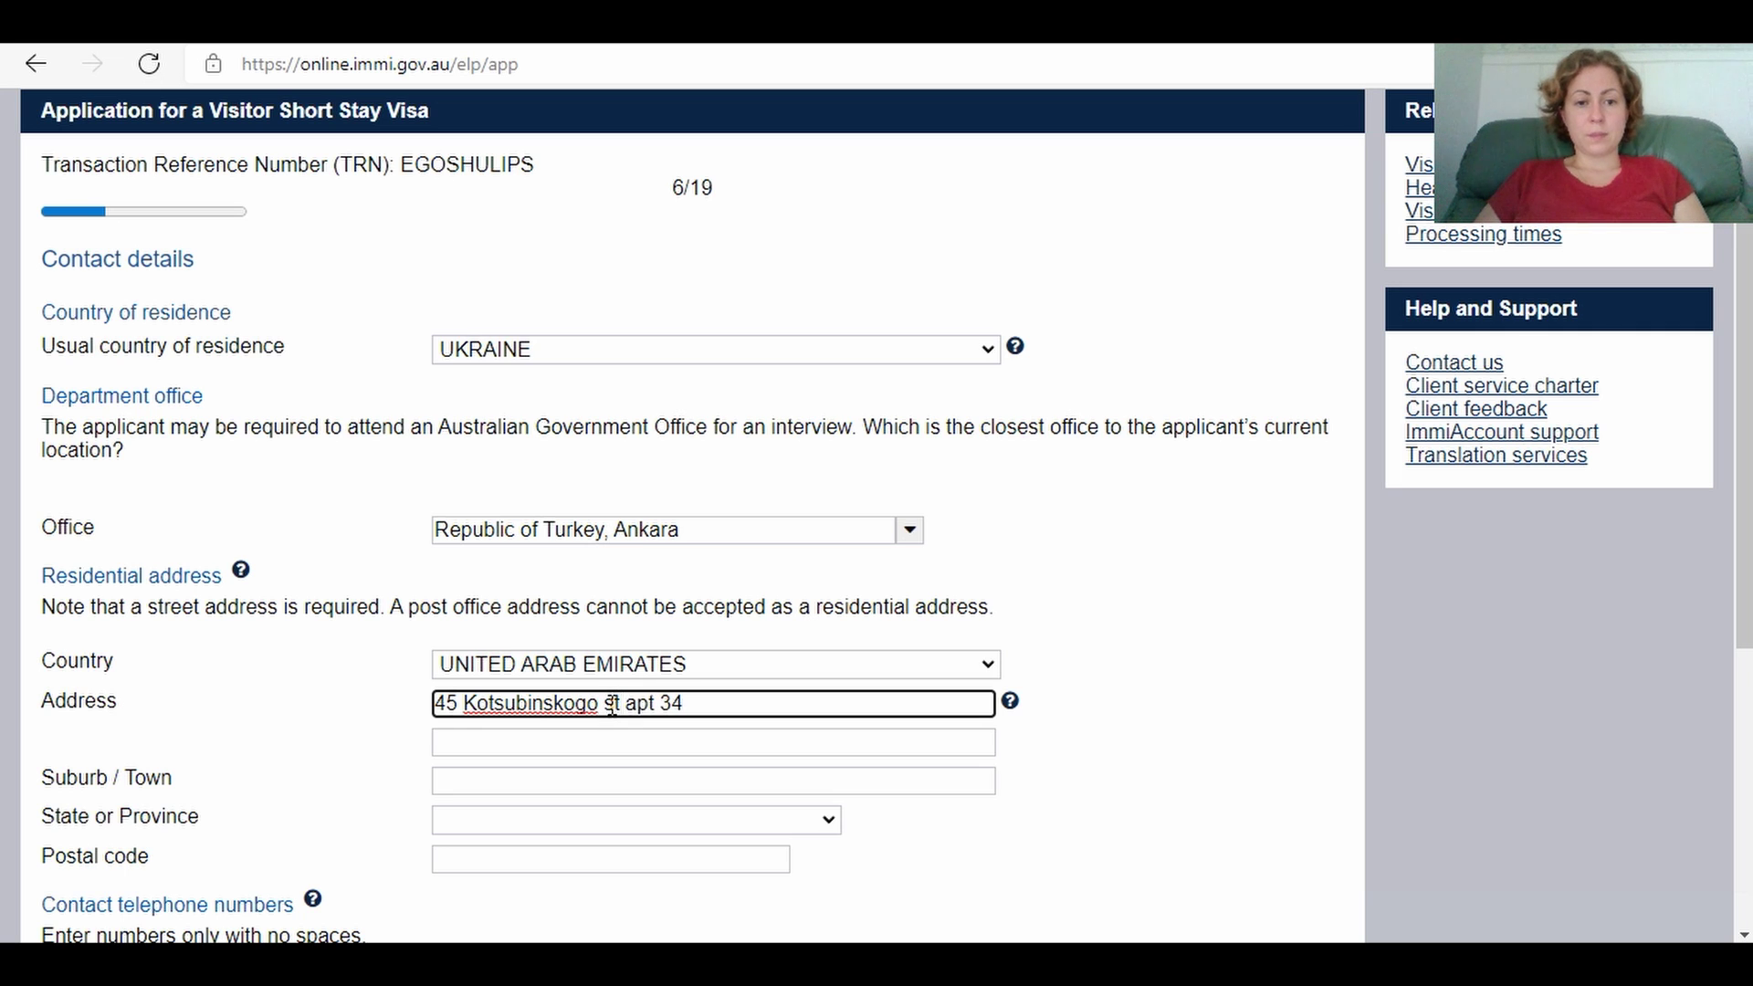
text(r)
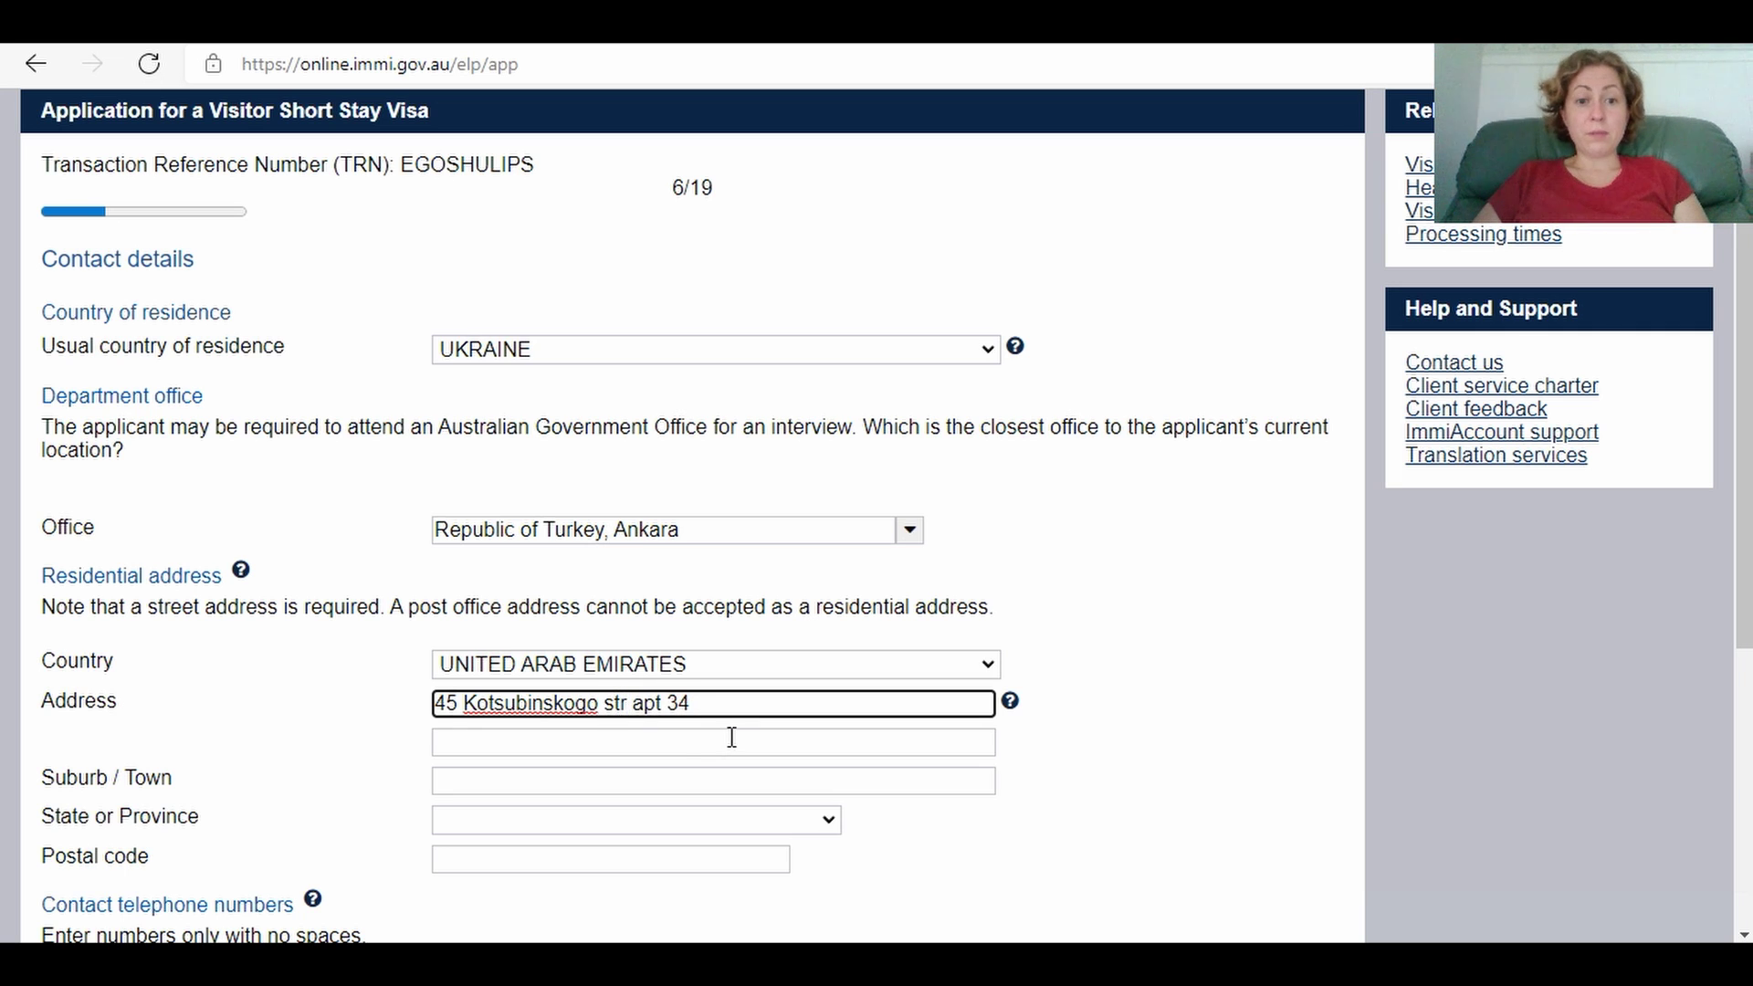
text(,)
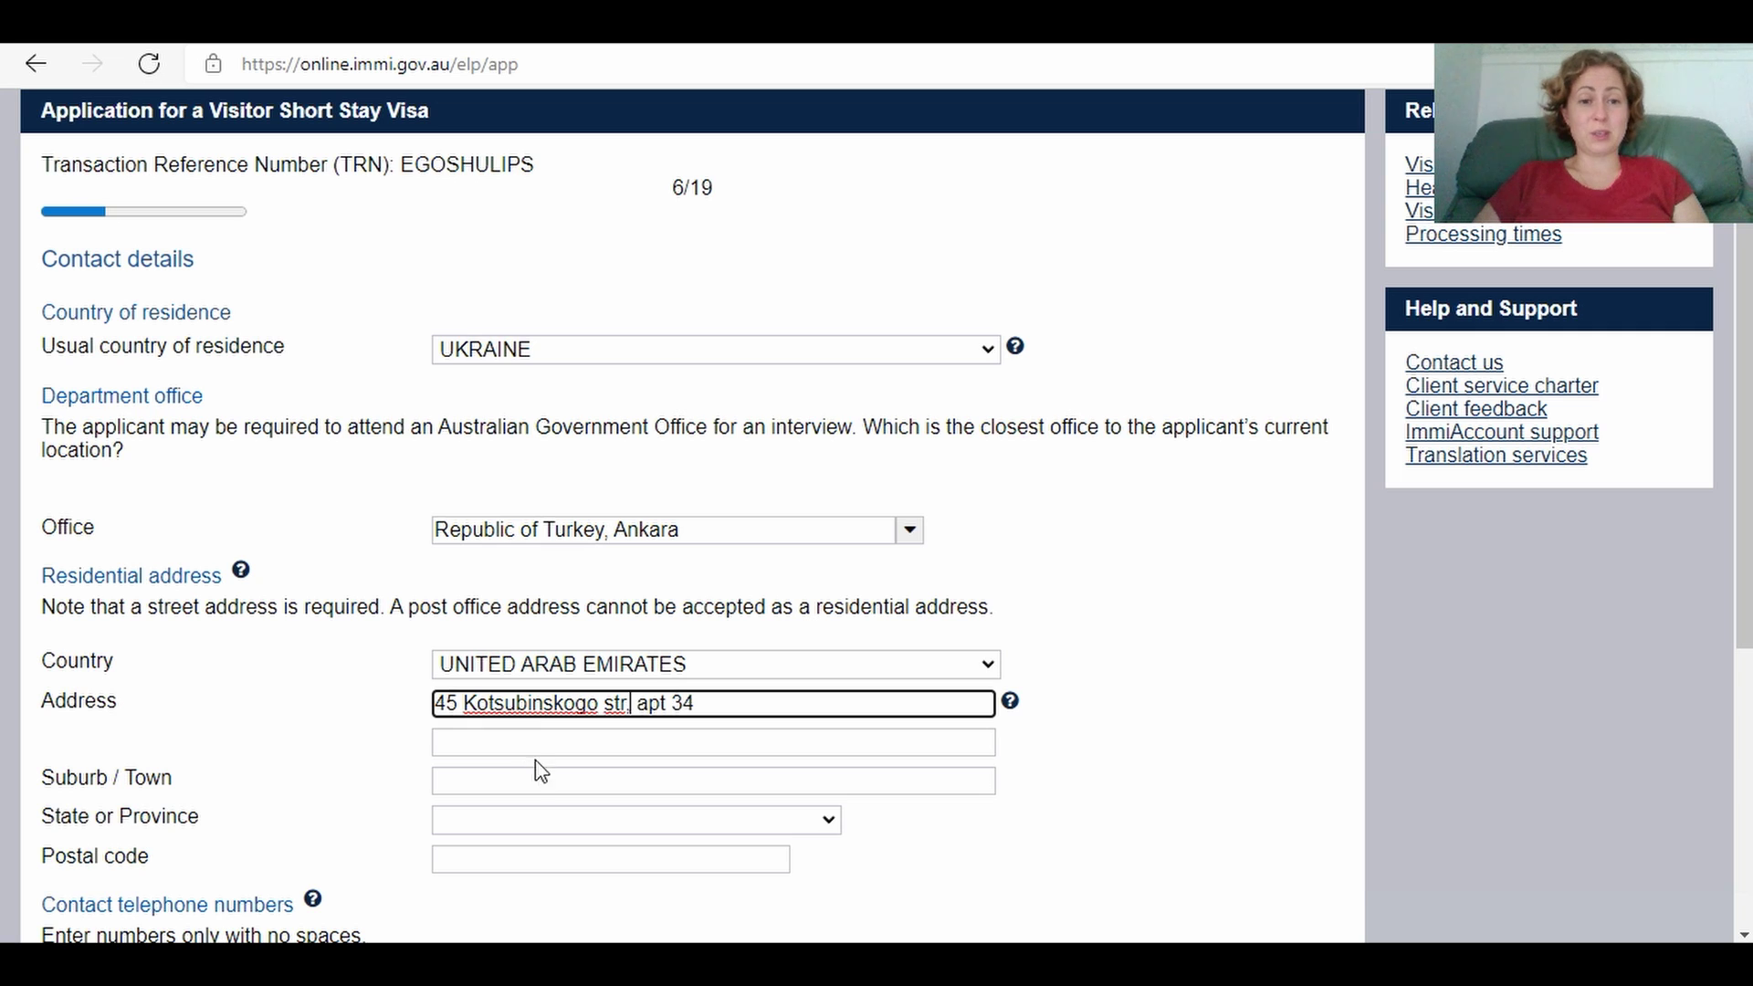
click(534, 742)
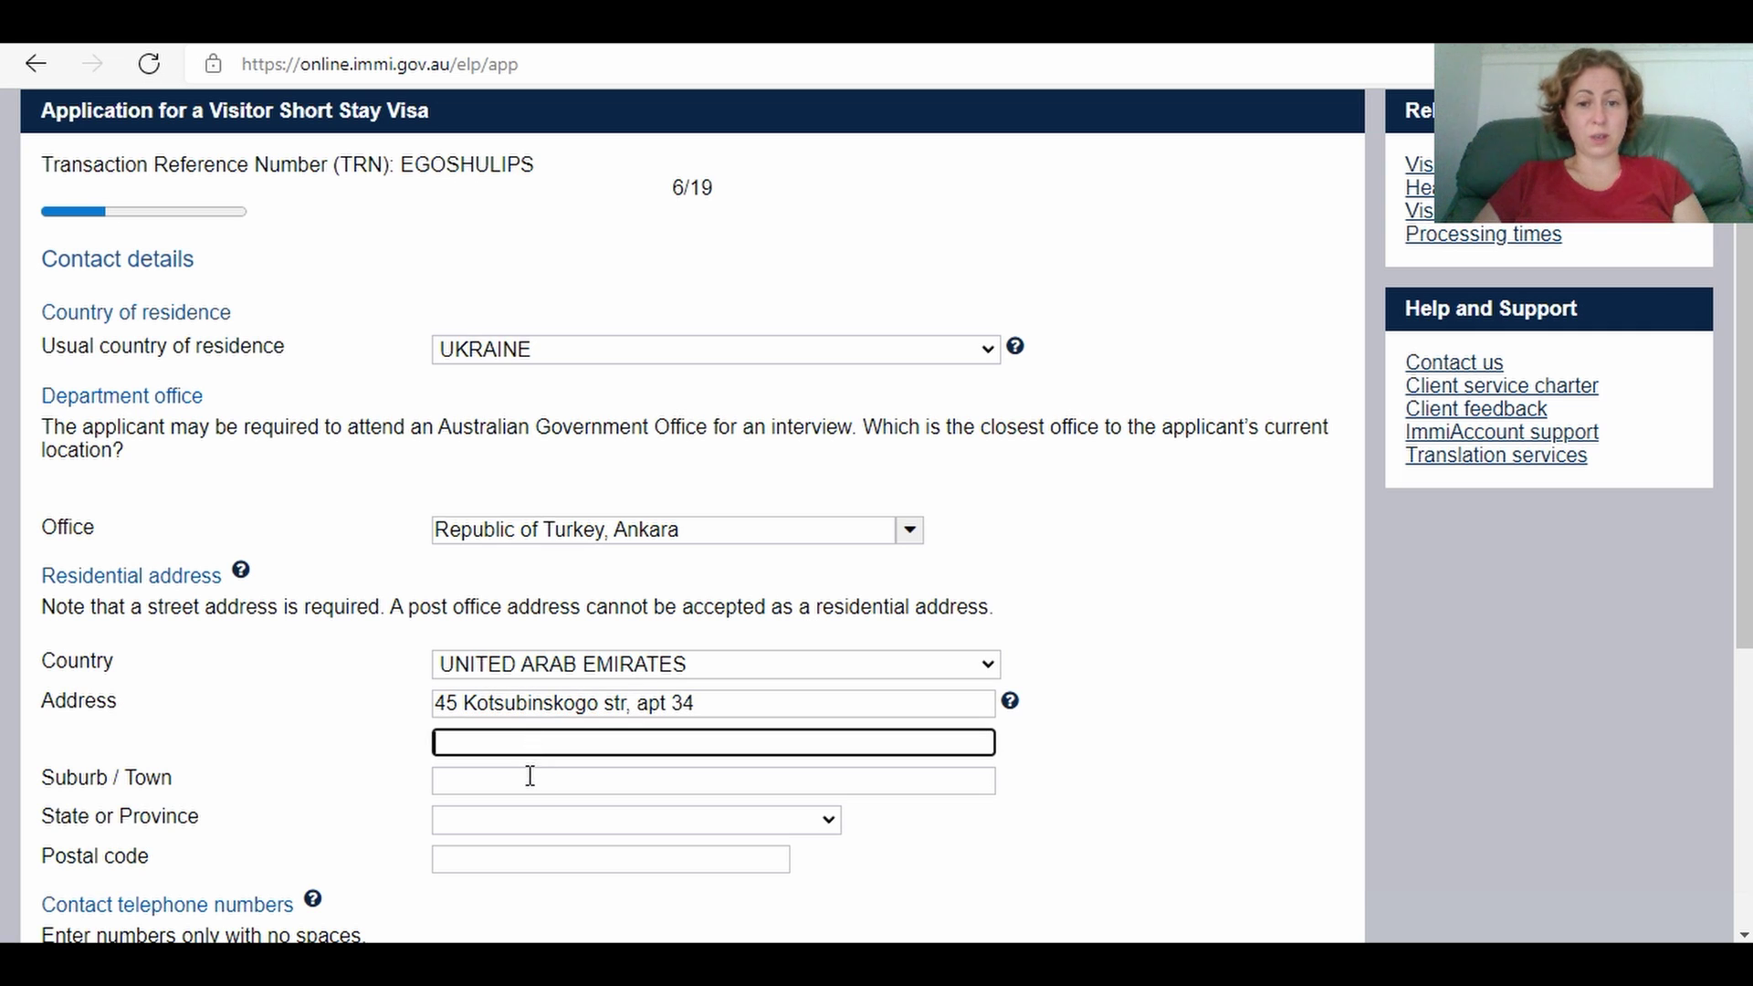
Step: Enter Ivanovka as the residential suburb or town, replacing the mistyped Kyiv
click(522, 789)
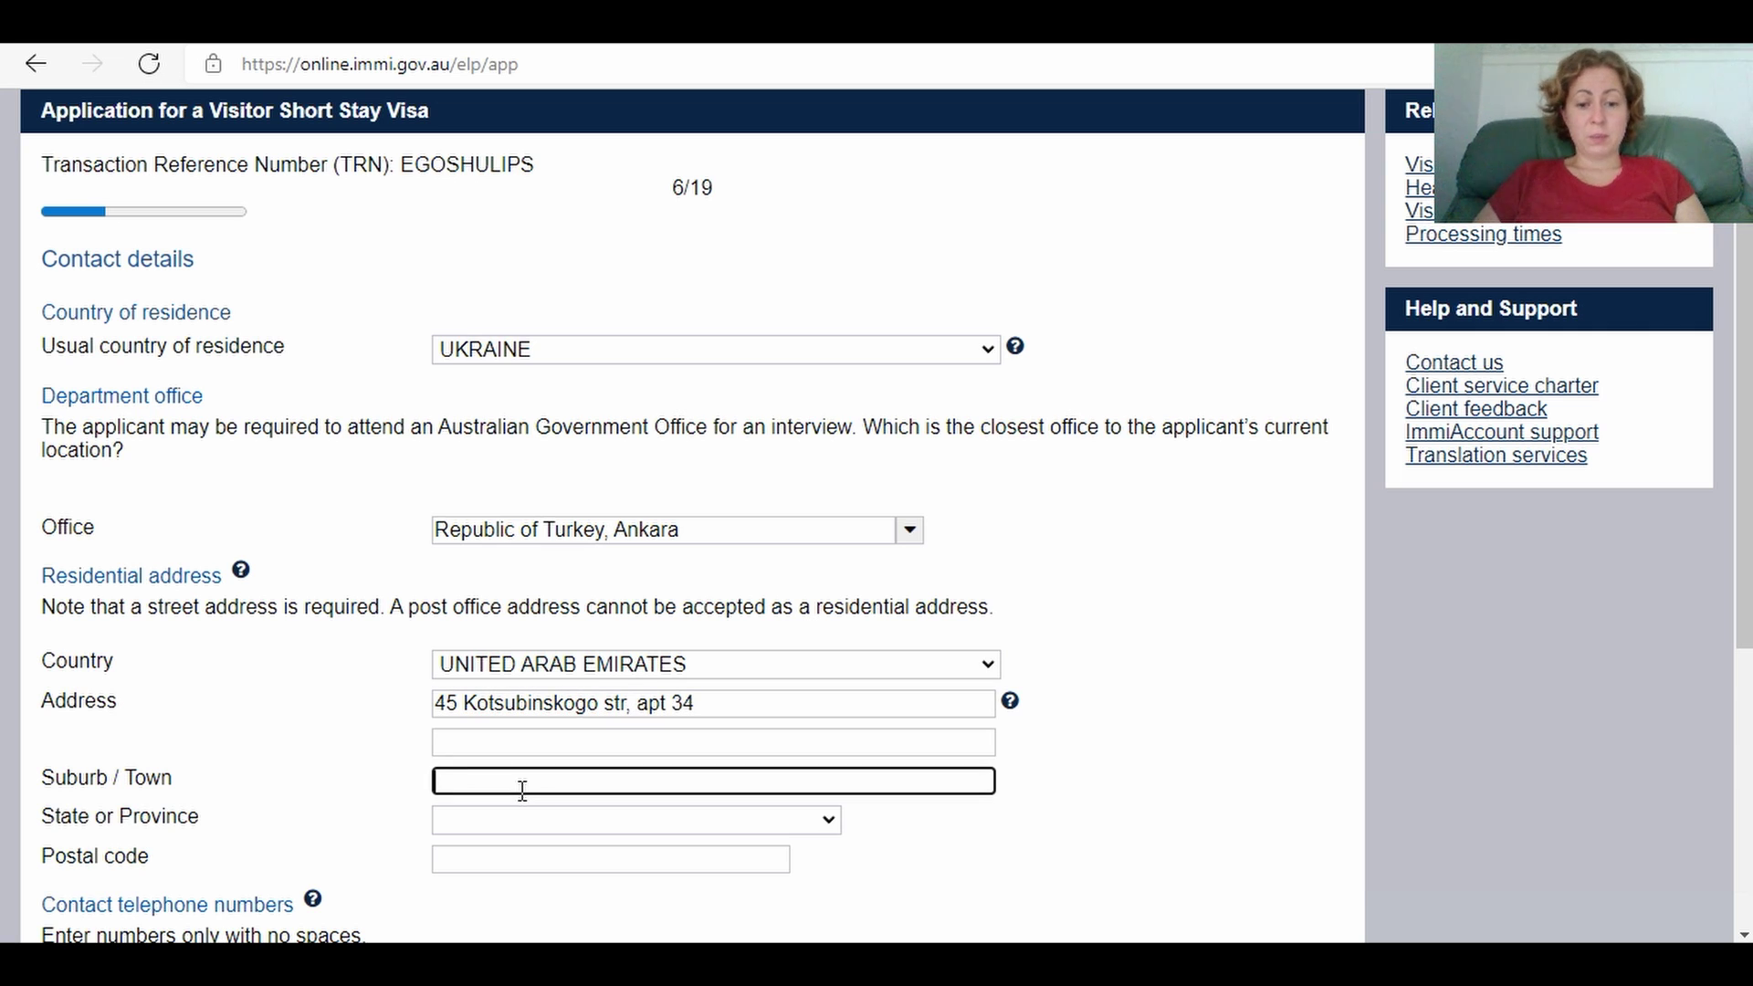
text(Kyiv)
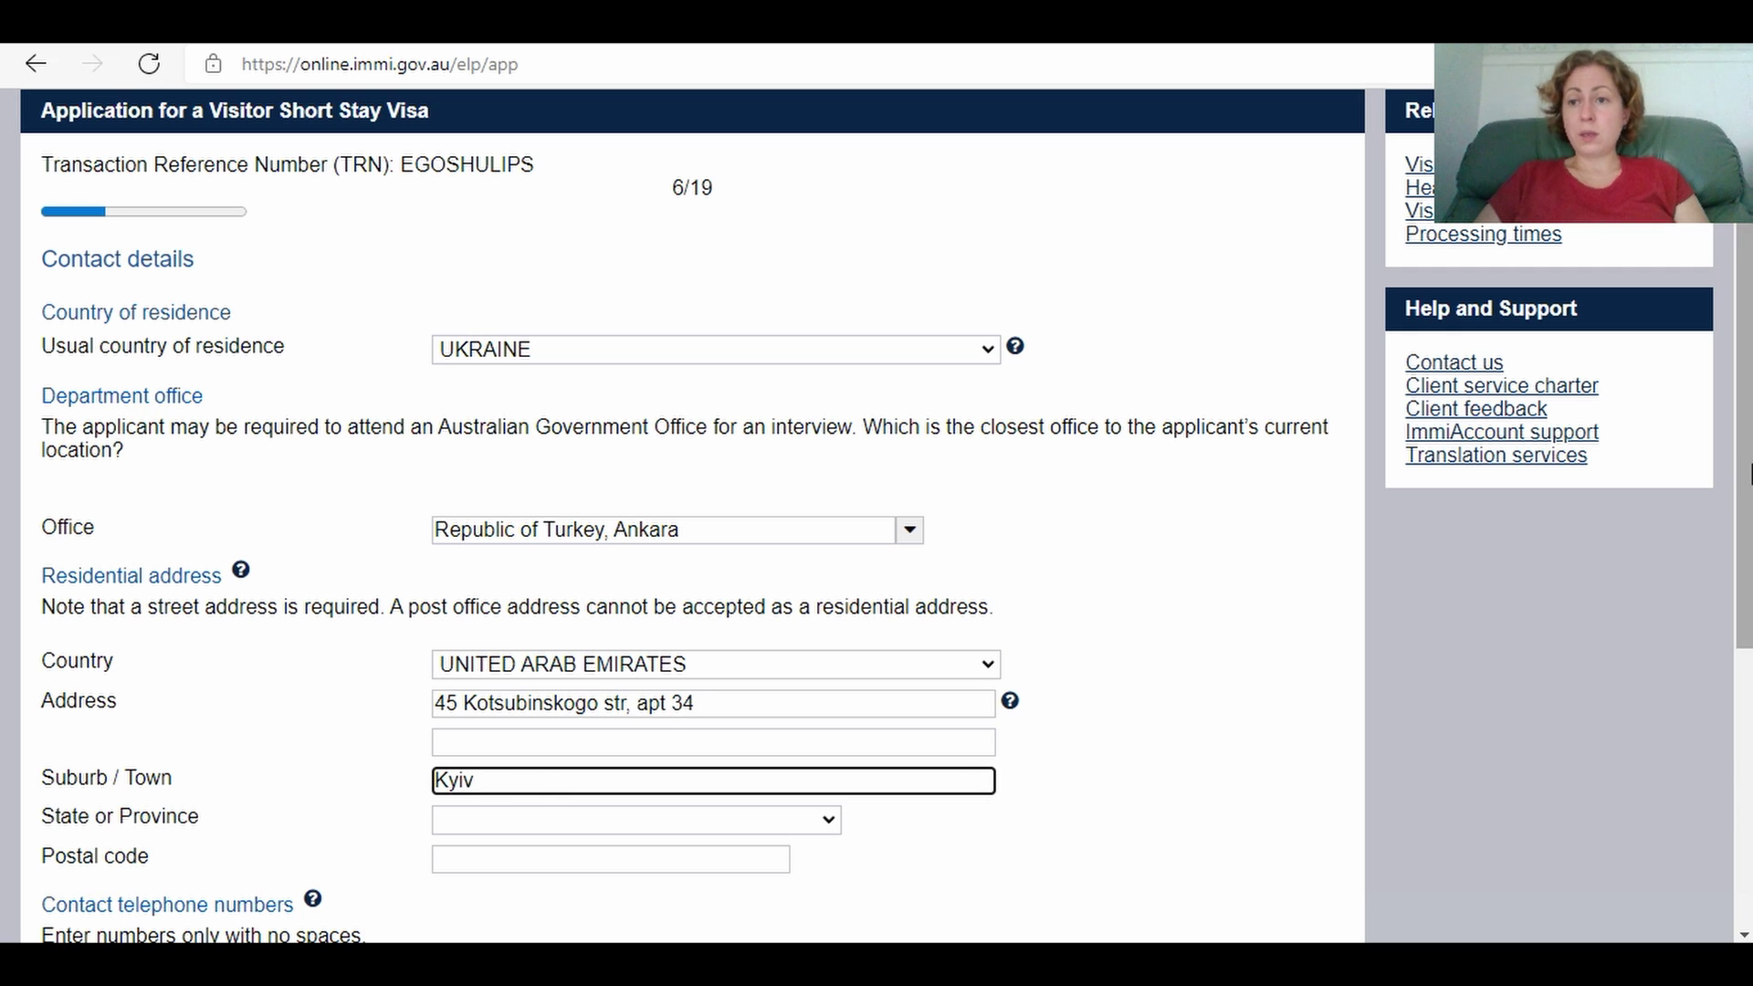
scroll(1750, 474, down, 3)
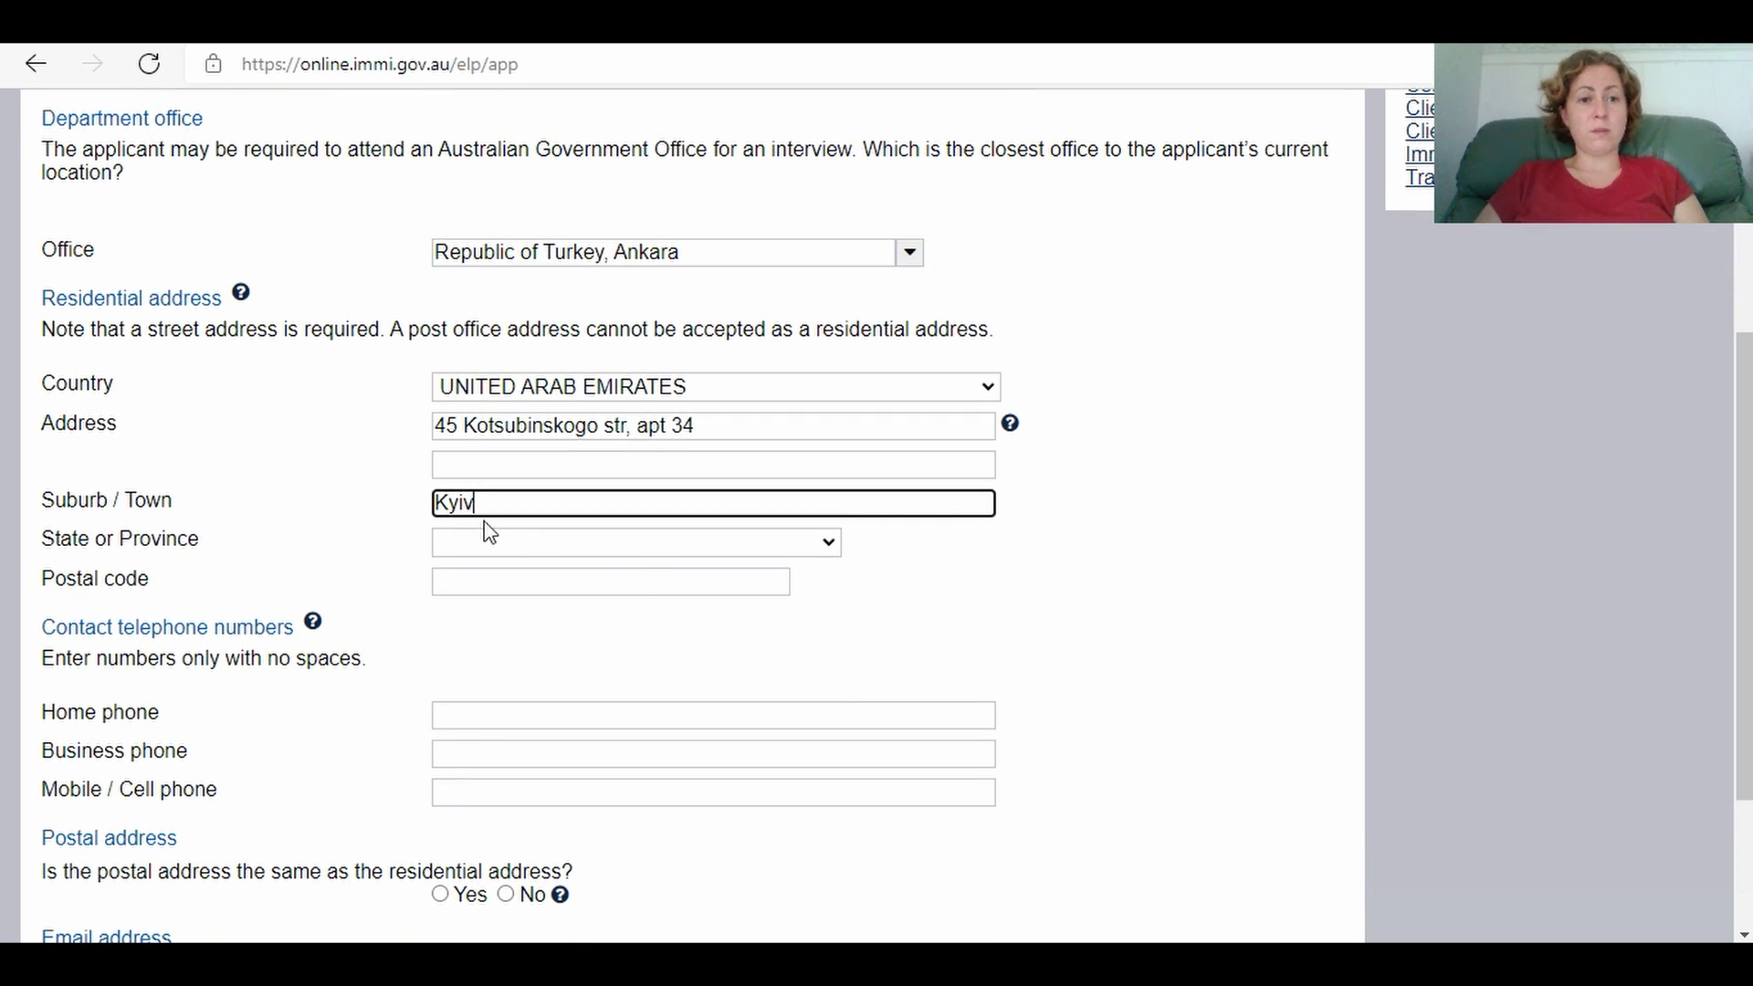
key(BackSpace)
key(BackSpace)
key(BackSpace)
key(BackSpace)
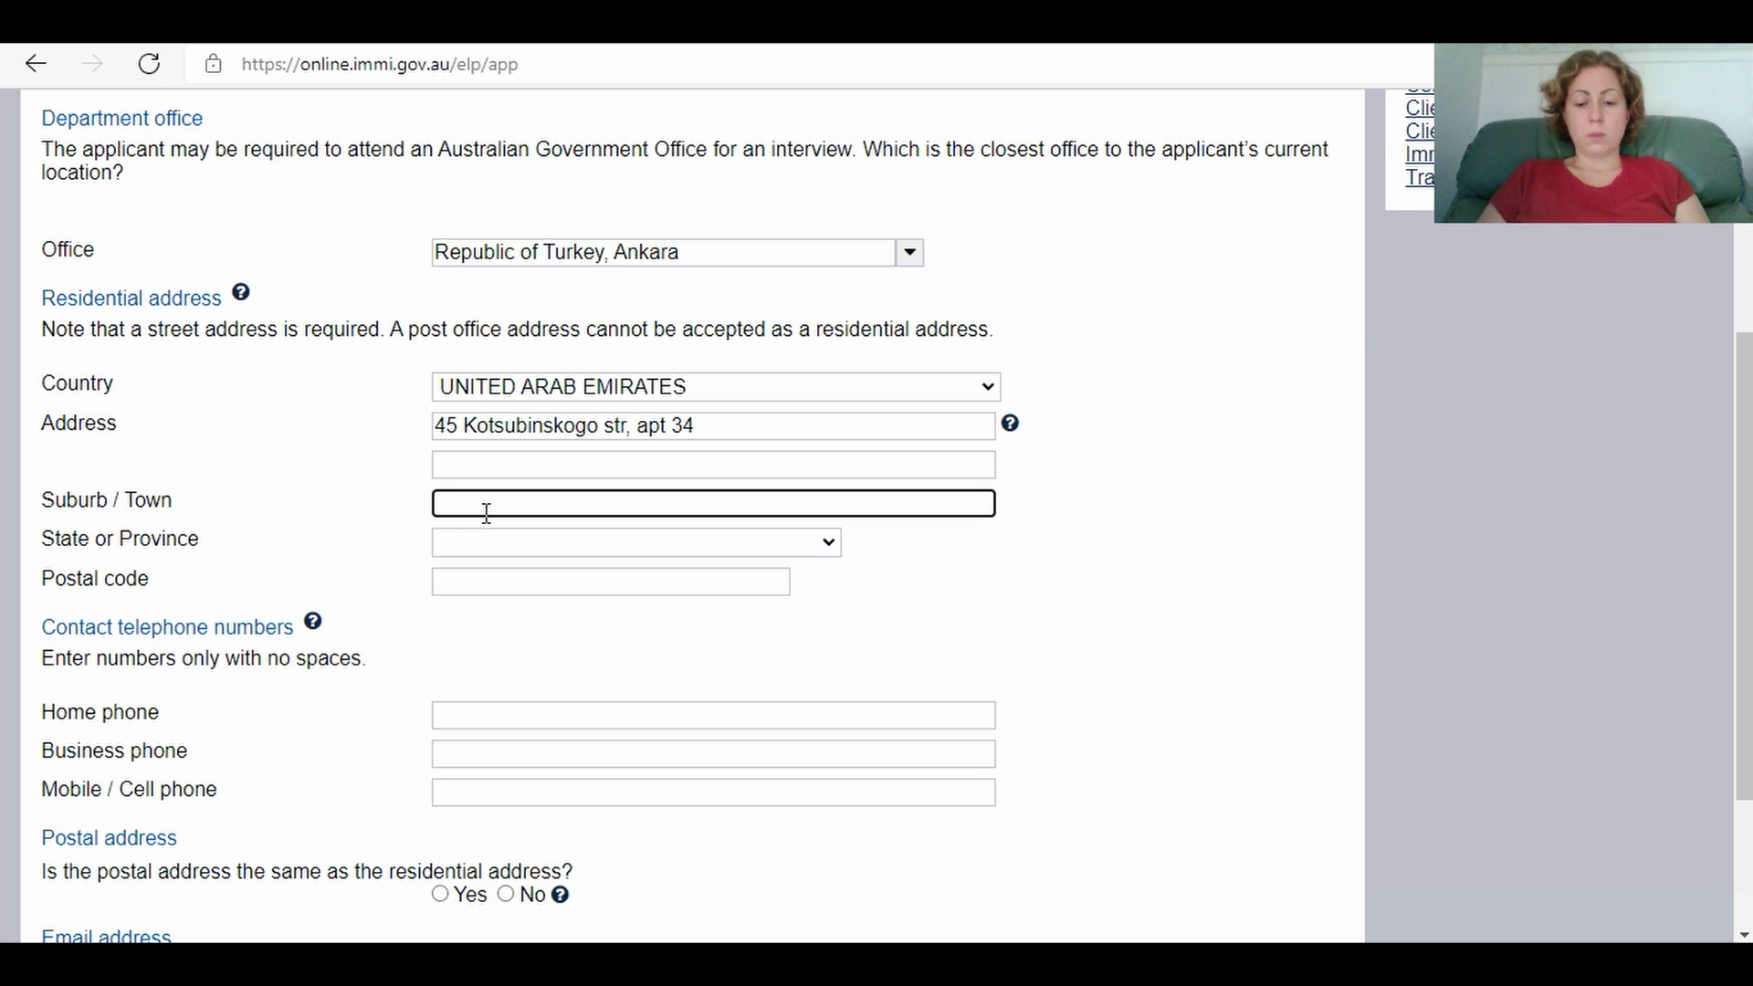
text(Ivanovka)
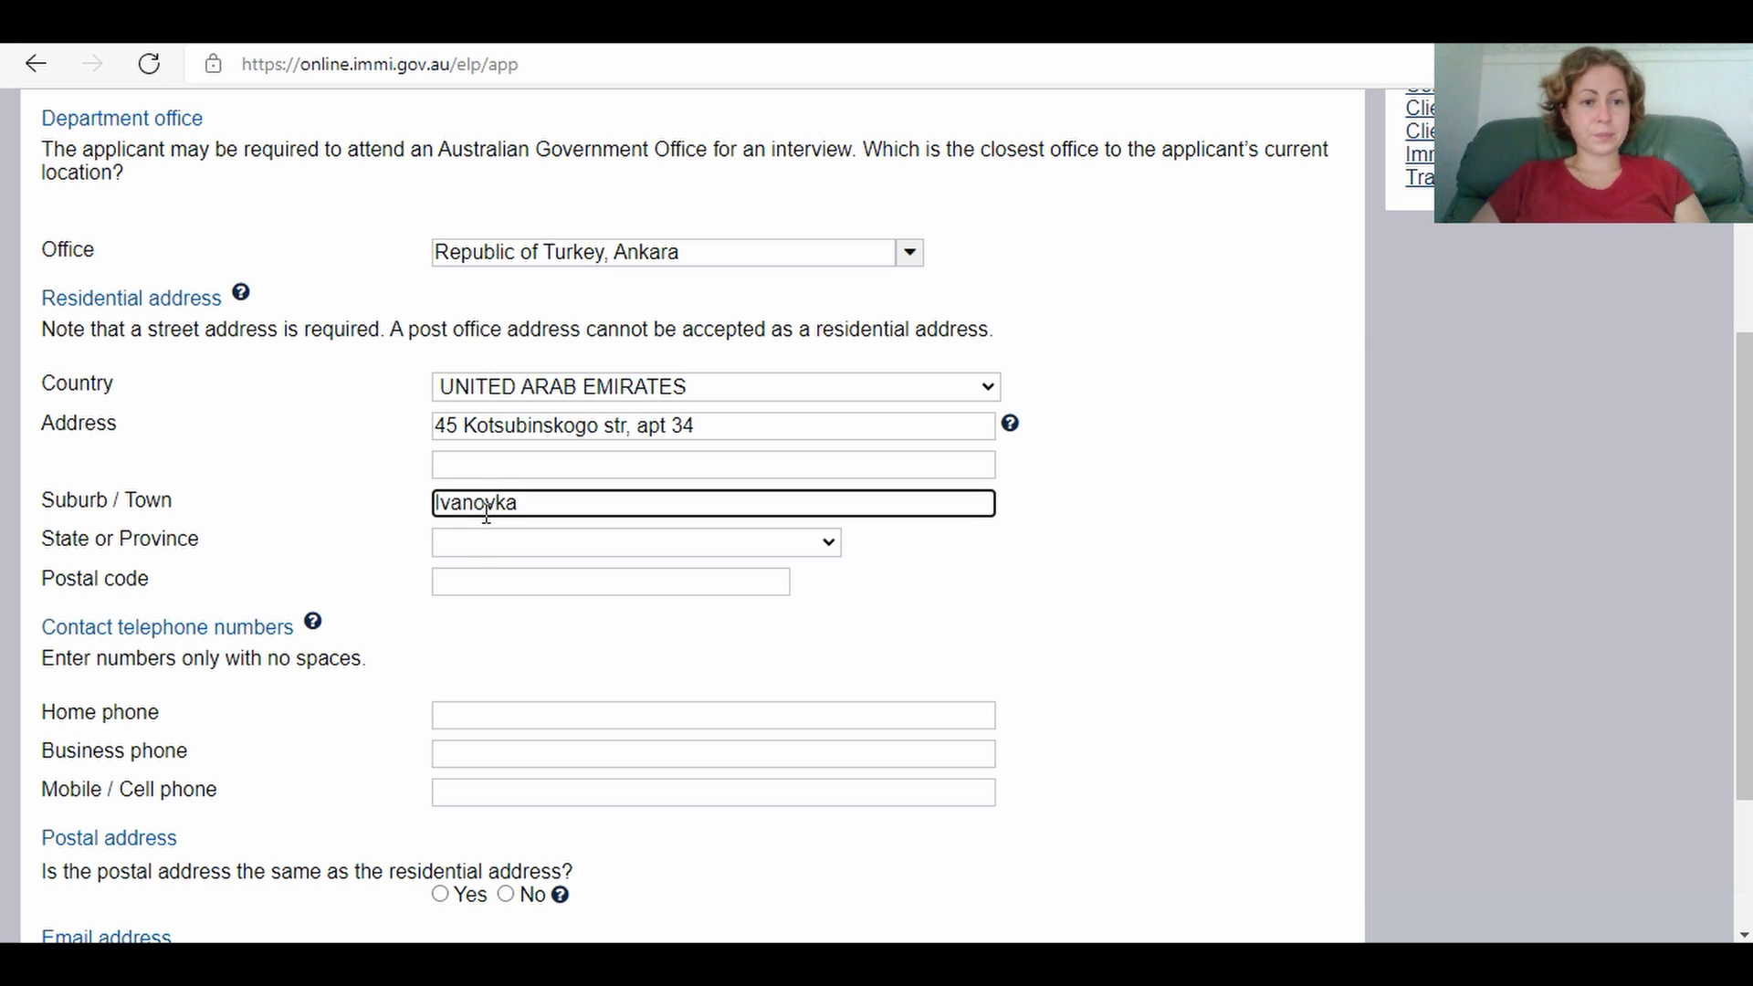
Step: Look over the options in the State or Province dropdown
click(492, 552)
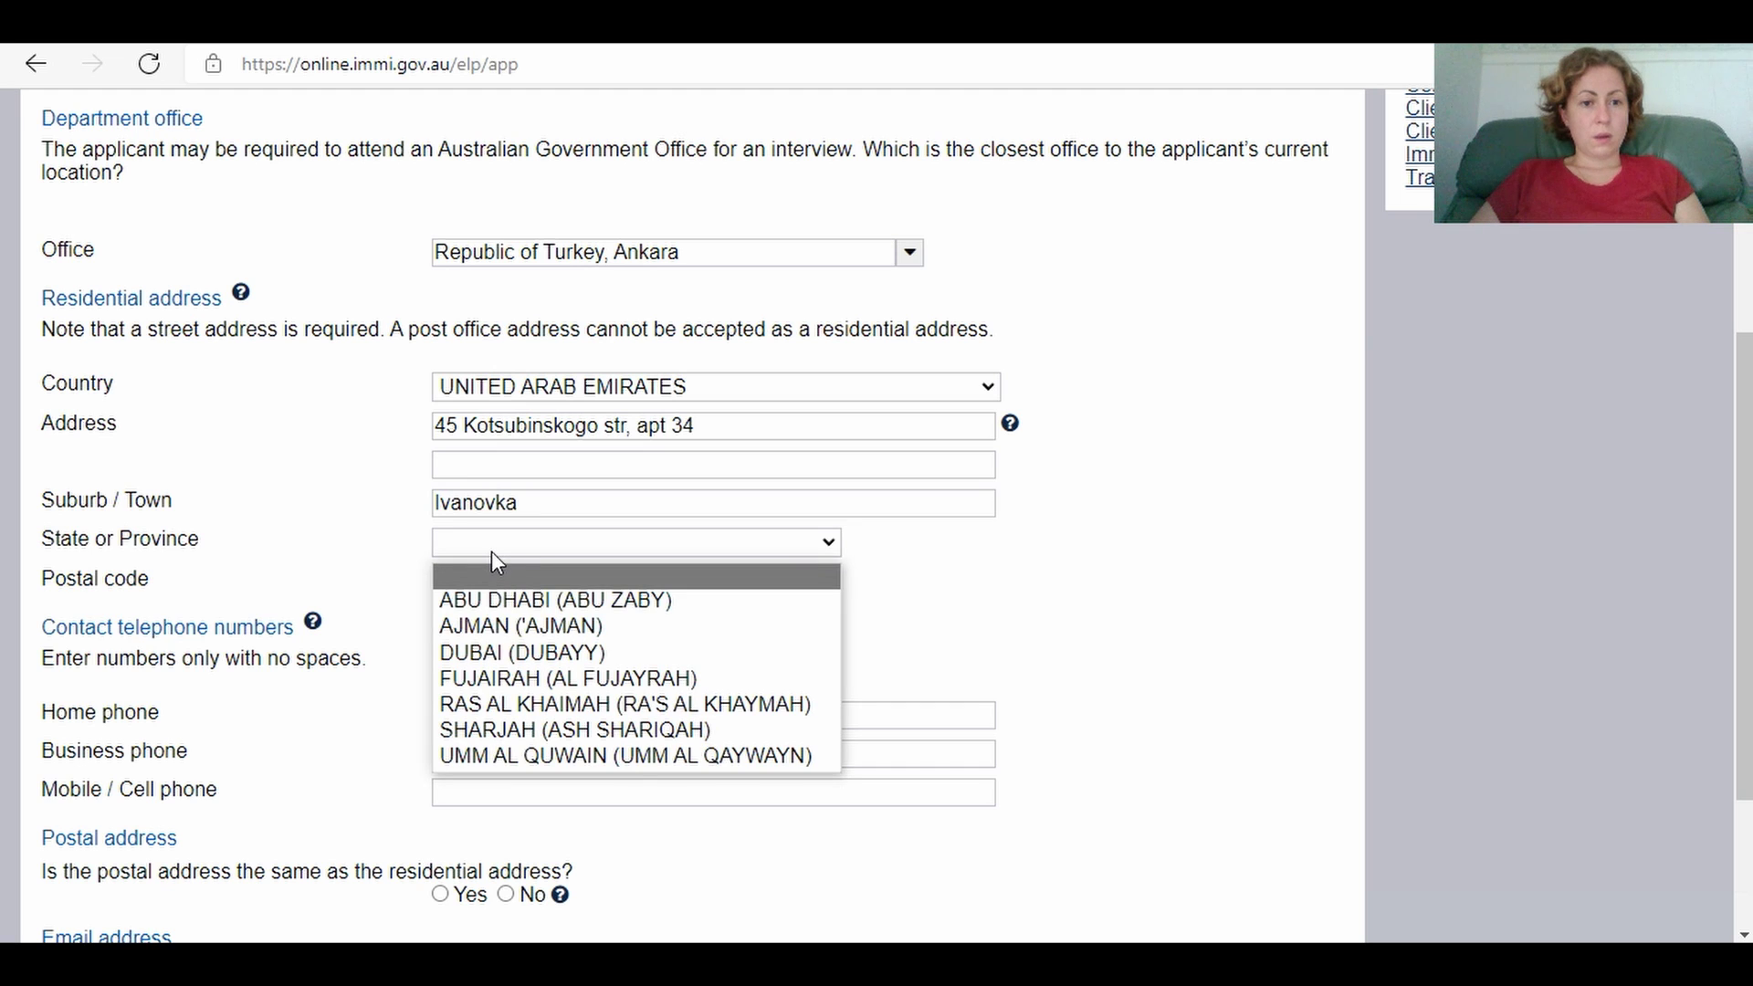
click(491, 551)
click(490, 548)
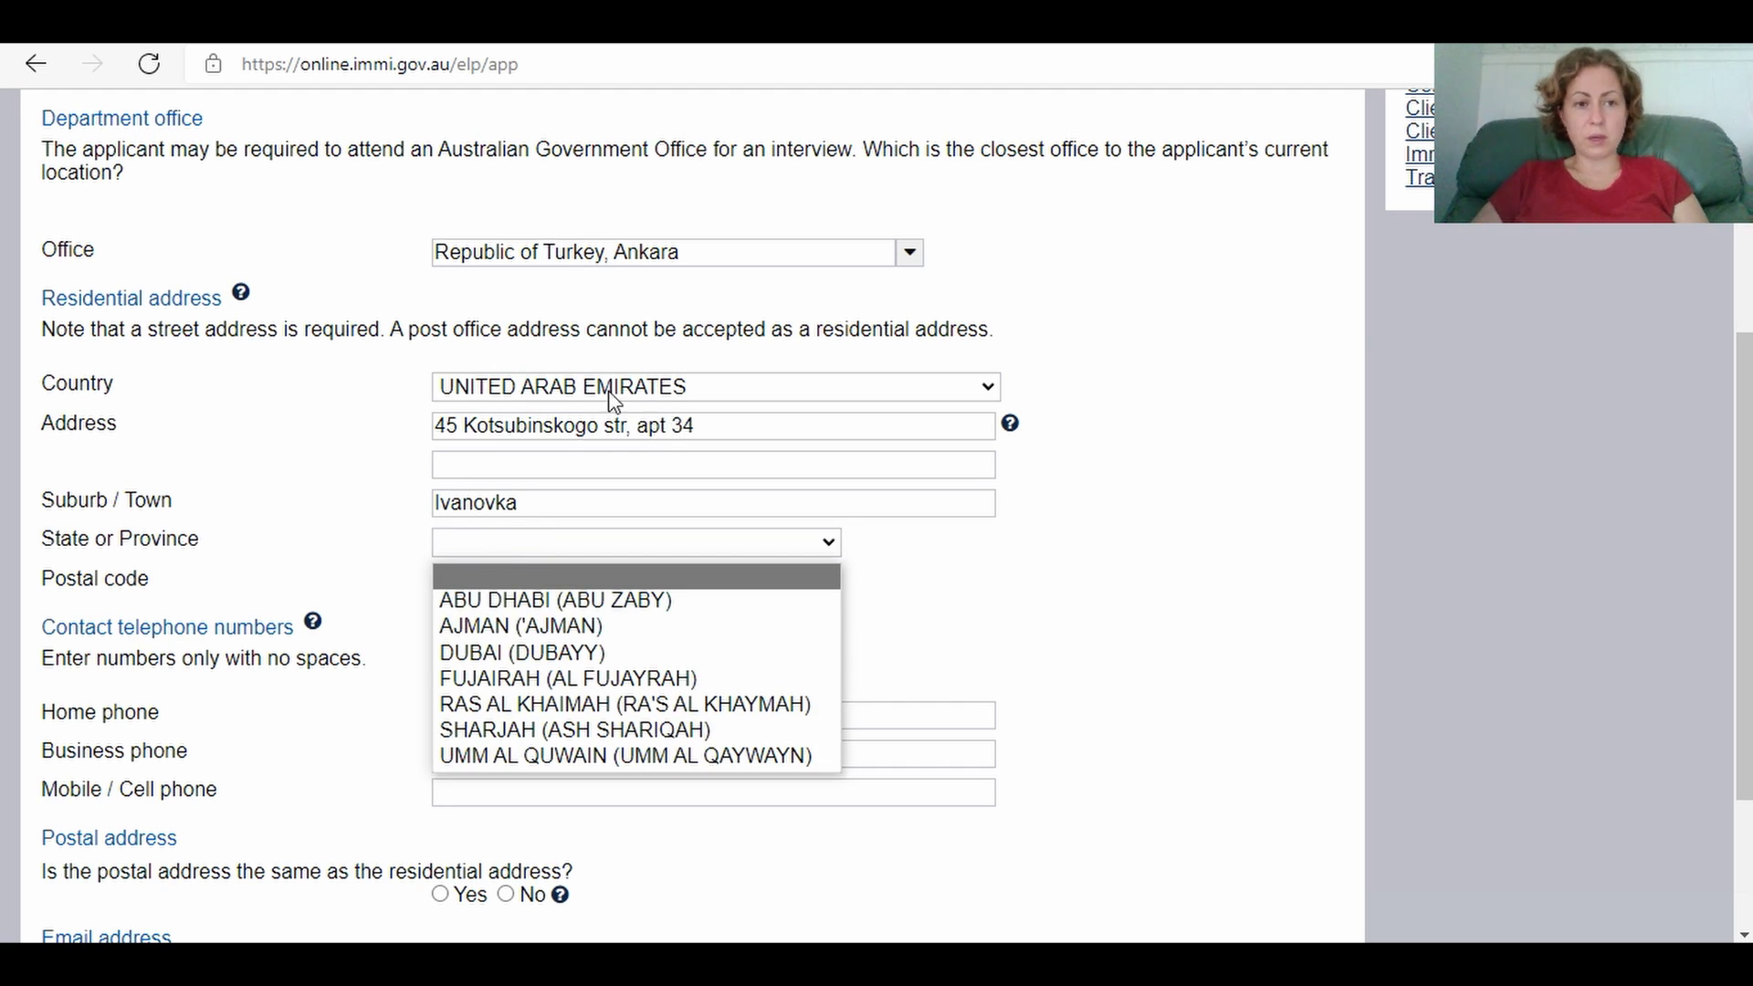
Step: Pick UKRAINE as country and KYIVSKA OBLAST as state, then enter postal code 06781
click(987, 387)
click(993, 390)
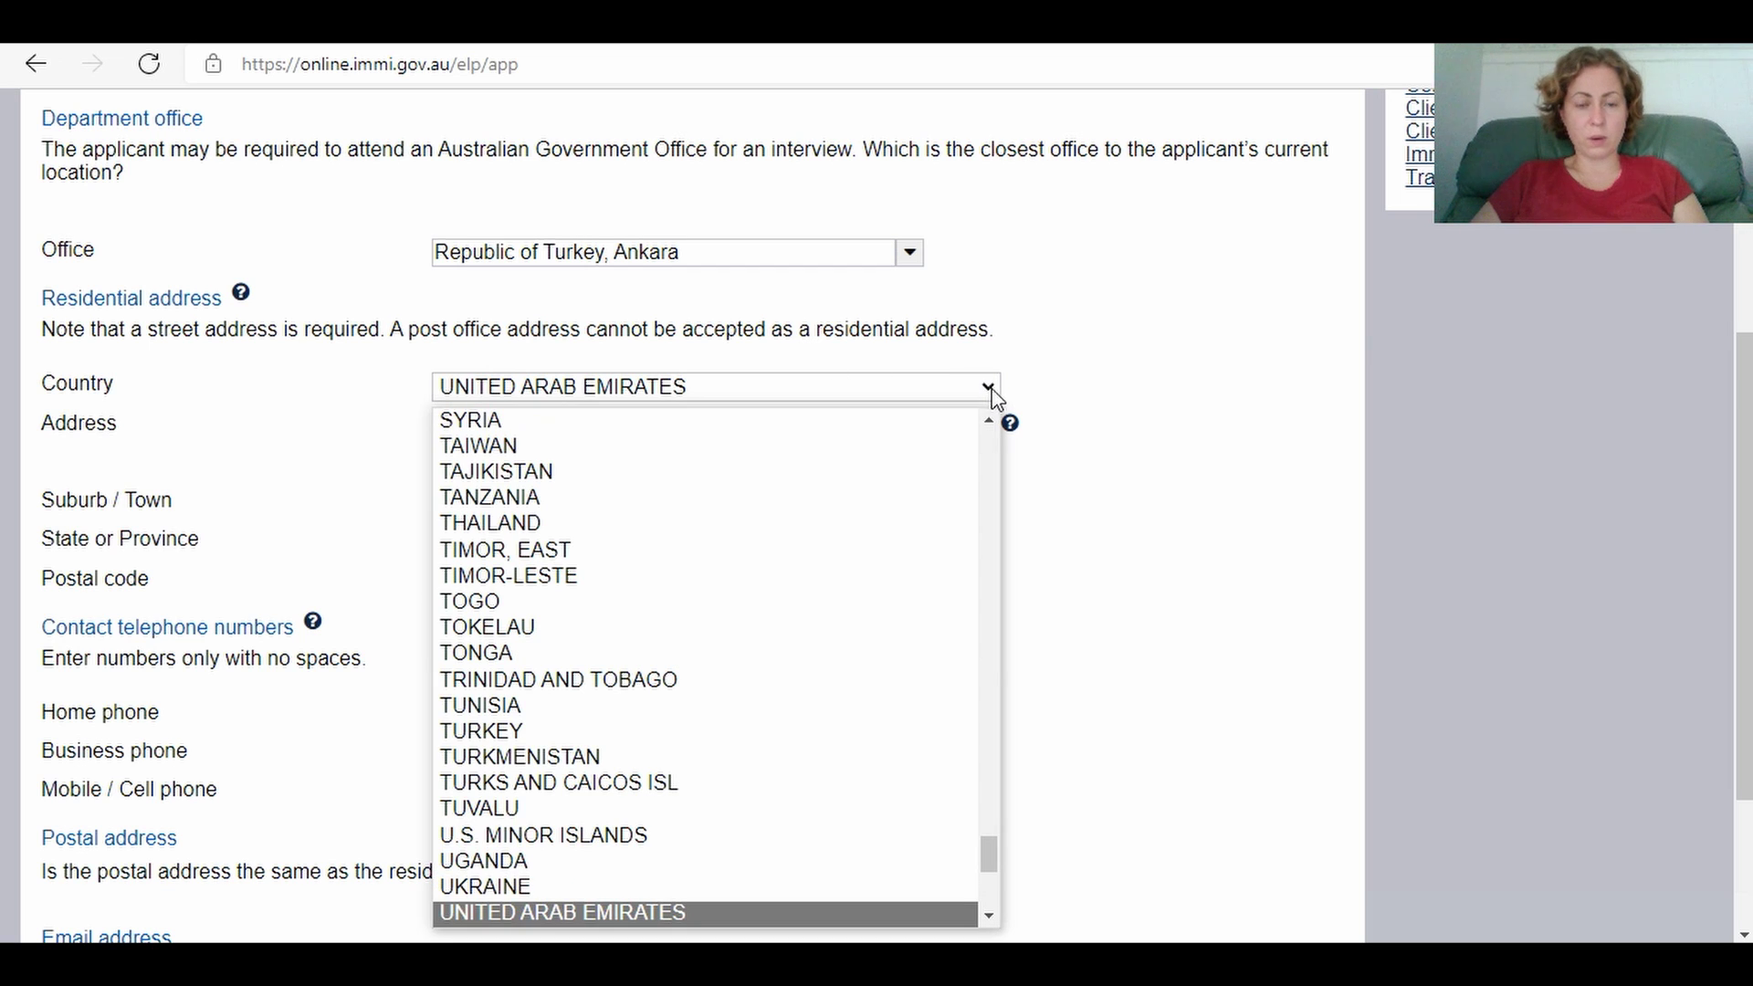
click(912, 886)
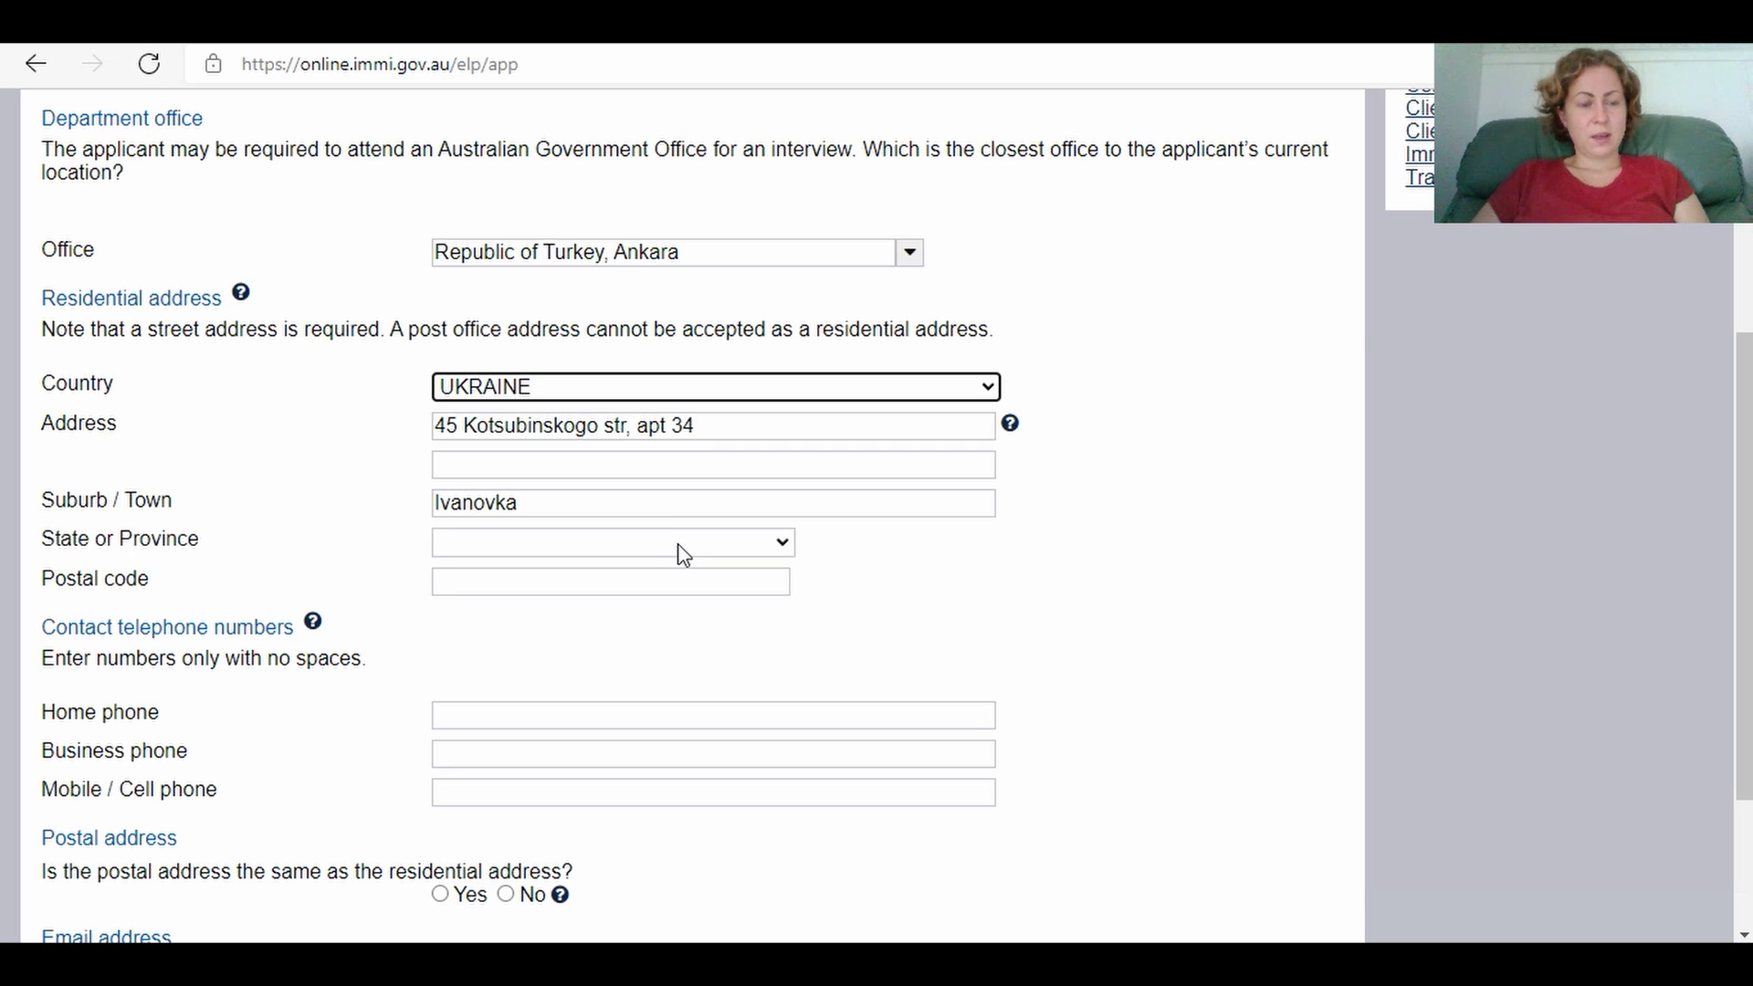
click(783, 544)
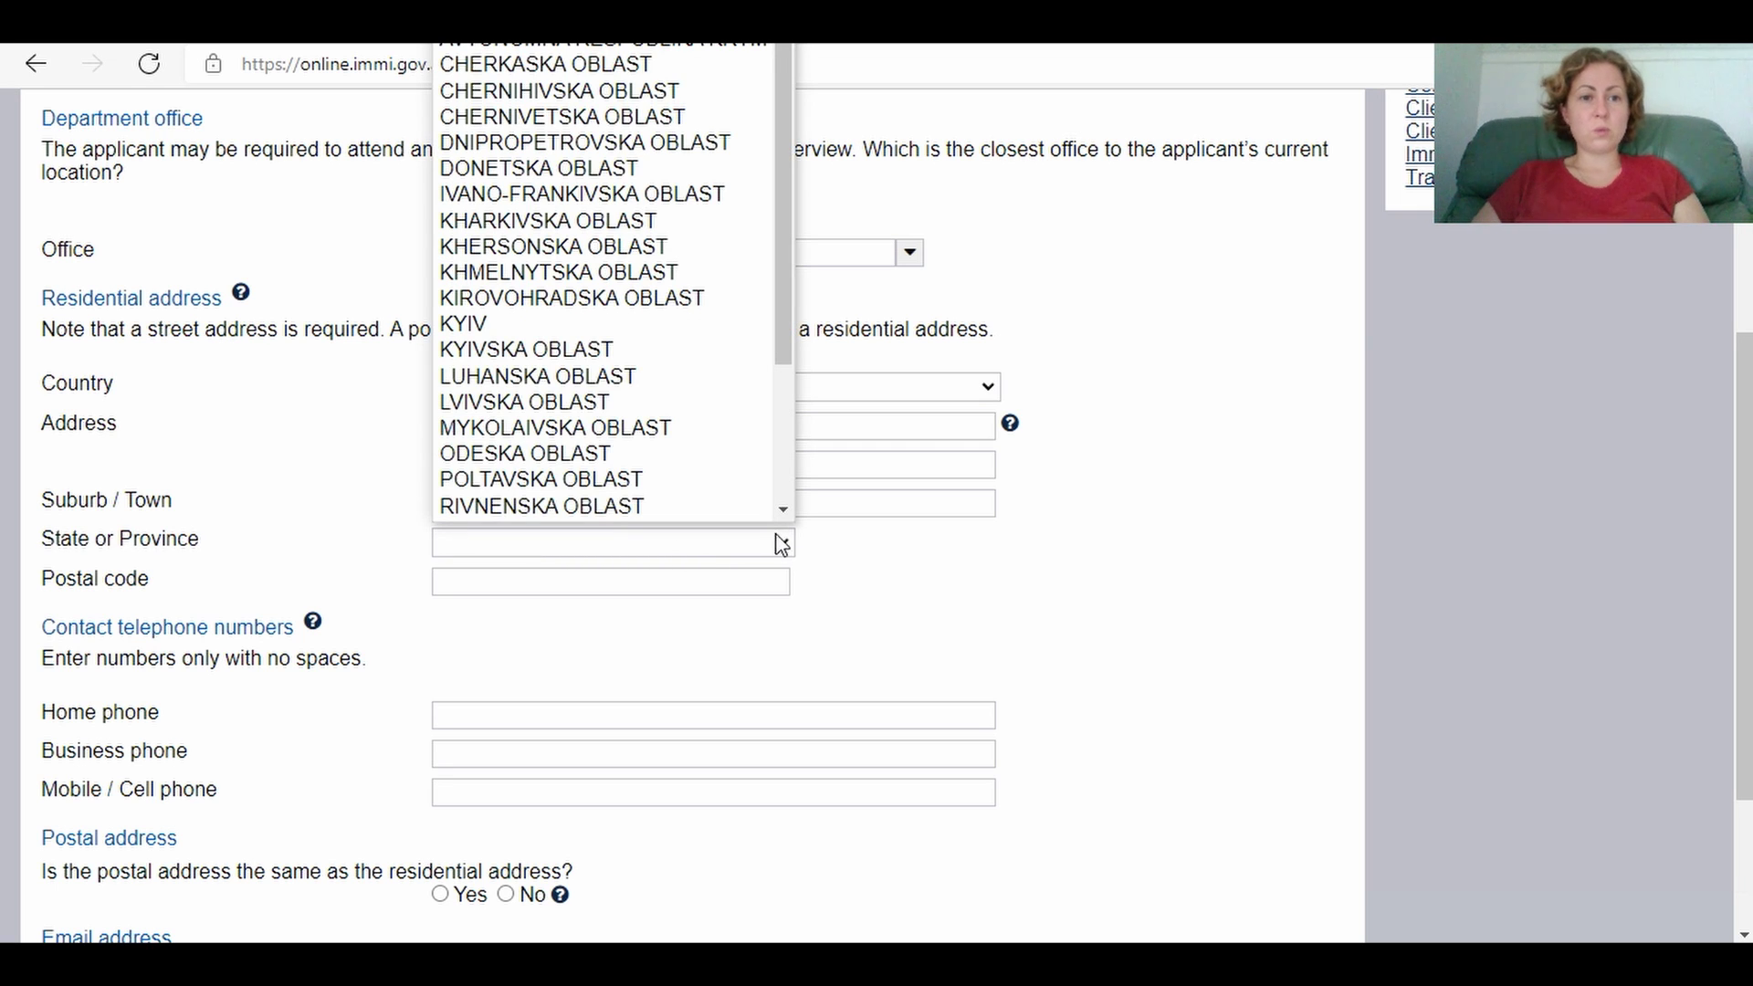
scroll(726, 420, down, 1)
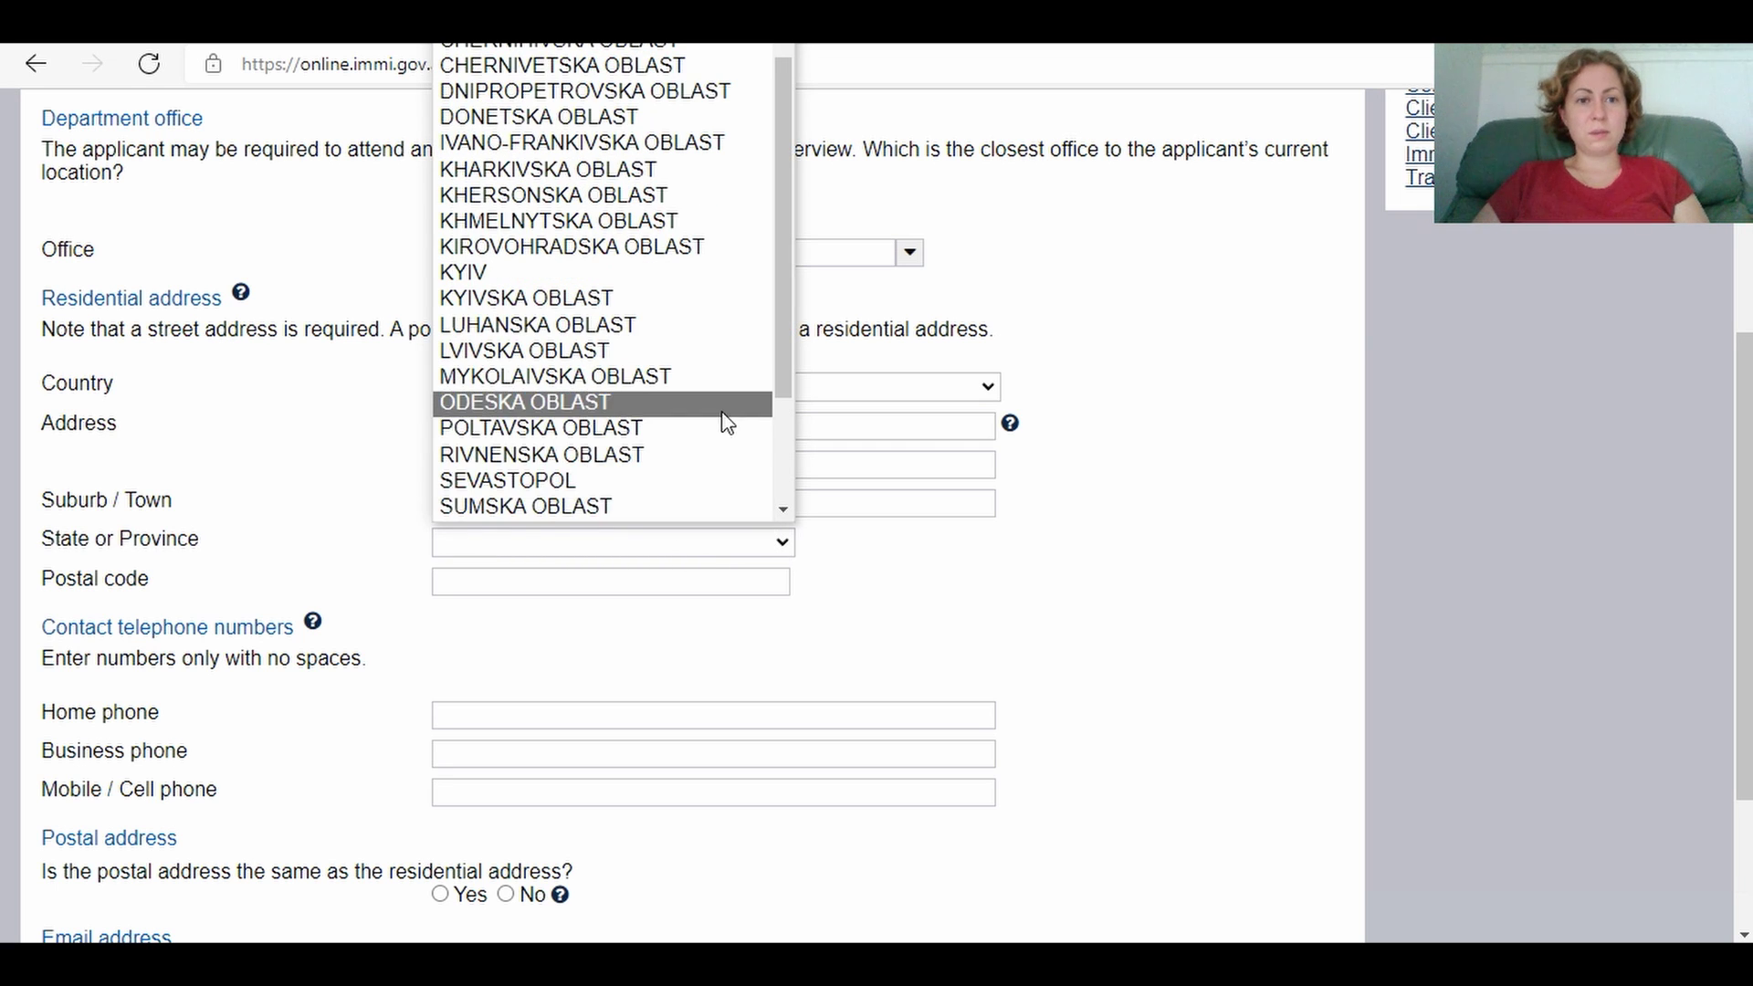
click(709, 312)
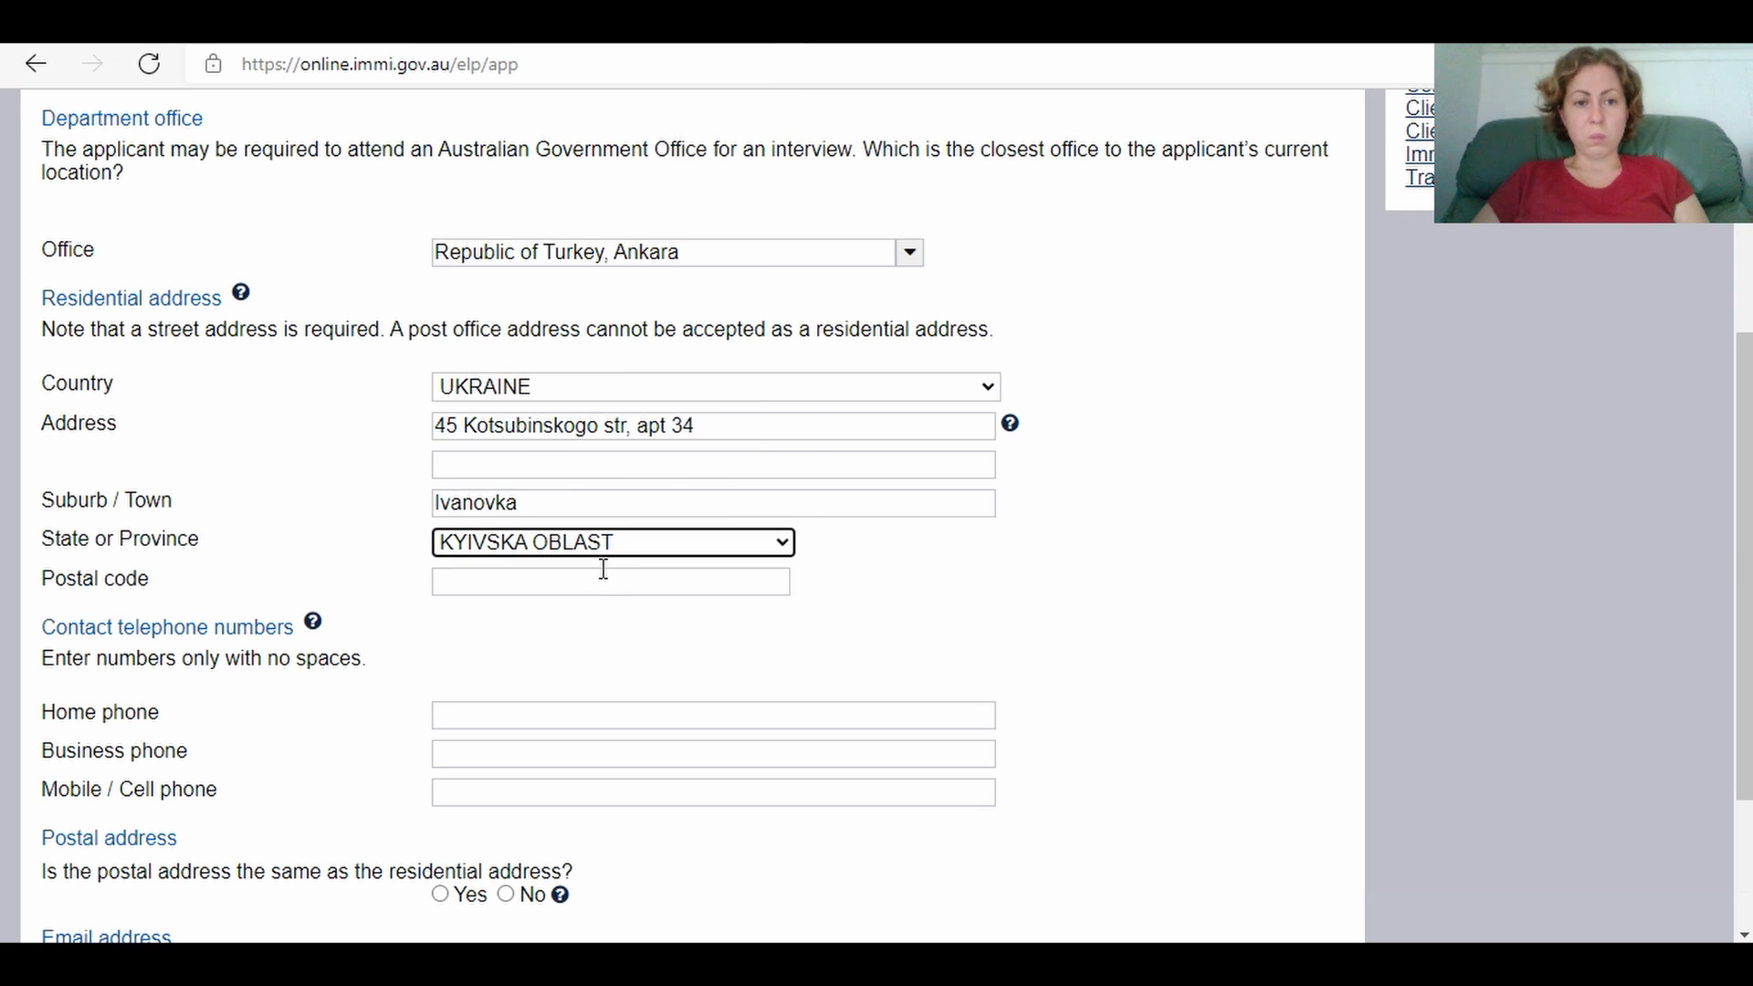
click(488, 583)
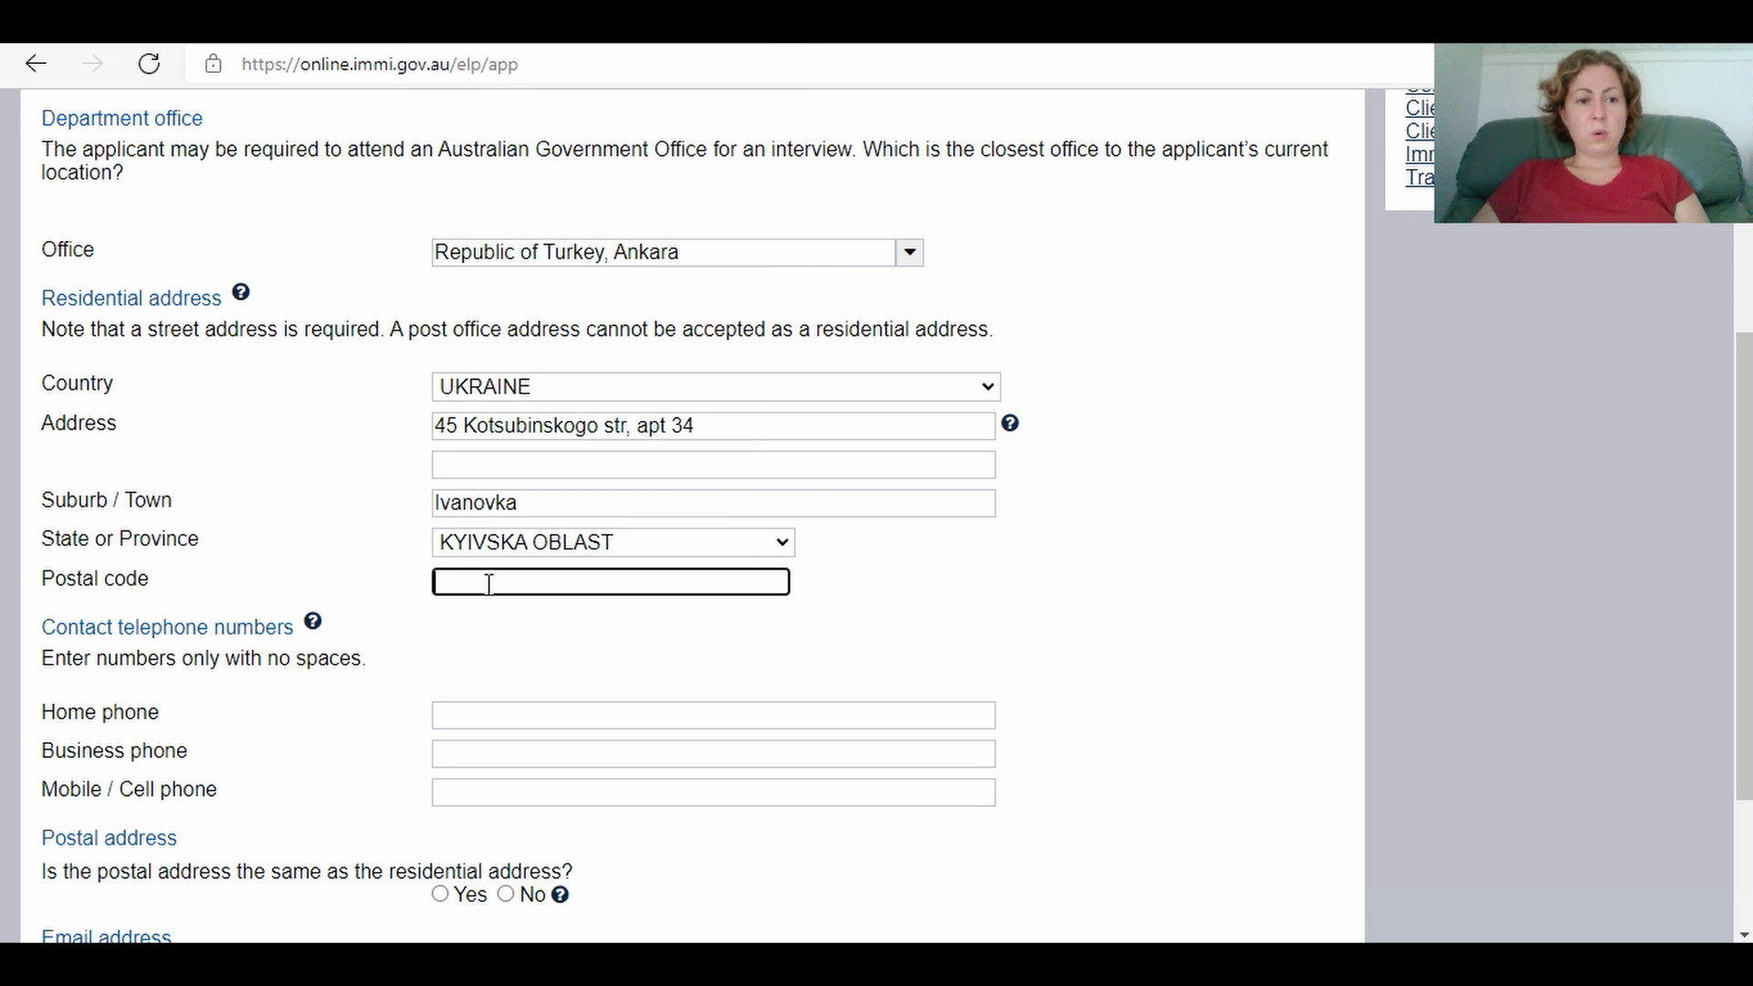
text(06)
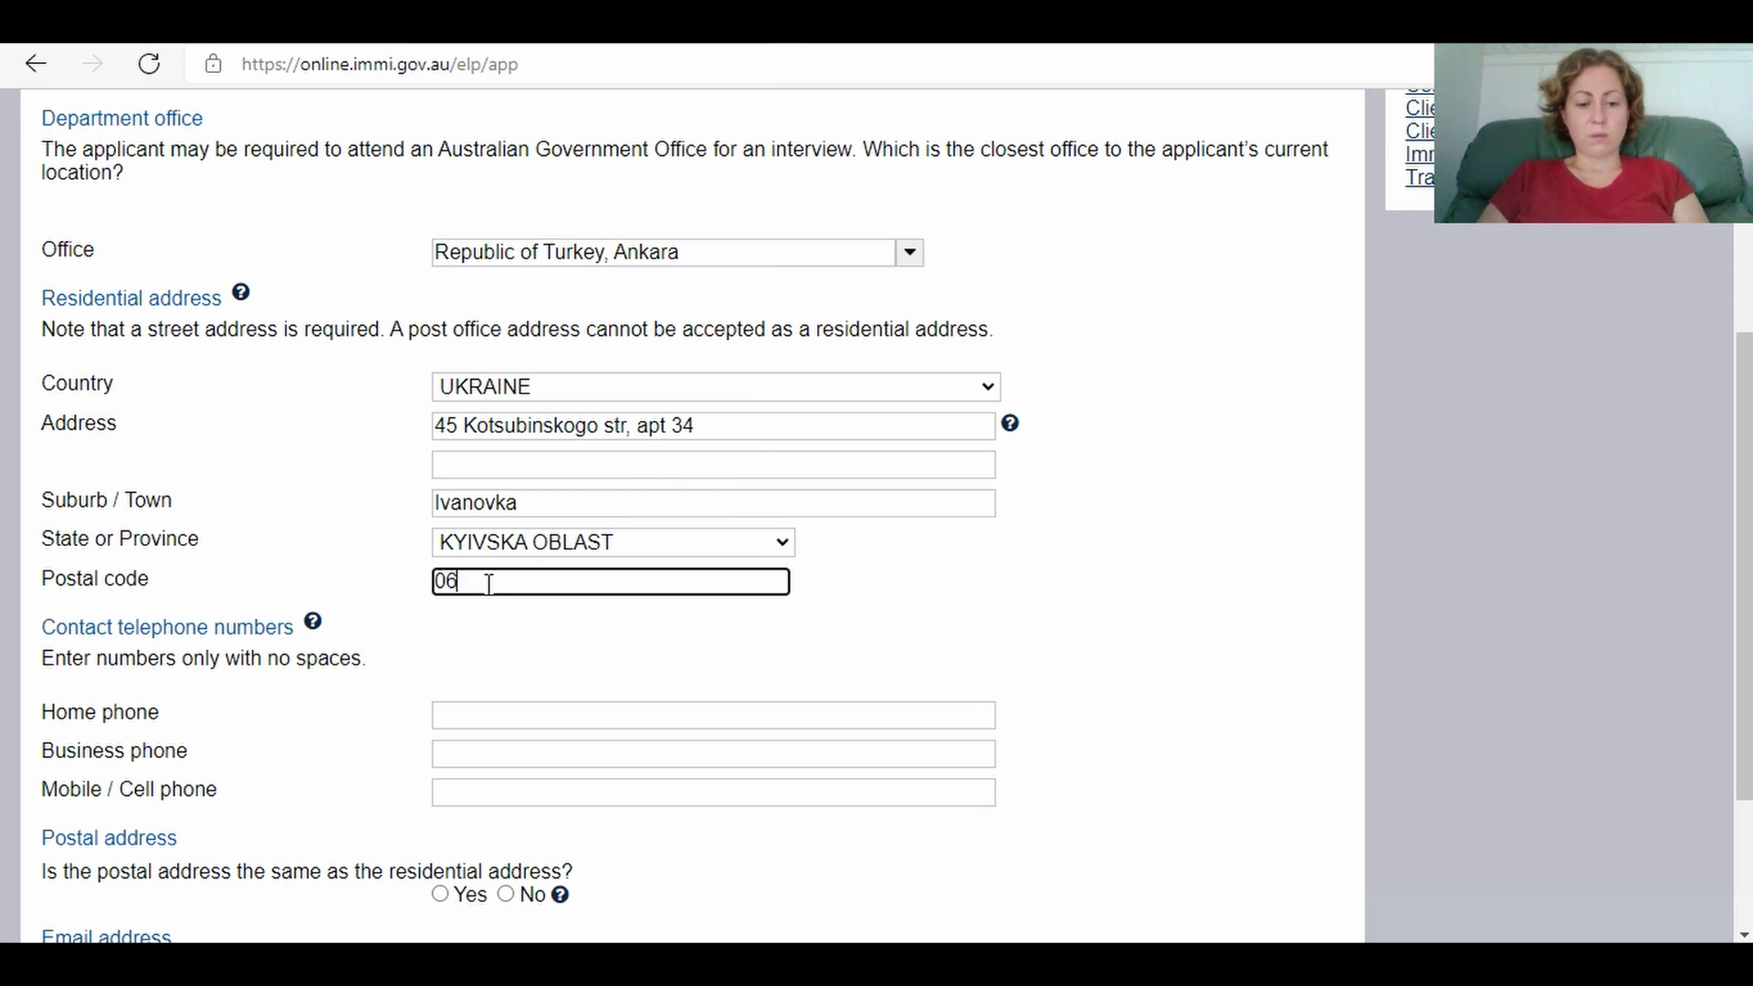
text(781)
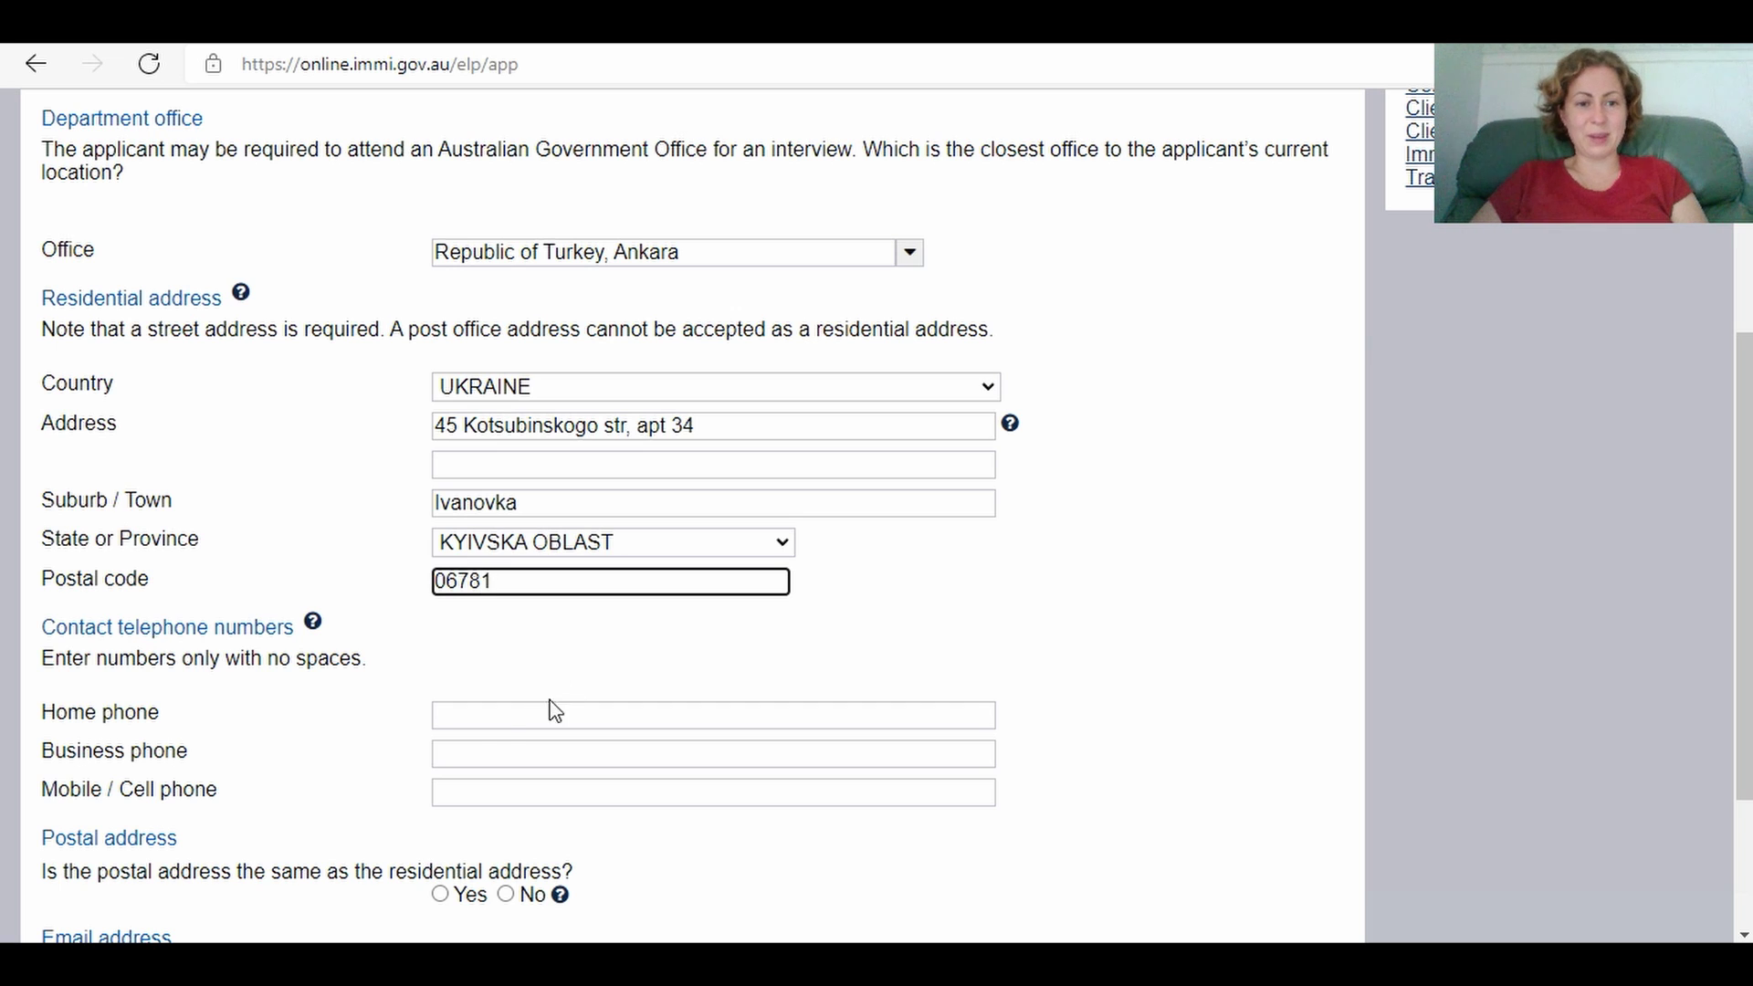
Step: Enter the applicant's mobile phone number in the Mobile / Cell phone field
click(475, 725)
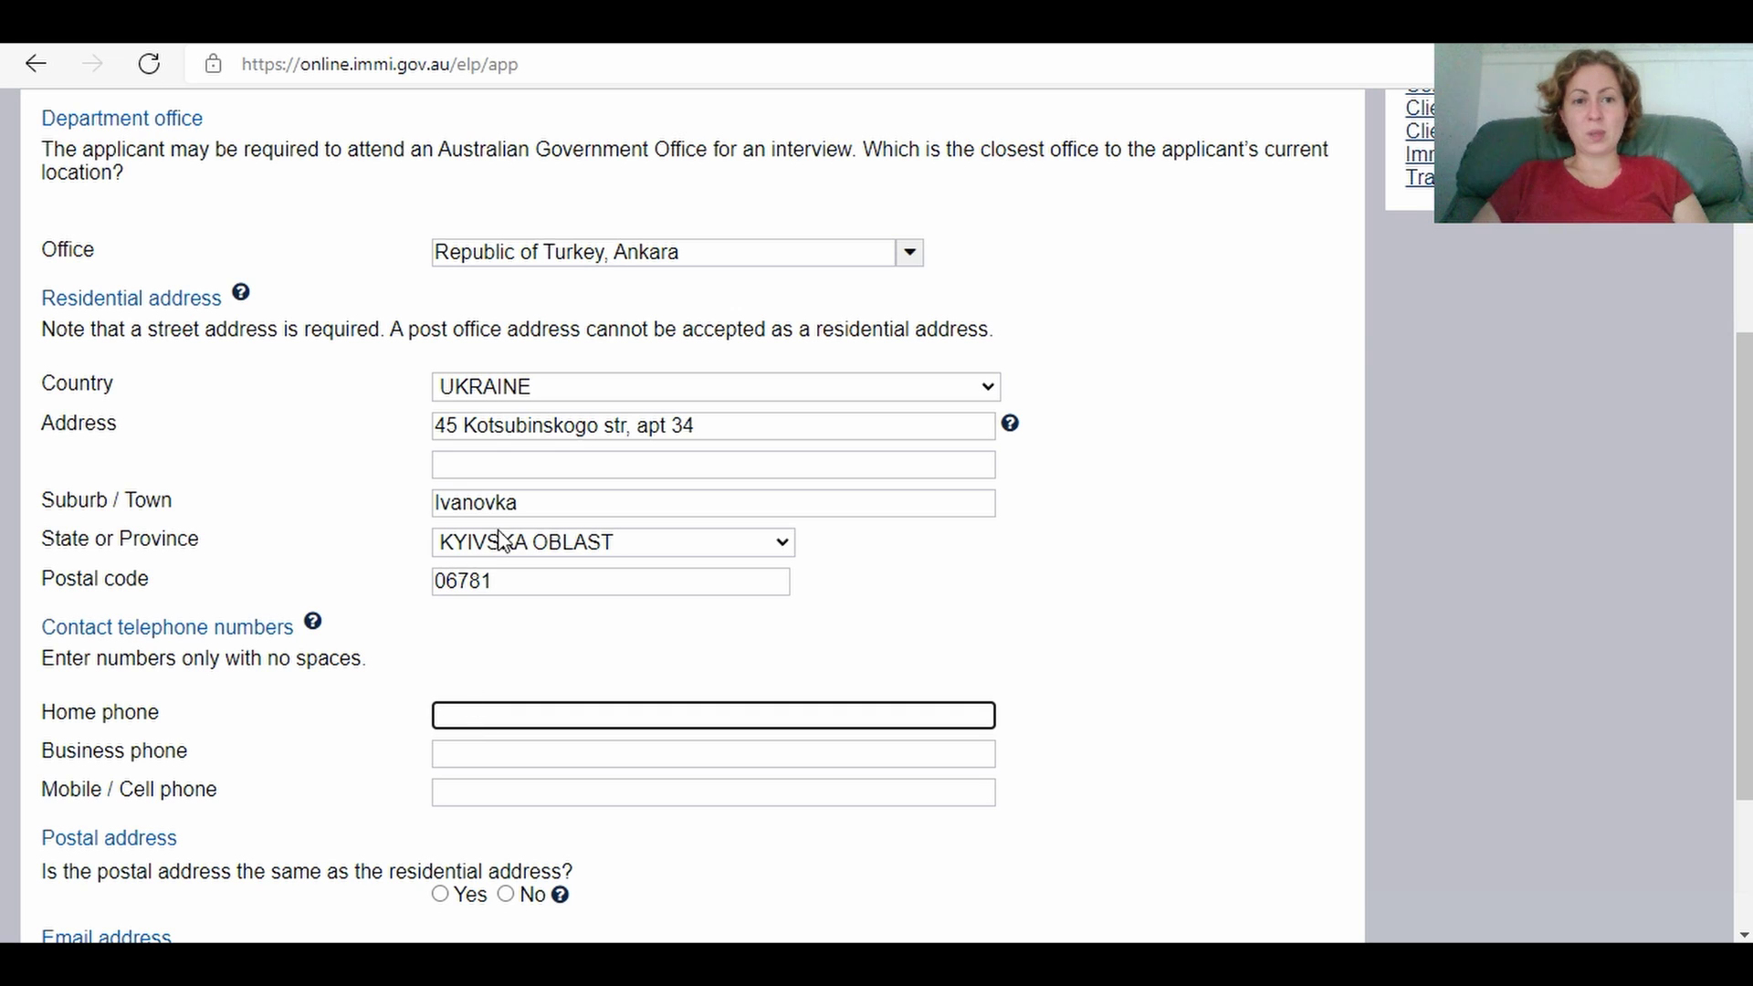
click(501, 790)
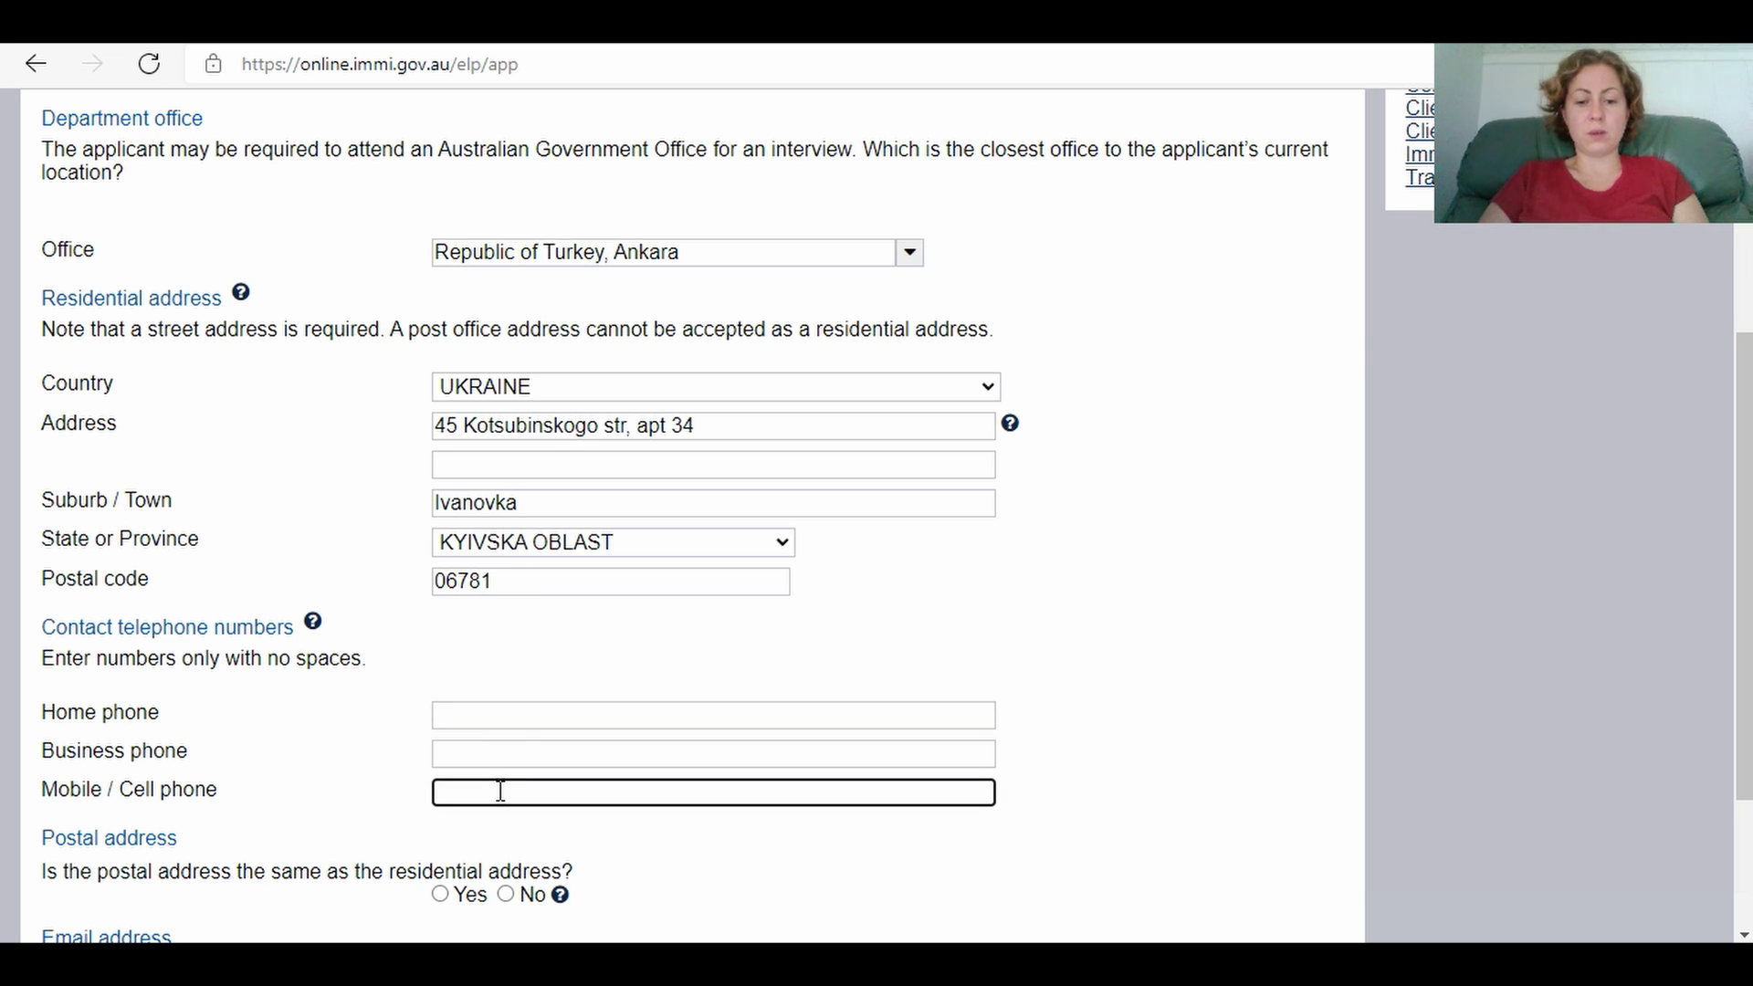
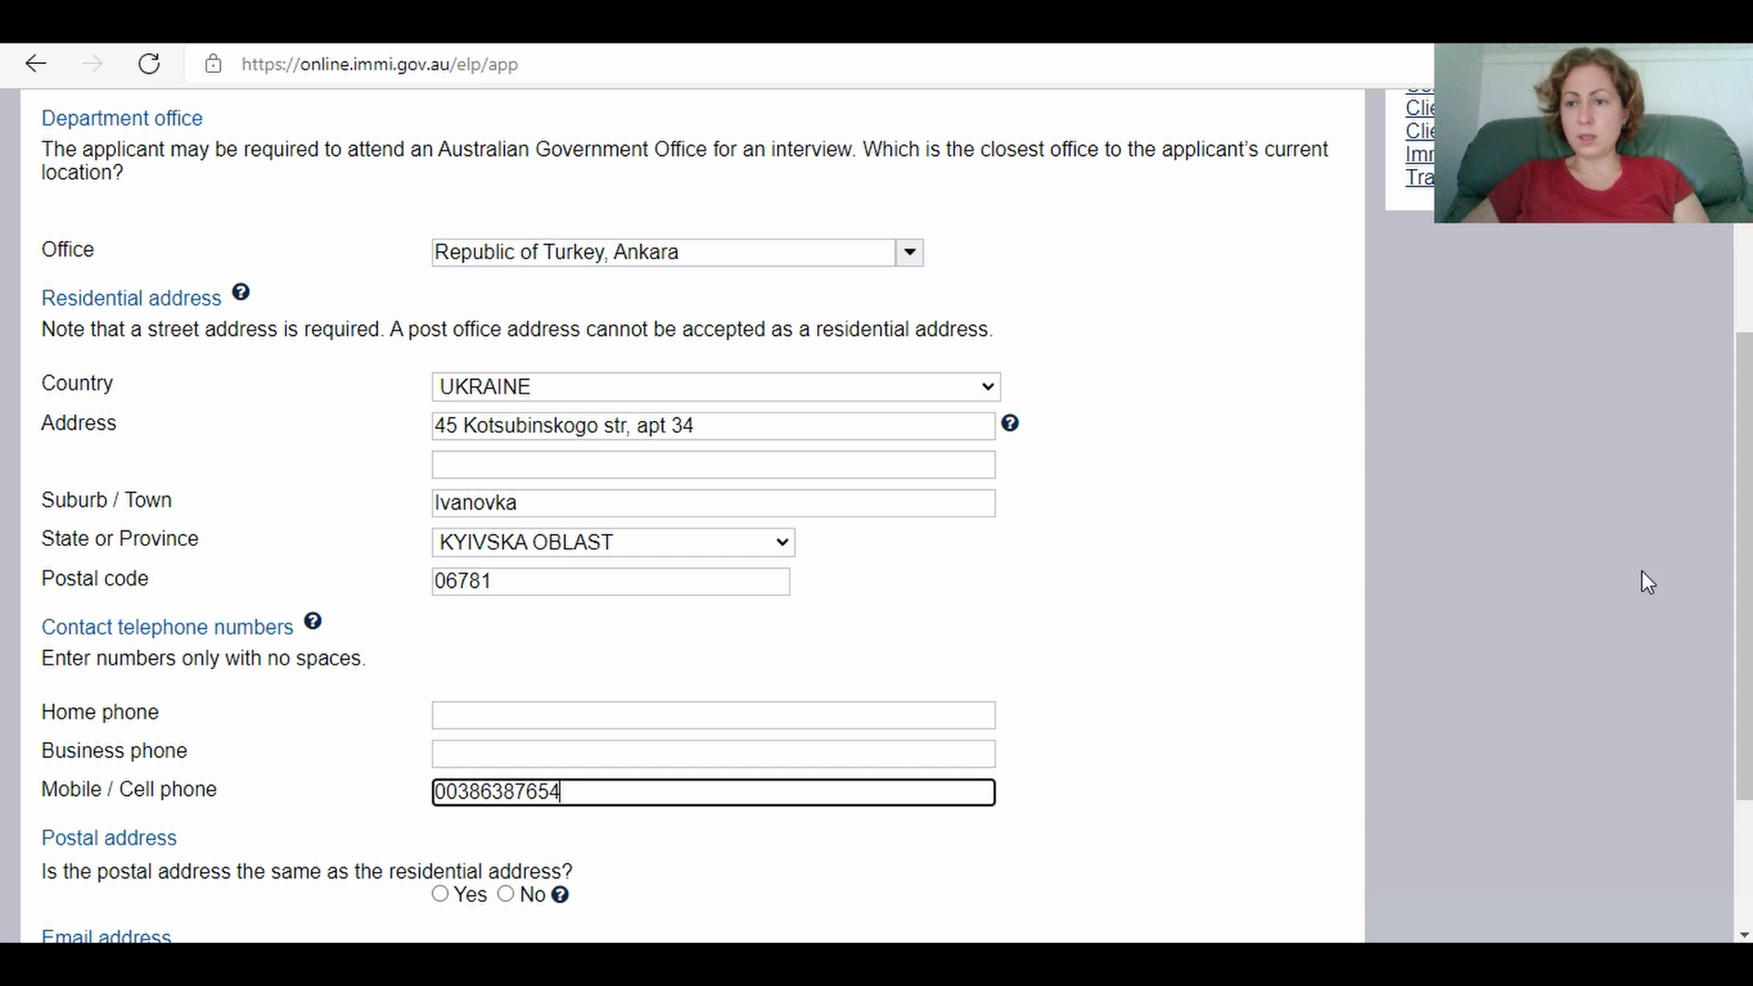
Step: Answer Yes to postal address matching residential, then continue to the next page
scroll(1739, 572, down, 3)
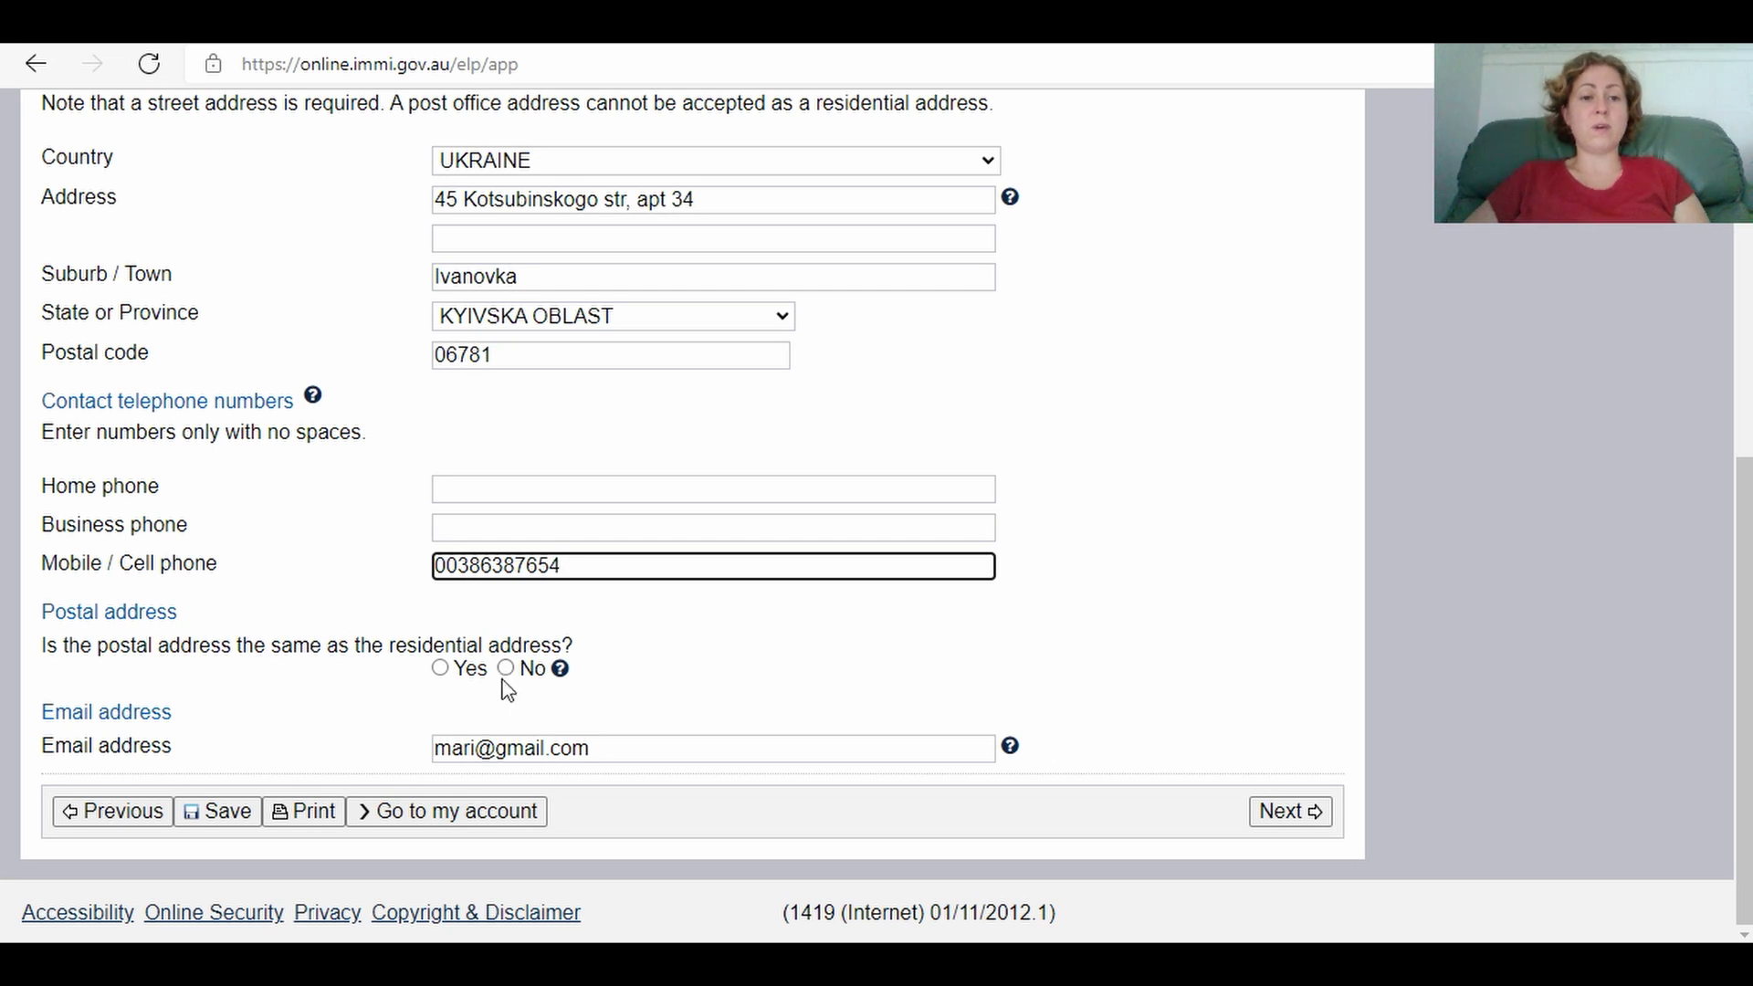
click(441, 670)
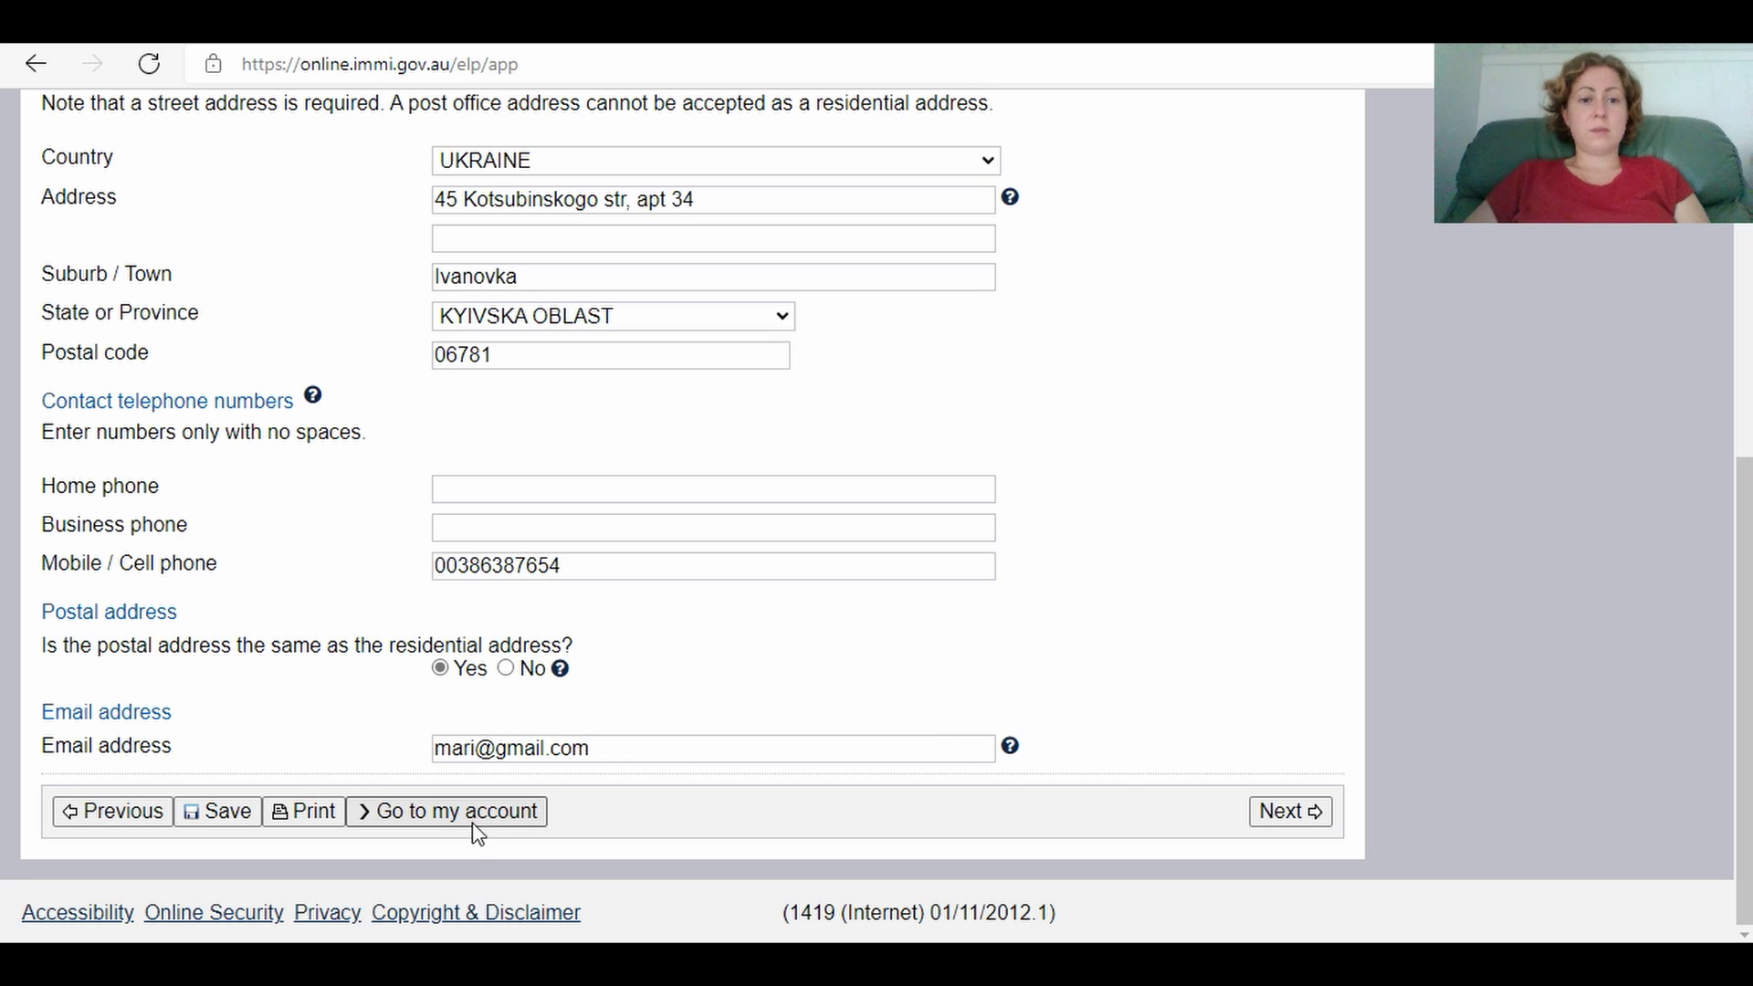
click(1307, 810)
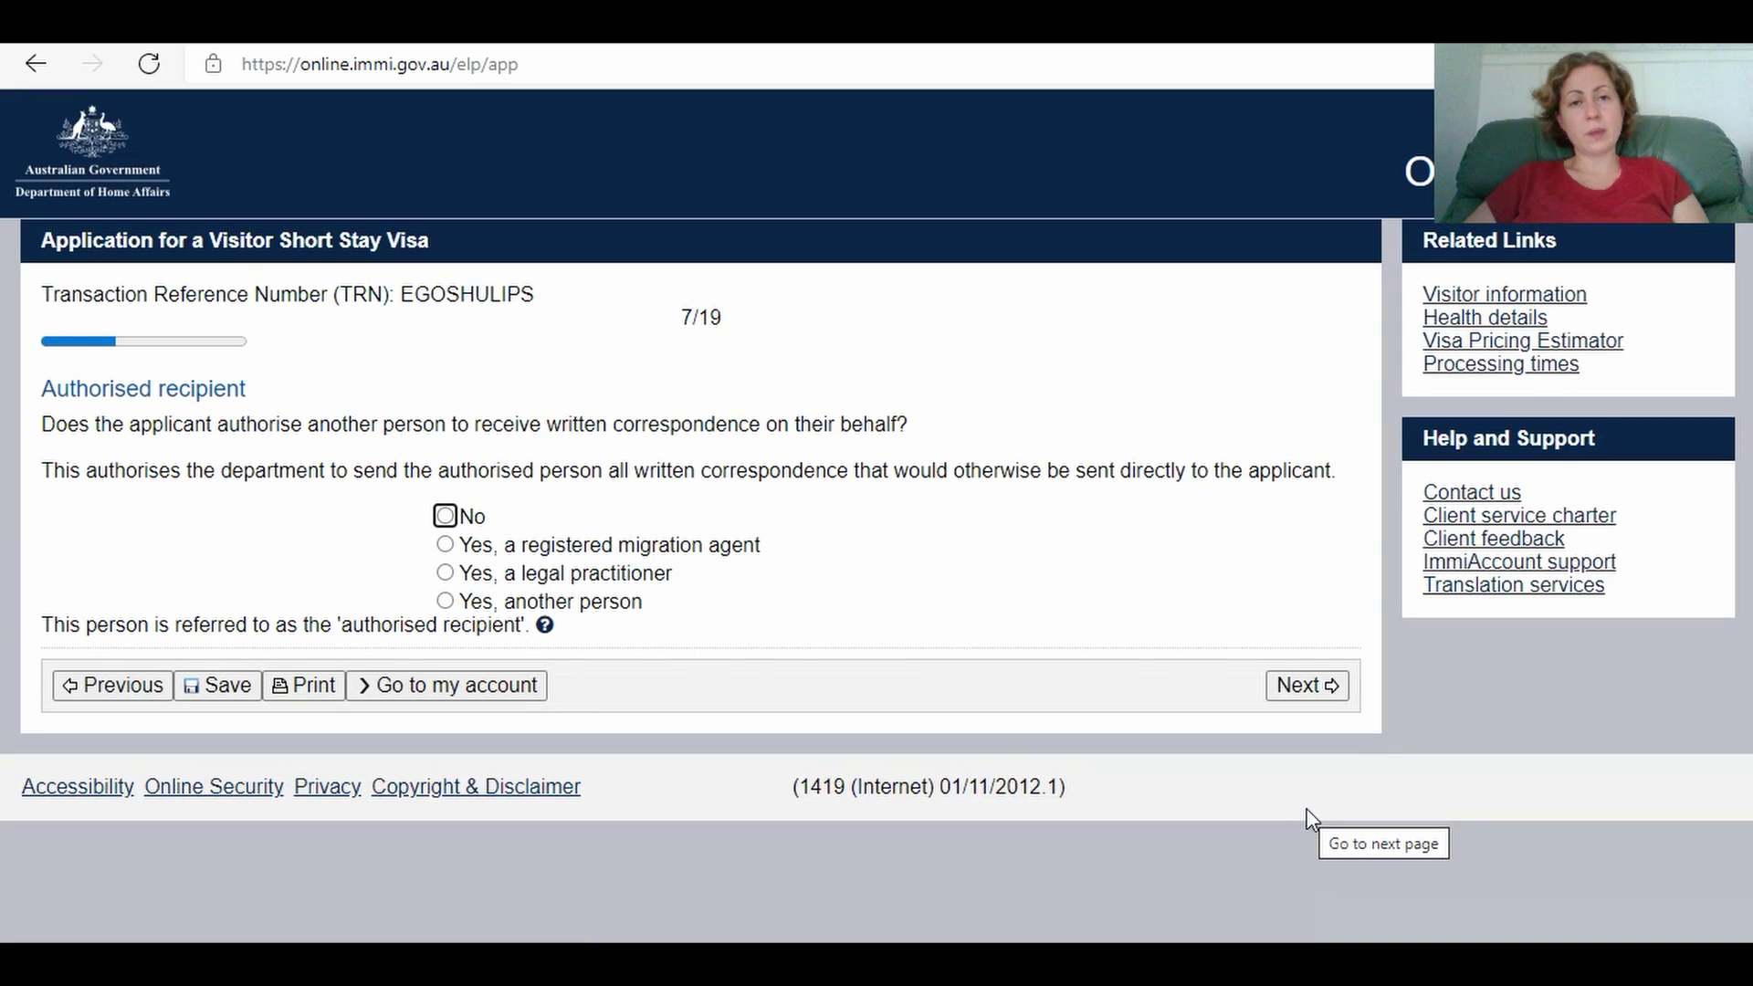
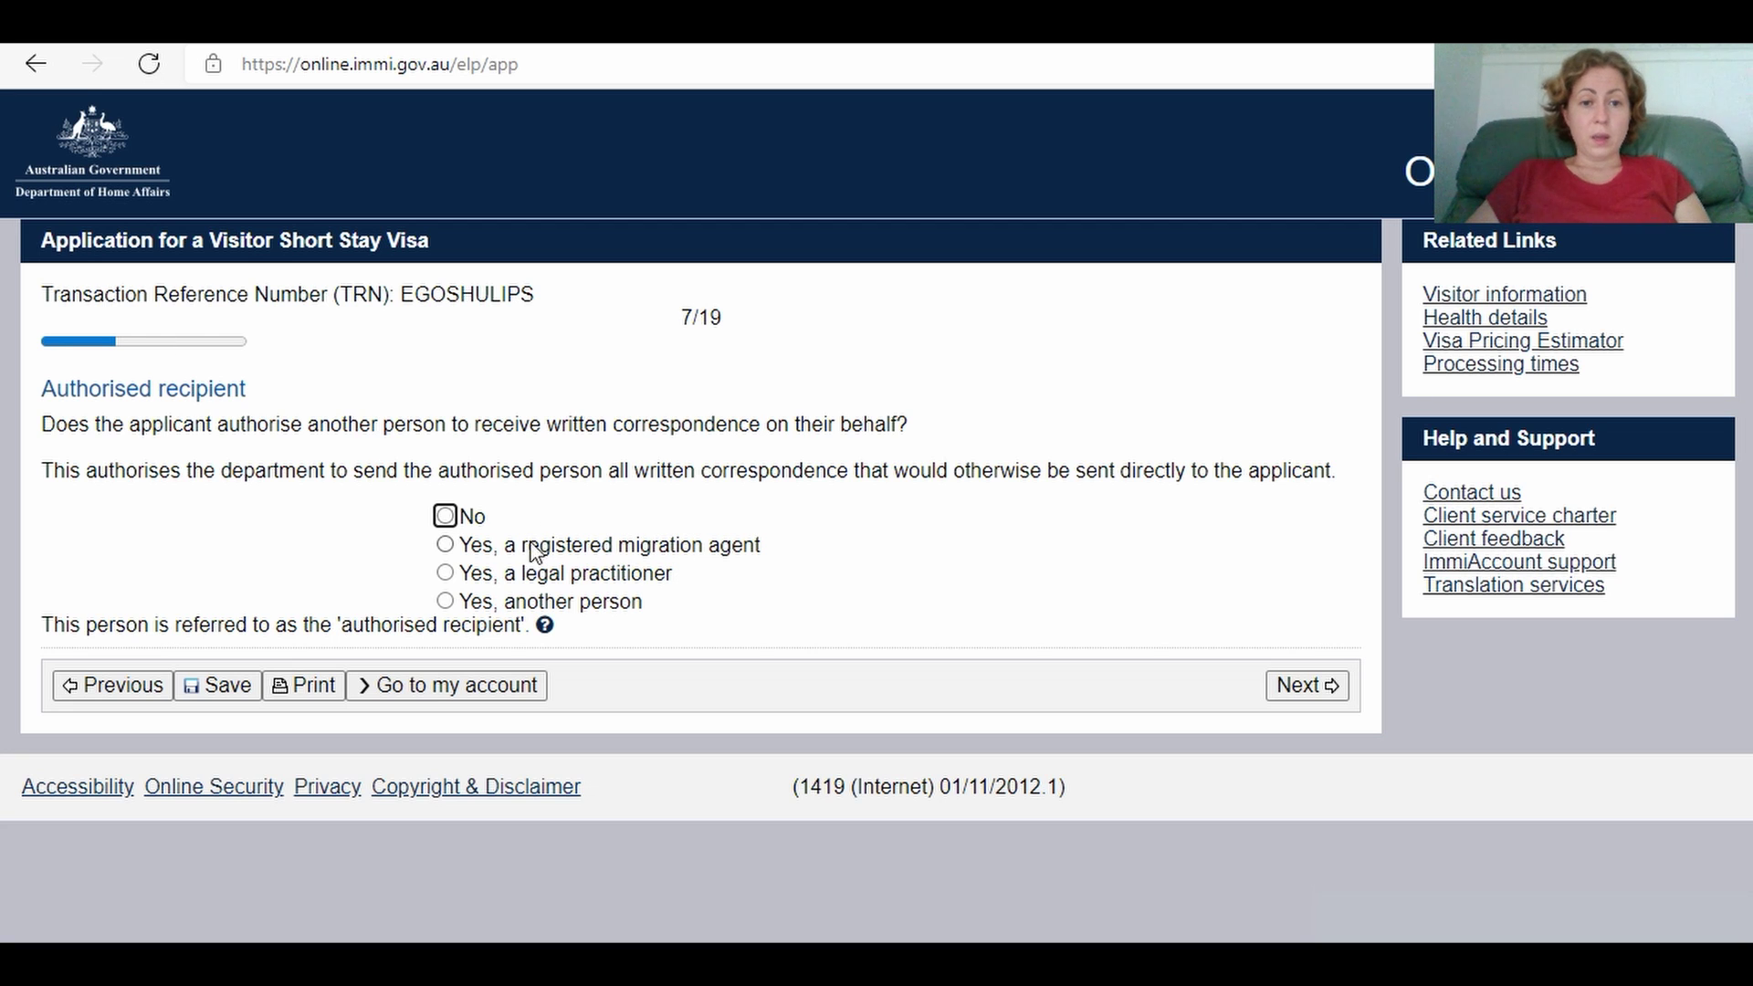
Step: Nominate another person as authorised recipient with their family and given names and AUSTRALIA as country
click(457, 602)
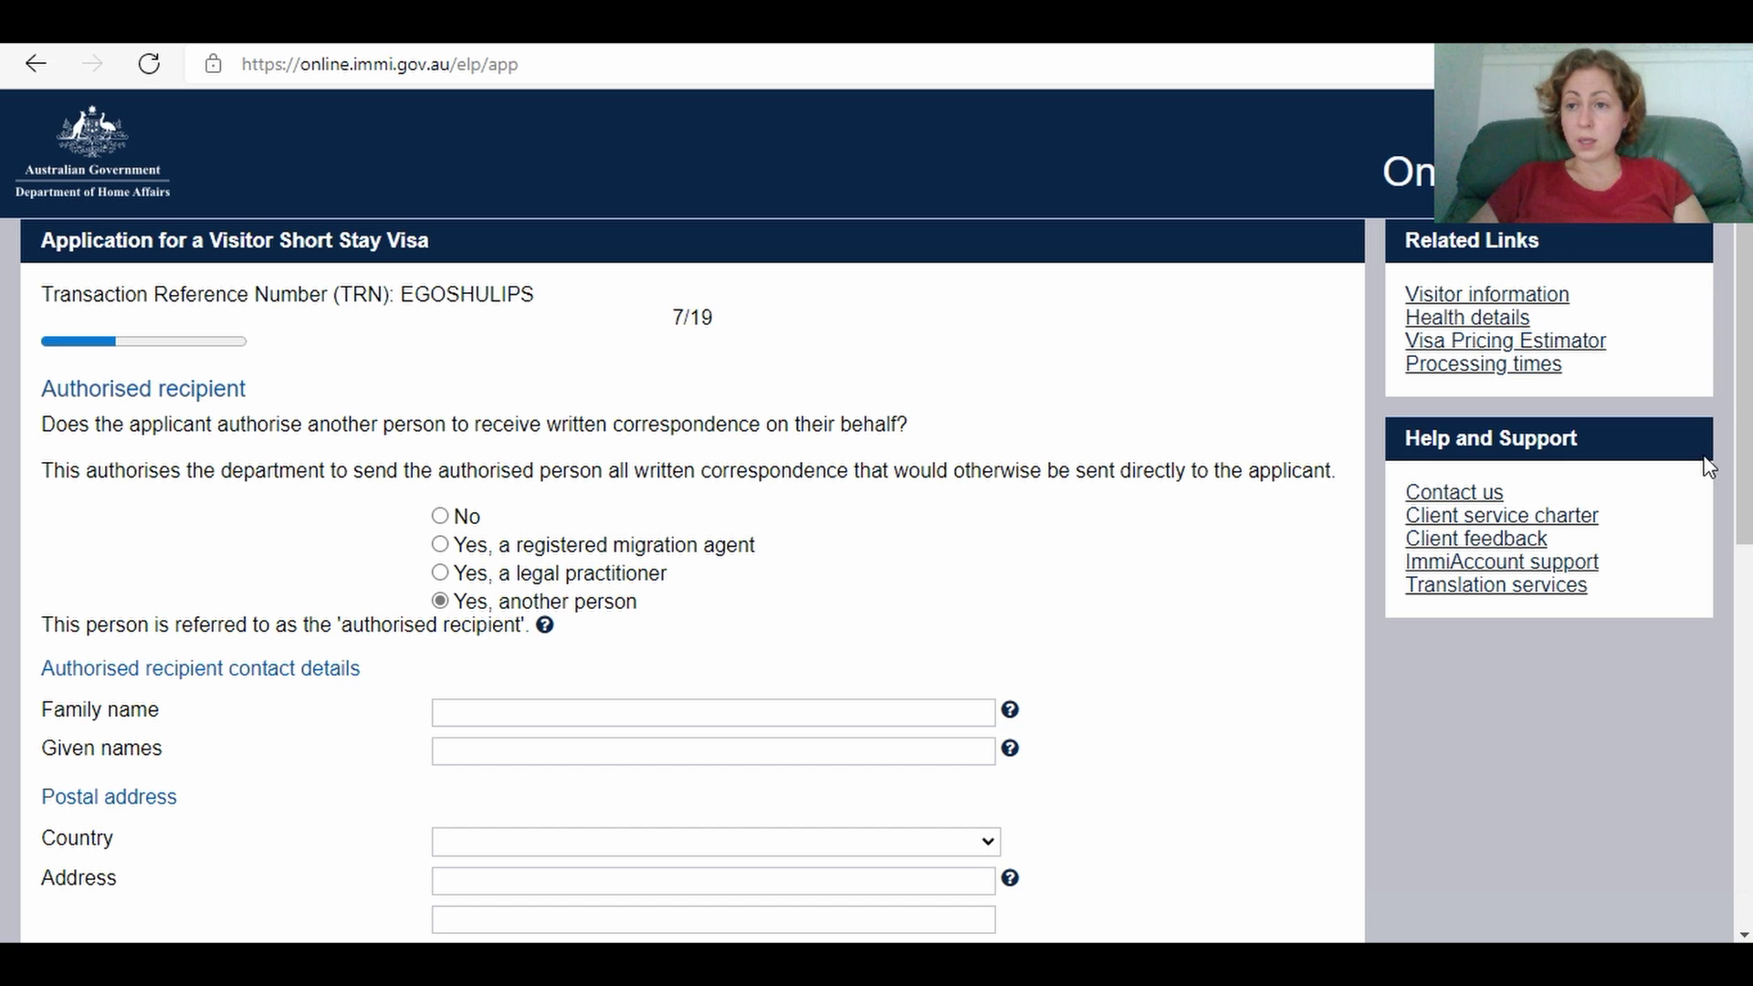
scroll(1743, 369, down, 2)
scroll(1743, 370, down, 4)
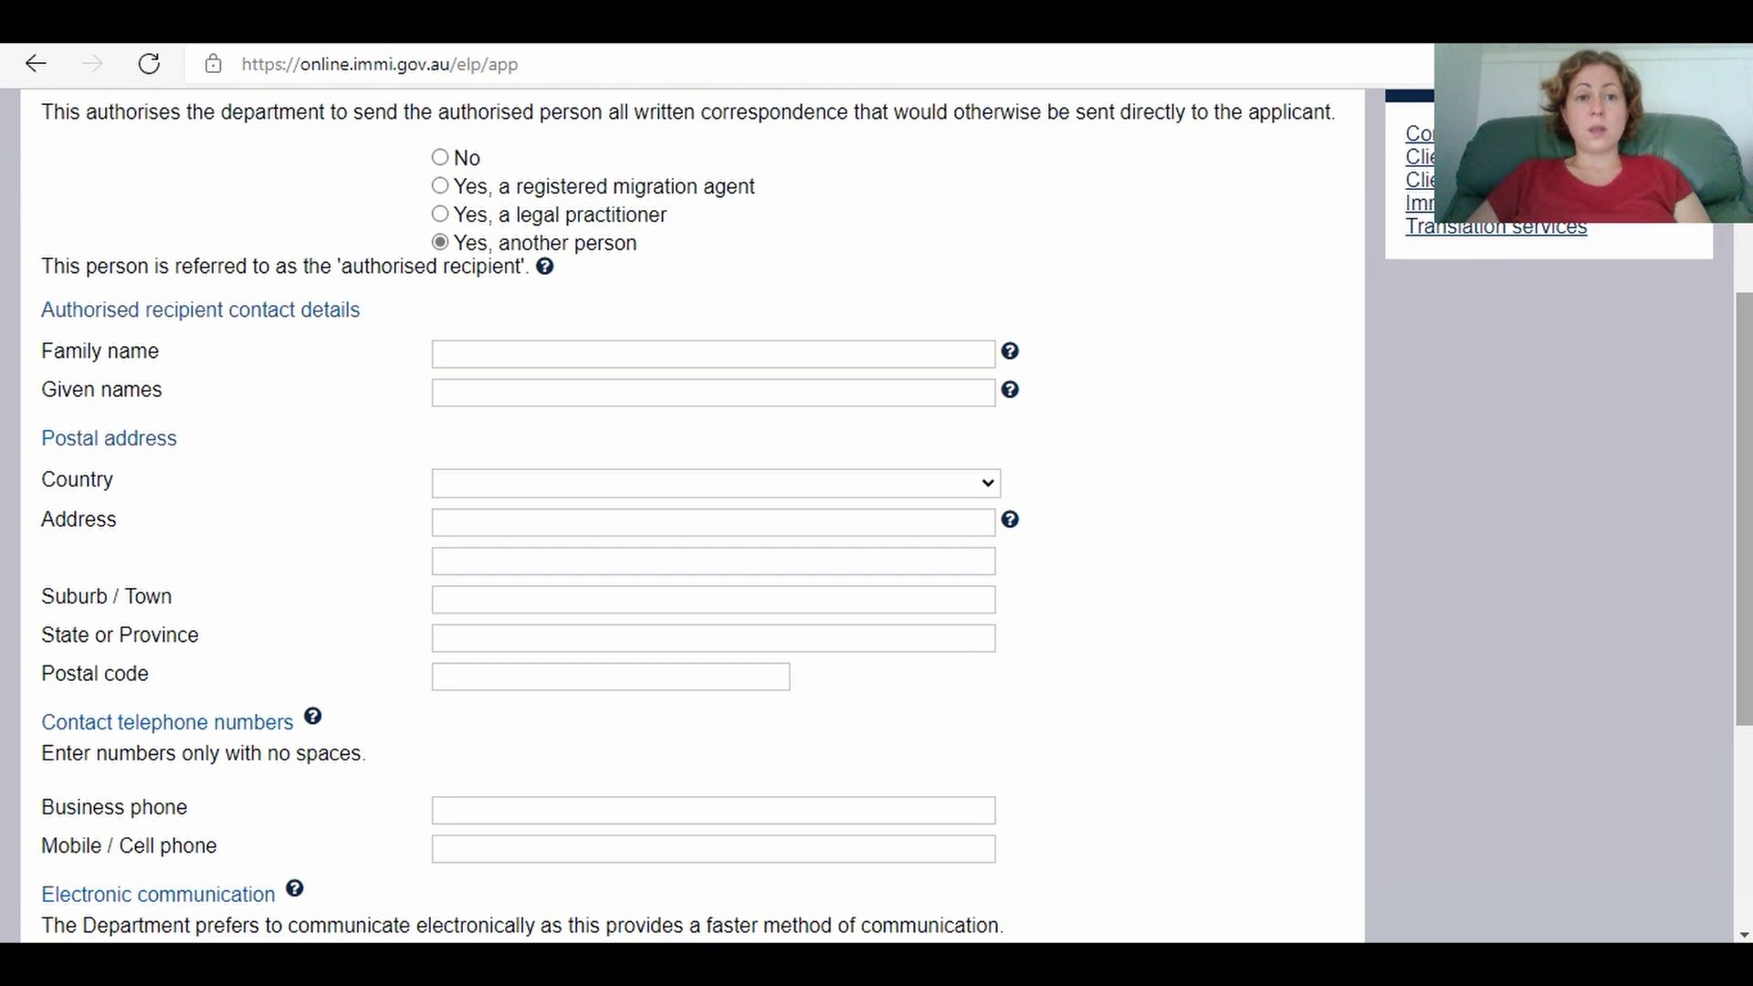
click(476, 355)
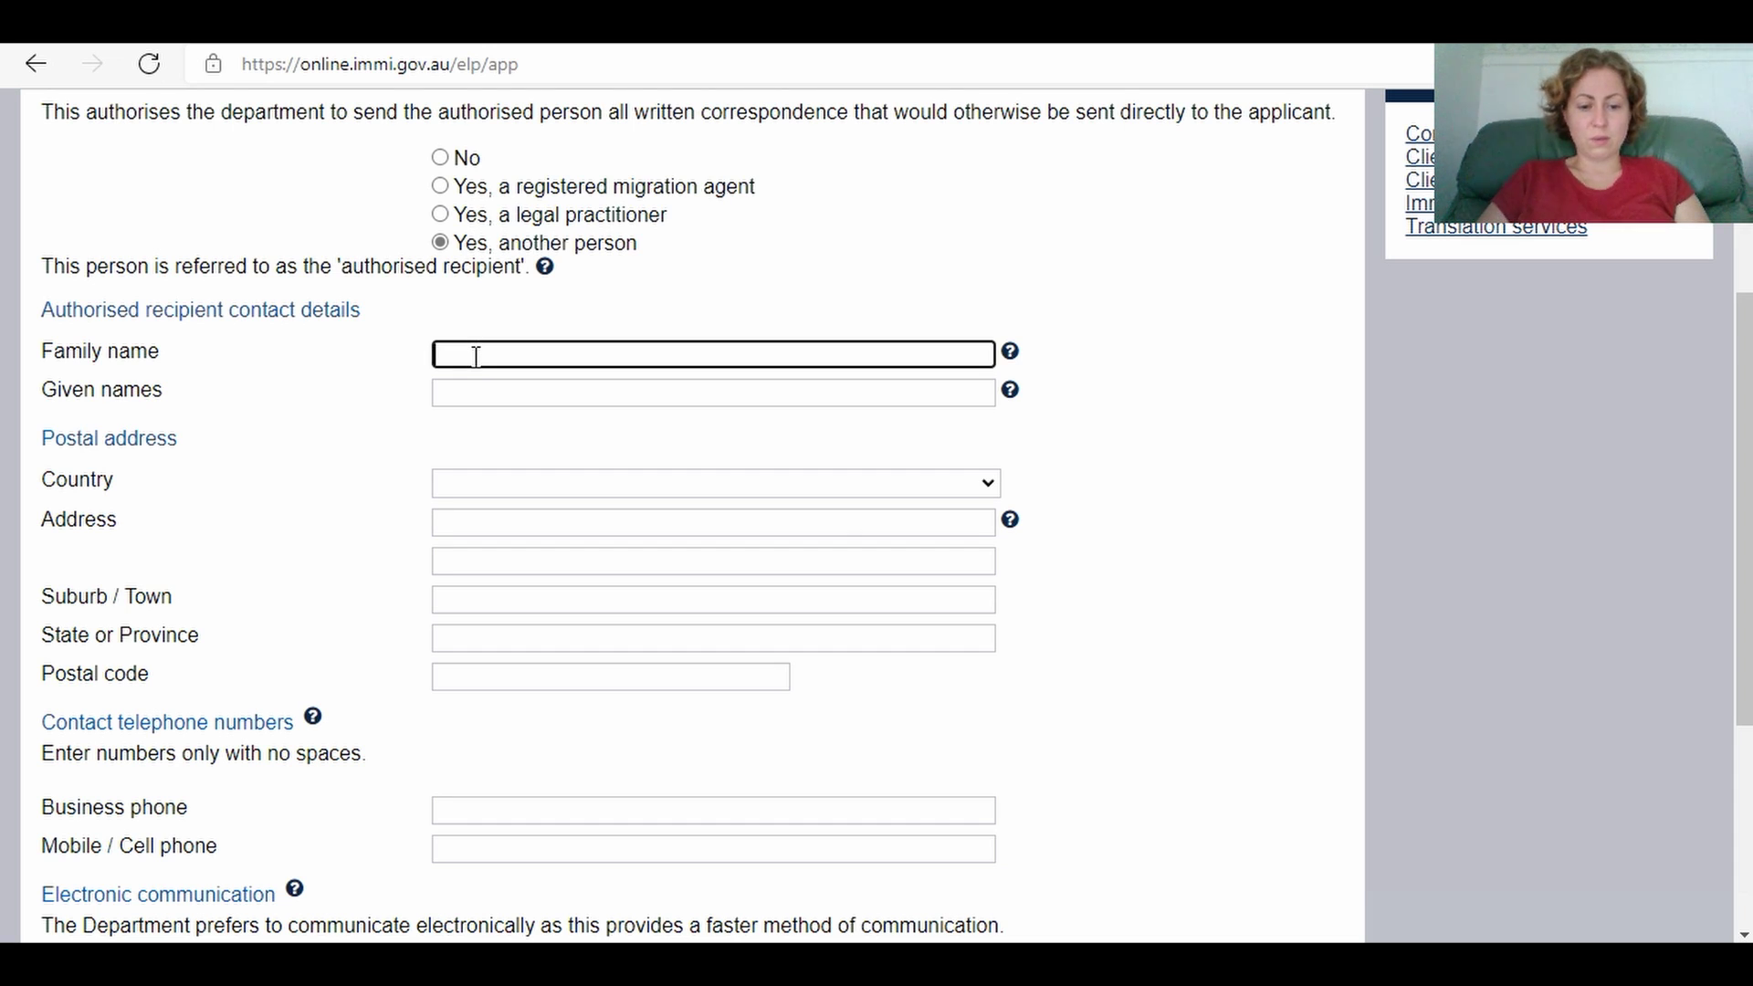
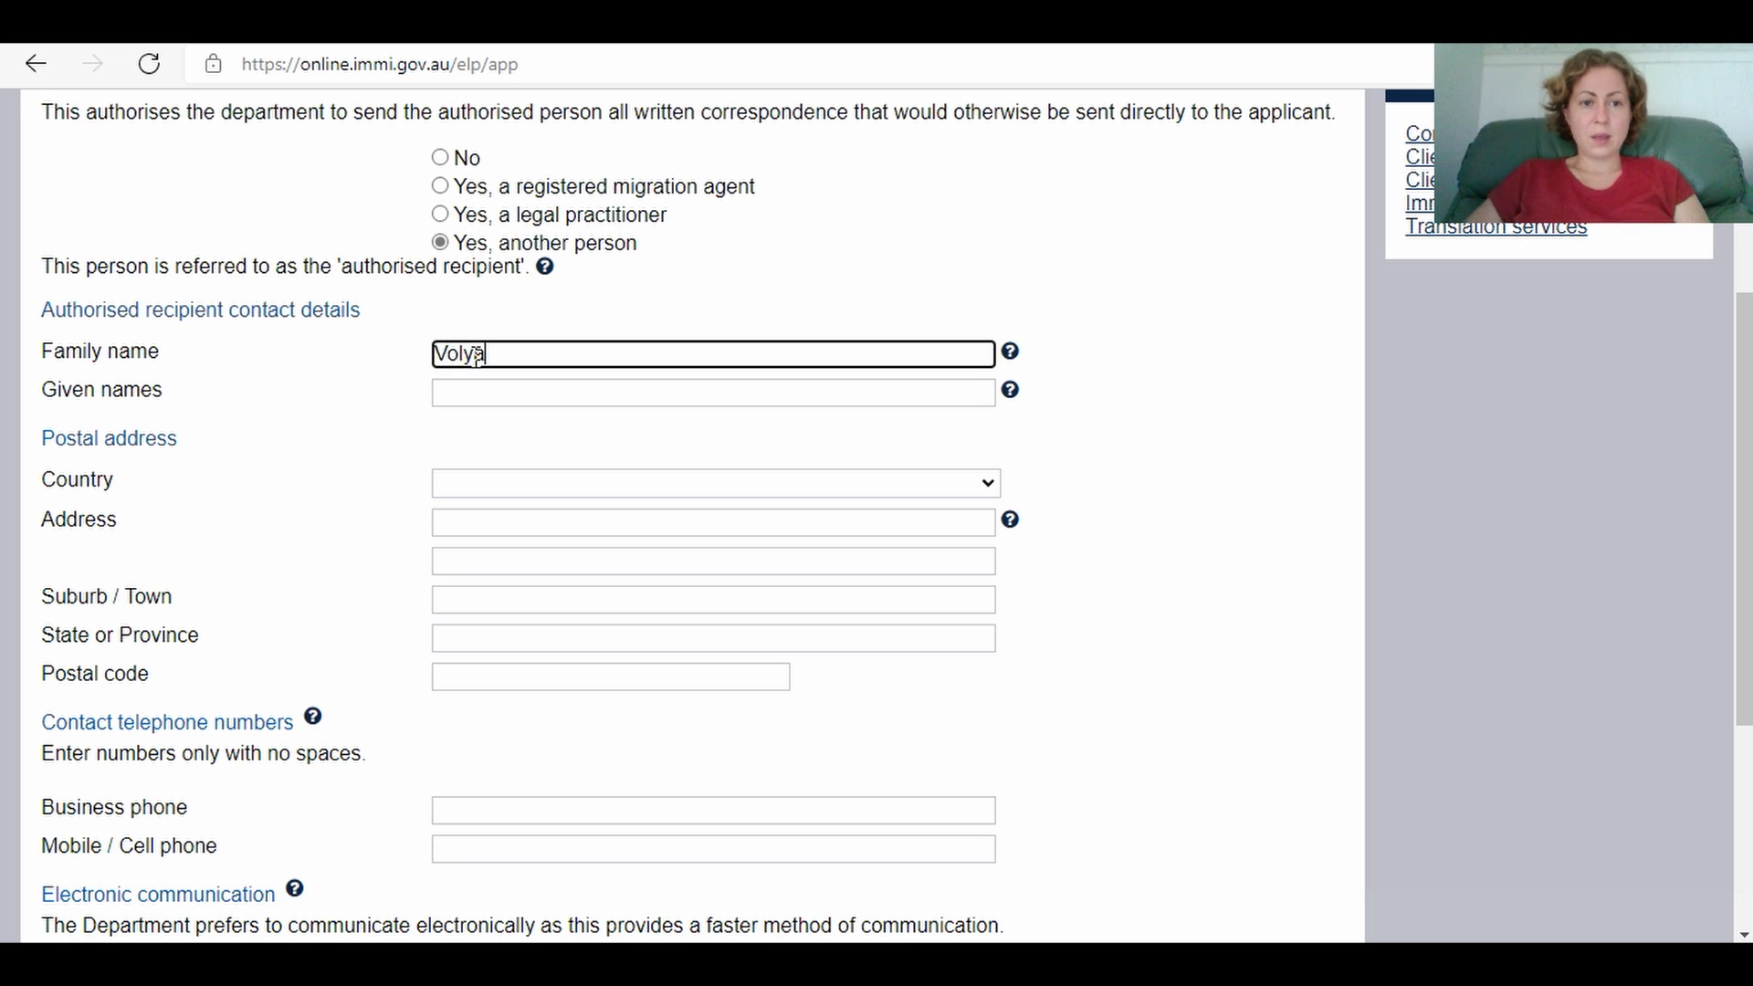
click(486, 391)
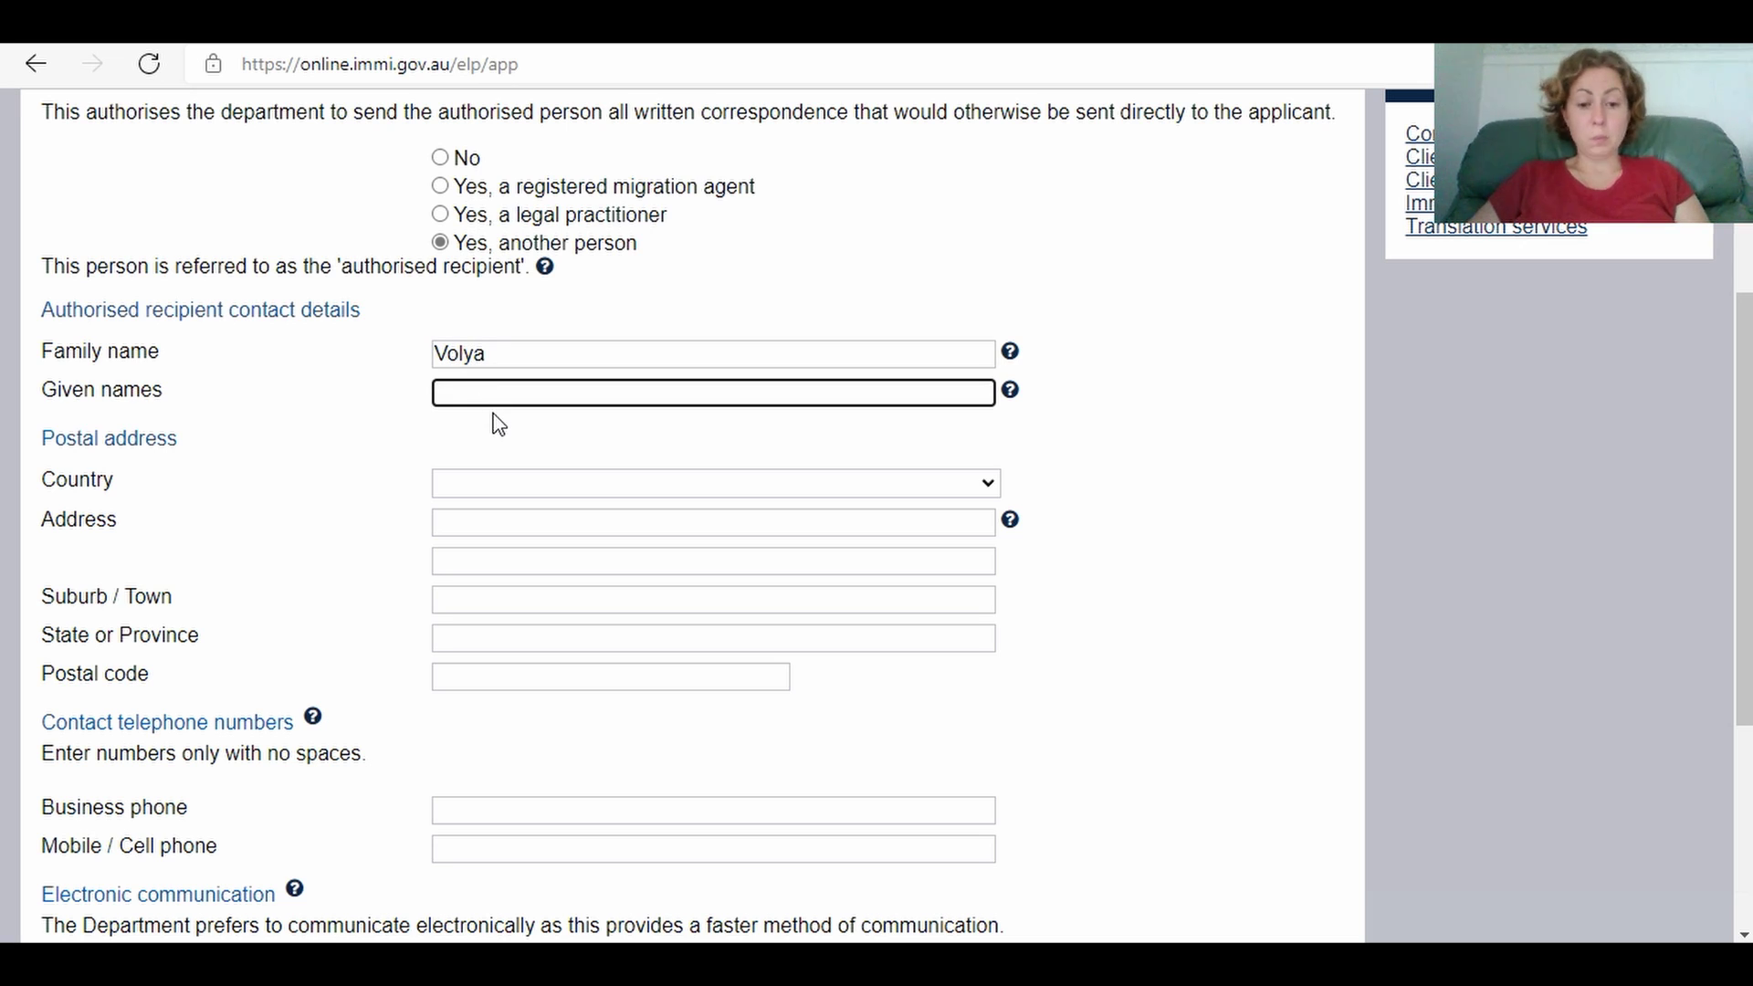
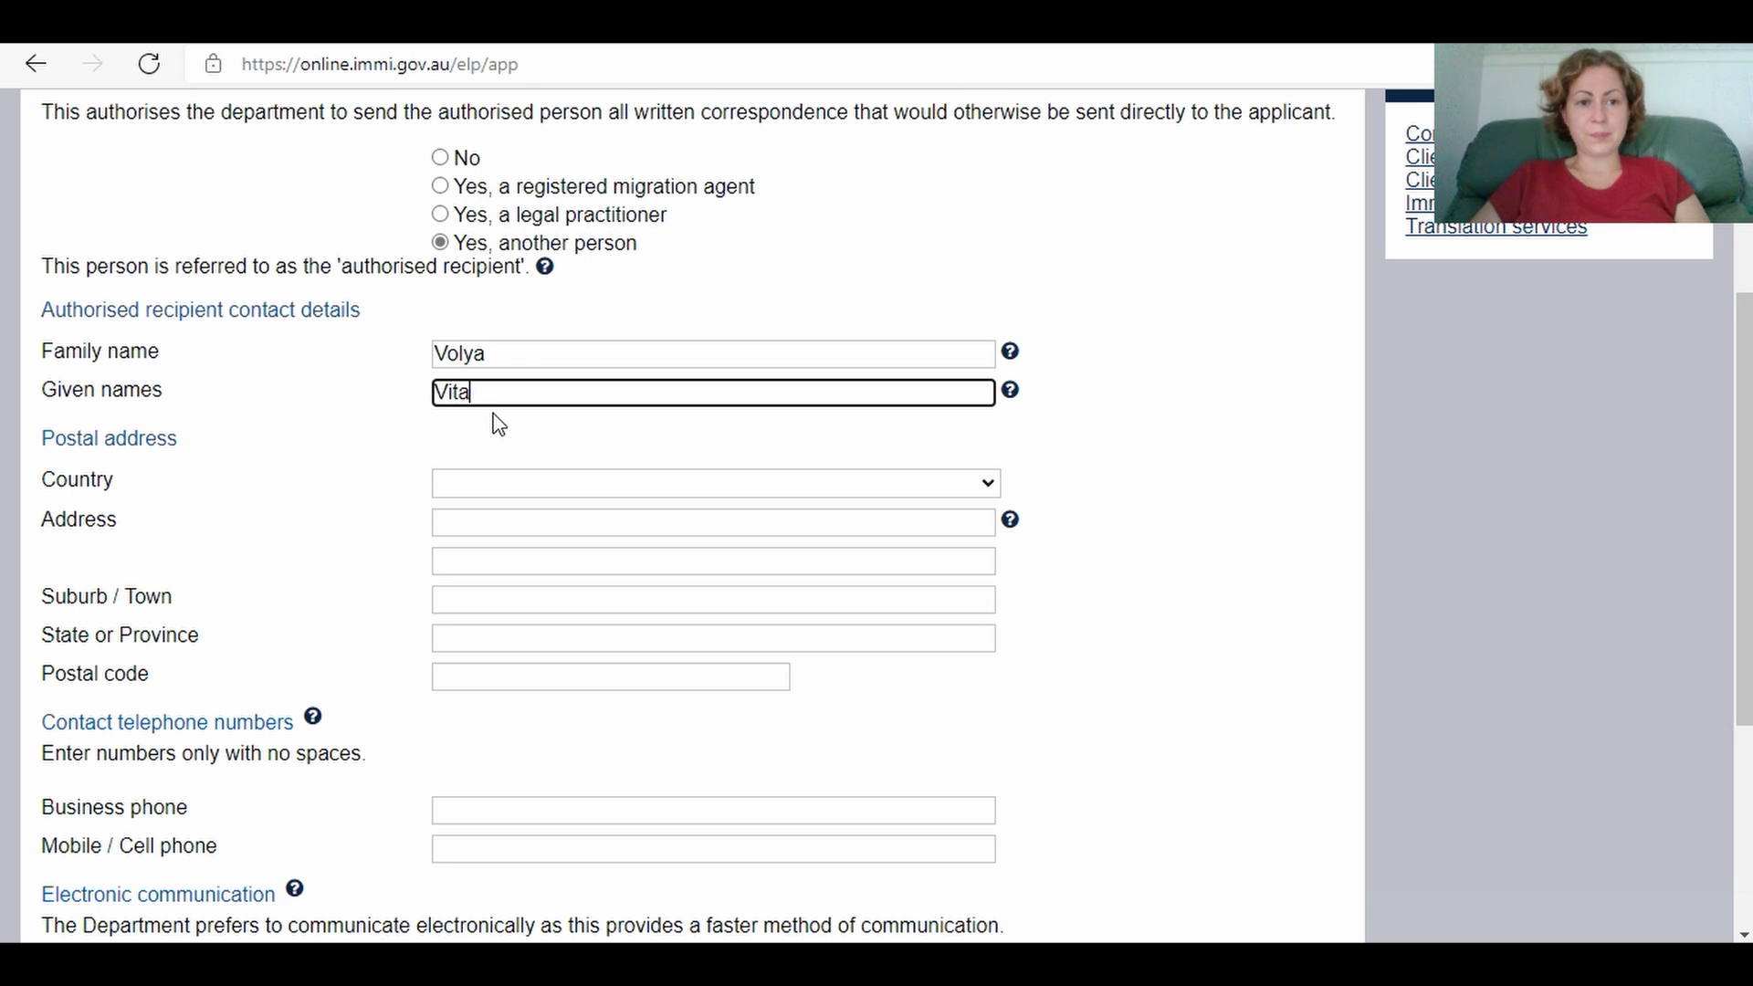
click(478, 486)
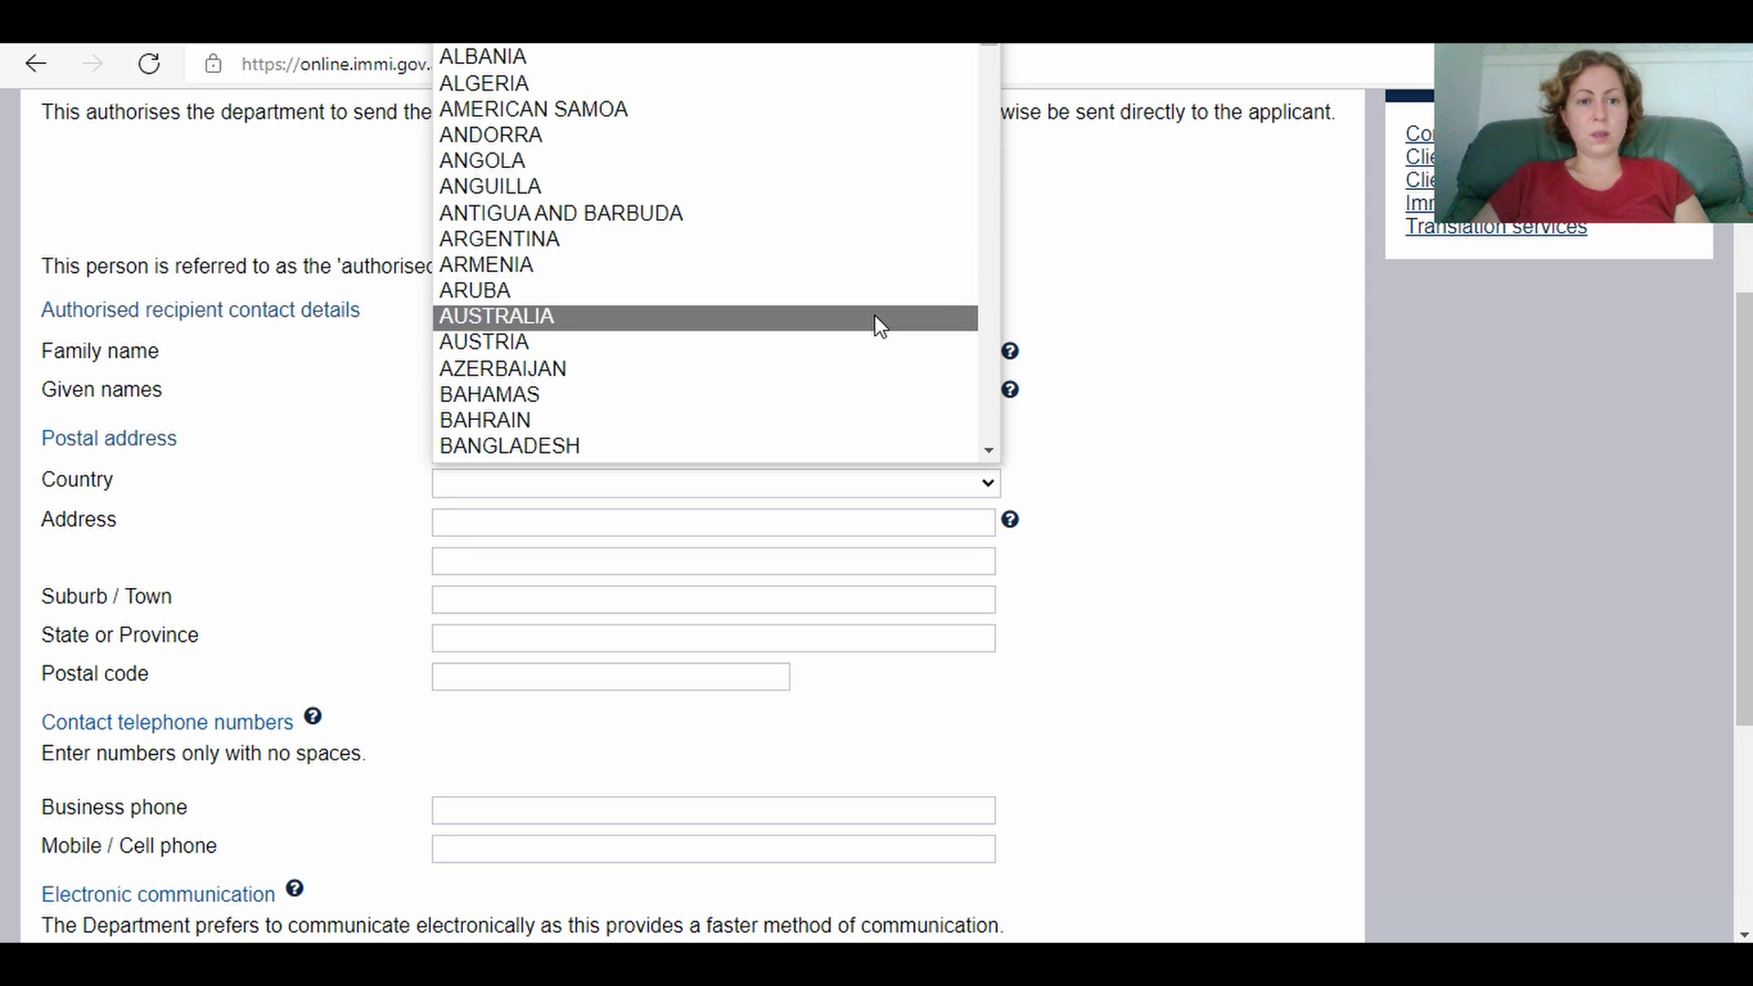
click(873, 319)
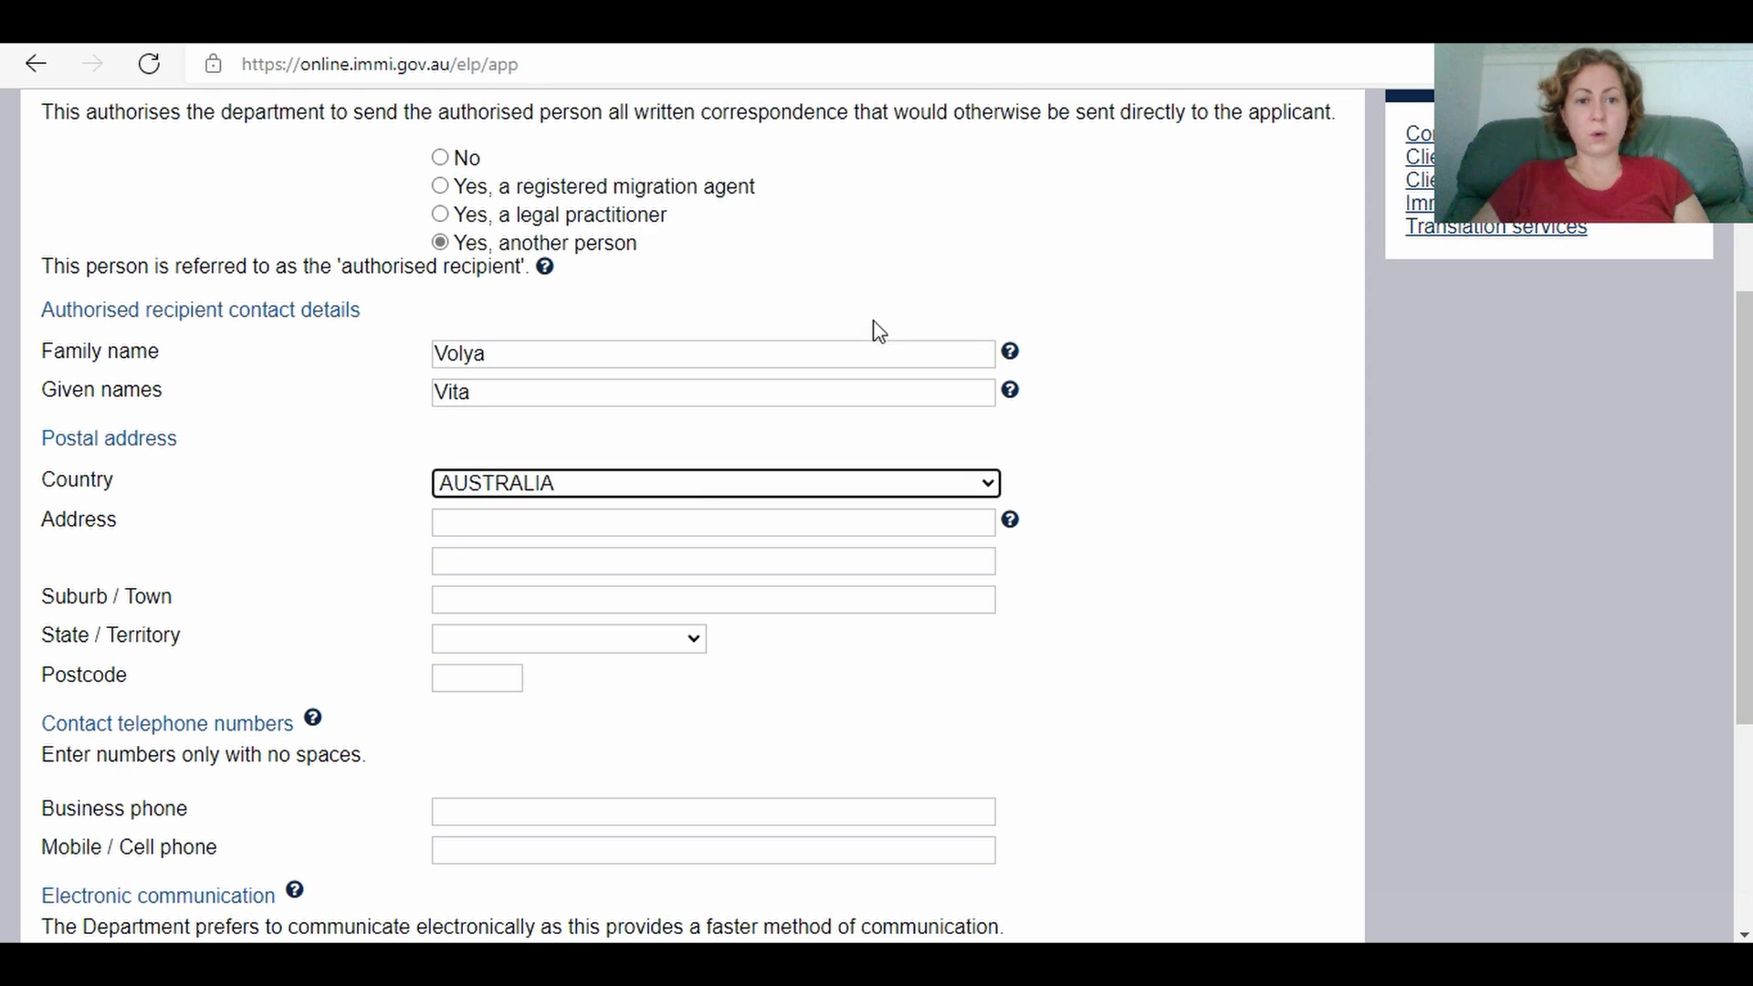
Step: Enter the recipient's street address, suburb, South Australia as state, and postcode
click(568, 534)
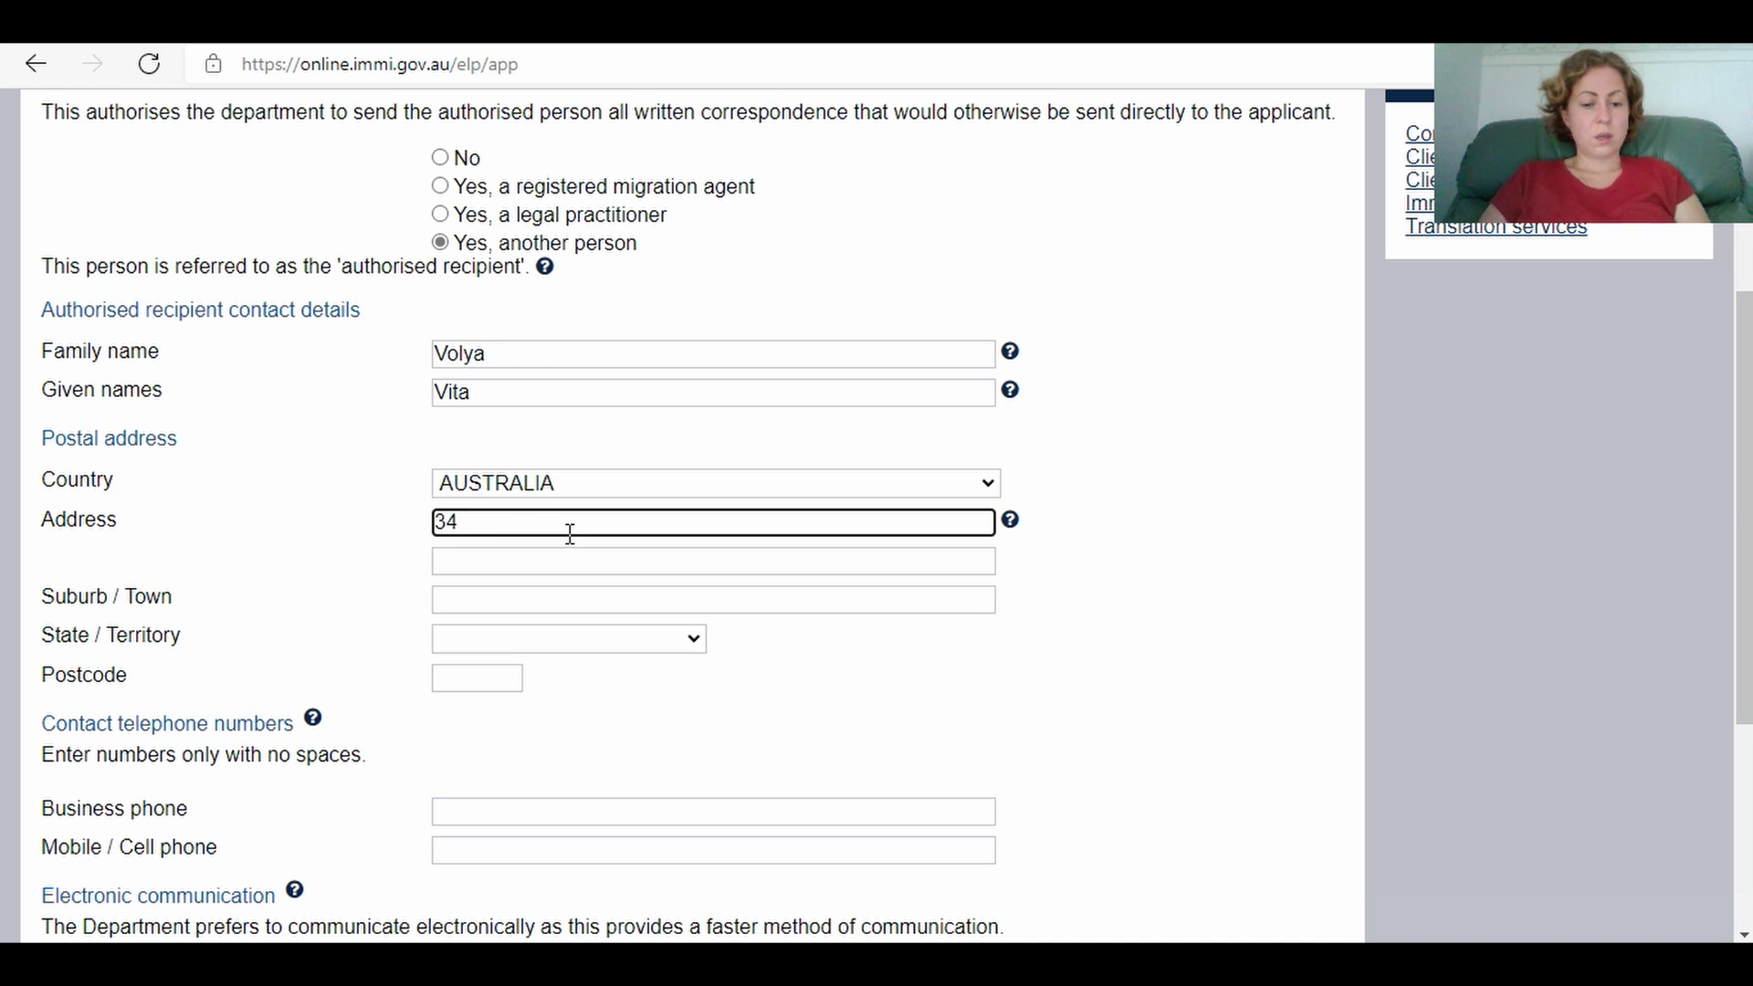
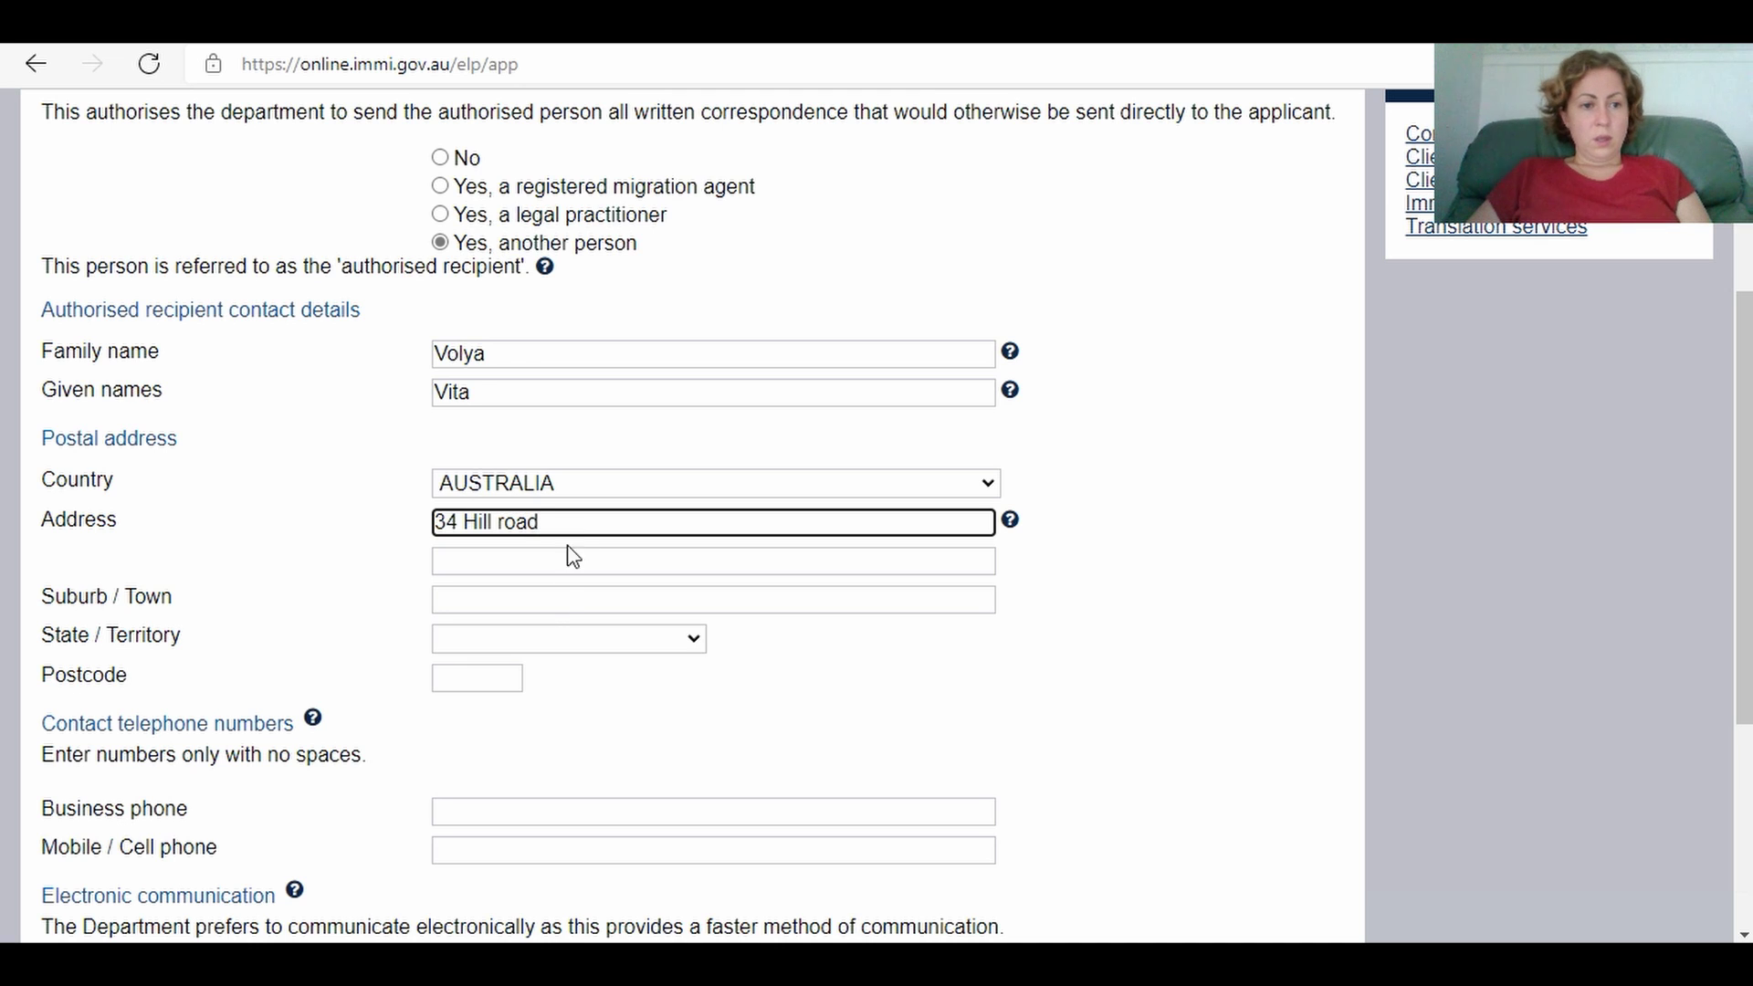
click(535, 603)
text(M)
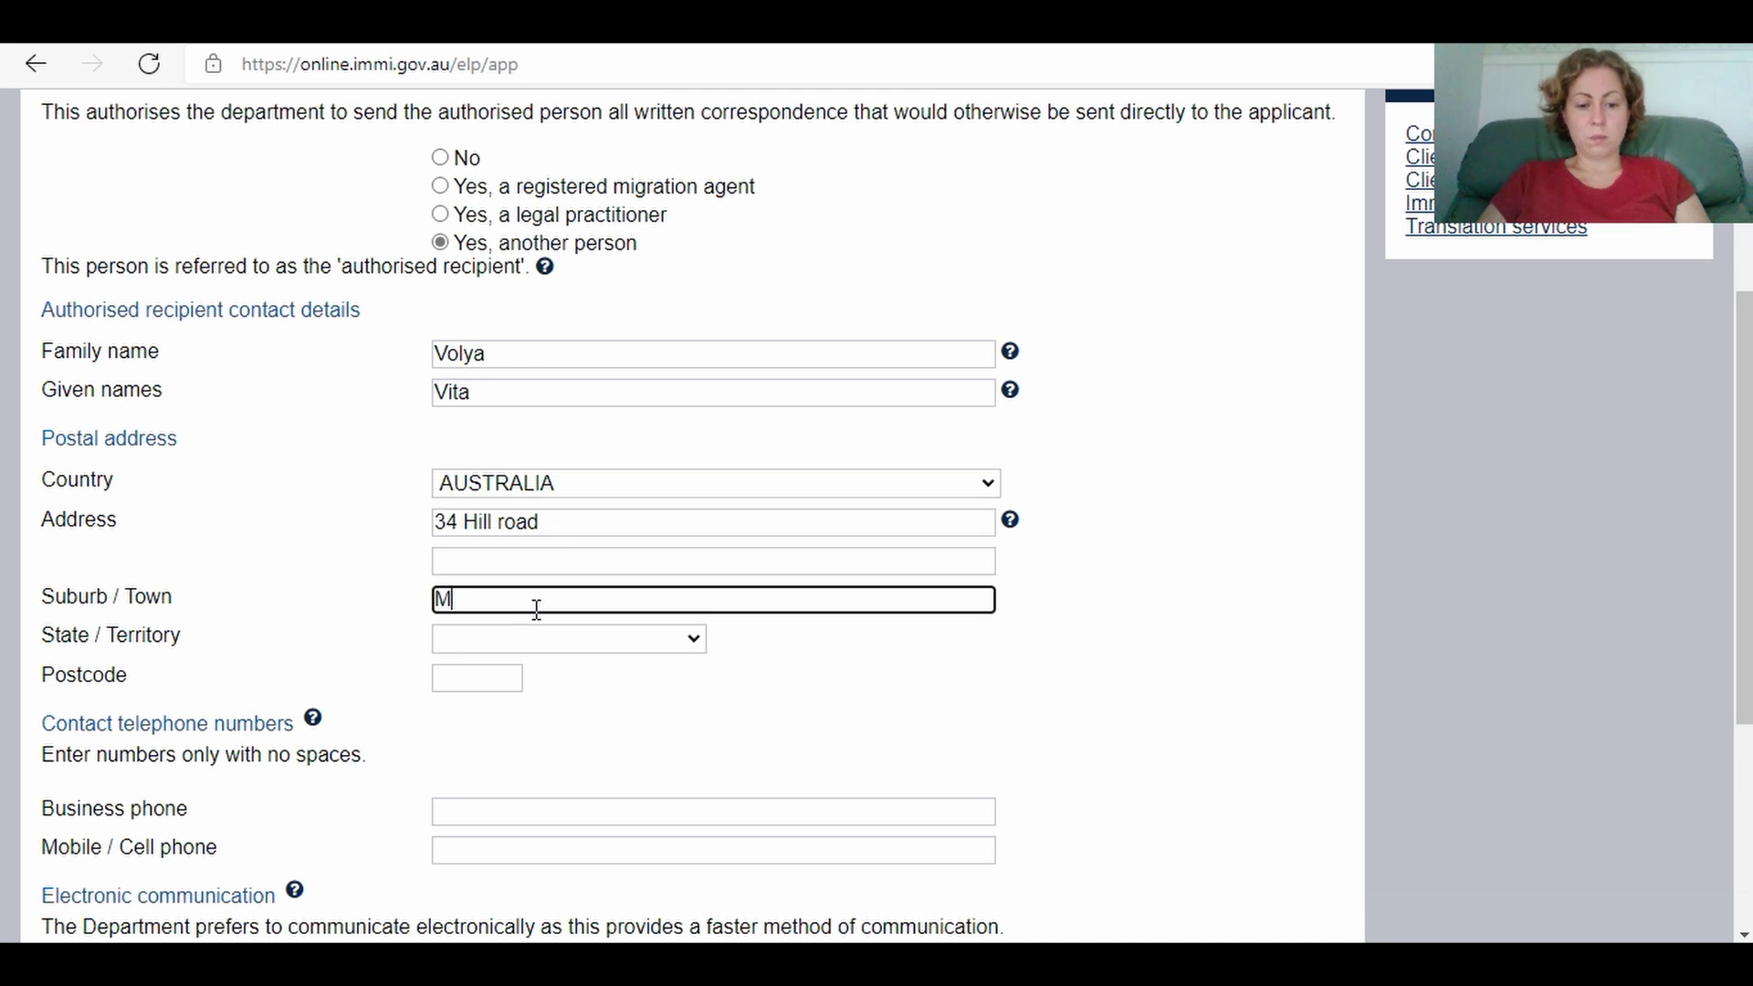
text(odbury)
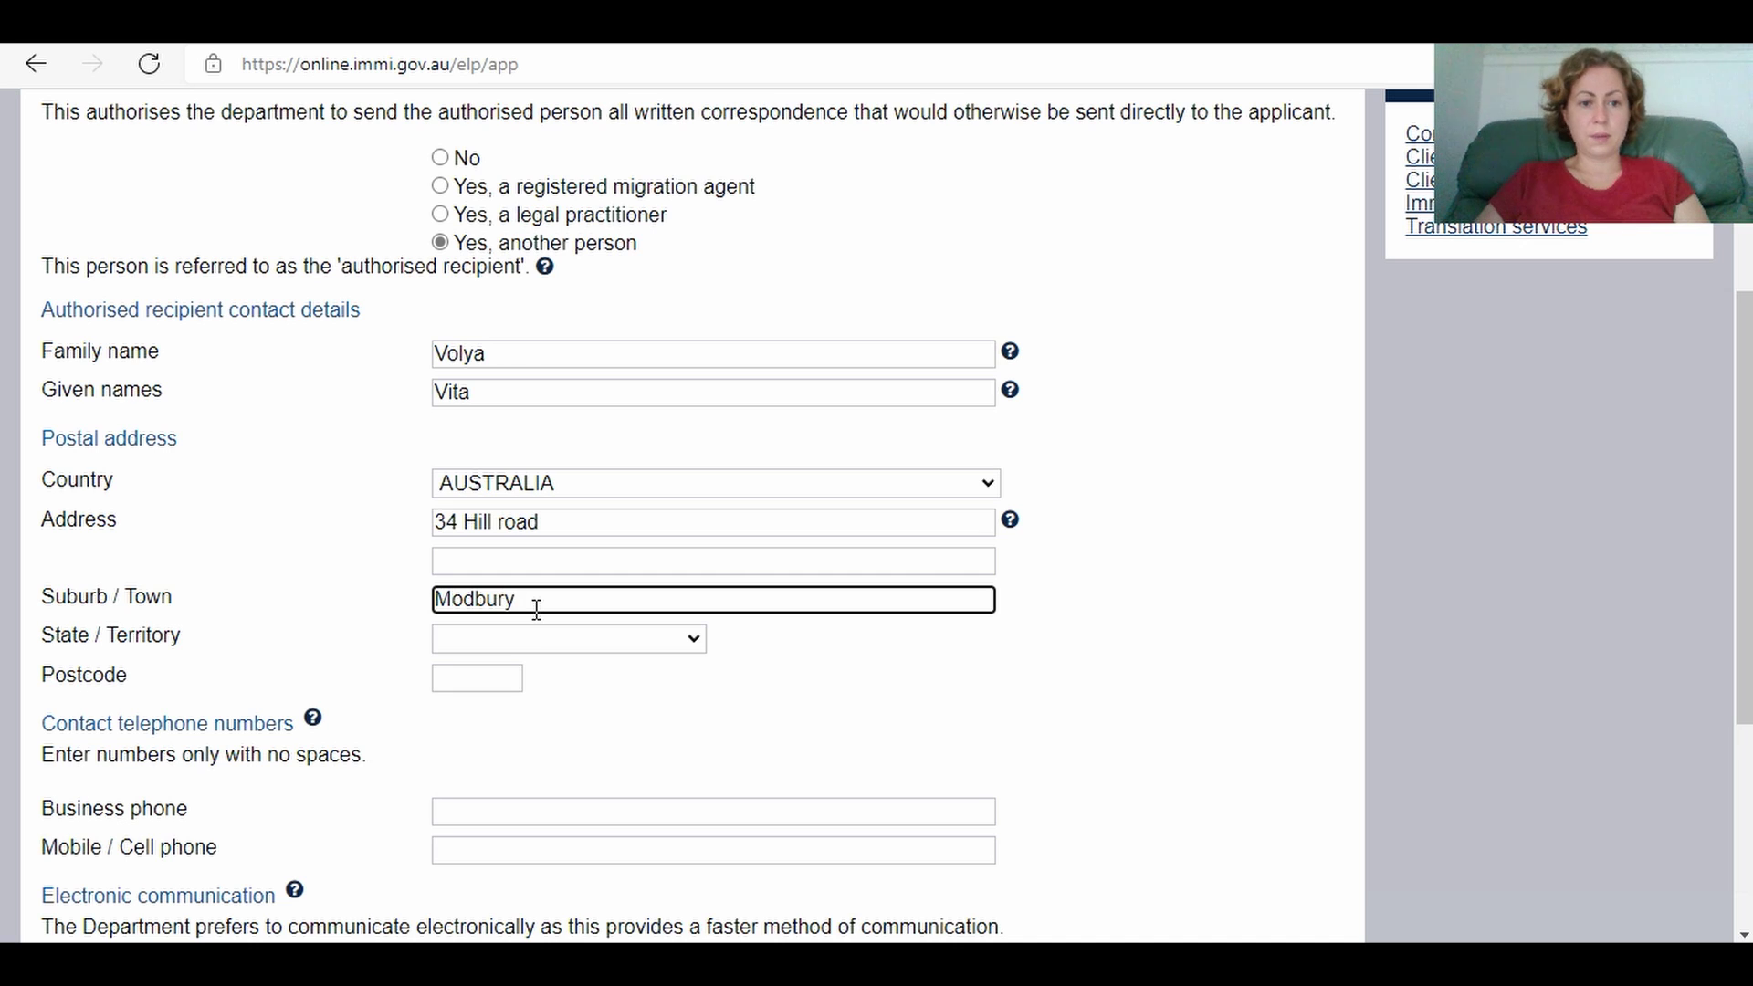
click(526, 639)
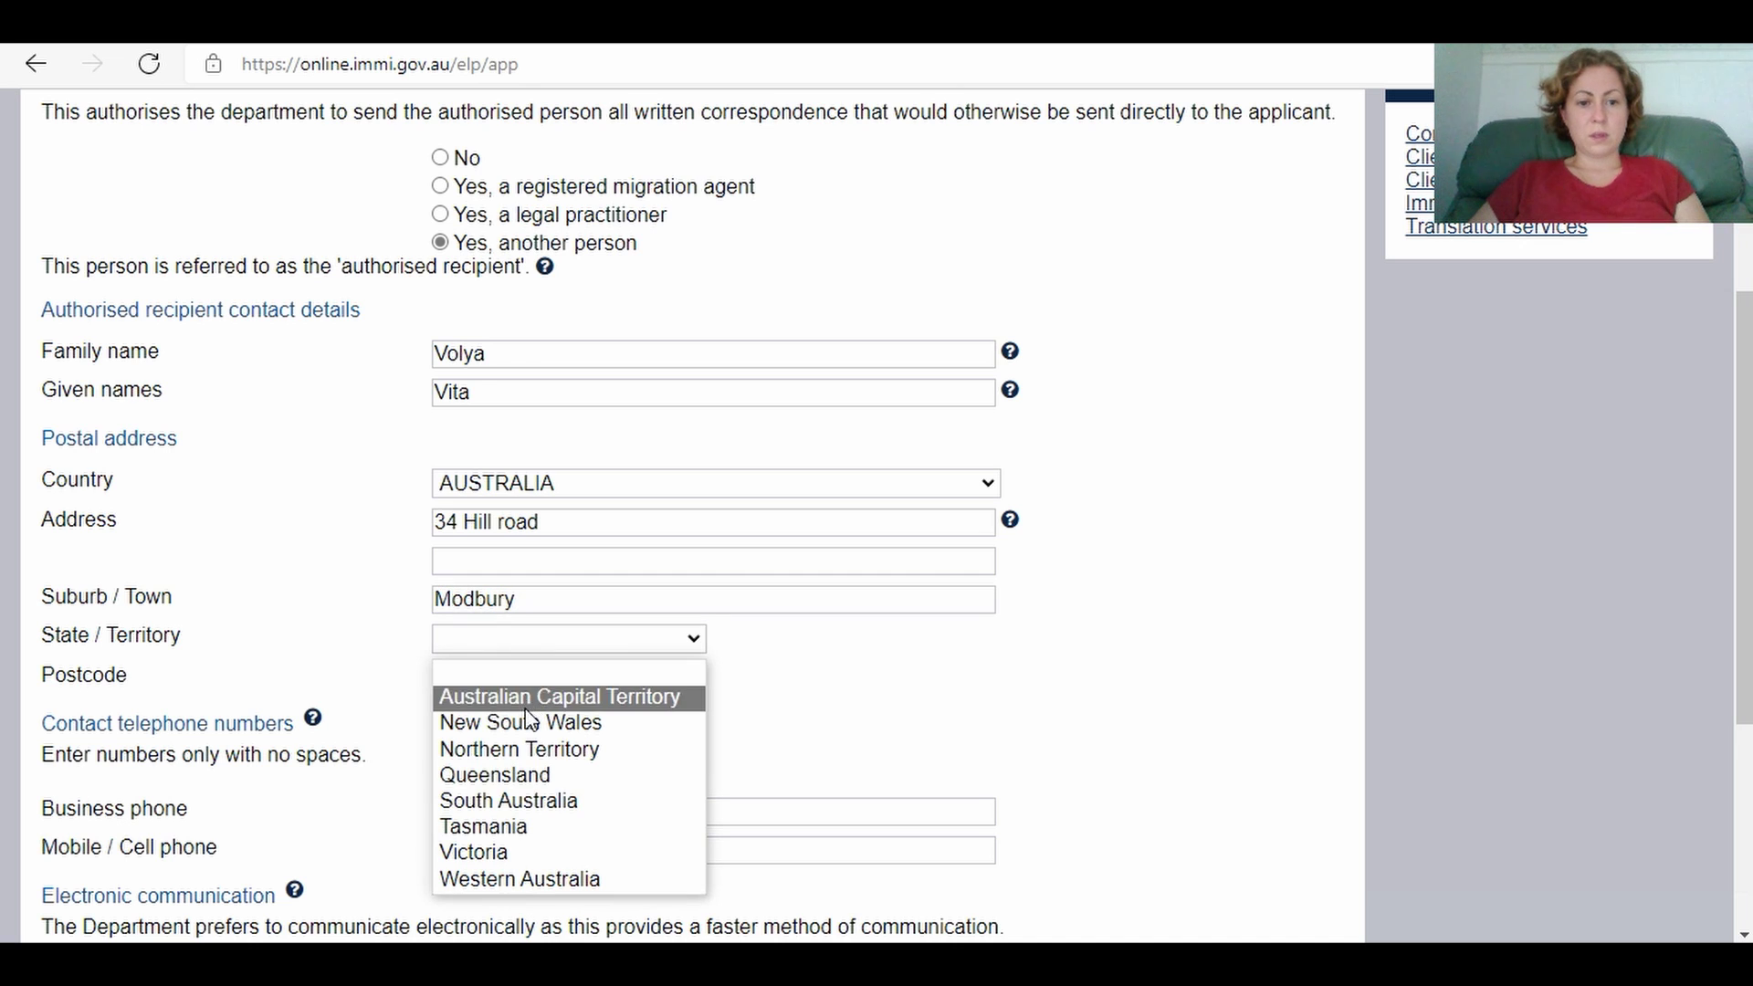
click(526, 800)
click(498, 684)
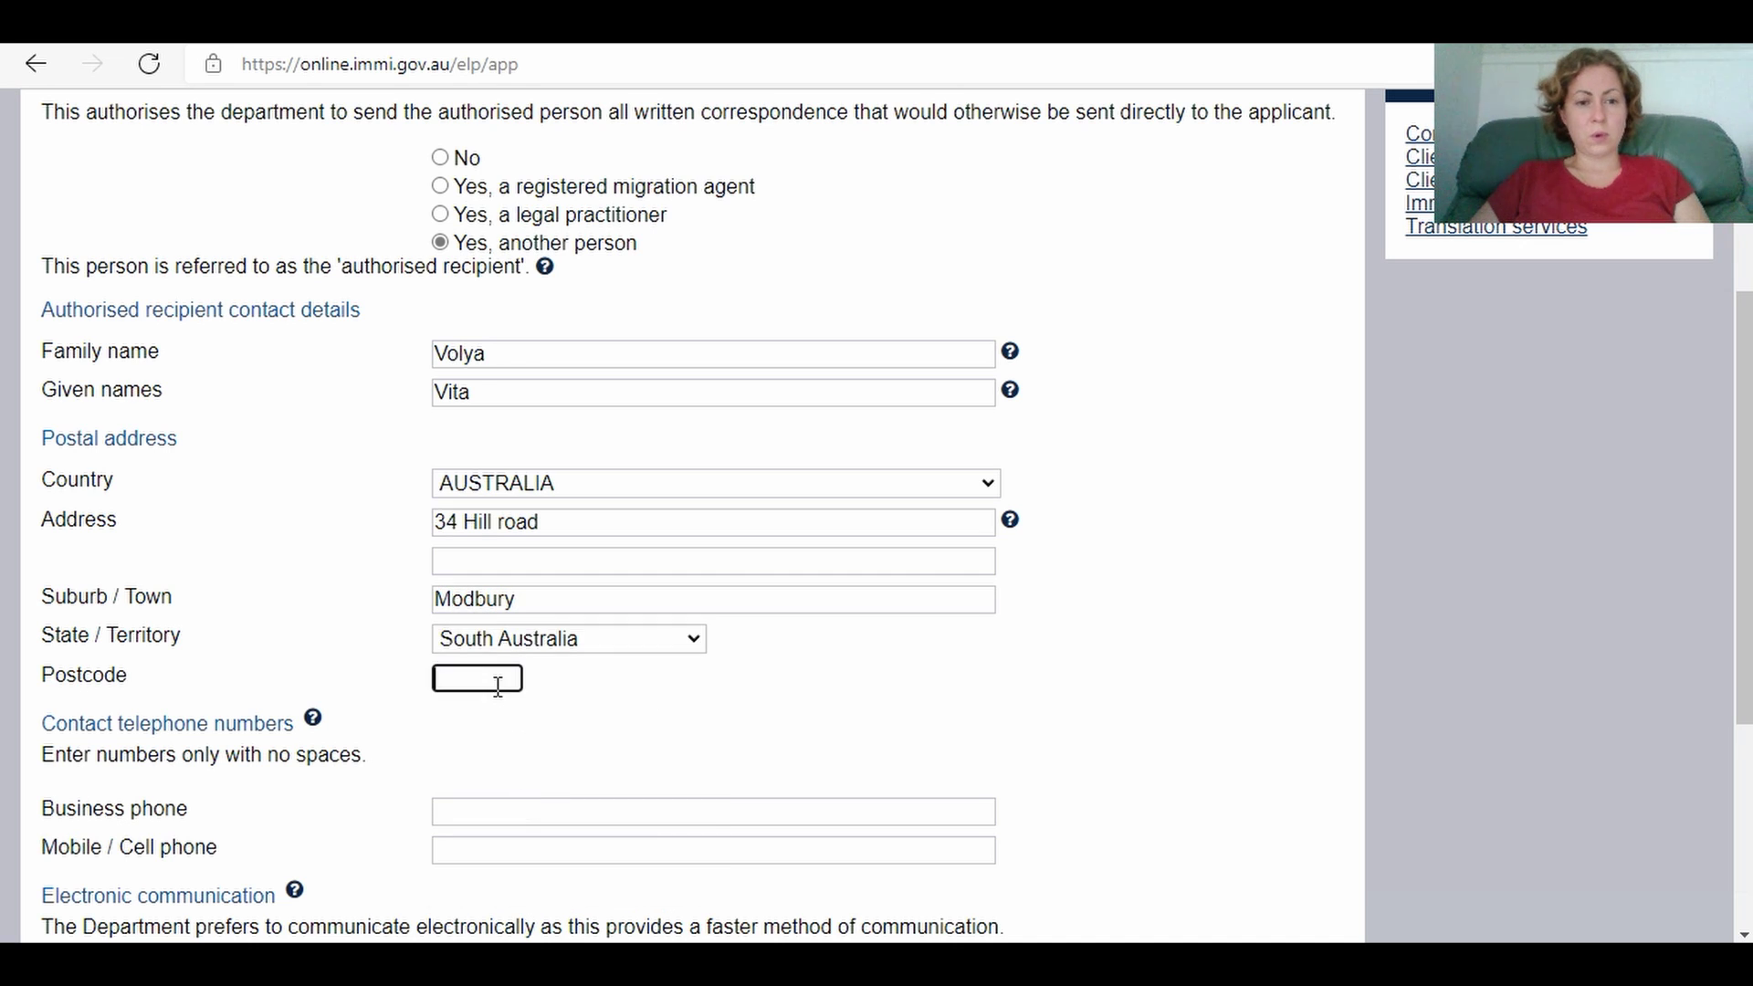
text(5)
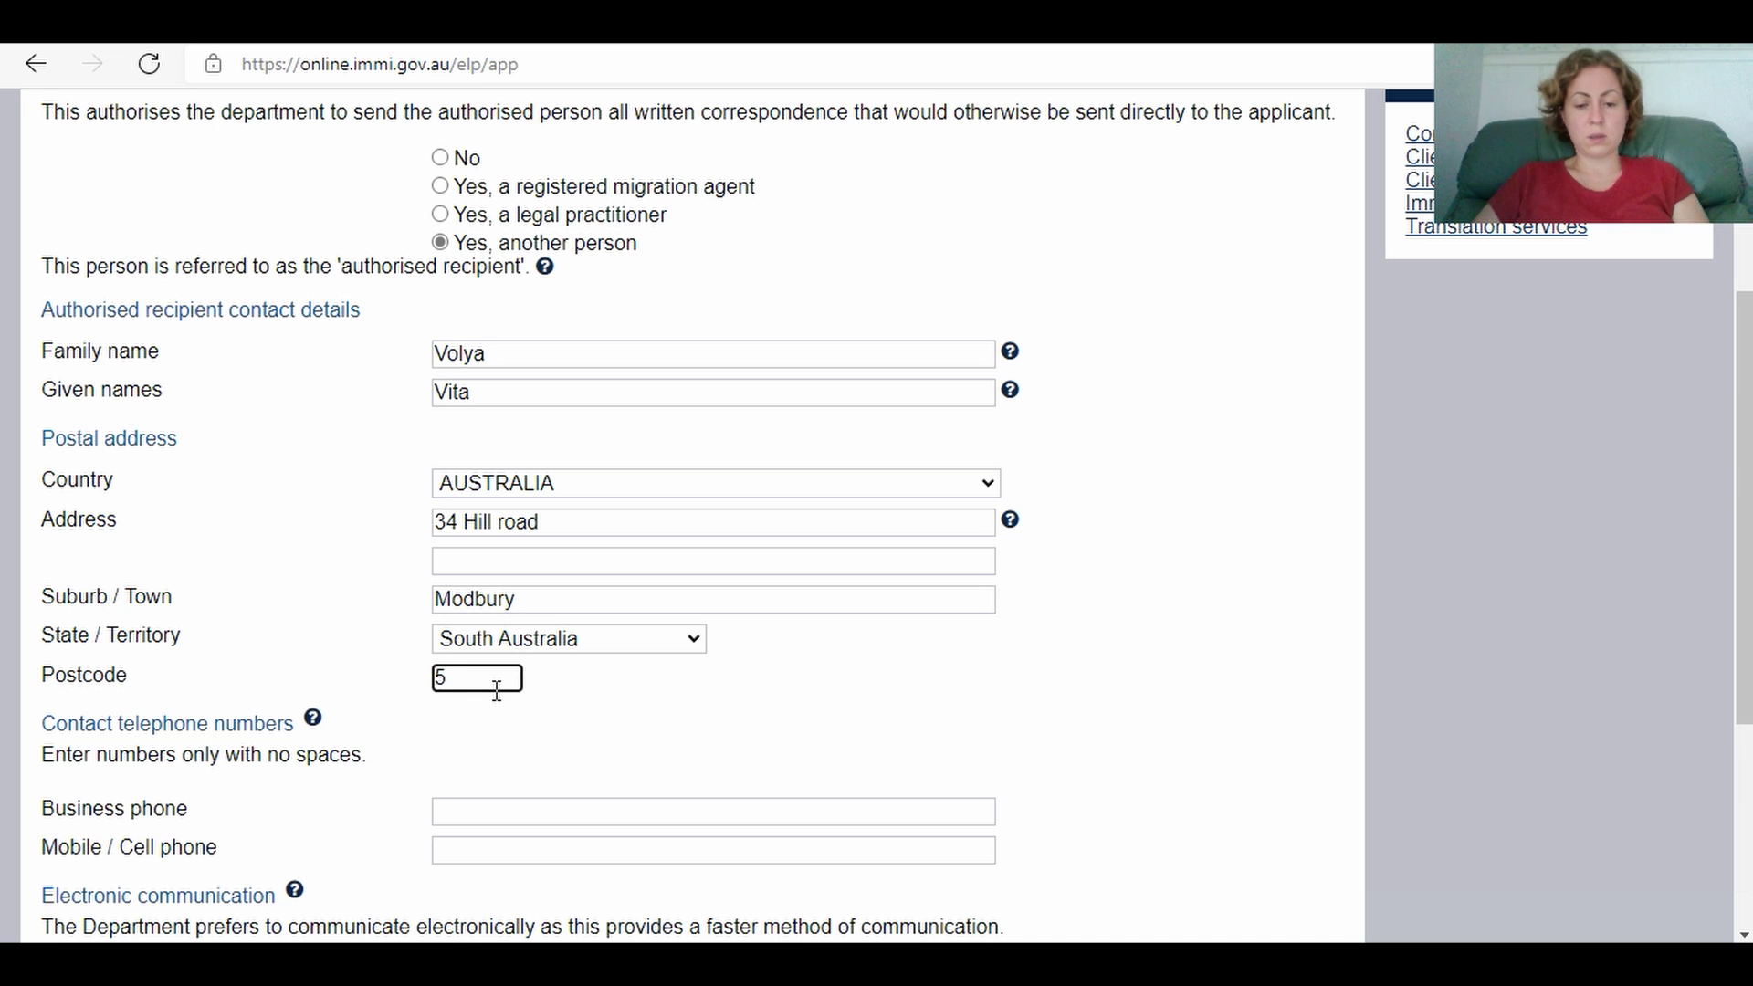
text(199)
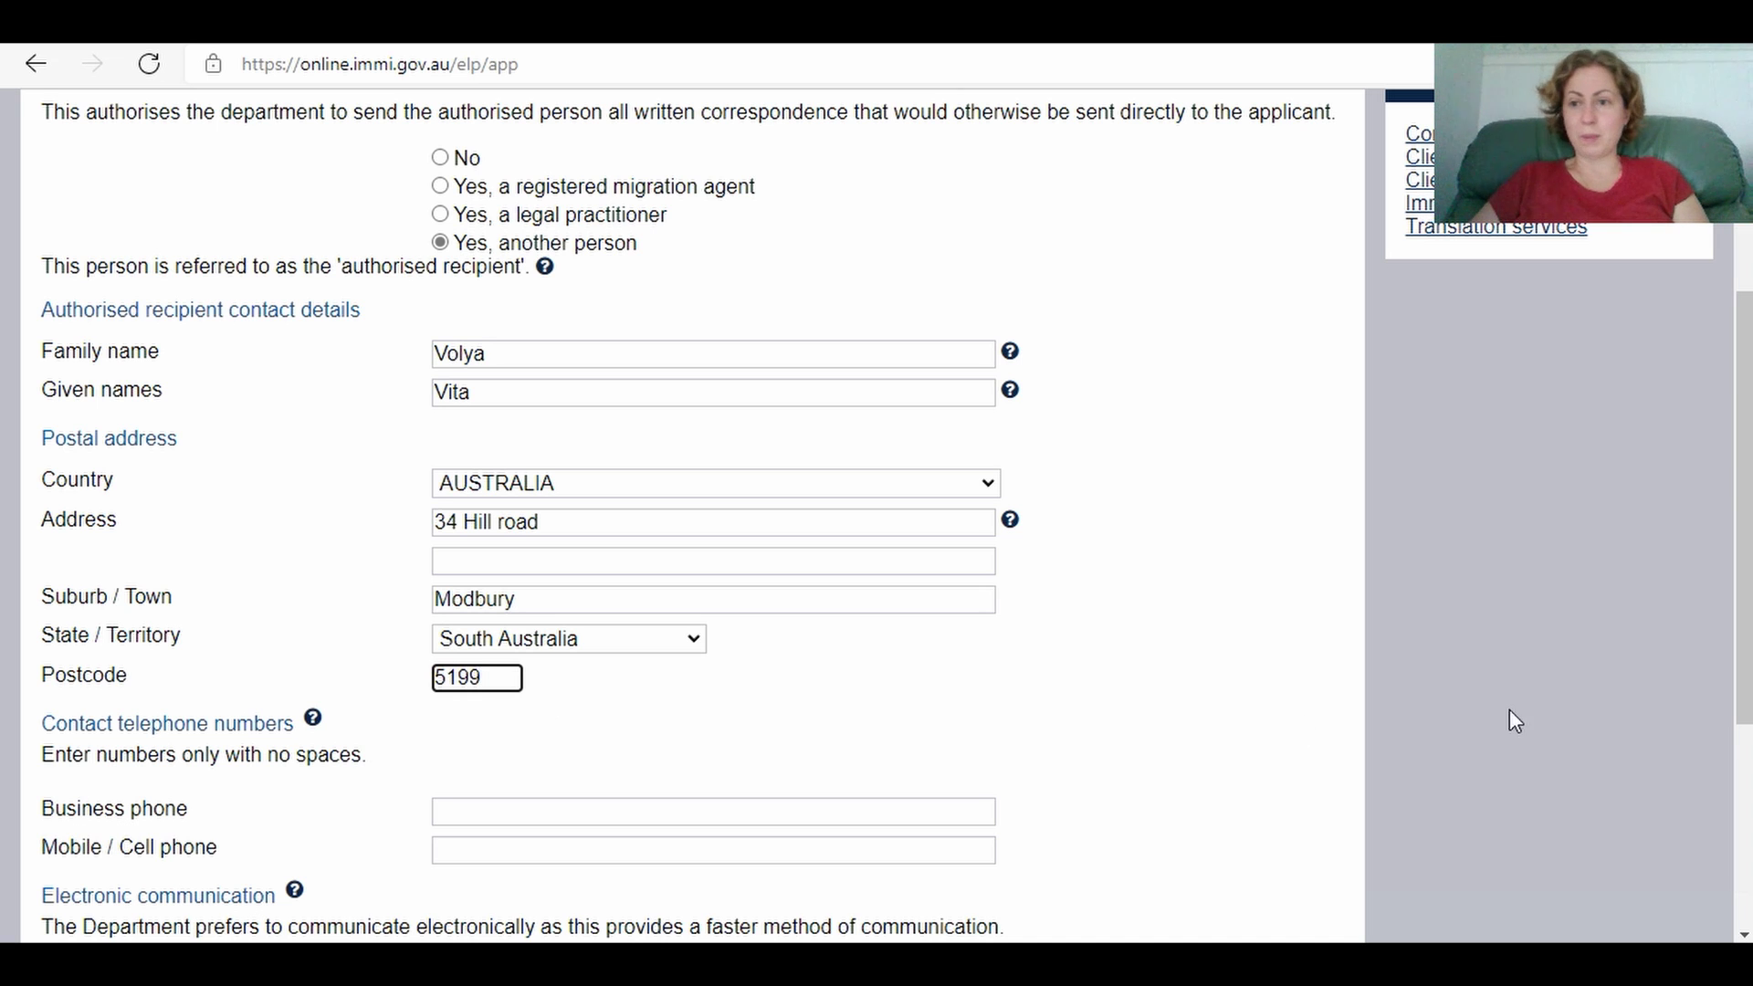
Step: Add the recipient's mobile phone number
drag(1741, 521, 1742, 694)
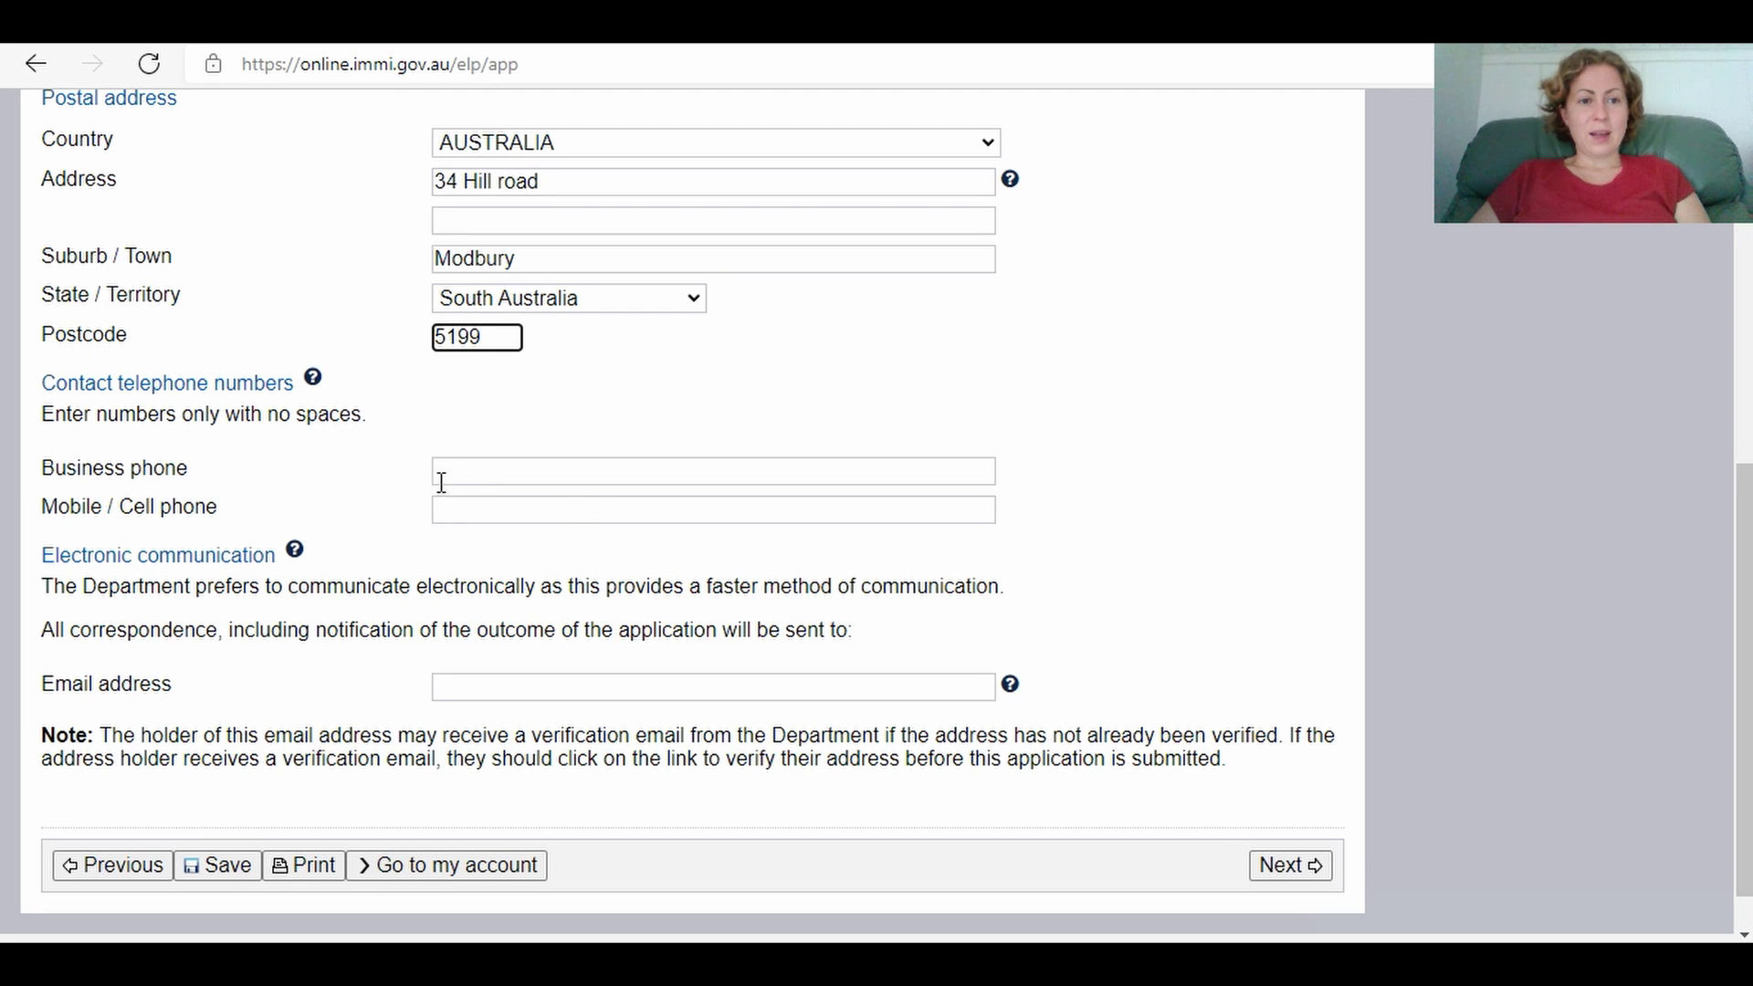
click(464, 514)
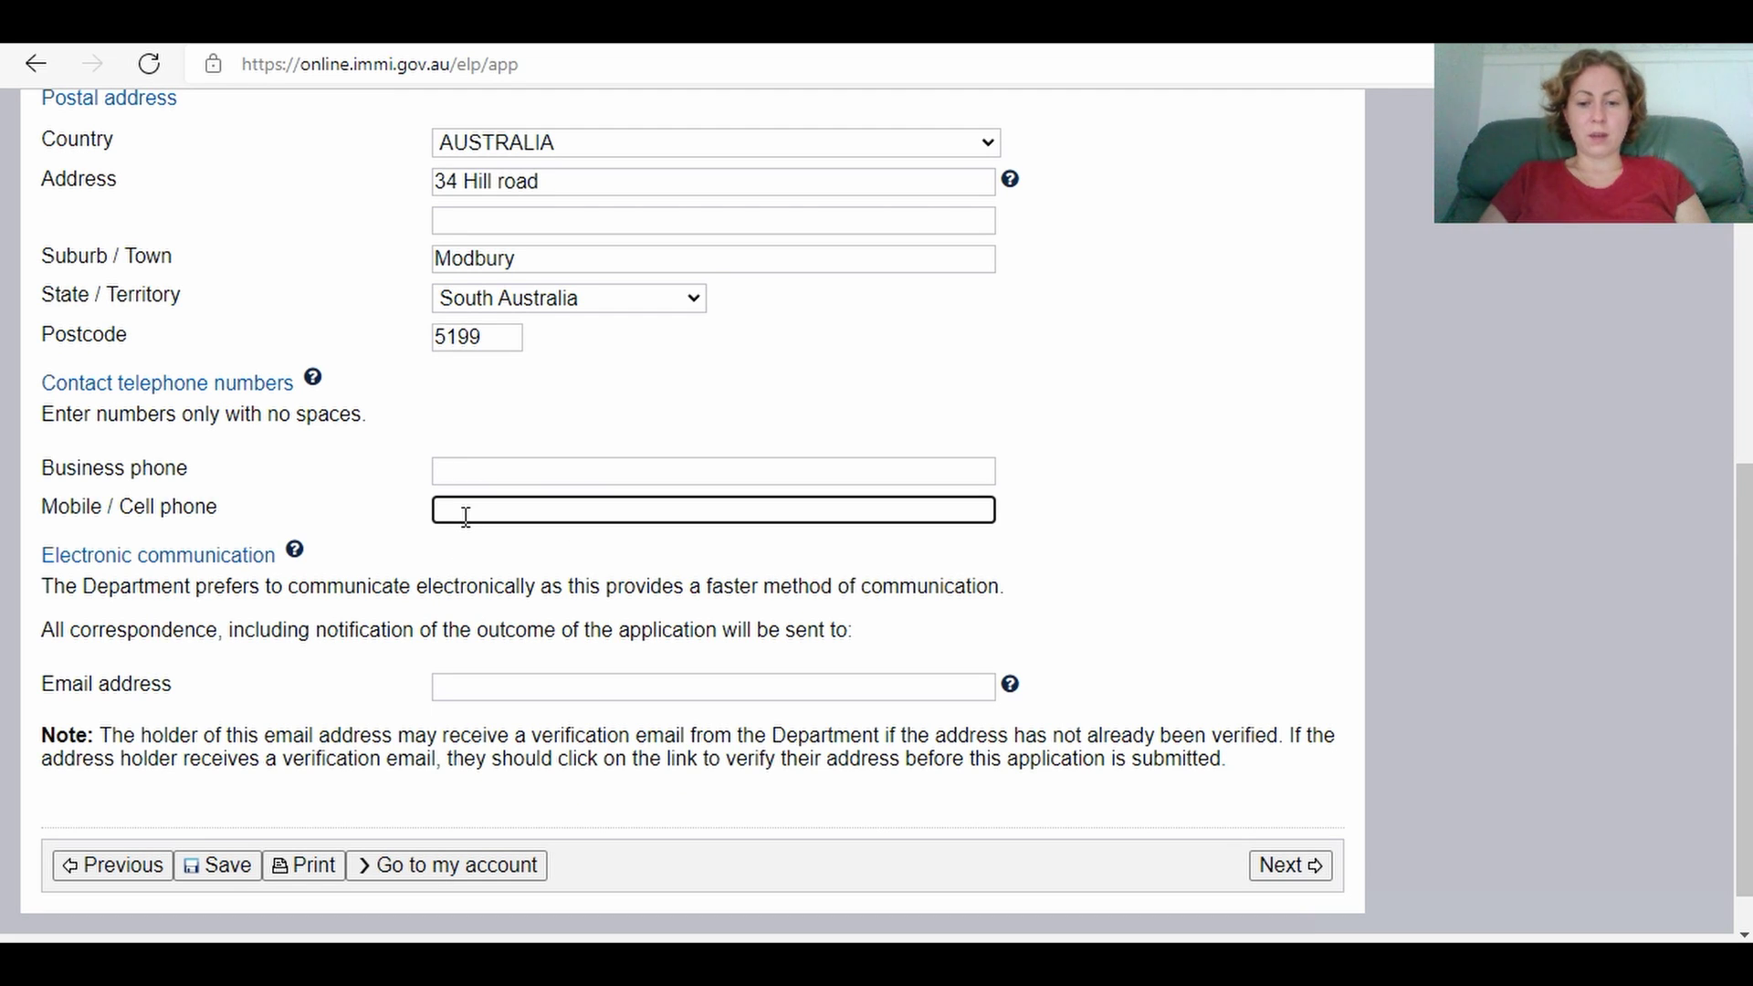
text(0456)
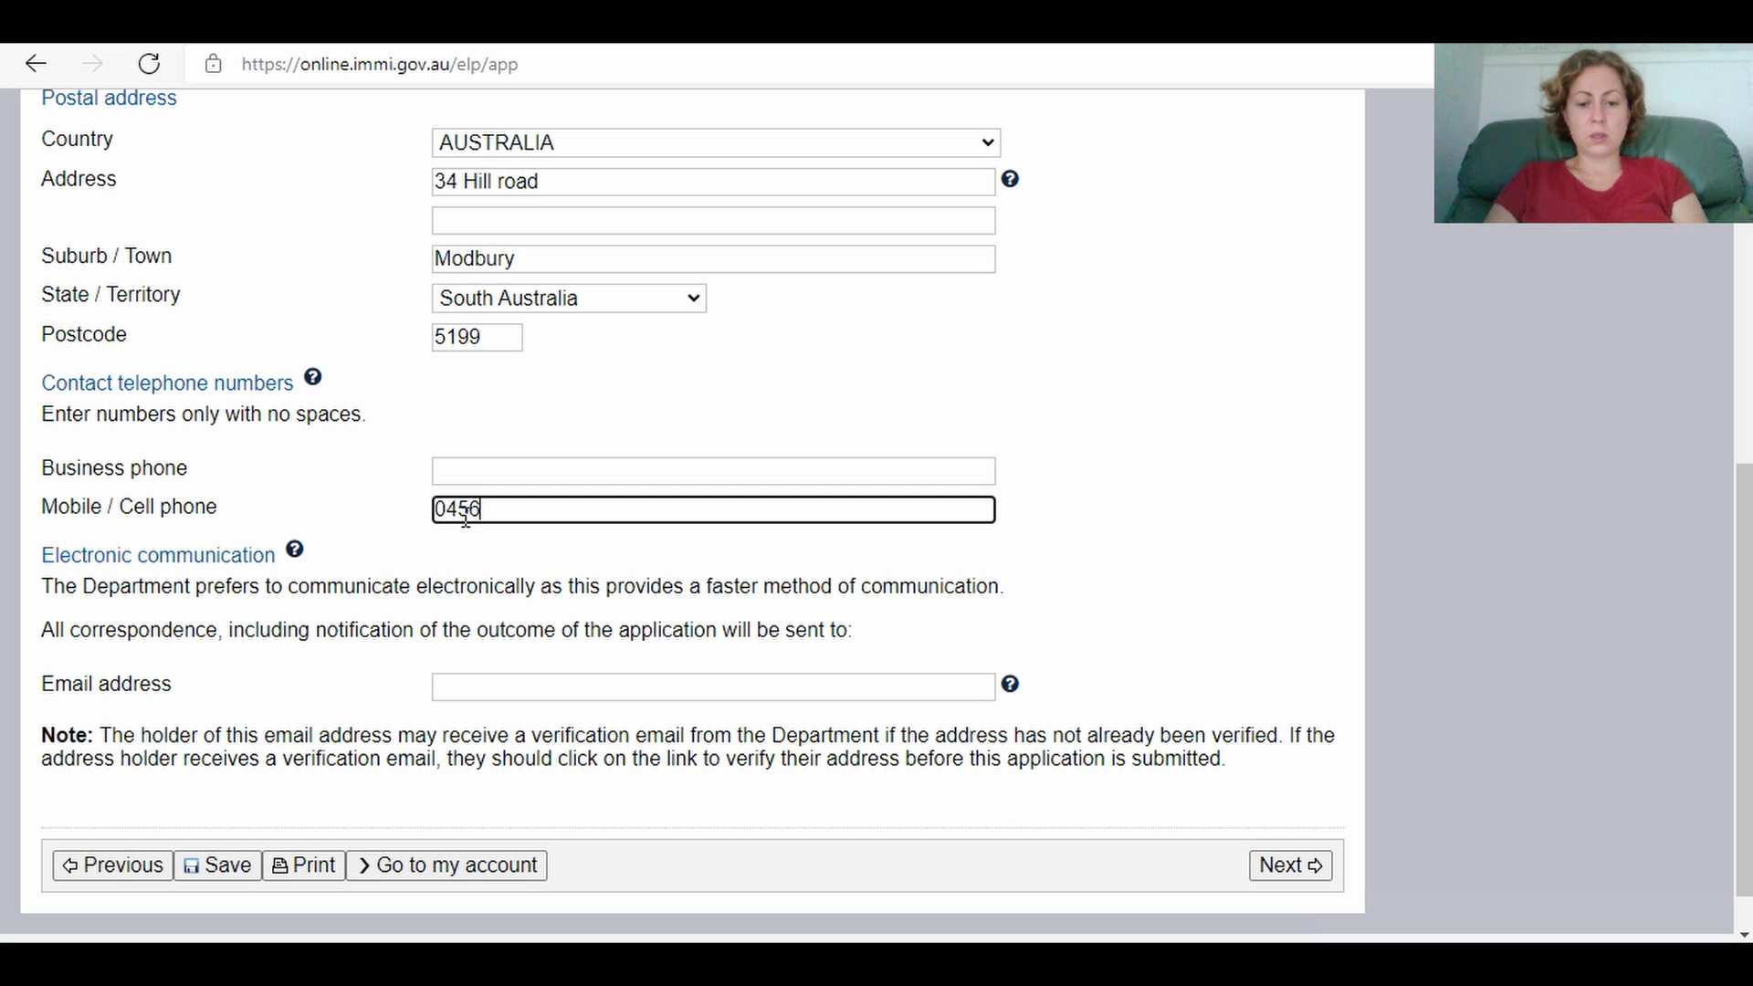
text(7893)
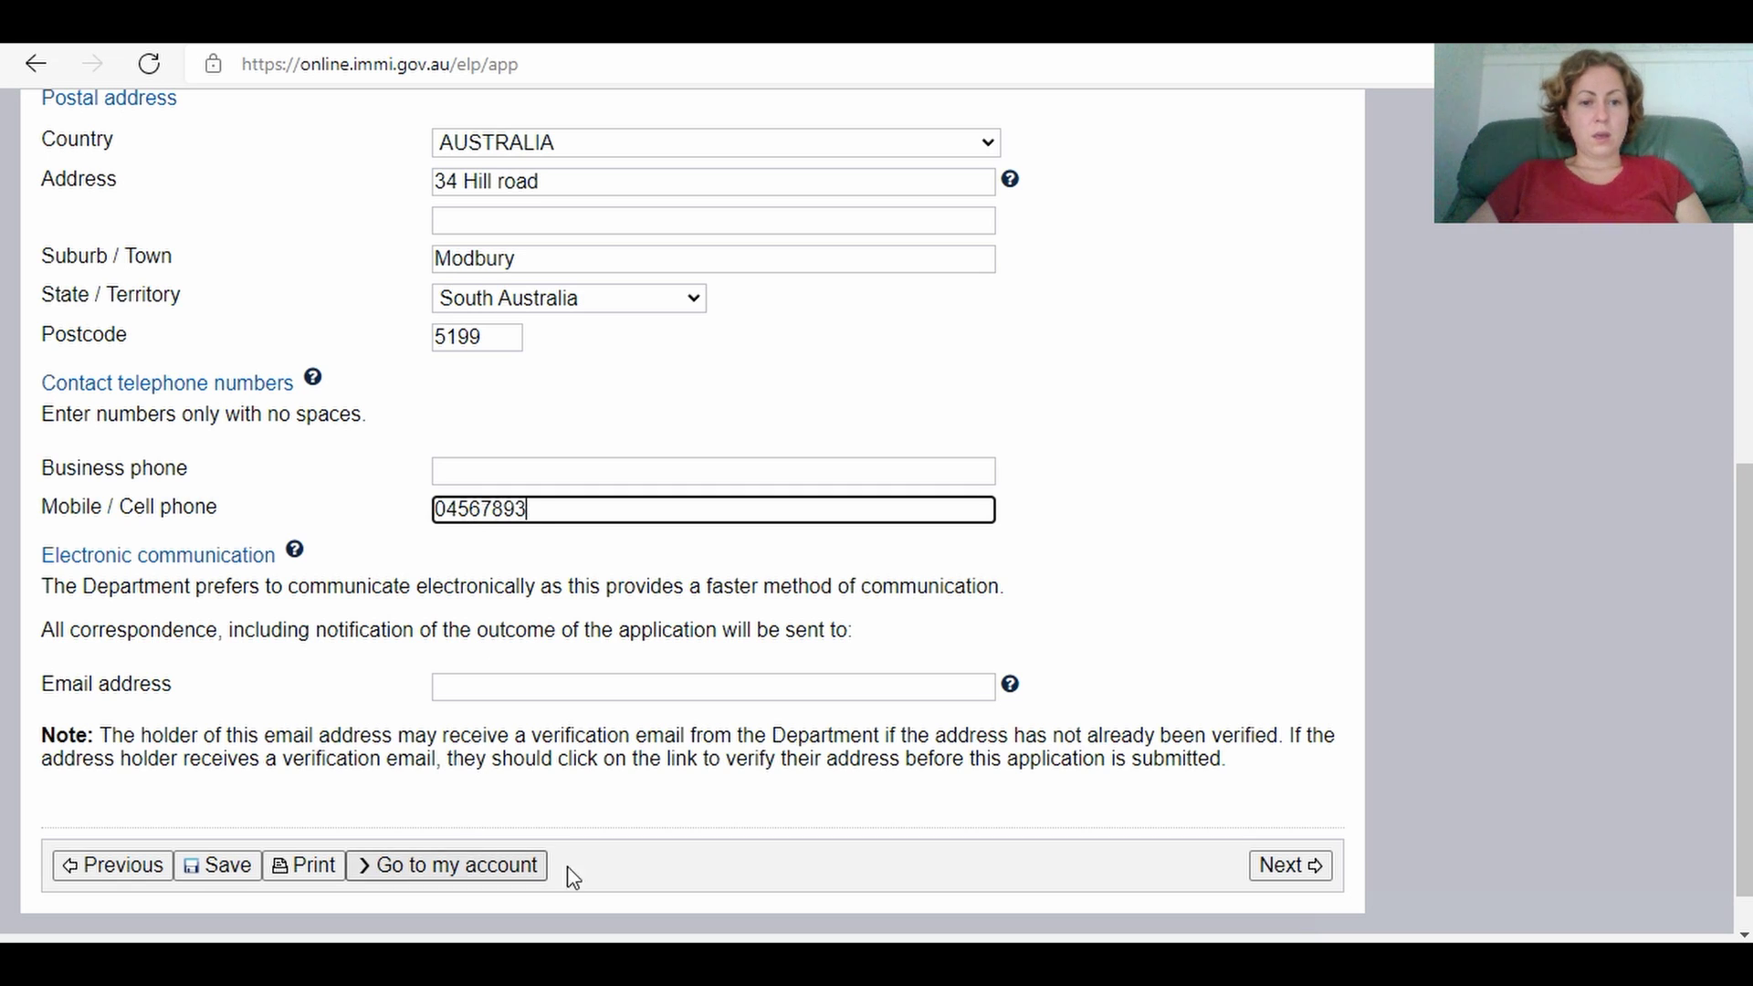
Step: Try to continue, then enter the applicant's e-mail address after it is flagged as required
click(1289, 875)
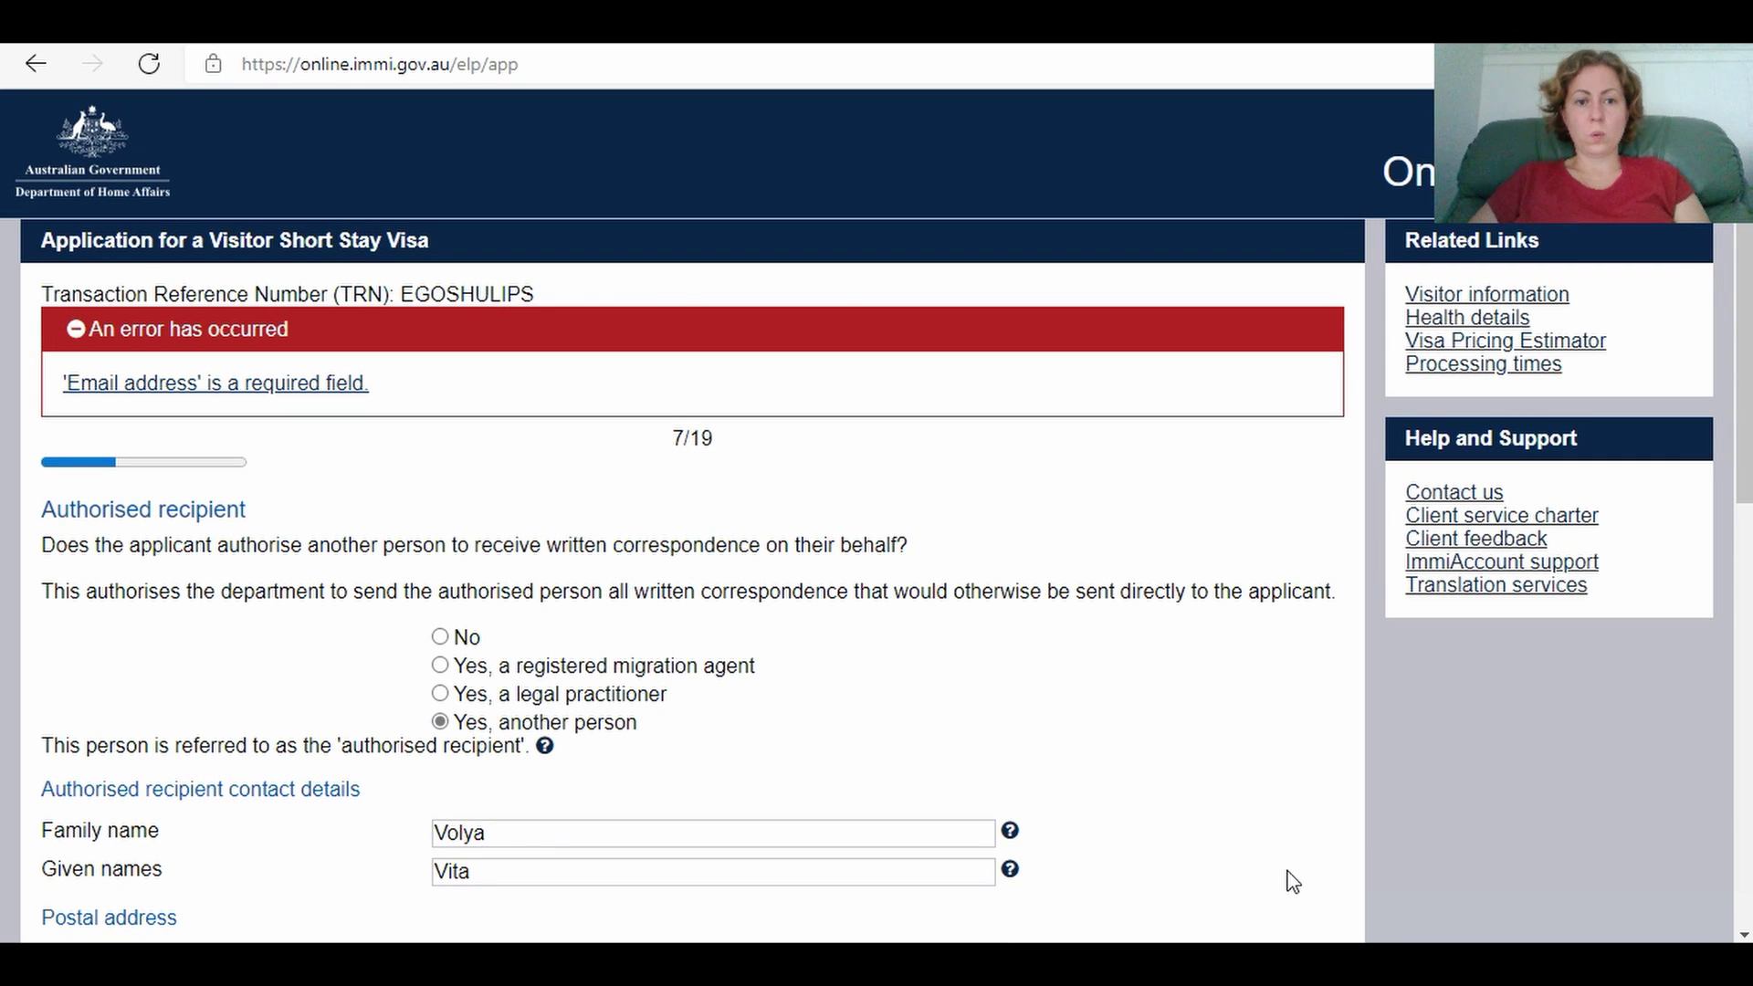
scroll(694, 515, down, 8)
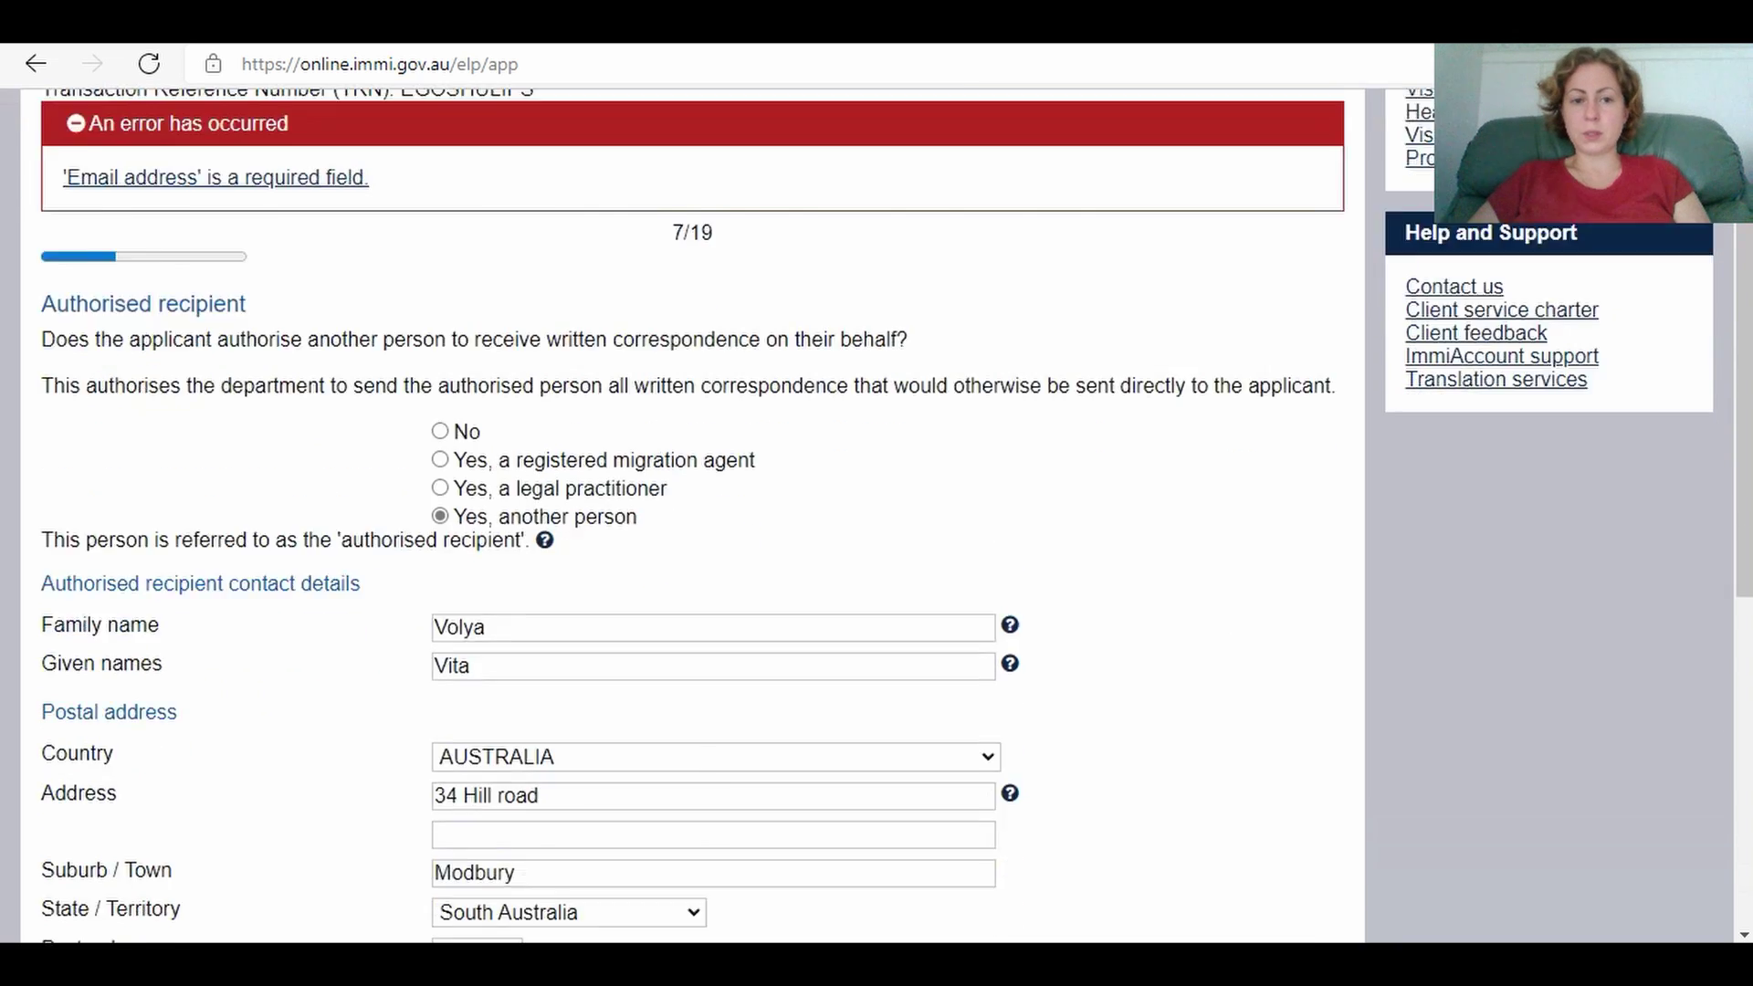
scroll(693, 515, down, 2)
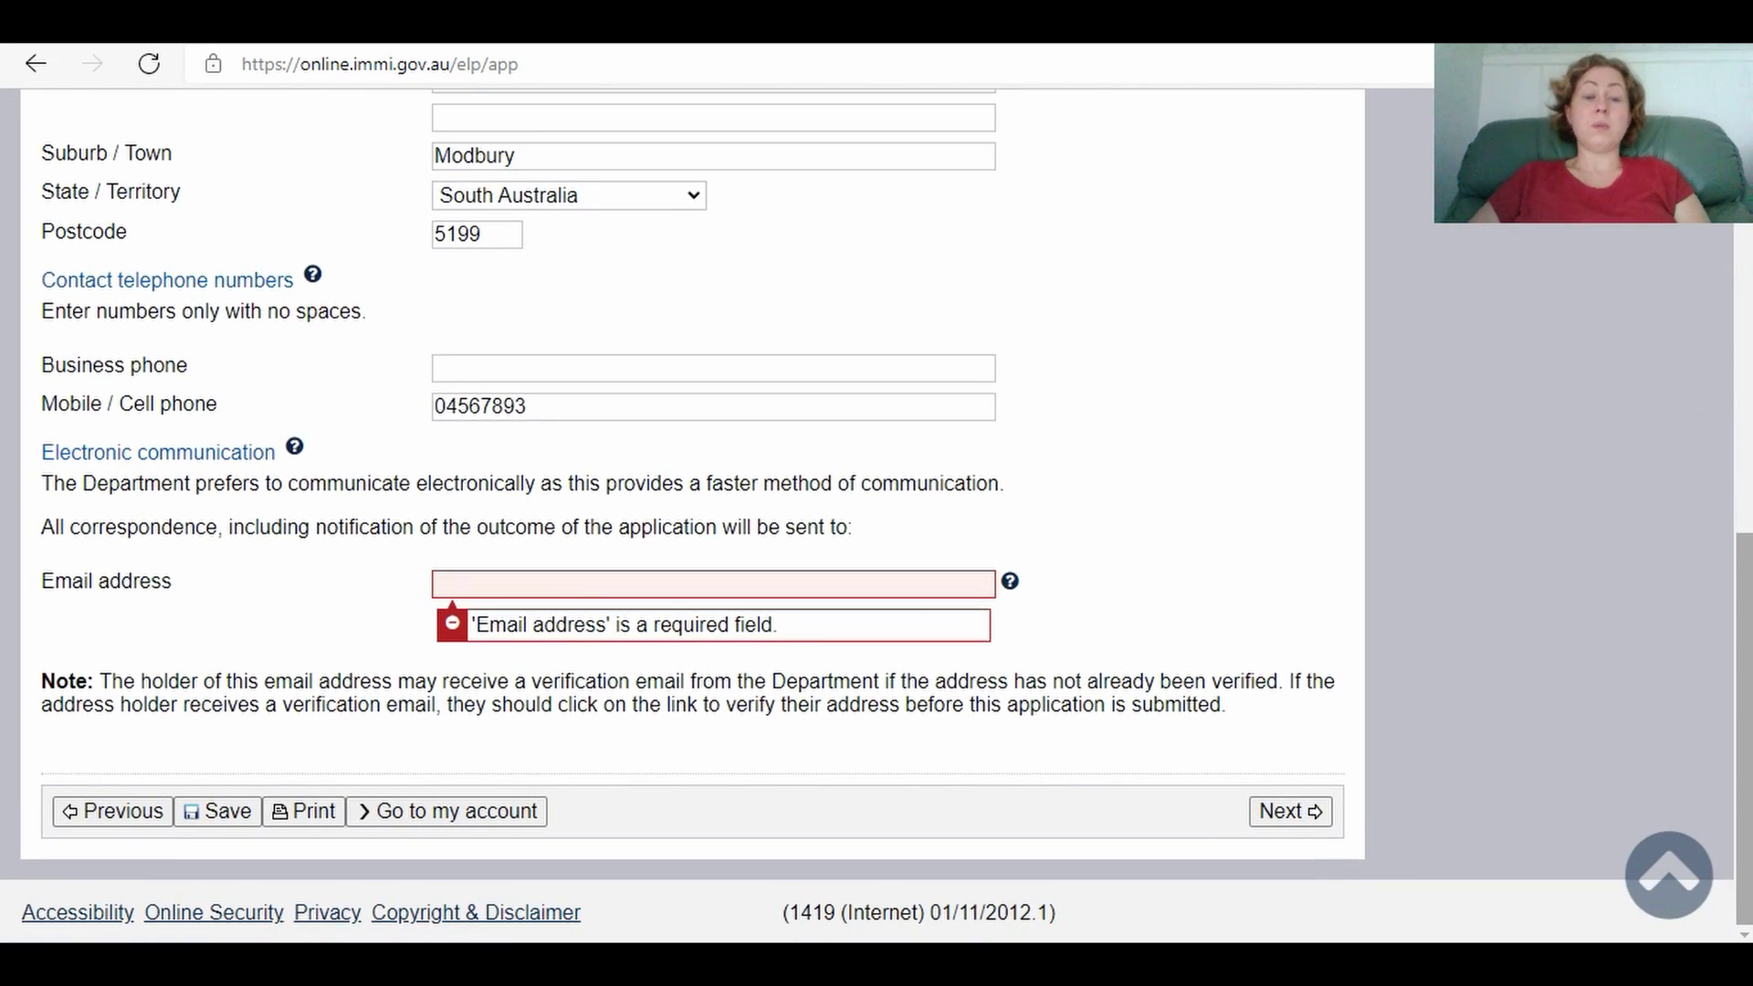
click(626, 589)
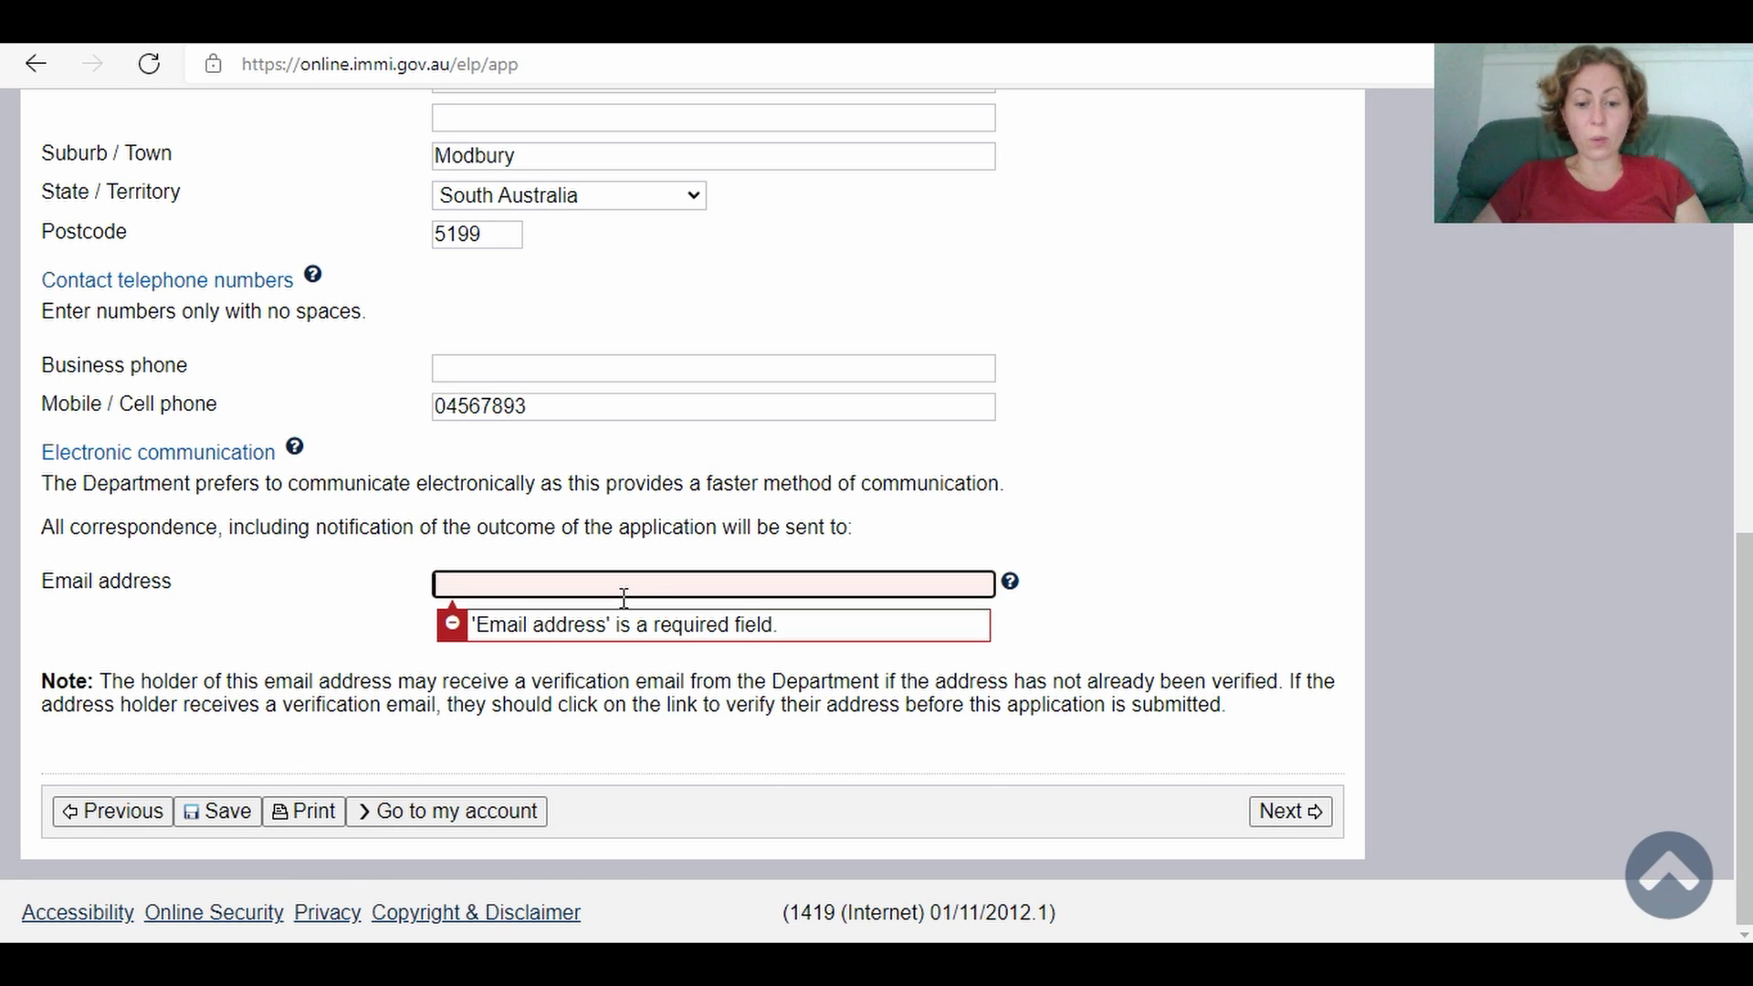
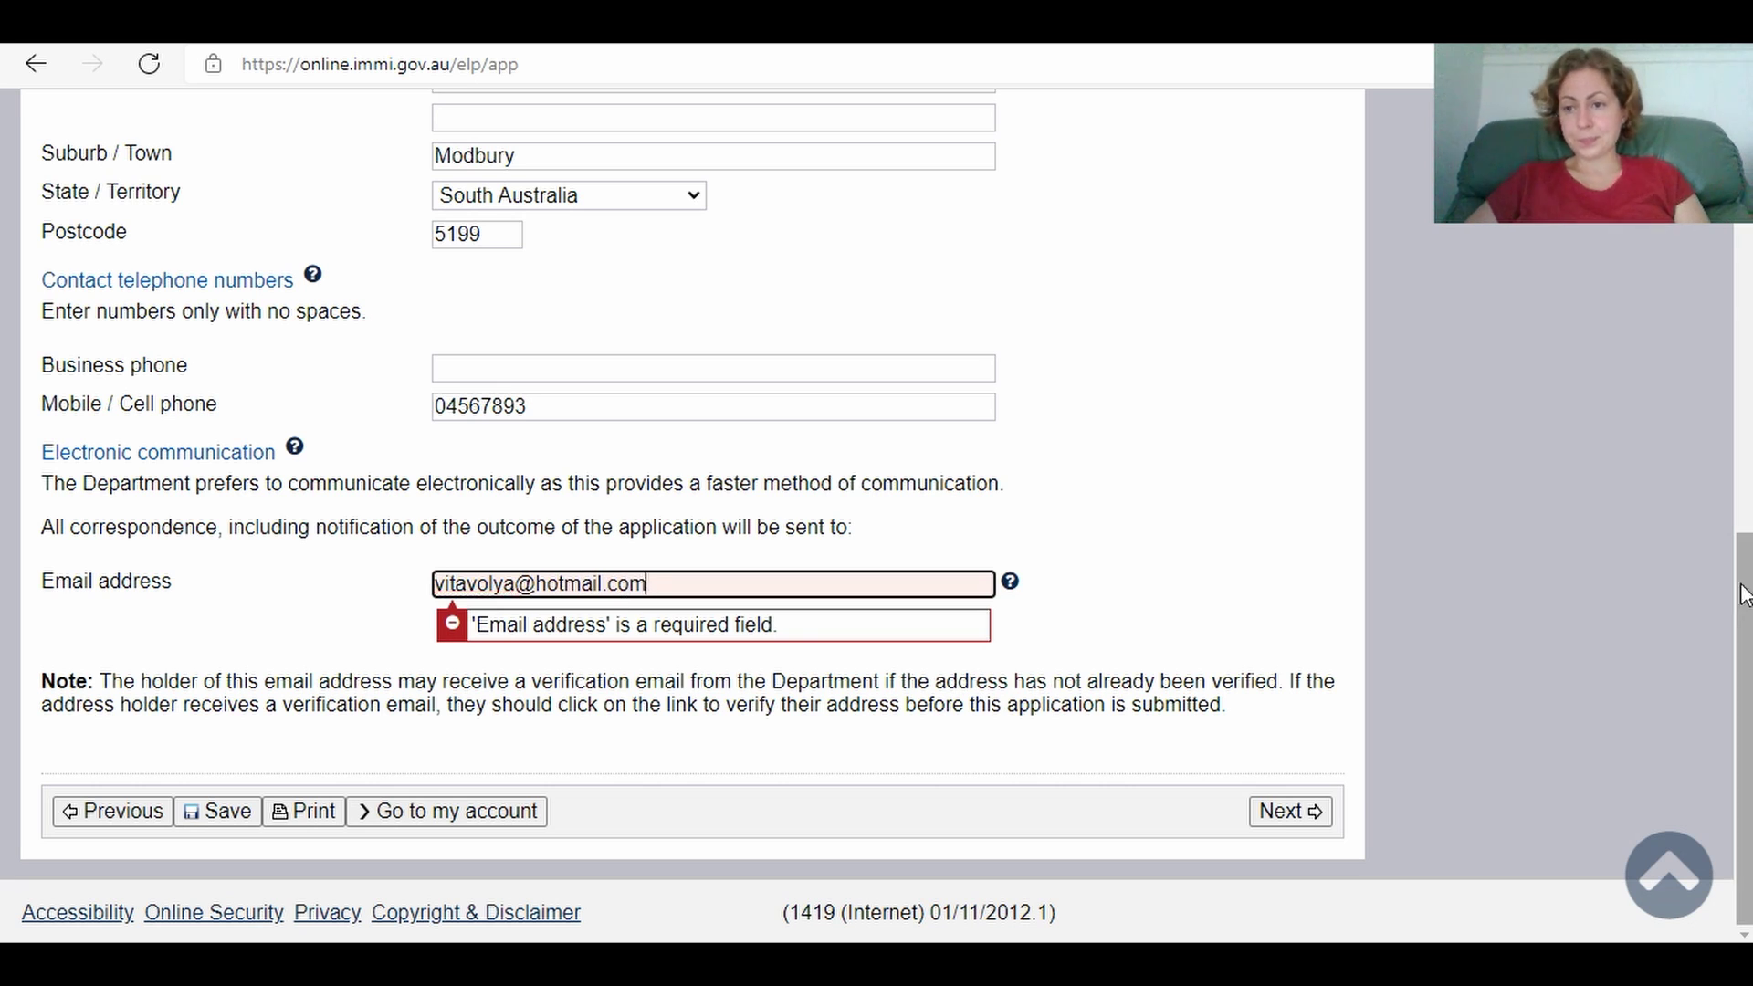
Step: Submit contact details, answer No to non-accompanying family members, and advance to Entry to Australia
click(1269, 814)
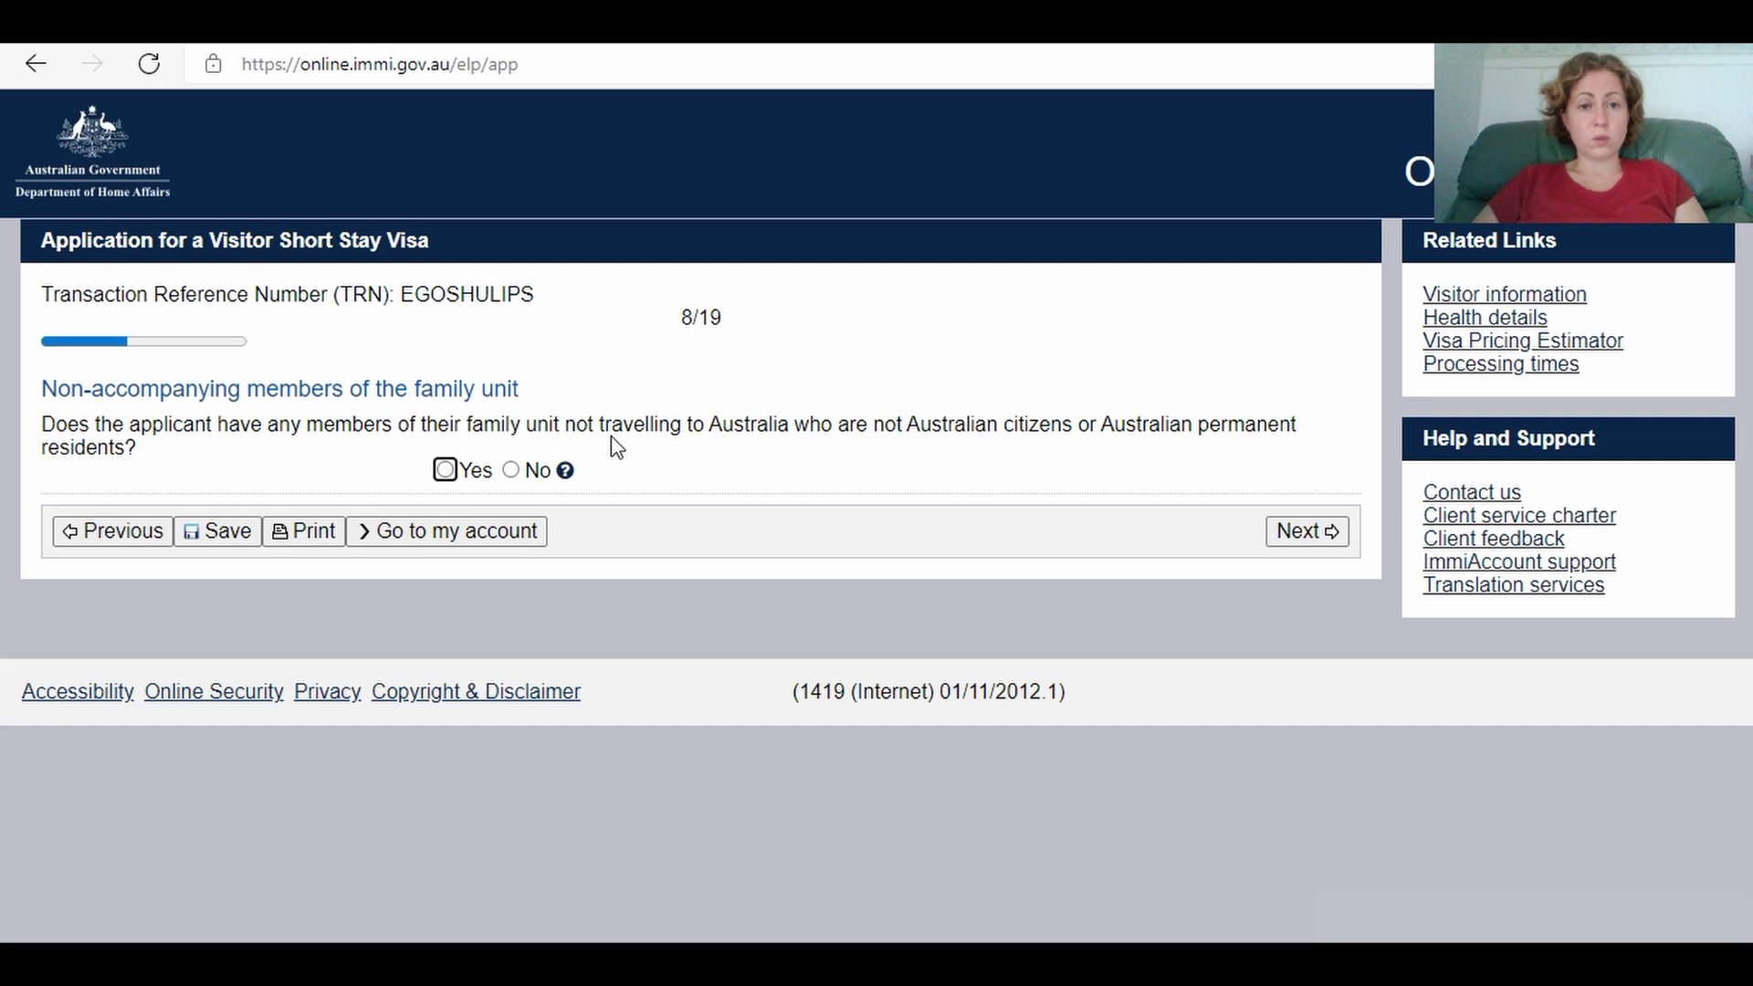
click(510, 470)
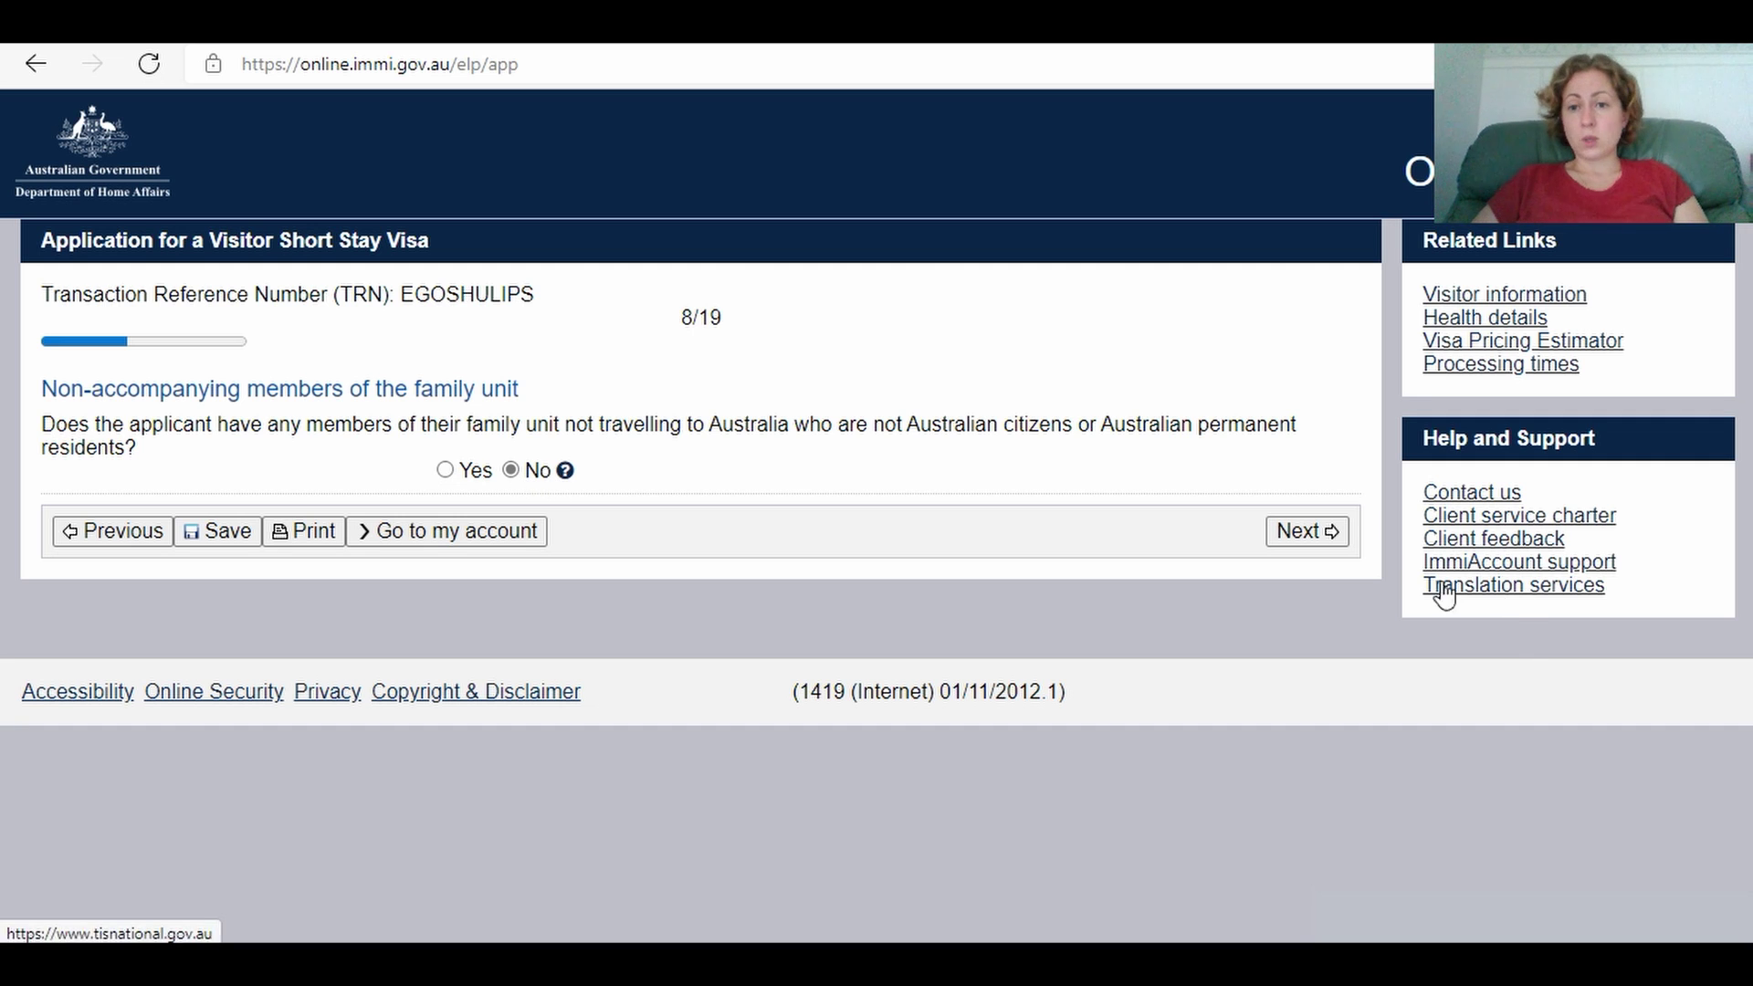
click(1333, 533)
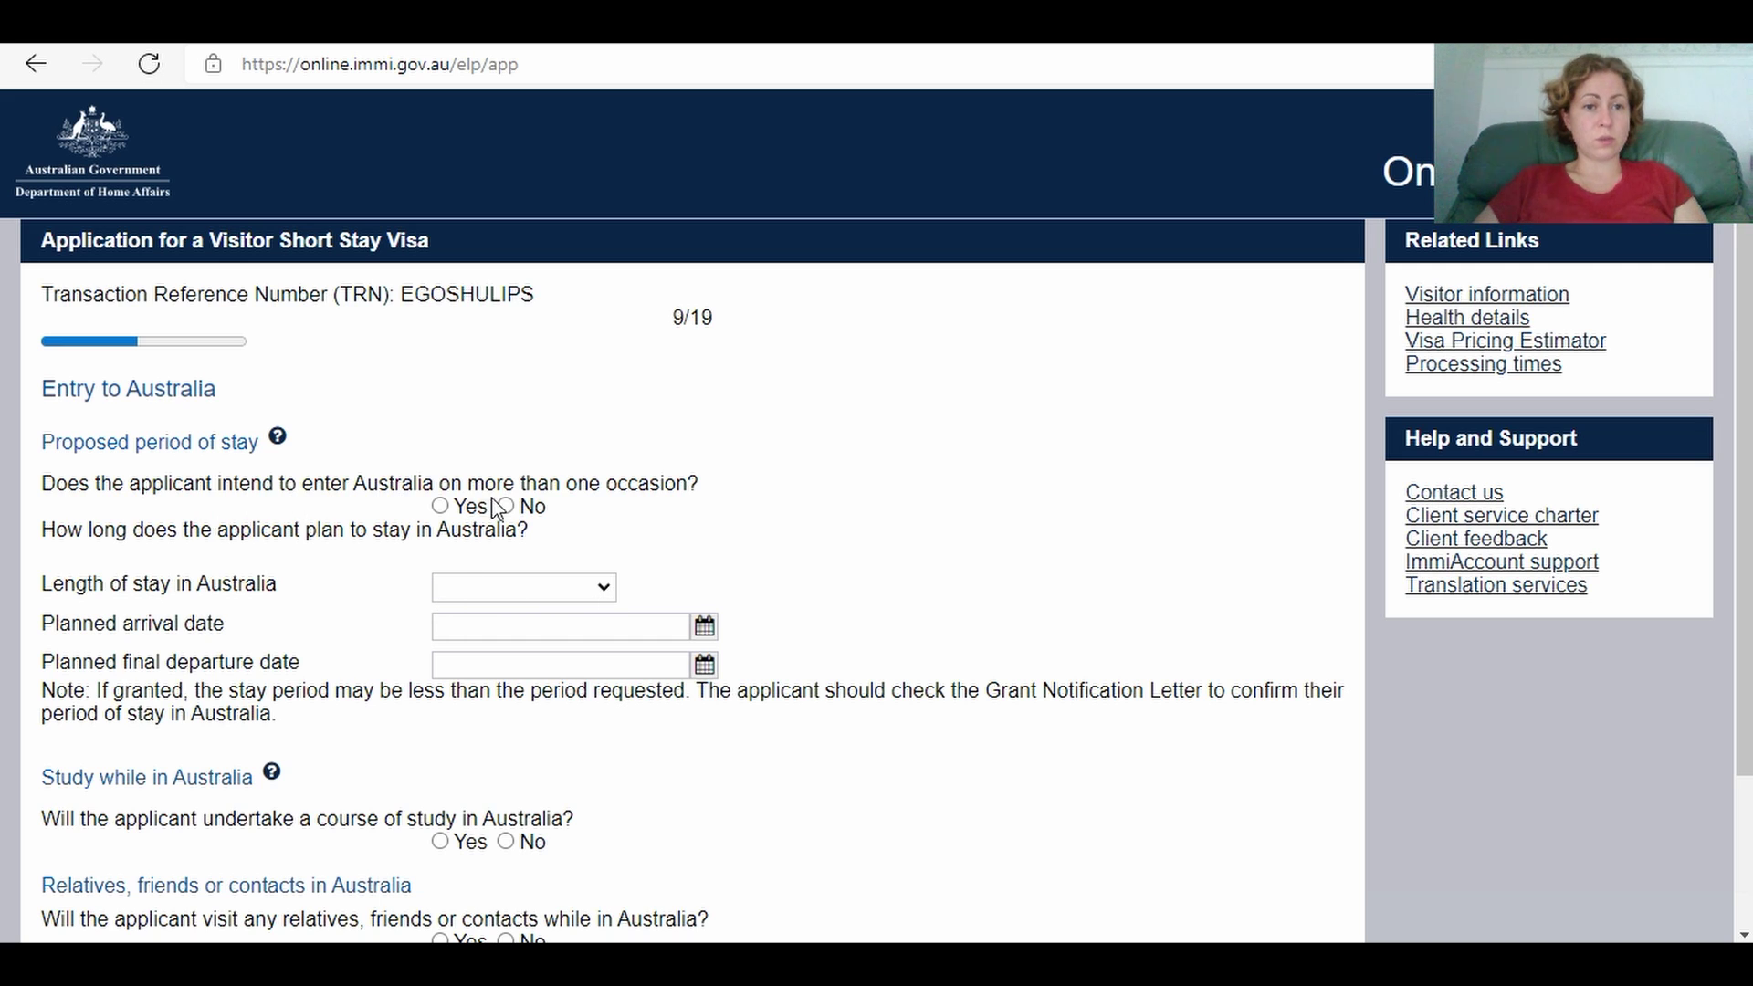
Step: Indicate more than one entry with a length of stay of Up to 3 months
click(441, 506)
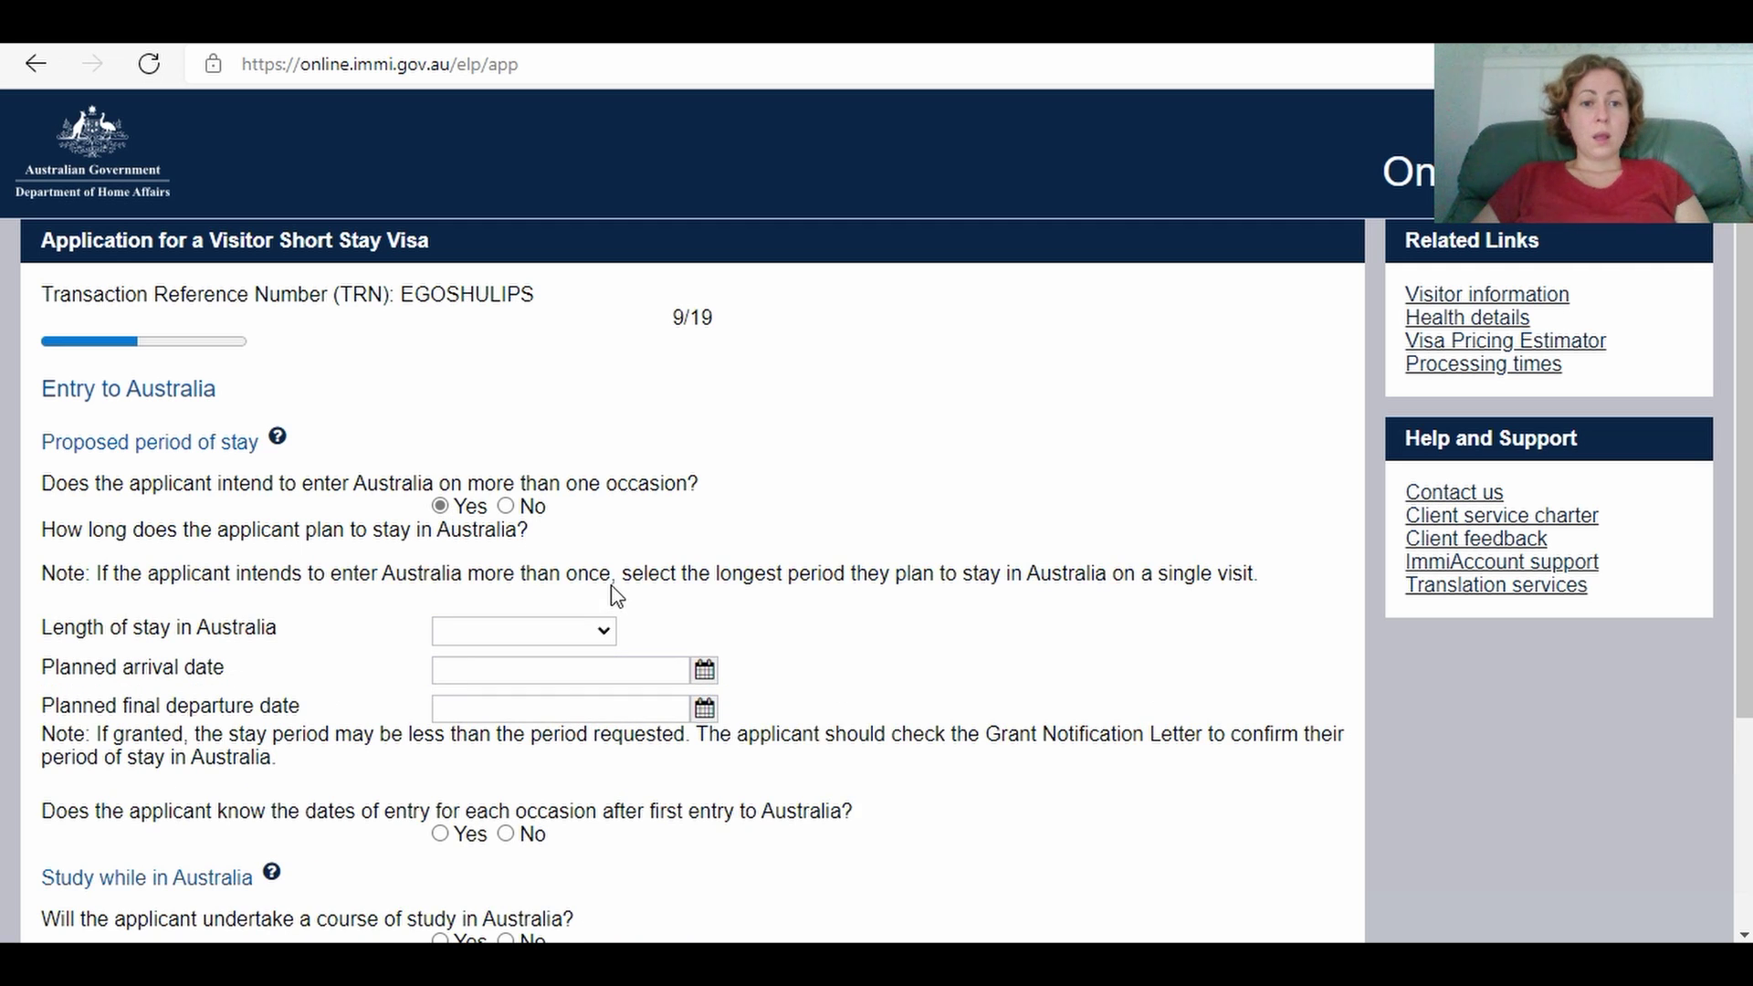
click(609, 638)
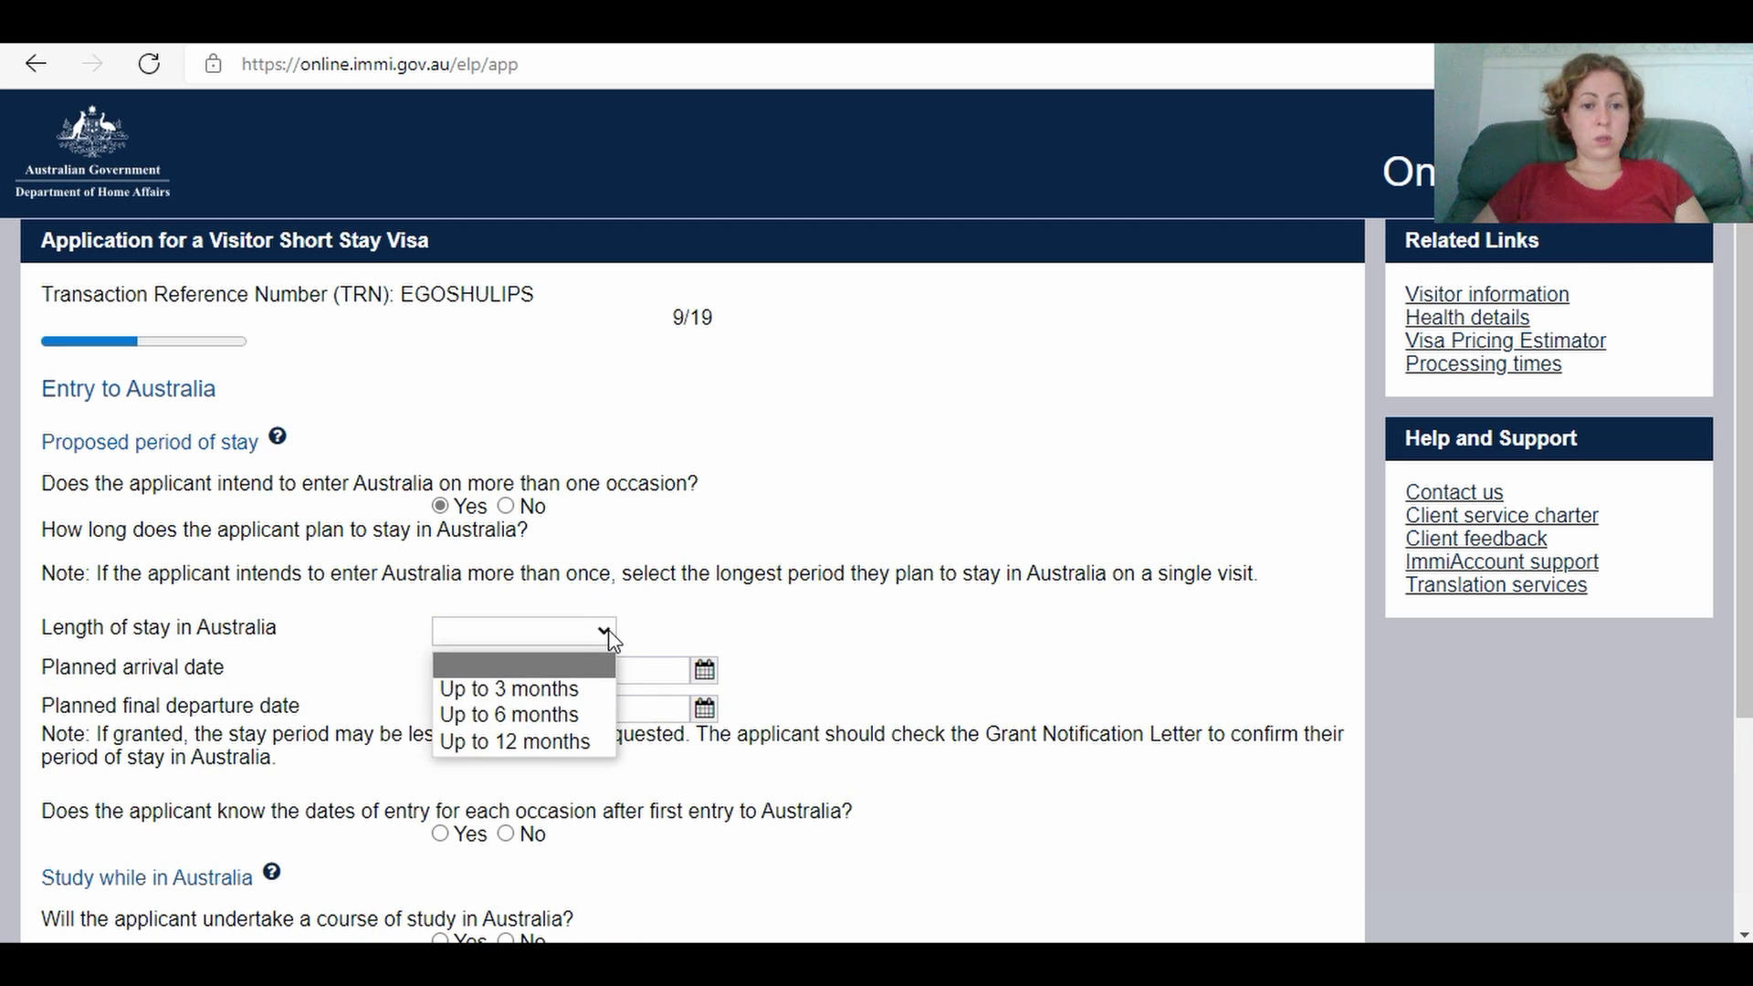
click(581, 687)
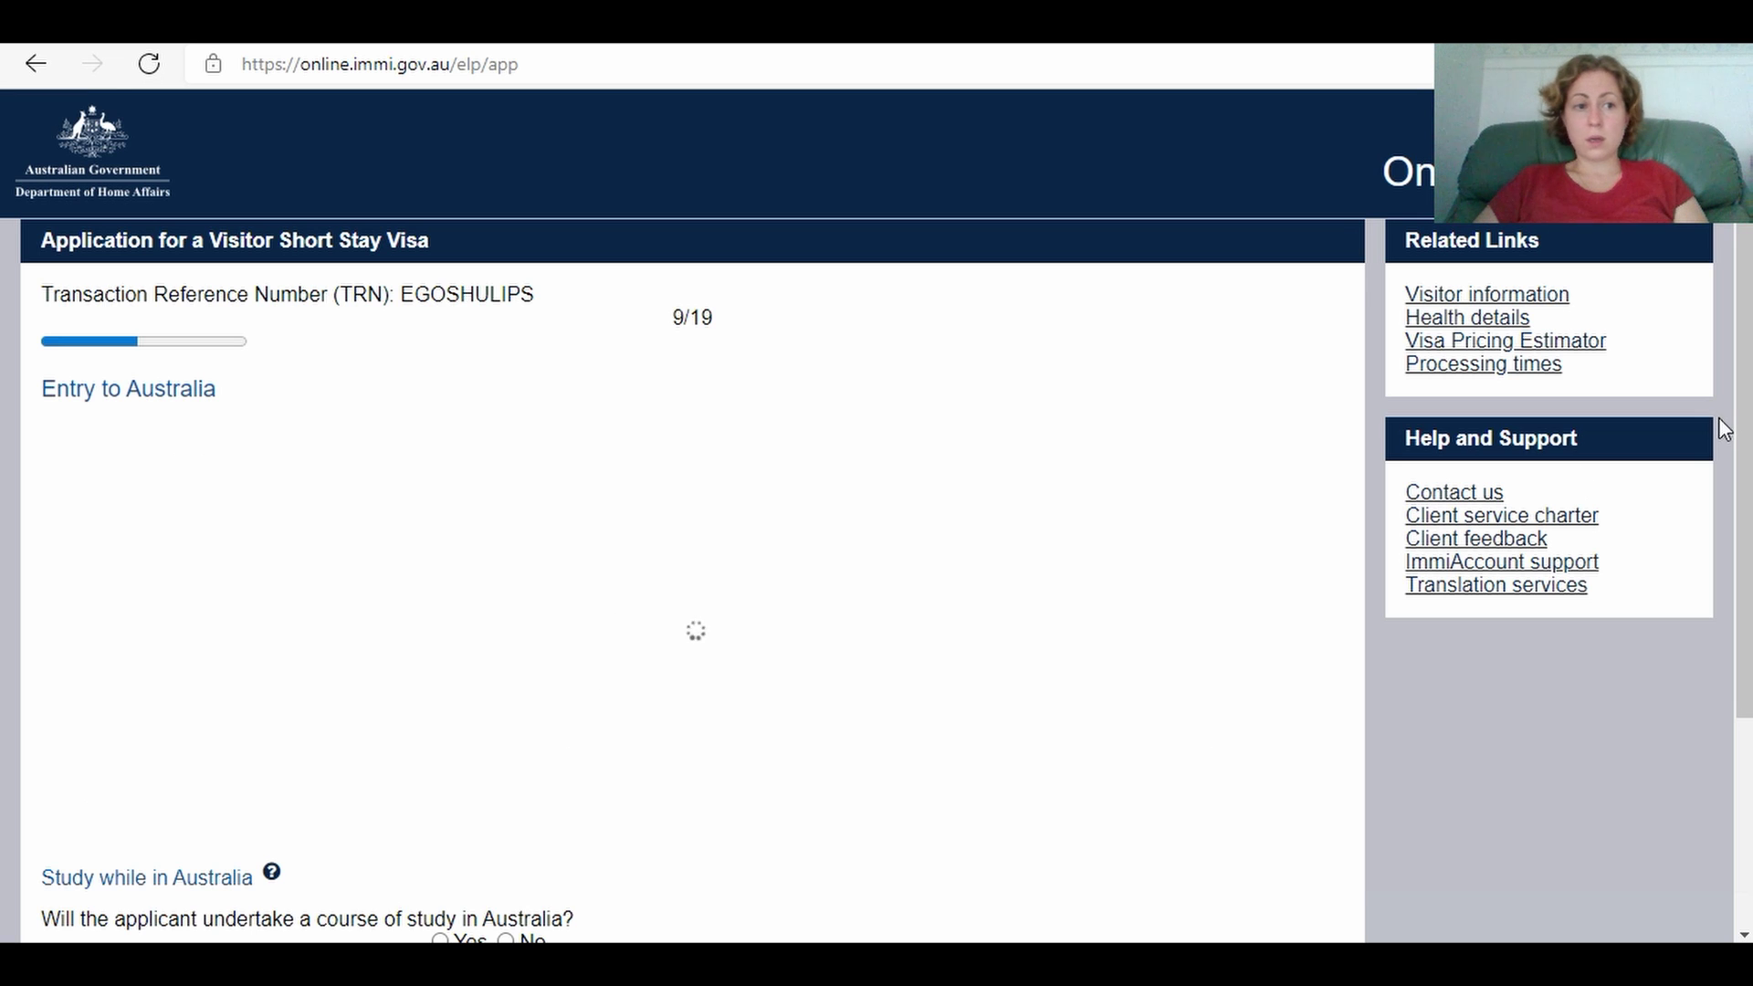
Step: Enter planned arrival 10 March 2022 and final departure 10 May 2022
drag(1743, 429, 1744, 567)
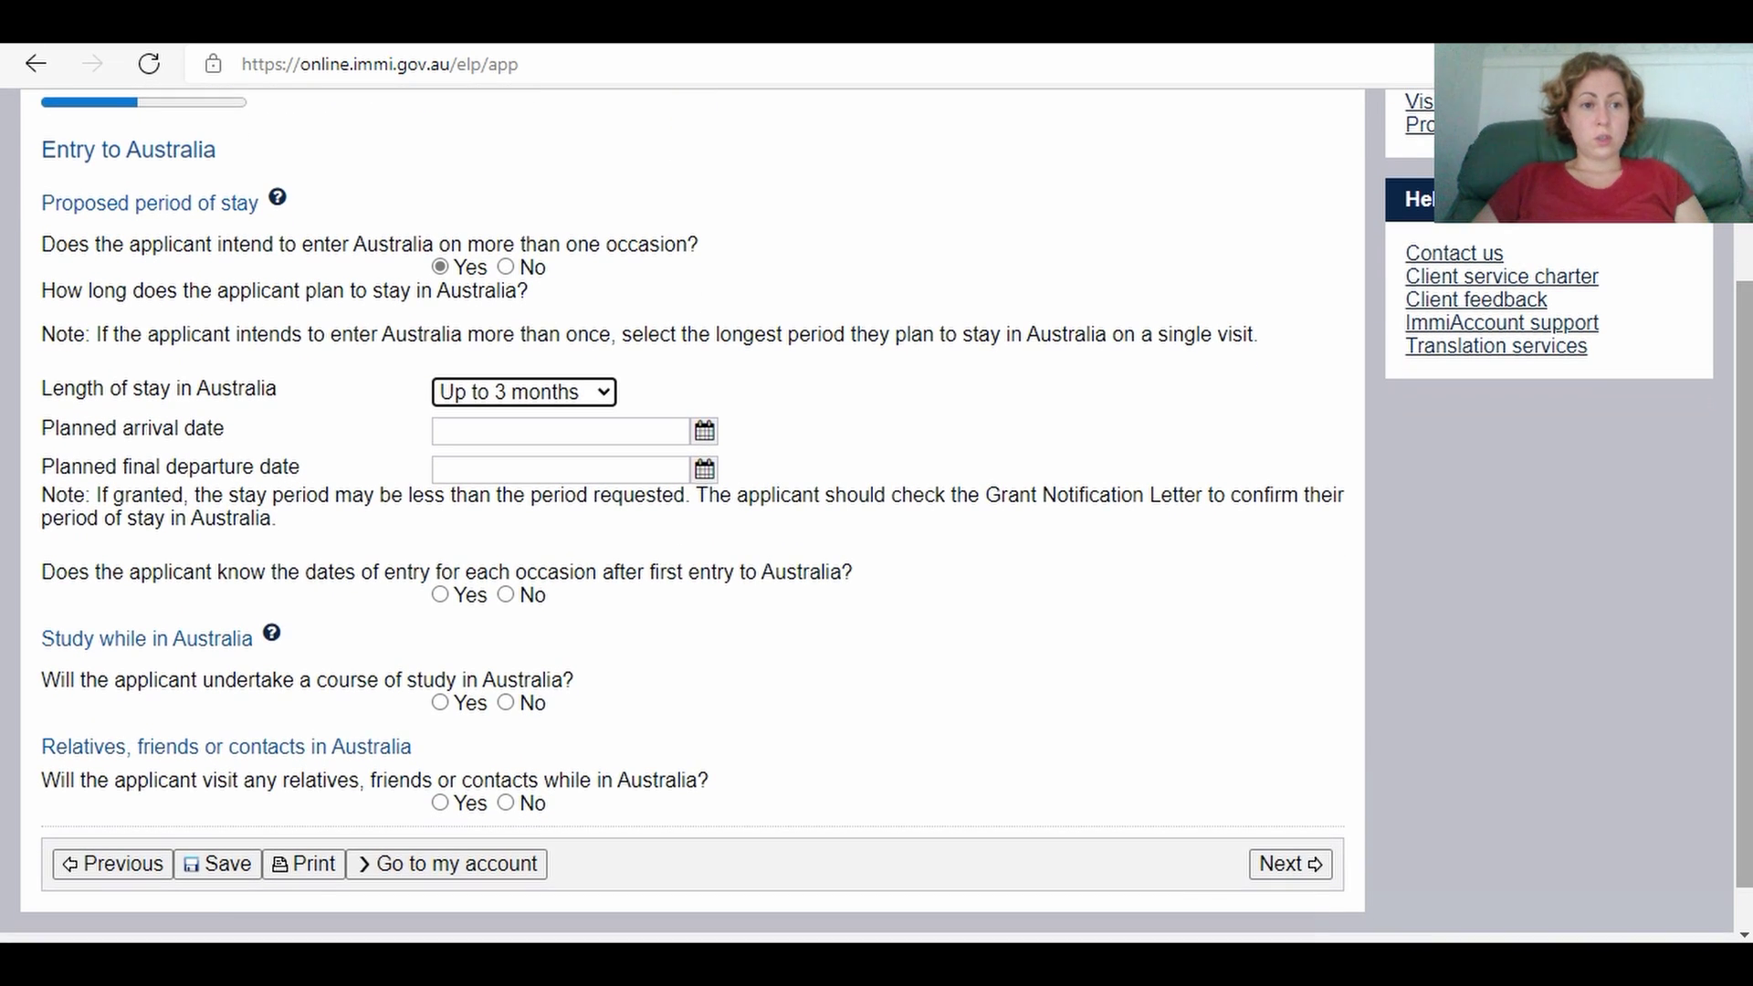
click(531, 438)
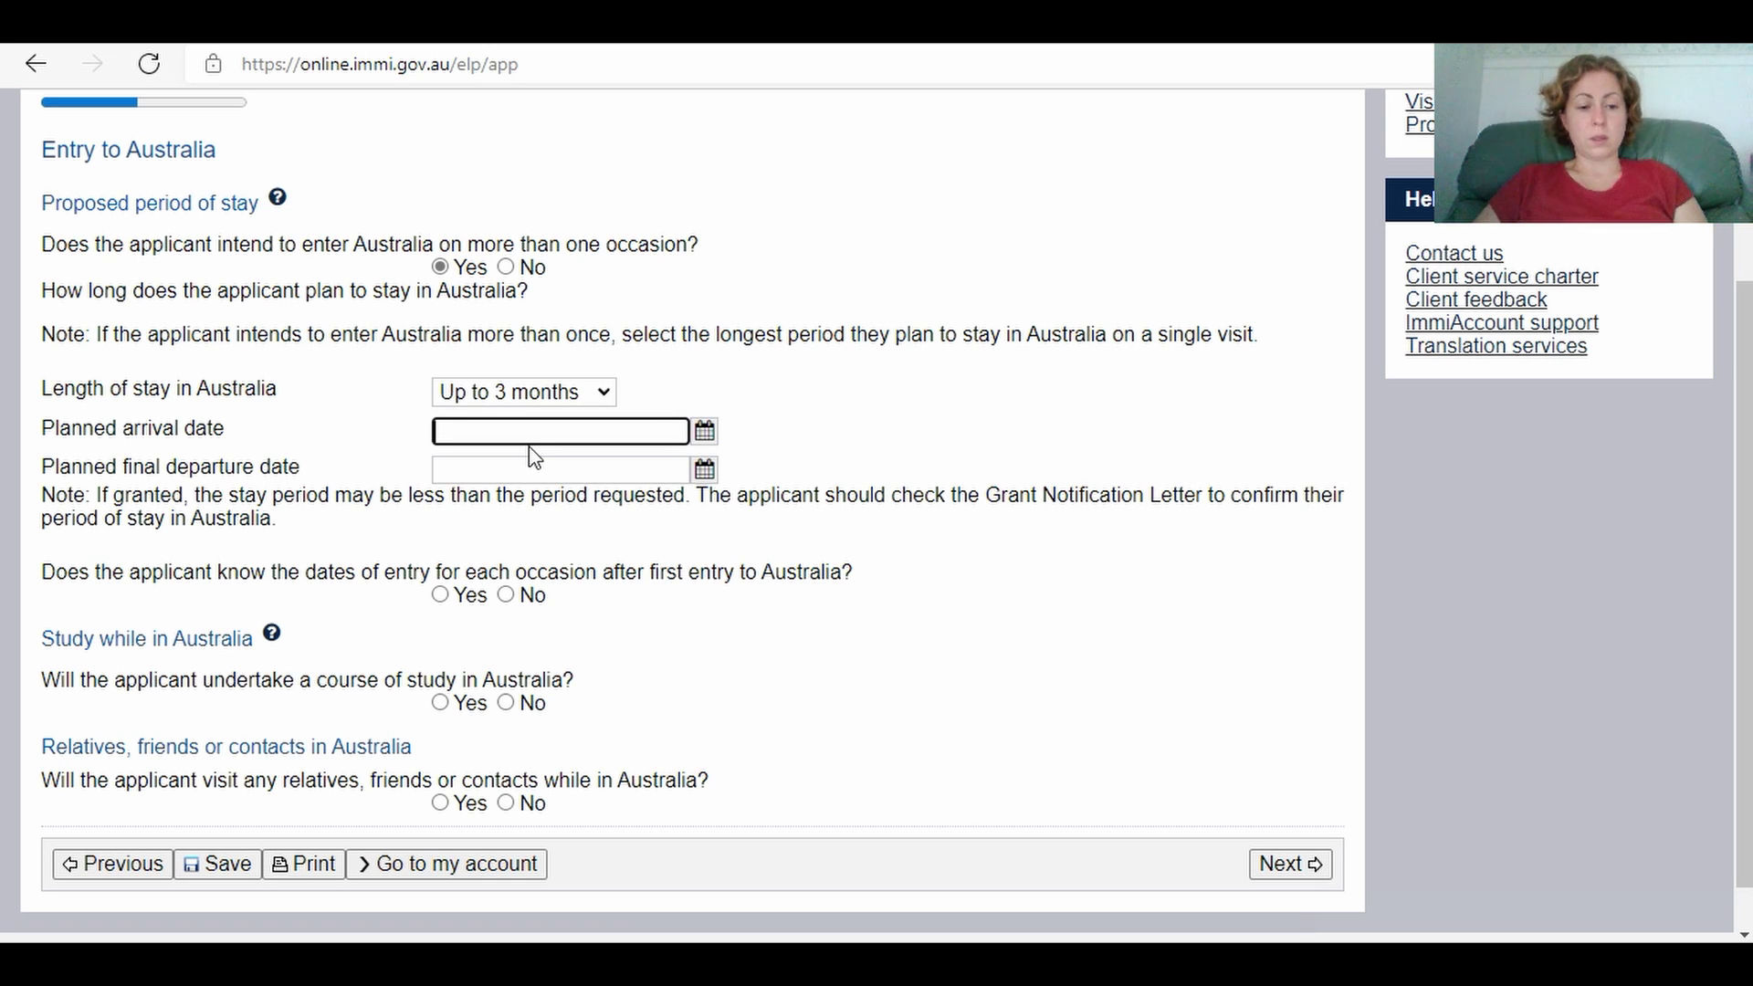
text(10 Ma)
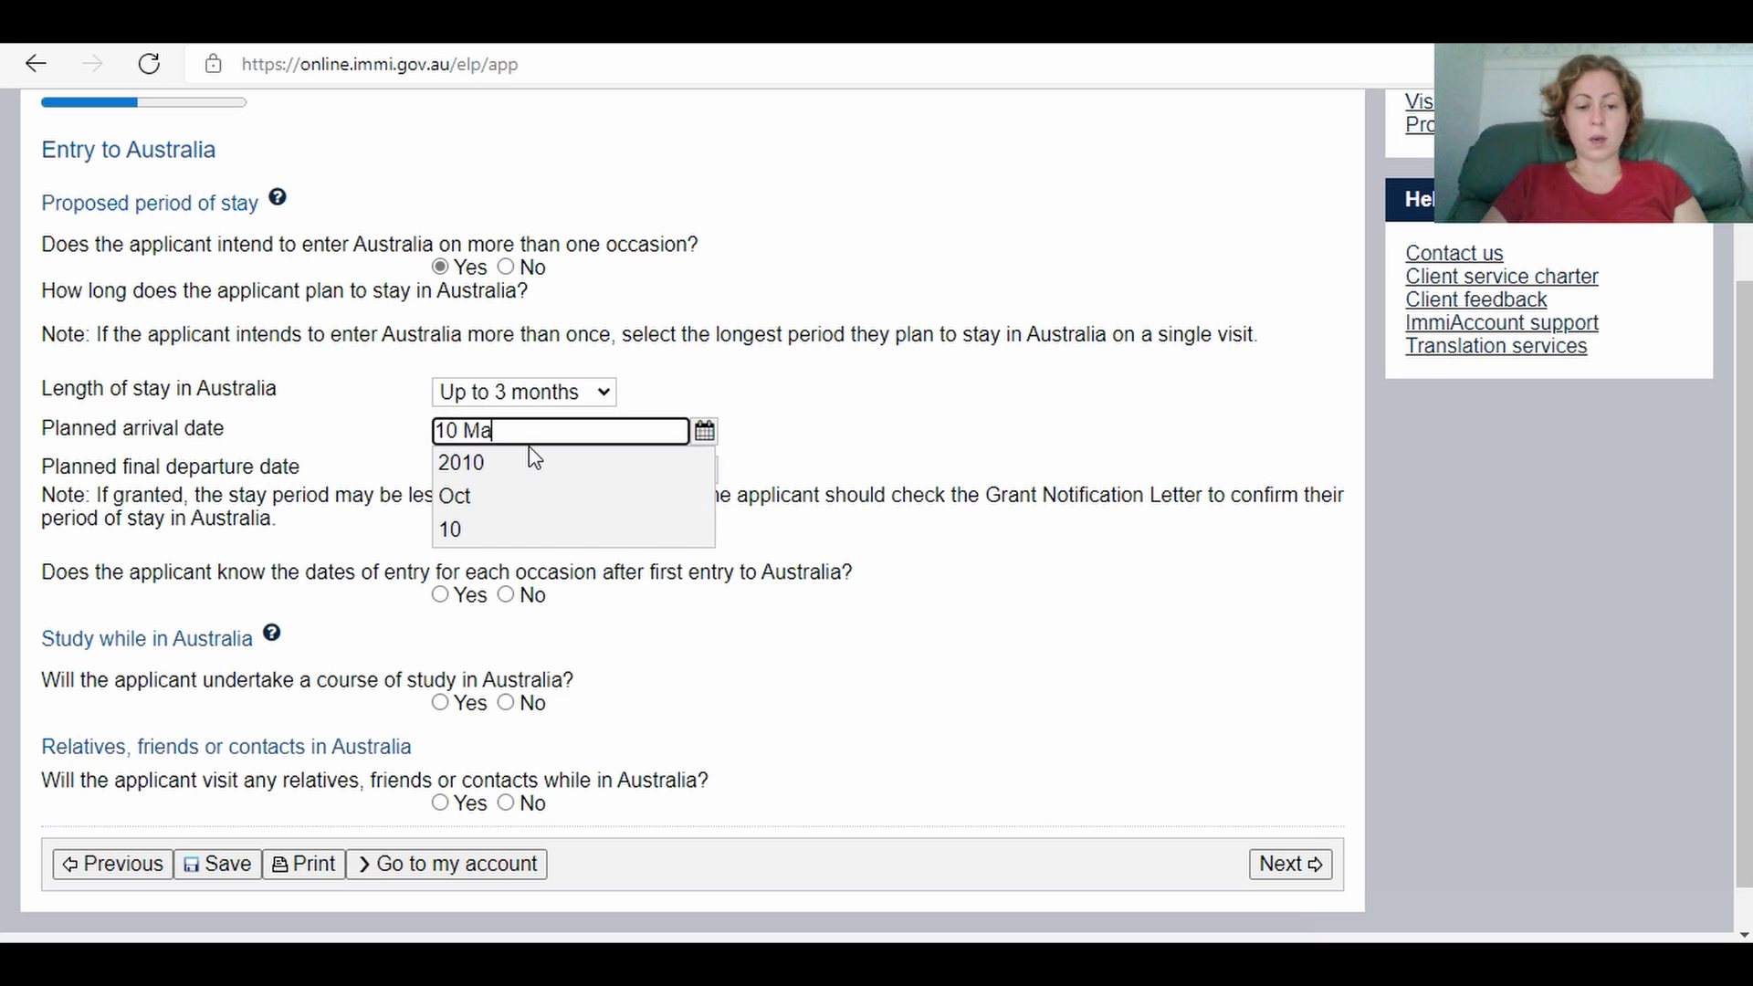
text(rch )
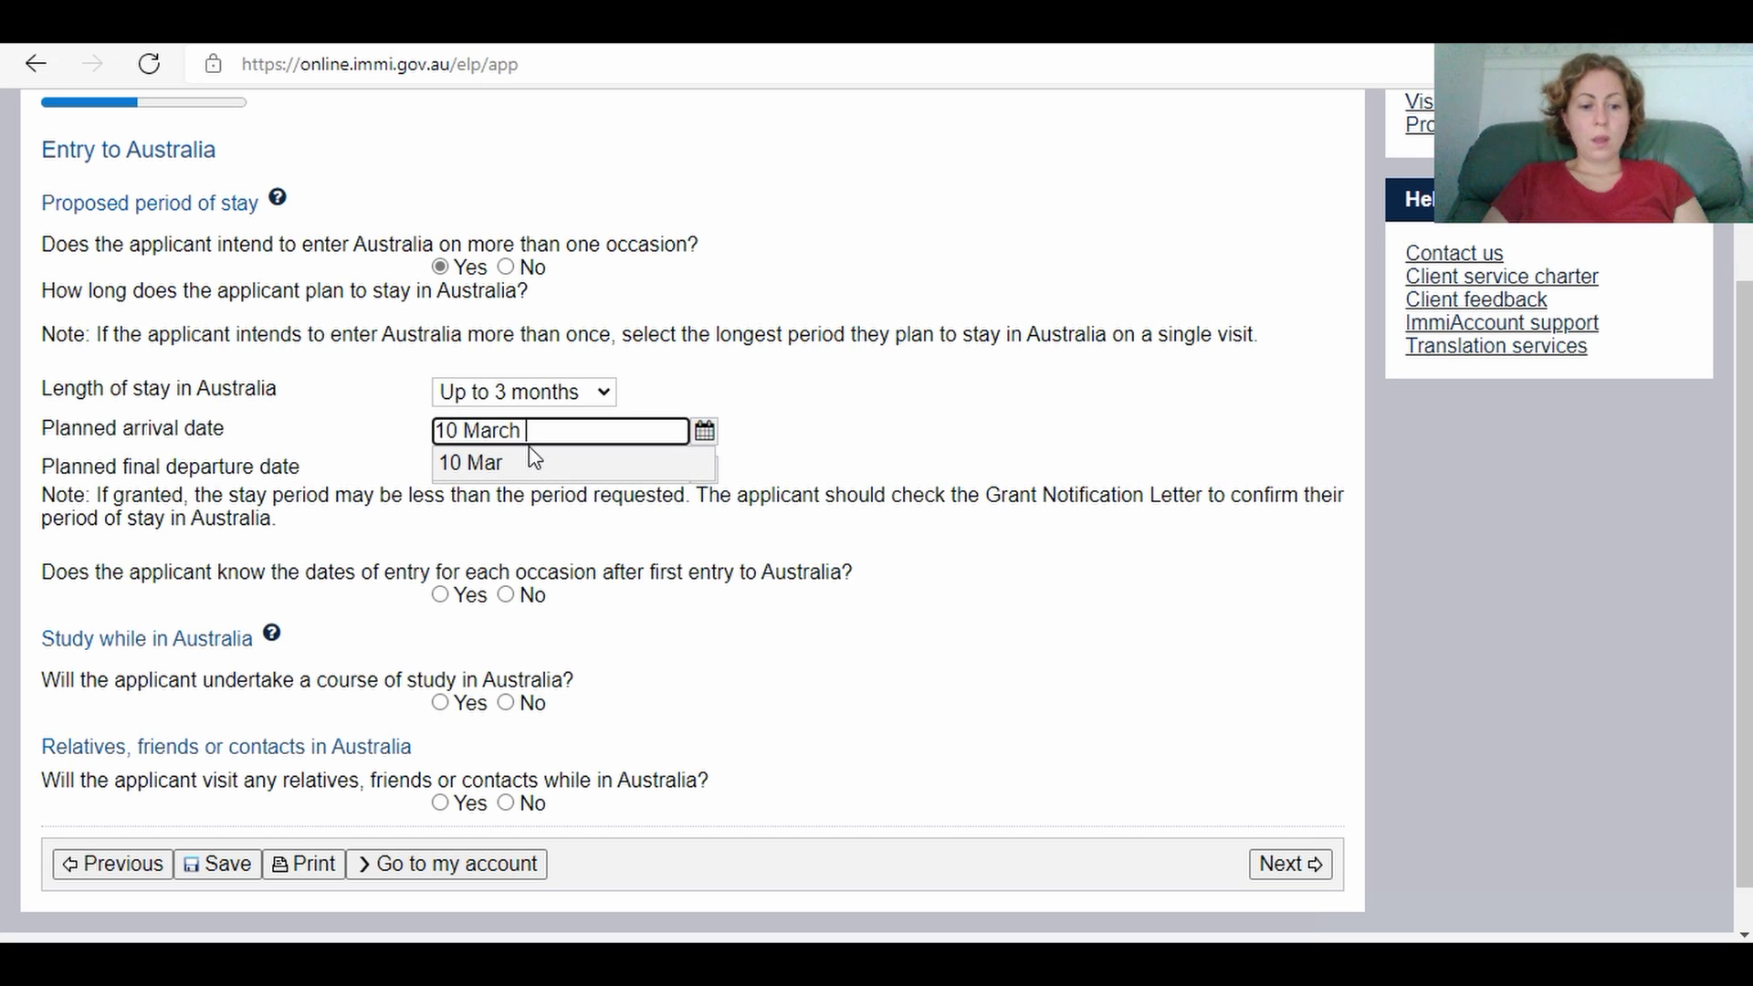
text(2022)
click(529, 462)
click(522, 472)
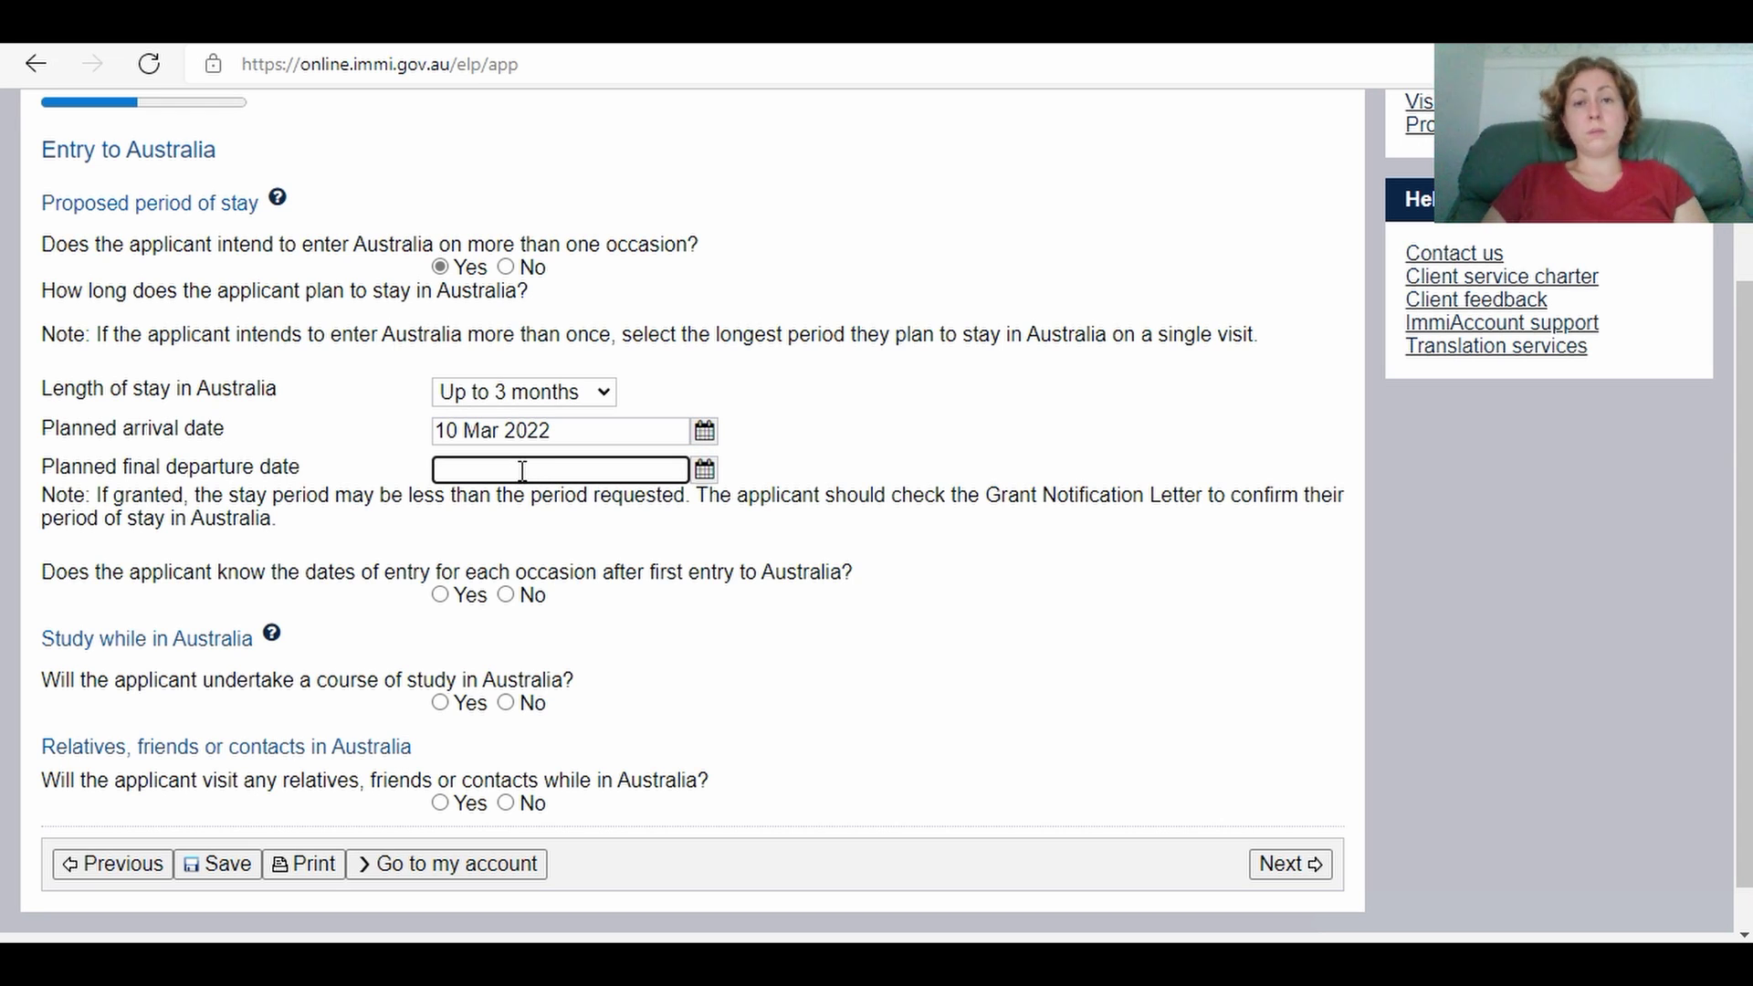
text(10)
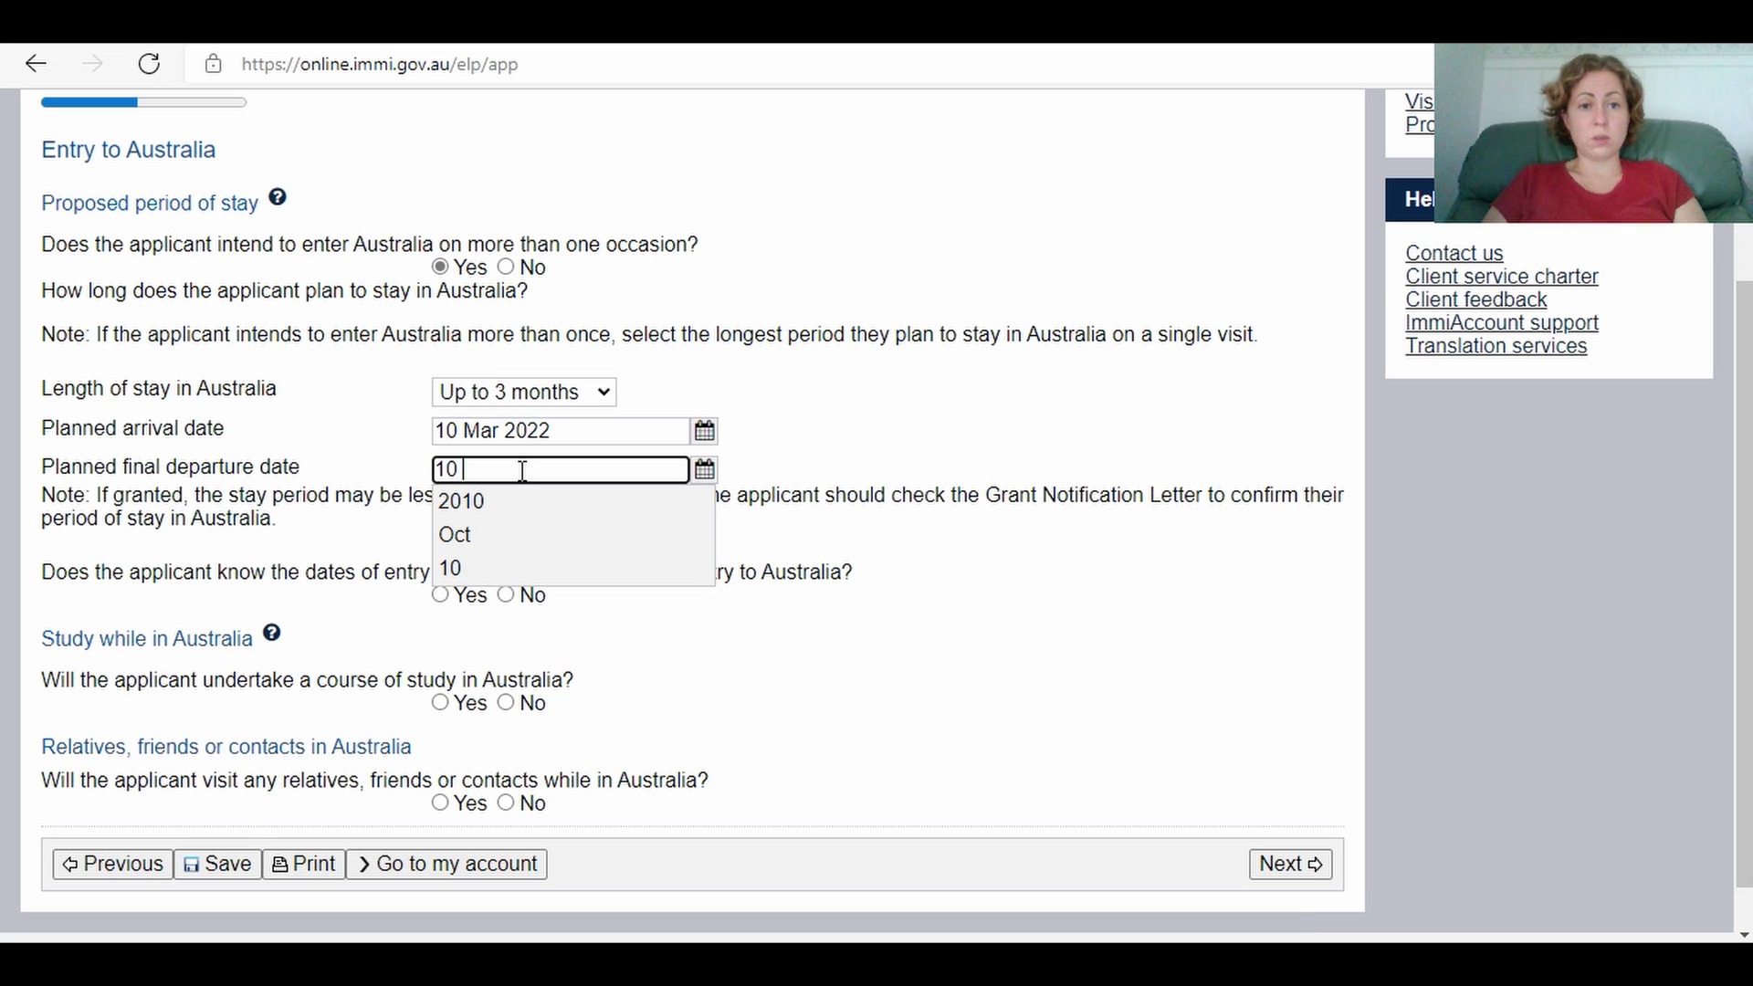
text( May)
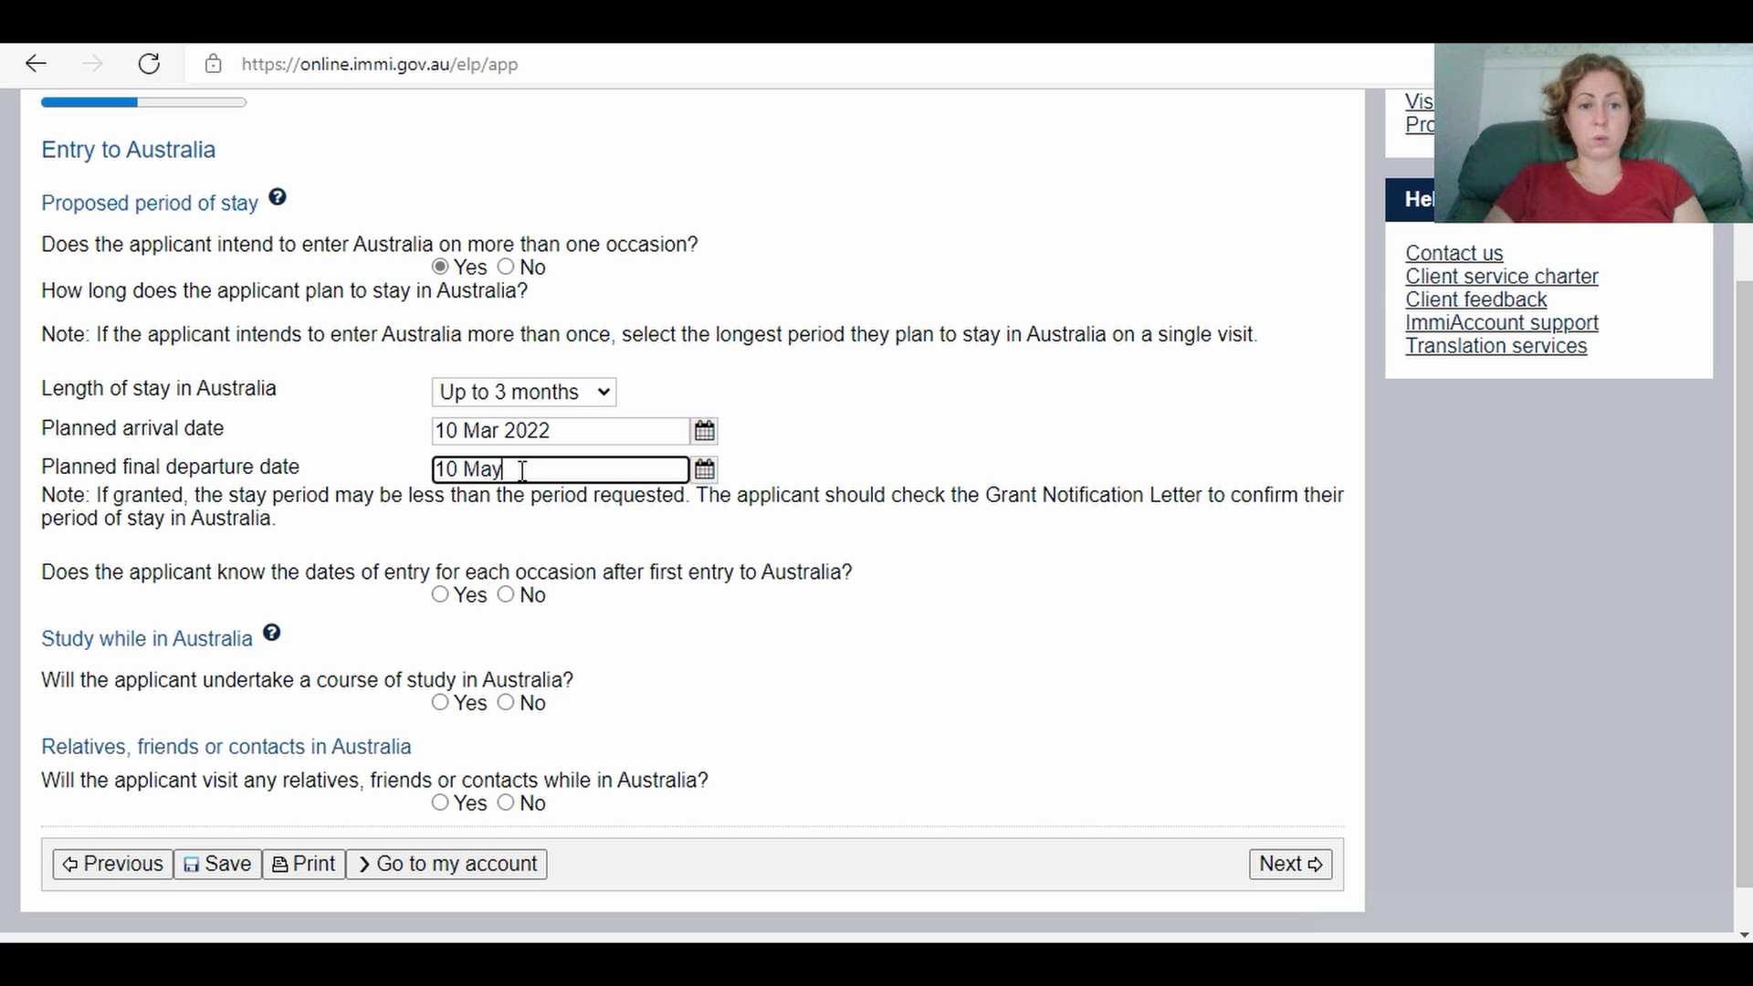
text( 2022)
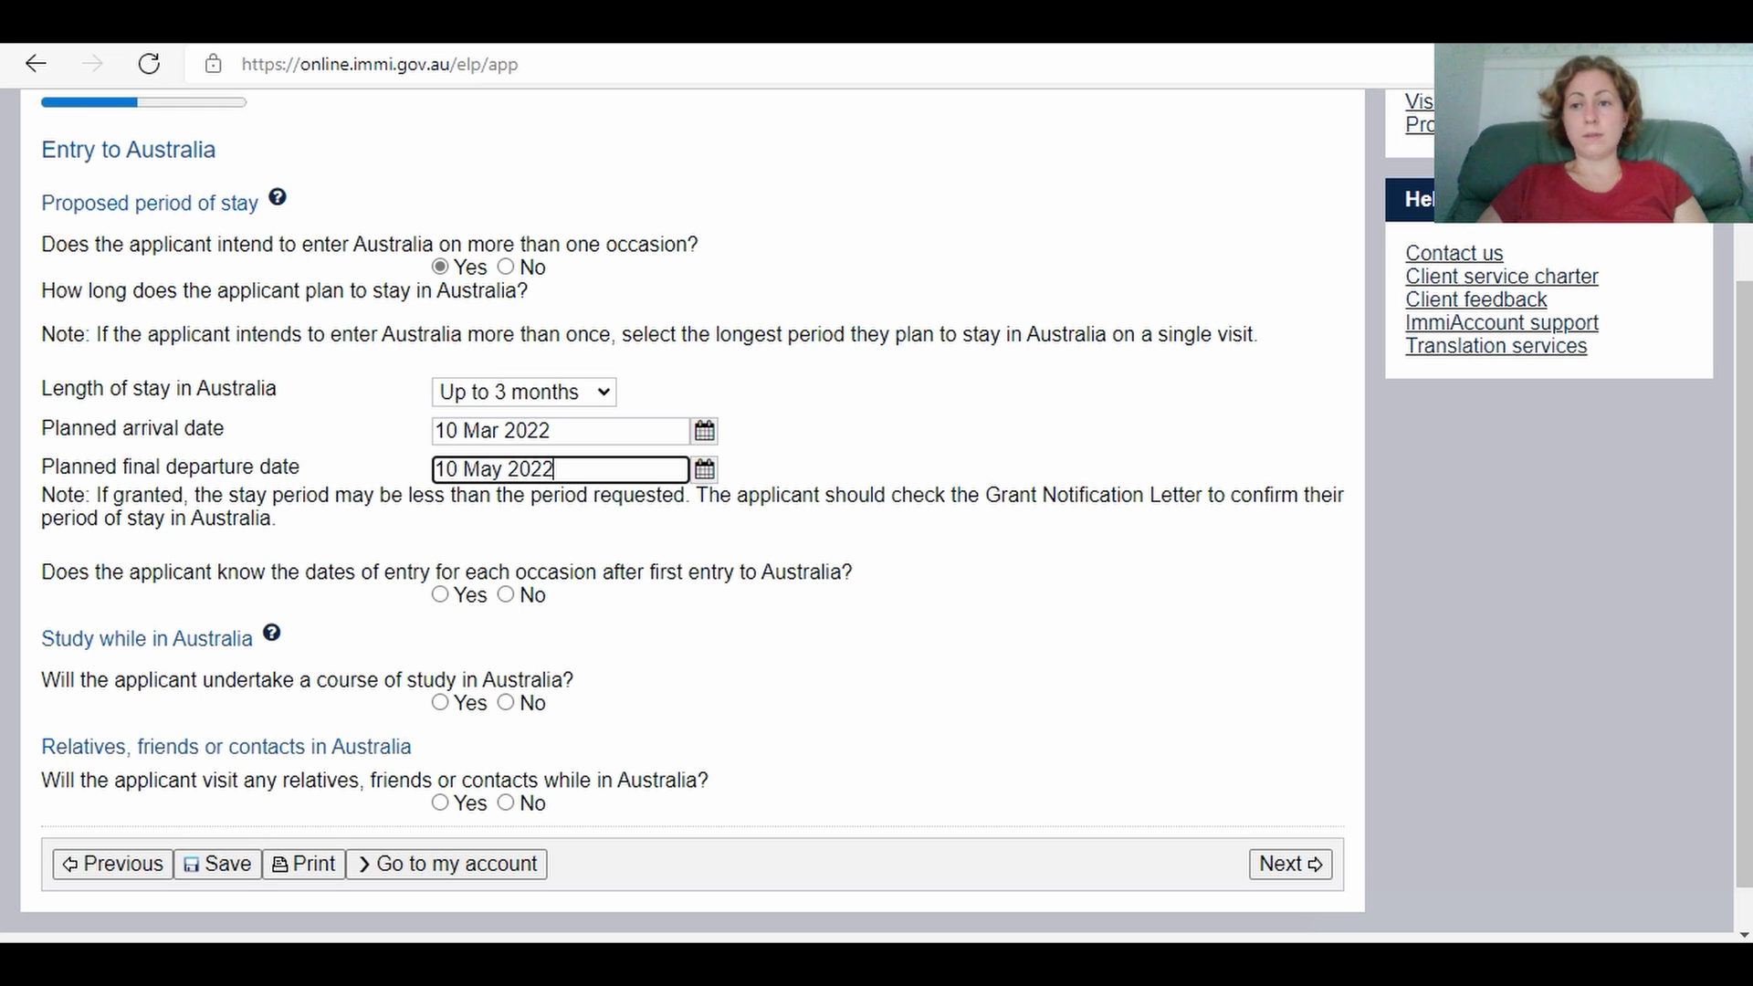
scroll(1745, 520, down, 1)
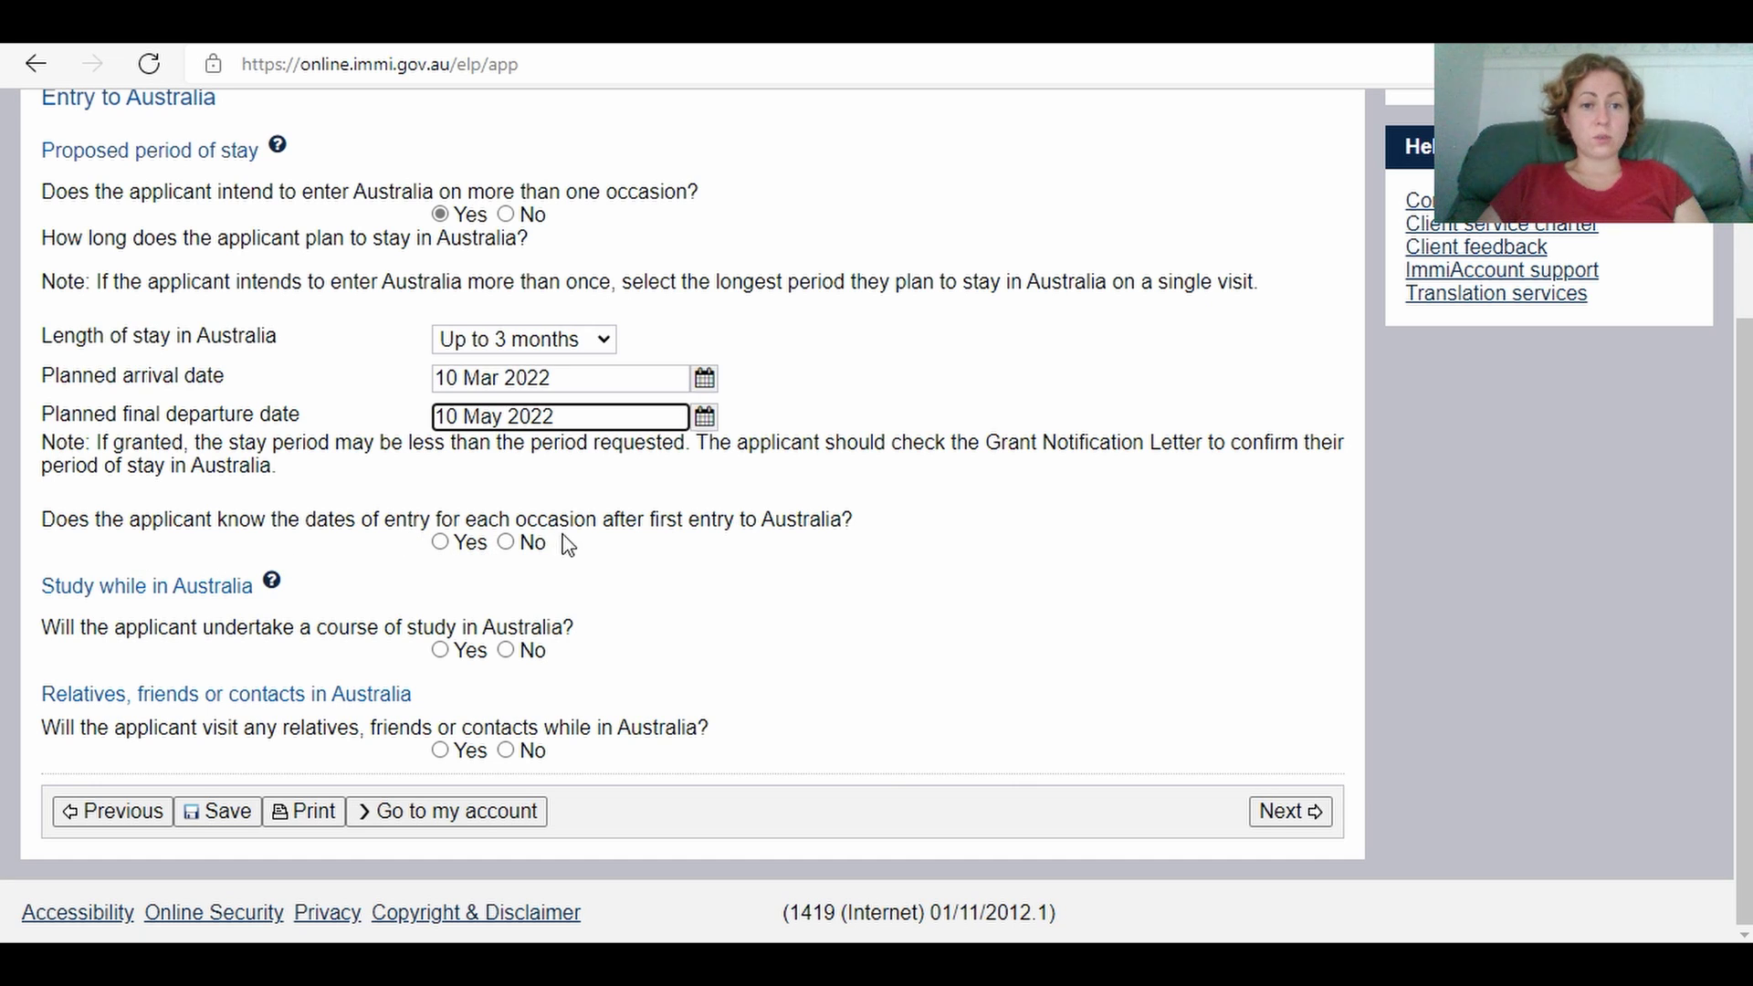
Step: Answer No to known entry dates with reason 'Flexible', and No to studying in Australia
click(512, 541)
click(509, 543)
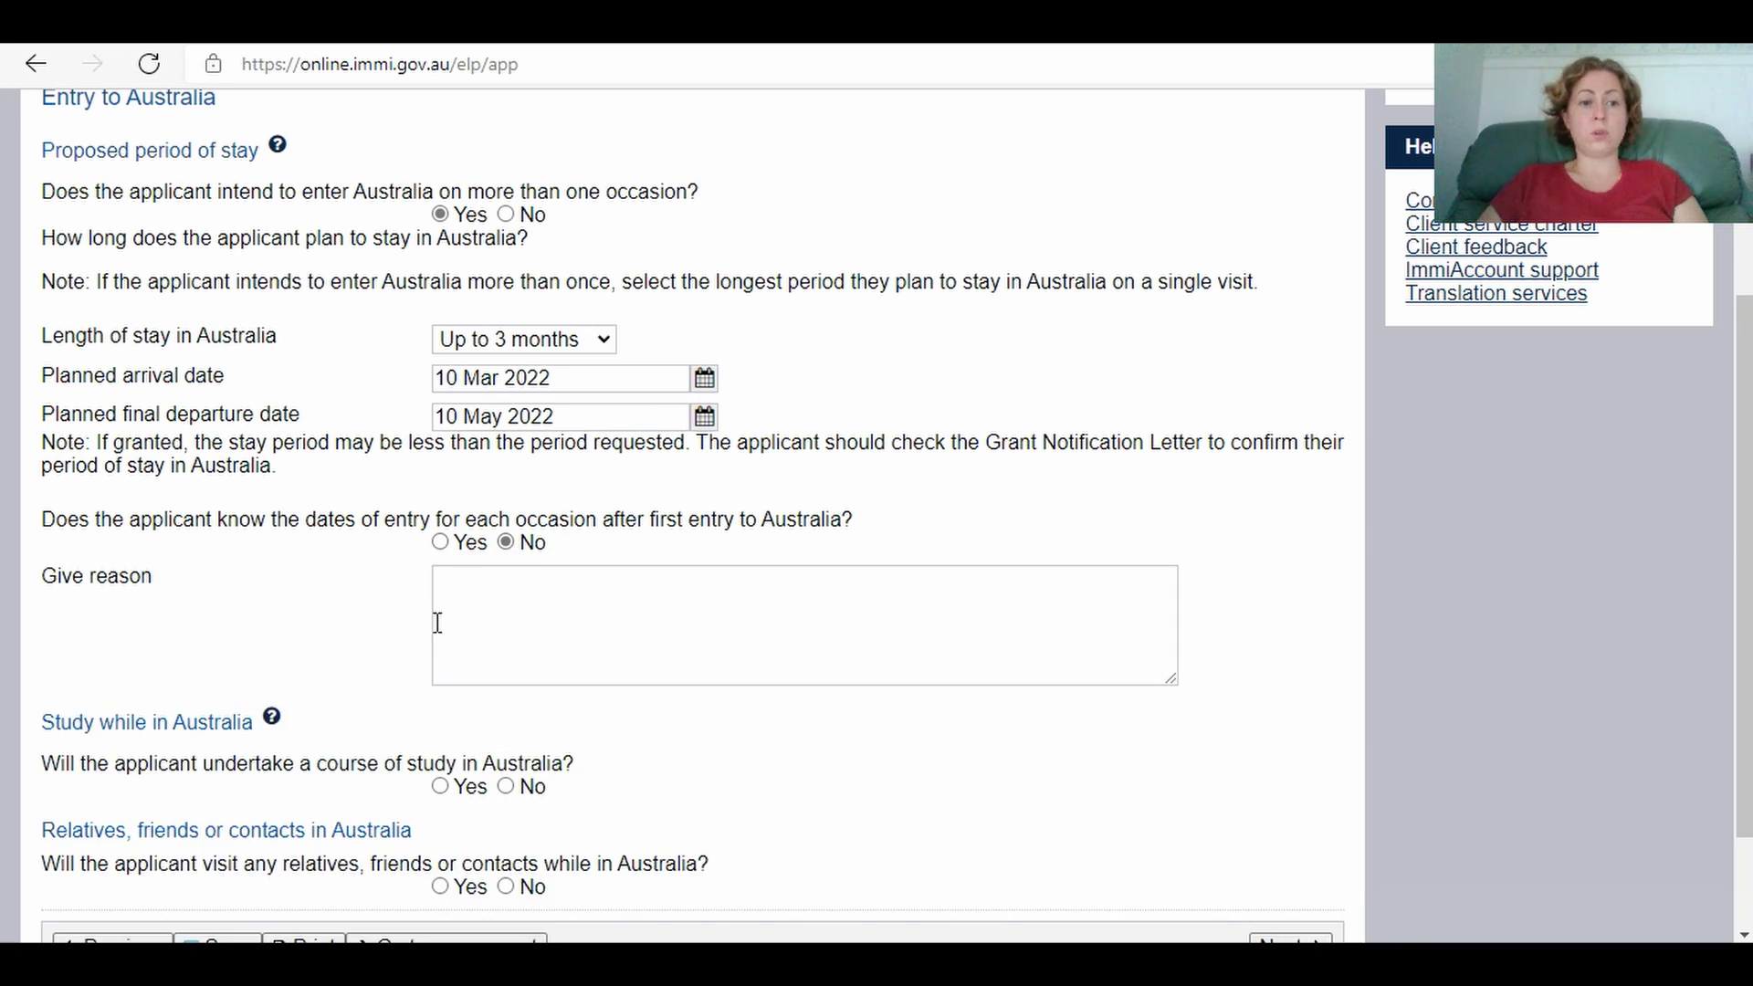
click(491, 587)
text(Flexible)
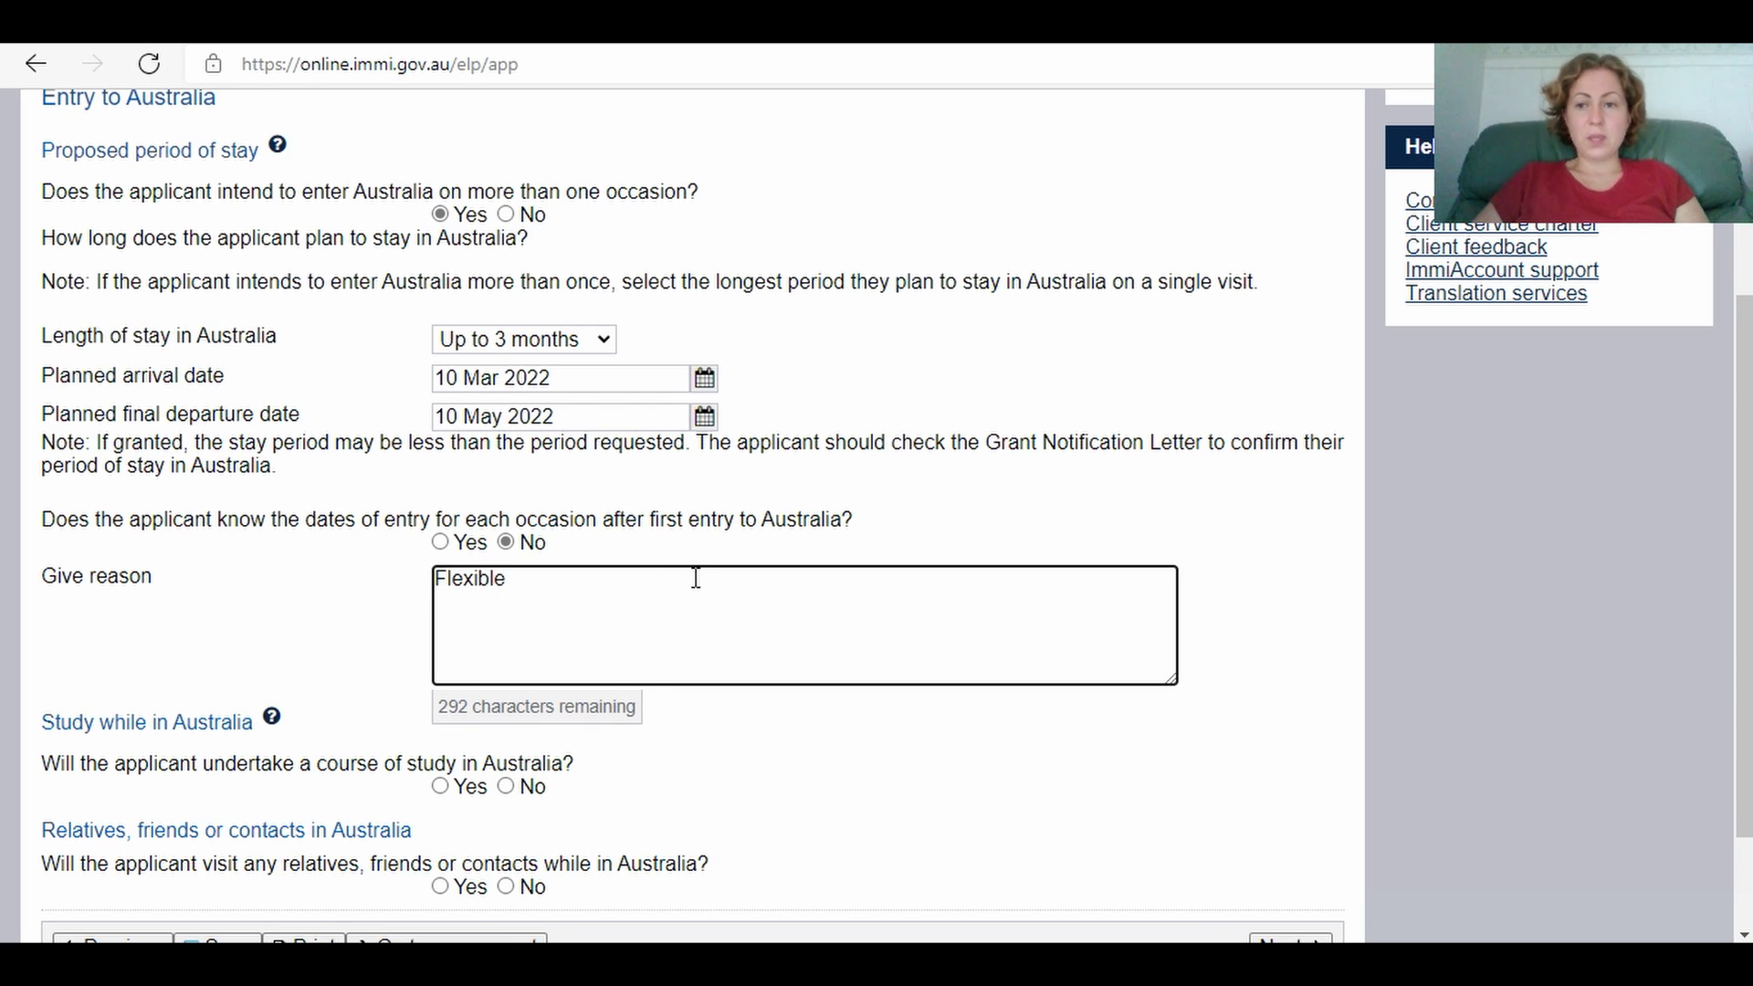
scroll(1743, 566, down, 2)
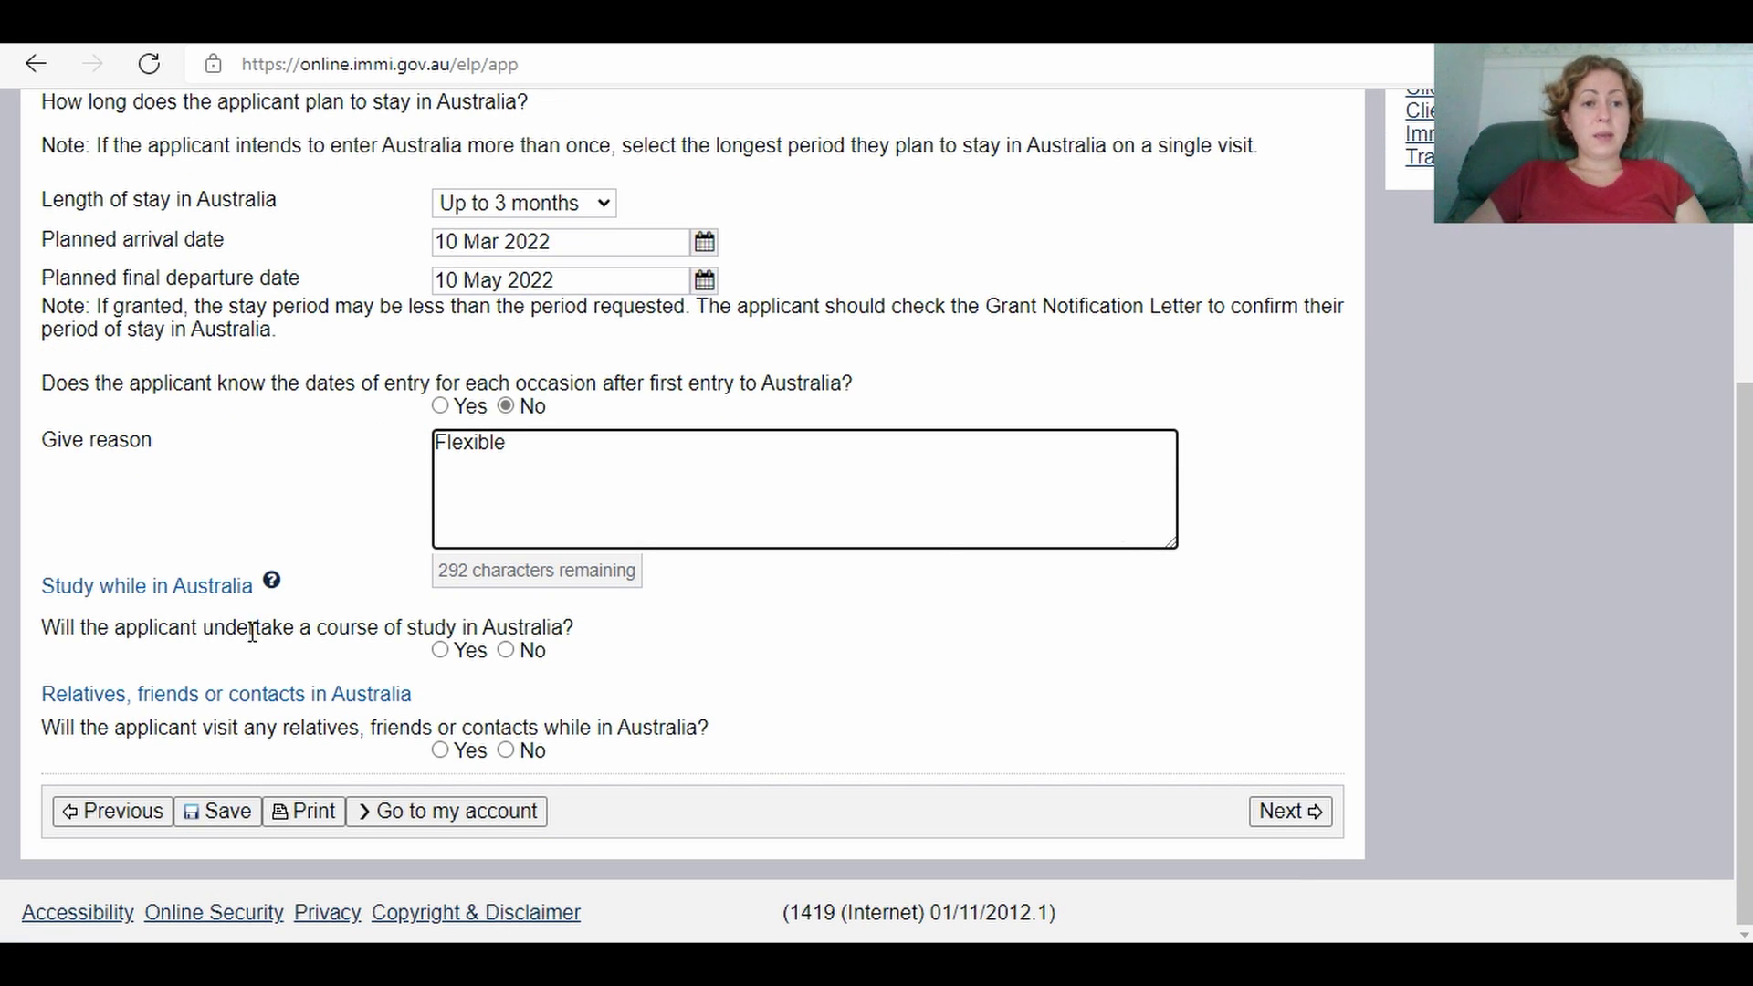
click(507, 650)
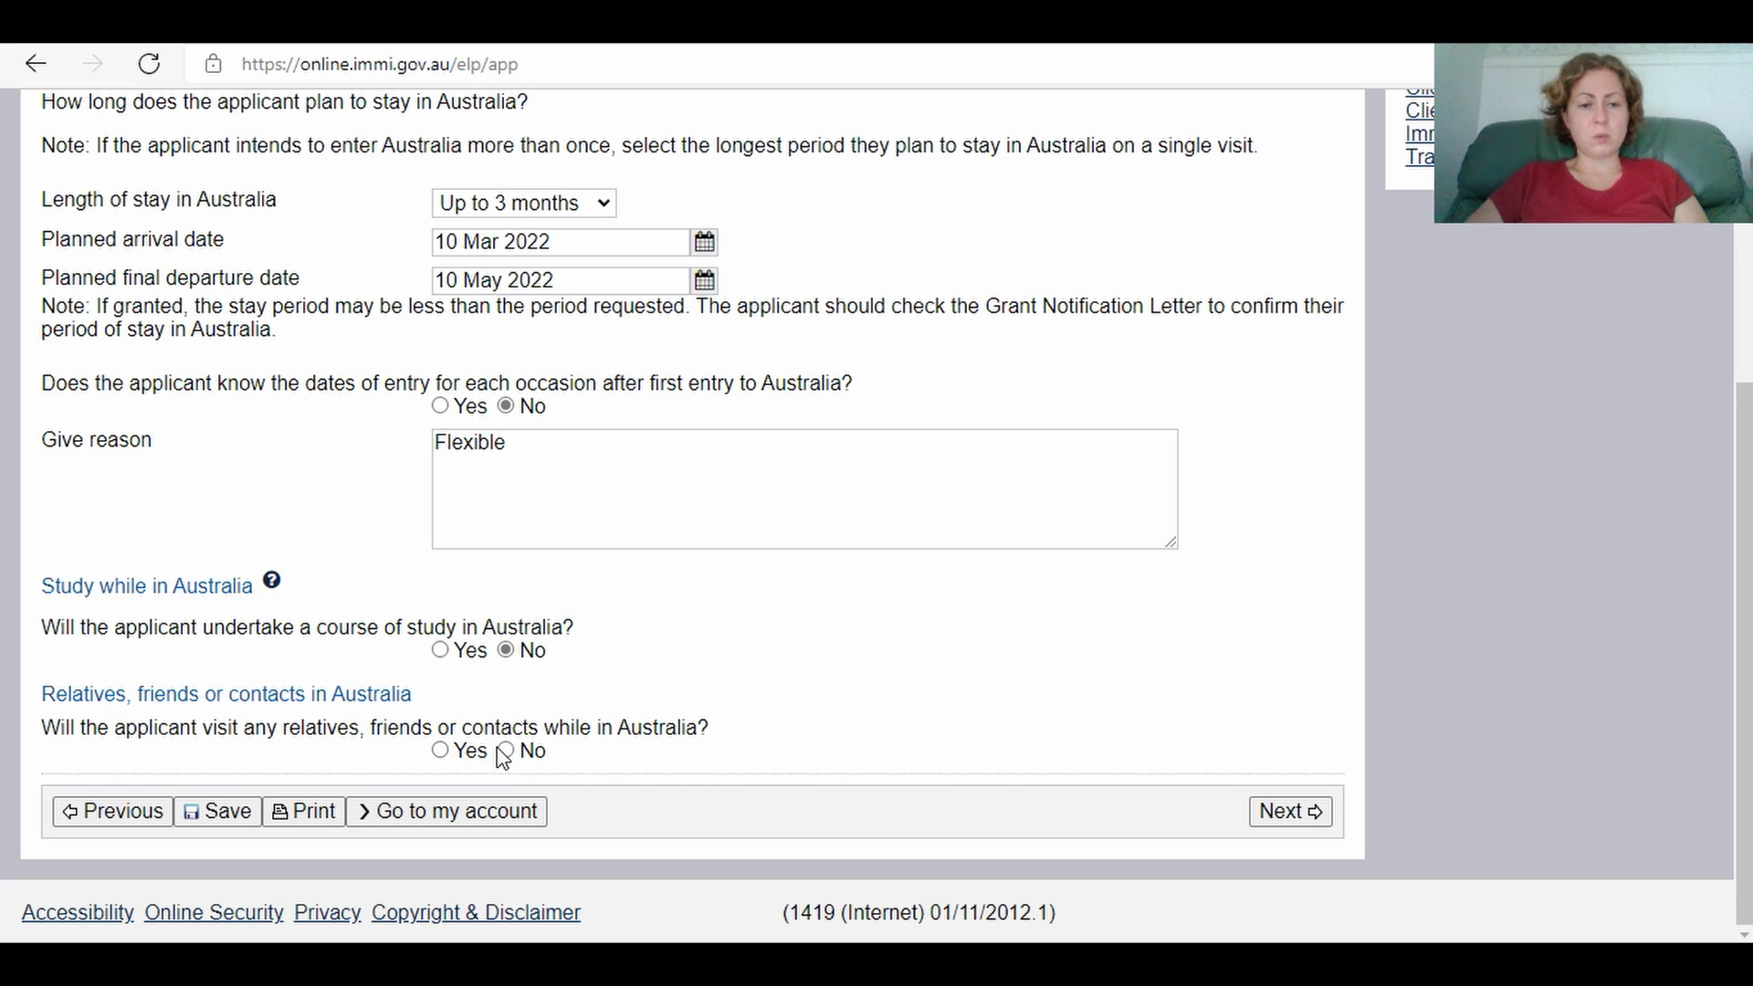
Step: Answer No to visiting relatives or contacts and advance to the employment page
click(1290, 815)
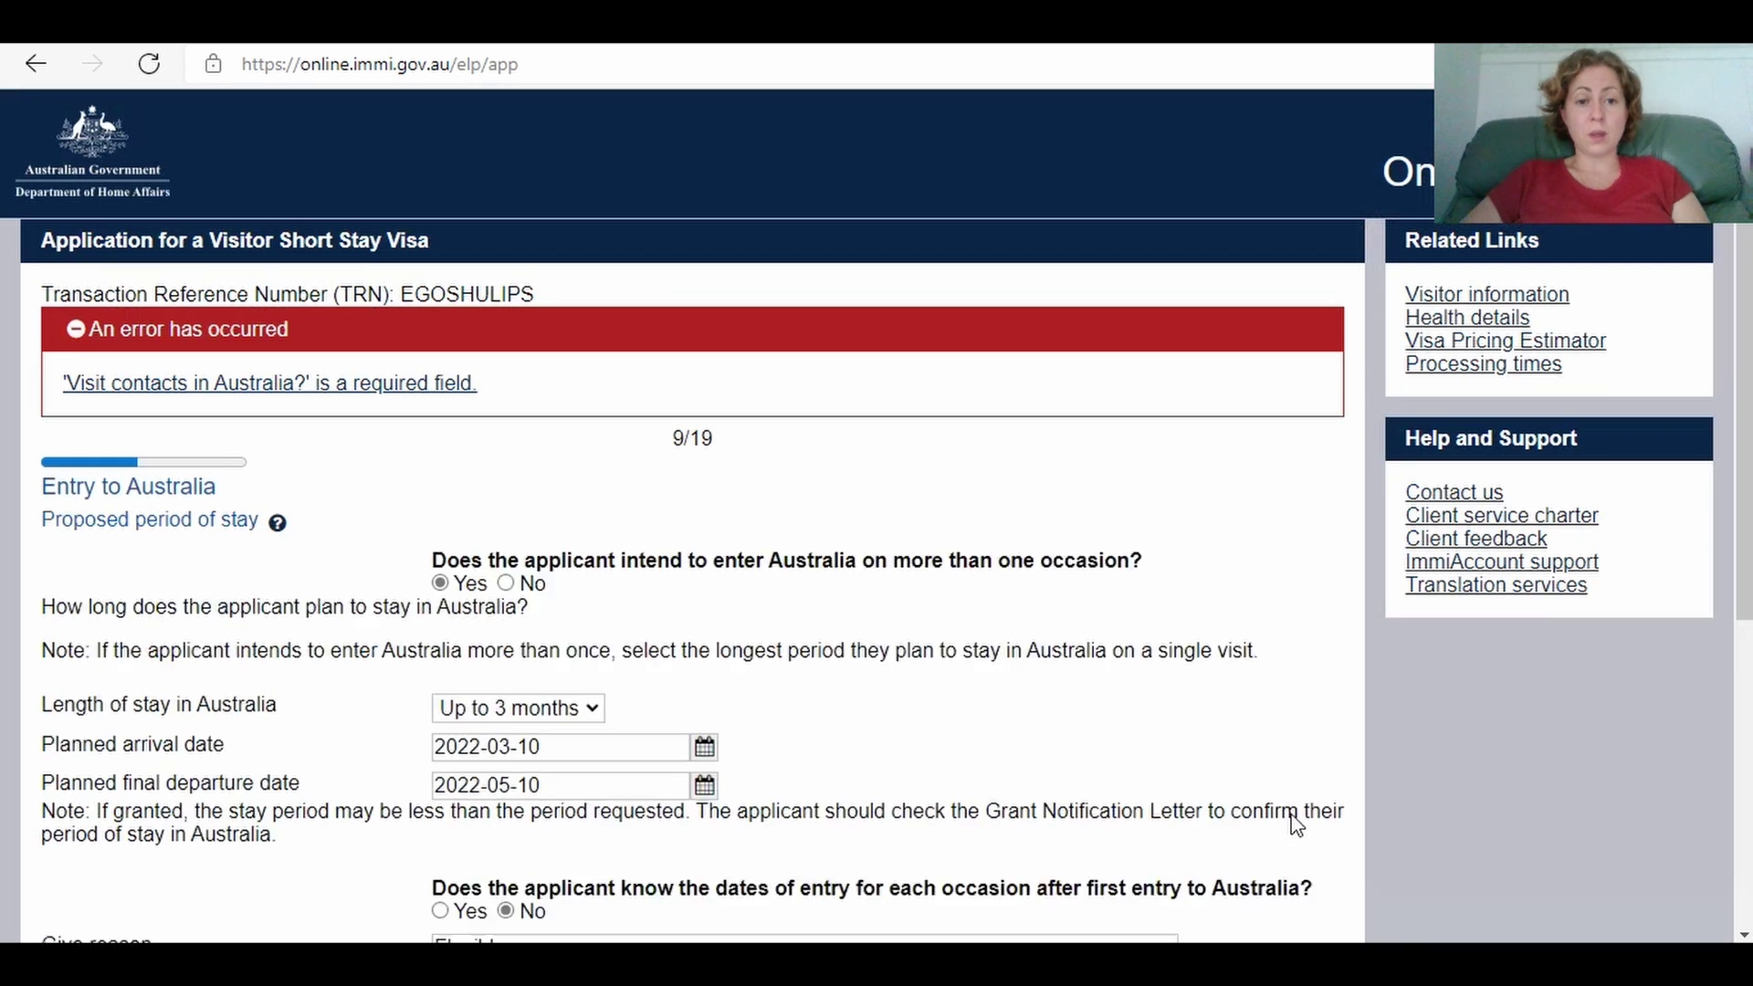
scroll(744, 853, down, 5)
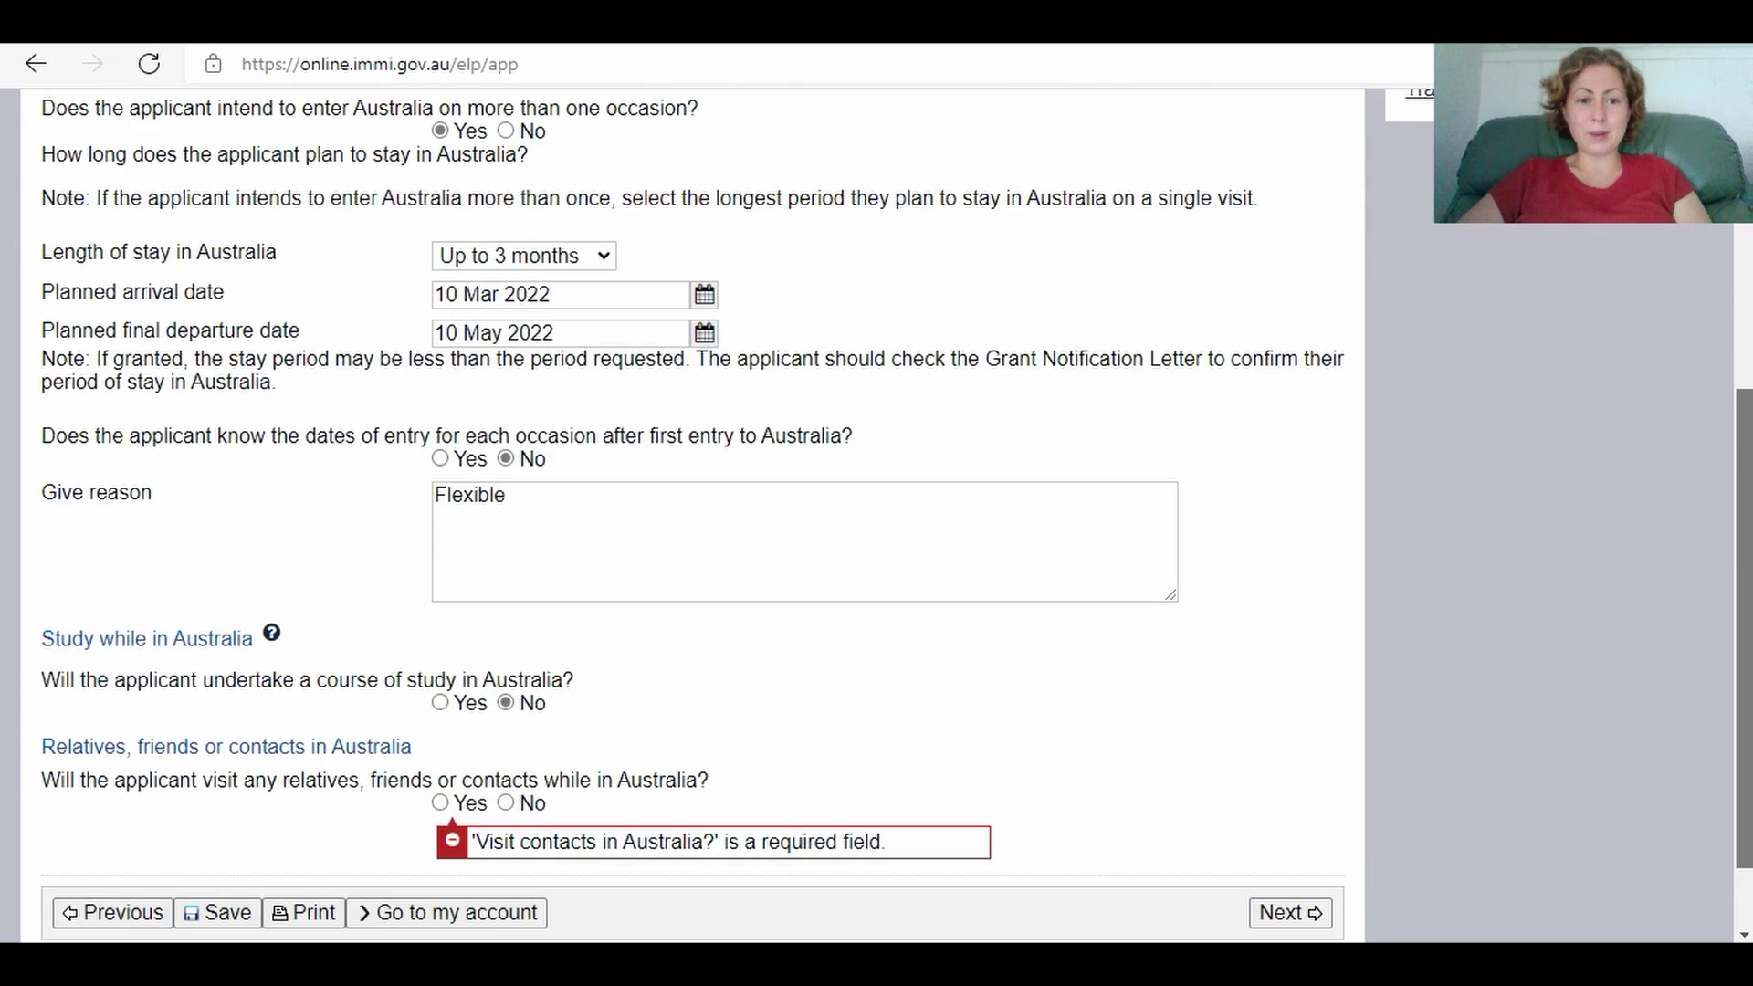
click(507, 701)
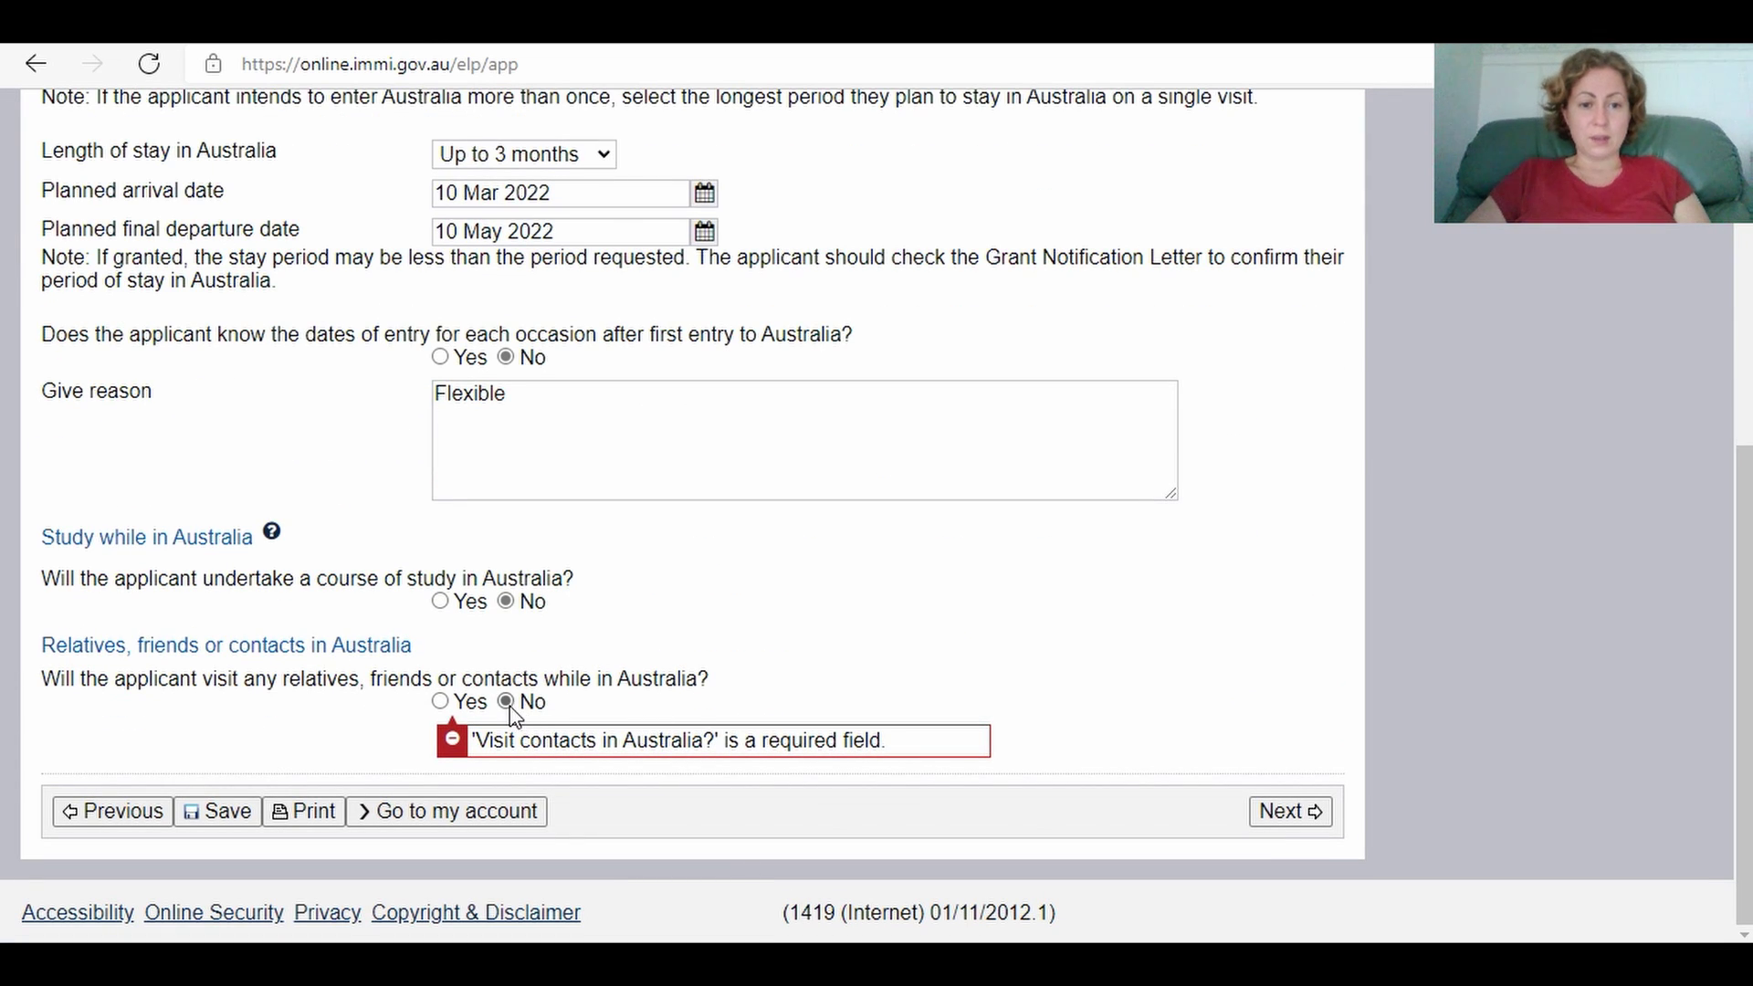
click(1312, 819)
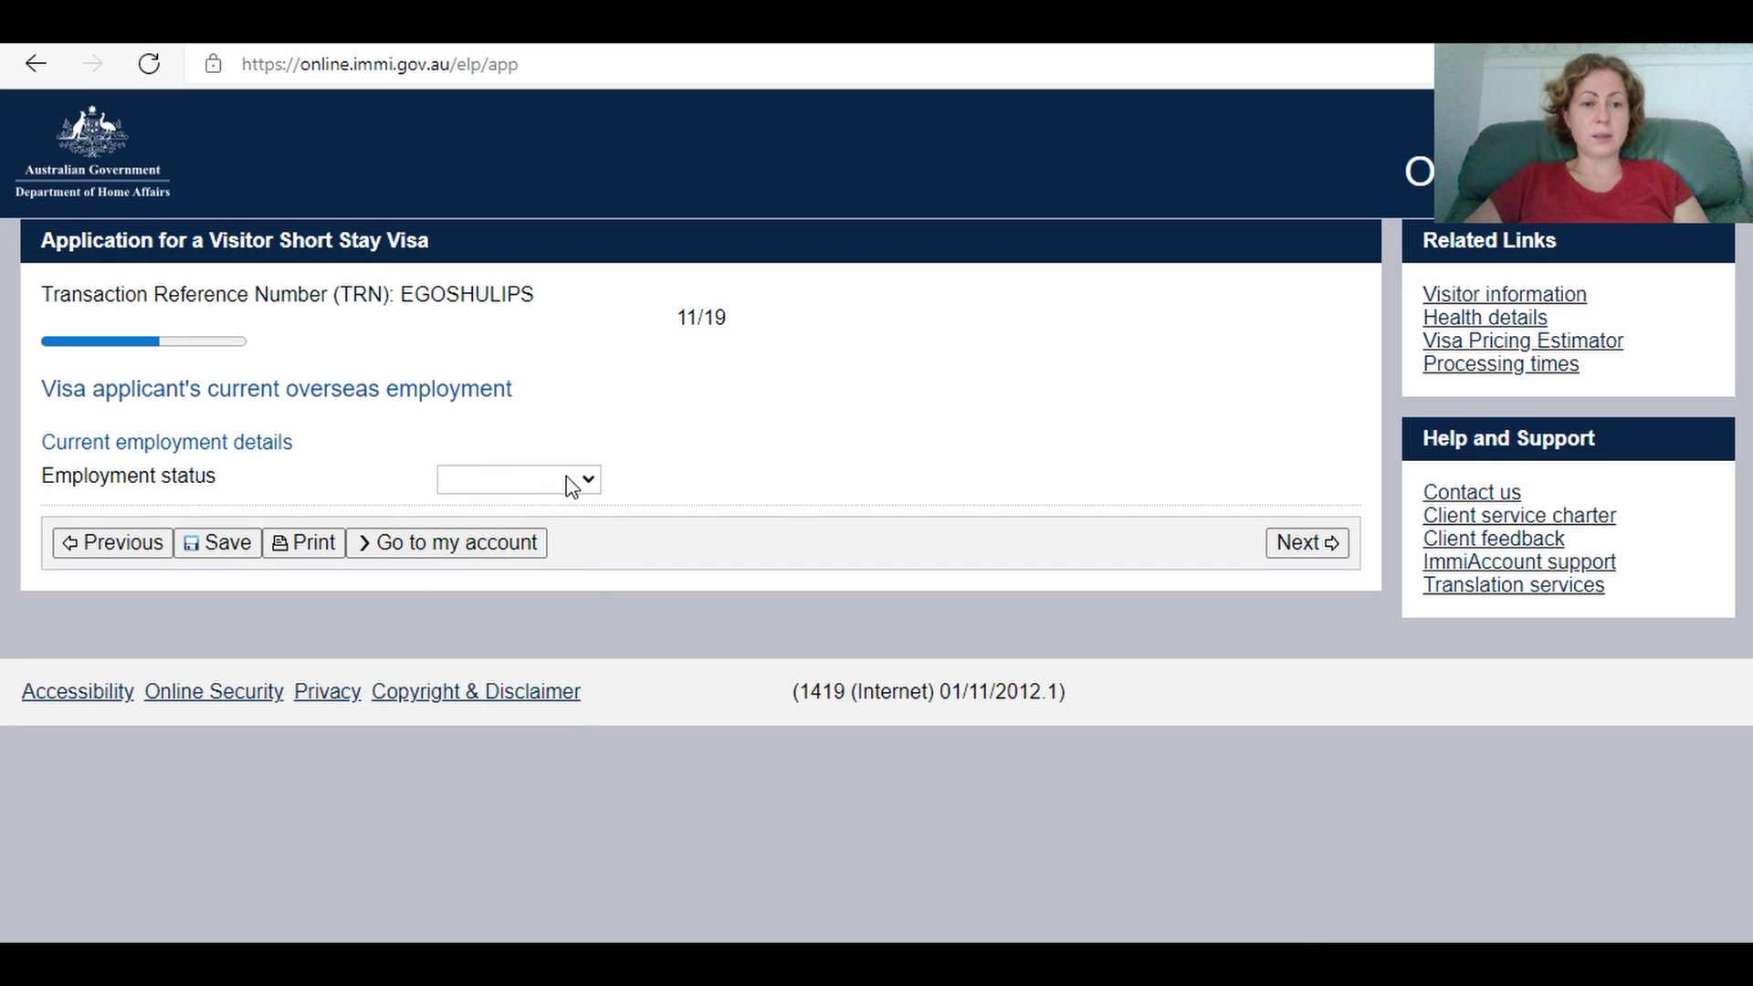
Step: Record status Employed, grouping Professionals, organisation 'XCT Lts', start date 1 Jan 2019
click(593, 480)
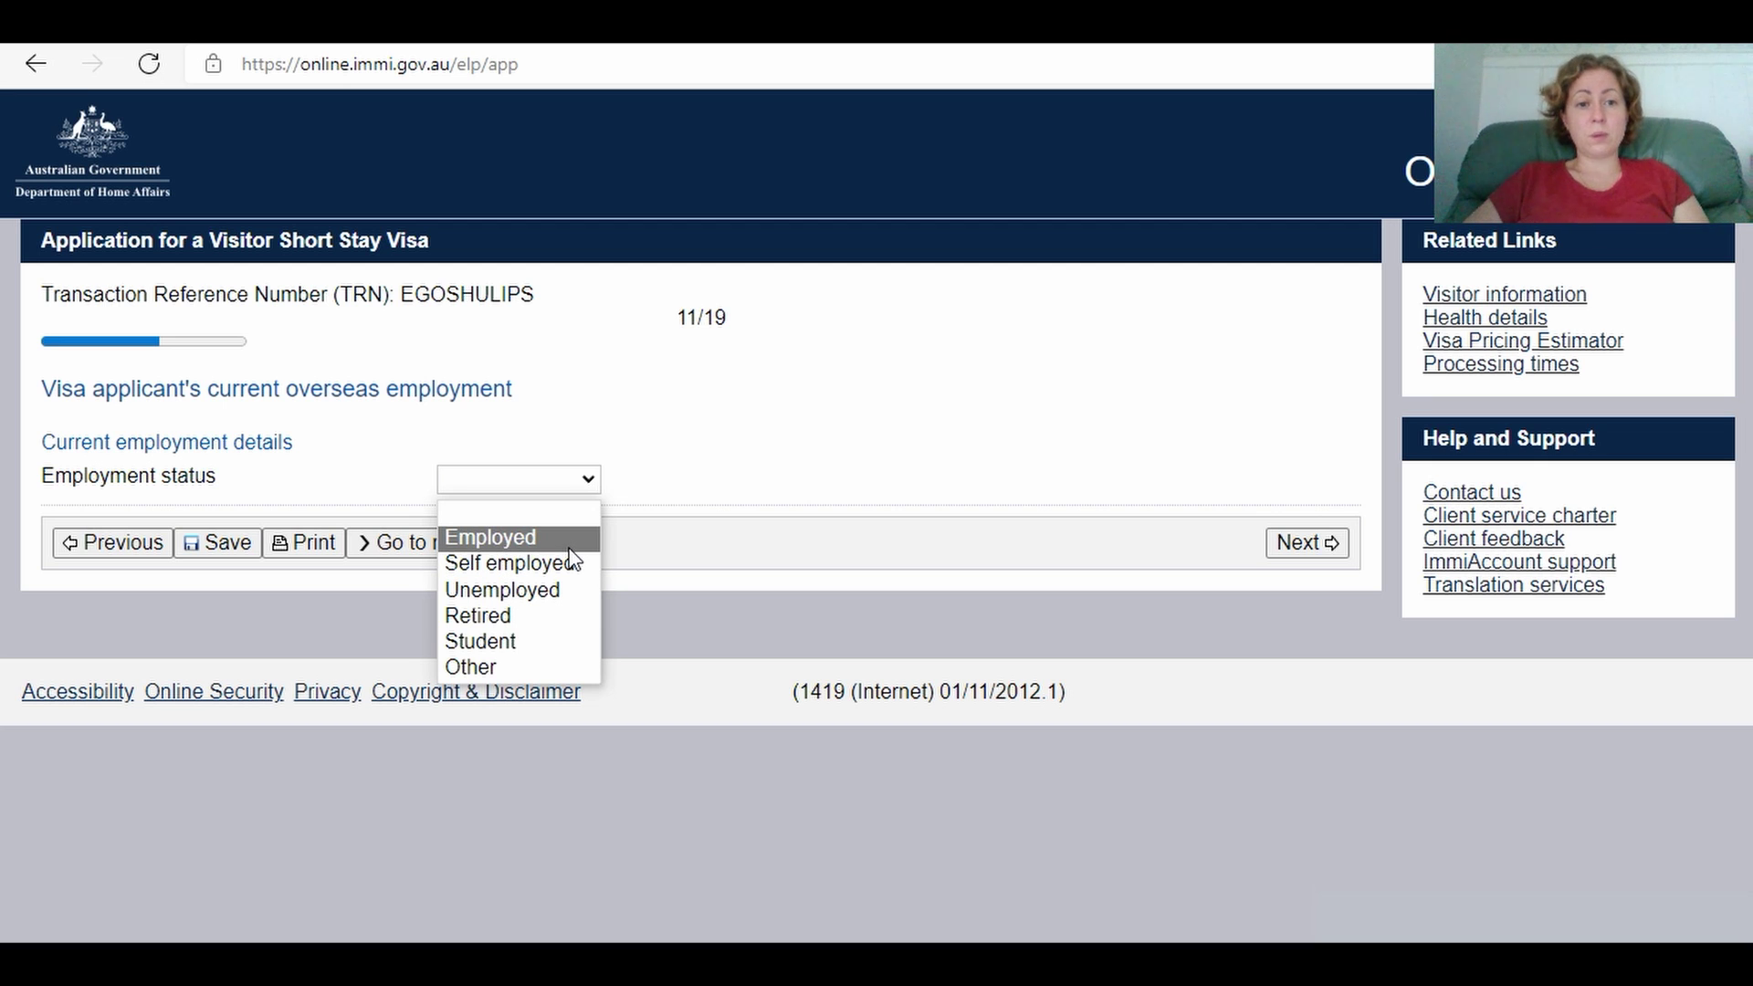
click(567, 546)
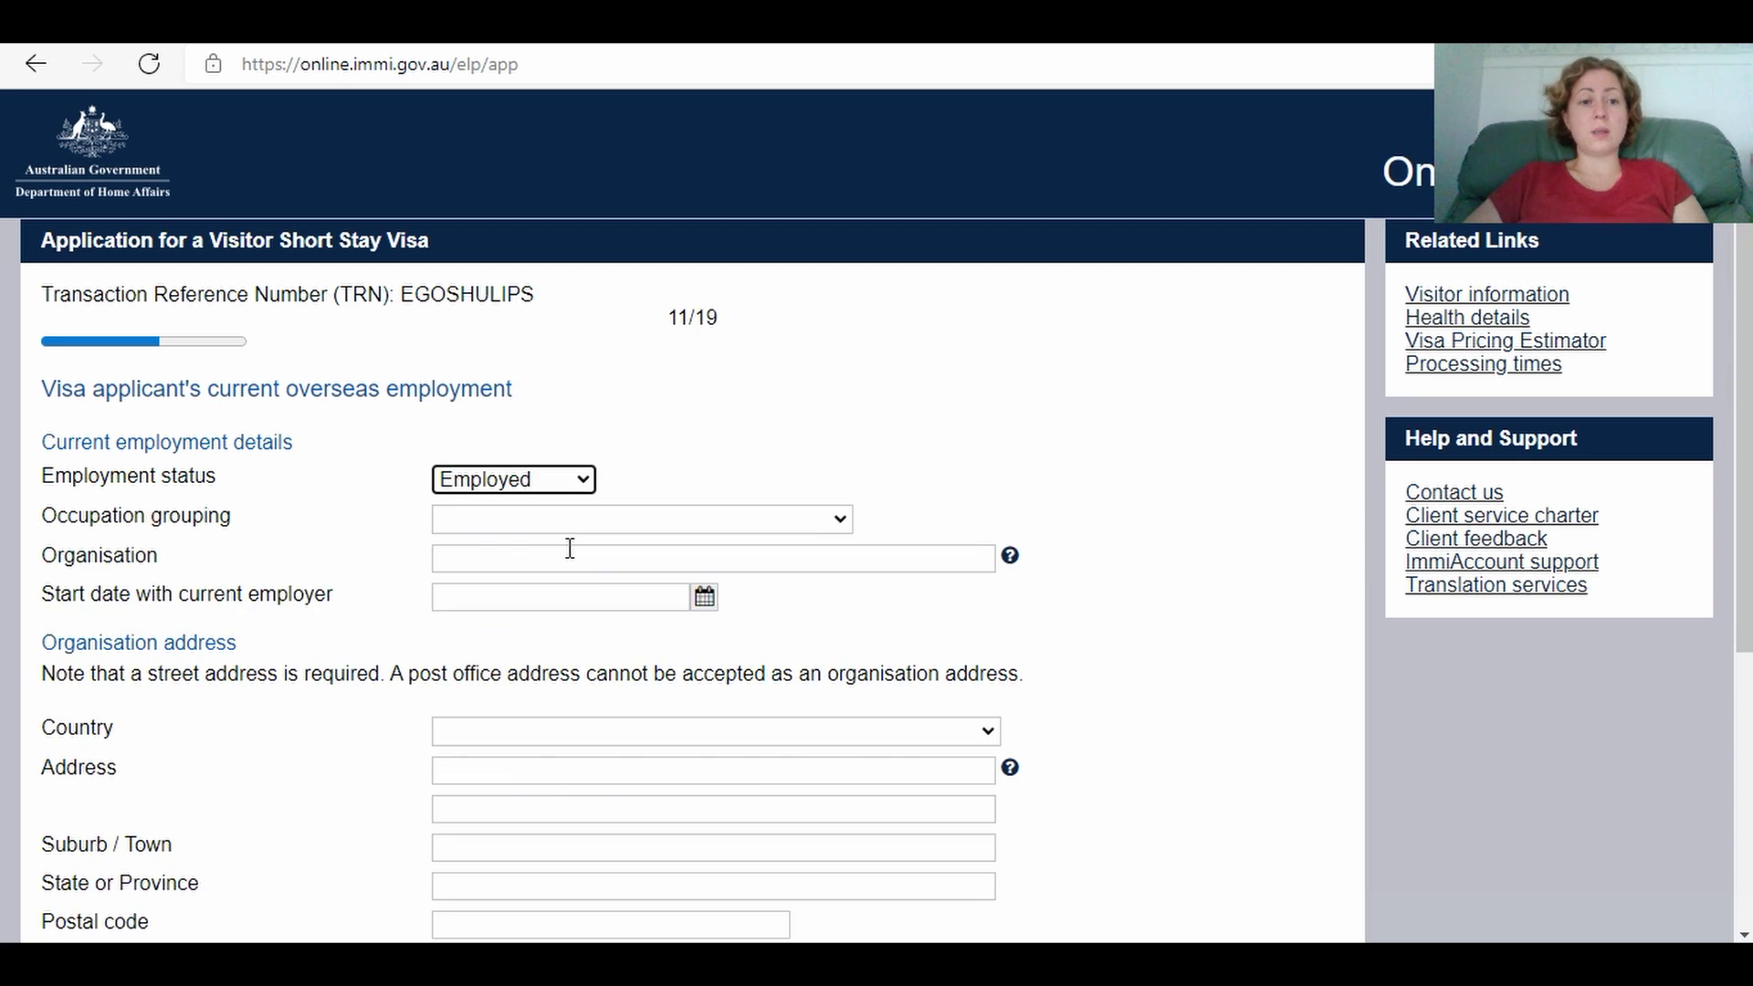
click(508, 526)
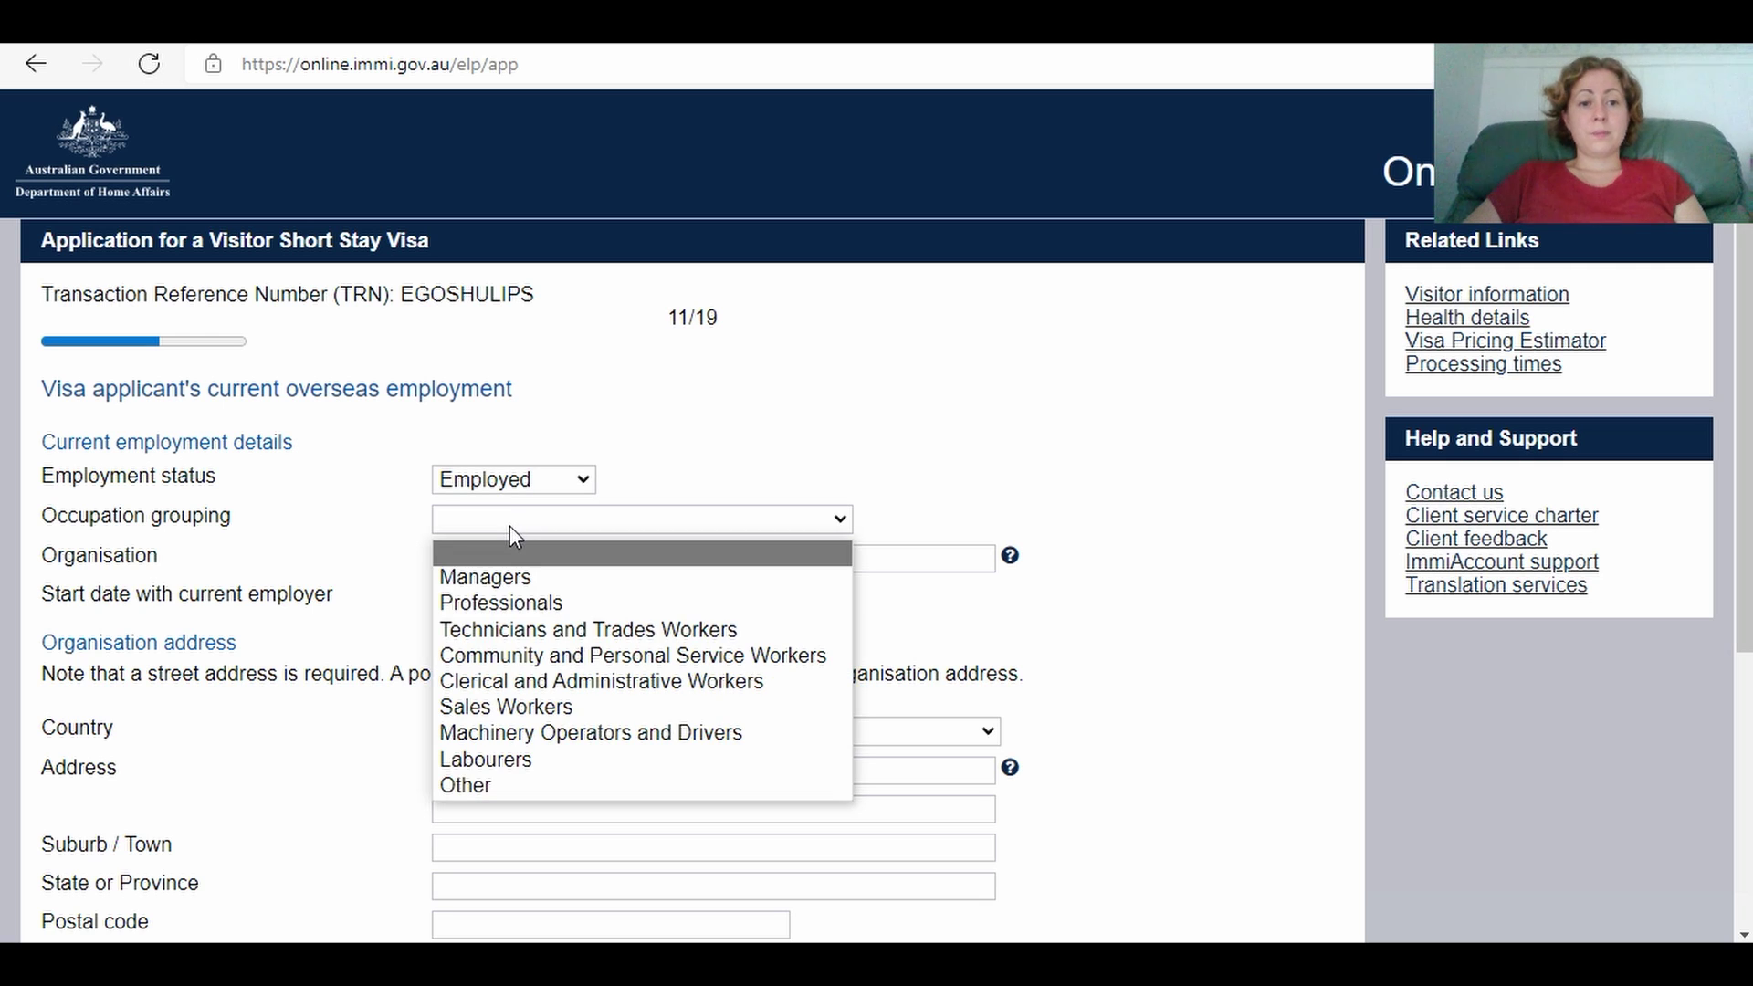
click(507, 603)
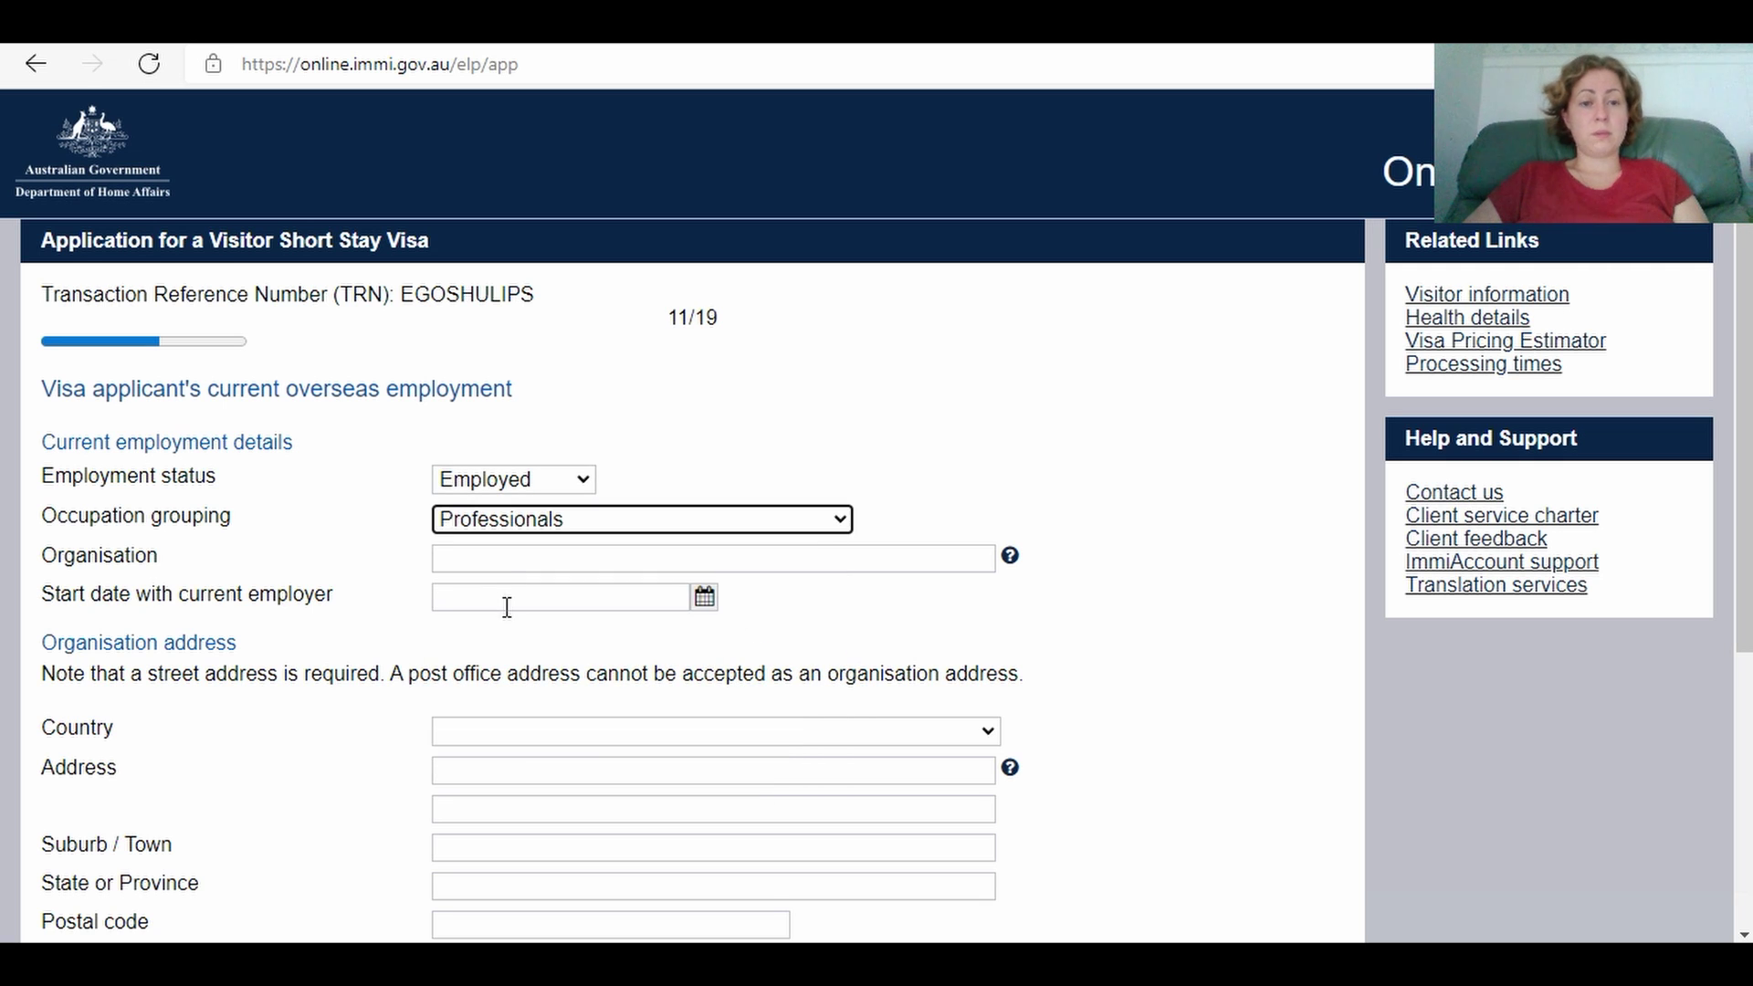
click(477, 559)
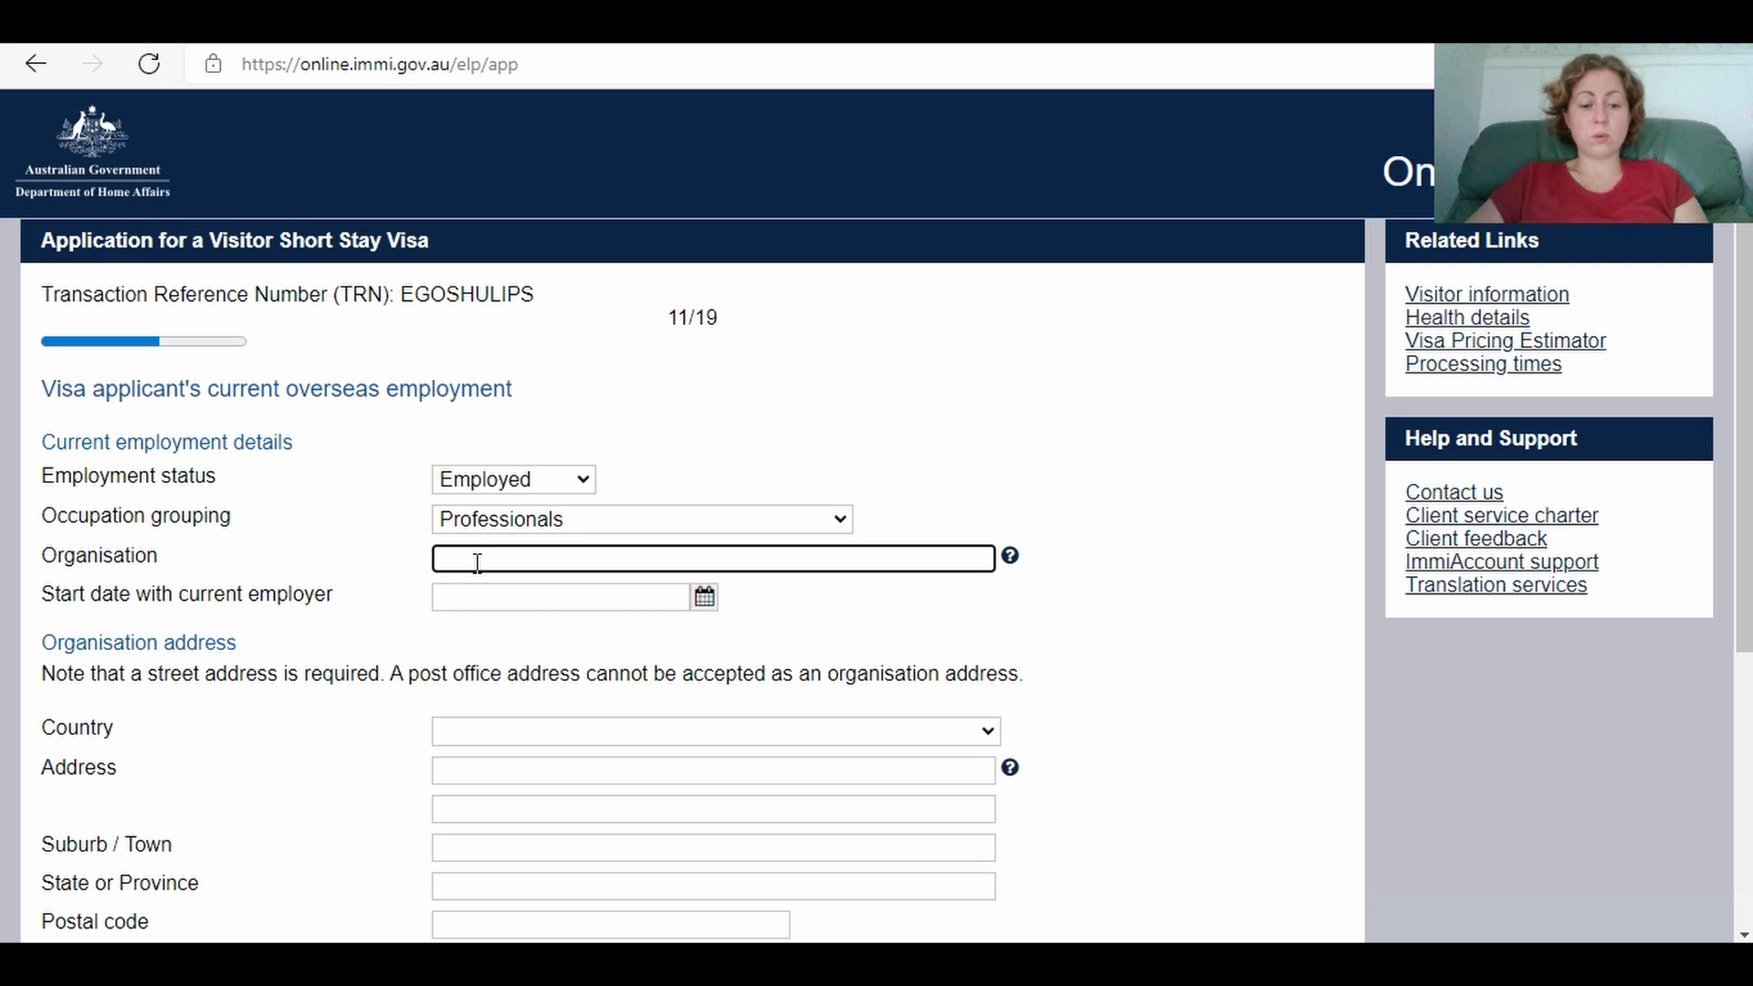
text(XCT)
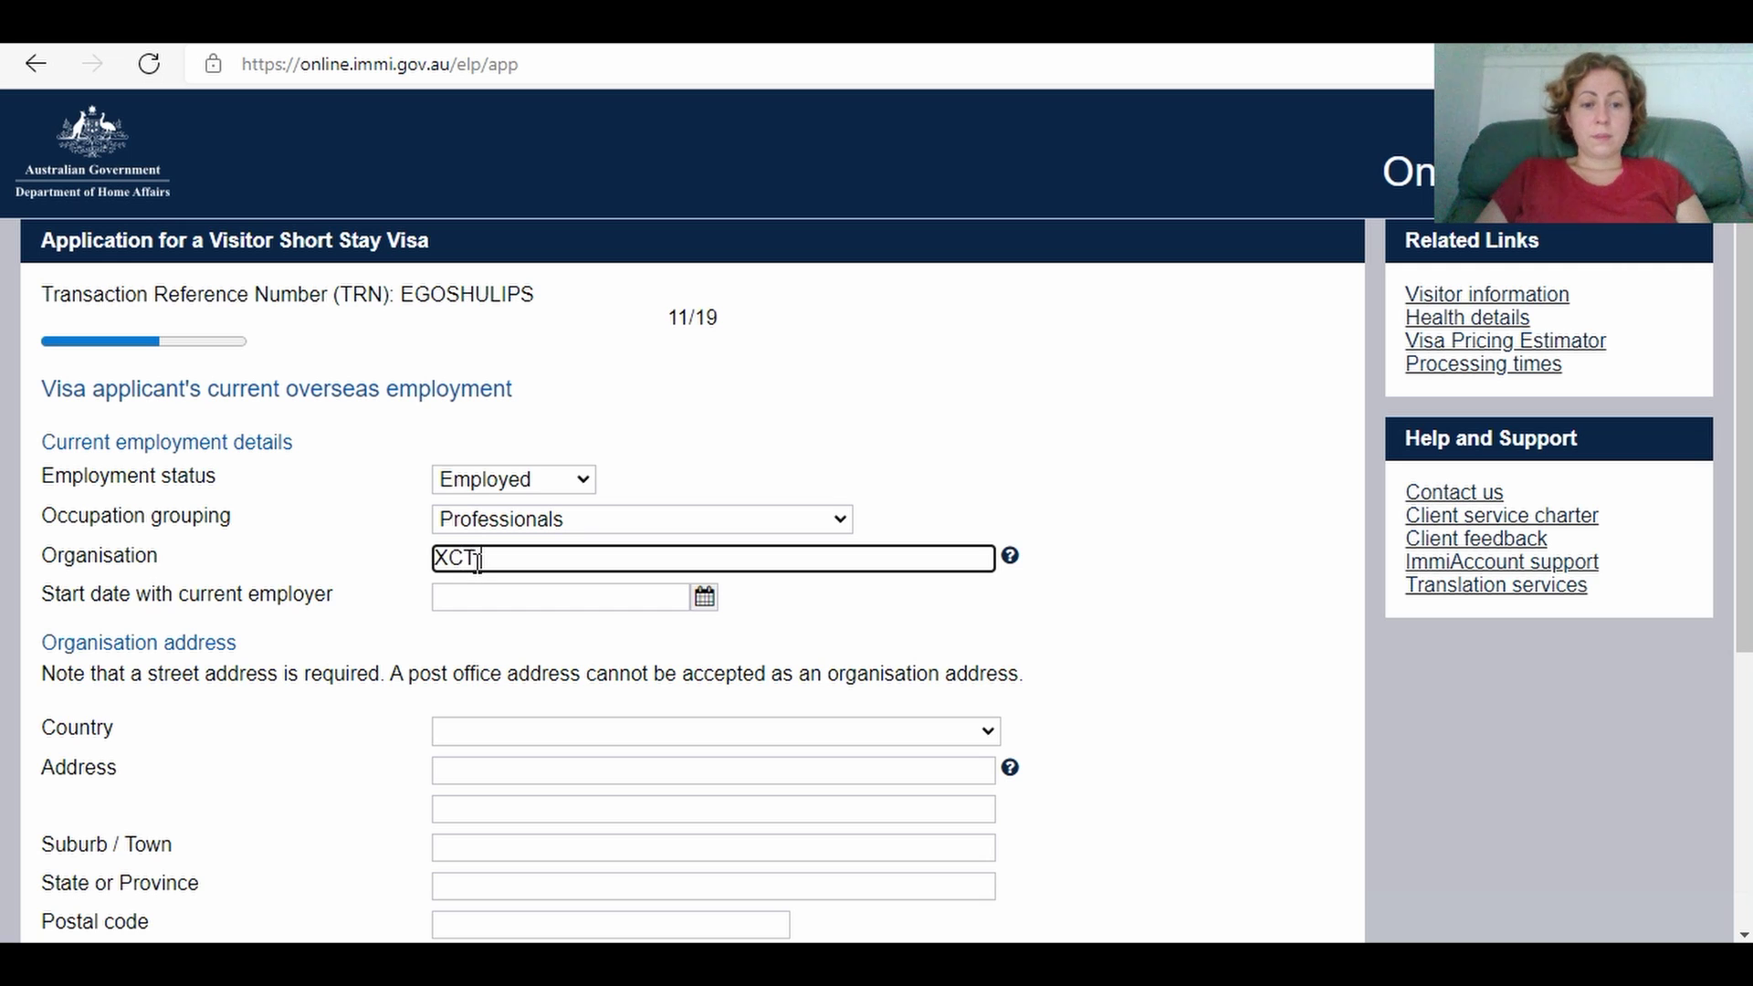
text( Lts)
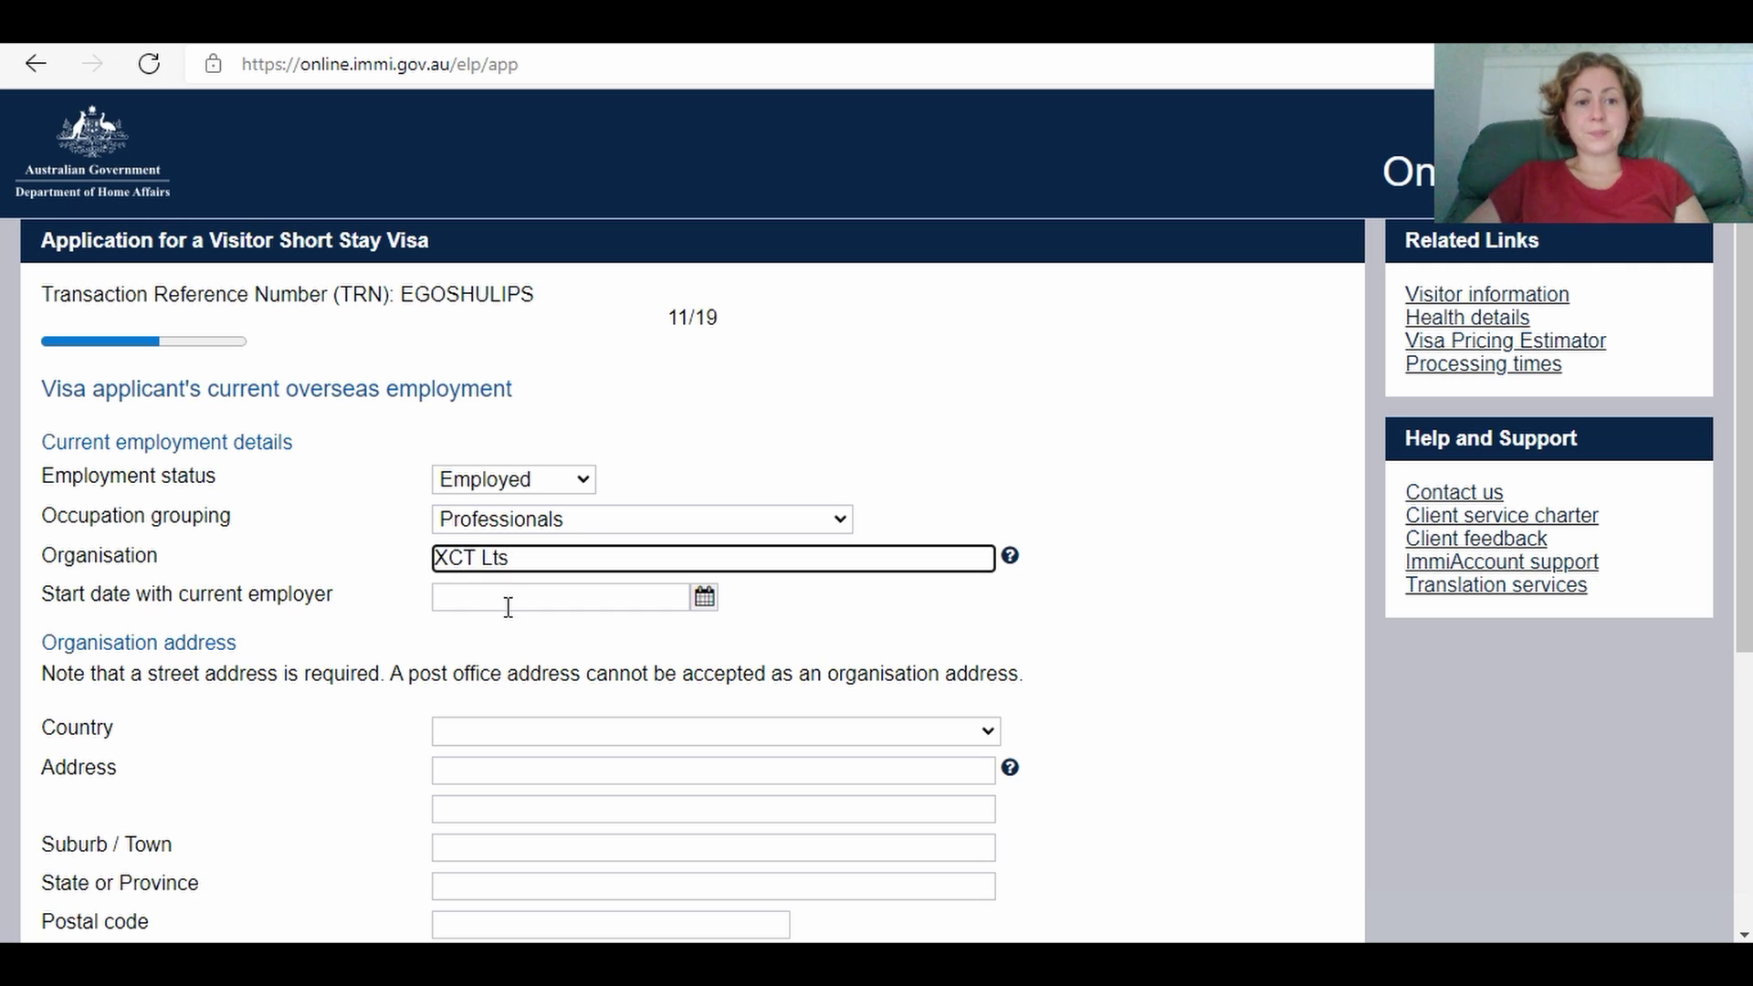
click(501, 600)
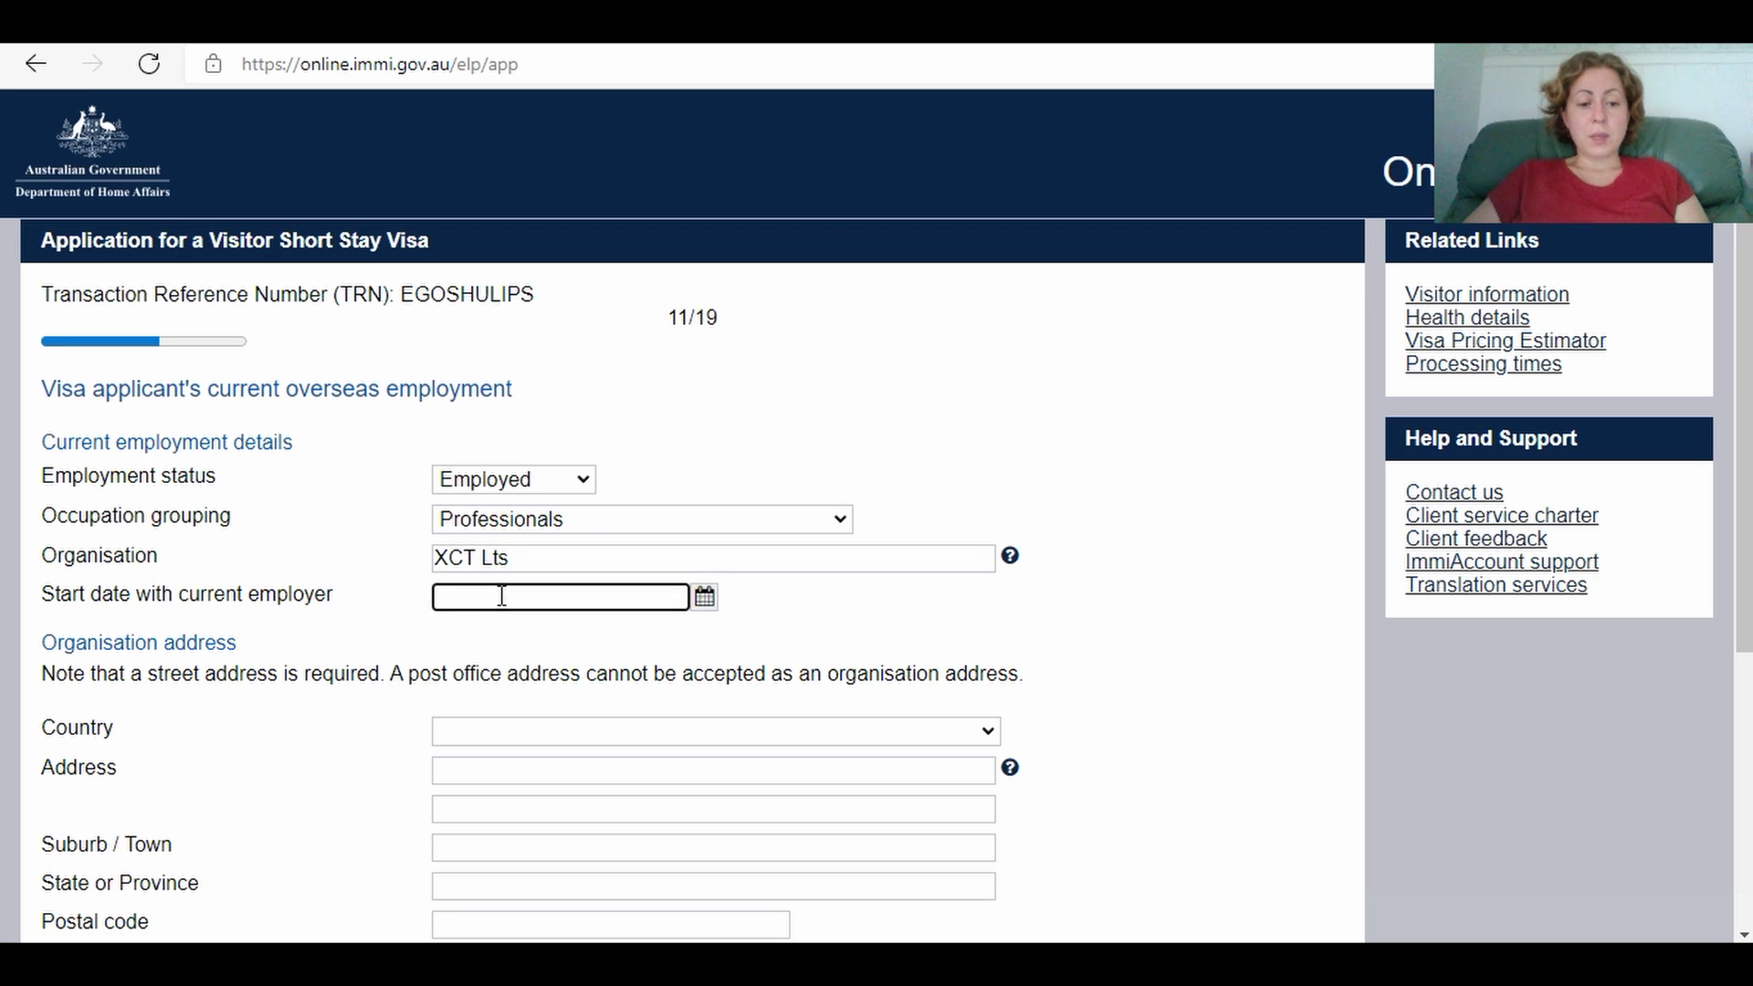
text(1)
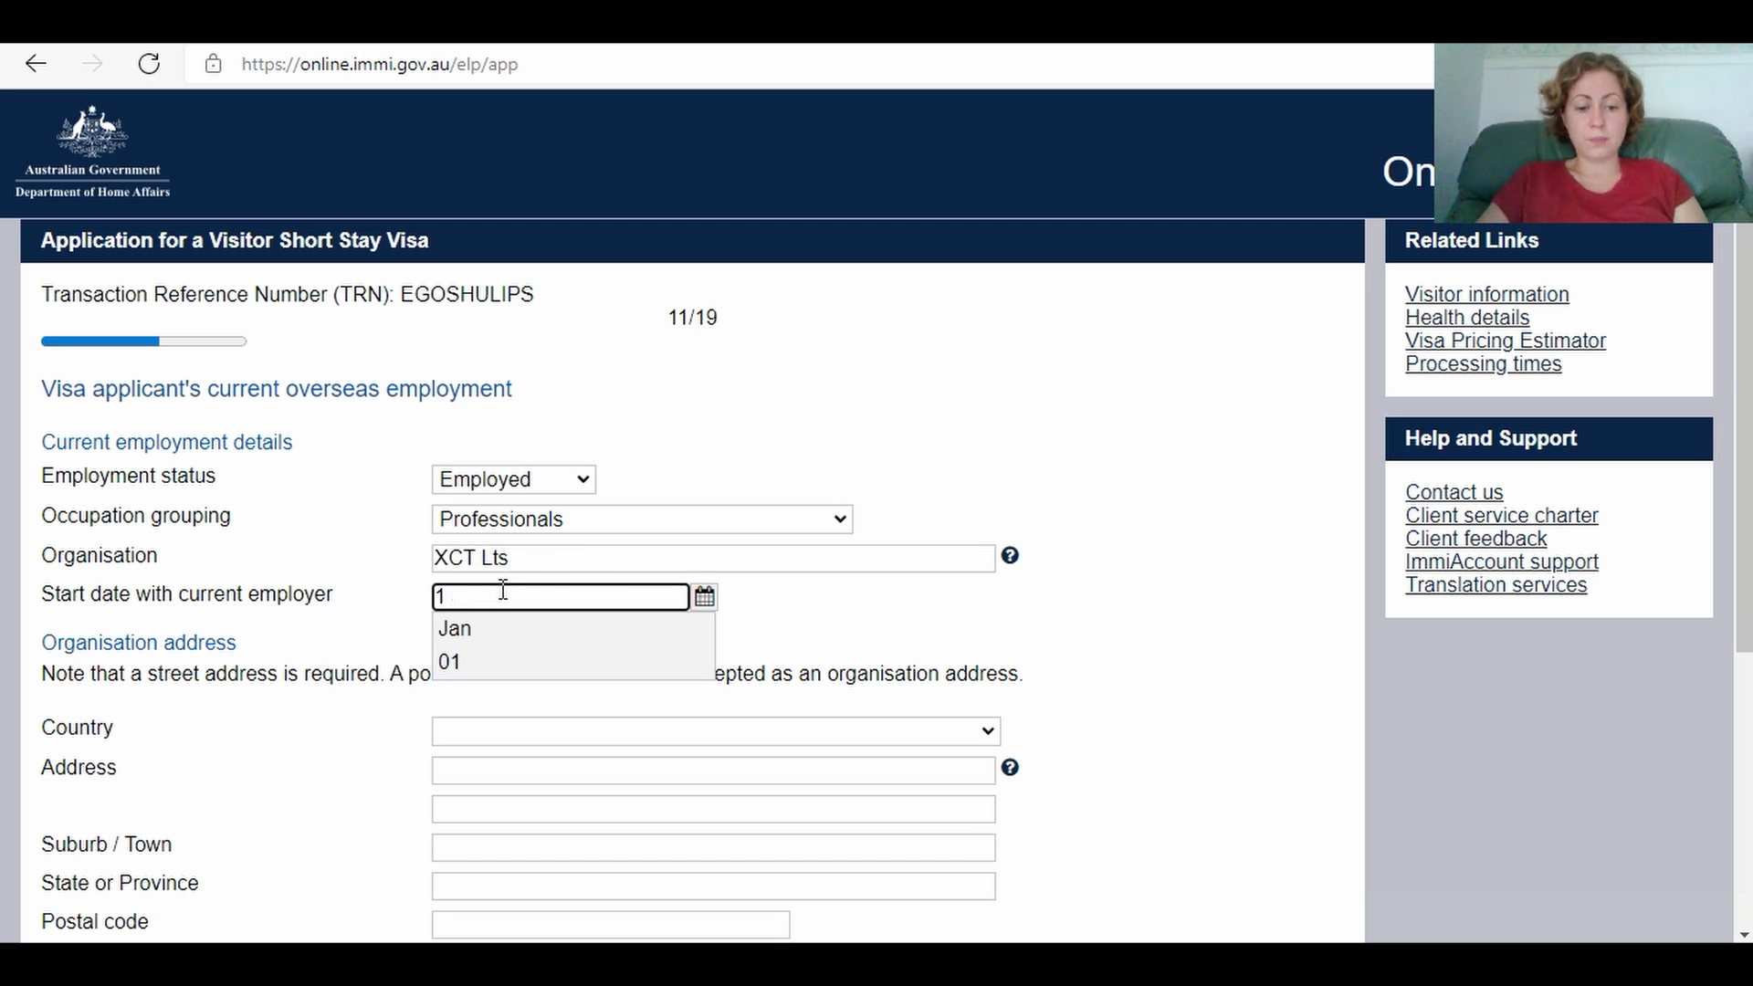
text( Jan )
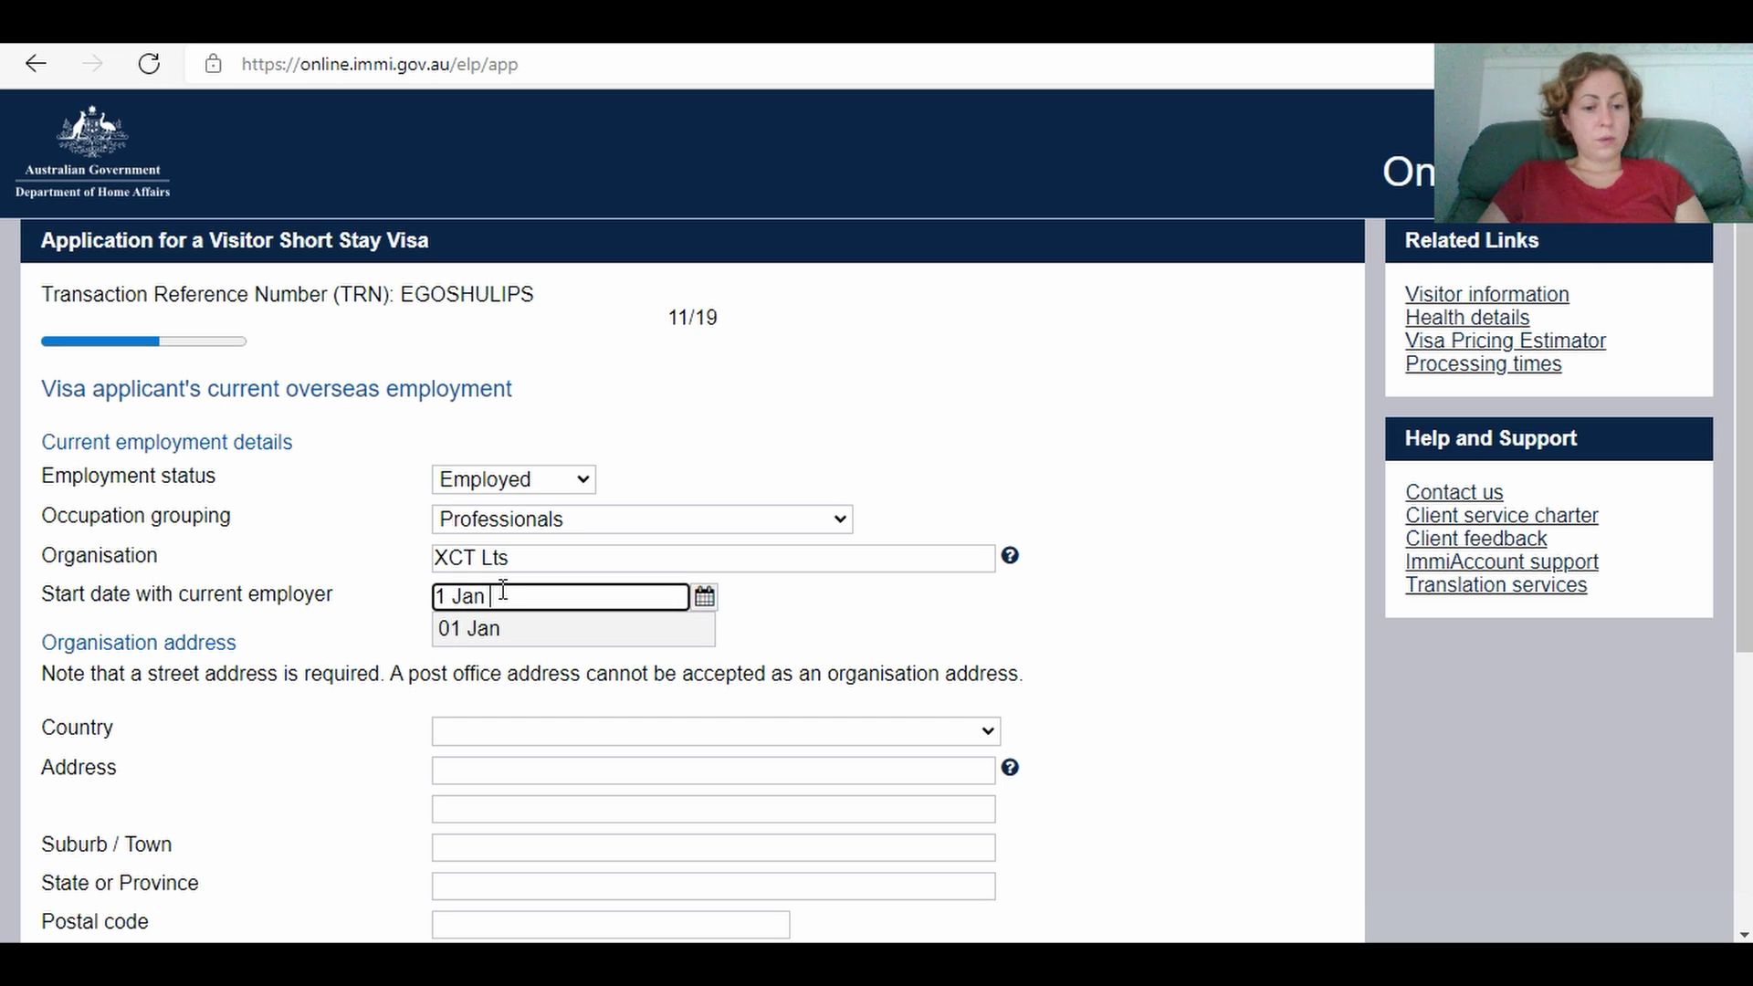
text(2019)
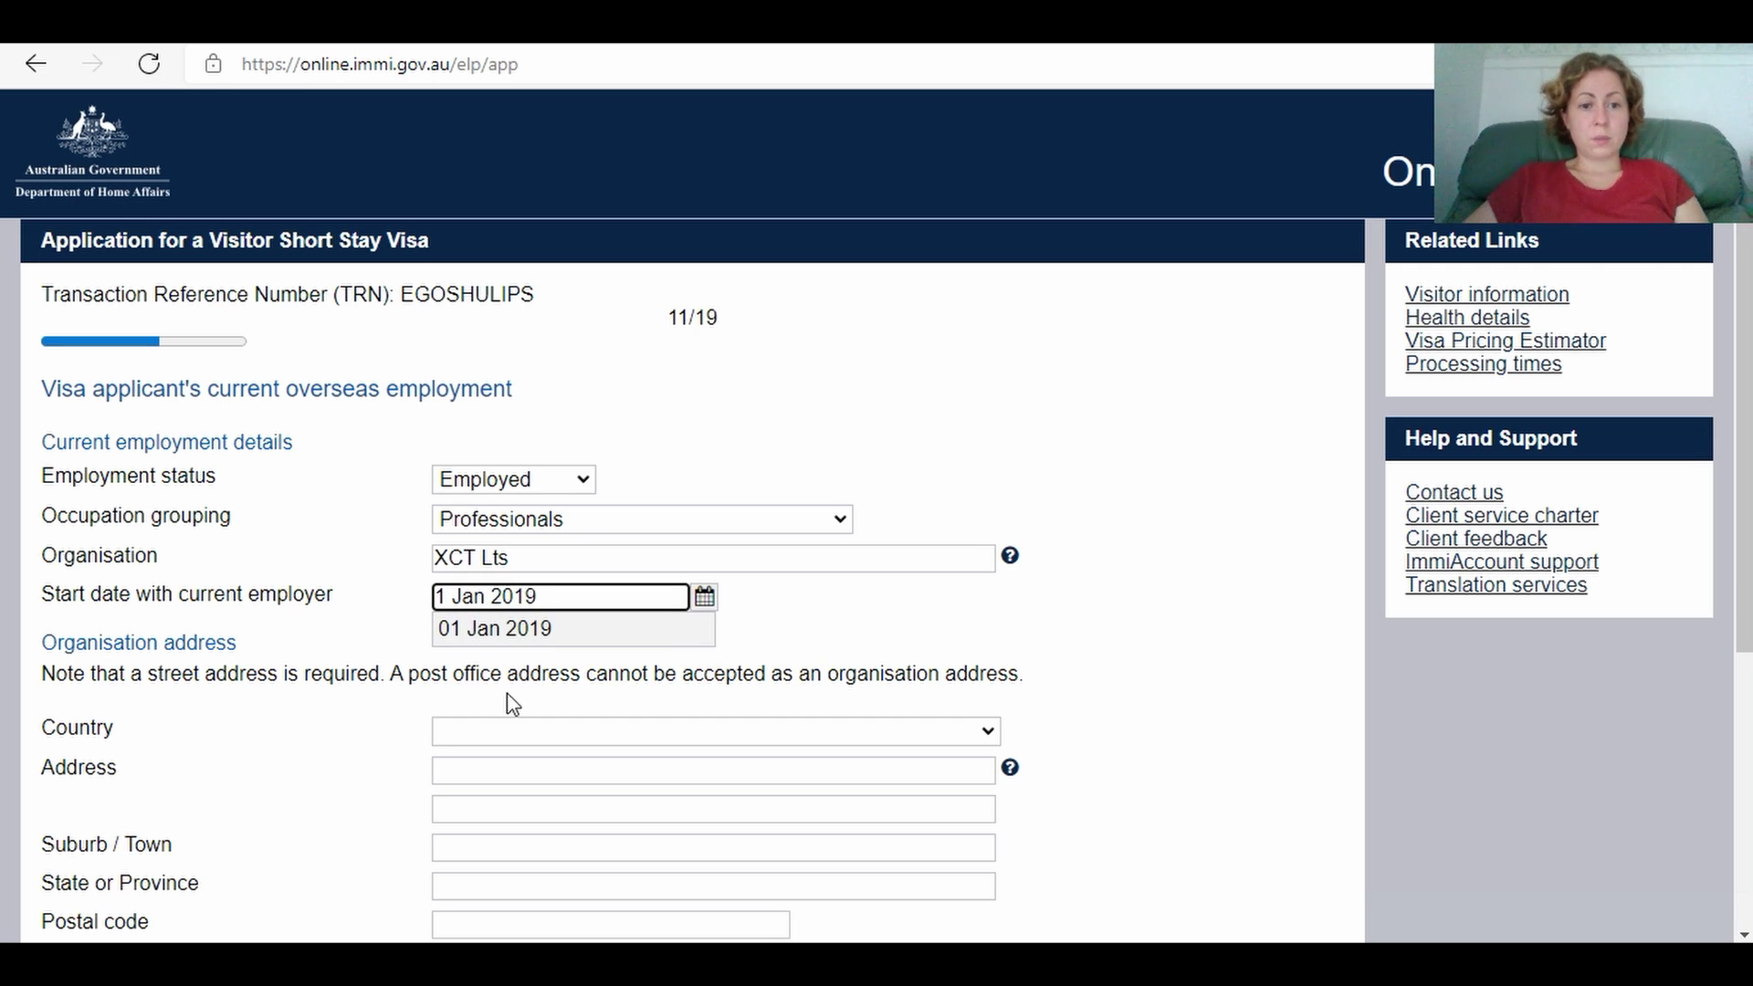
click(498, 735)
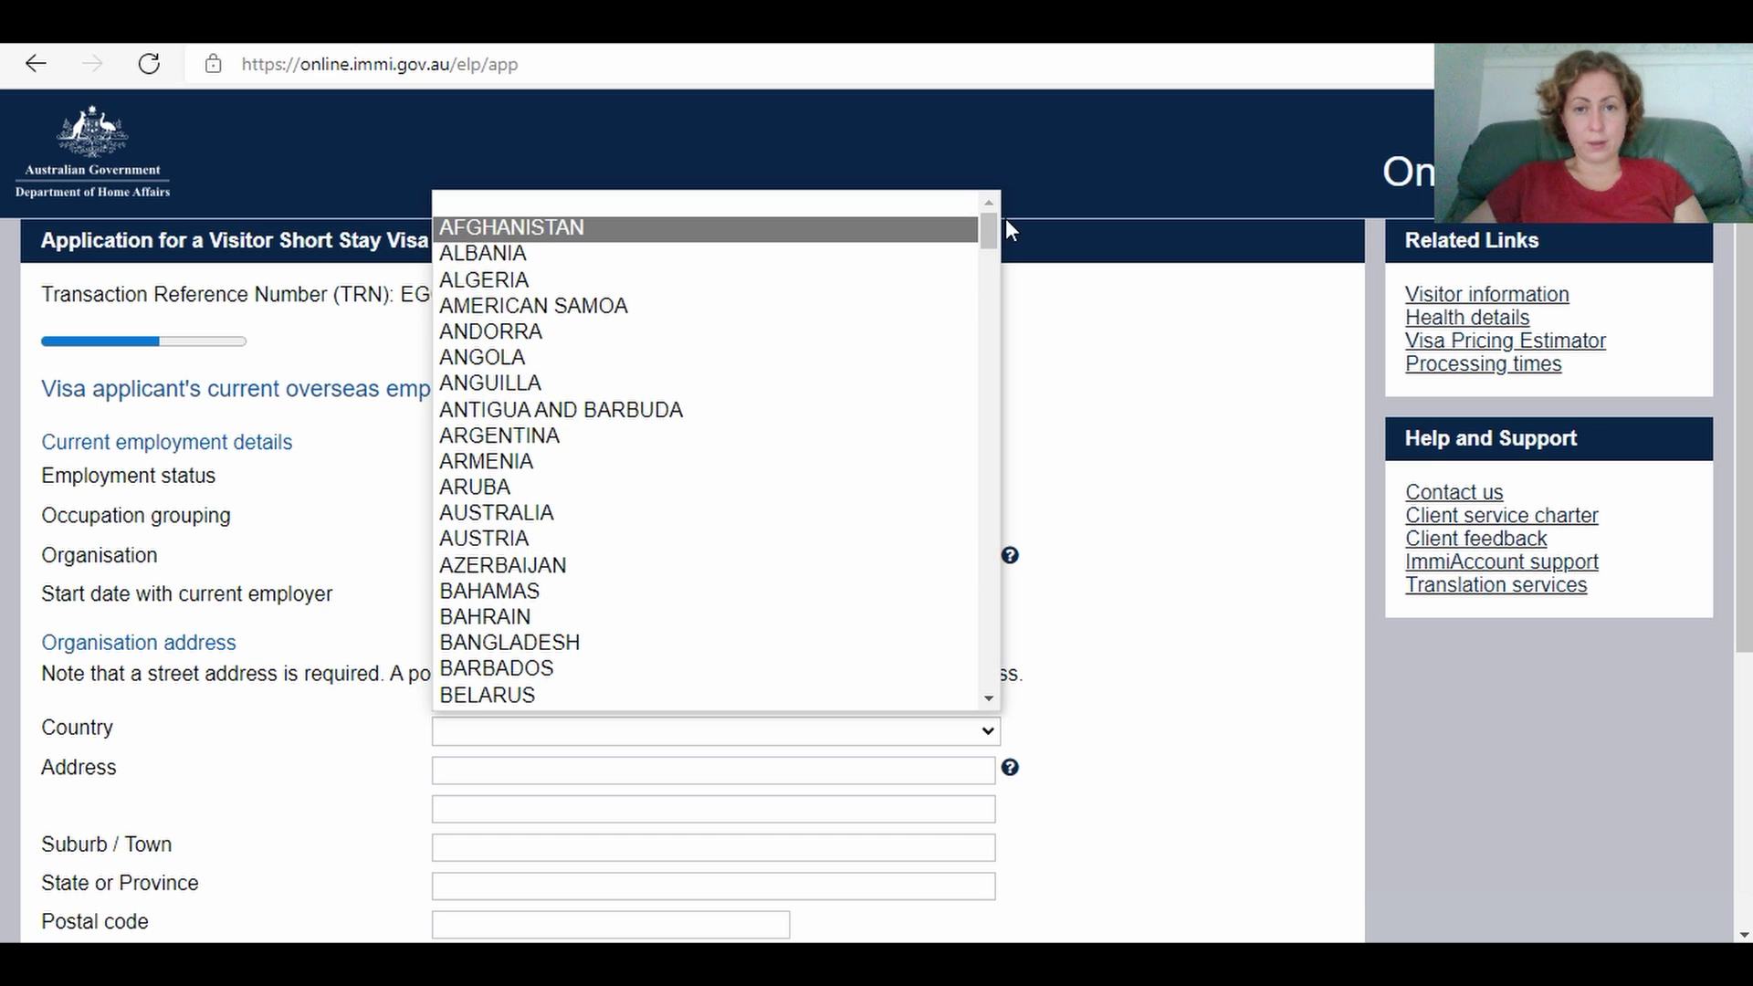
Step: Enter the employer's address in UKRAINE: street, town, ZHYTOMYRSKA OBLAST and postal code
drag(989, 230, 992, 661)
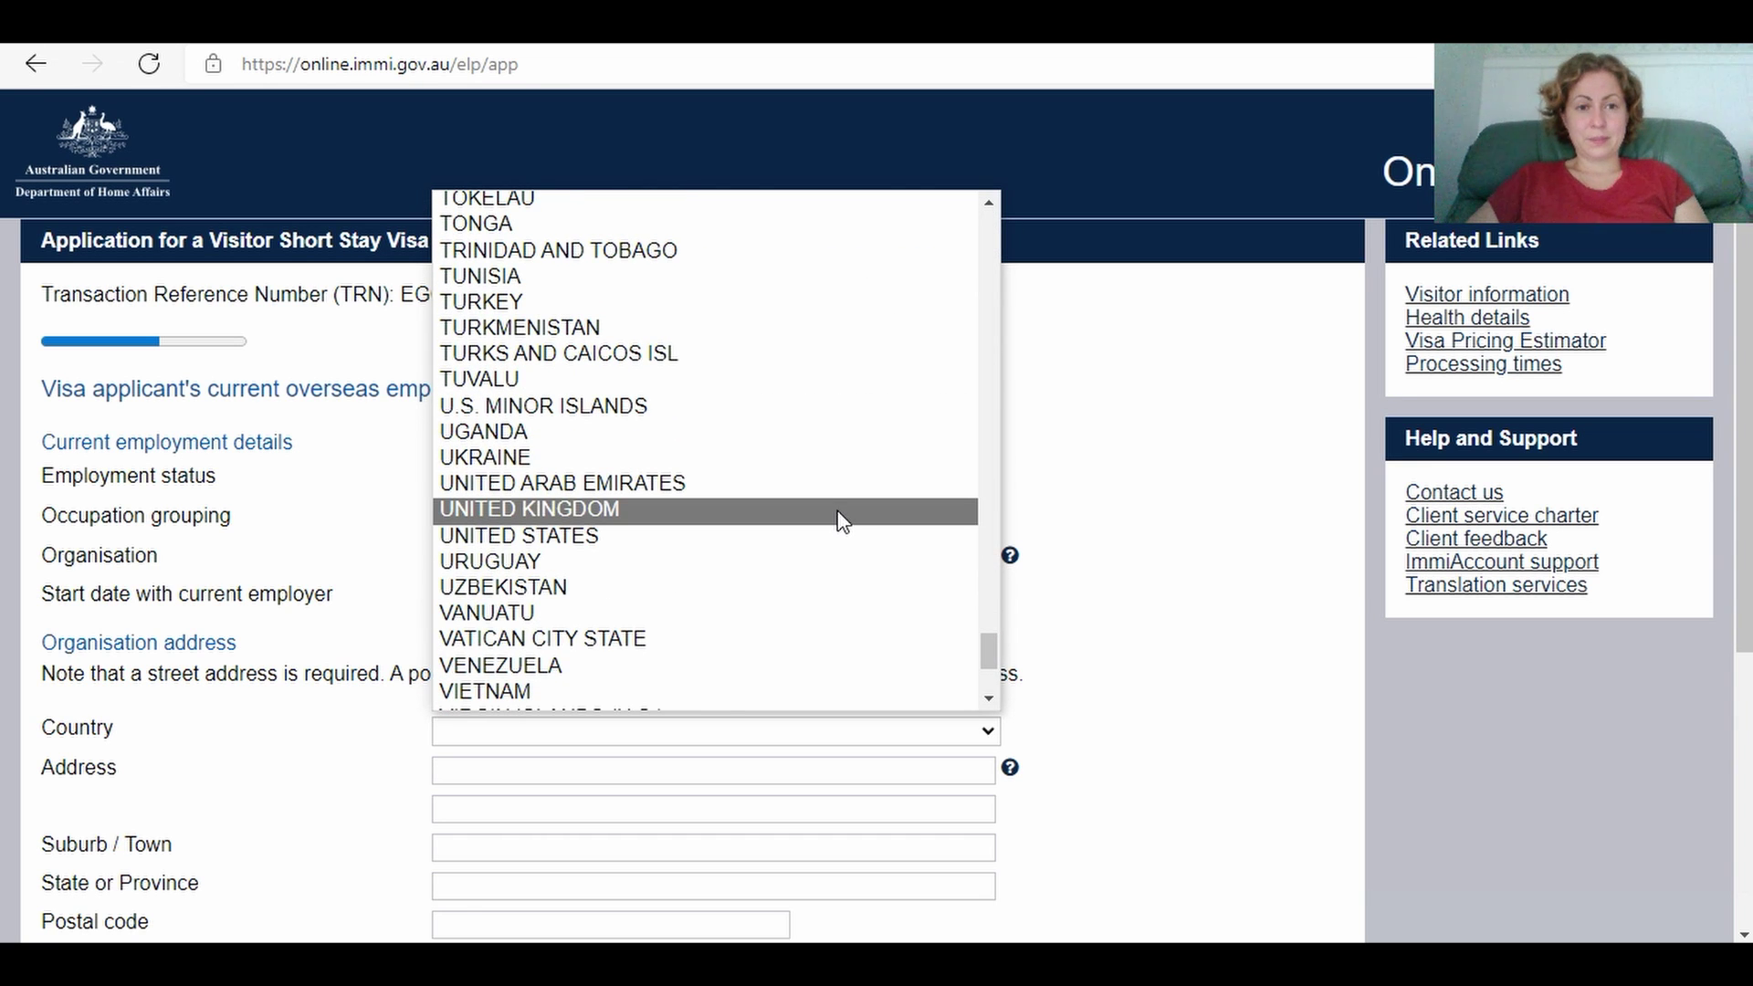
click(836, 460)
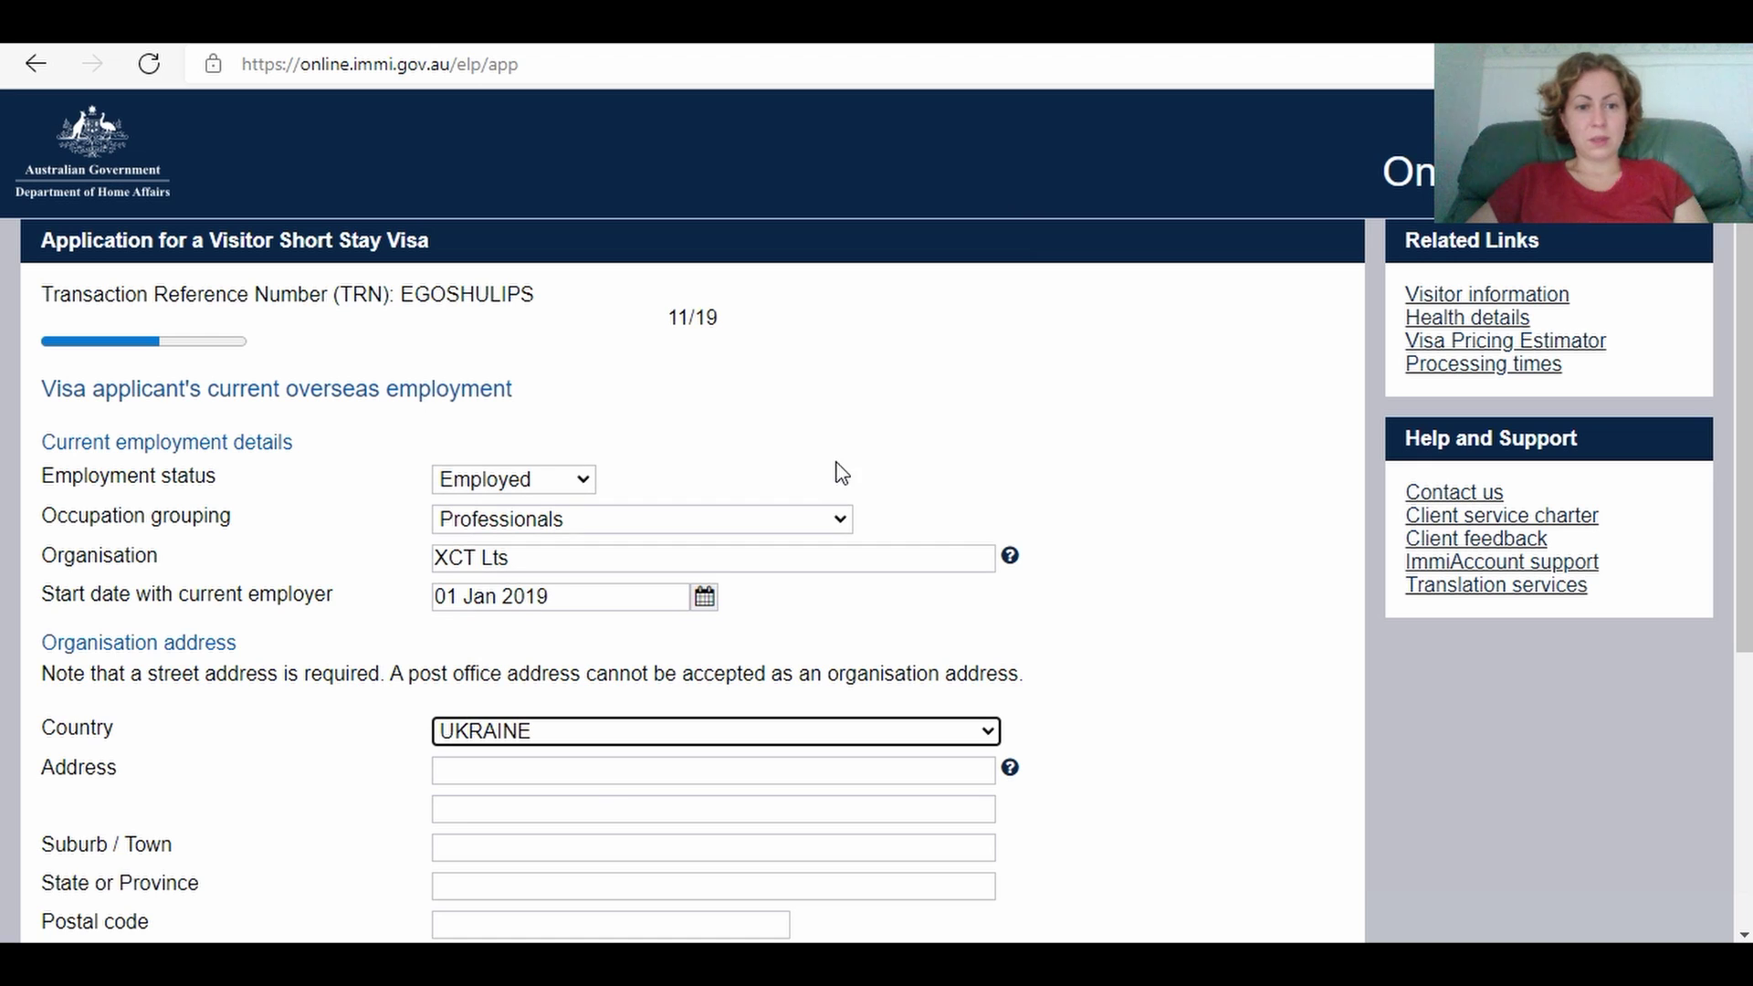
click(580, 776)
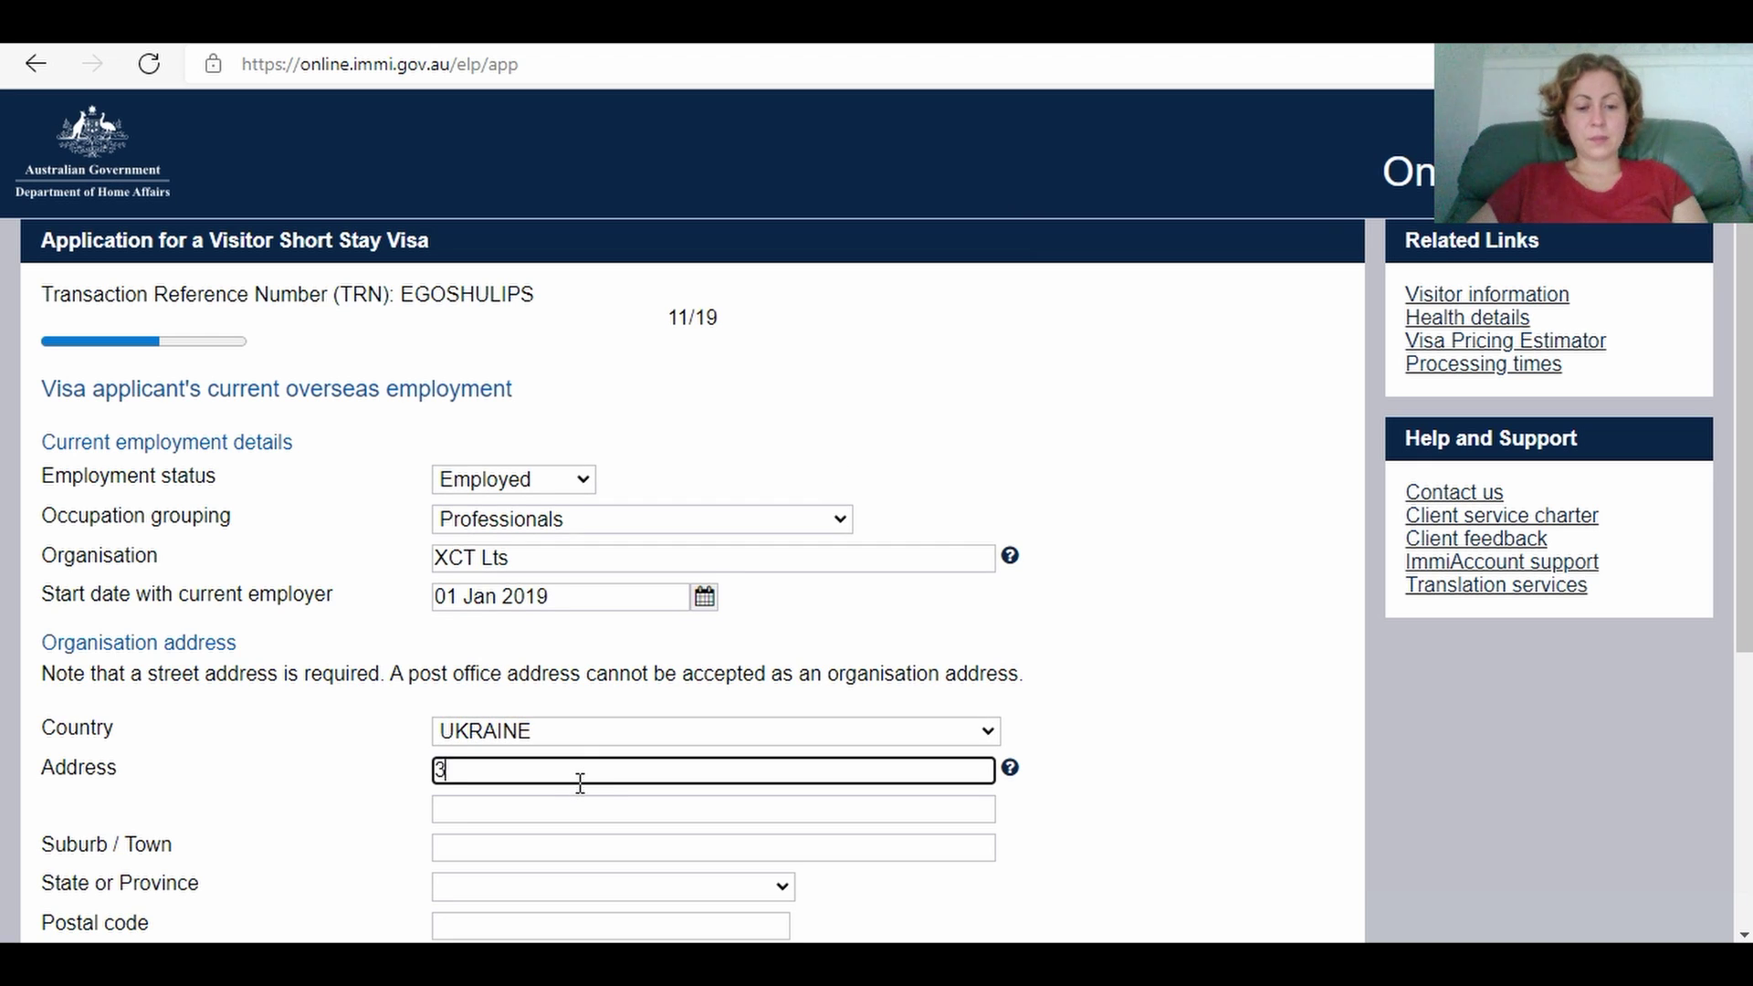
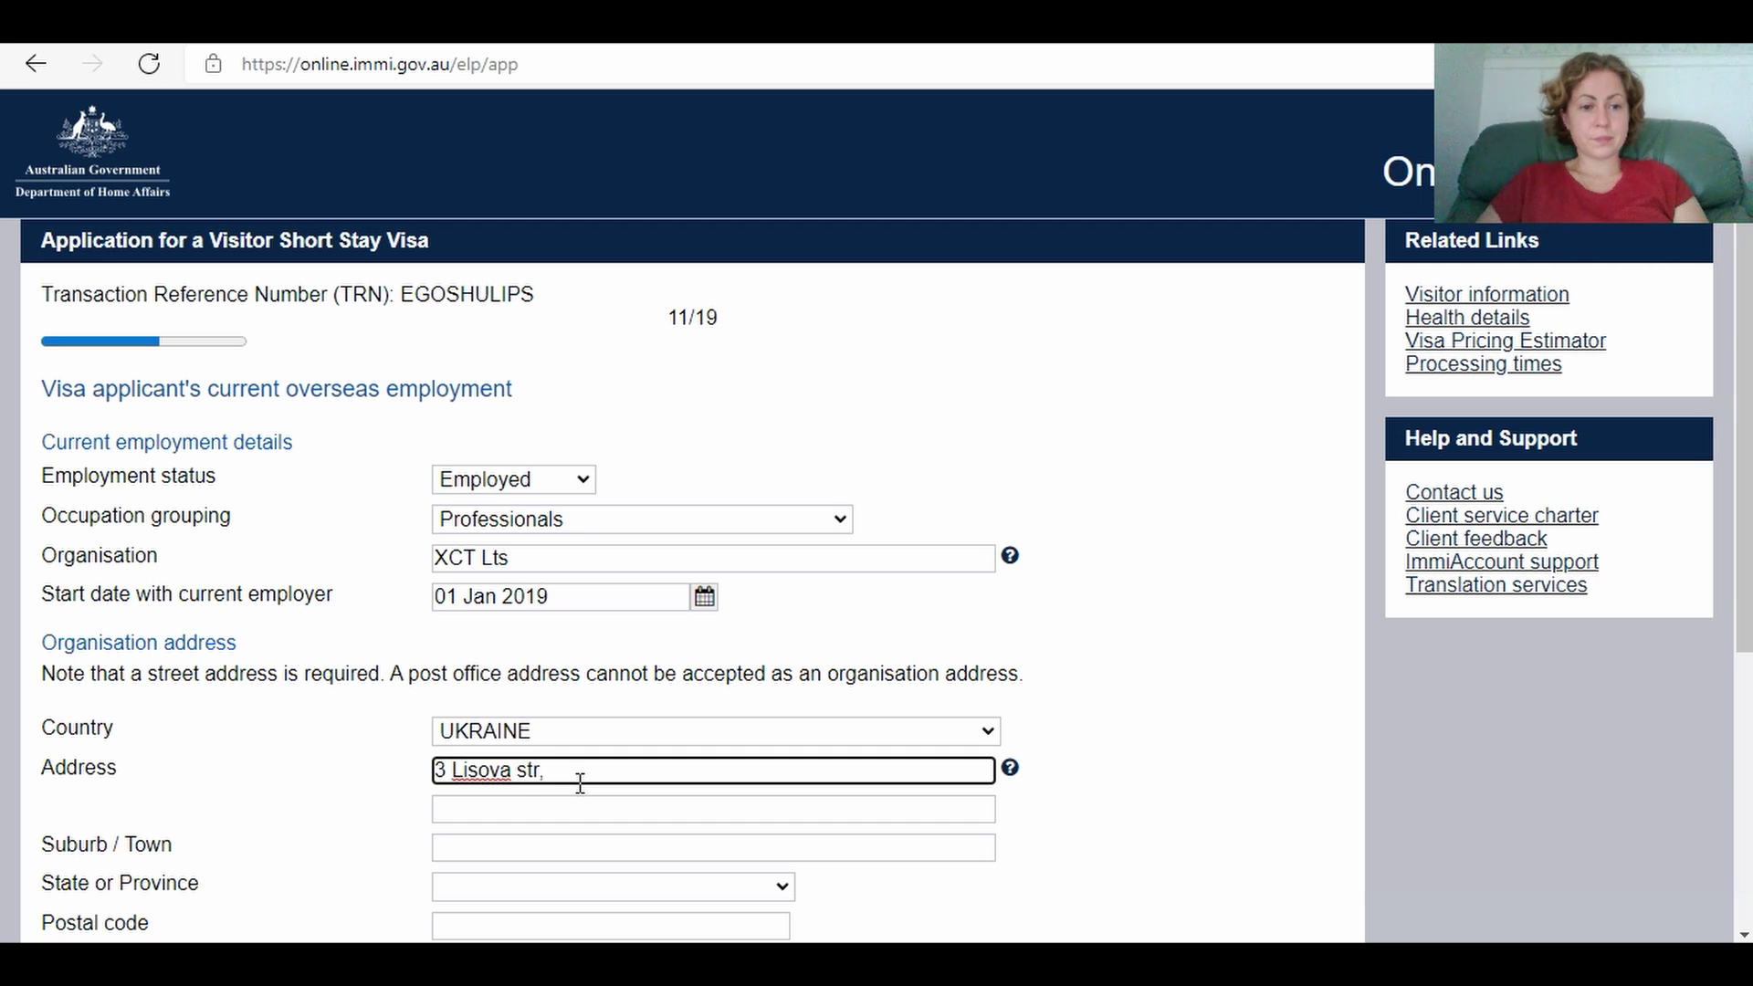
click(480, 851)
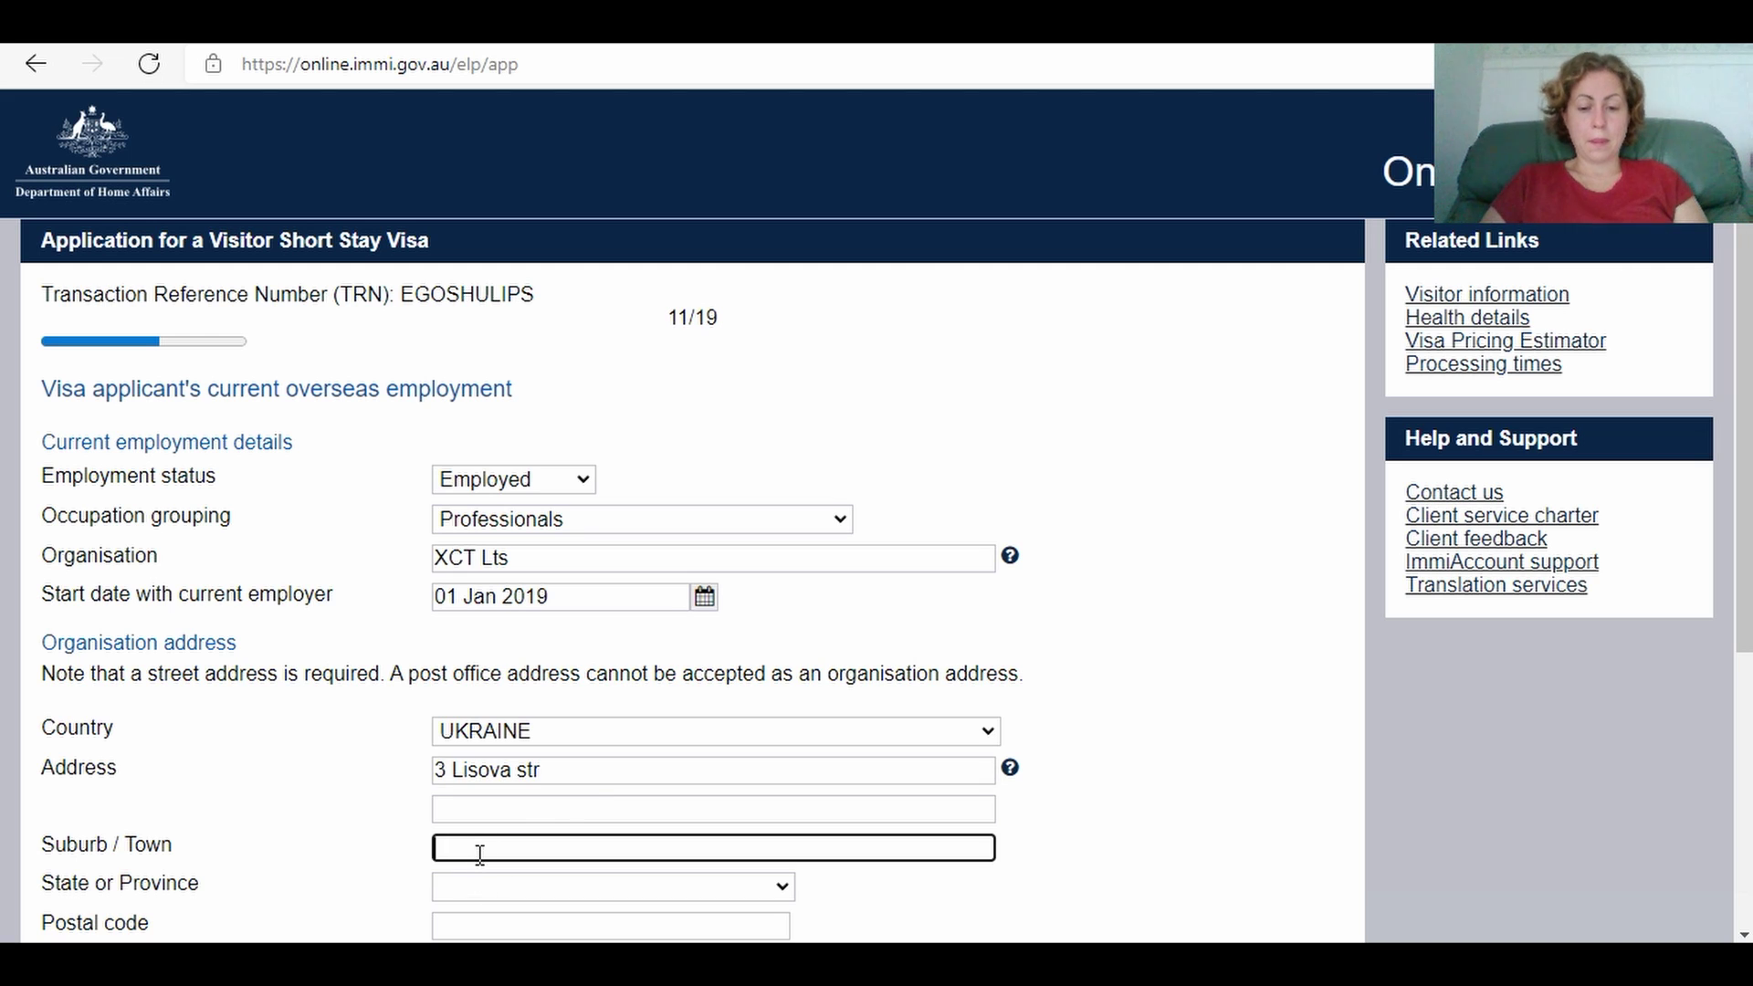
text(Zh)
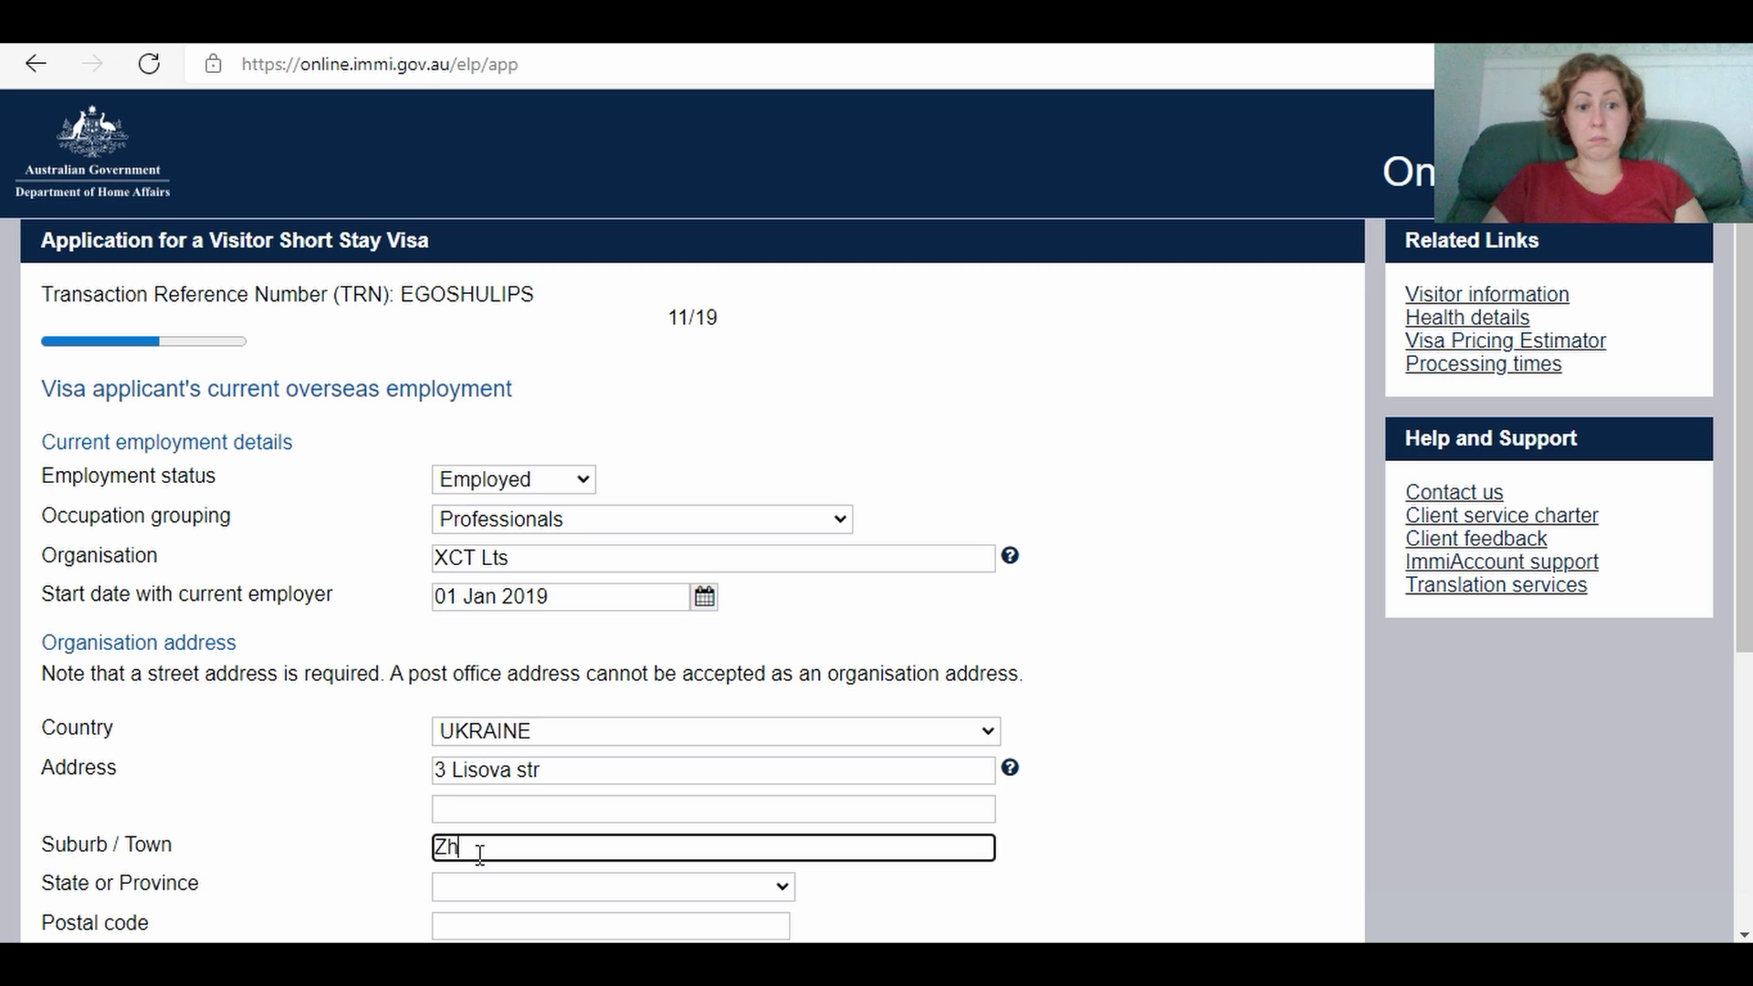
text(ytomyr)
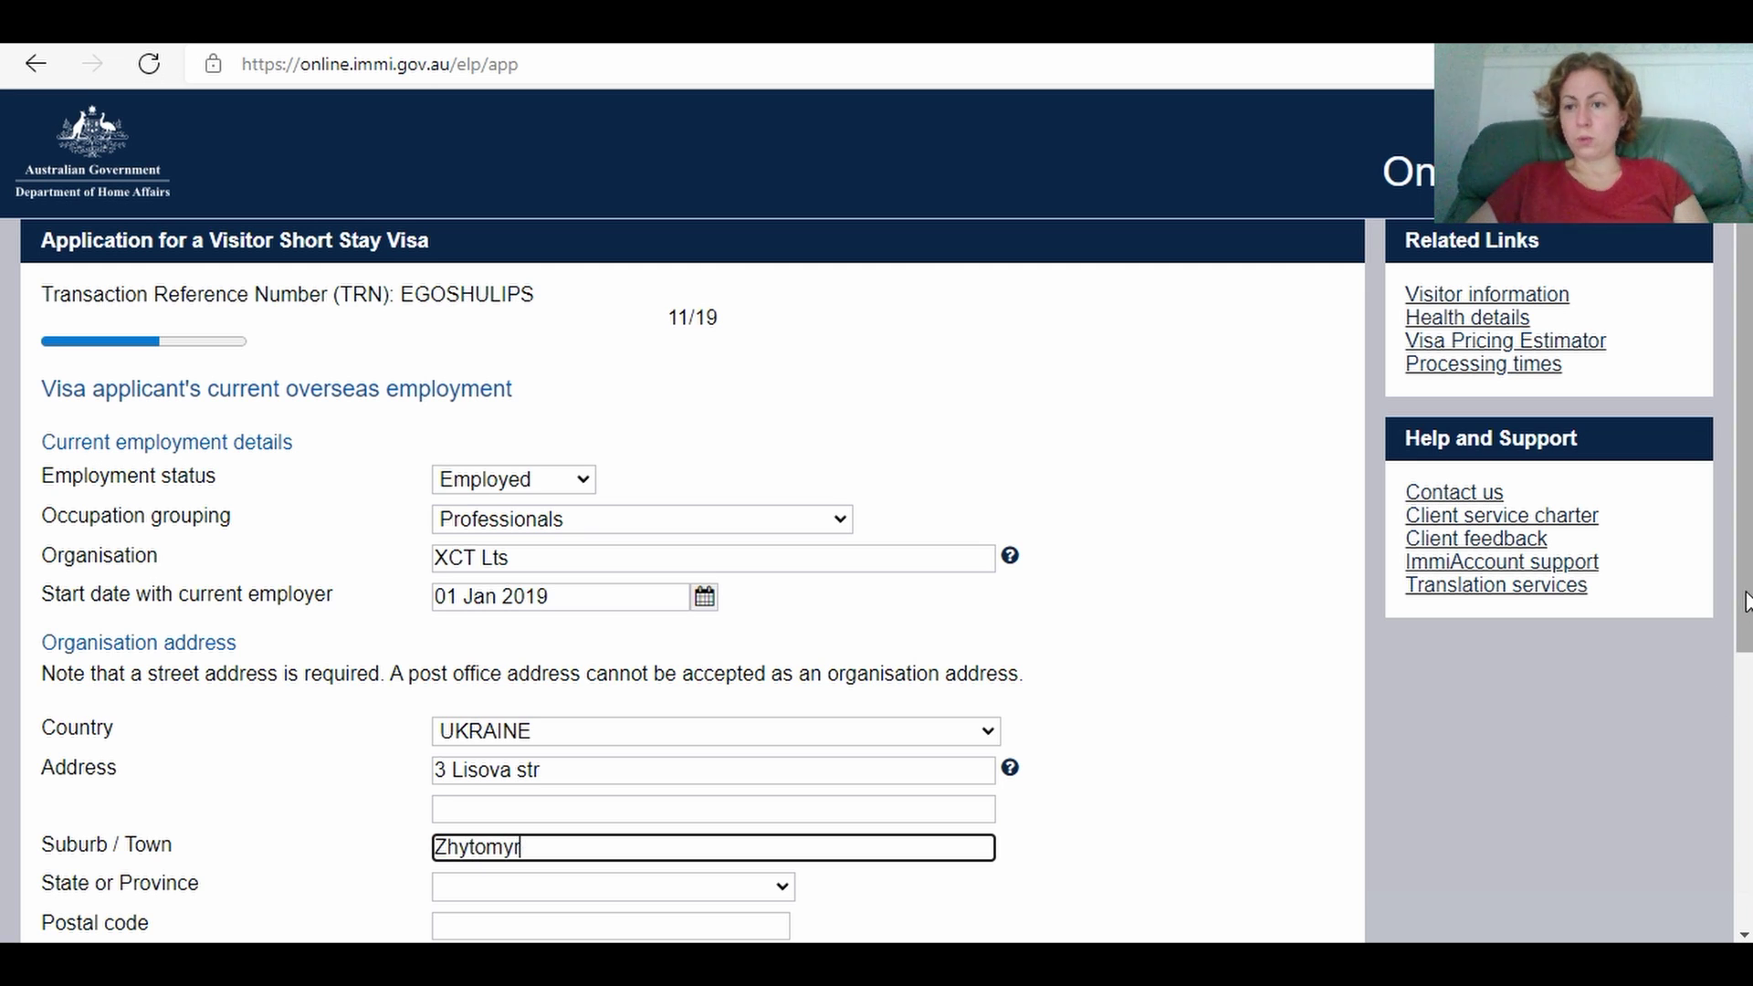
scroll(1746, 603, down, 3)
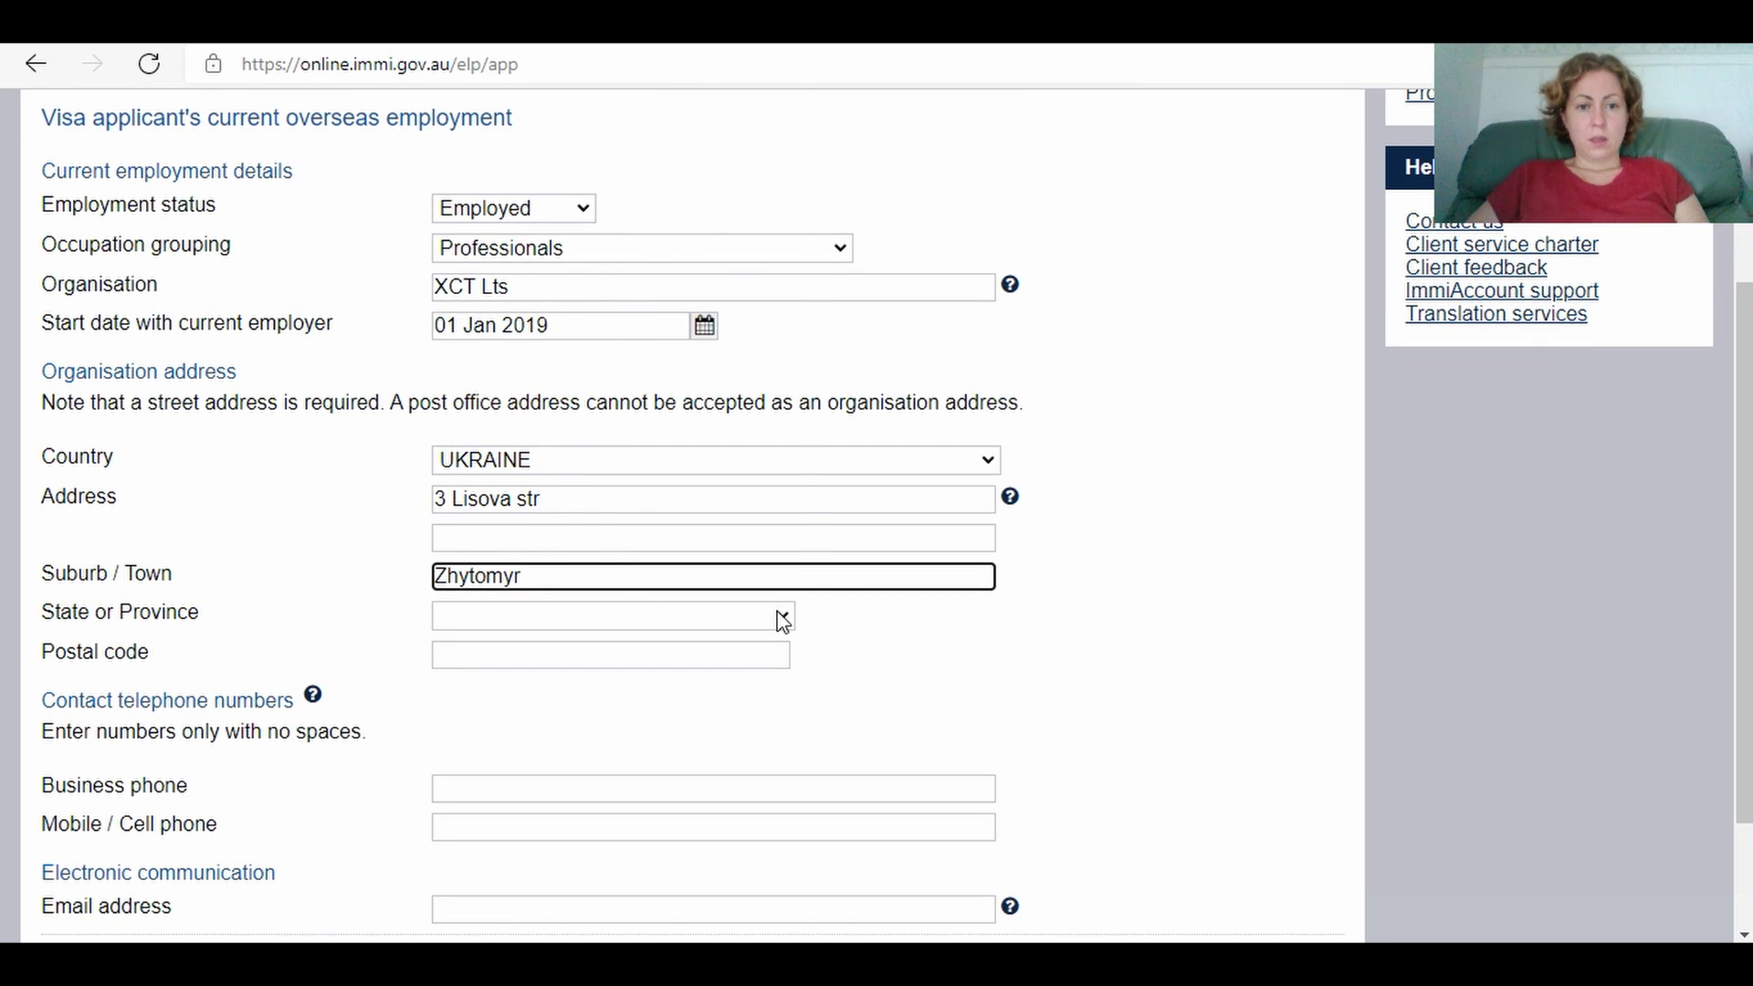
click(782, 618)
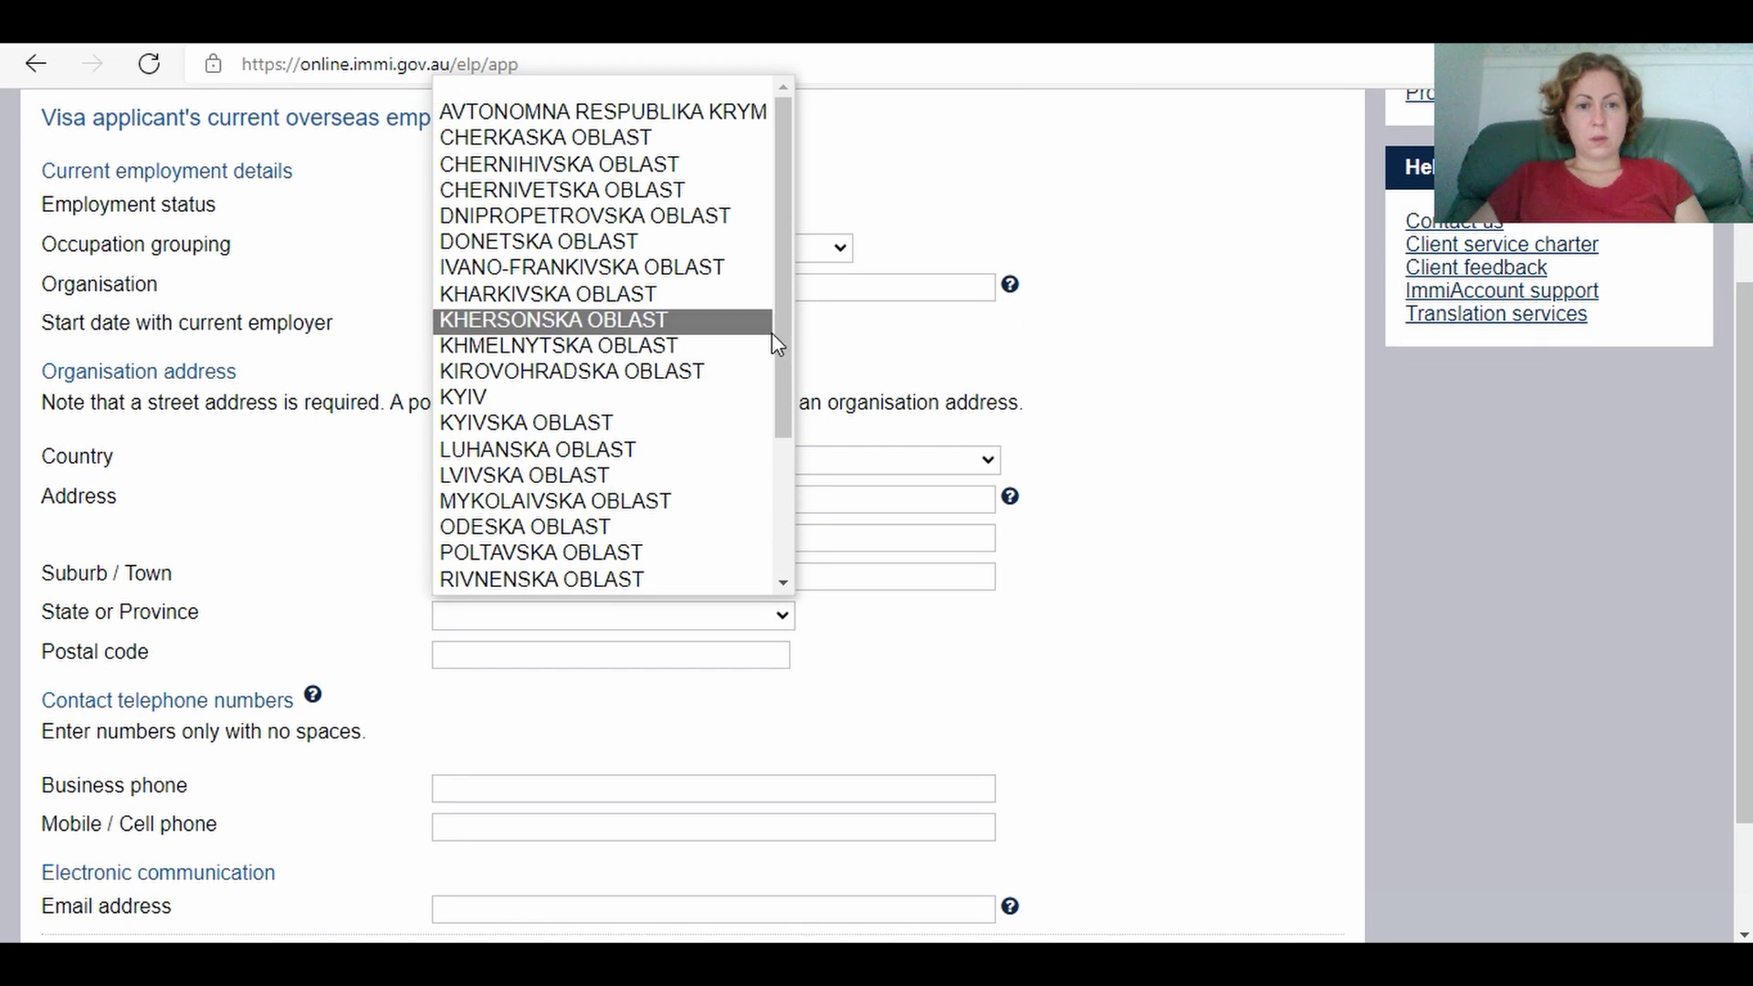
drag(775, 333, 790, 517)
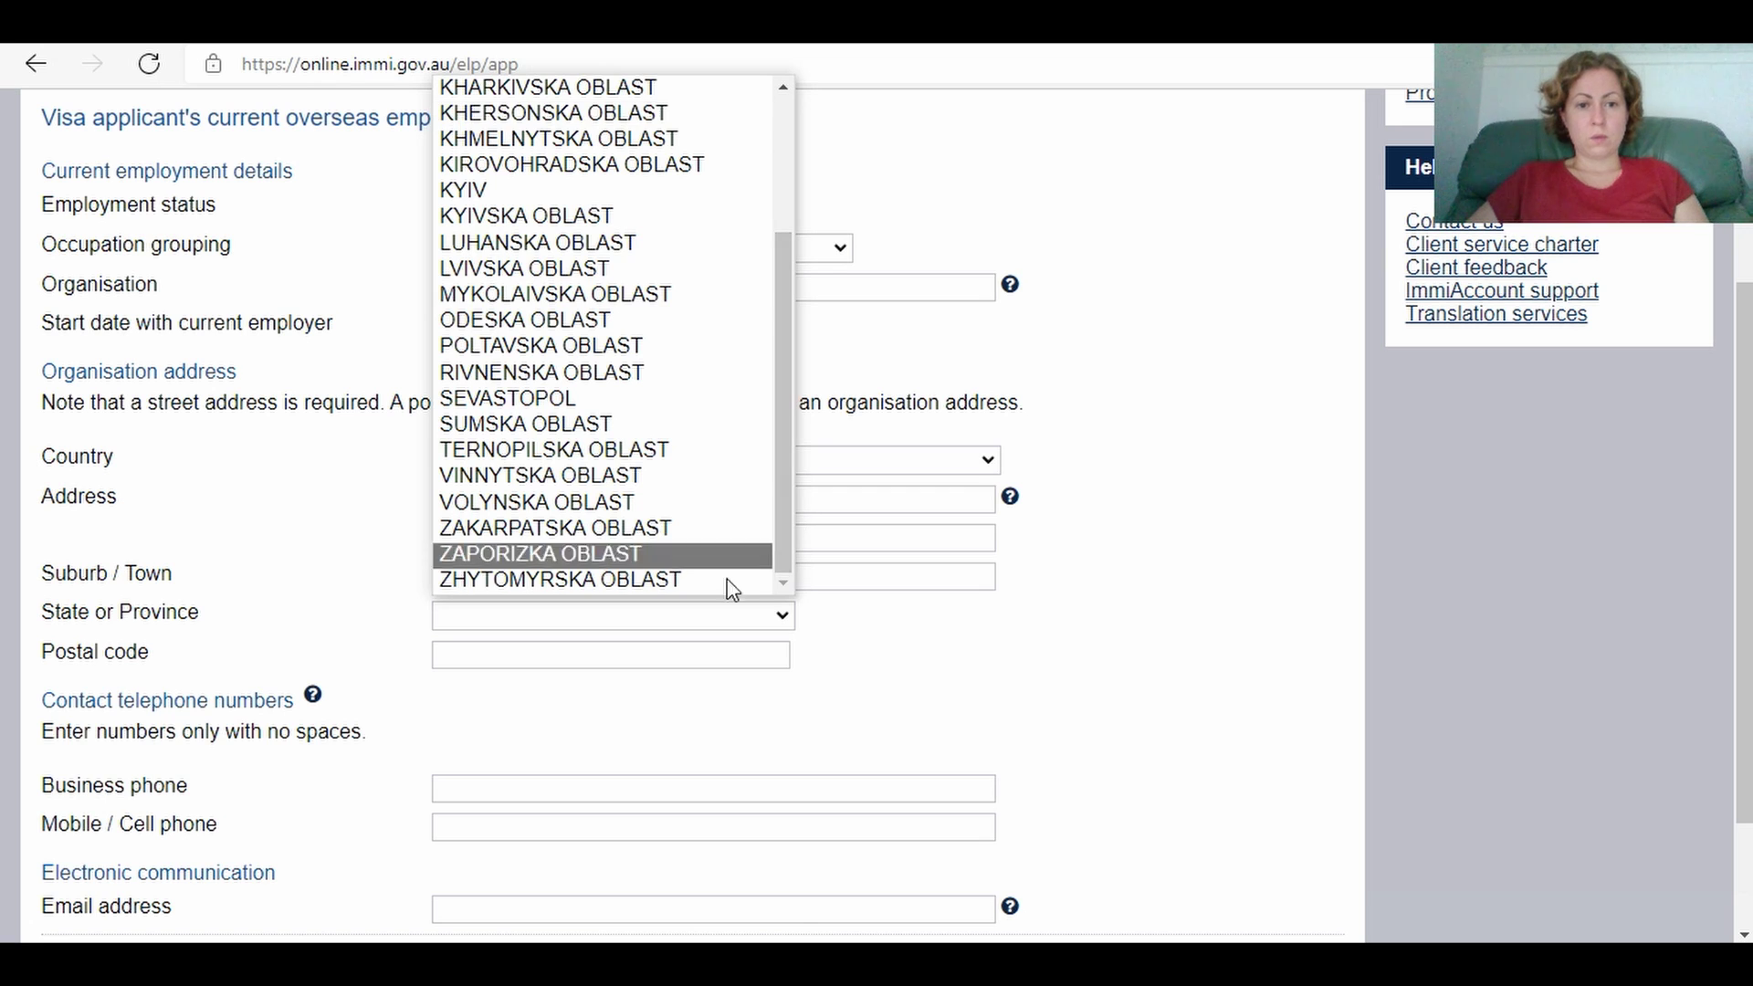
click(677, 580)
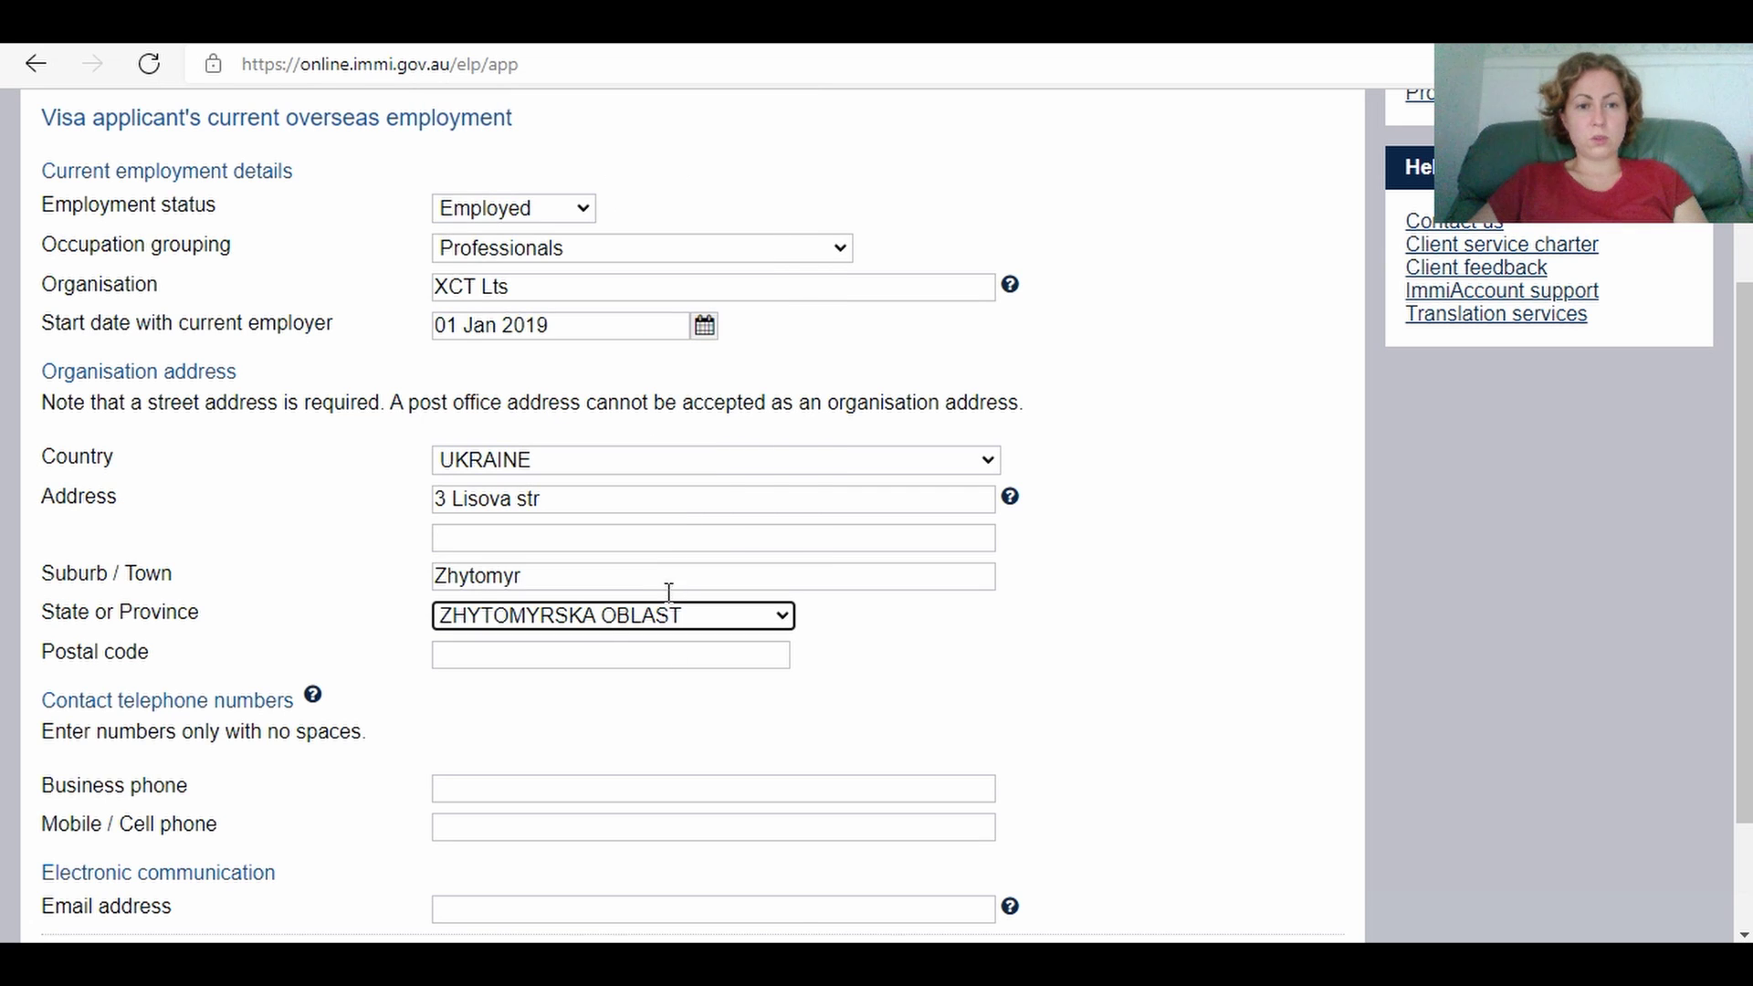
click(527, 664)
text(0)
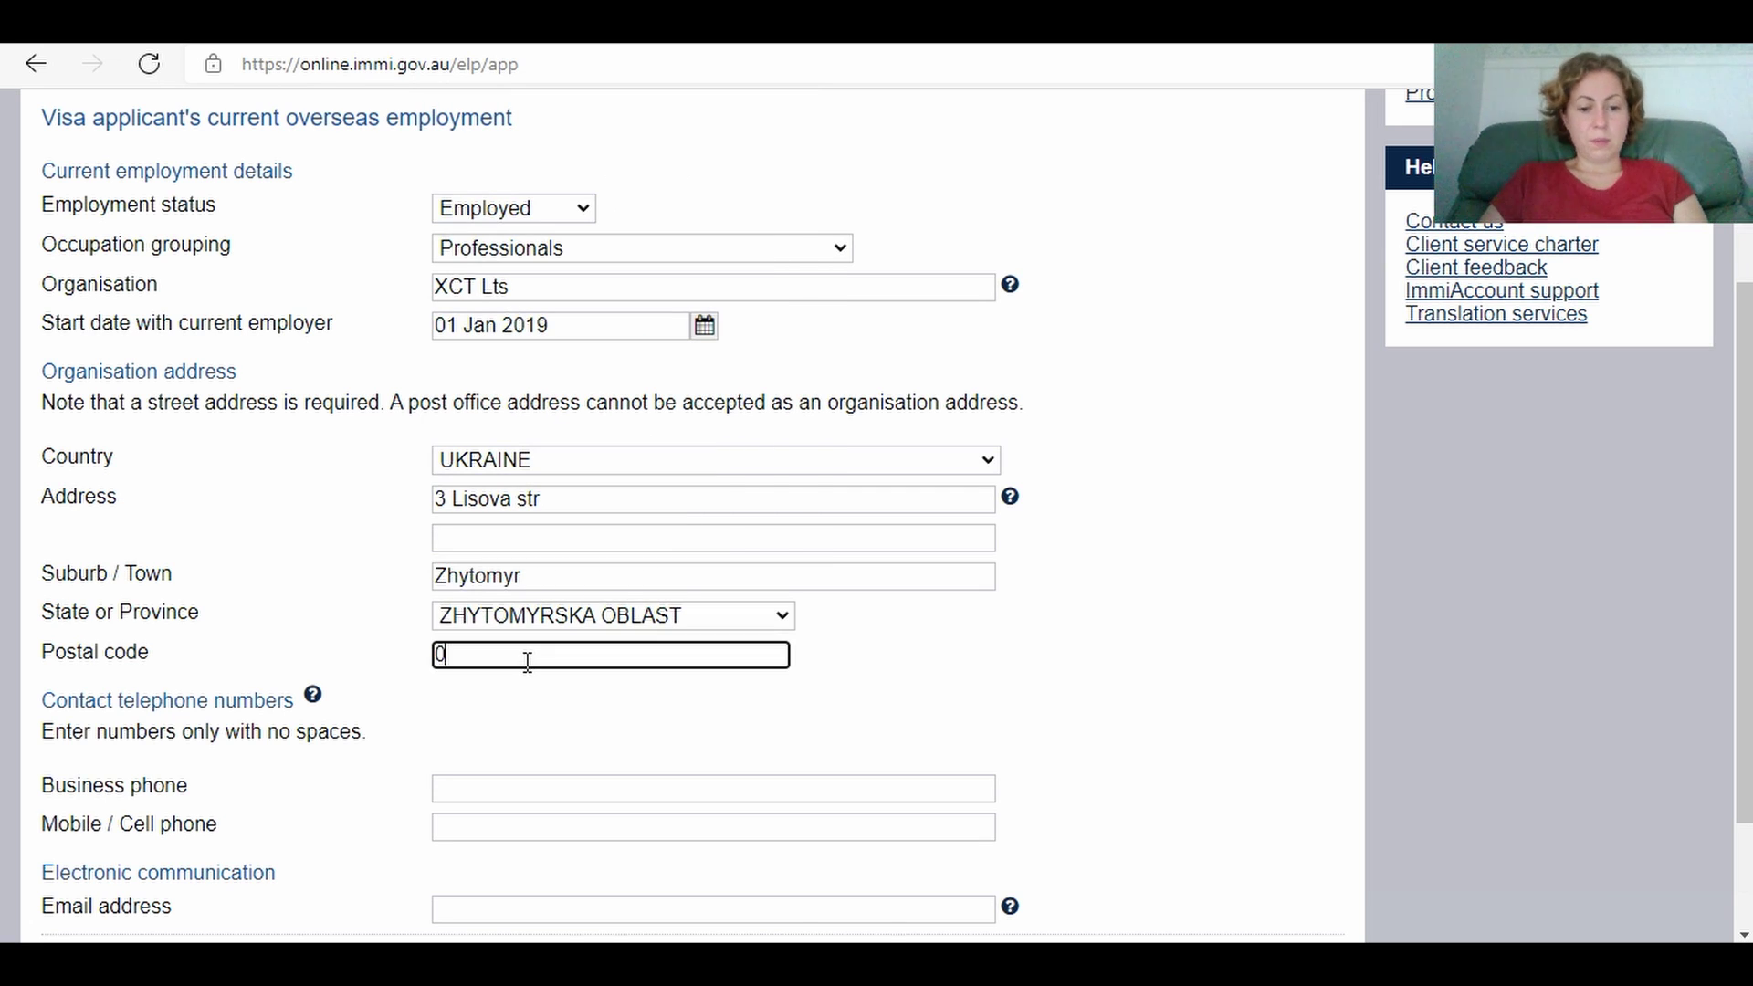
text(7456)
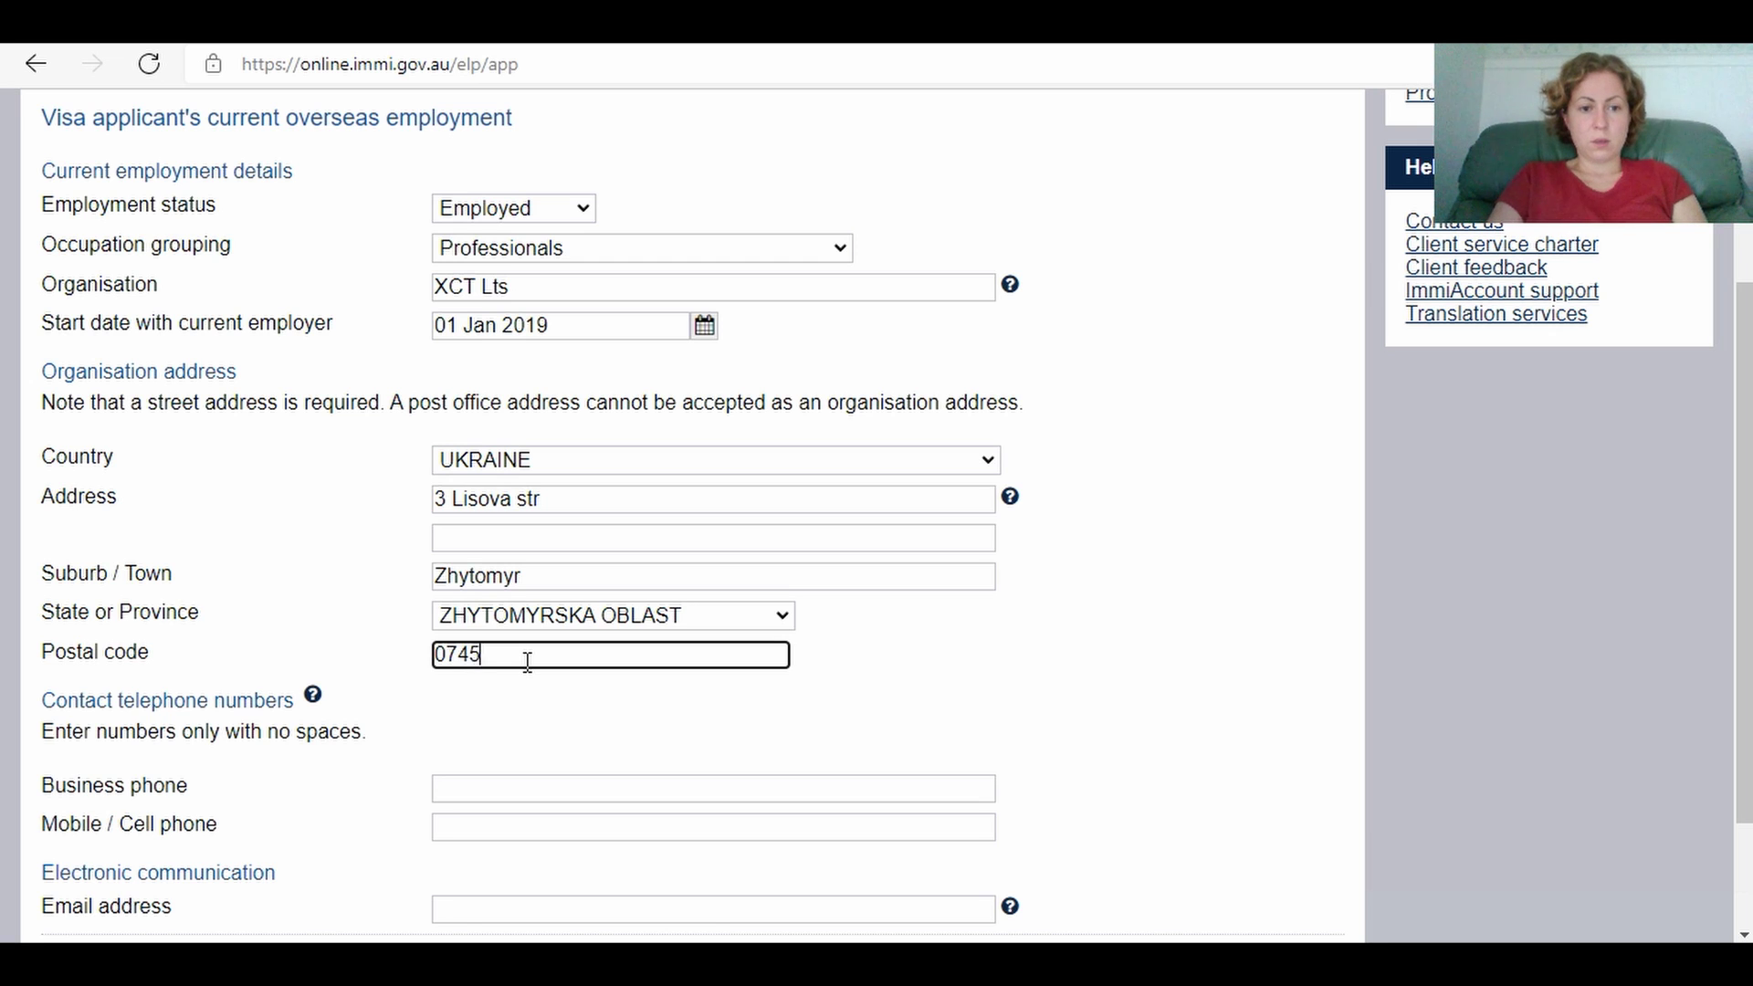
Step: Add the employer's business phone number and e-mail address
click(493, 789)
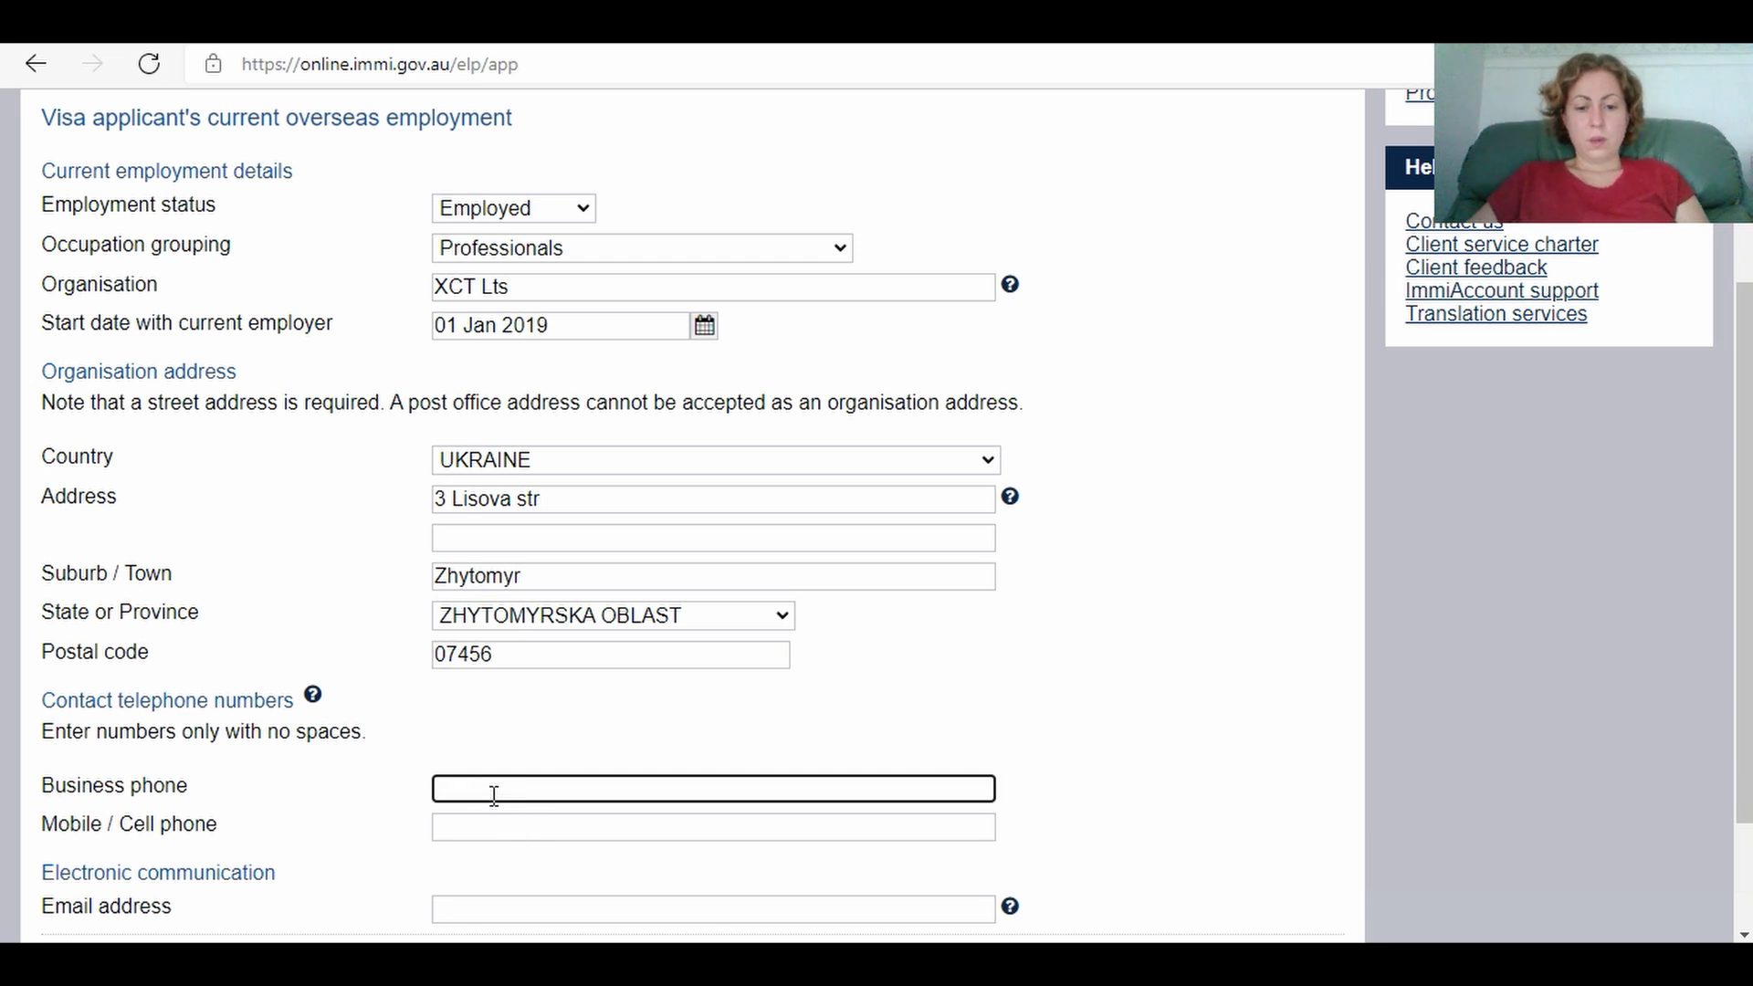
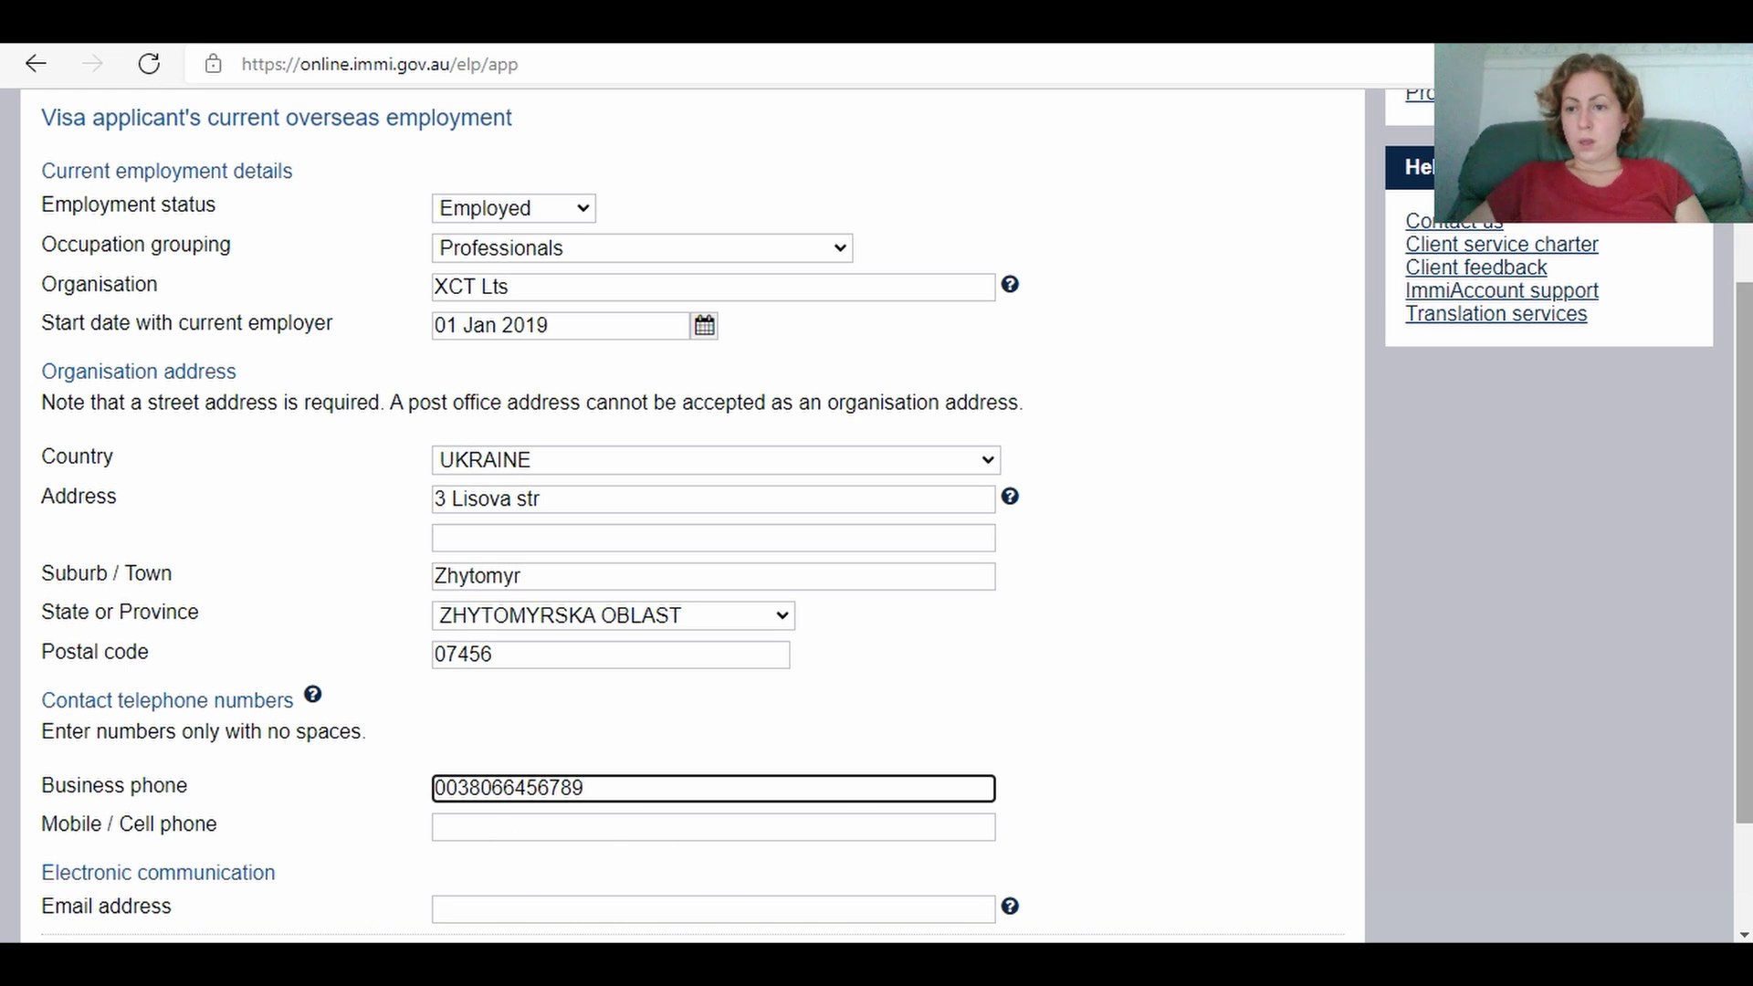
scroll(1746, 828, down, 2)
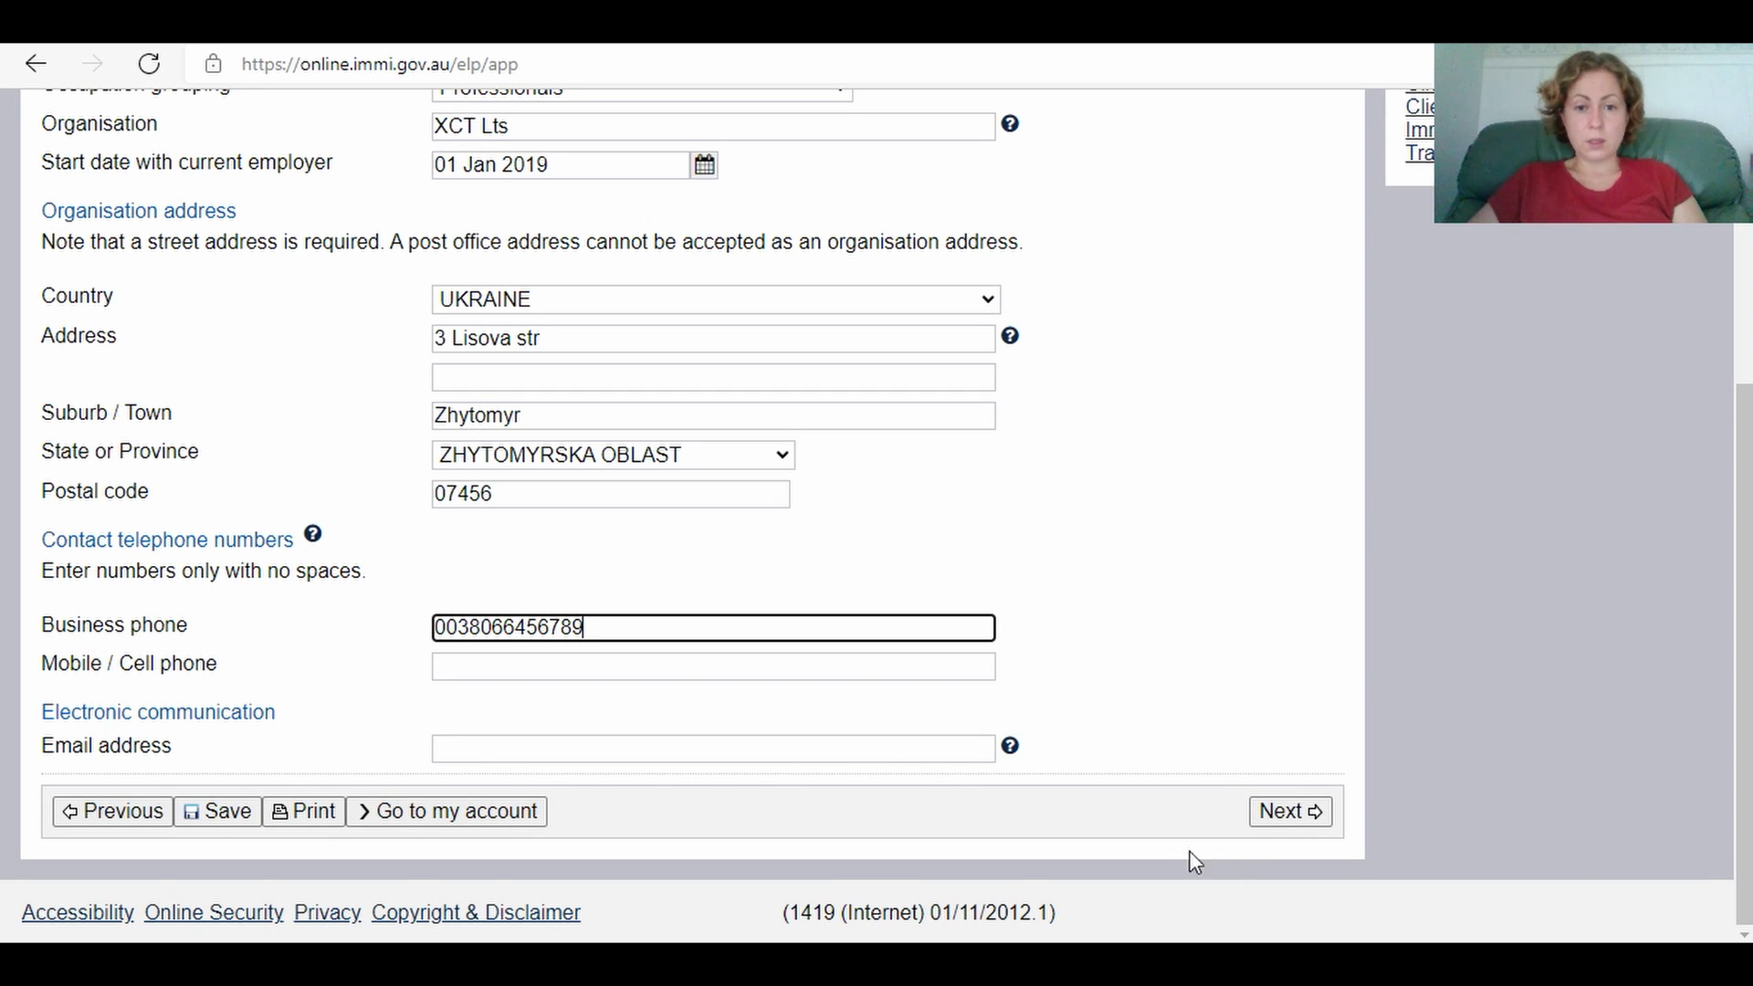
click(883, 746)
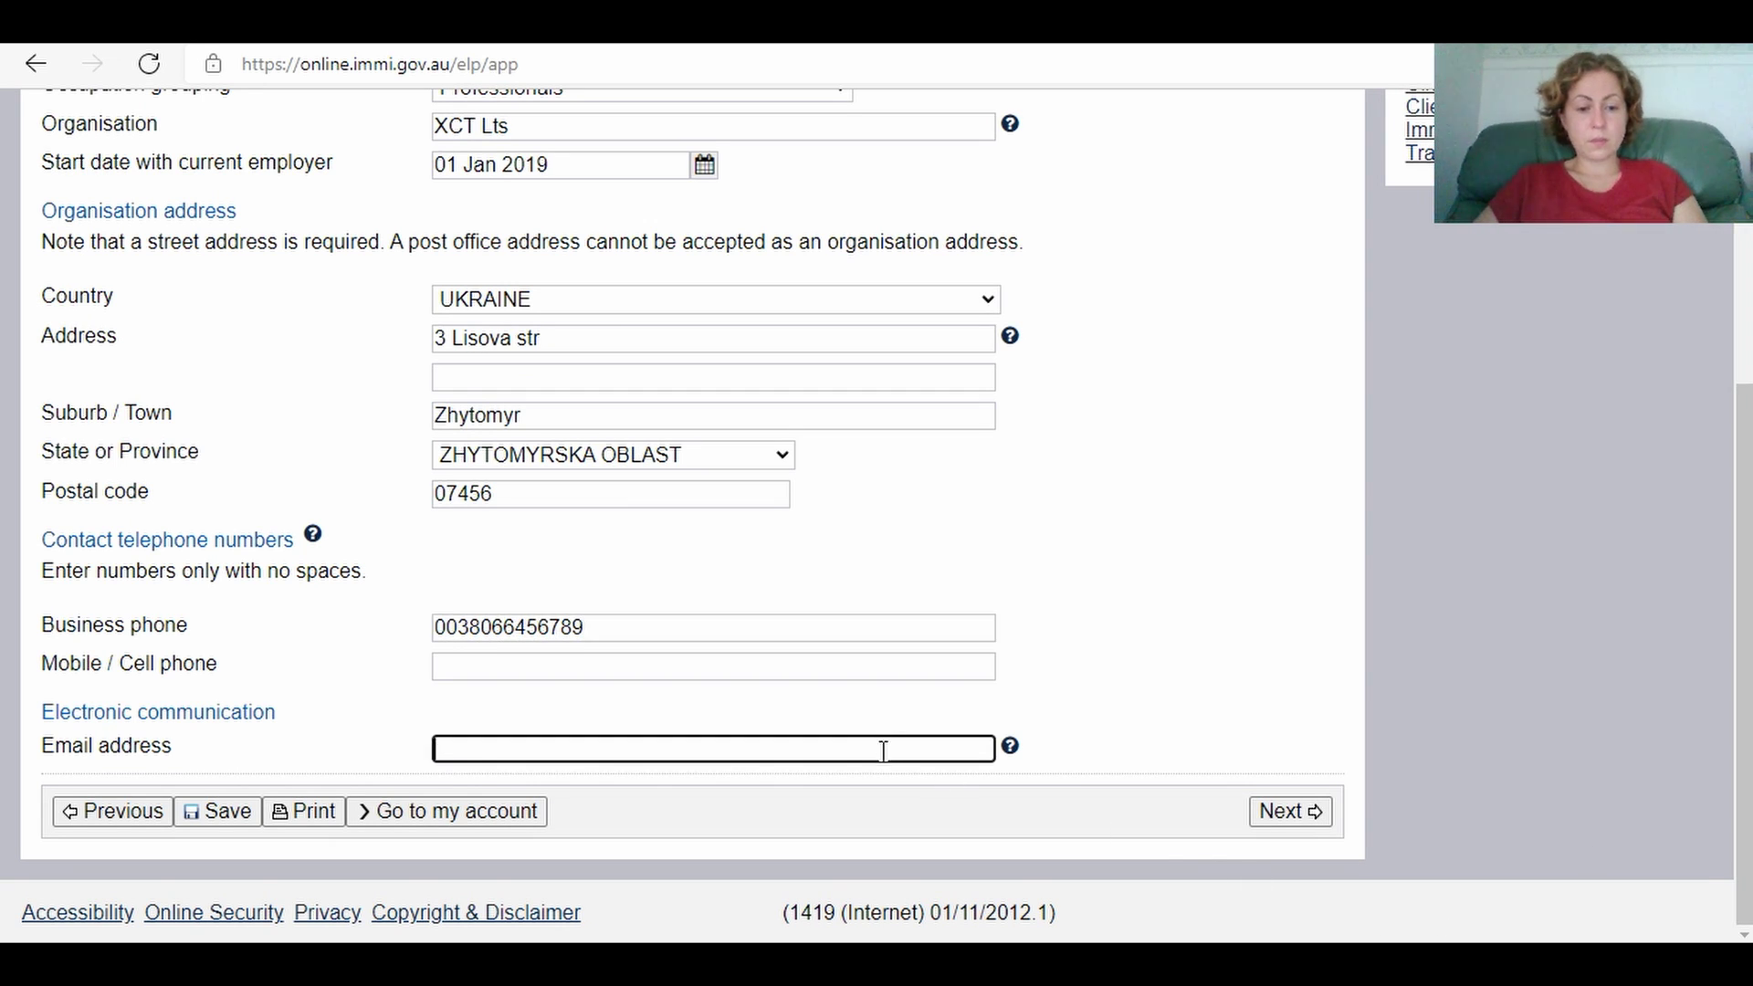
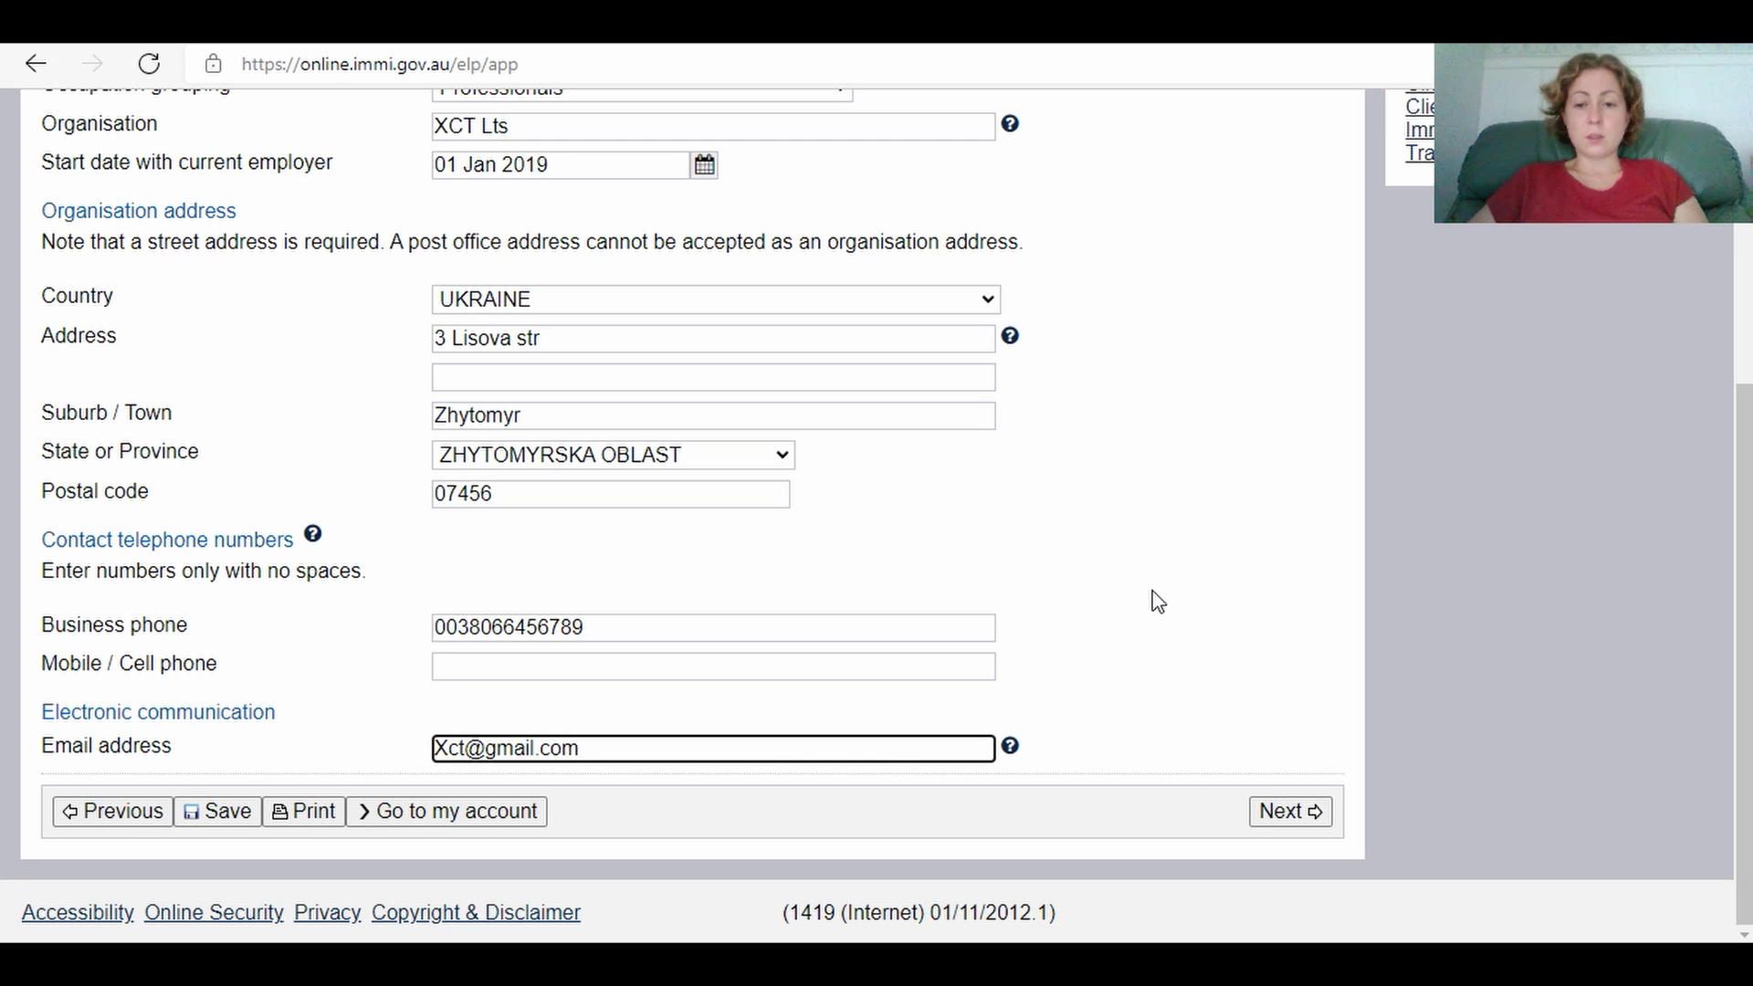
Step: Declare the stay self funded with funds 'I have 10,000 USD' and submit the page
click(1288, 811)
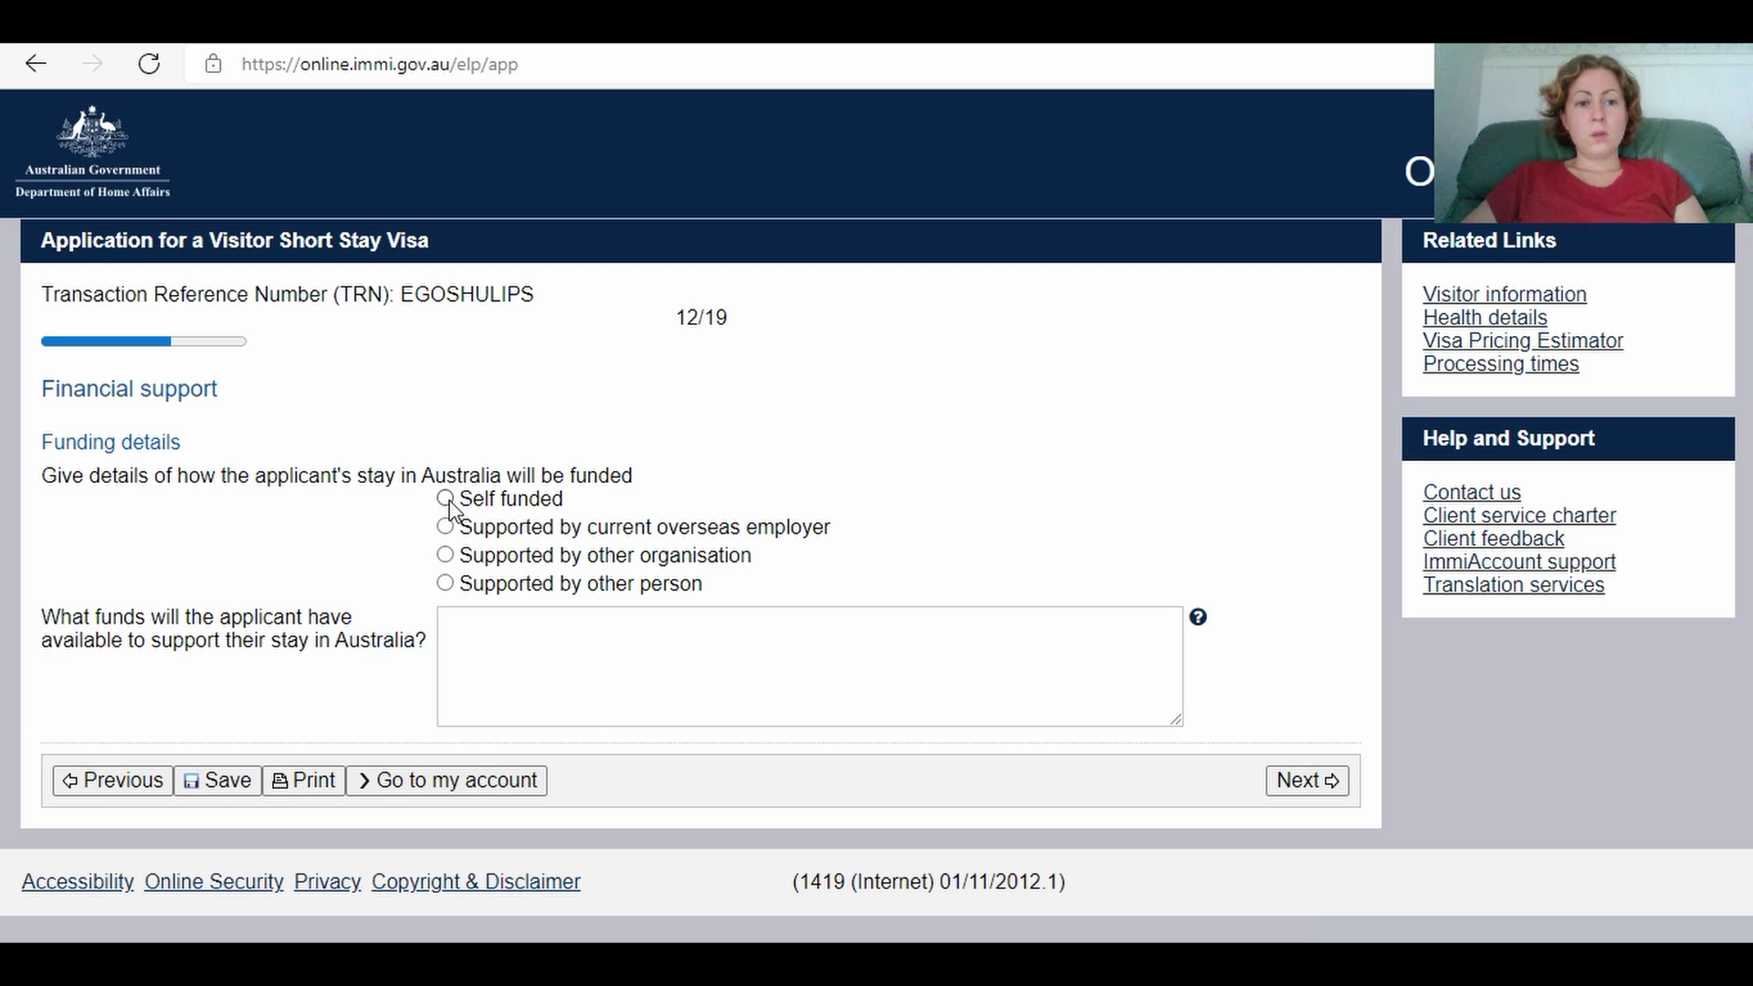
click(445, 499)
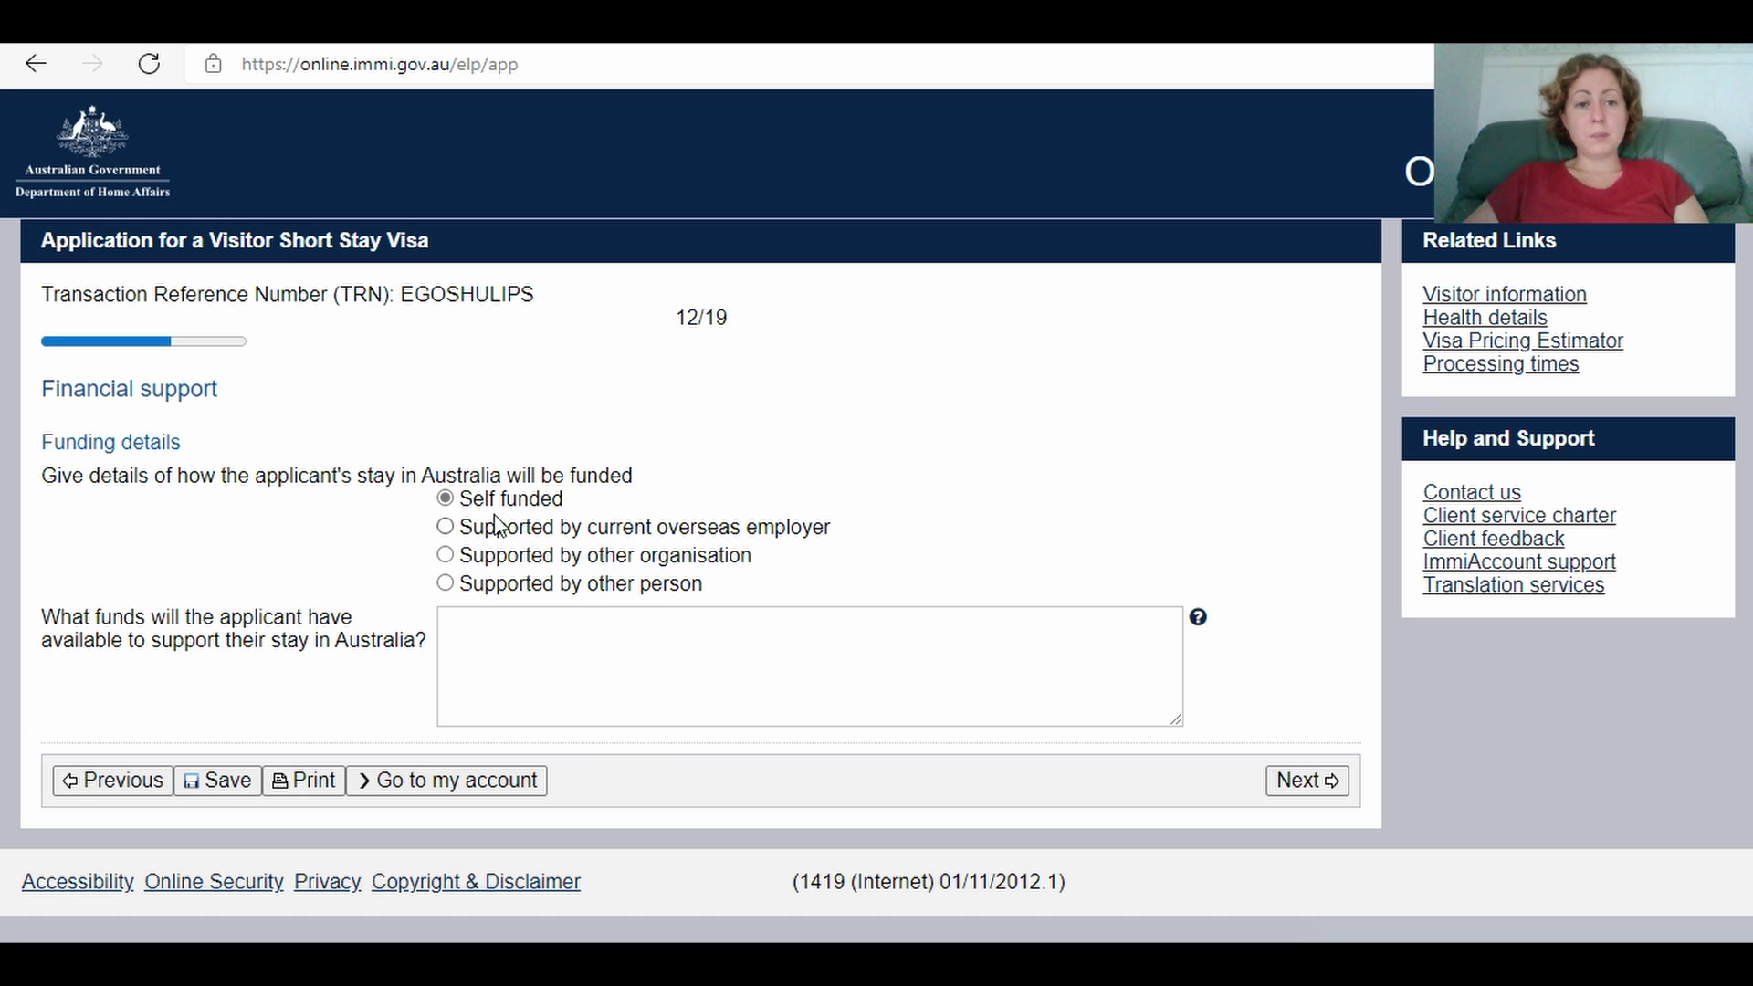
click(488, 637)
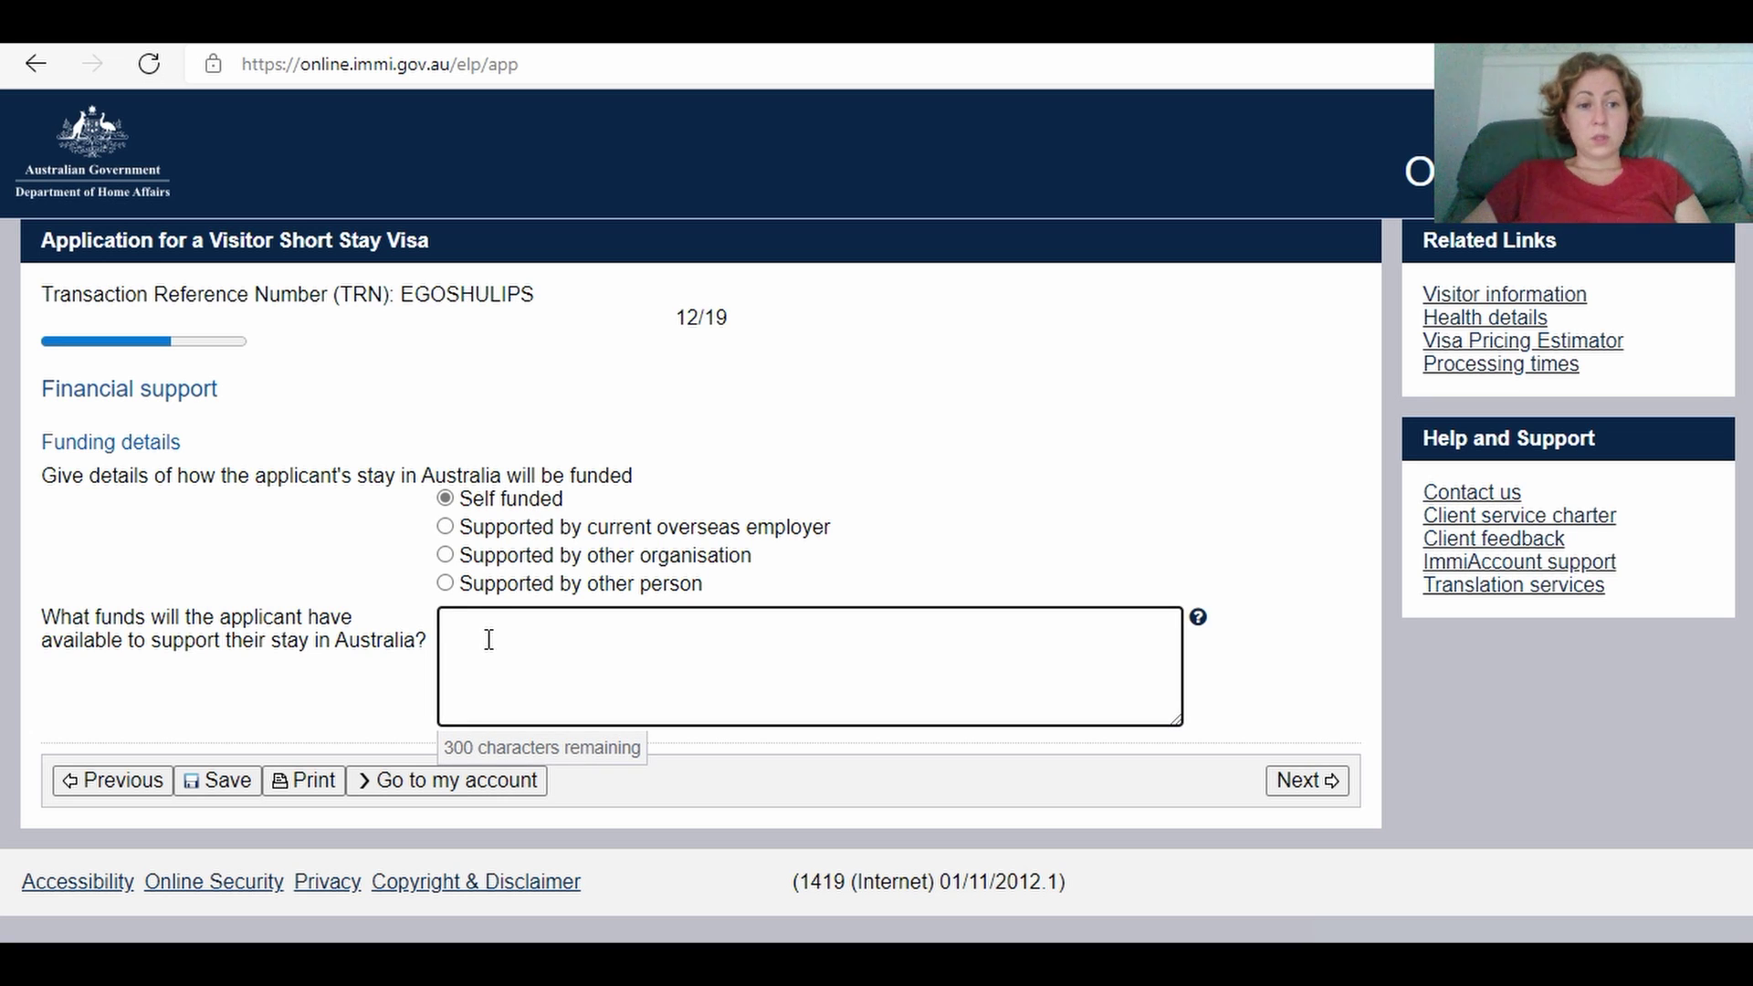
text(I have )
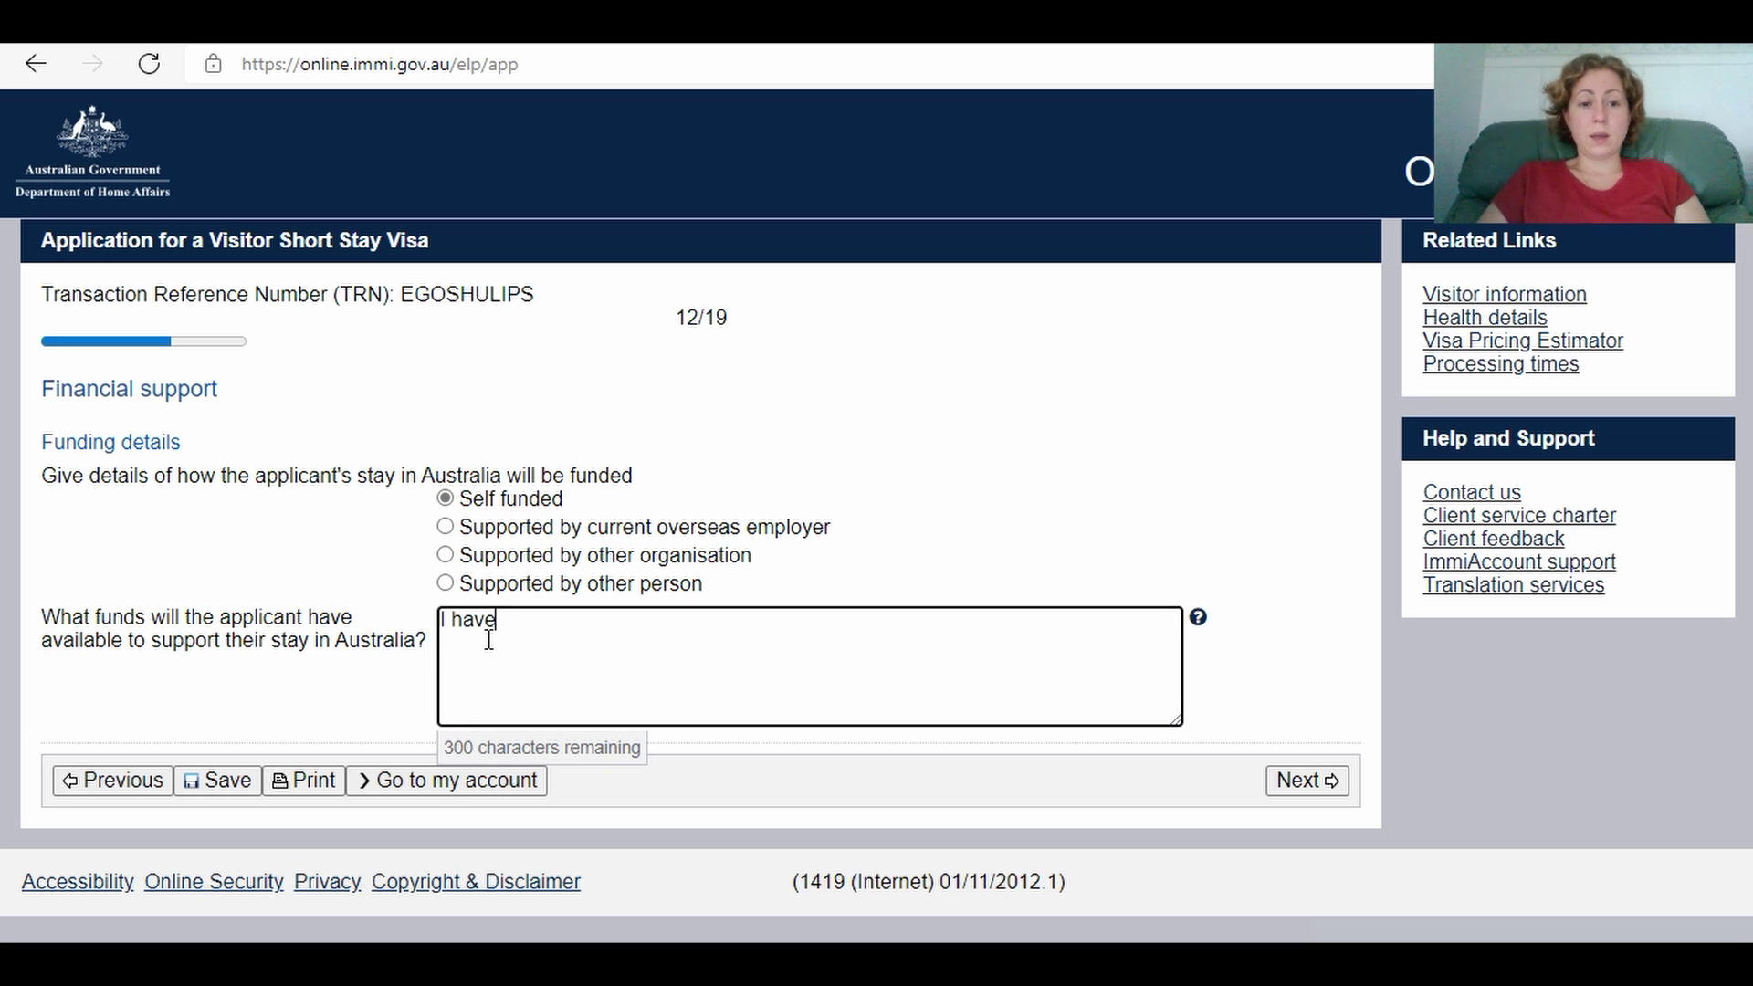
text(10000)
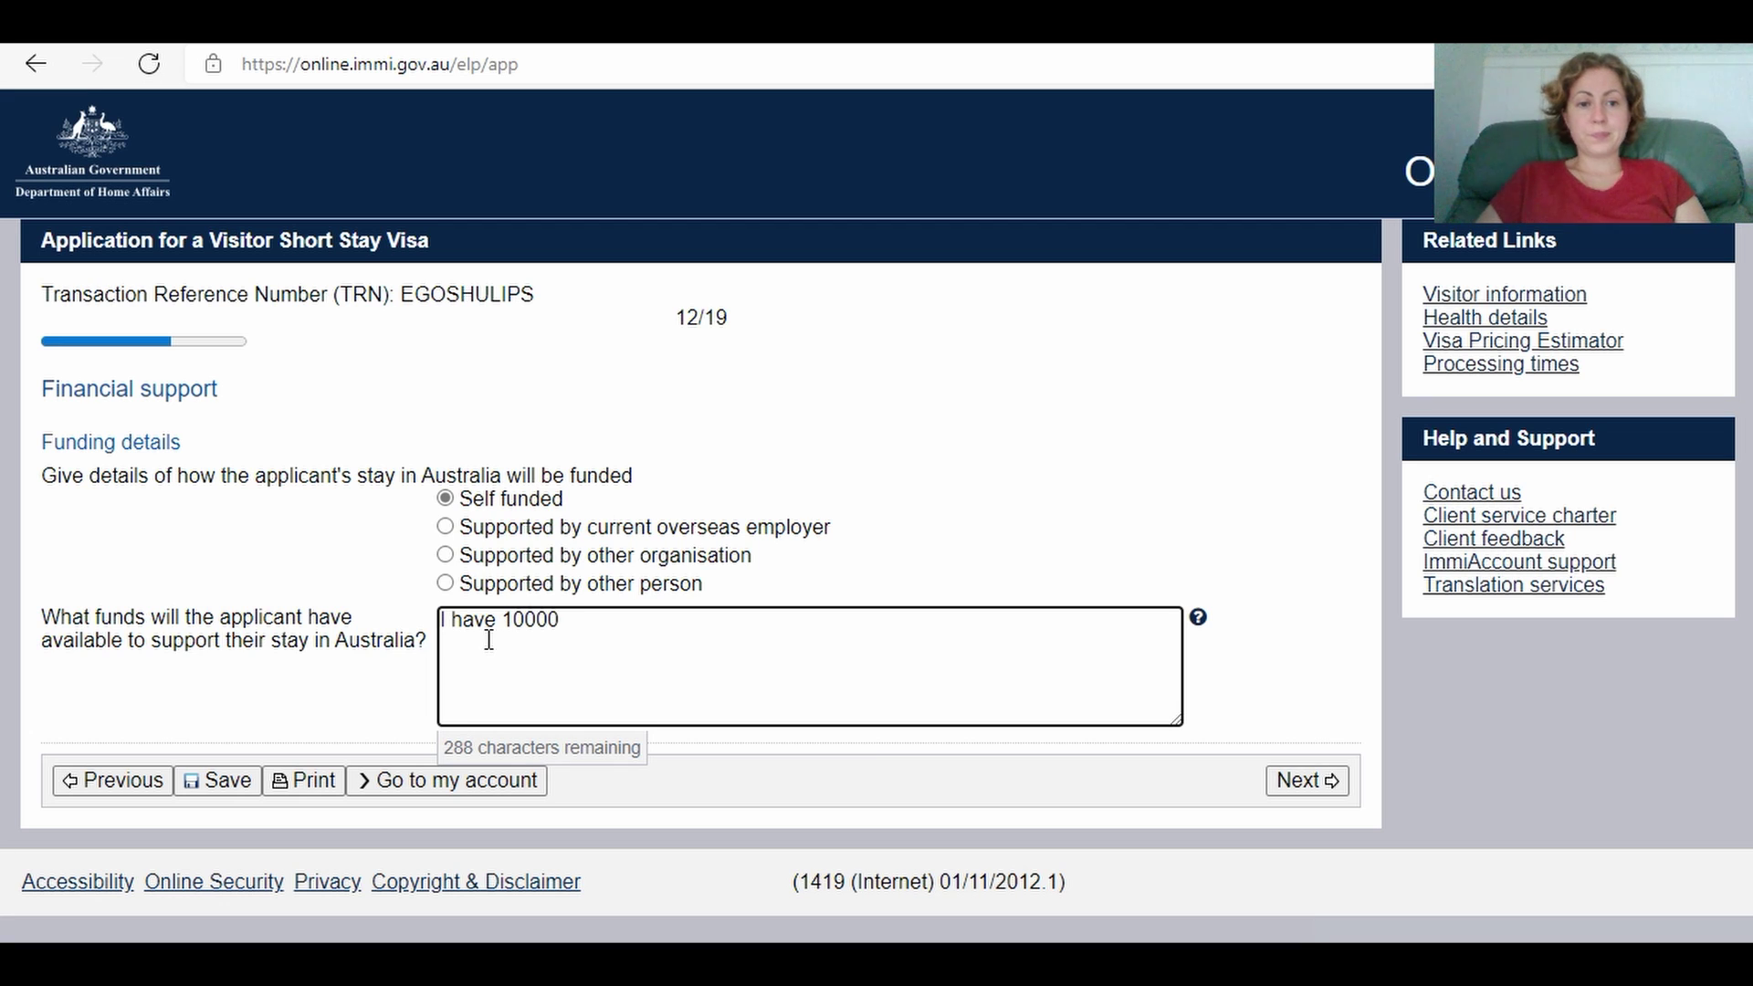
click(528, 624)
text(,)
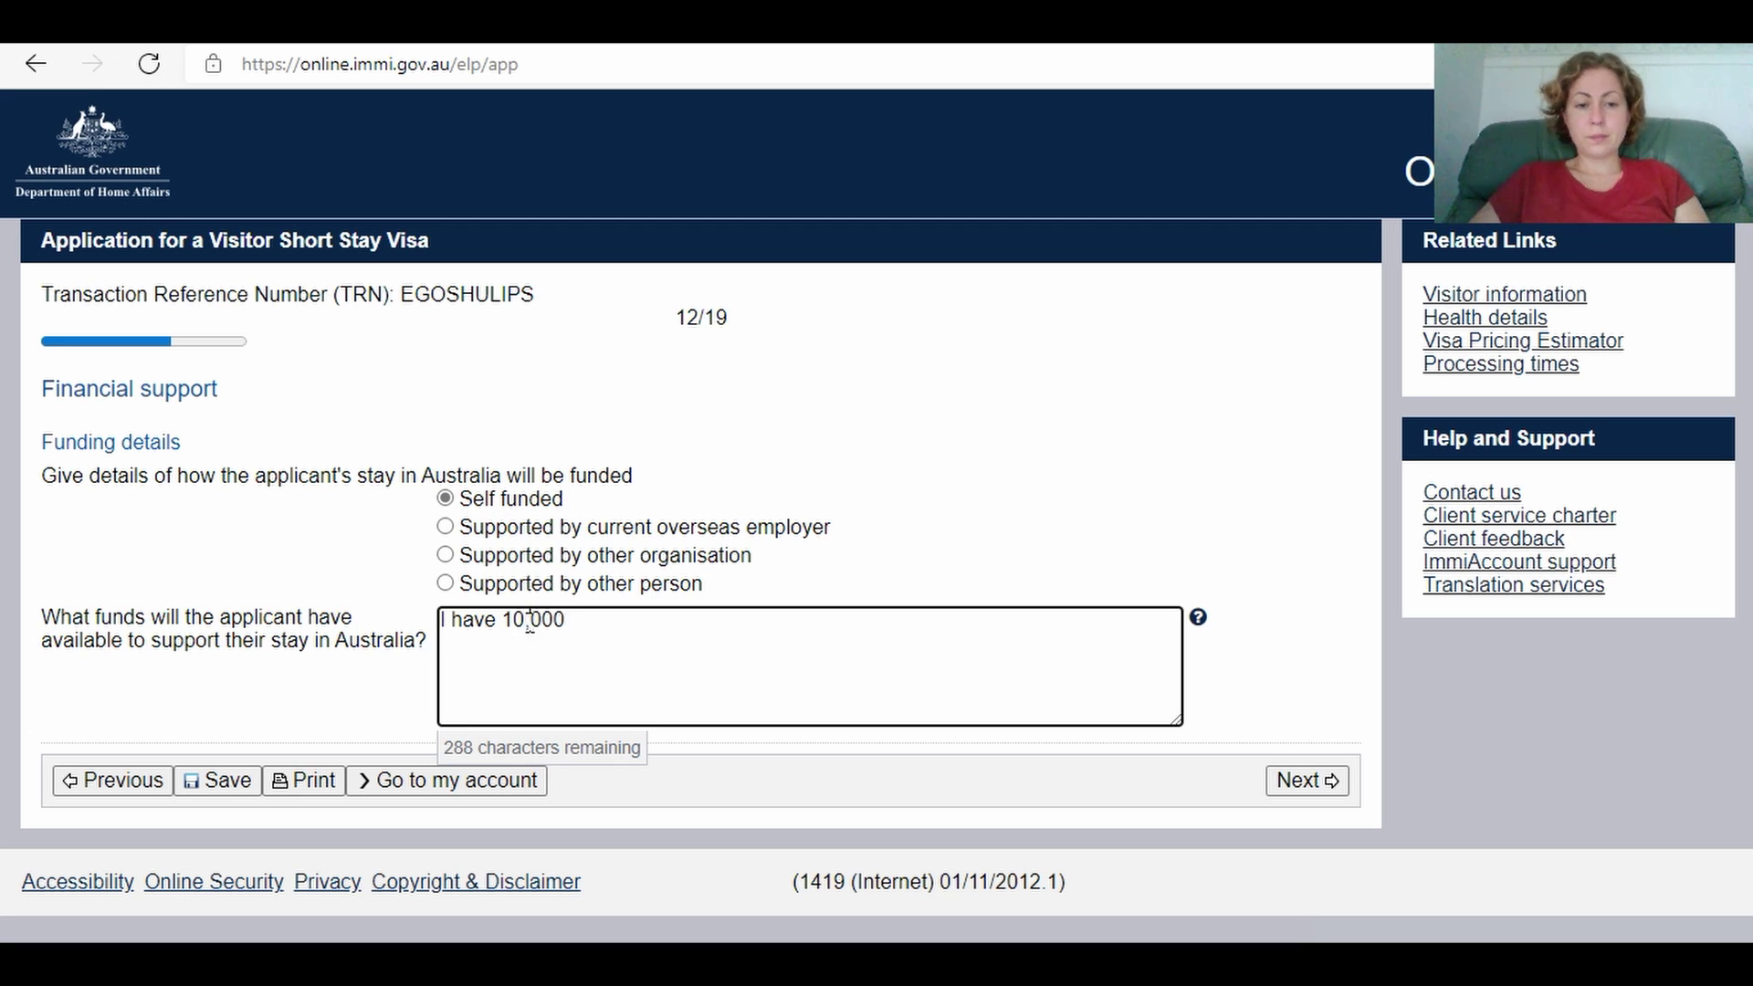
click(616, 624)
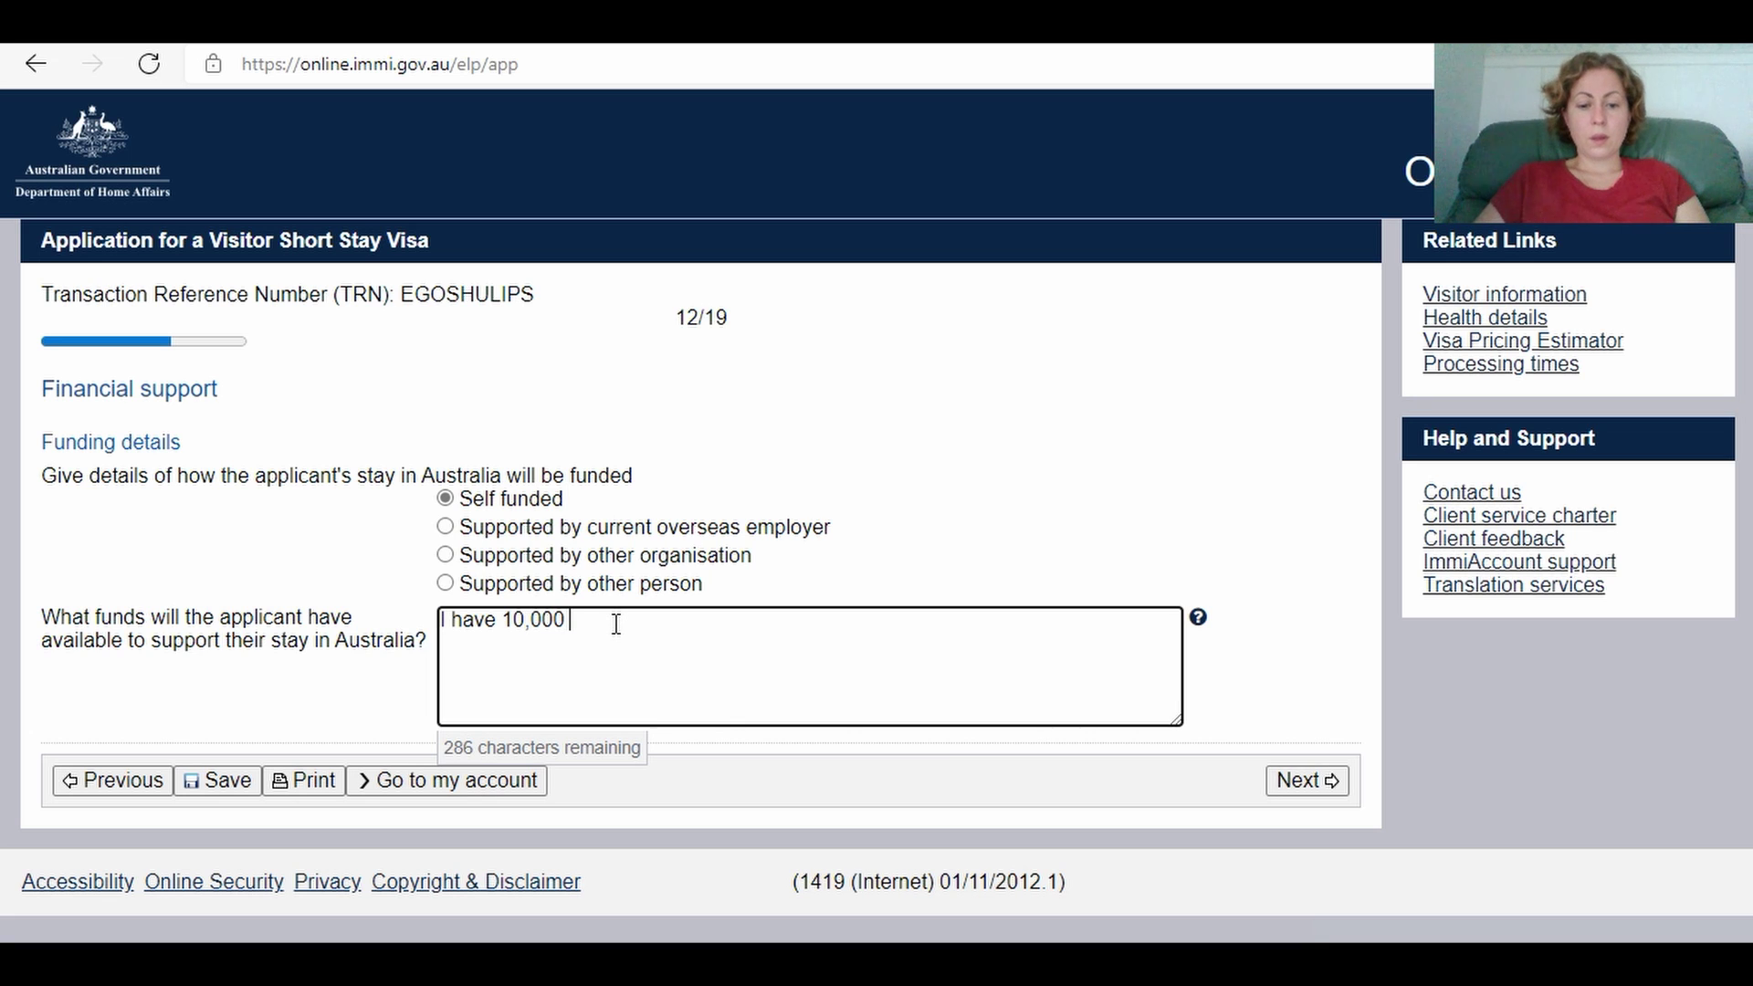
text(USD)
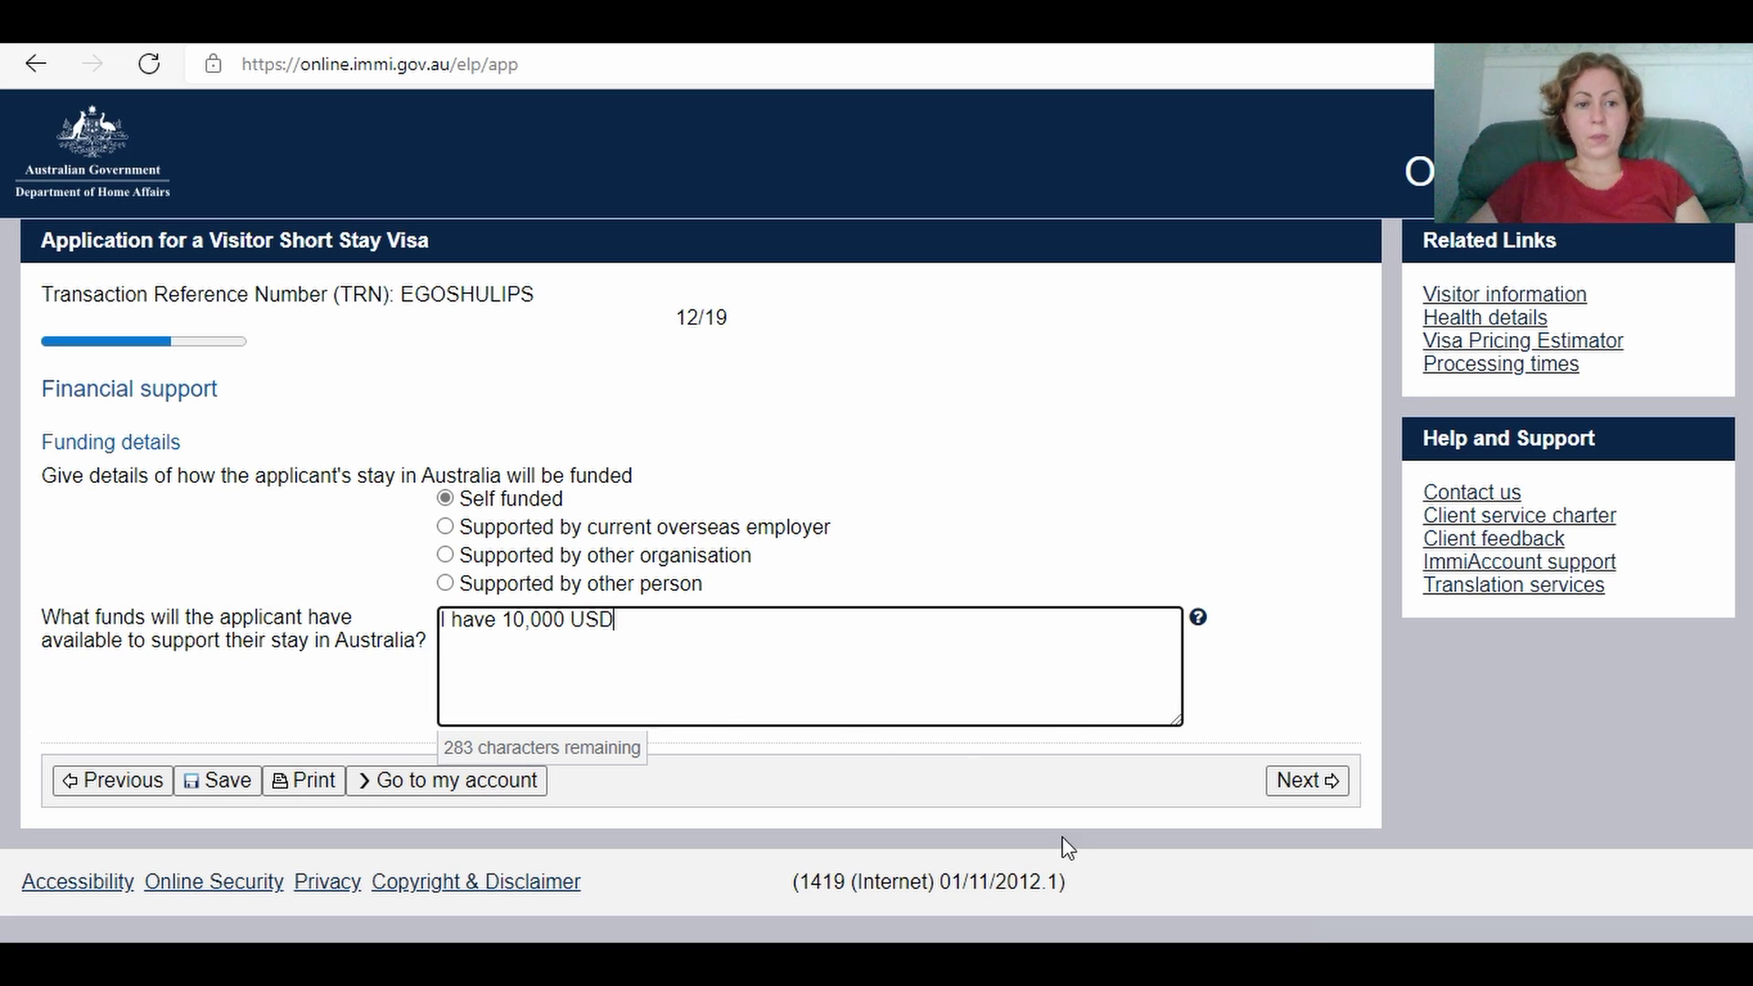
click(1300, 787)
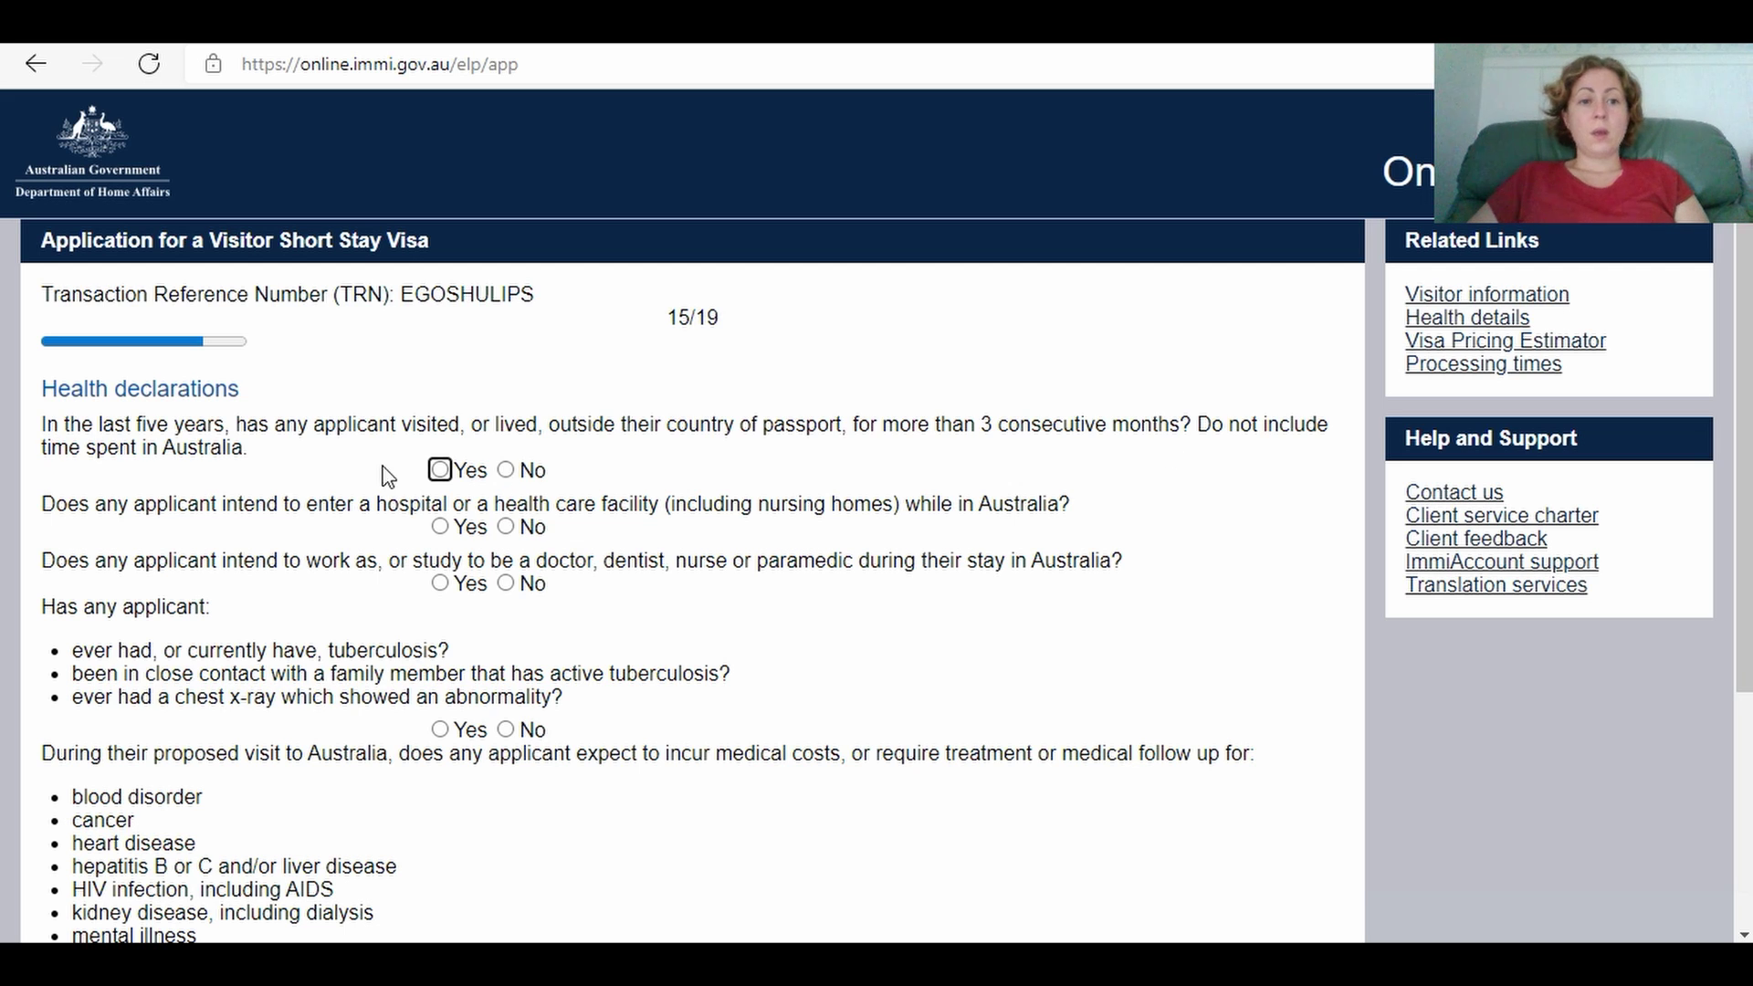
Step: Answer No to stays abroad, hospital, health work, tuberculosis, medical costs and care-assistance questions, then submit
click(505, 471)
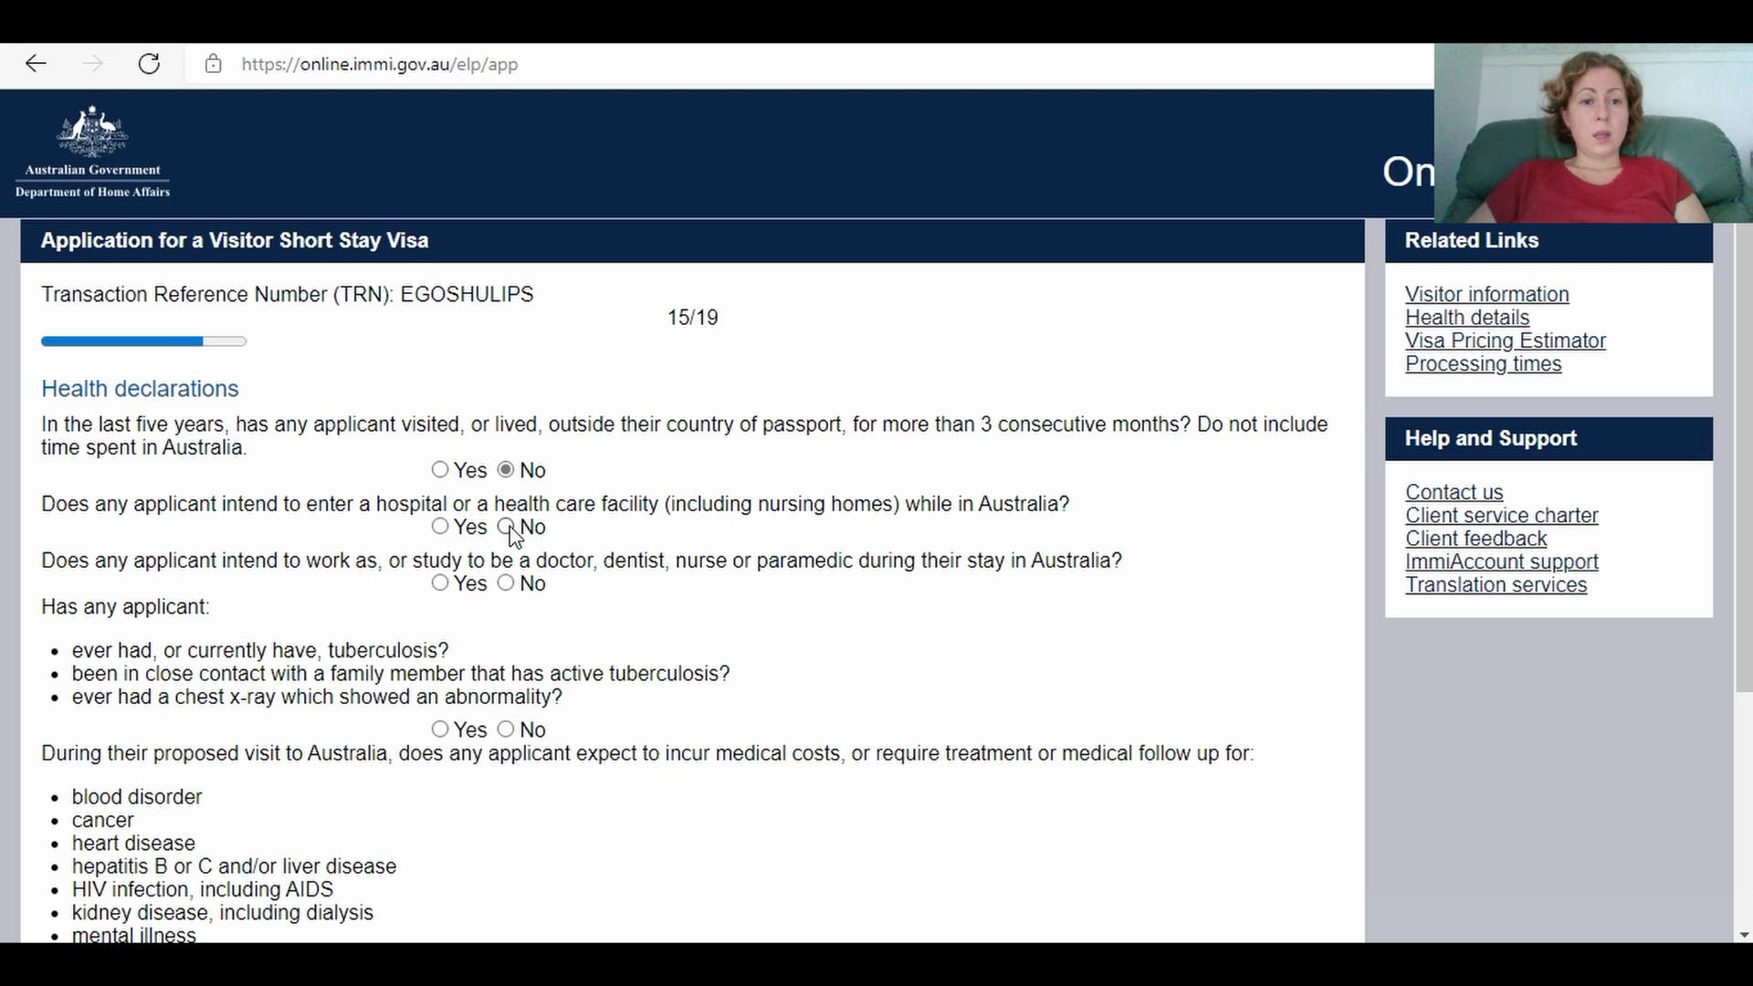
click(506, 527)
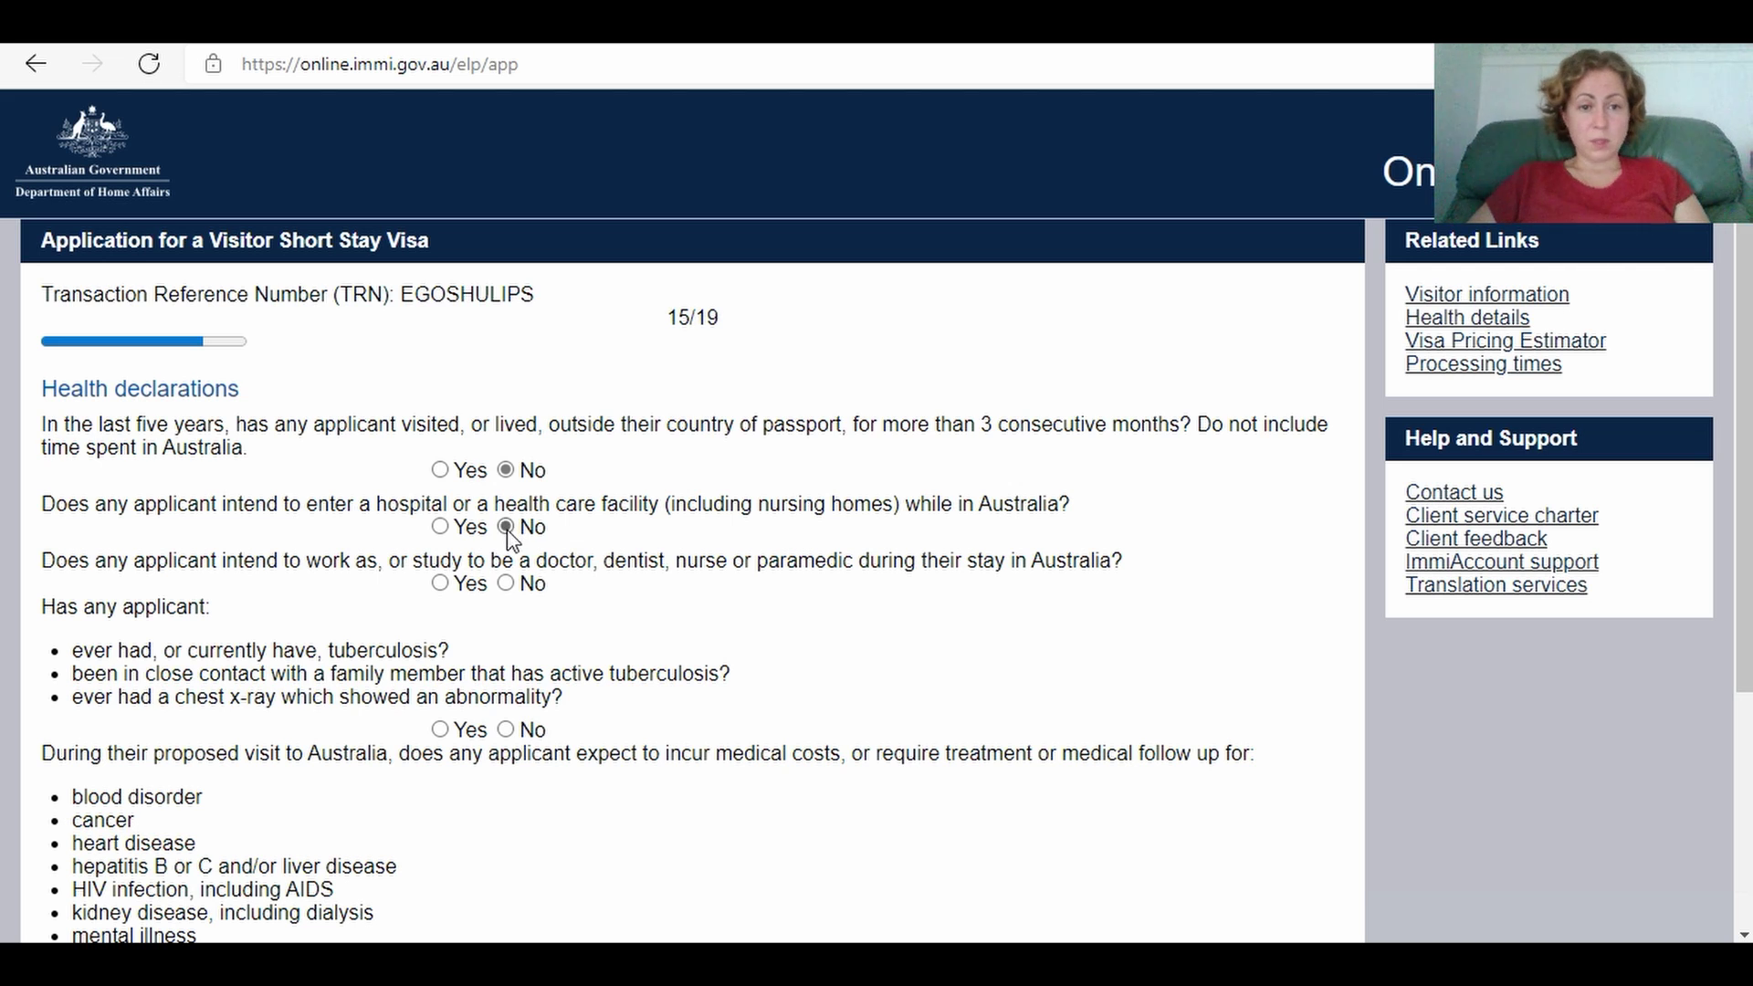
click(506, 584)
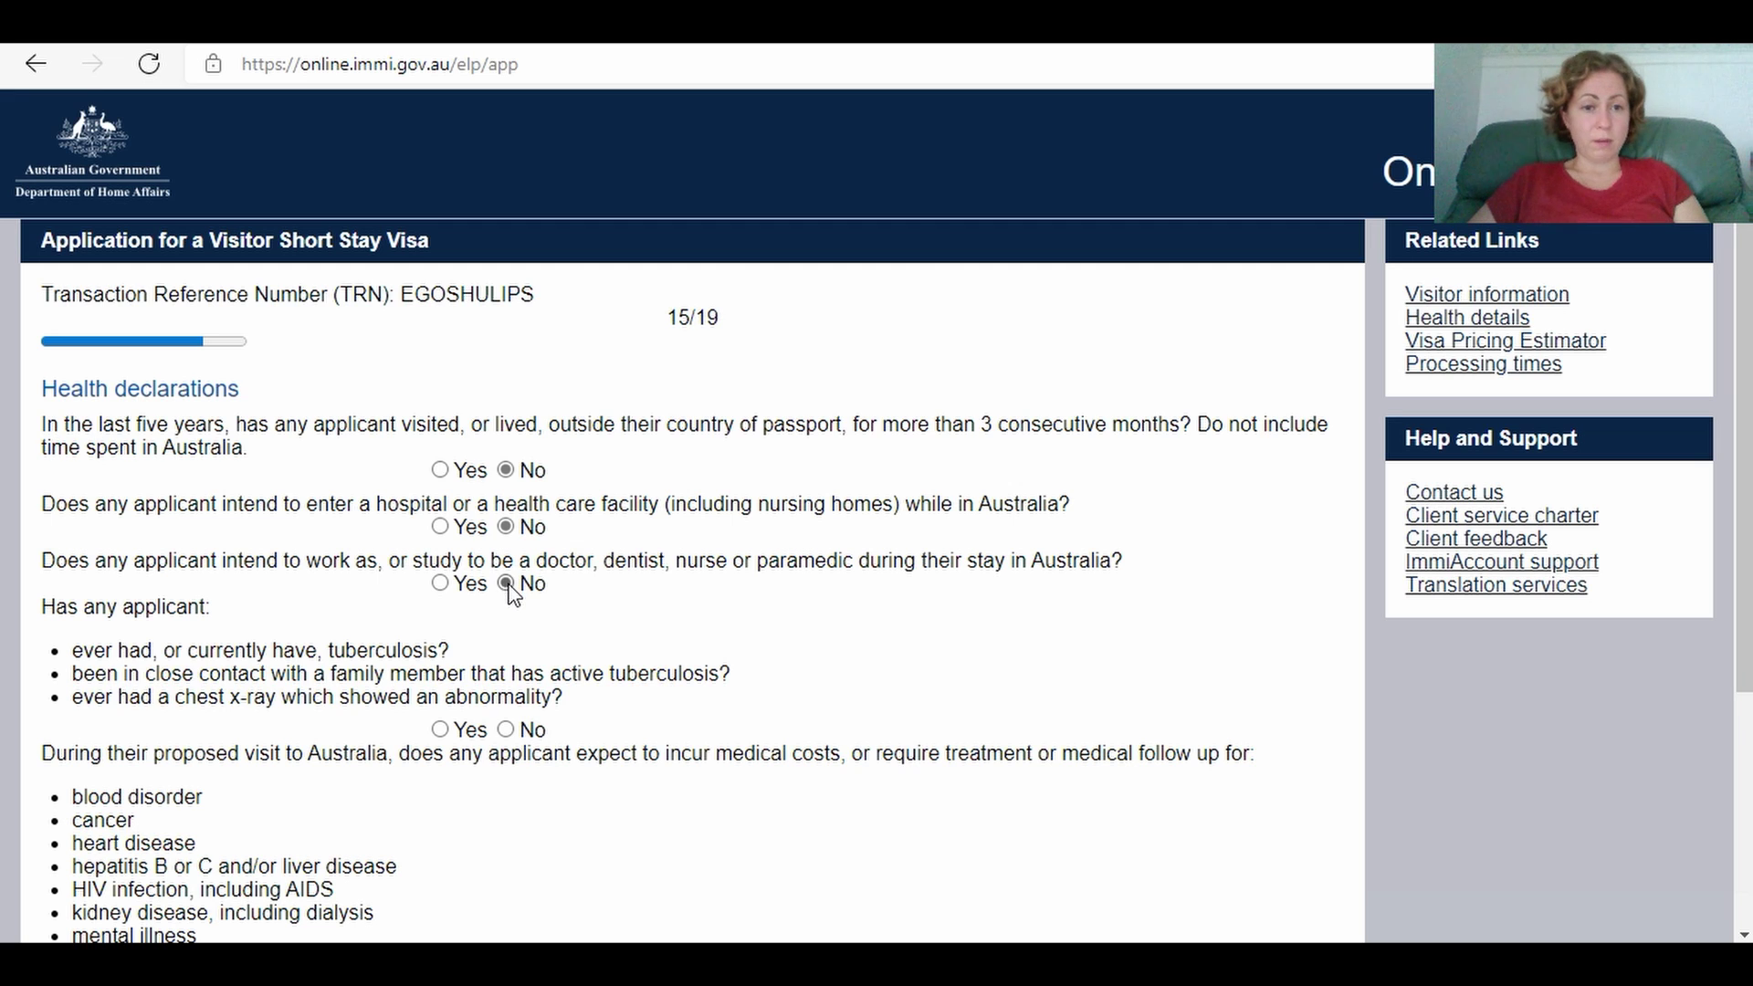
click(506, 730)
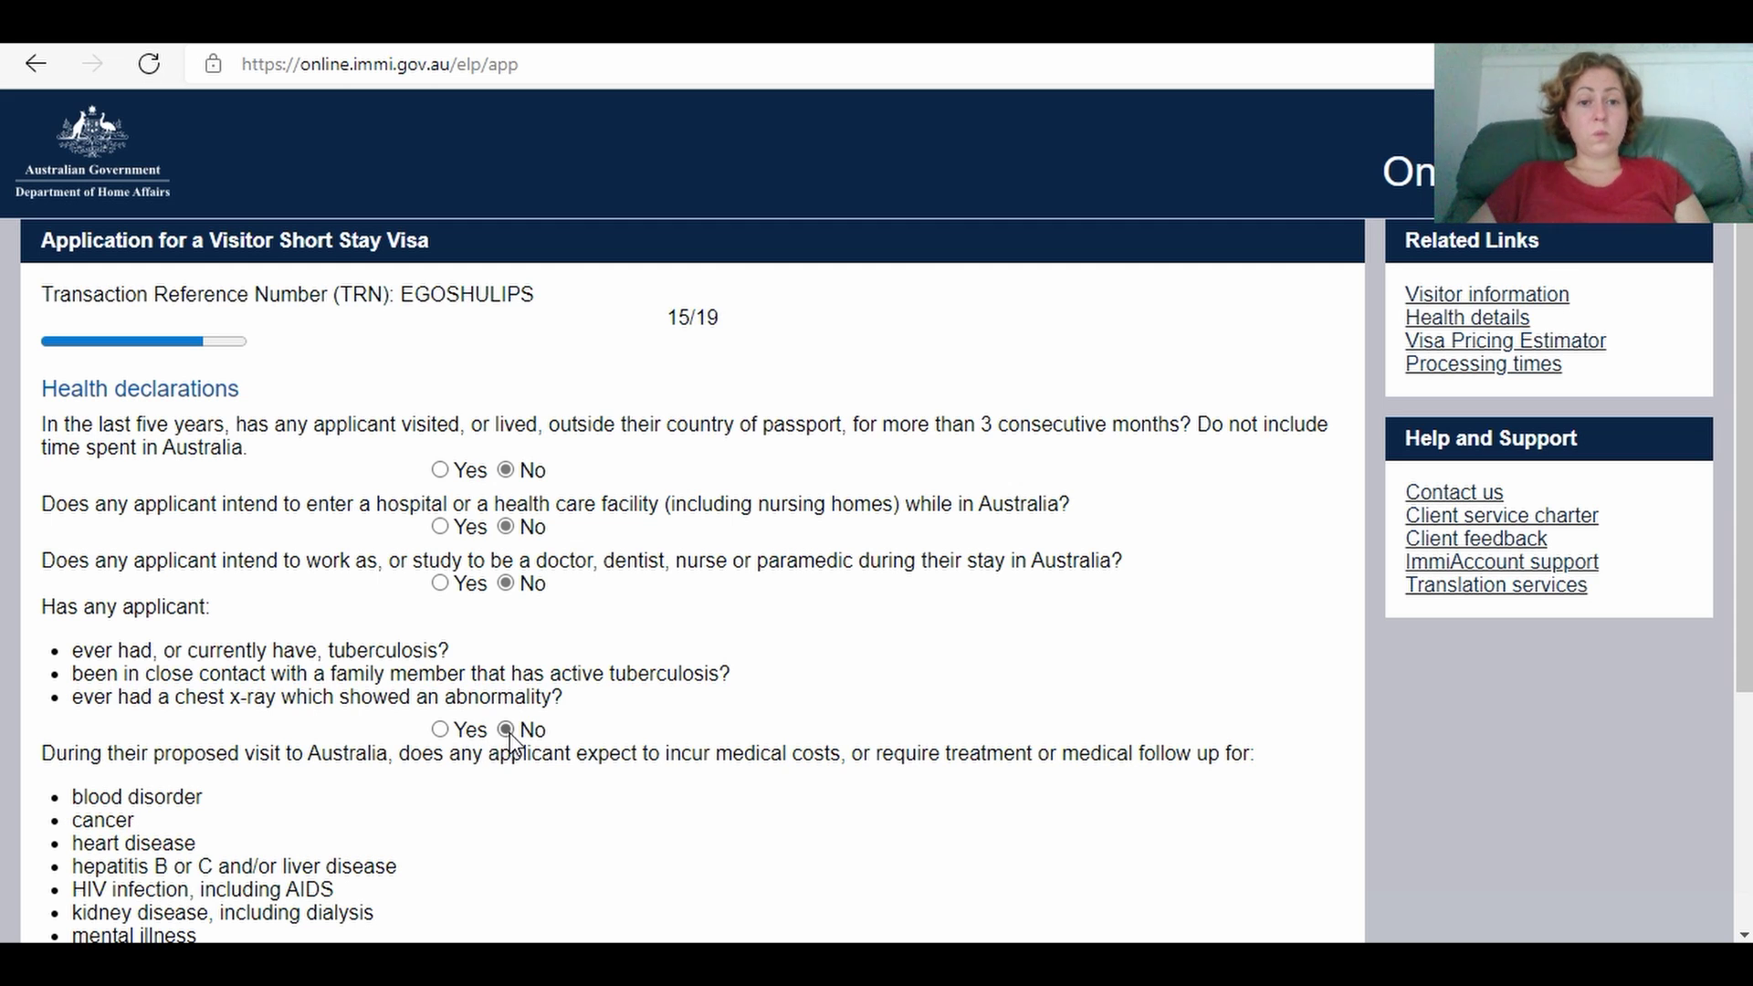
scroll(844, 790, down, 3)
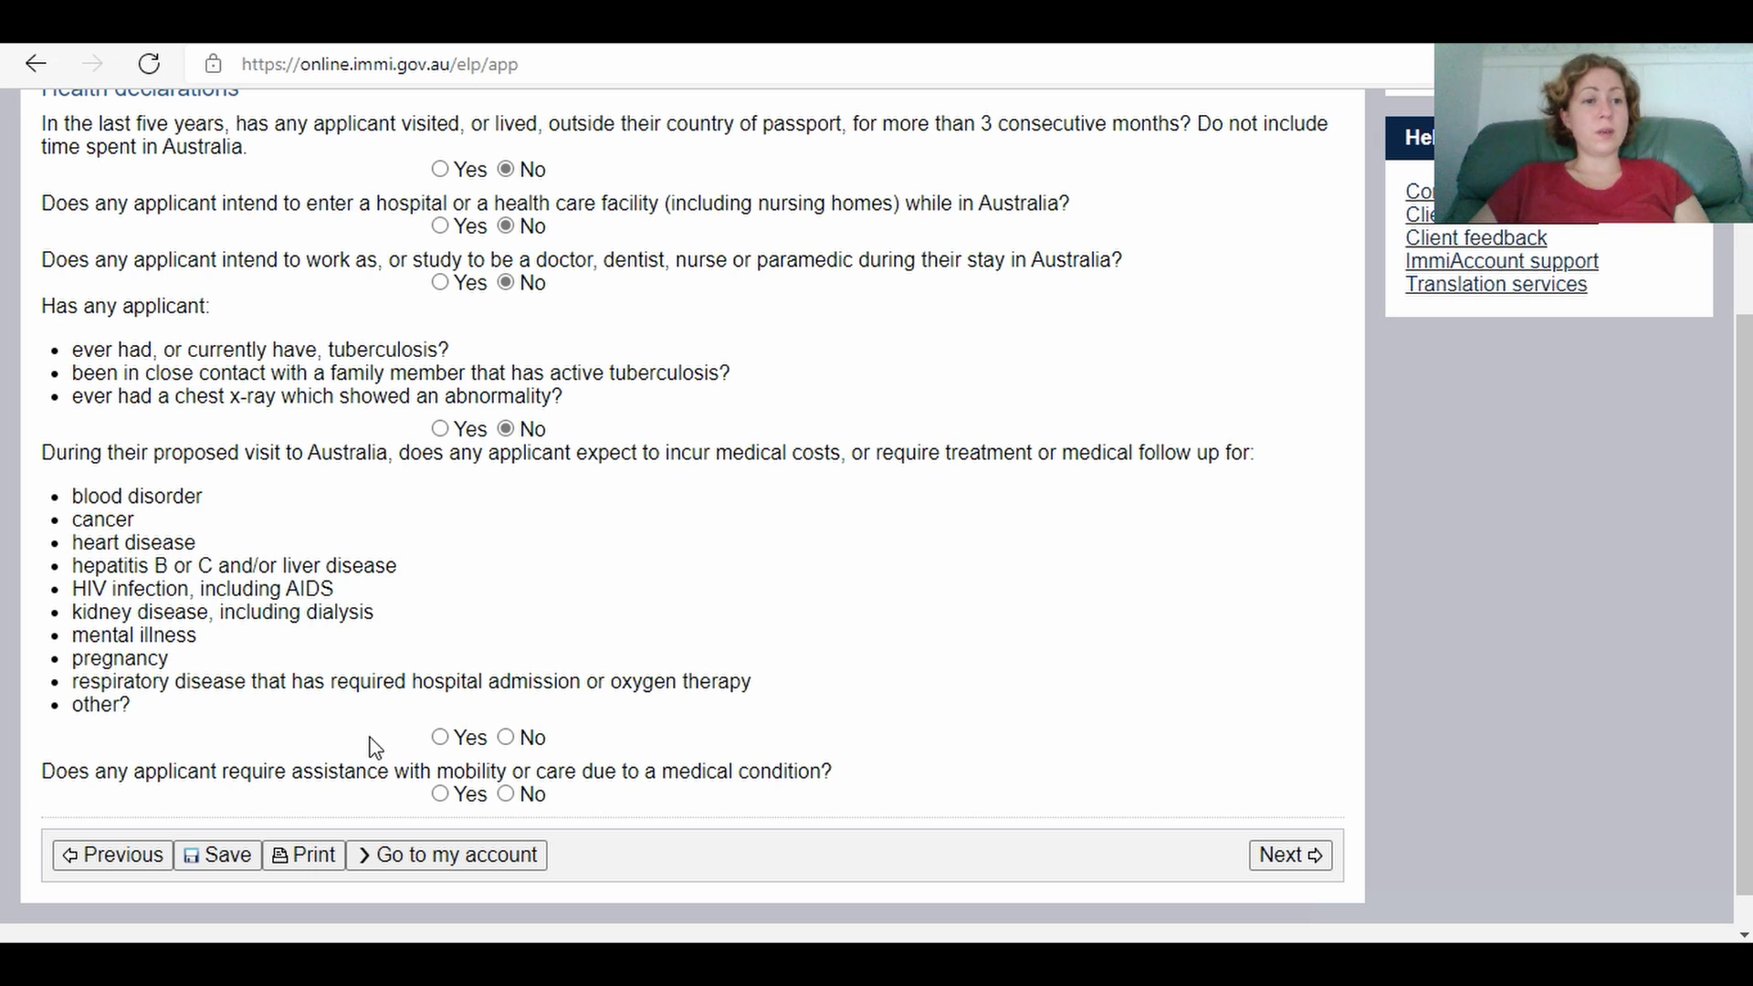
click(509, 740)
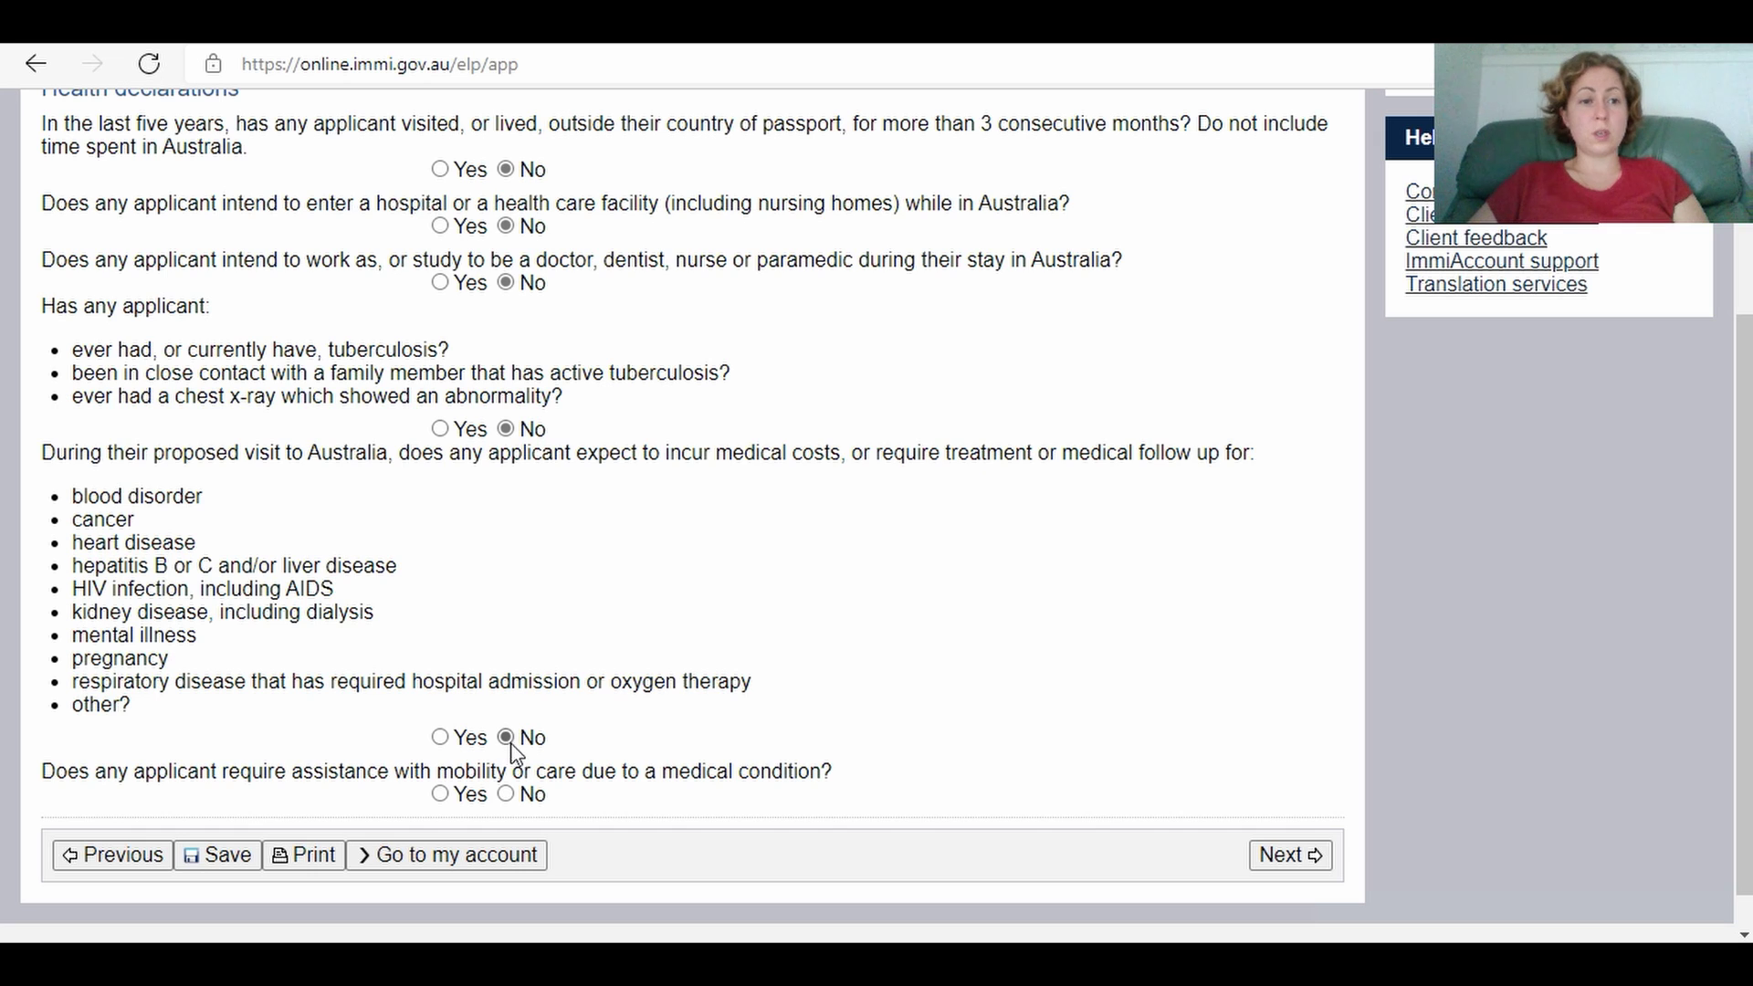
click(507, 796)
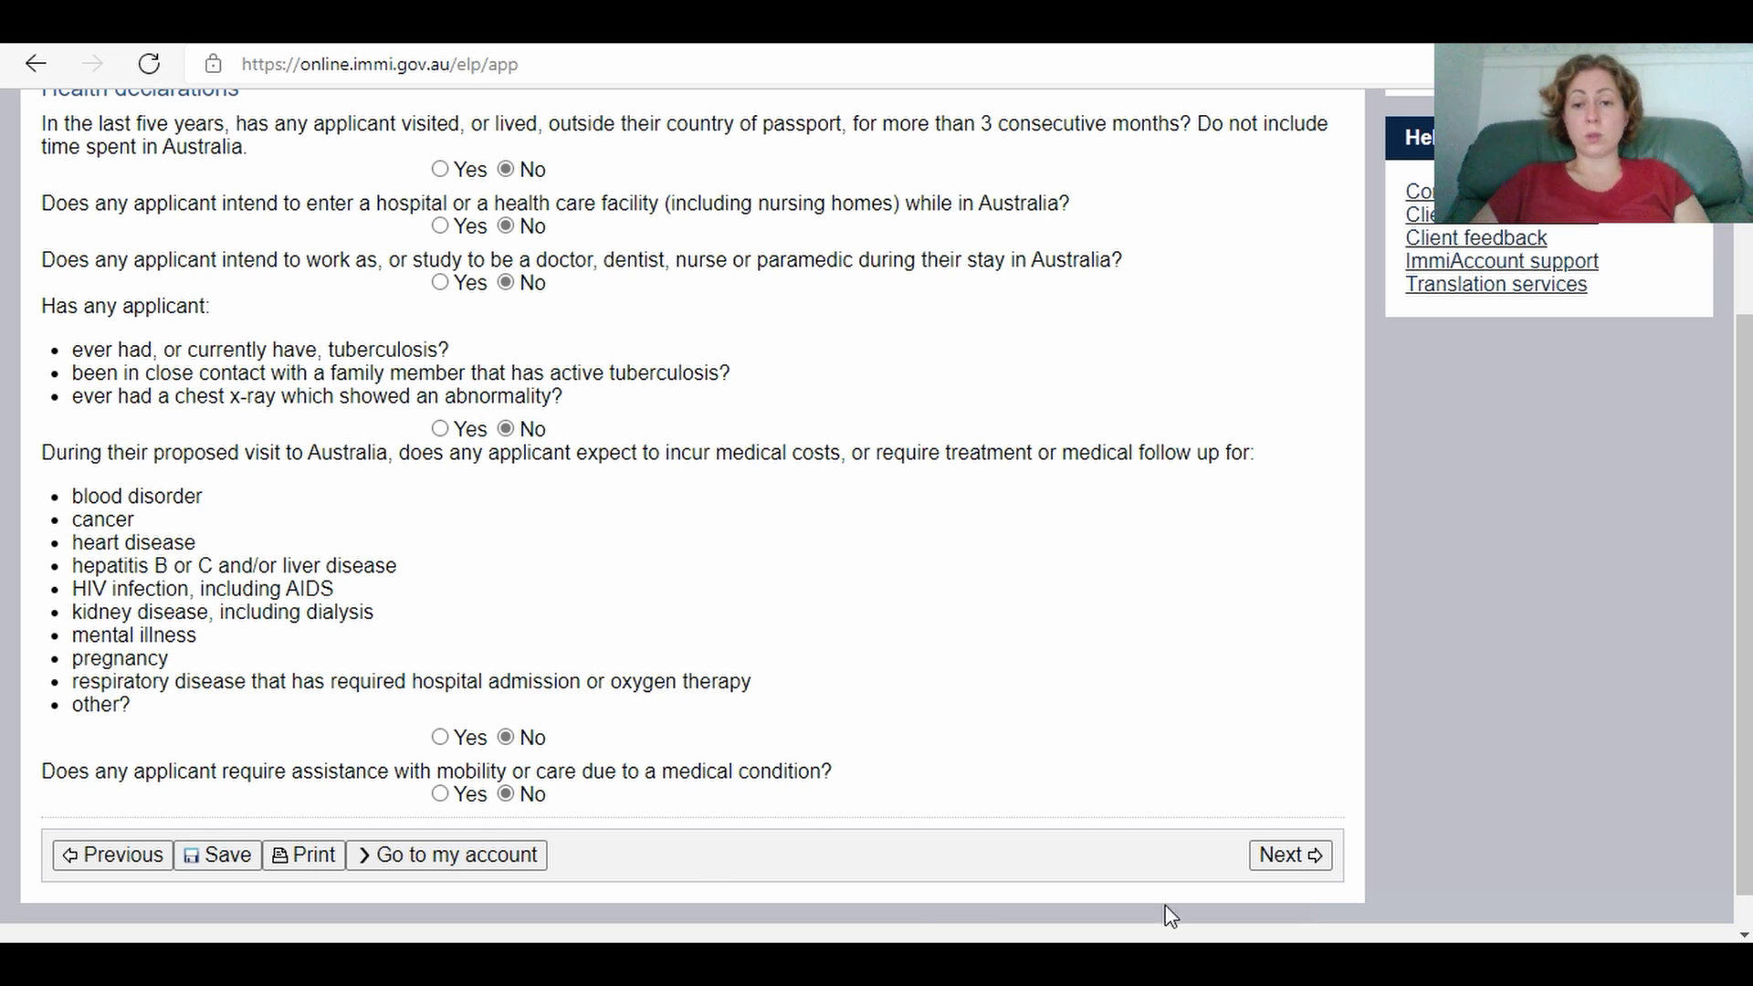
click(1269, 858)
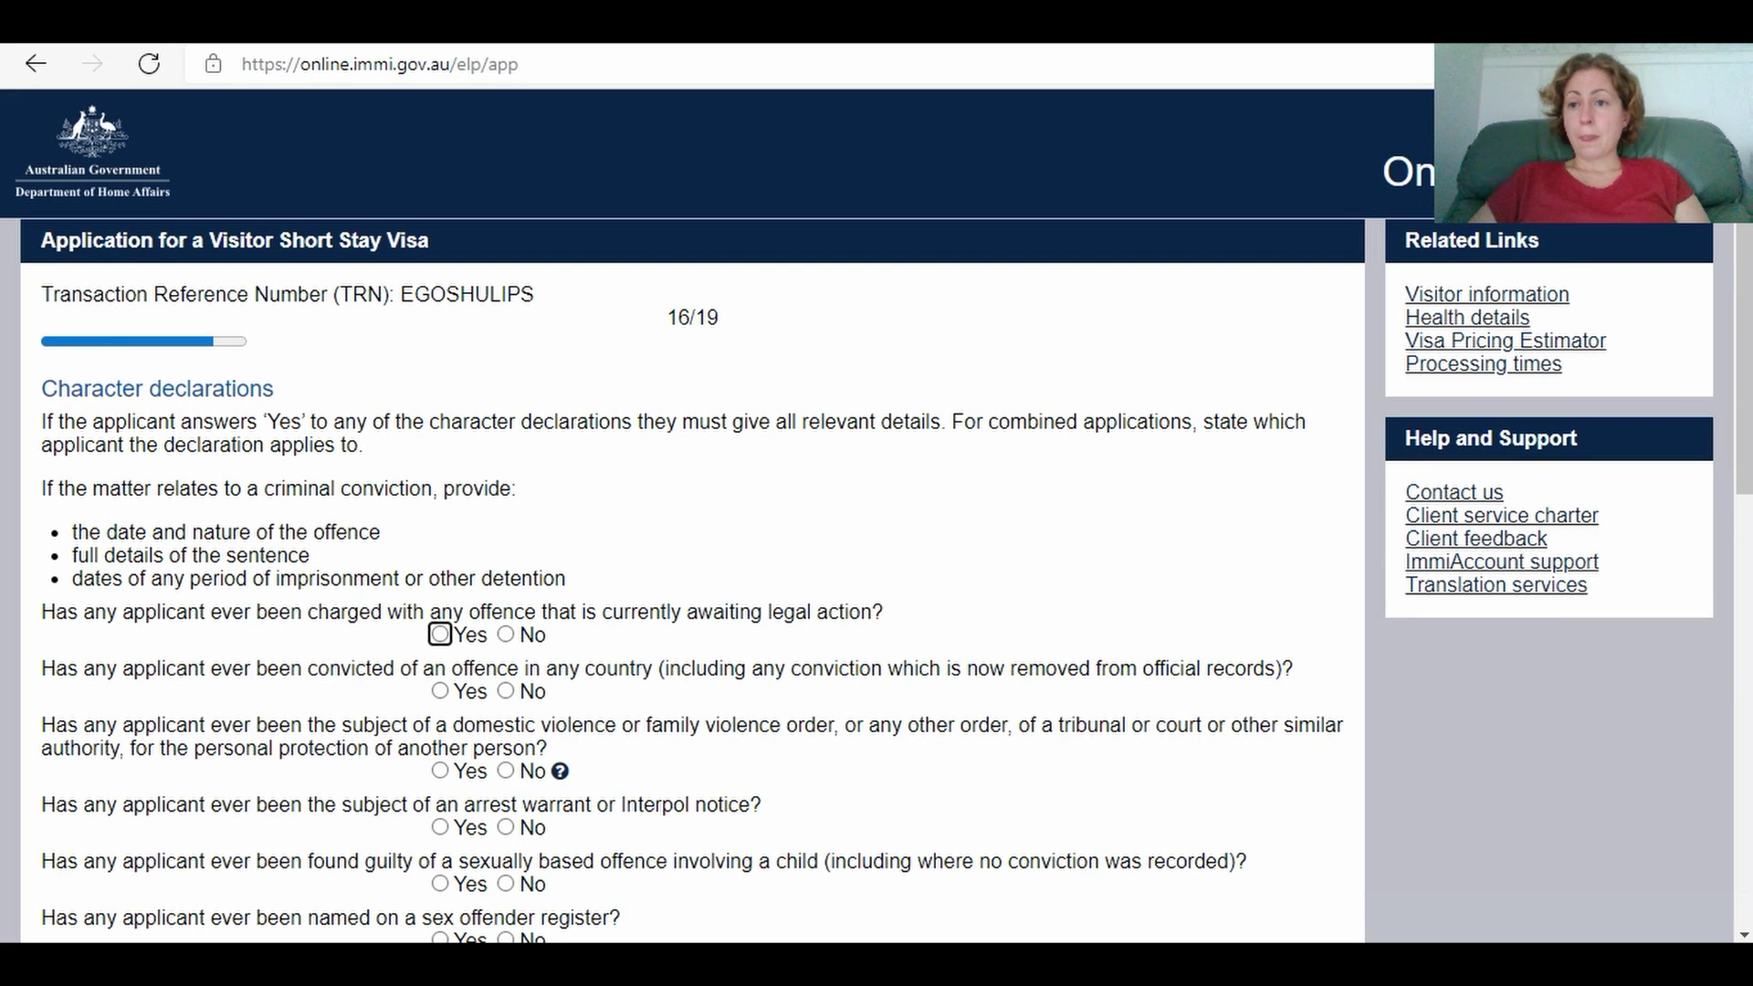
Step: Answer No to the character questions from pending legal action through war crimes
scroll(693, 516, down, 3)
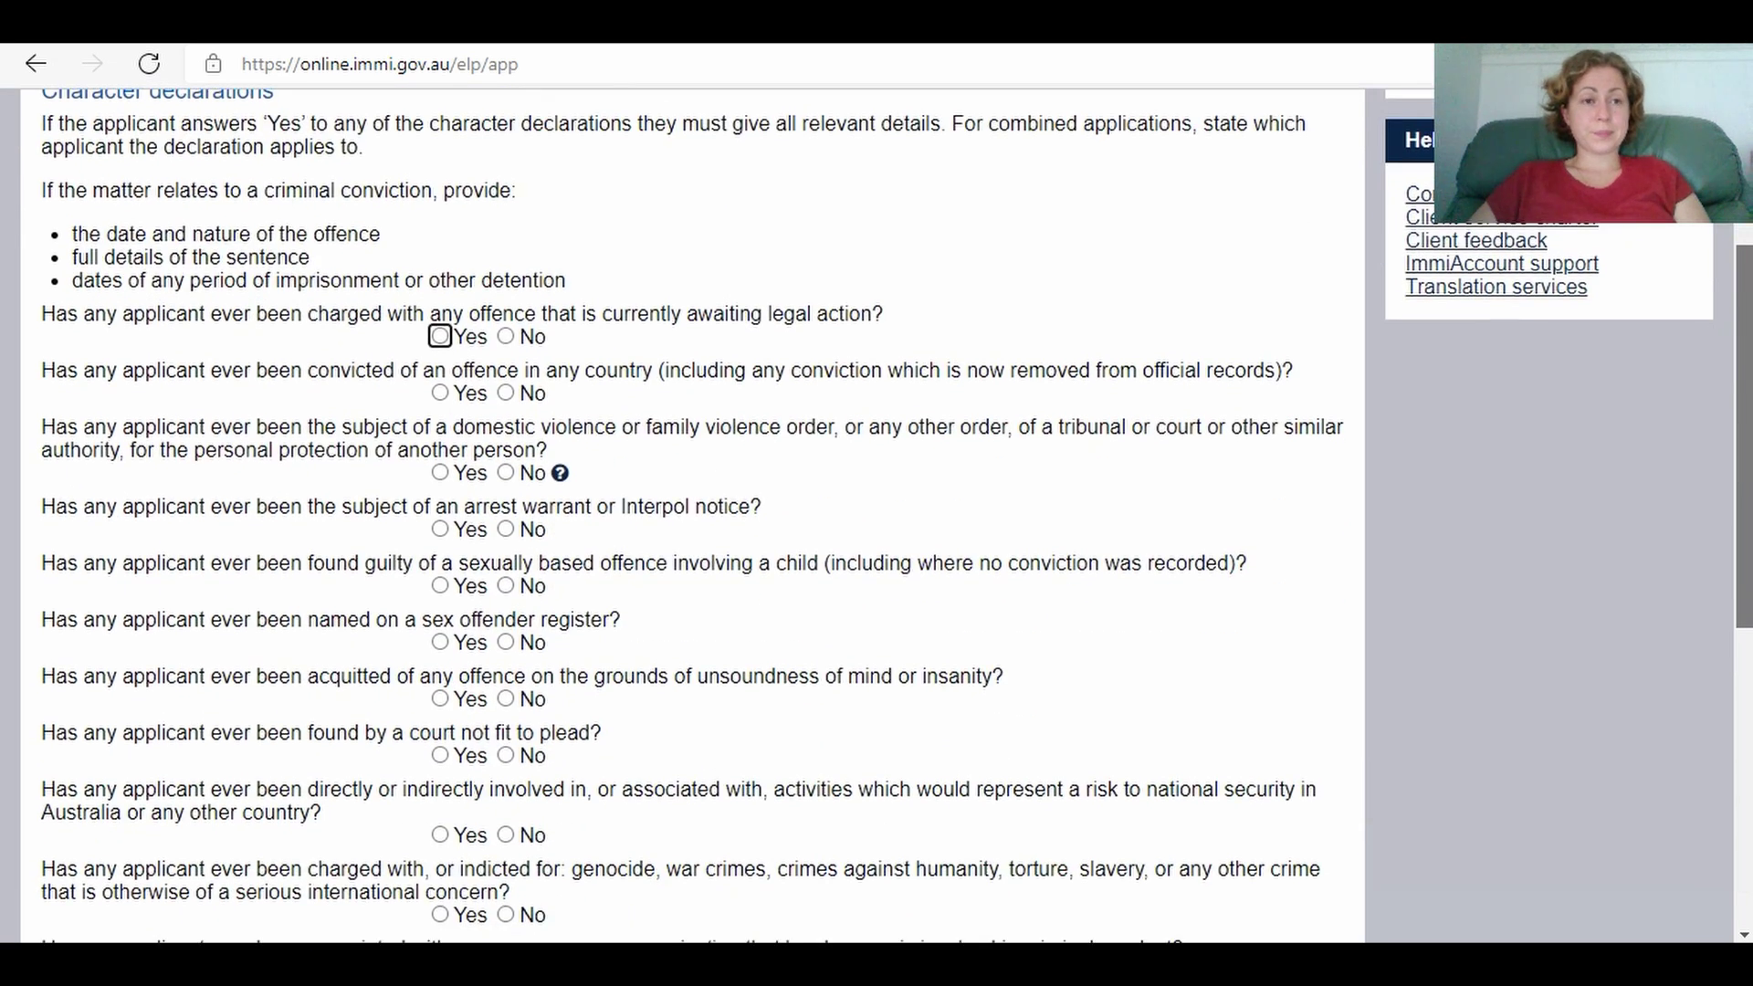
scroll(694, 516, down, 2)
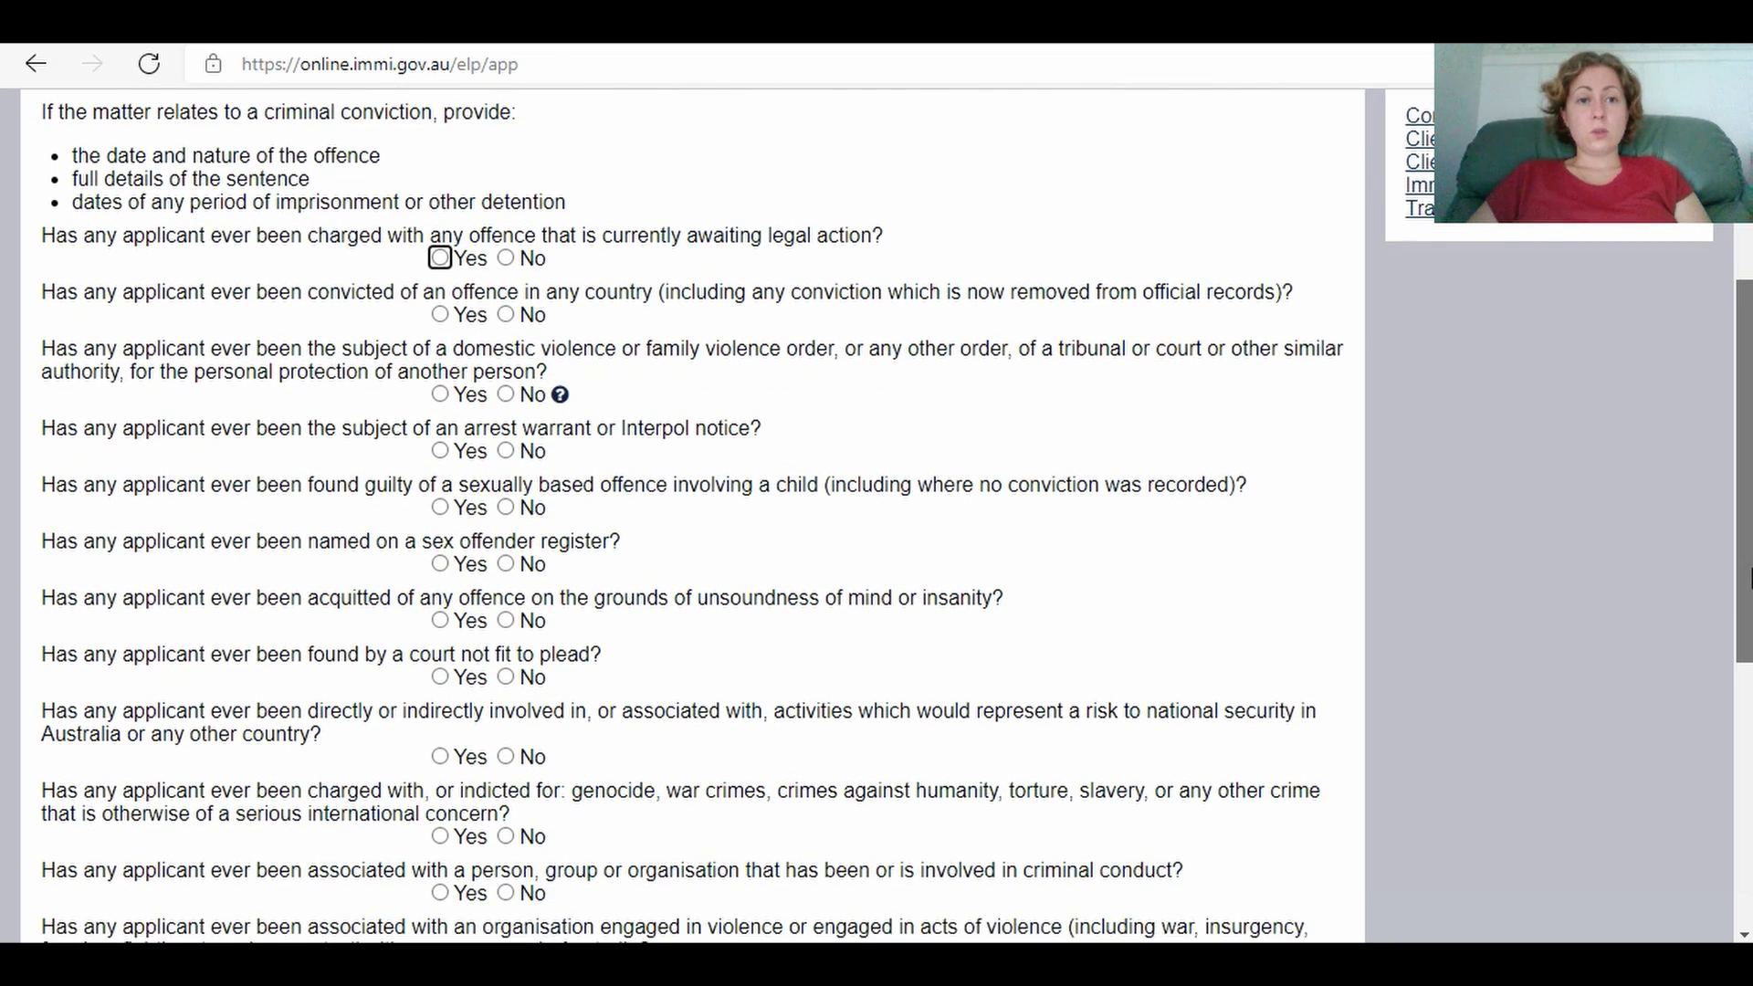
scroll(694, 516, up, 1)
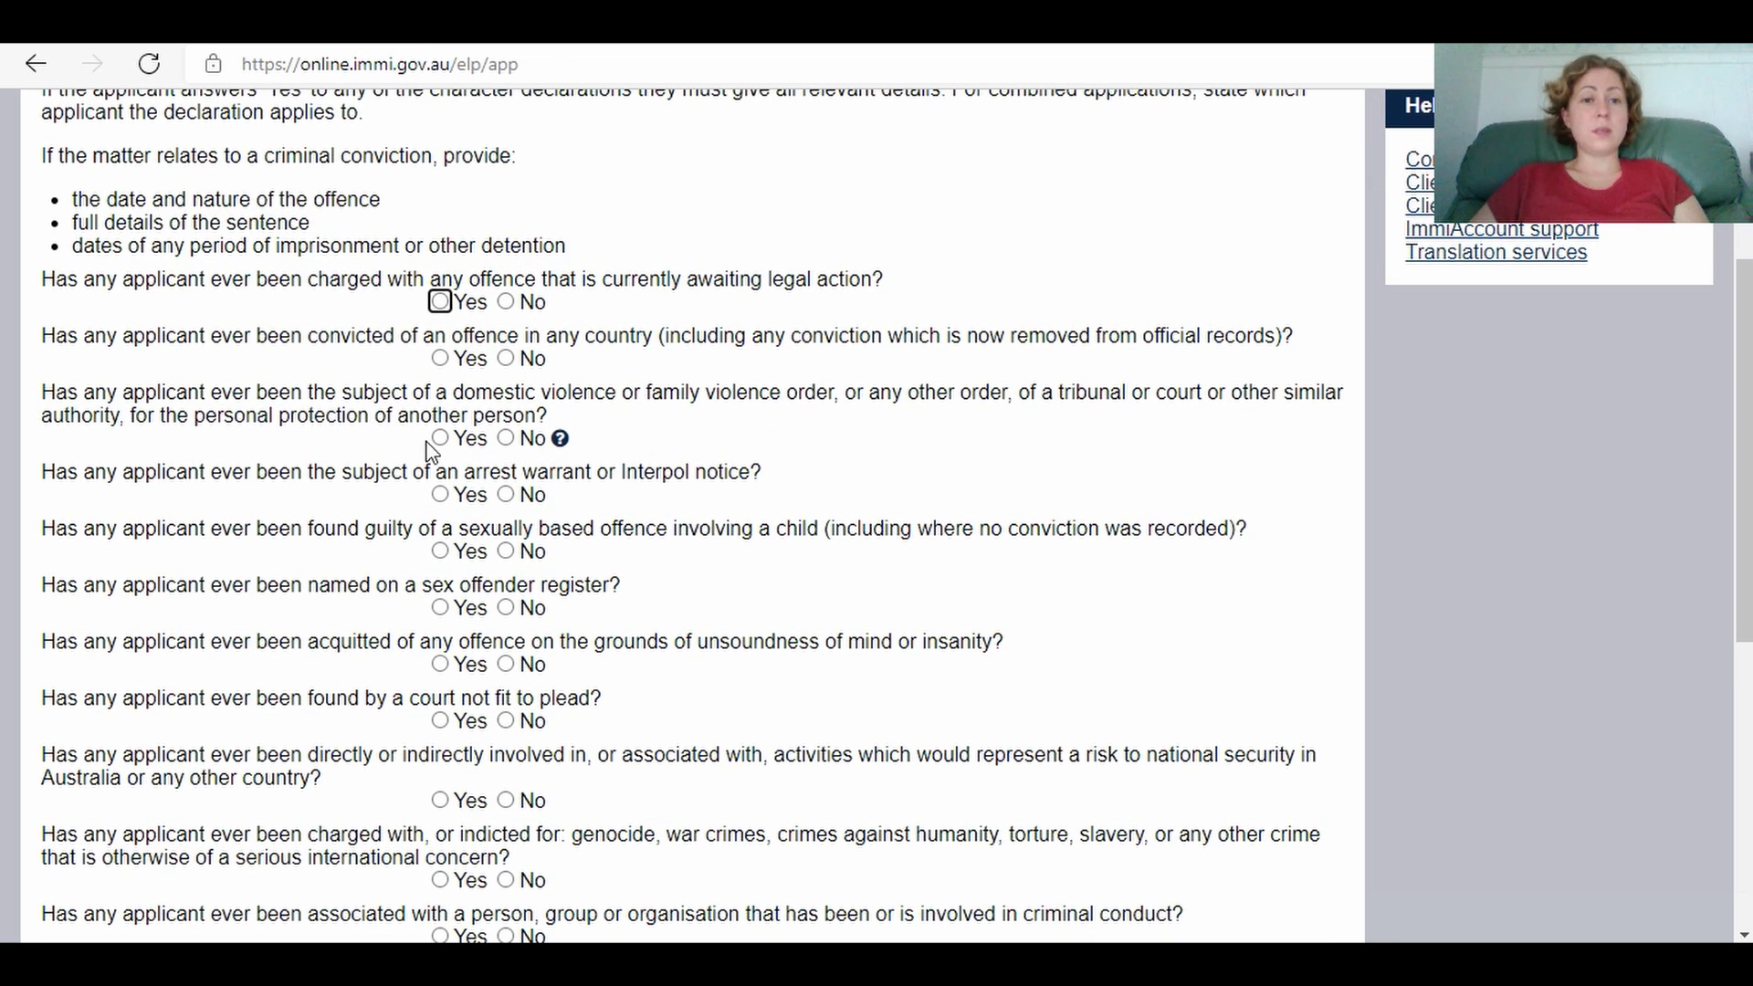
click(440, 302)
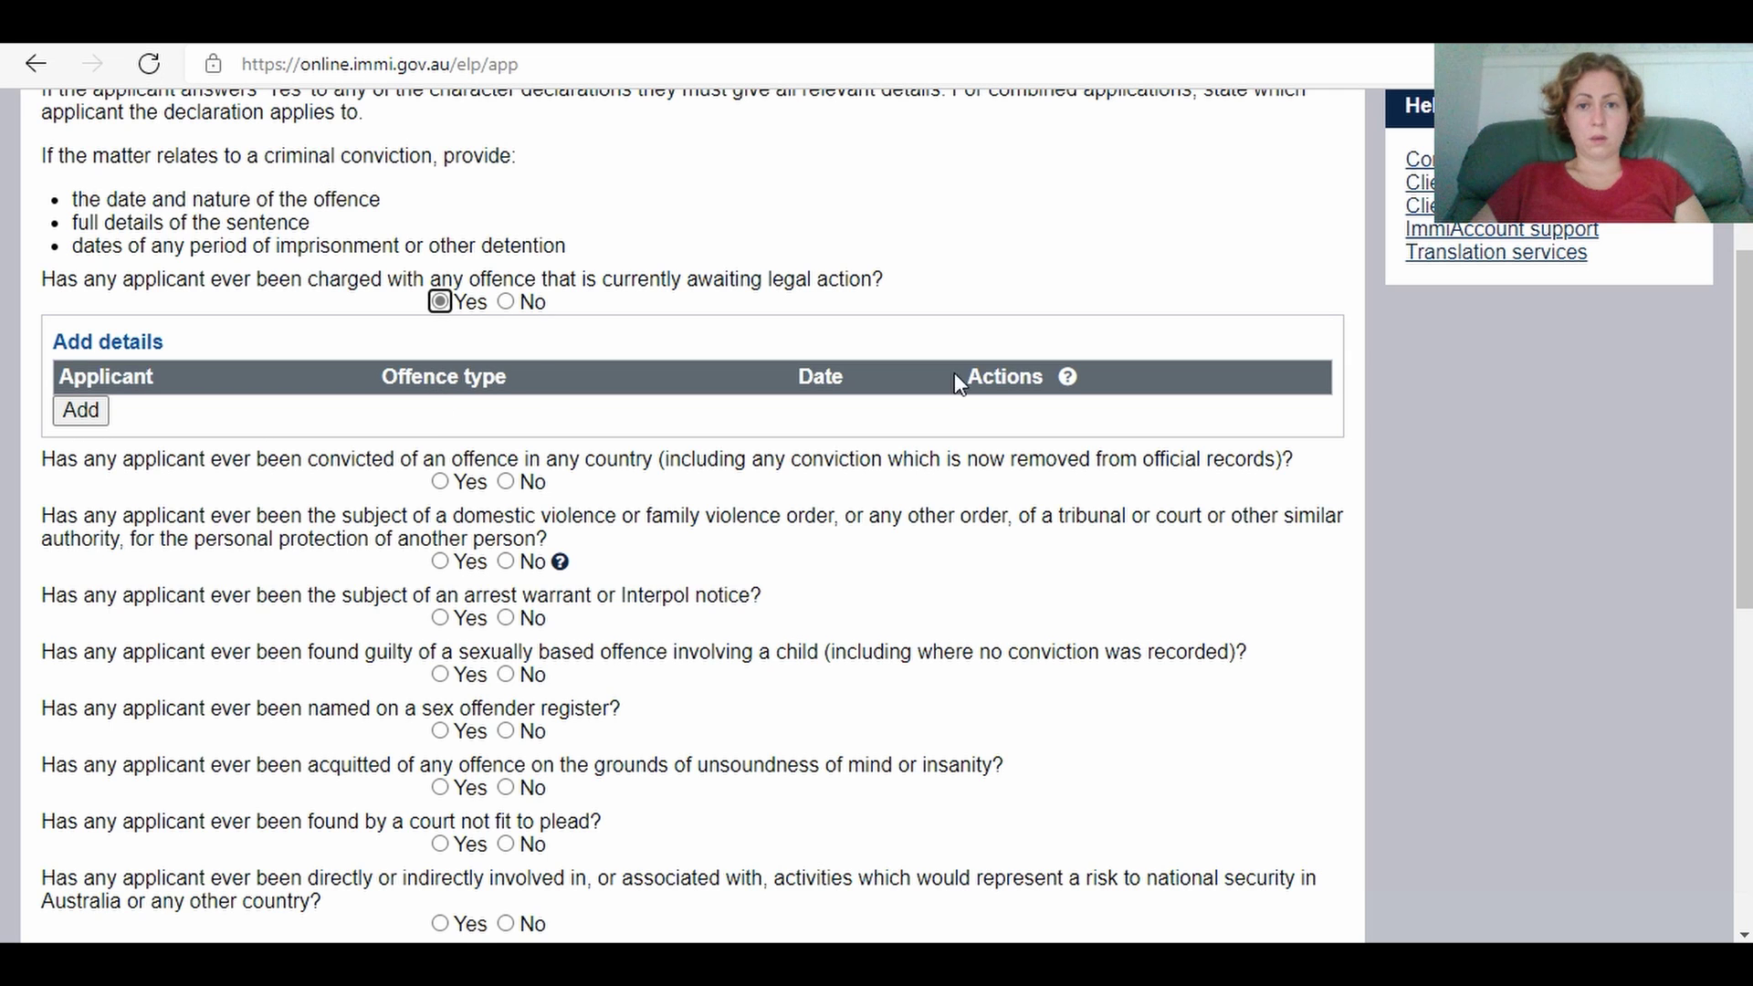
click(506, 302)
click(505, 357)
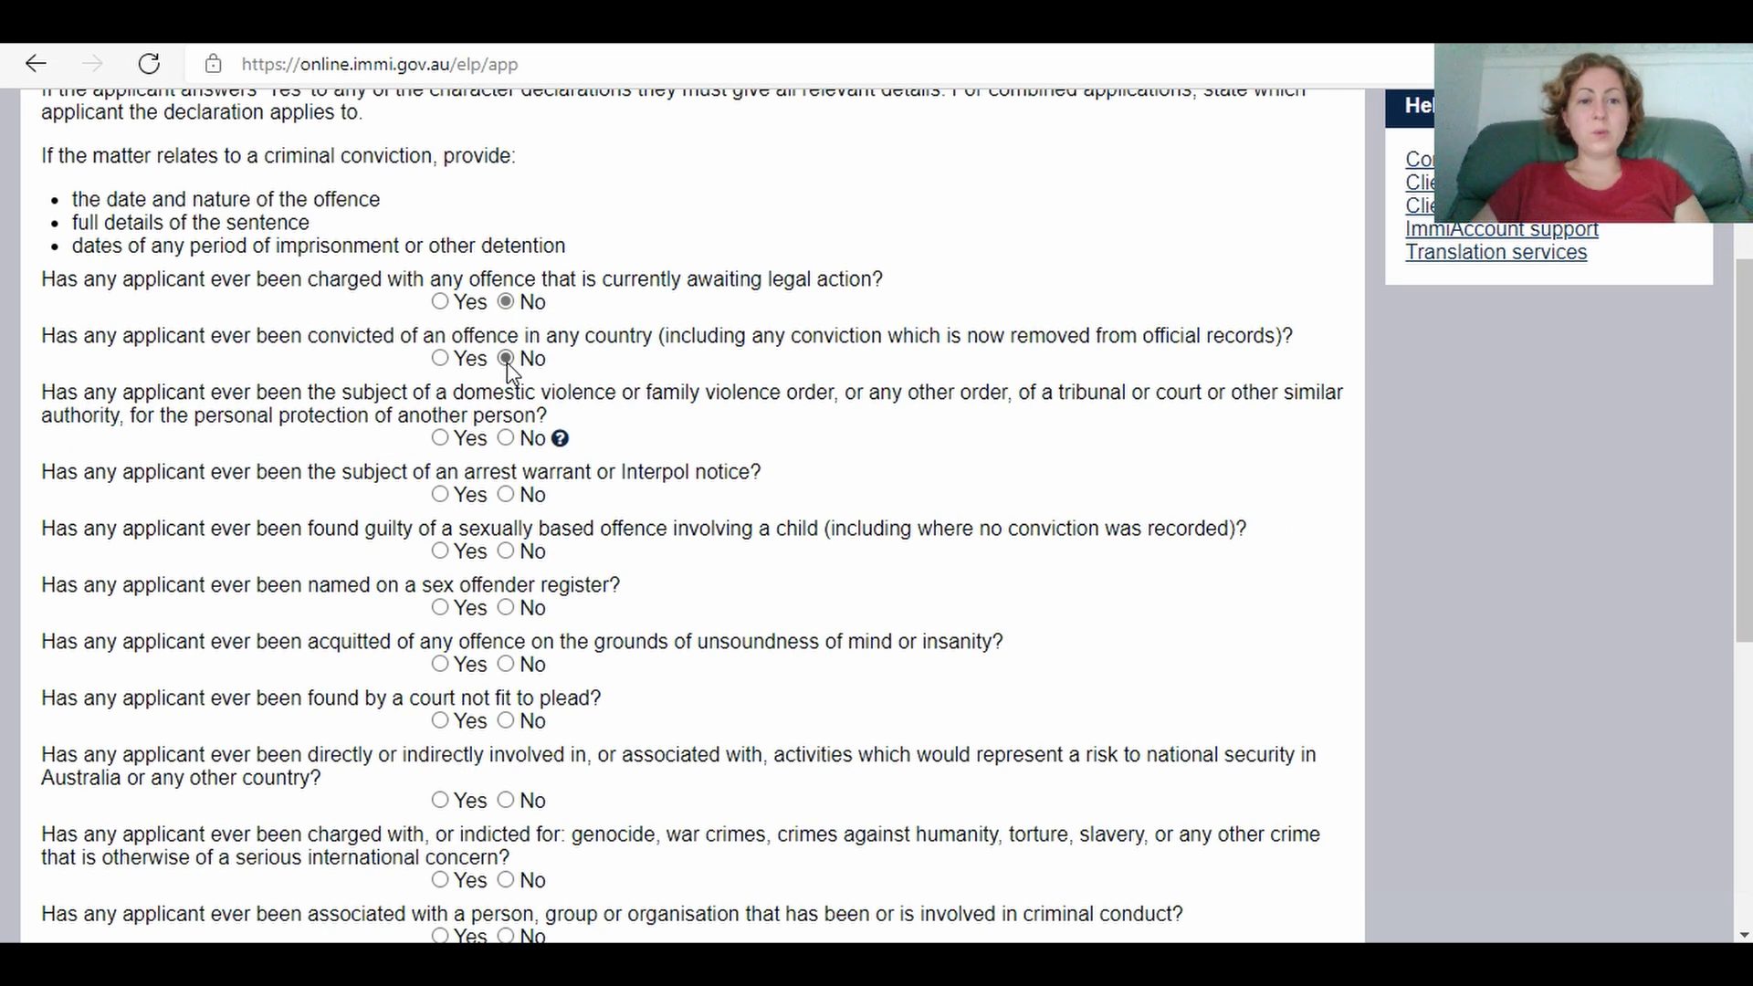
click(506, 439)
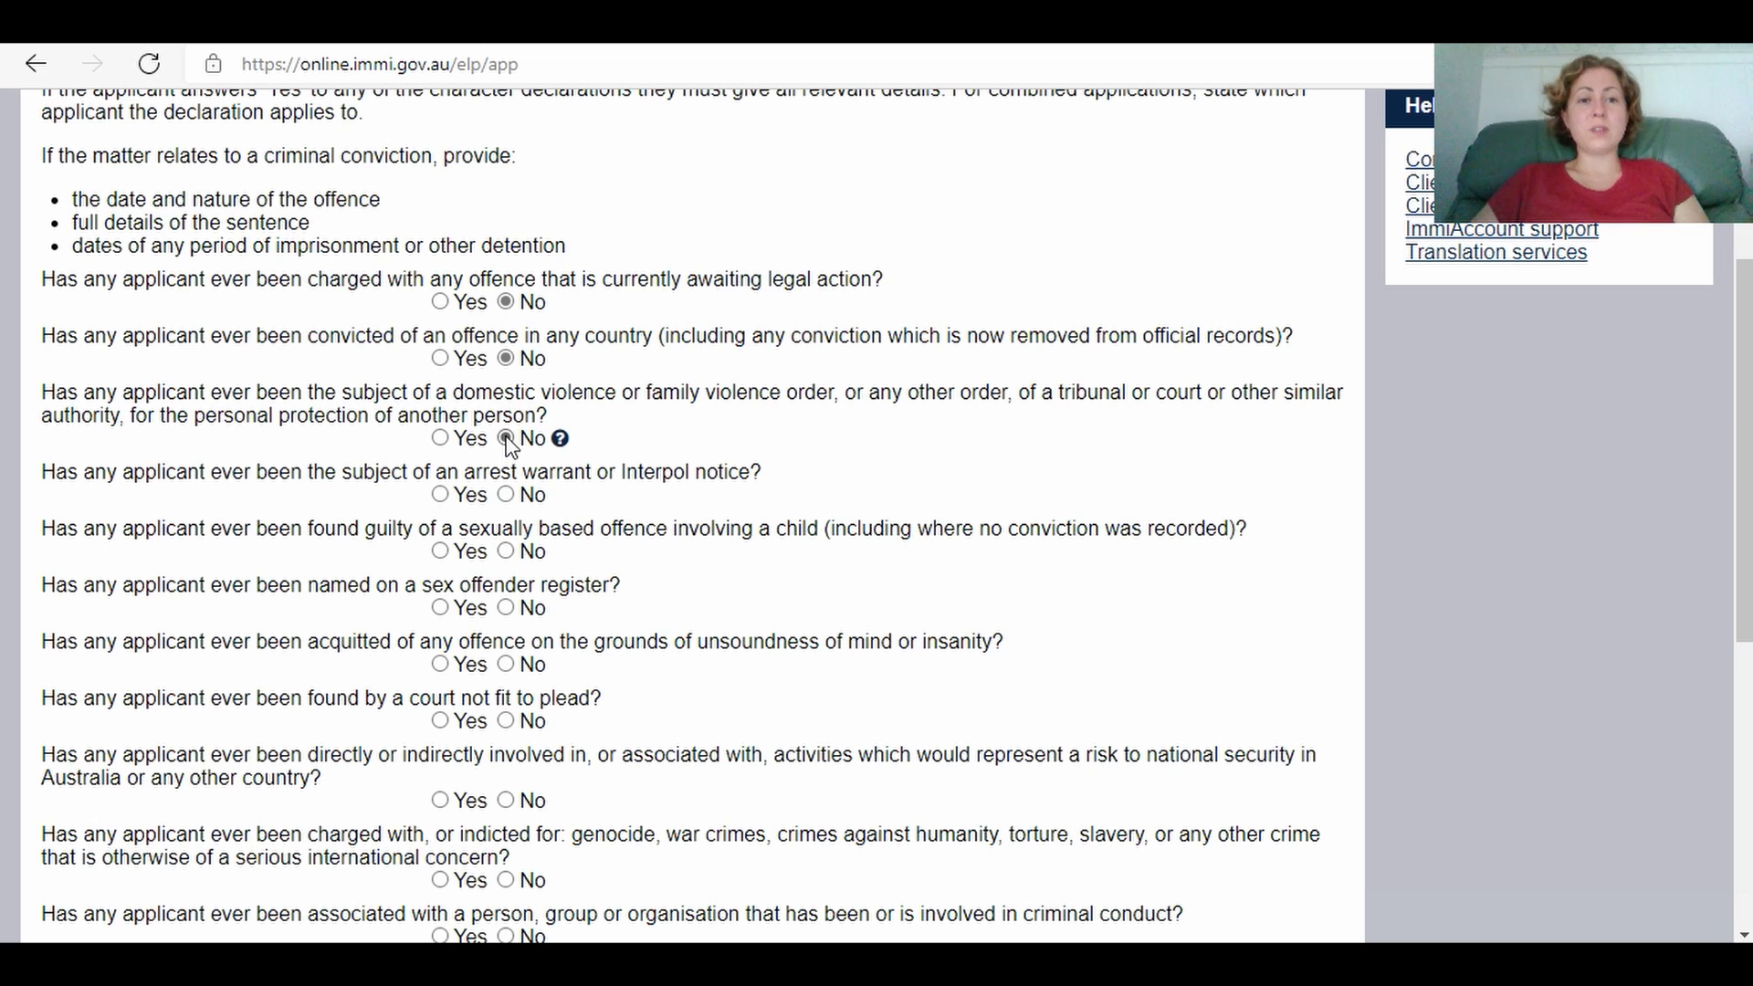
click(506, 494)
click(506, 552)
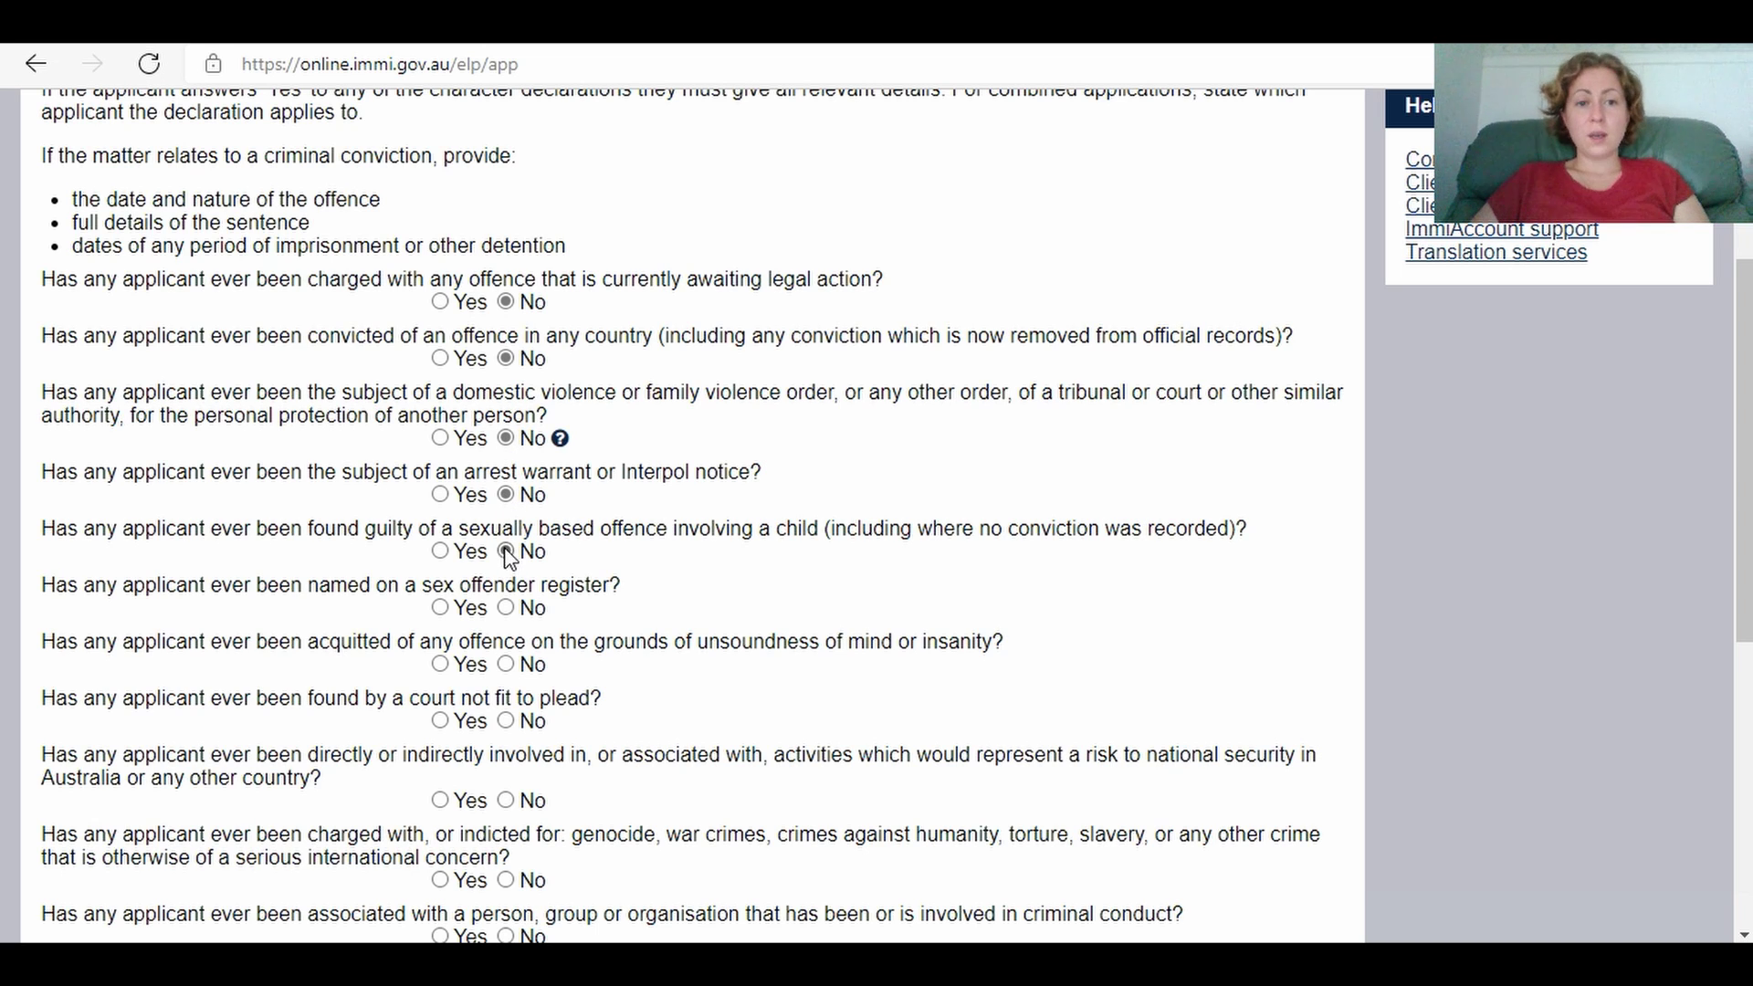
click(506, 608)
click(505, 665)
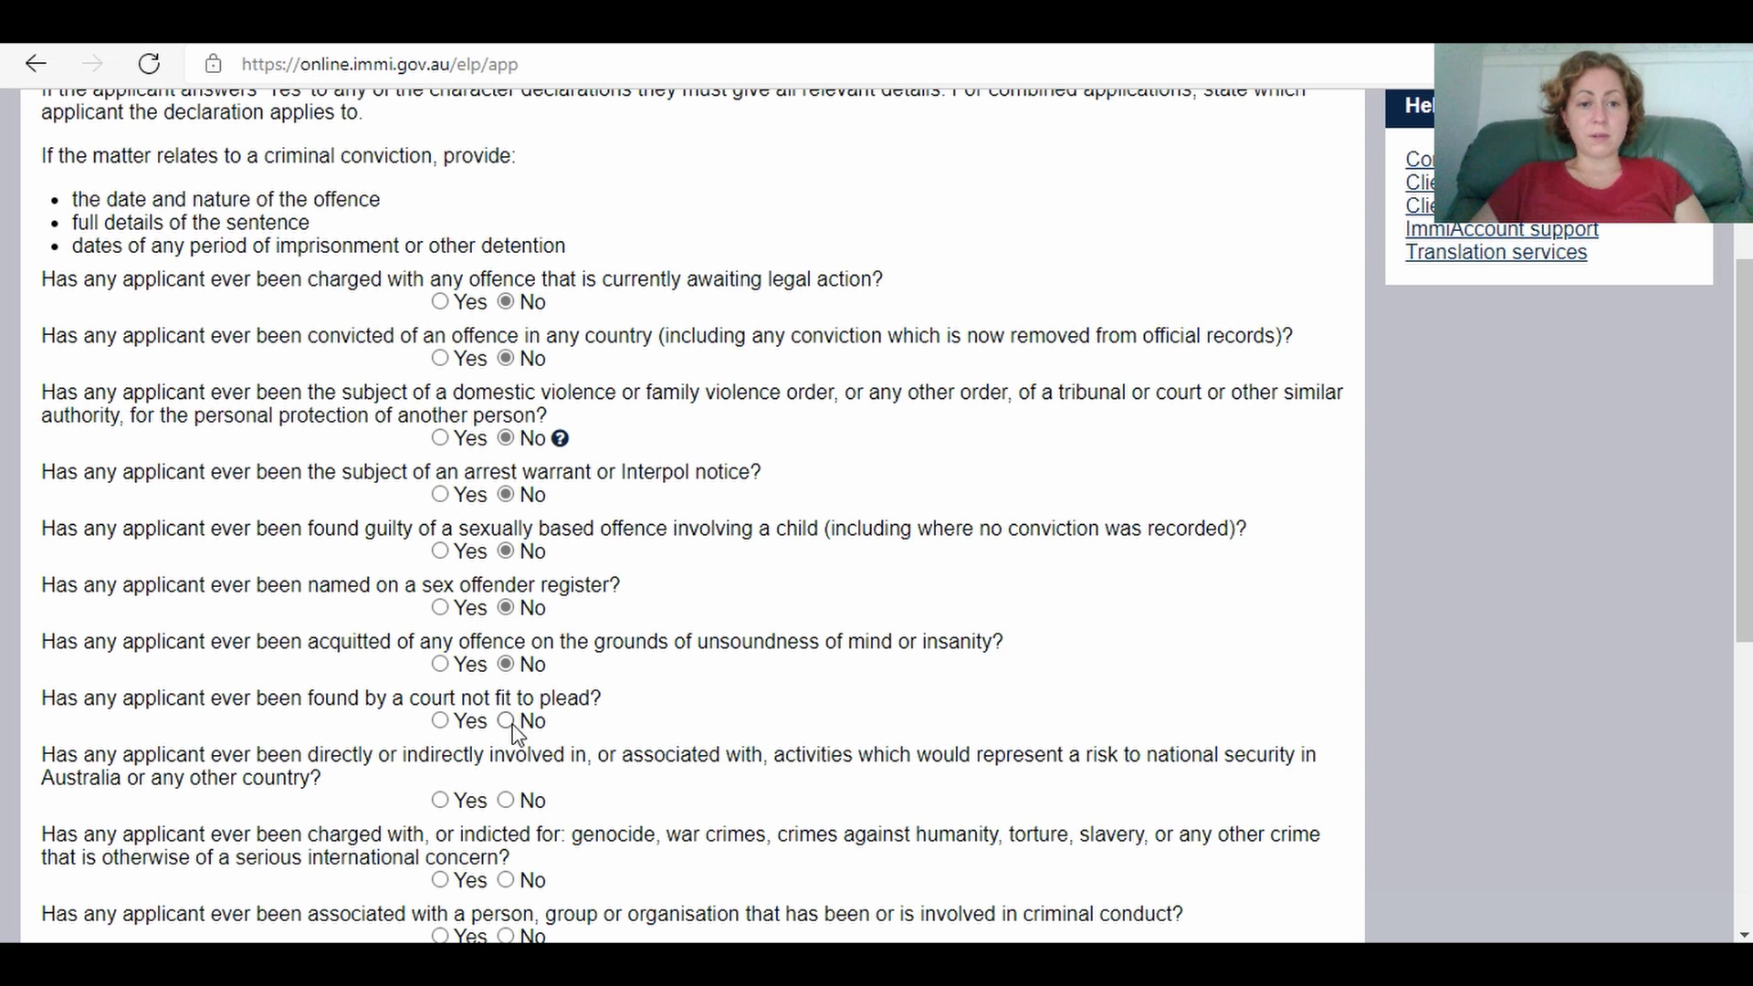
click(506, 721)
click(506, 801)
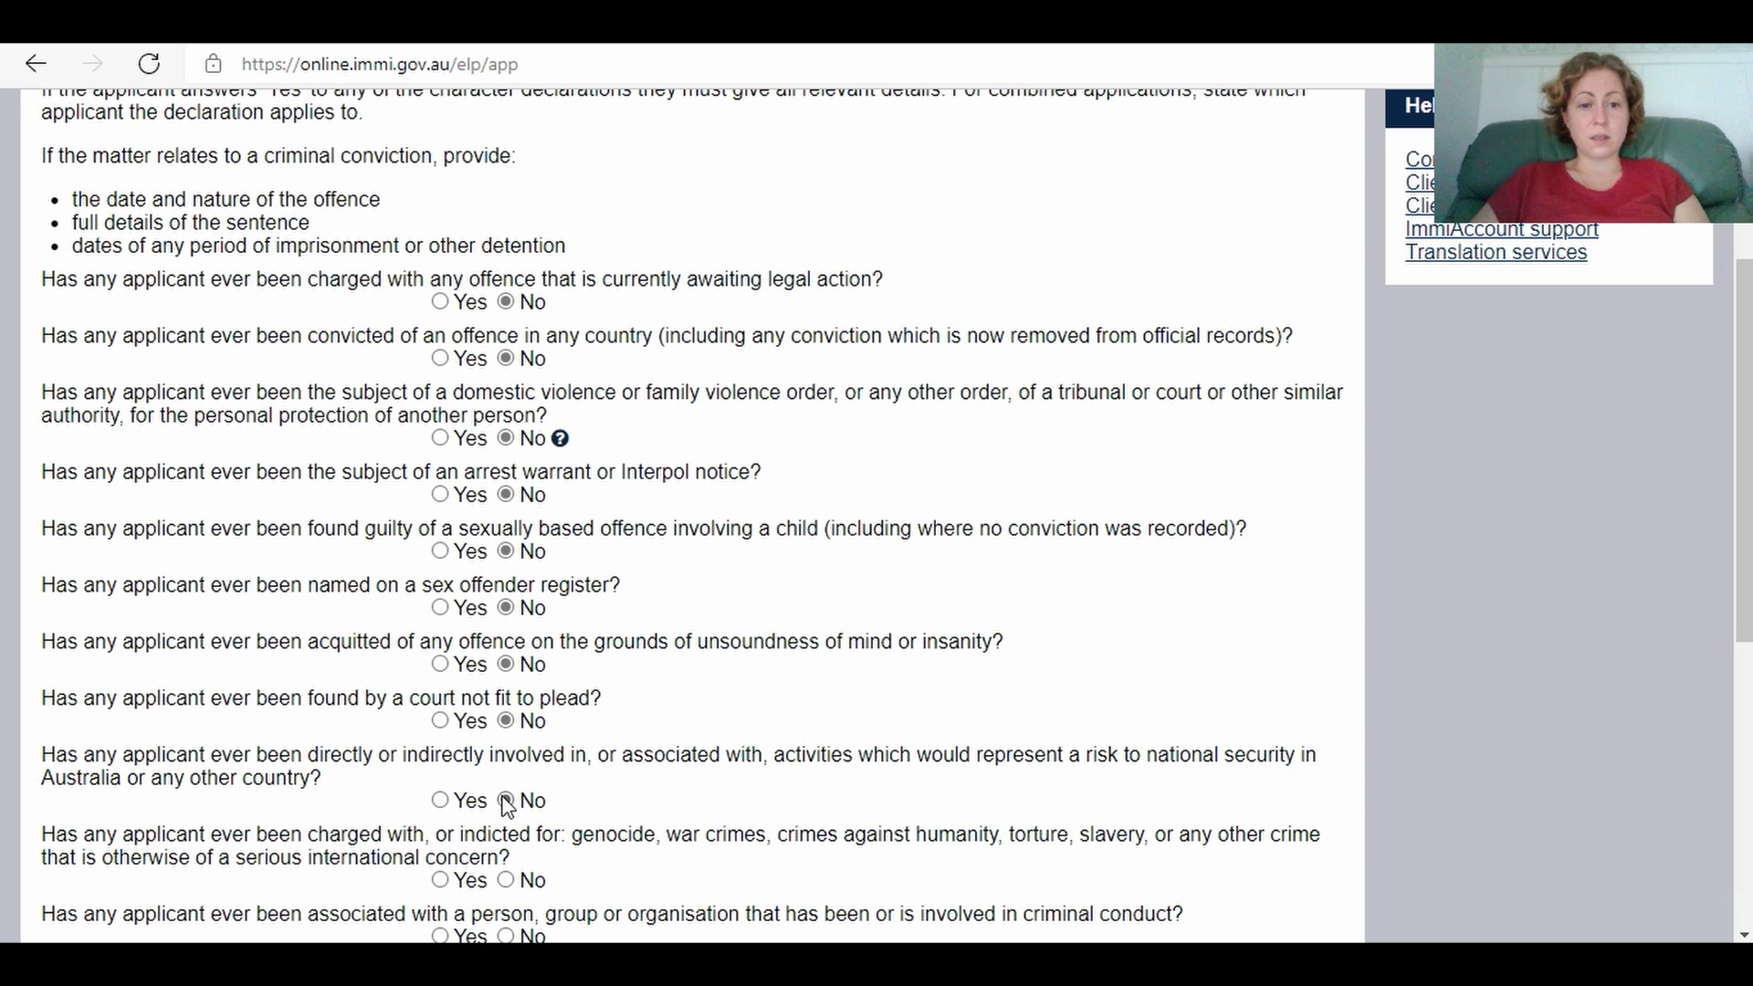
click(506, 880)
Step: Answer No to the remaining questions, criminal associations through overstayed visas, and continue
drag(1743, 447, 1743, 729)
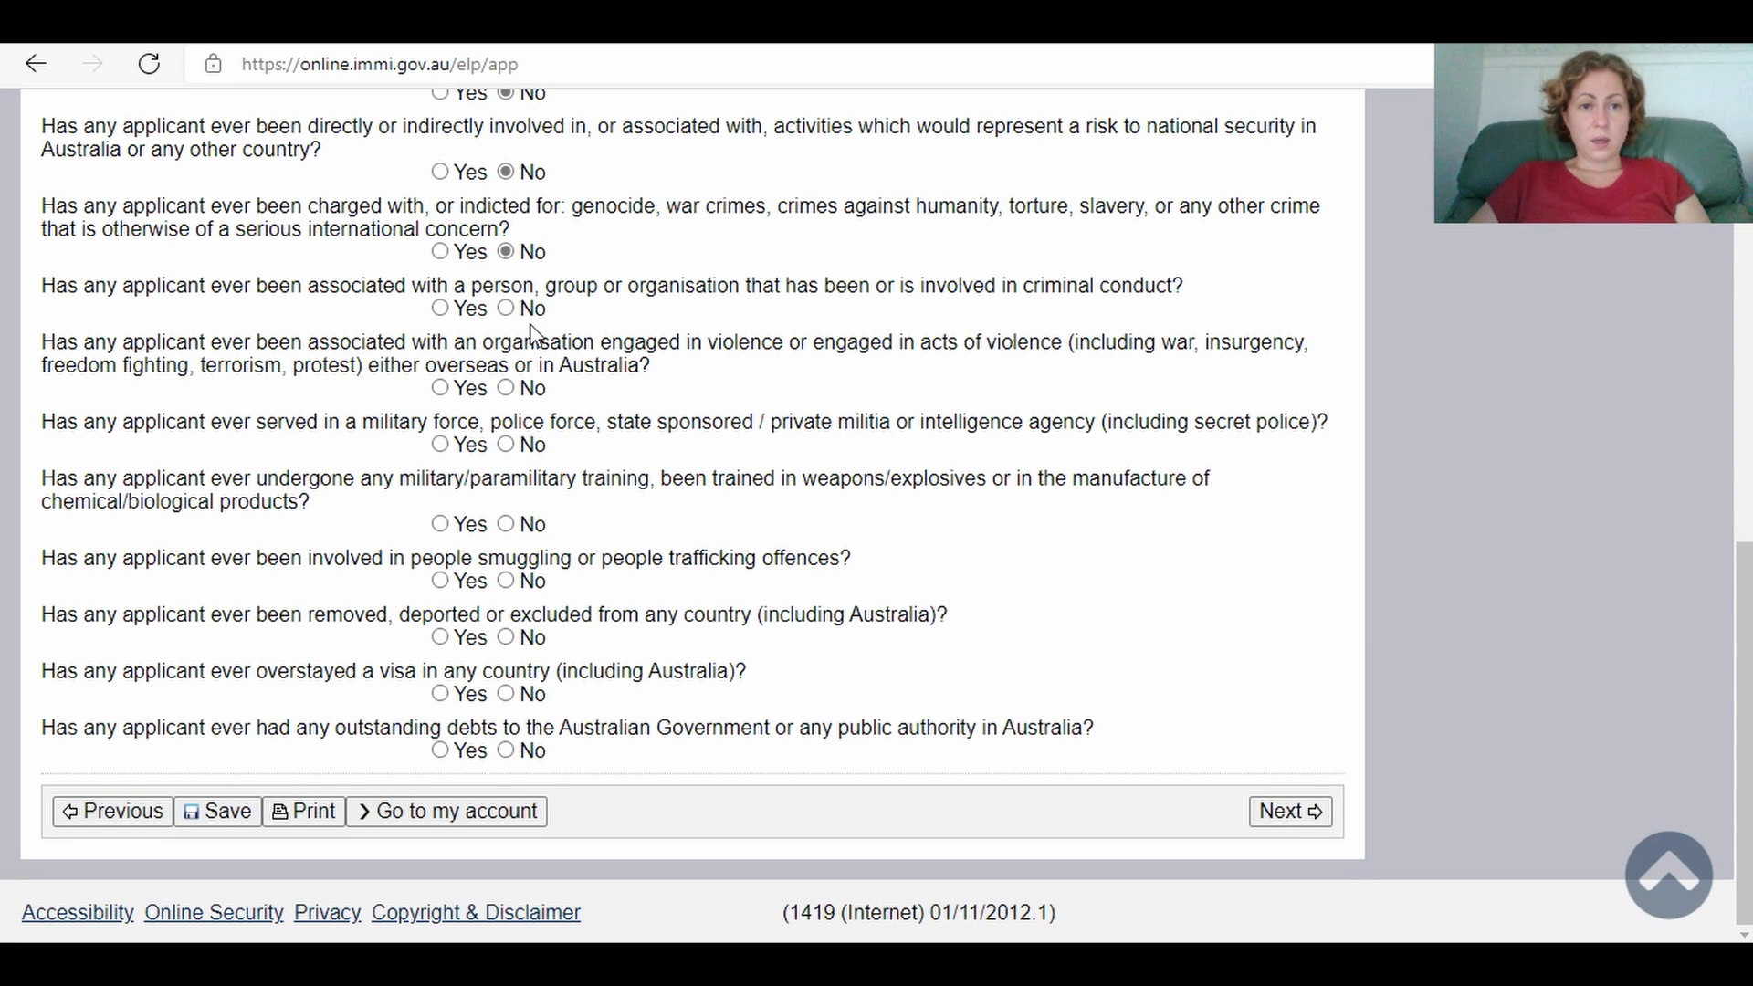
click(506, 308)
click(506, 388)
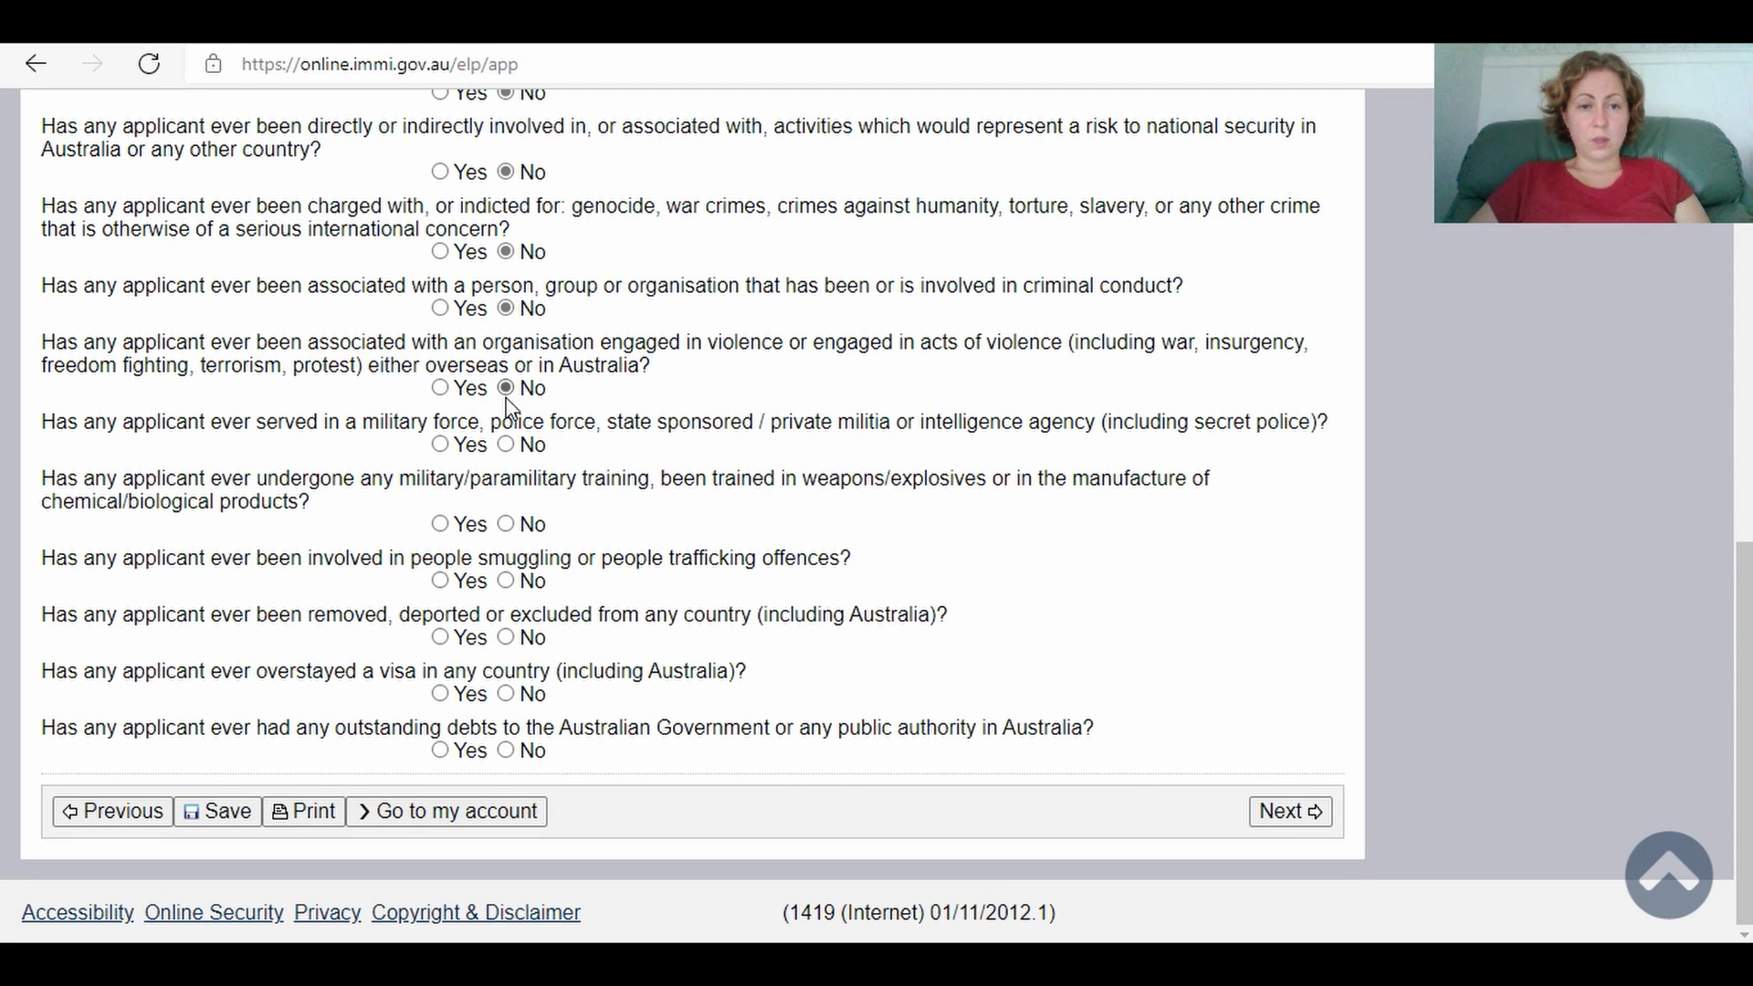
click(506, 444)
click(506, 524)
click(506, 580)
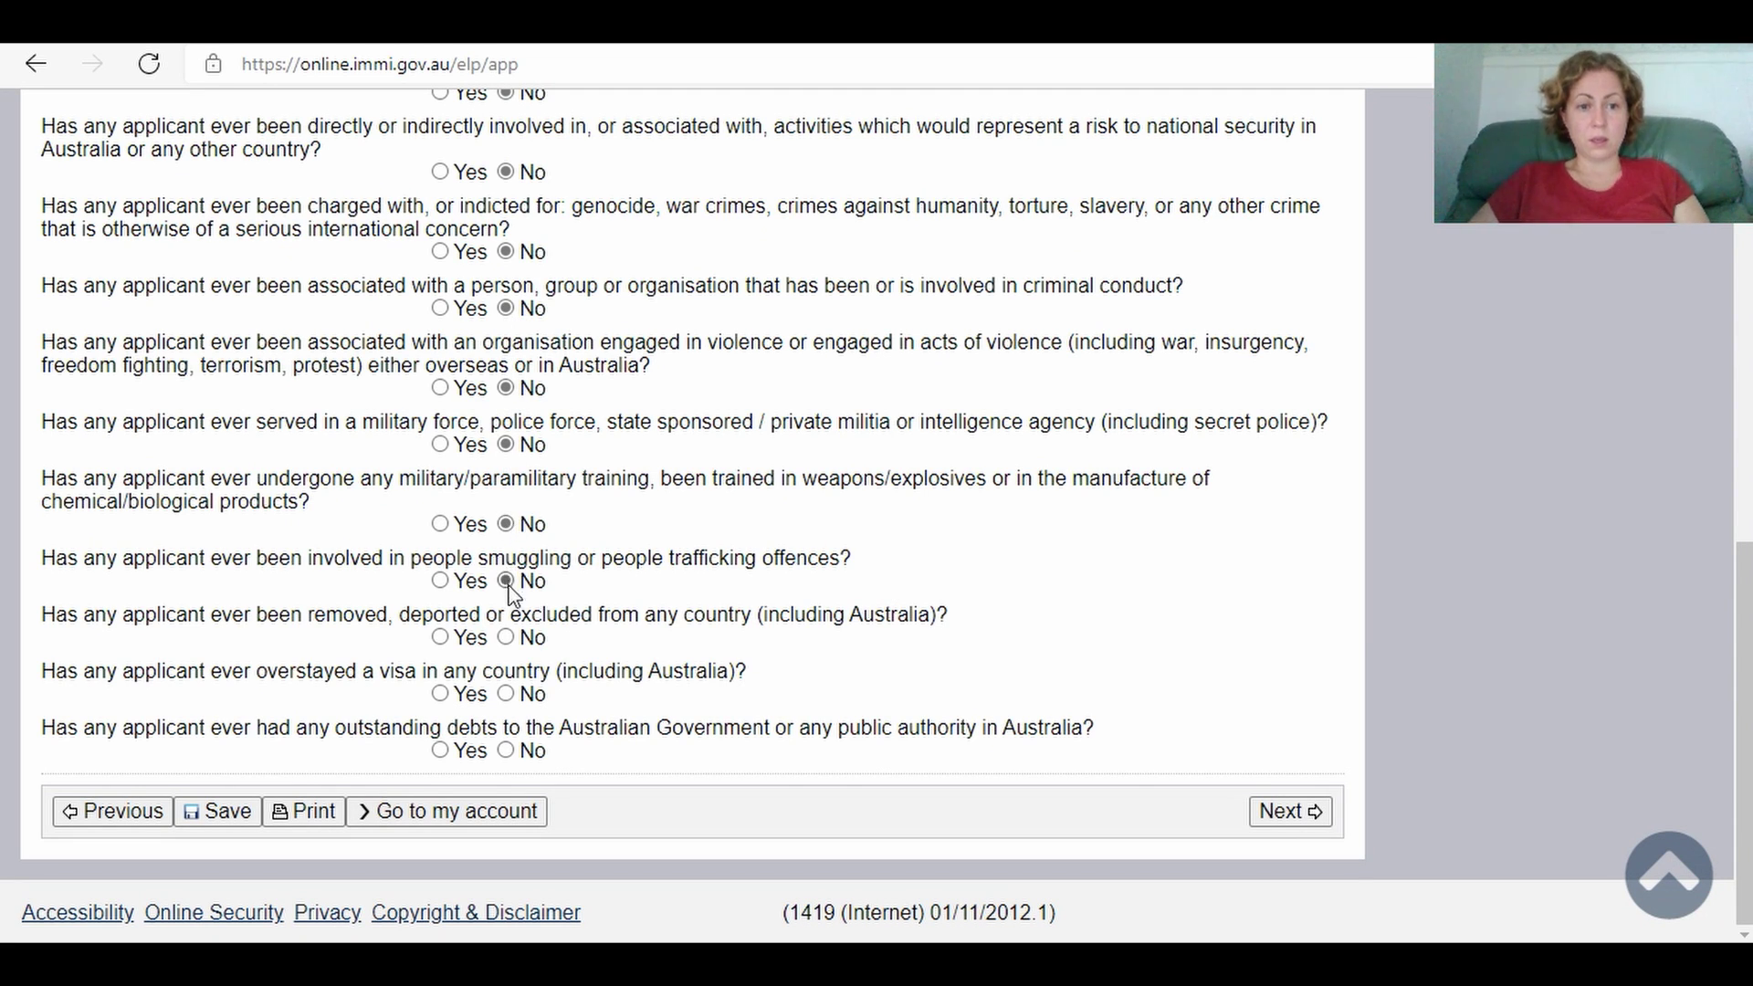
click(506, 694)
click(505, 750)
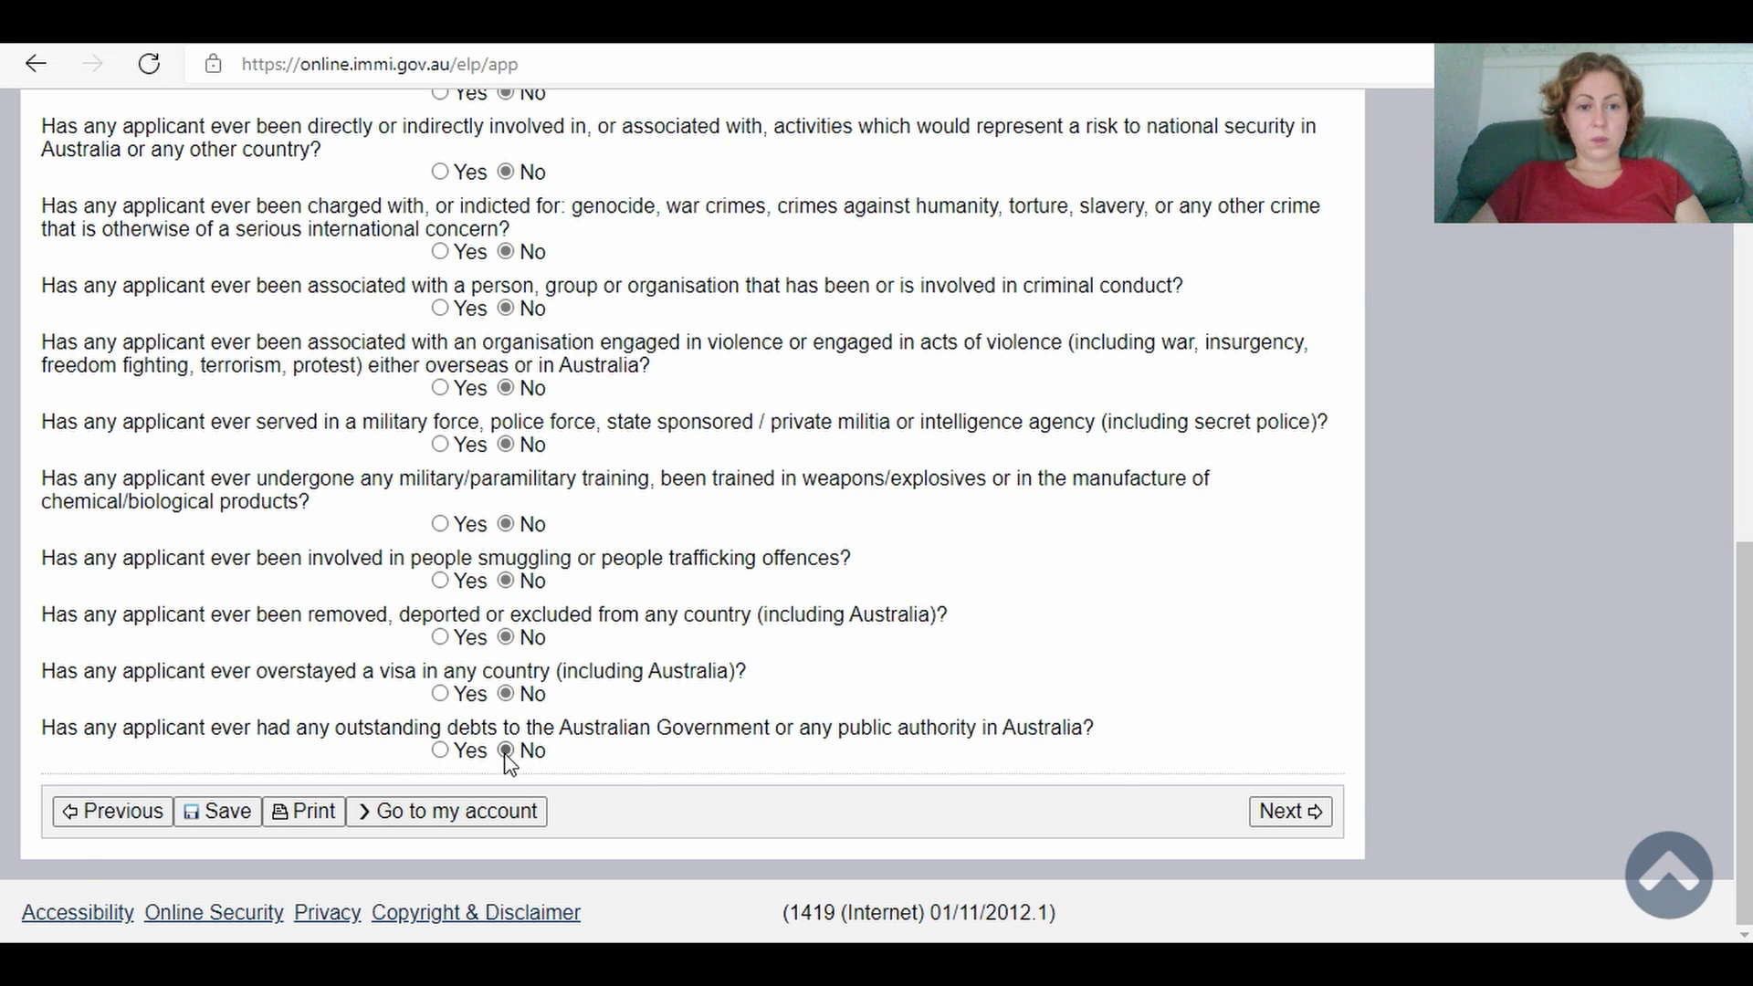
click(1278, 815)
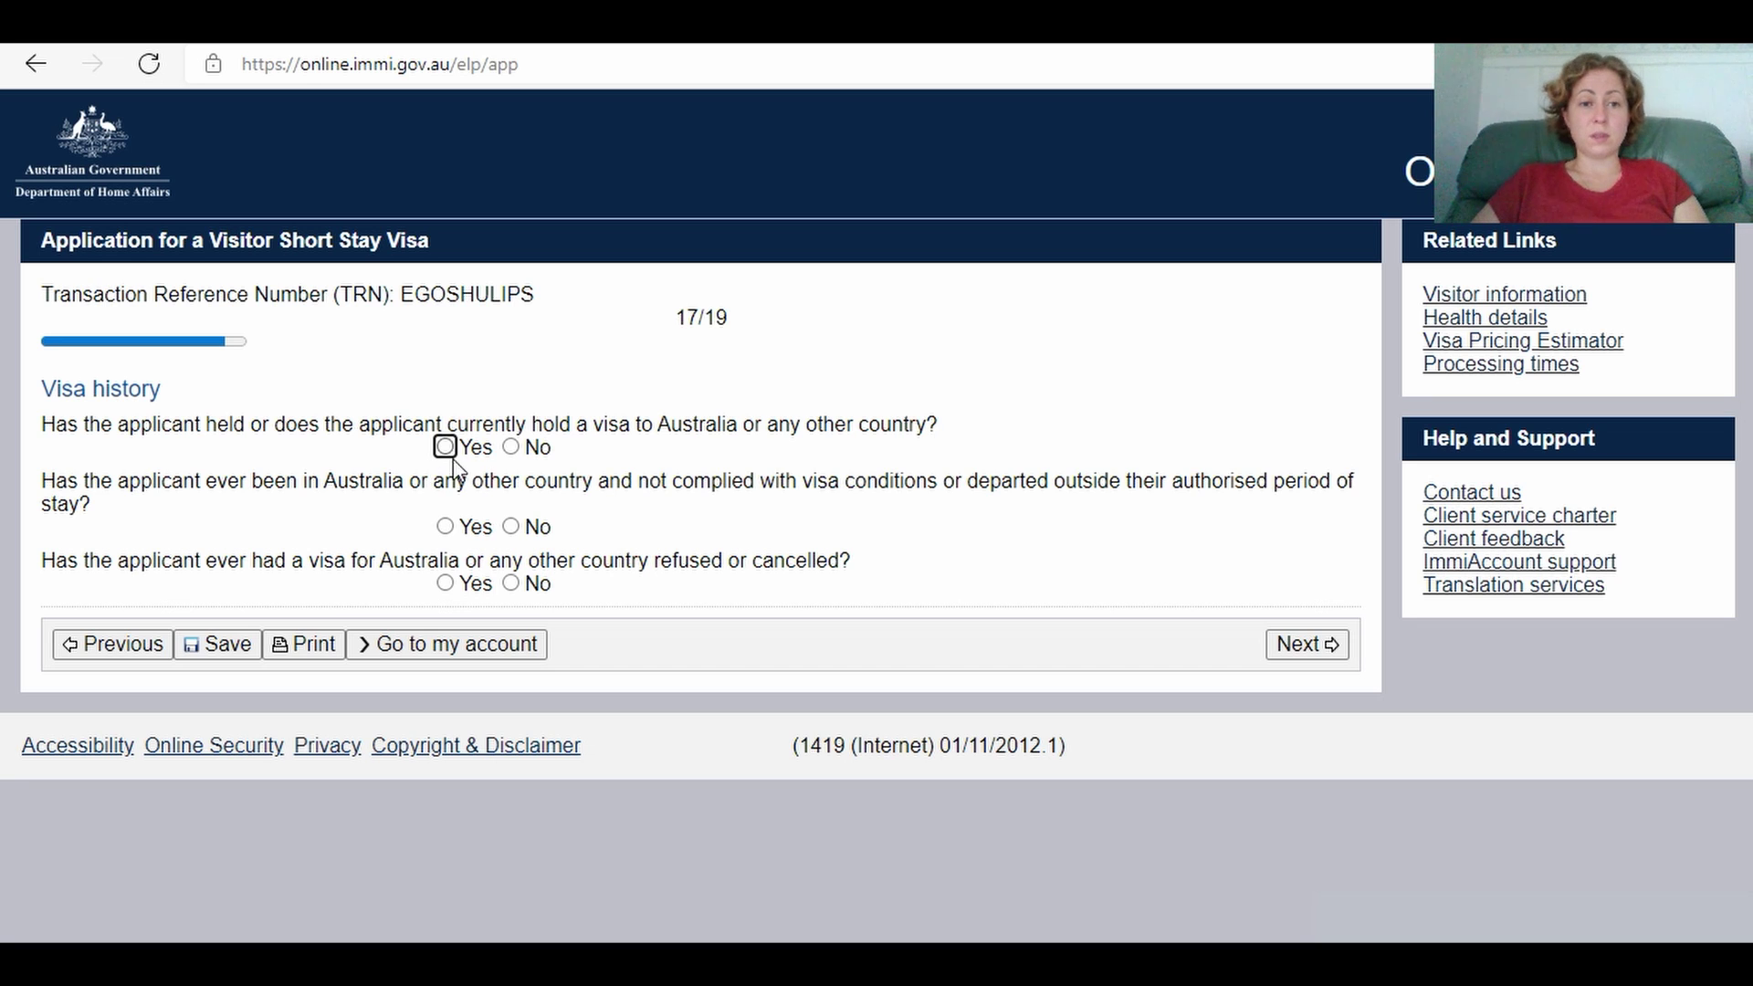
Step: Answer No to previous visa, breached conditions and refused or cancelled visa questions, then continue
click(510, 447)
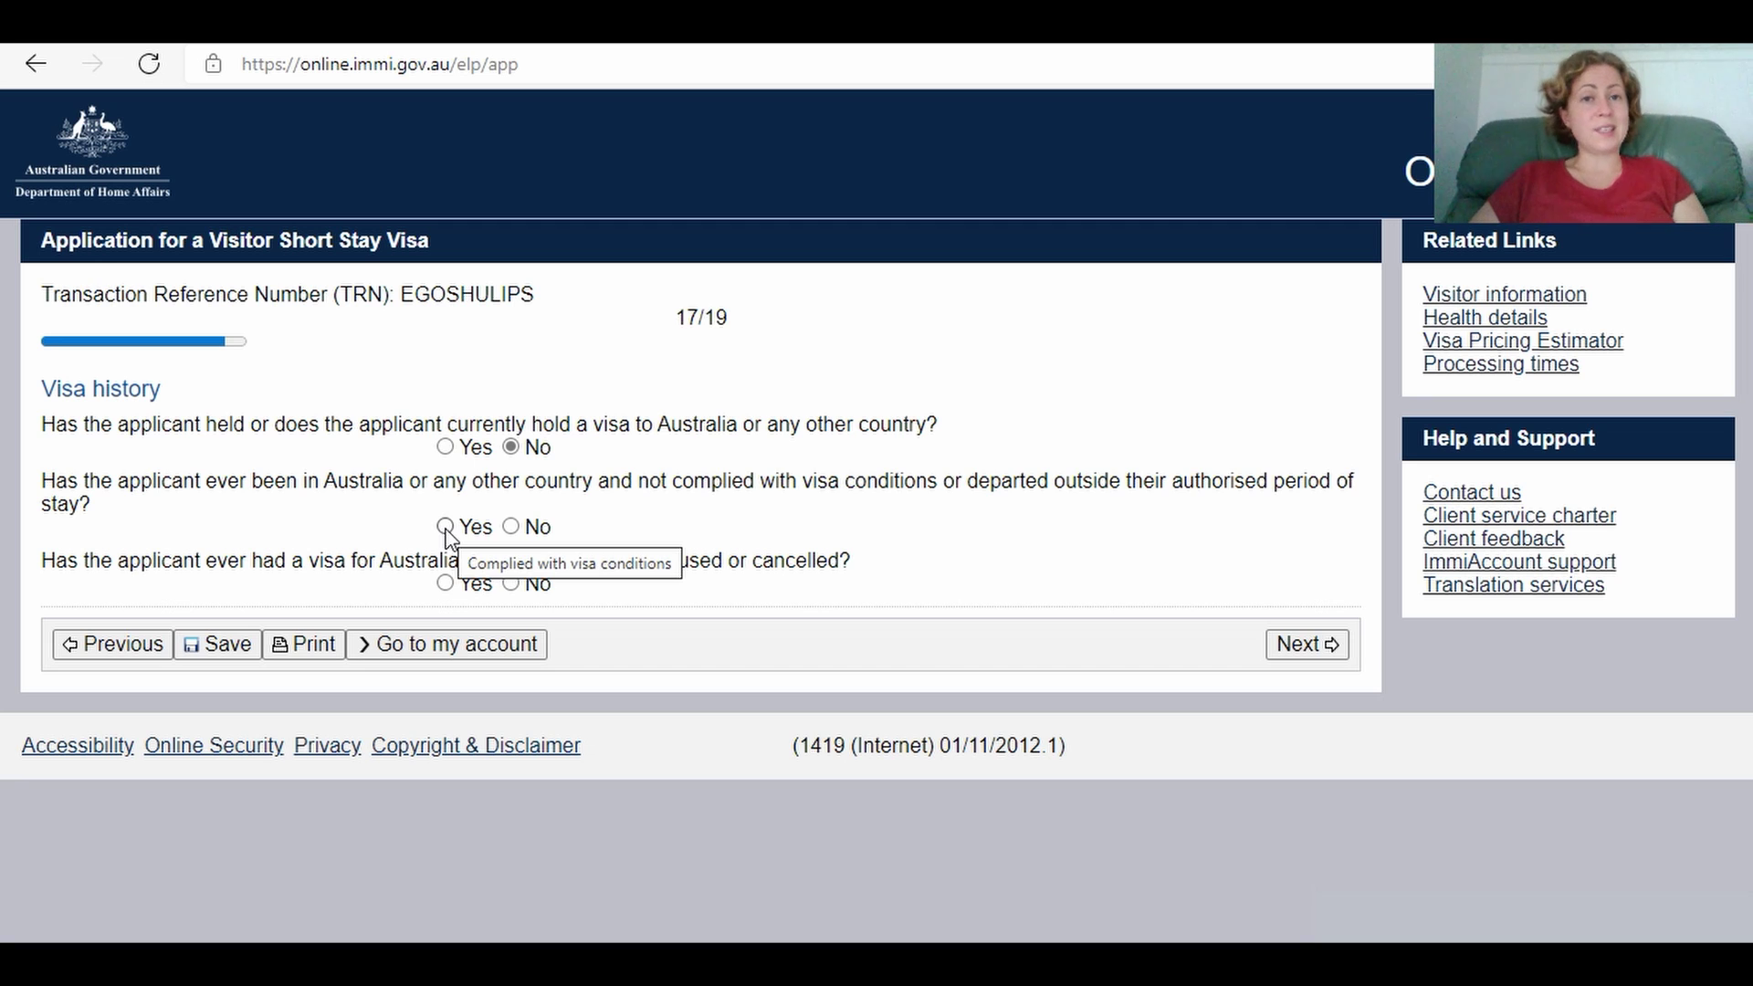
click(513, 529)
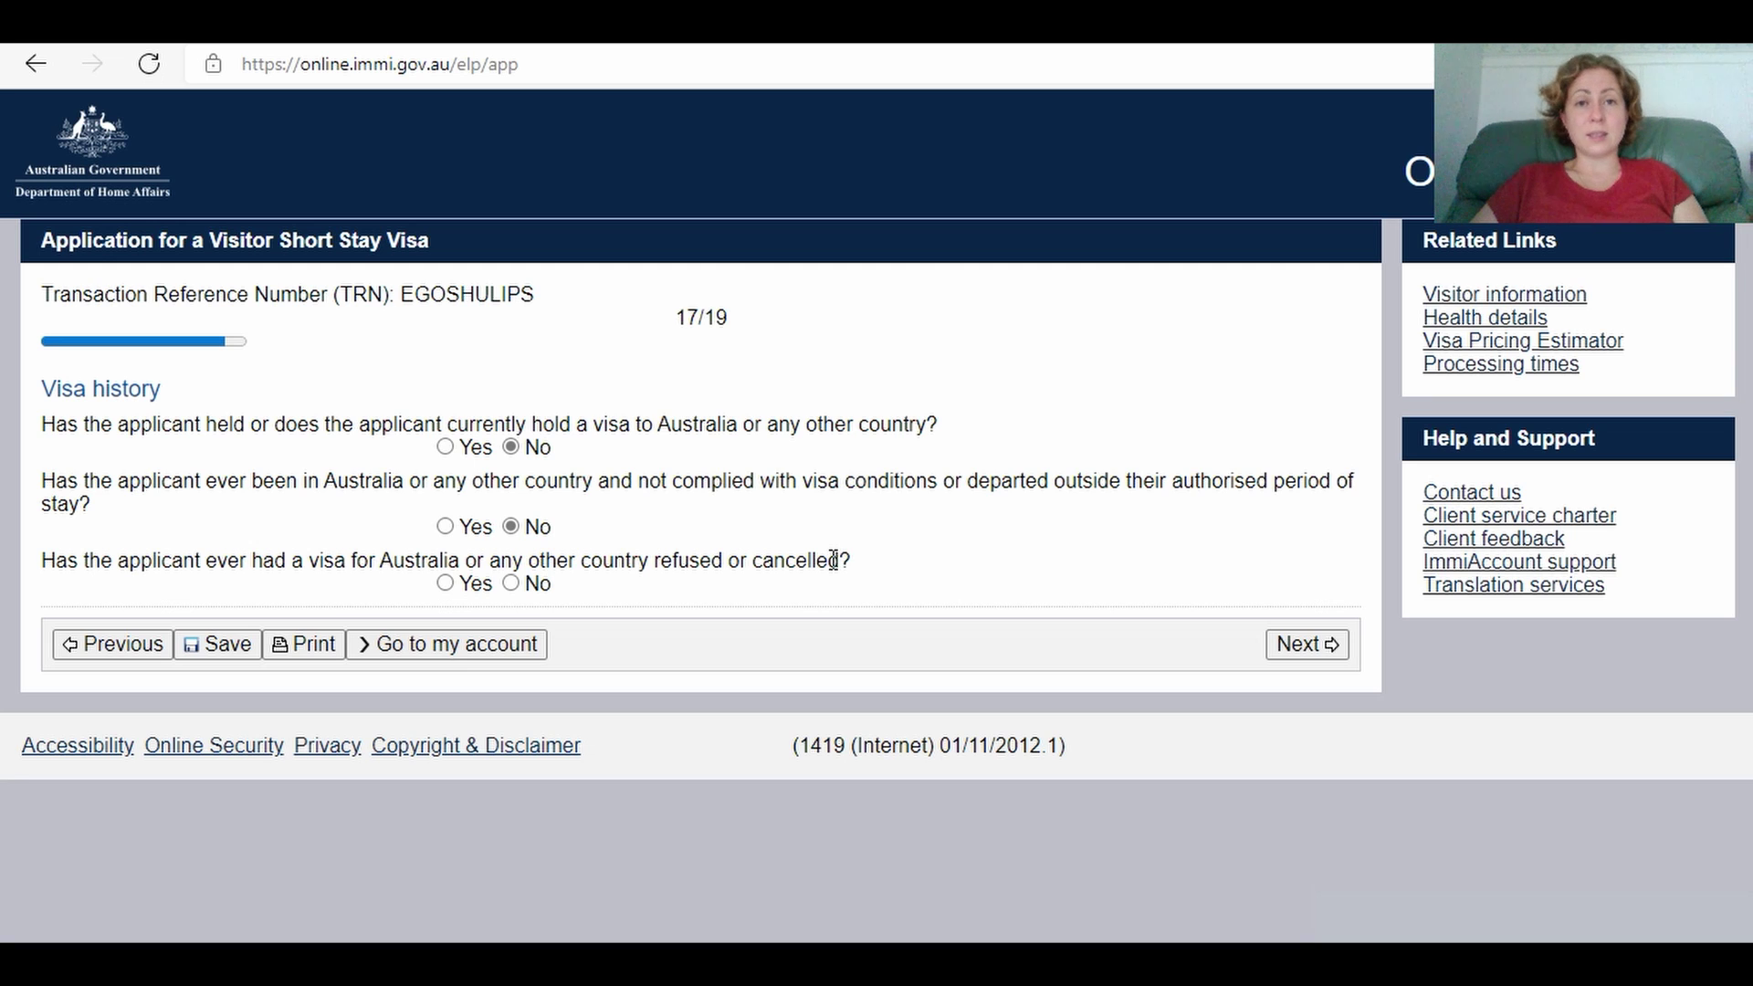
click(511, 585)
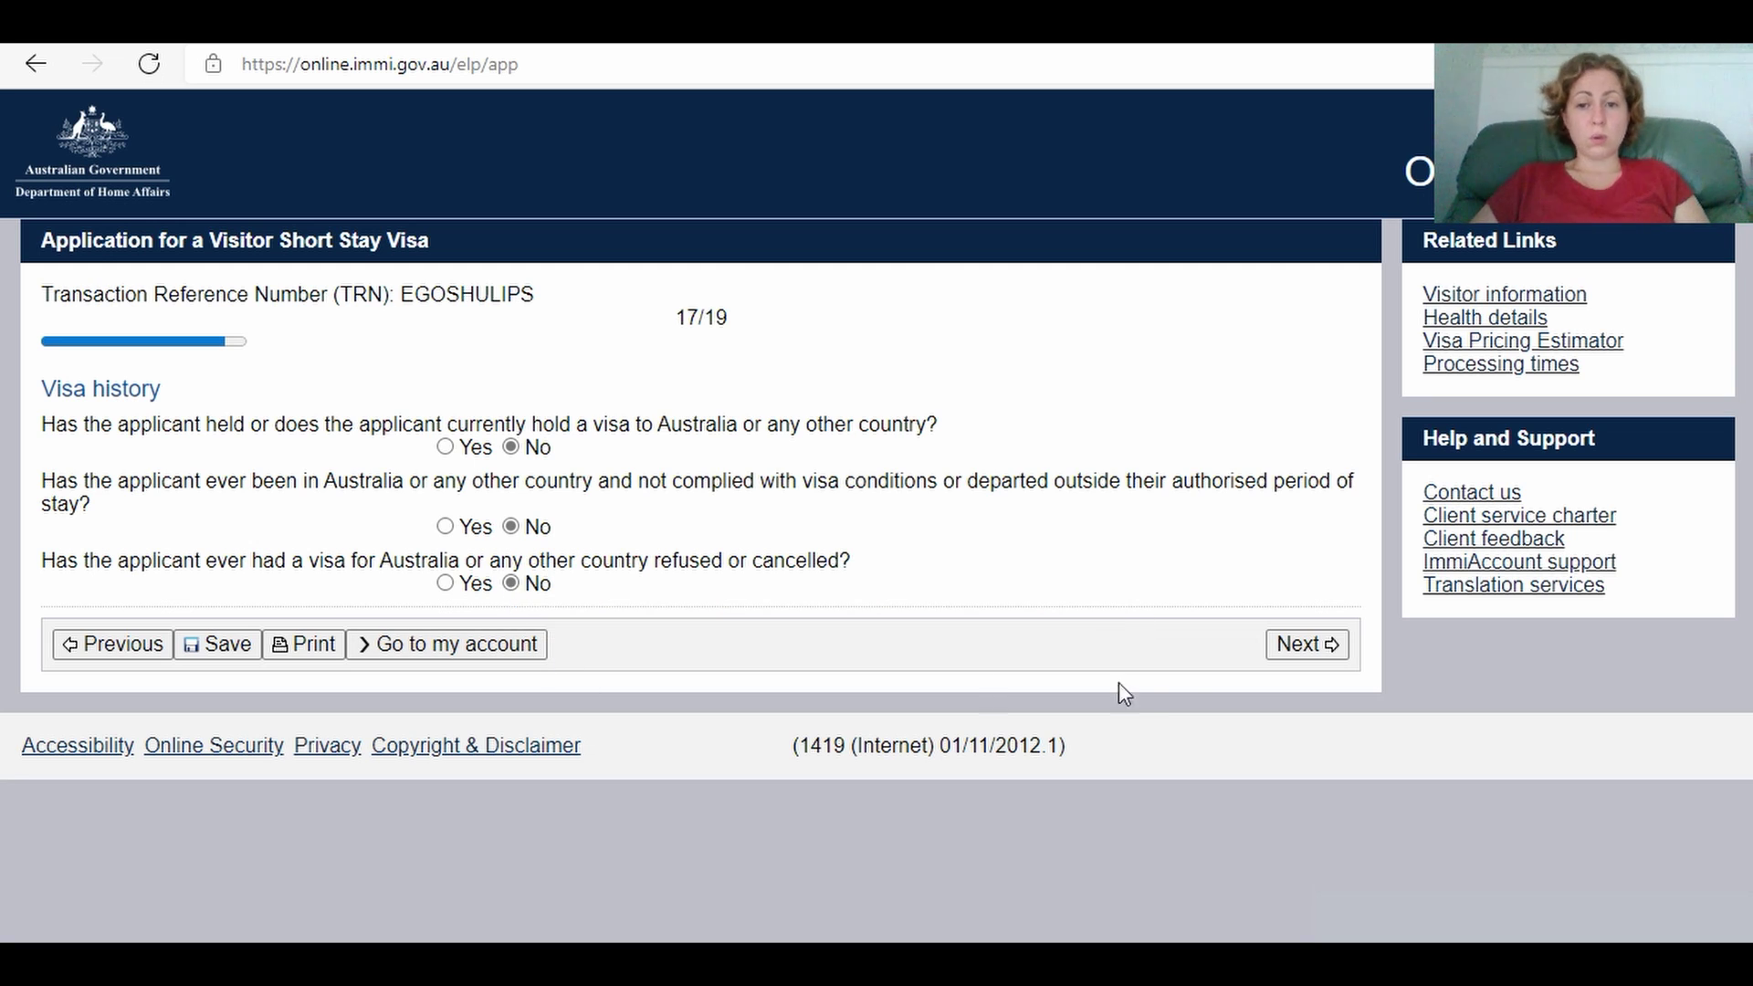
click(1331, 644)
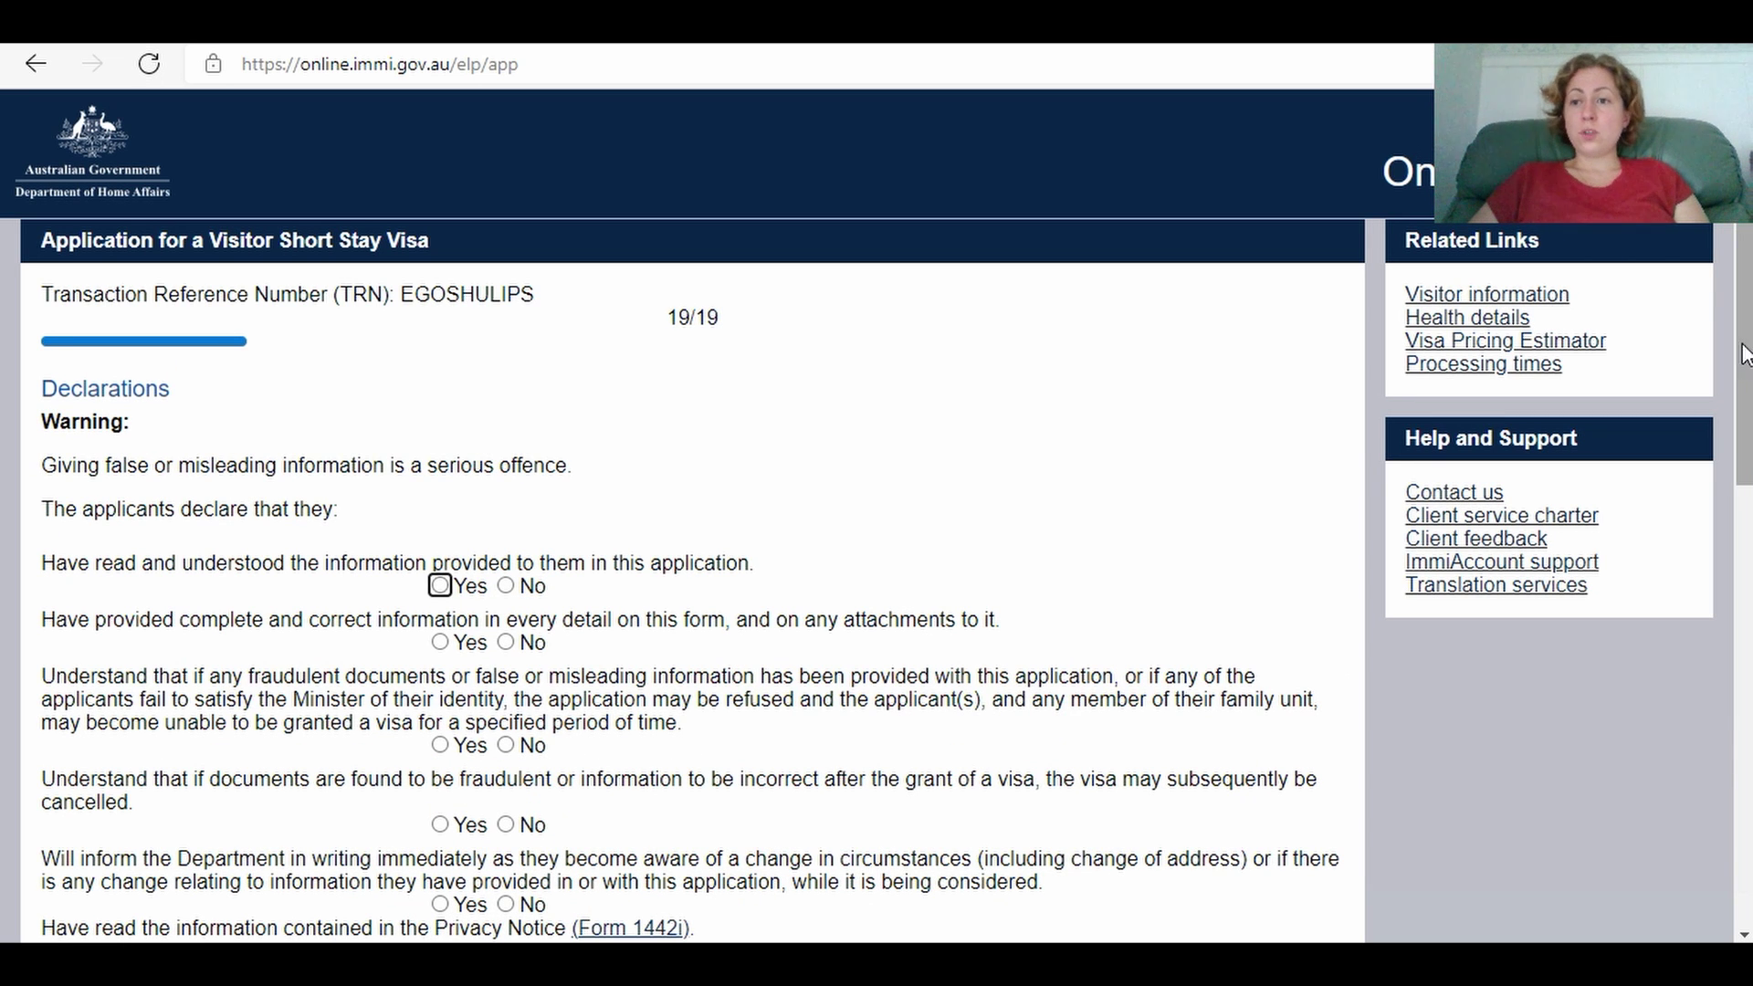
Step: Agree Yes to the declarations from reading the information through the 8503 no further stay condition
drag(1745, 326, 1744, 410)
scroll(1744, 415, down, 1)
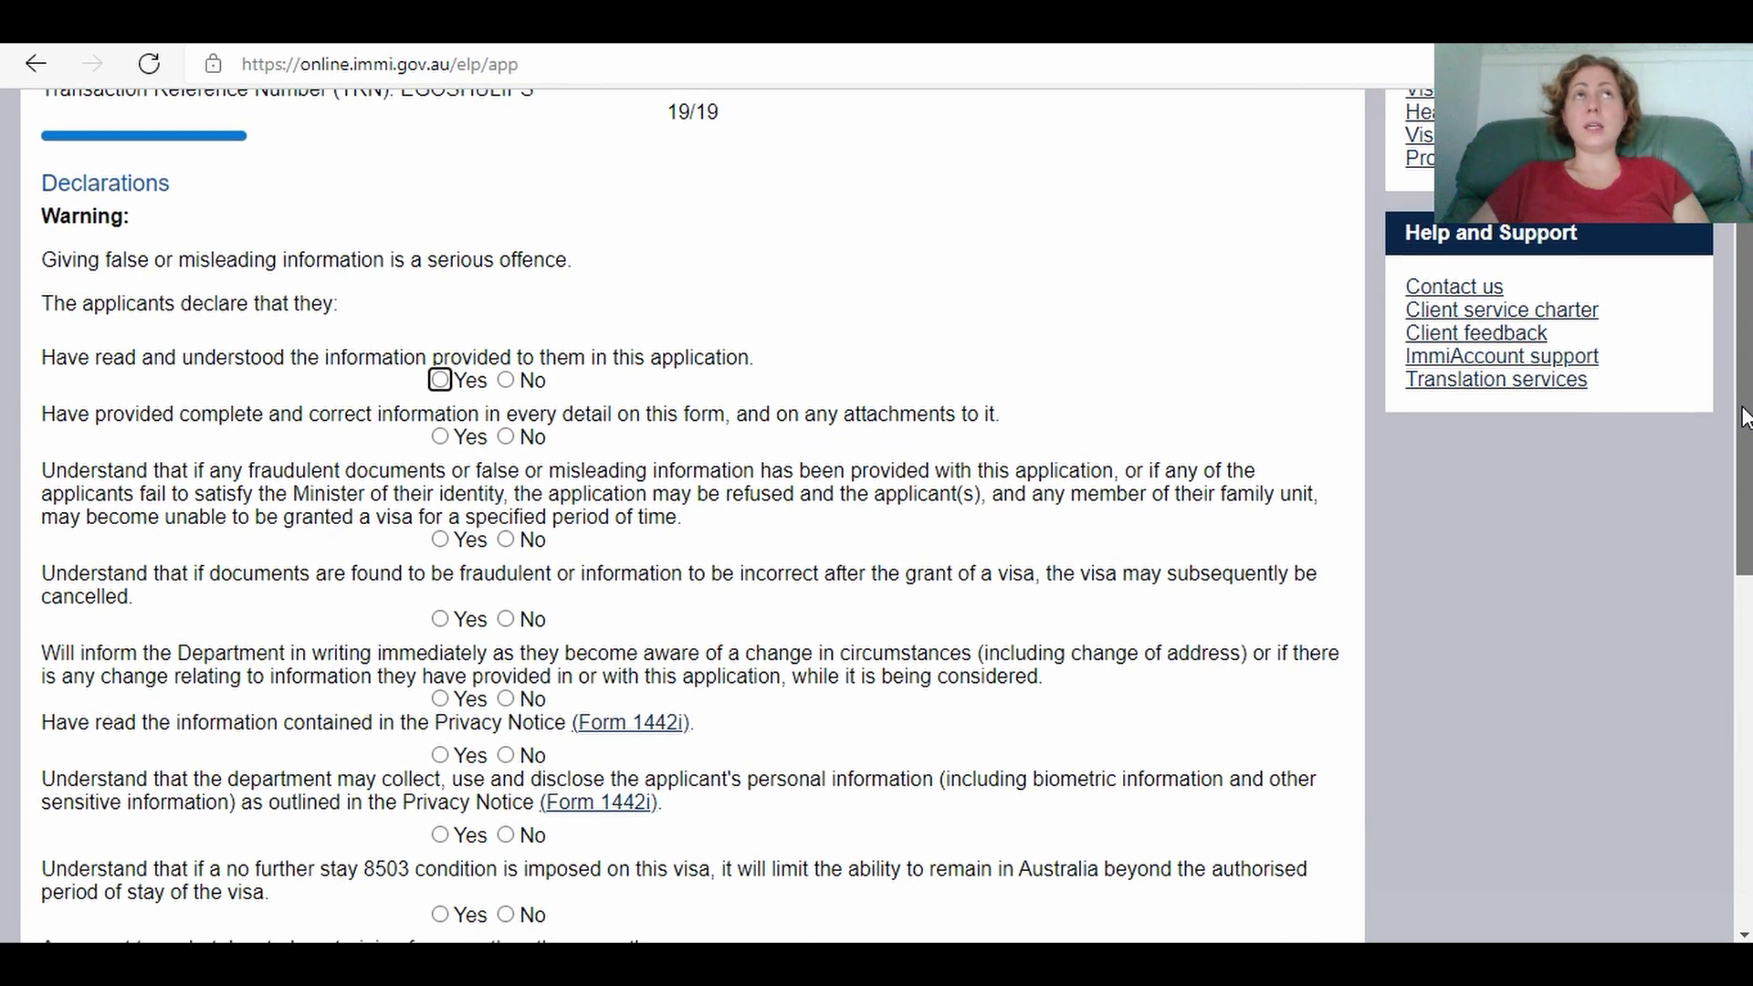
scroll(1742, 410, down, 1)
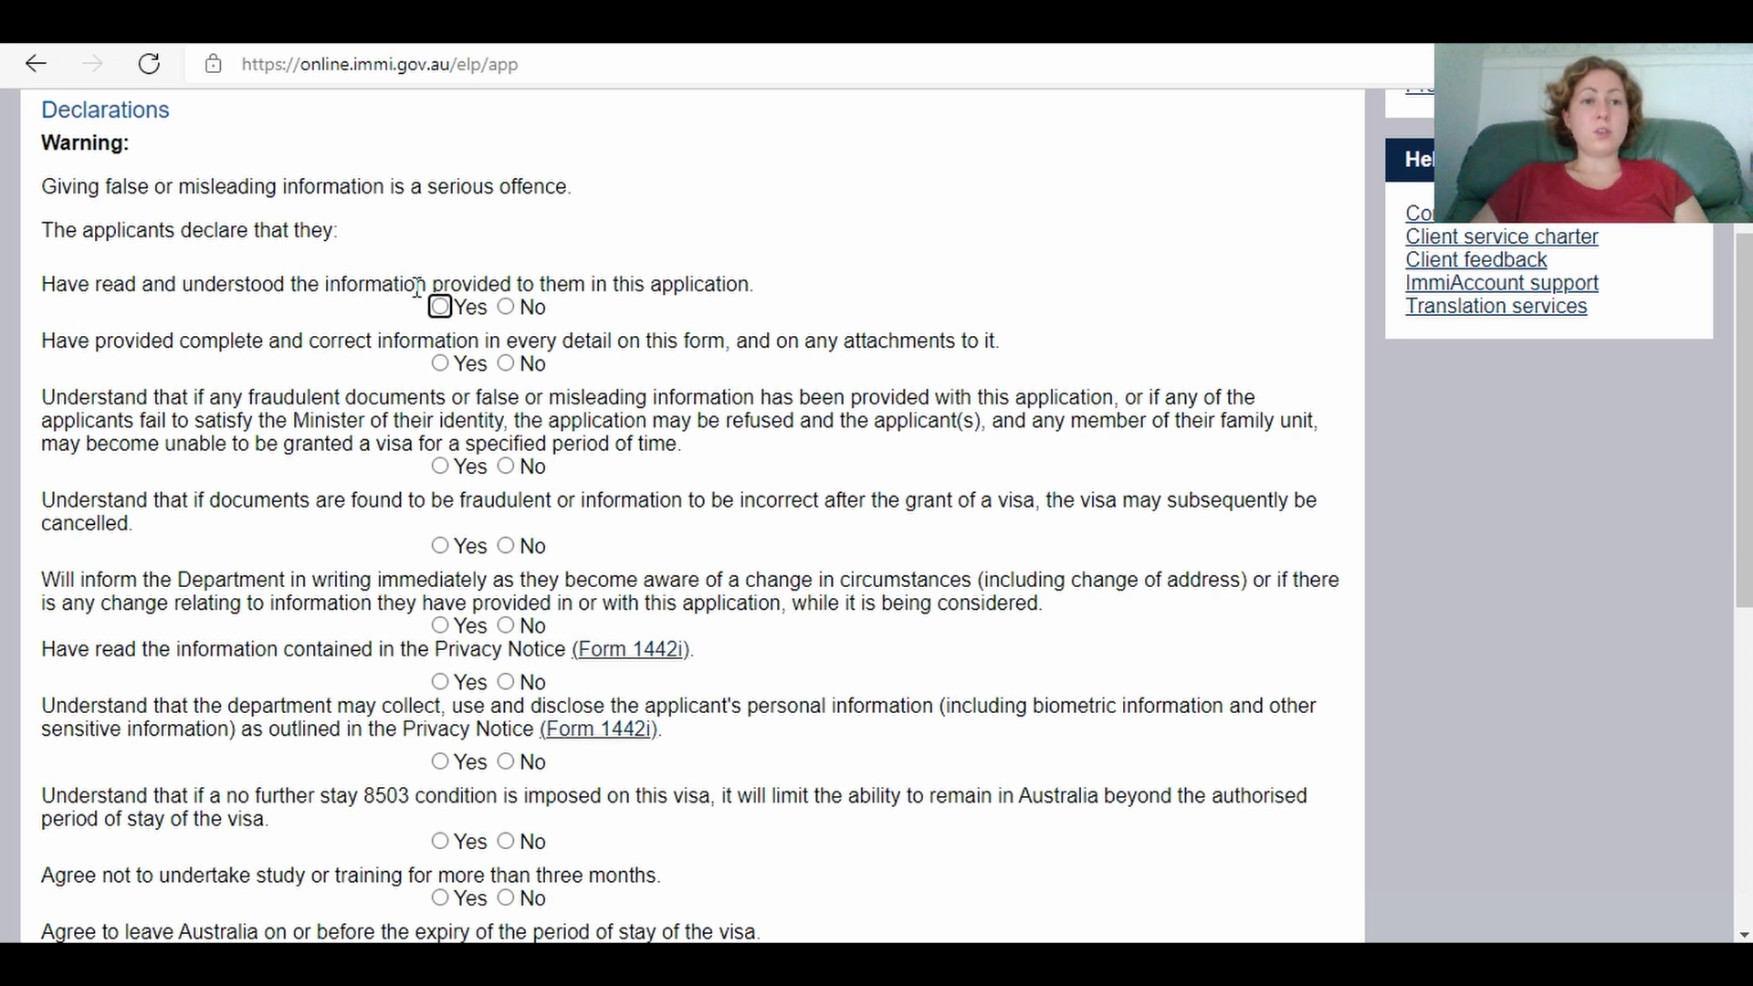
click(440, 308)
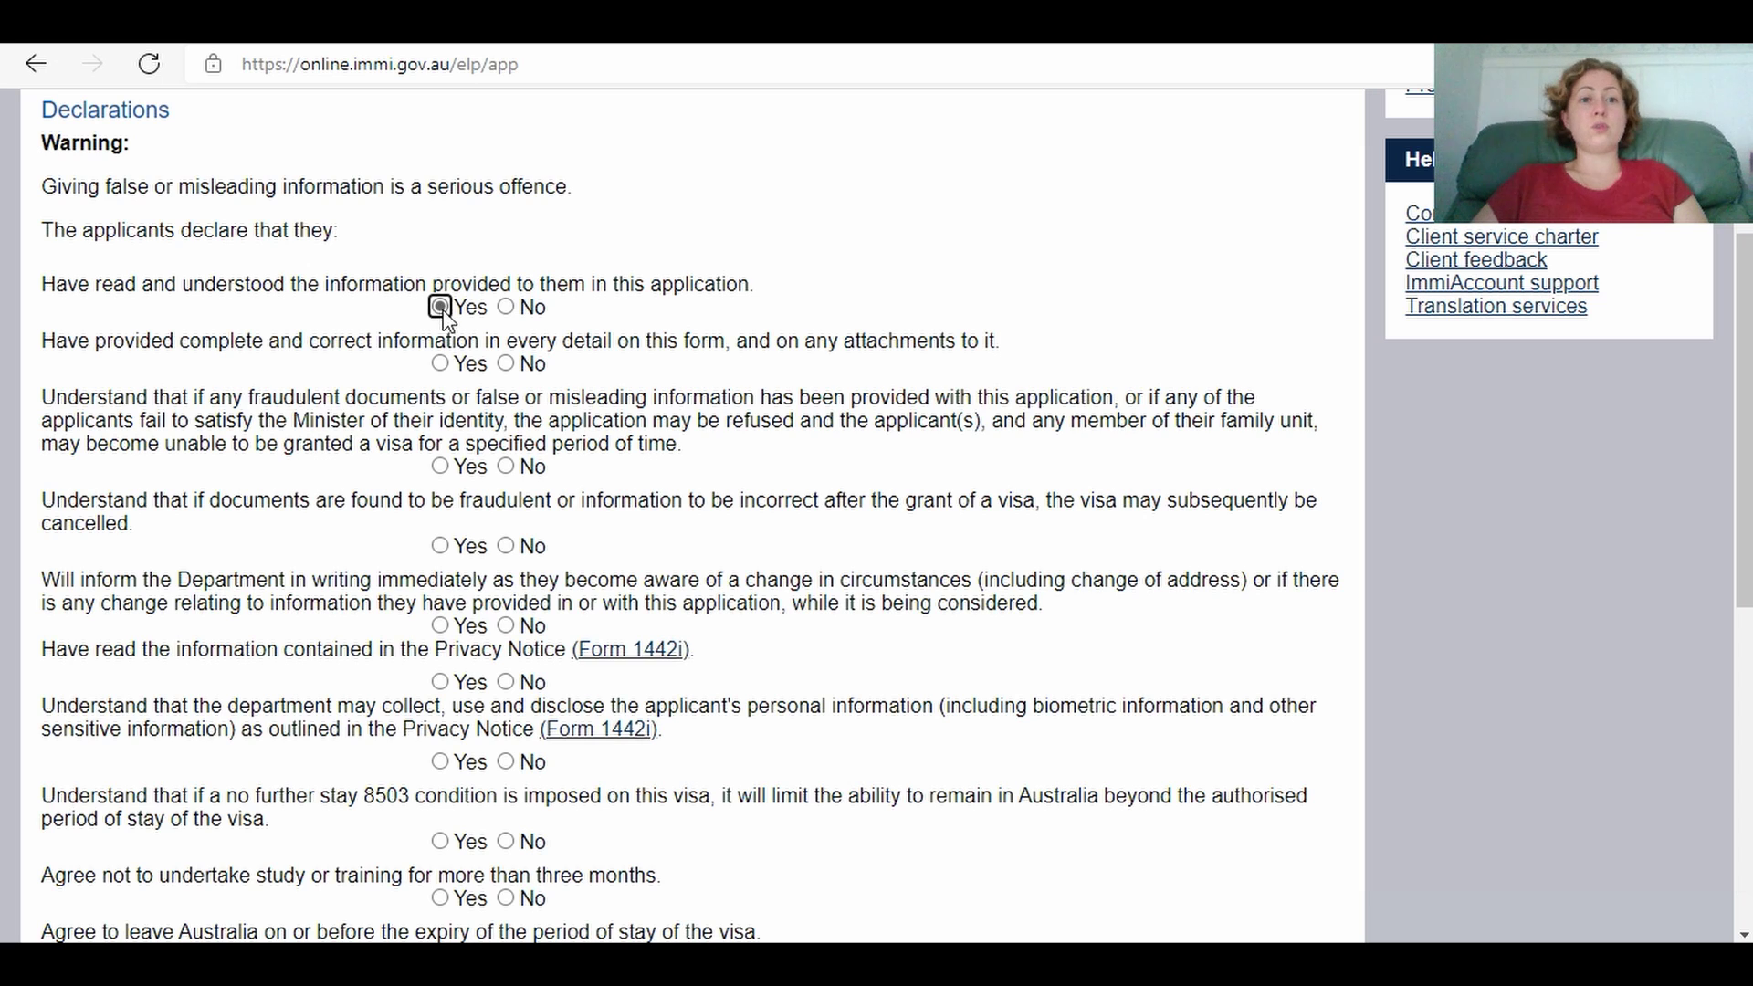
click(441, 363)
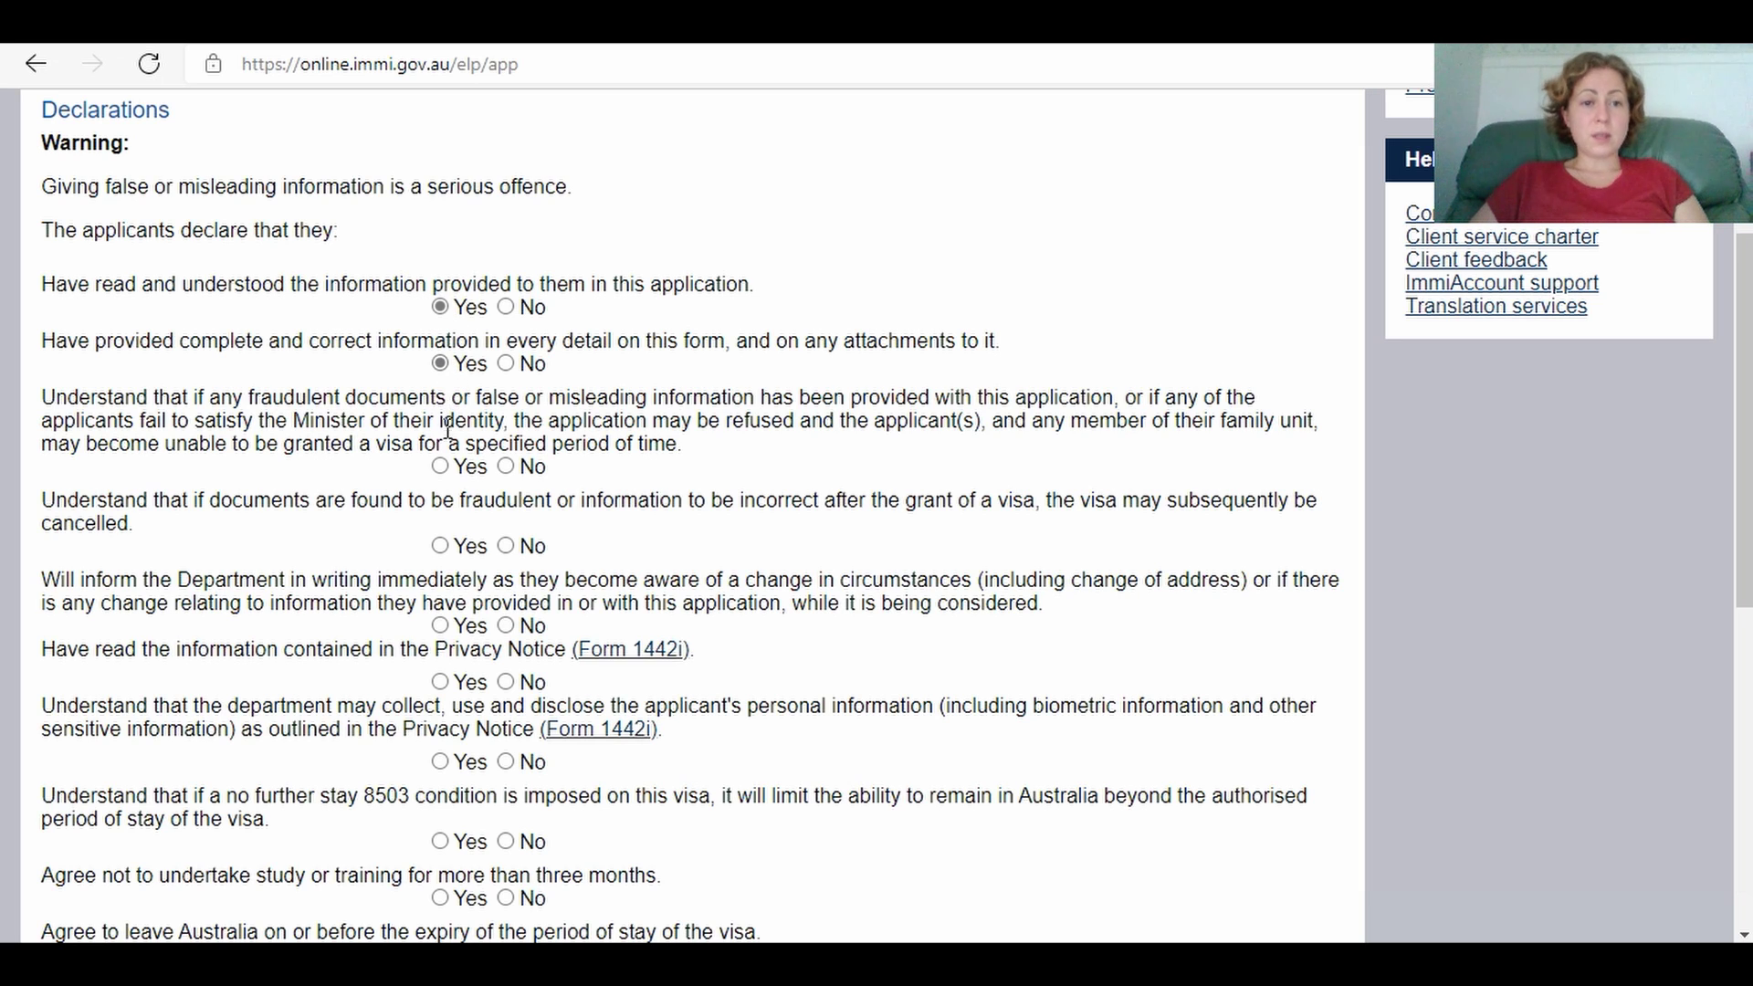
click(440, 466)
click(440, 546)
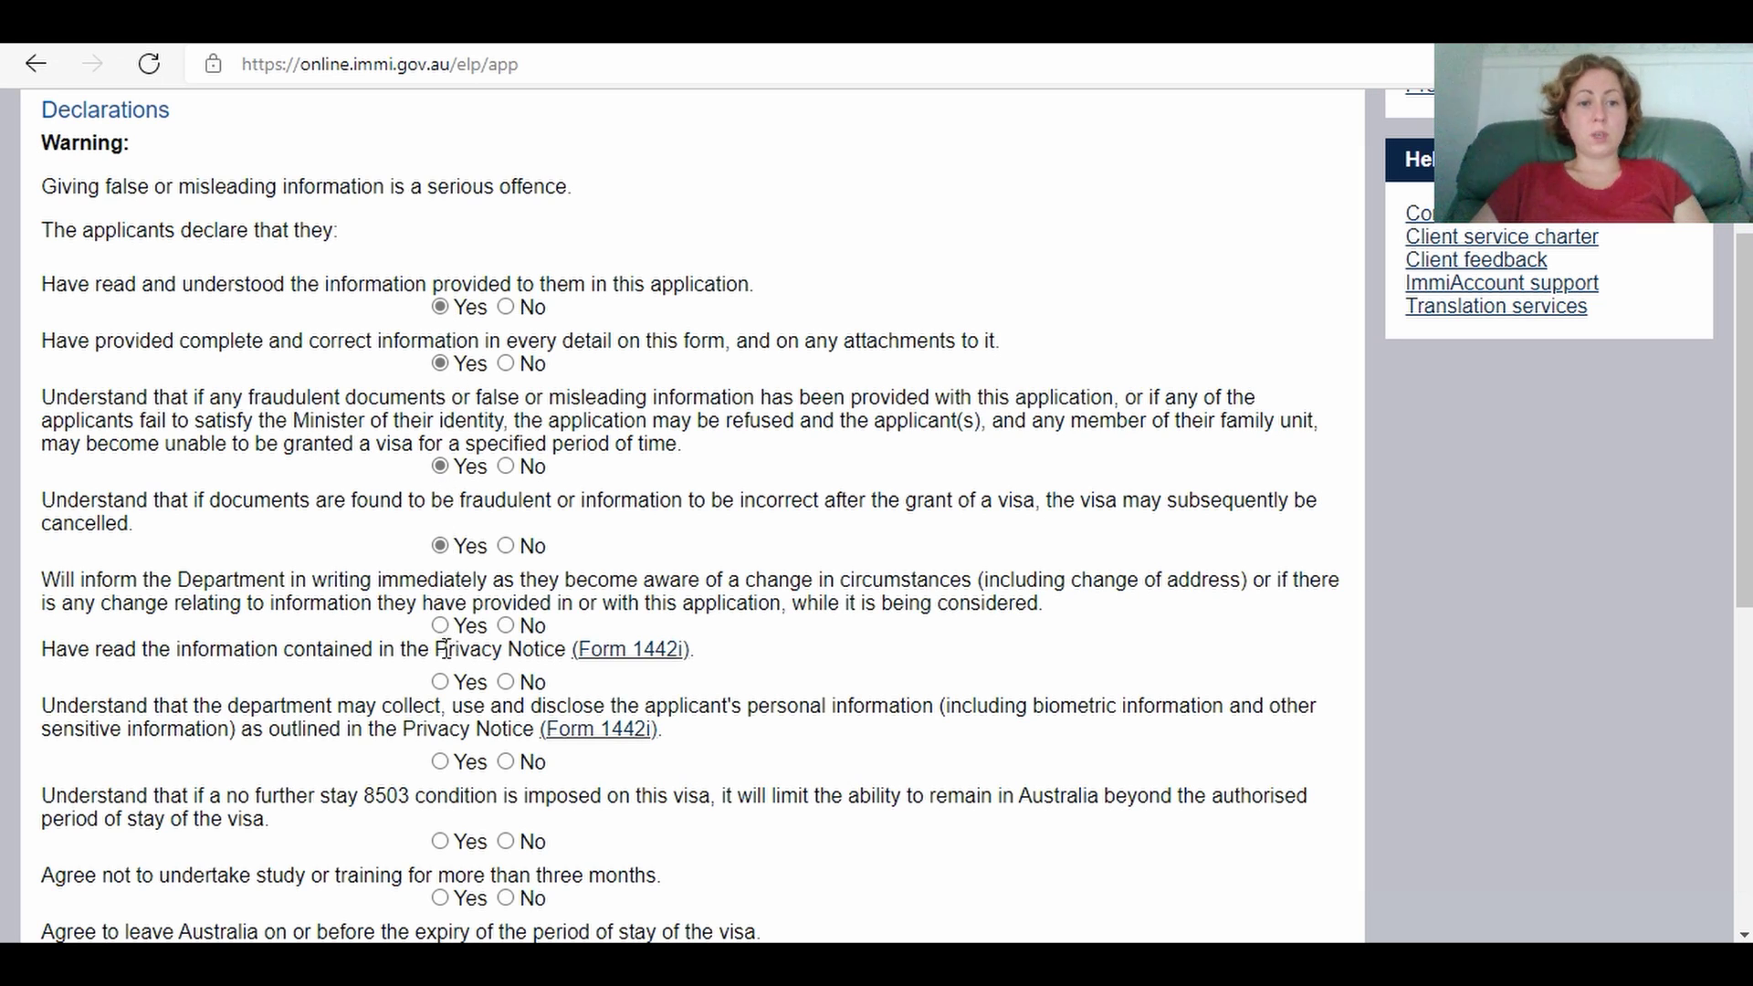
click(440, 626)
click(440, 681)
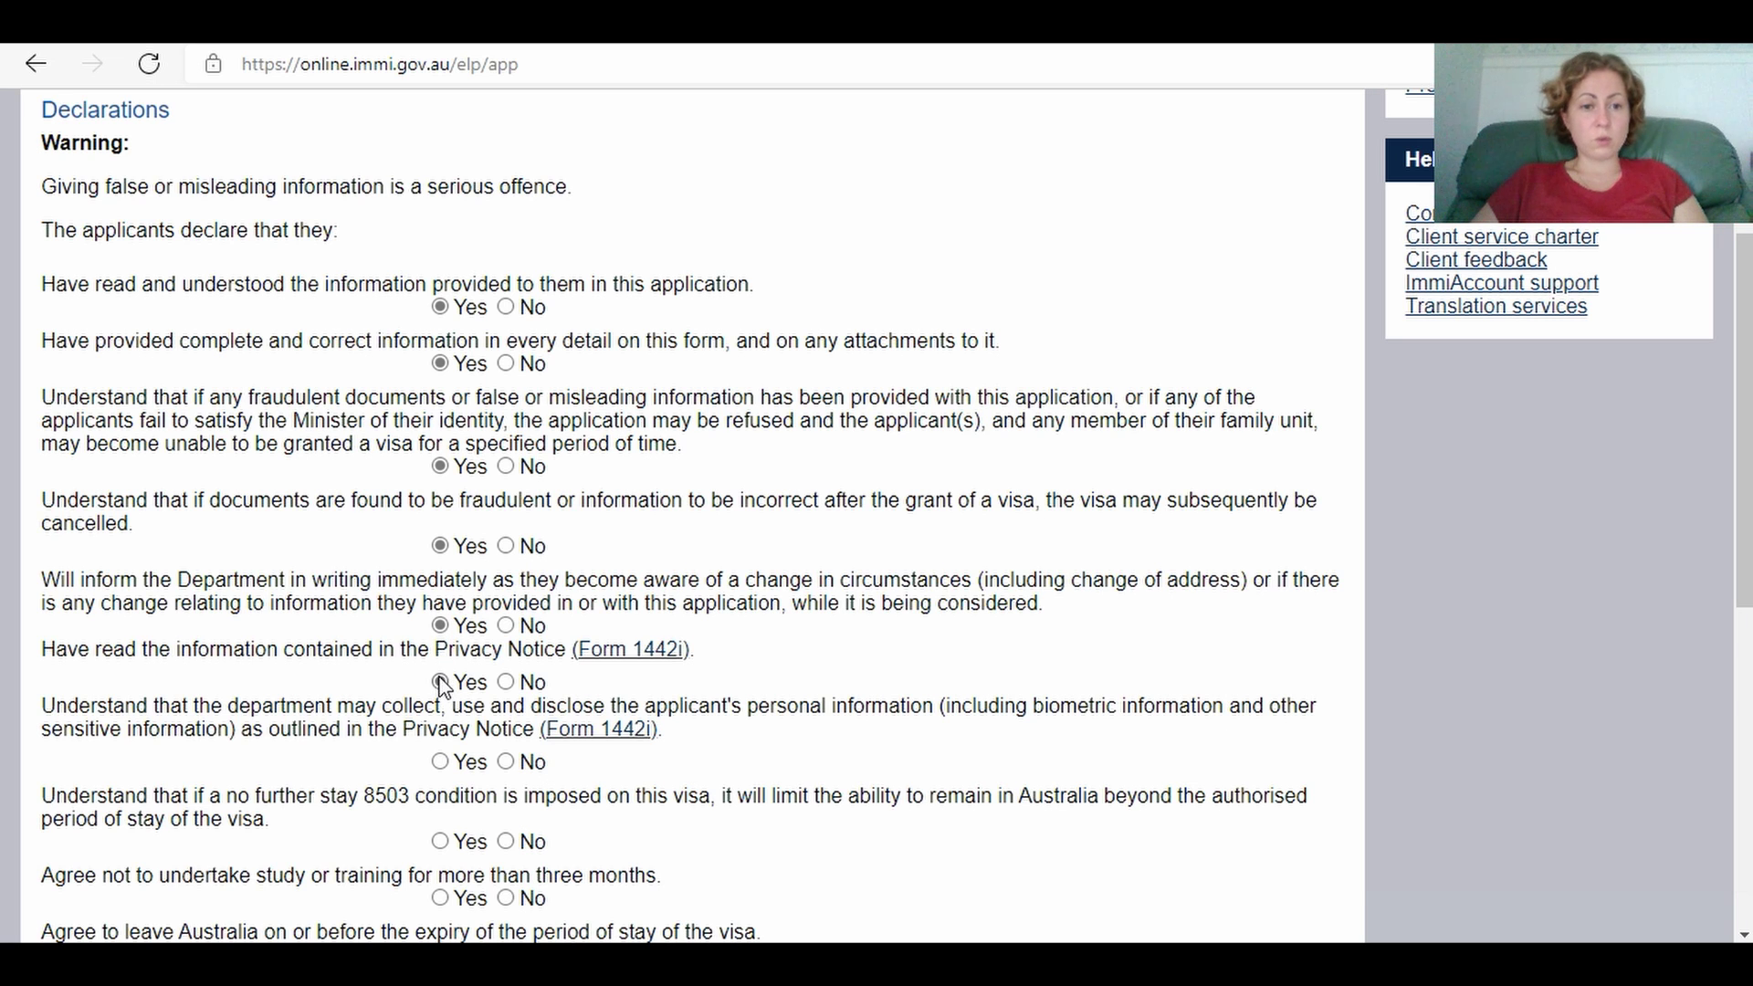
click(440, 761)
click(440, 841)
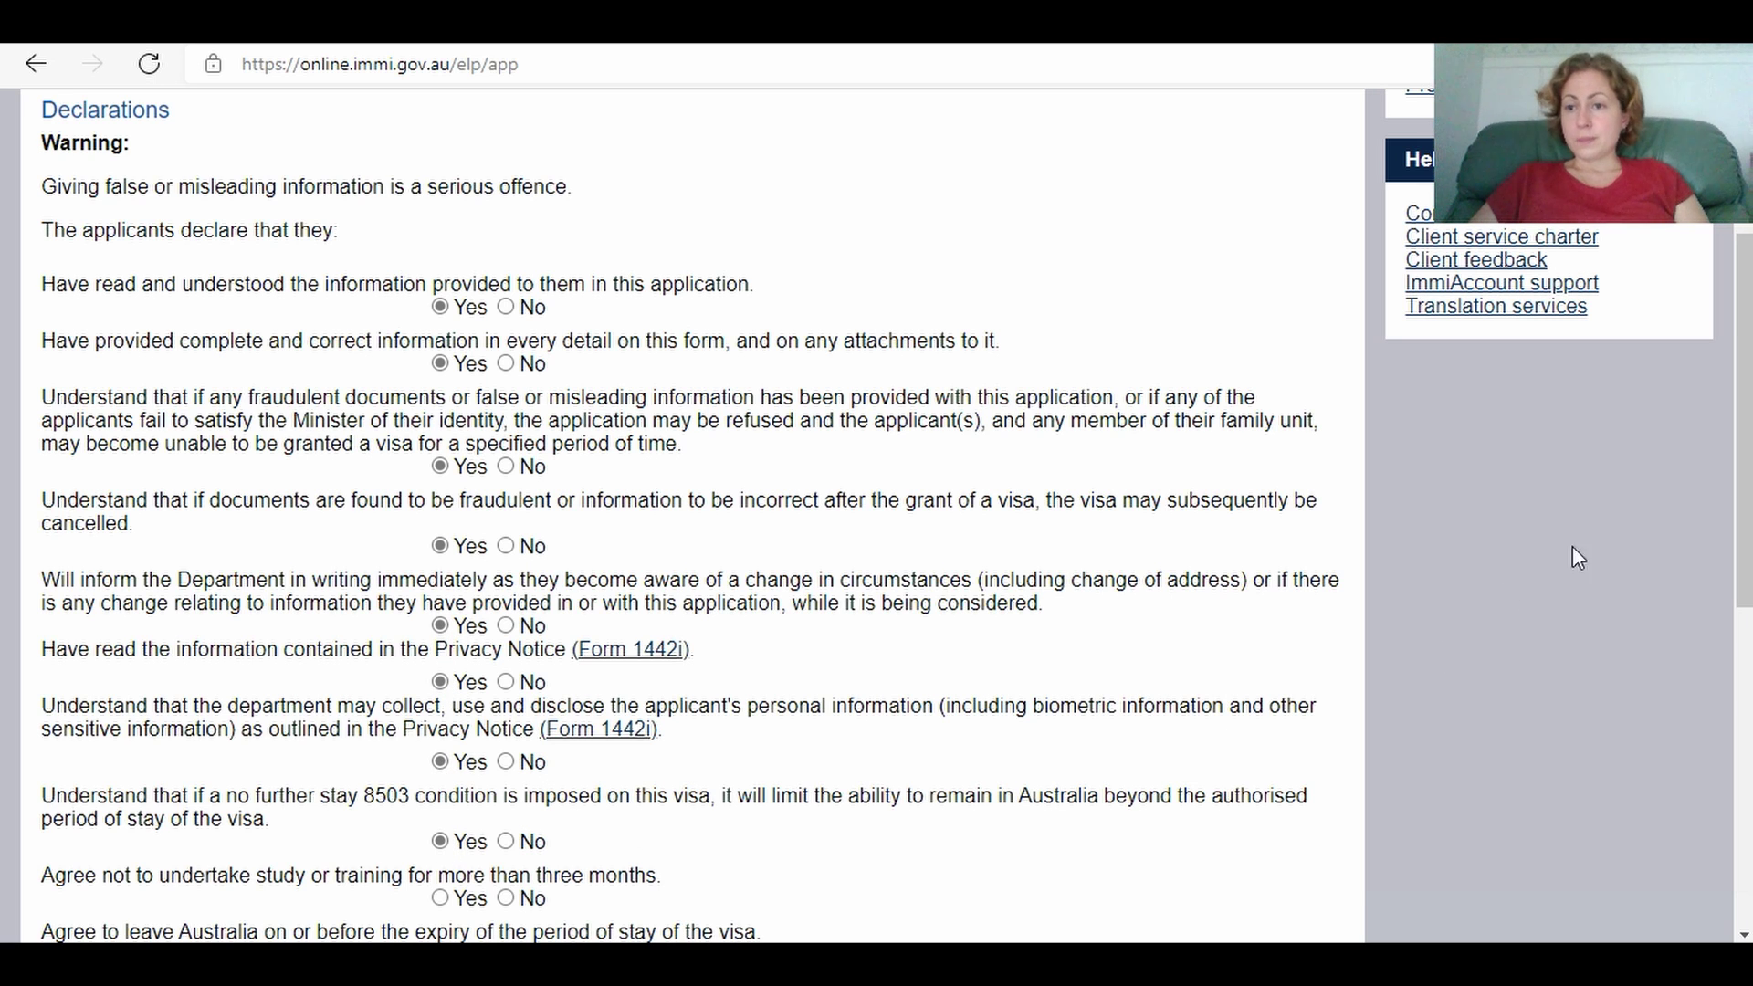
Step: Agree Yes to not studying beyond three months and leaving Australia before visa expiry
drag(1744, 429, 1741, 572)
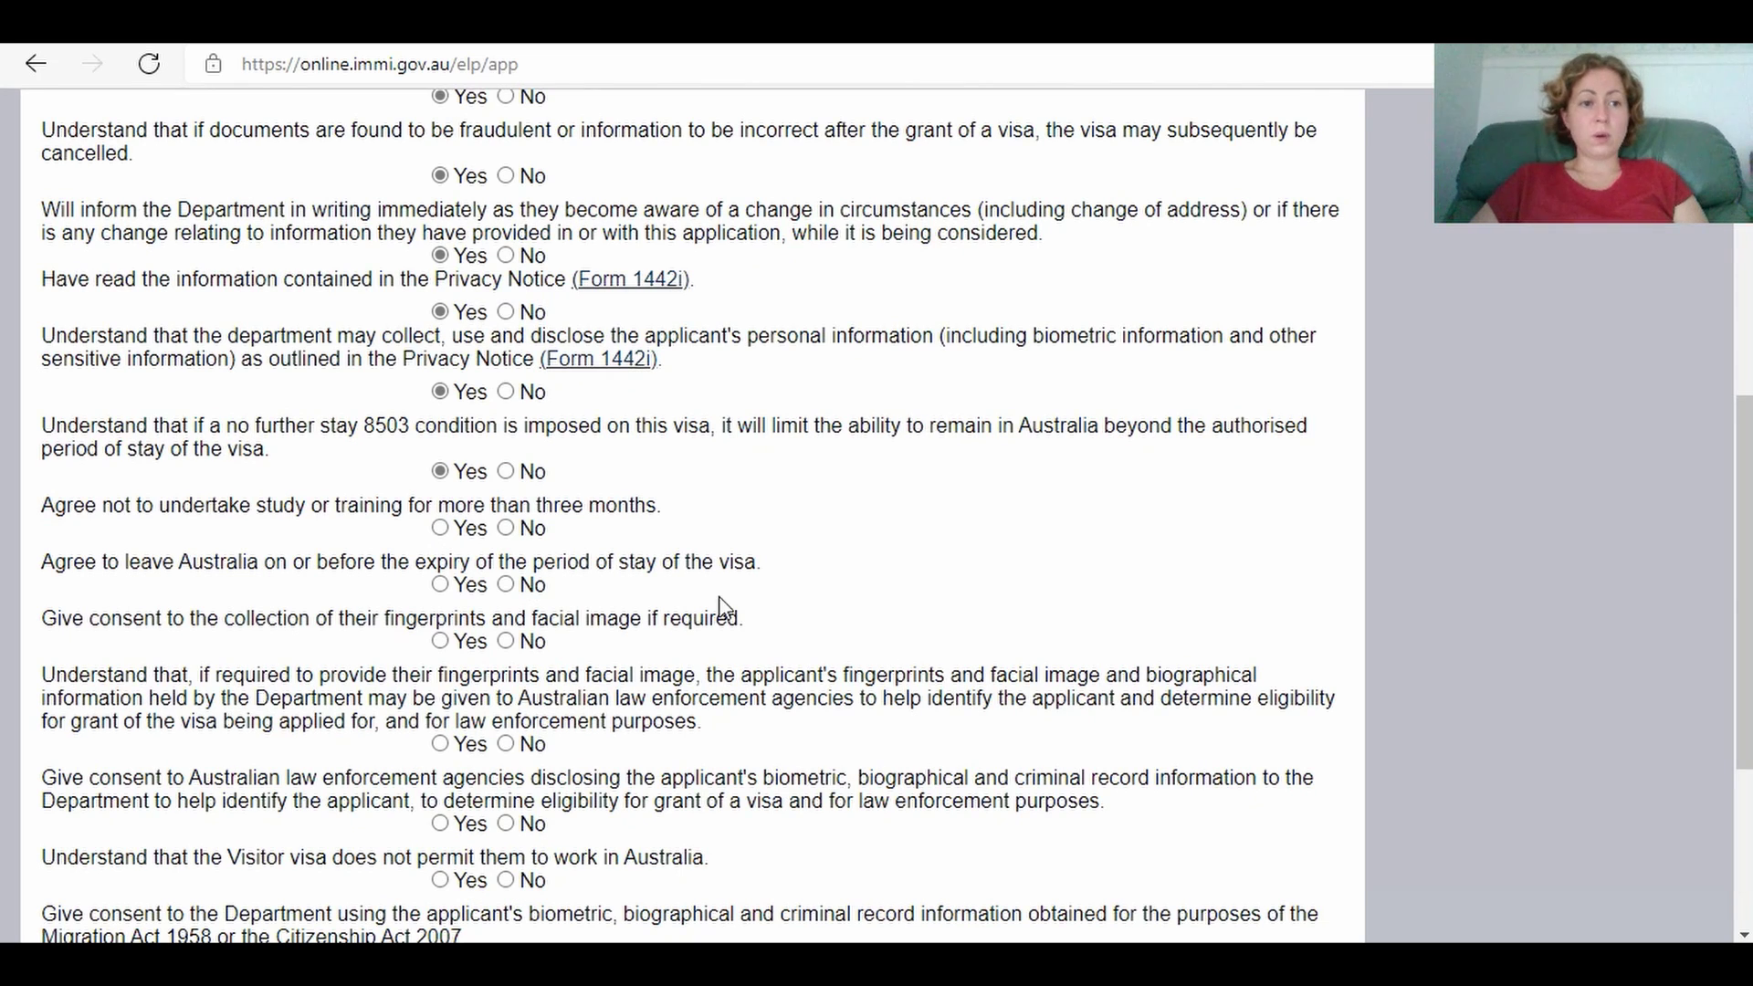
click(440, 529)
click(441, 584)
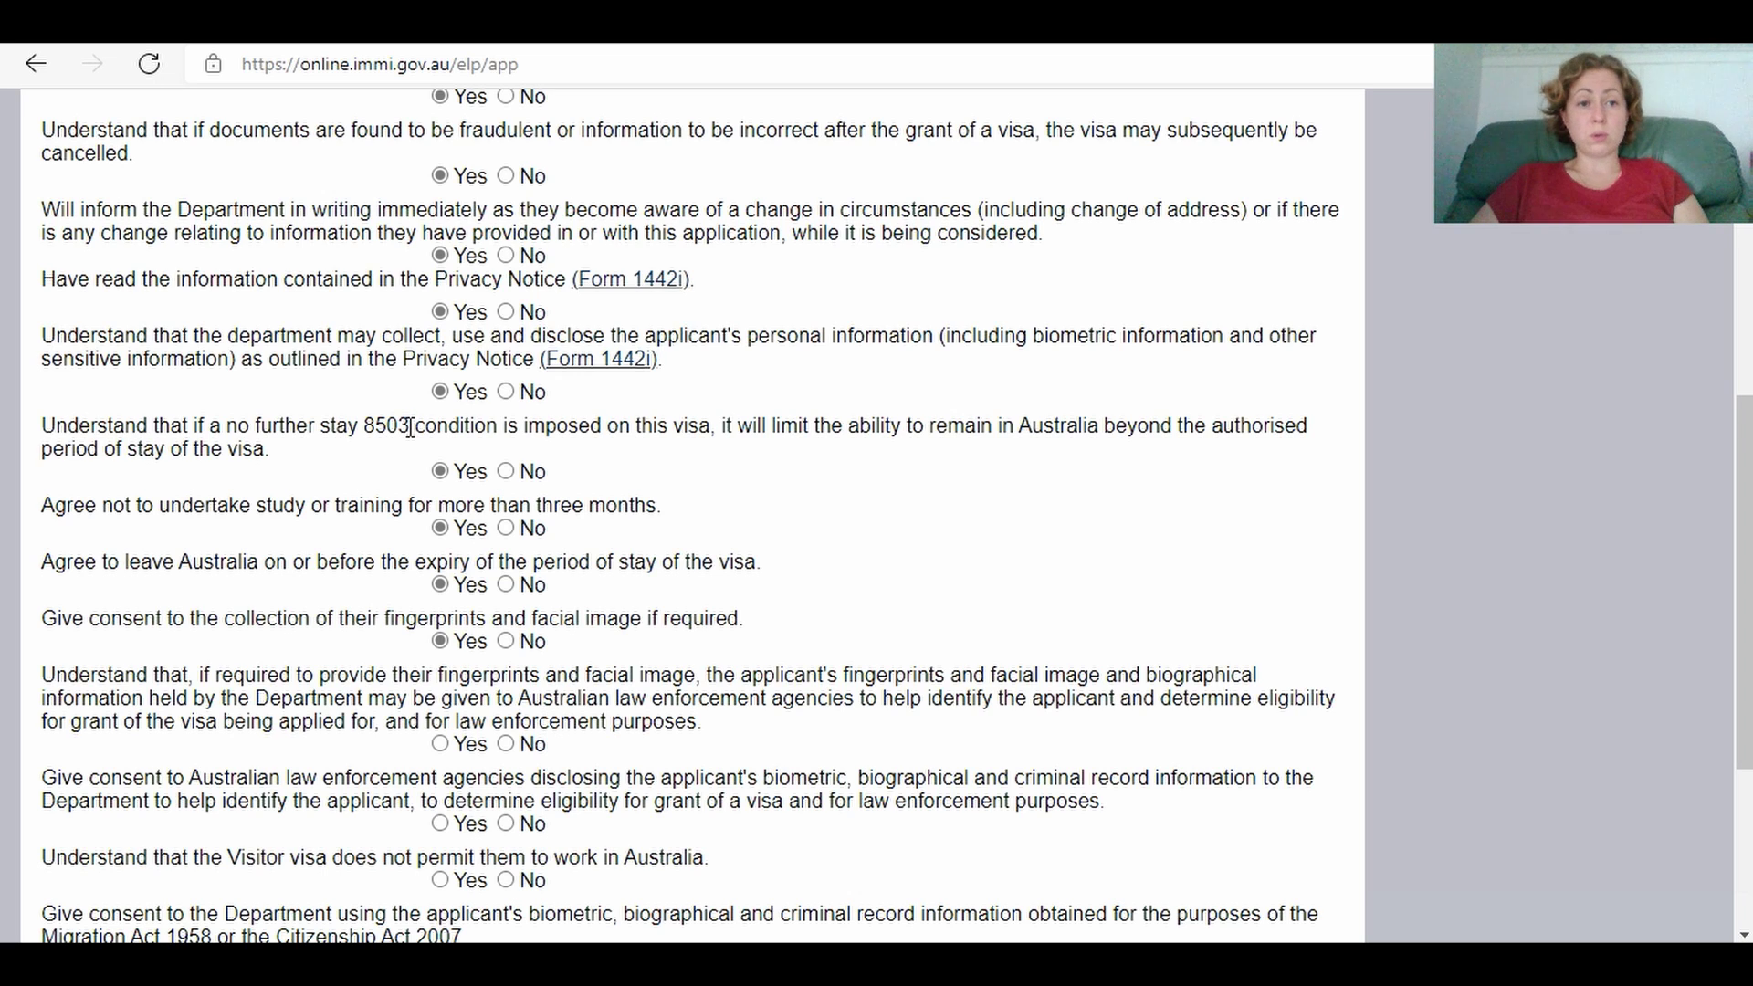
drag(409, 427, 359, 427)
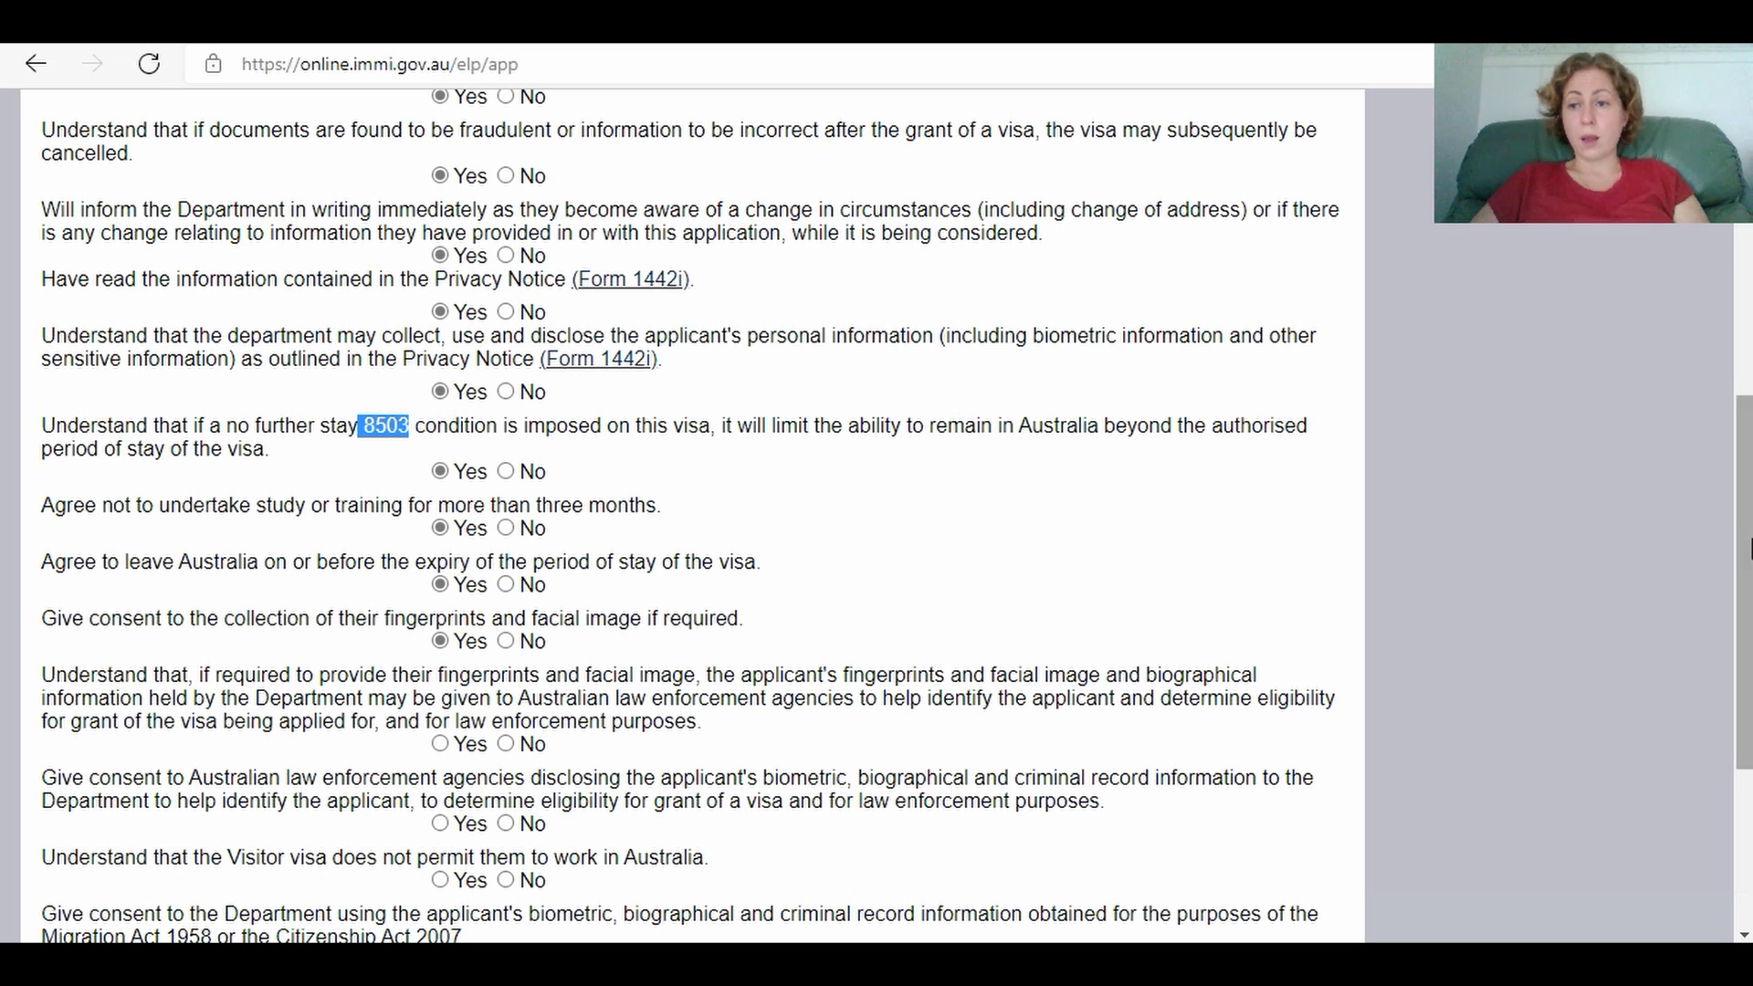
Step: Answer Yes to the biometrics, no-work and unlawful non-citizen declarations, then proceed to Review
scroll(1743, 584, down, 3)
scroll(876, 518, down, 1)
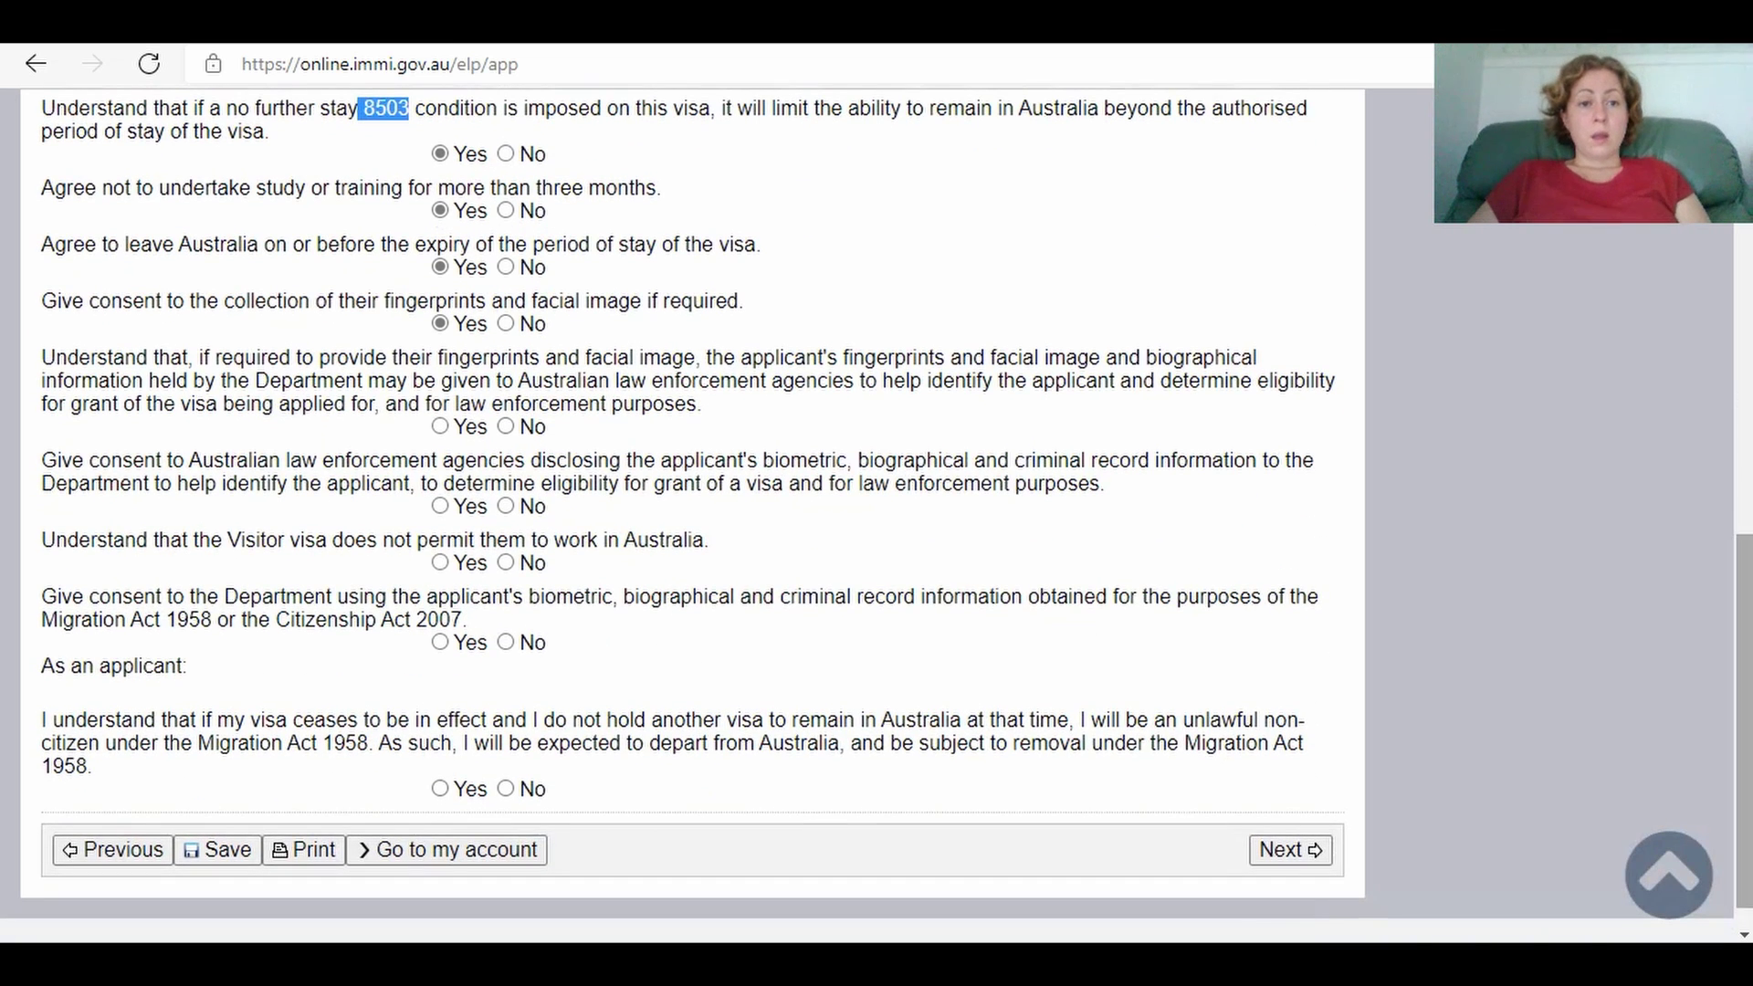
click(441, 426)
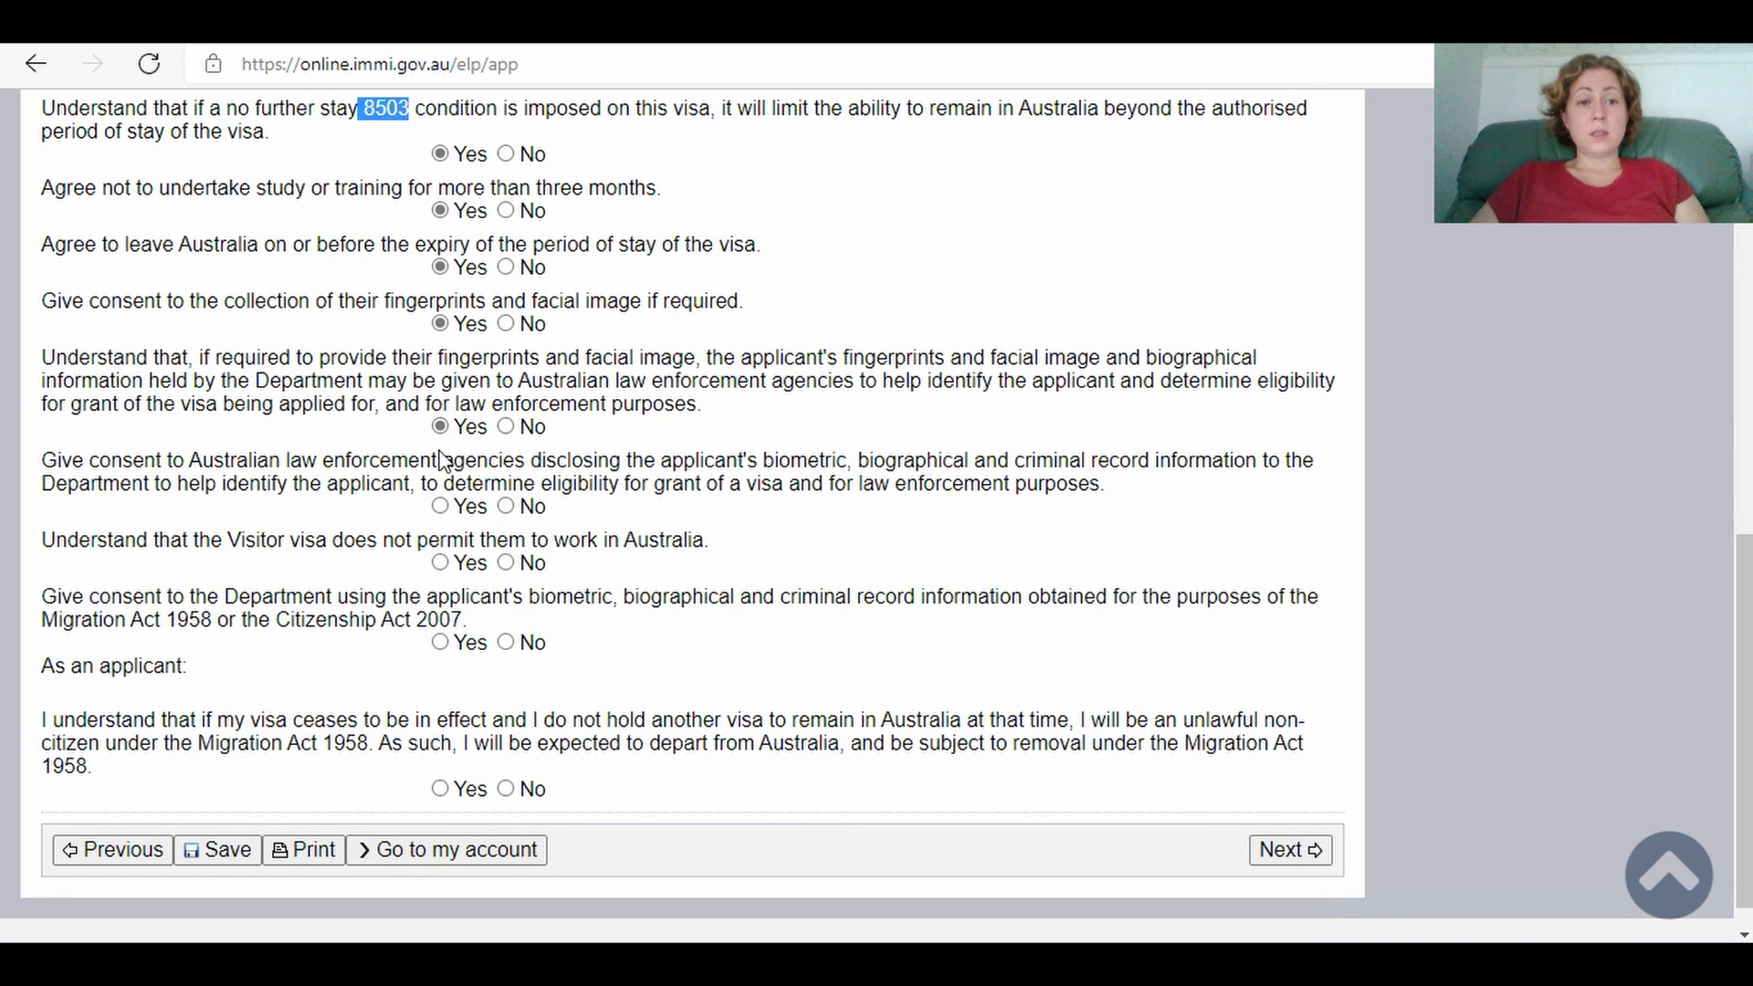
click(443, 507)
click(440, 562)
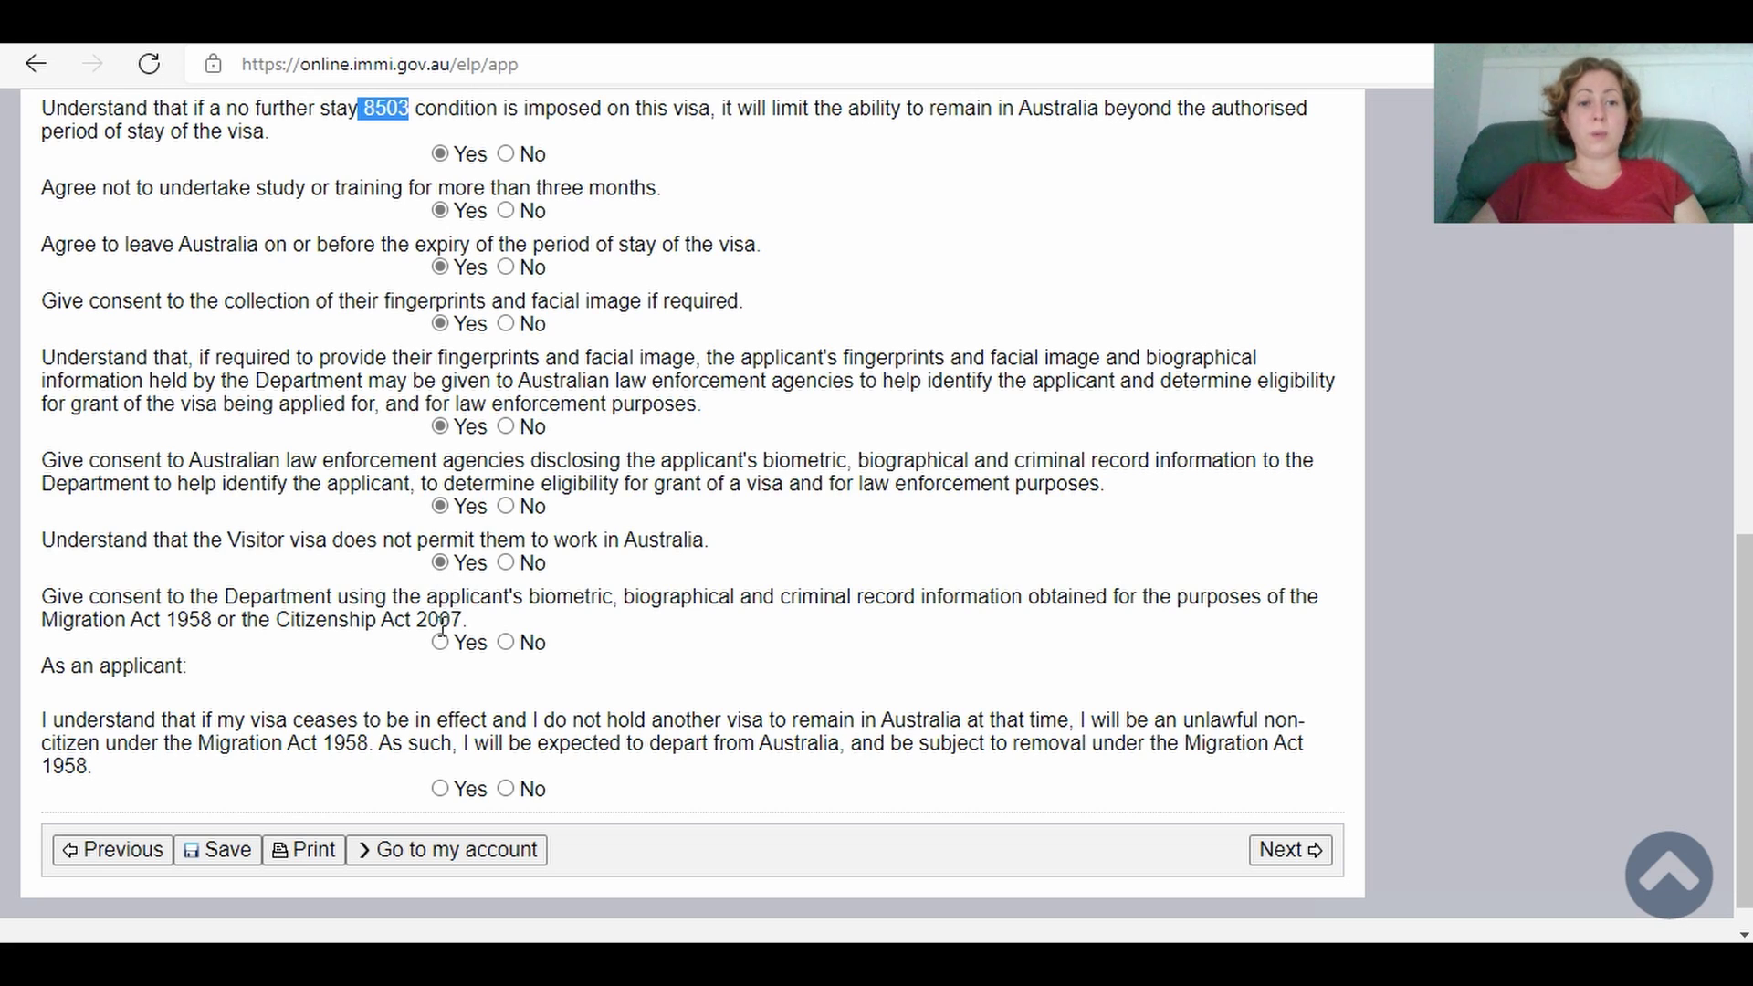
click(440, 642)
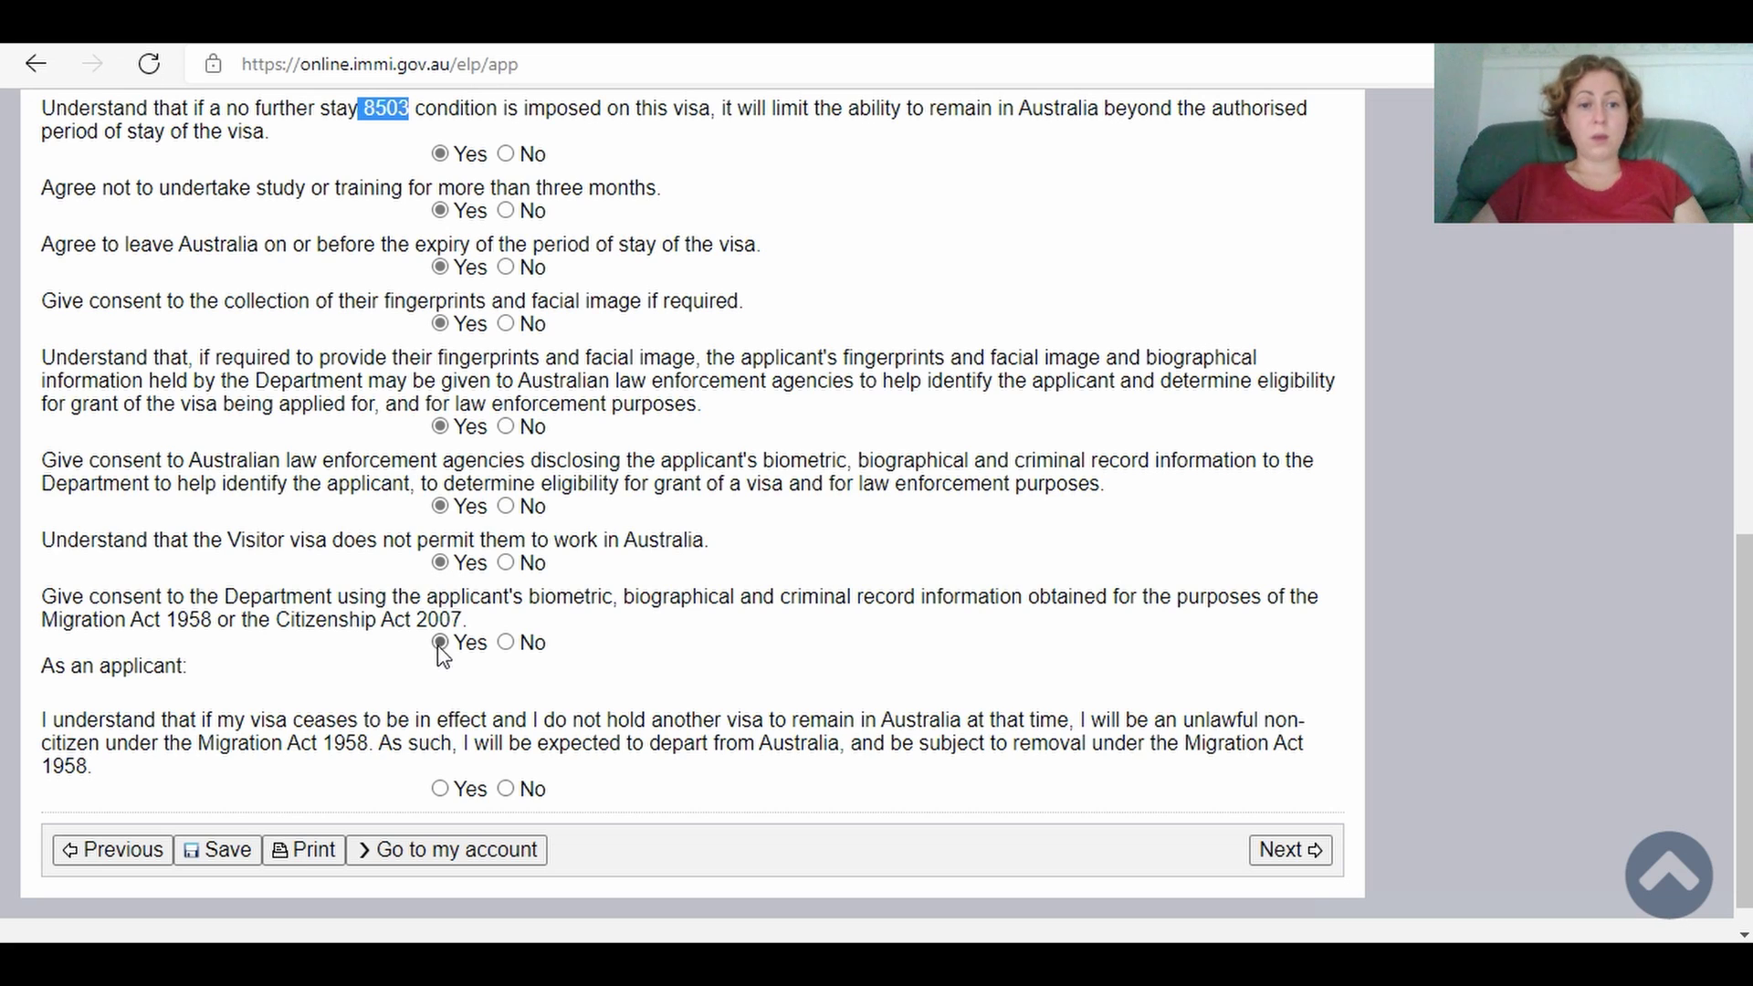
click(441, 788)
click(1279, 852)
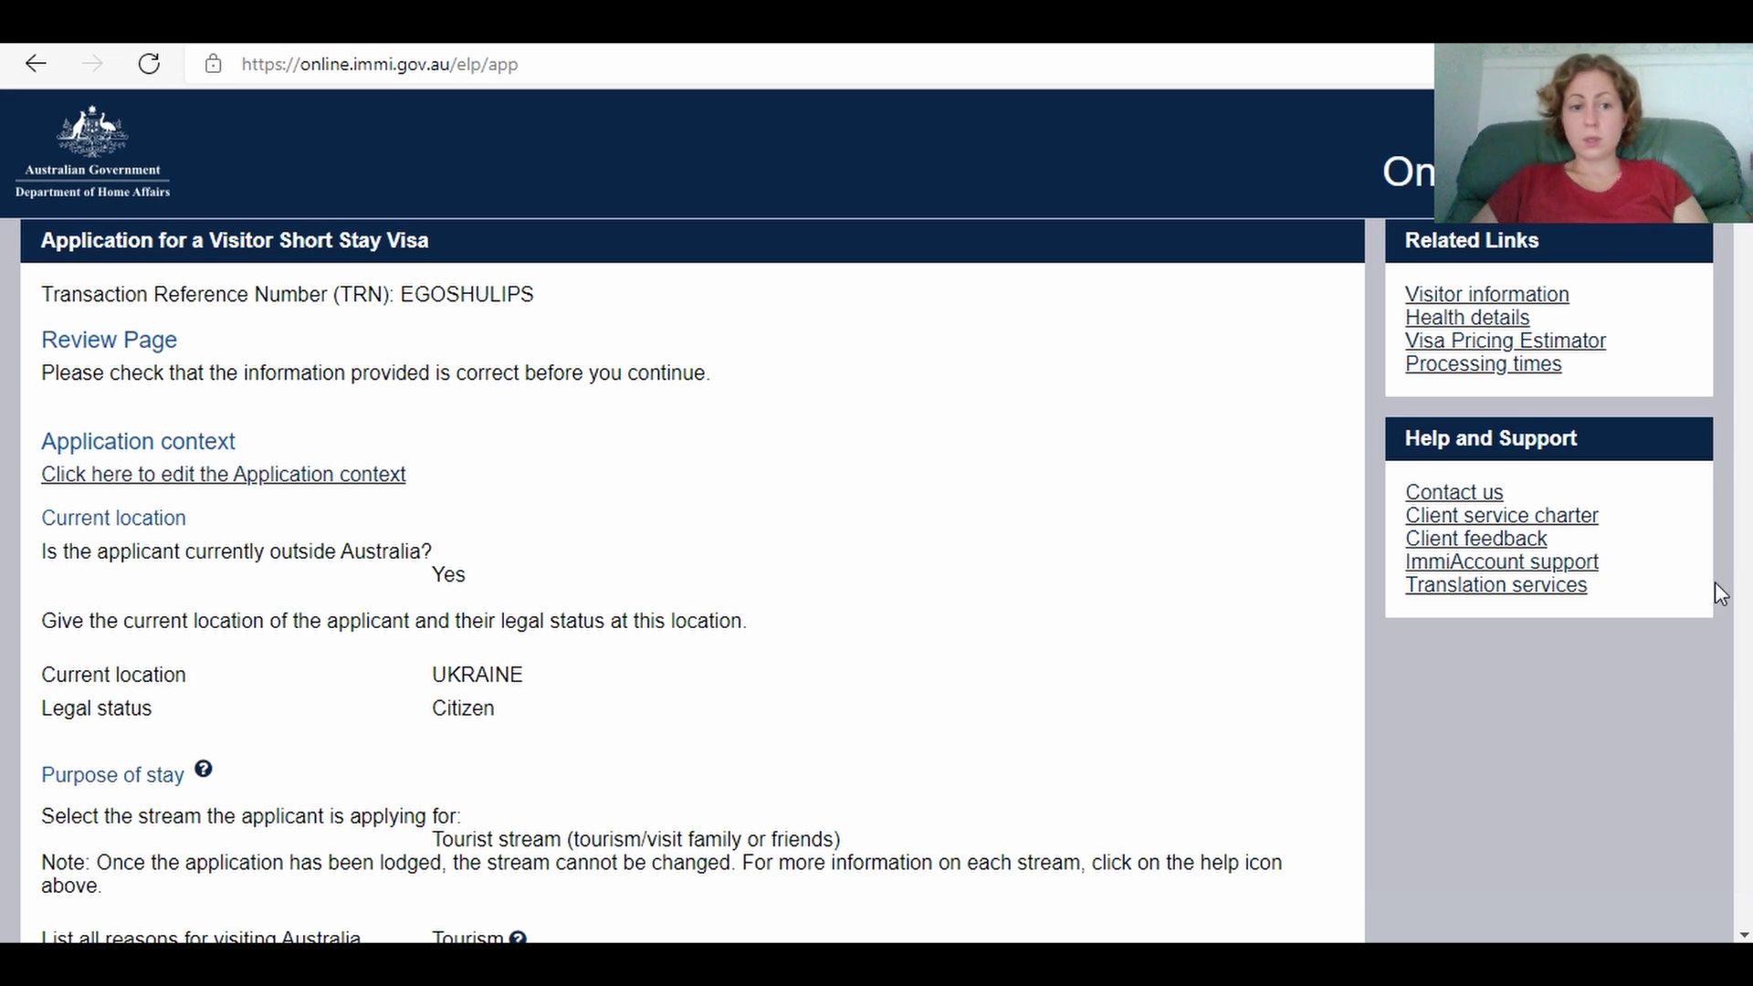
Step: Scroll down the Review Page summary and go on to Attach documents
click(1741, 648)
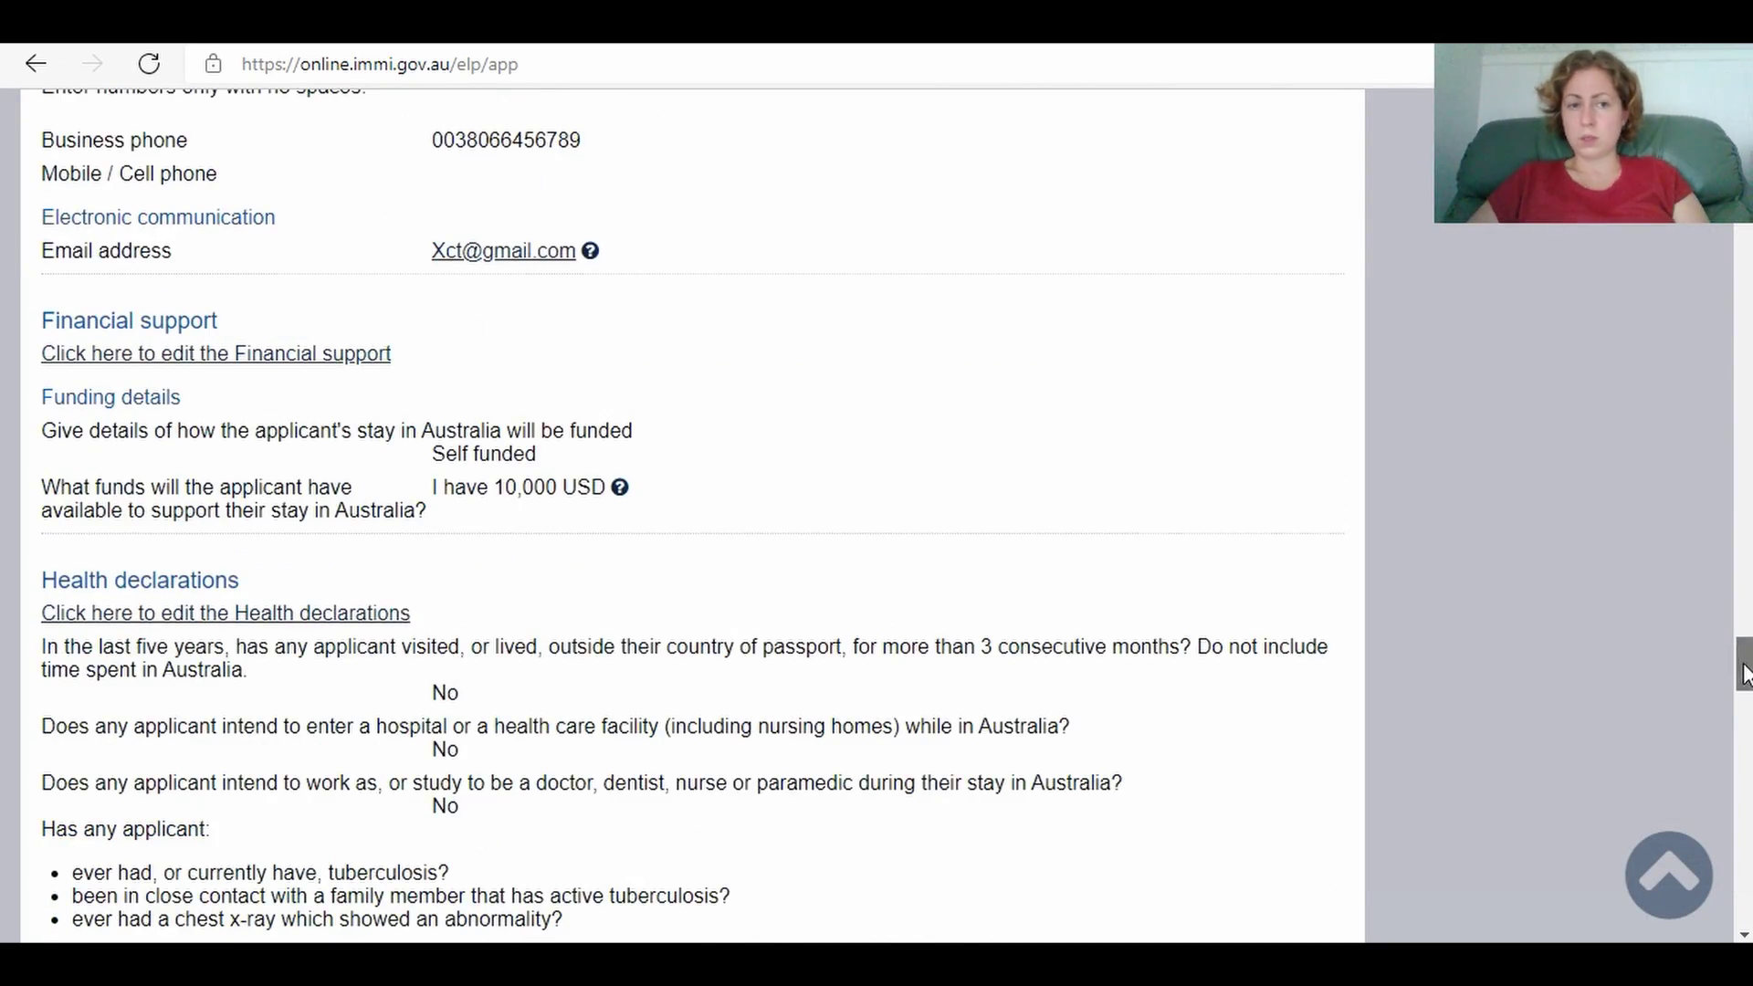
mouse_move(1741, 652)
mouse_down()
mouse_move(1704, 137)
mouse_move(1679, 277)
mouse_move(1720, 568)
mouse_move(1739, 941)
mouse_up()
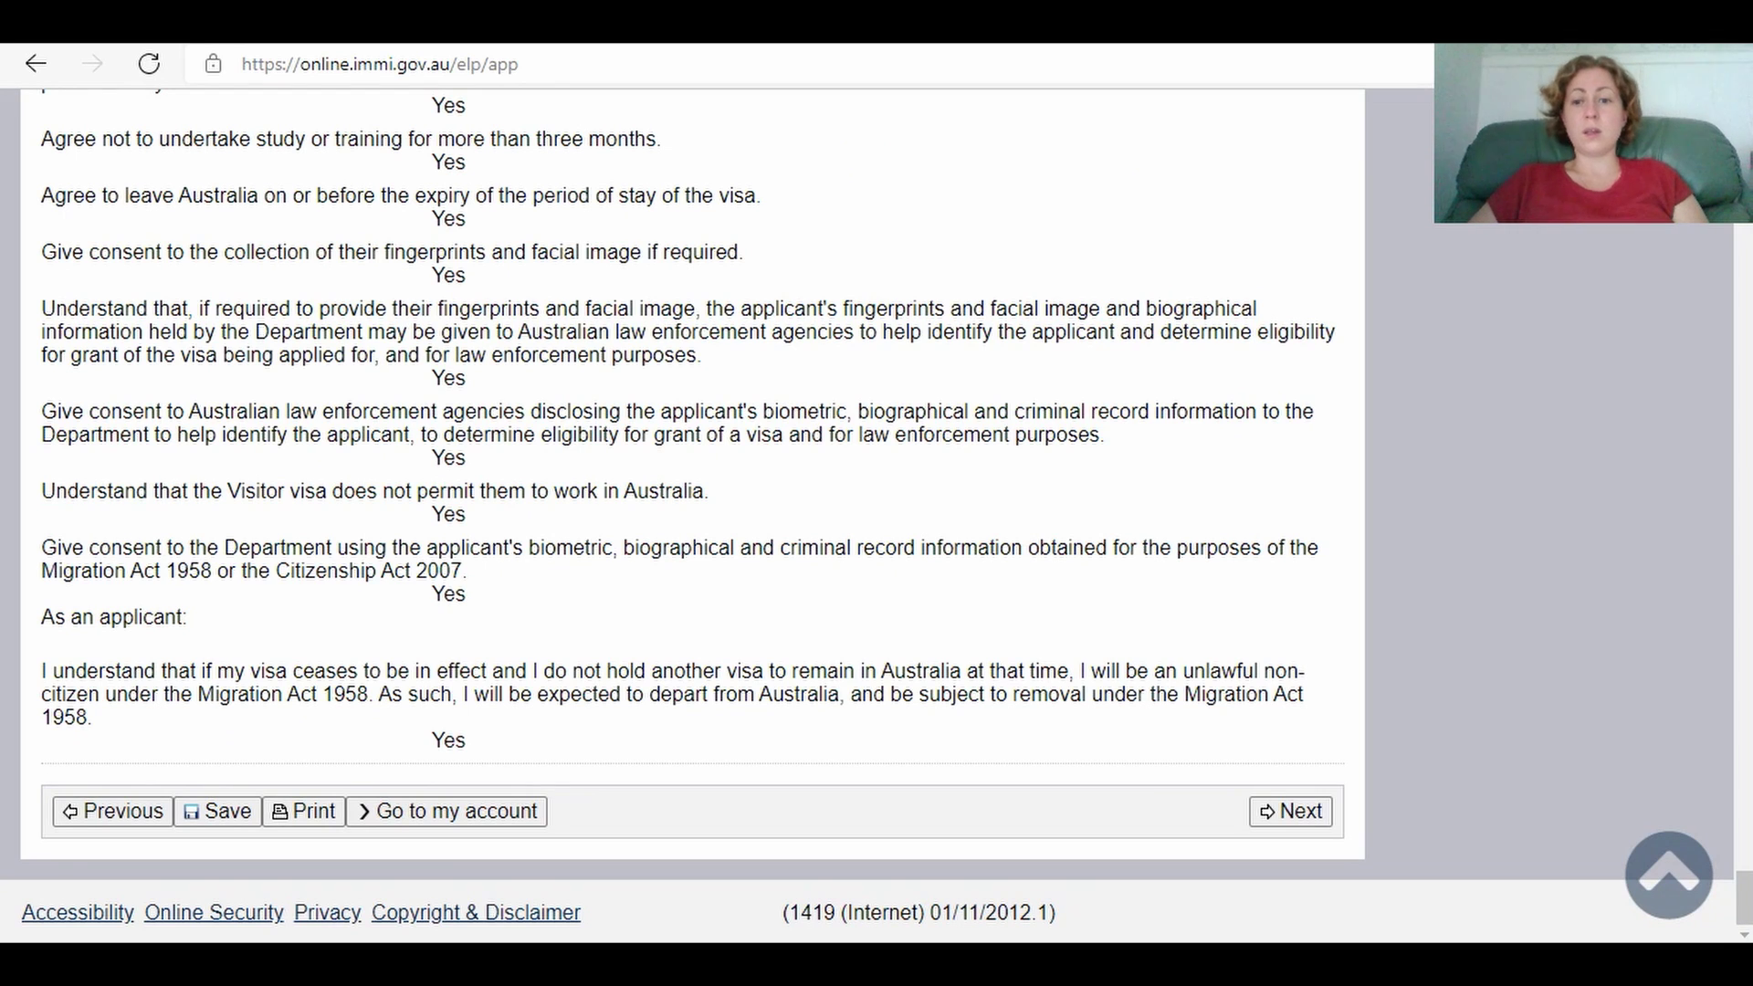
click(1292, 812)
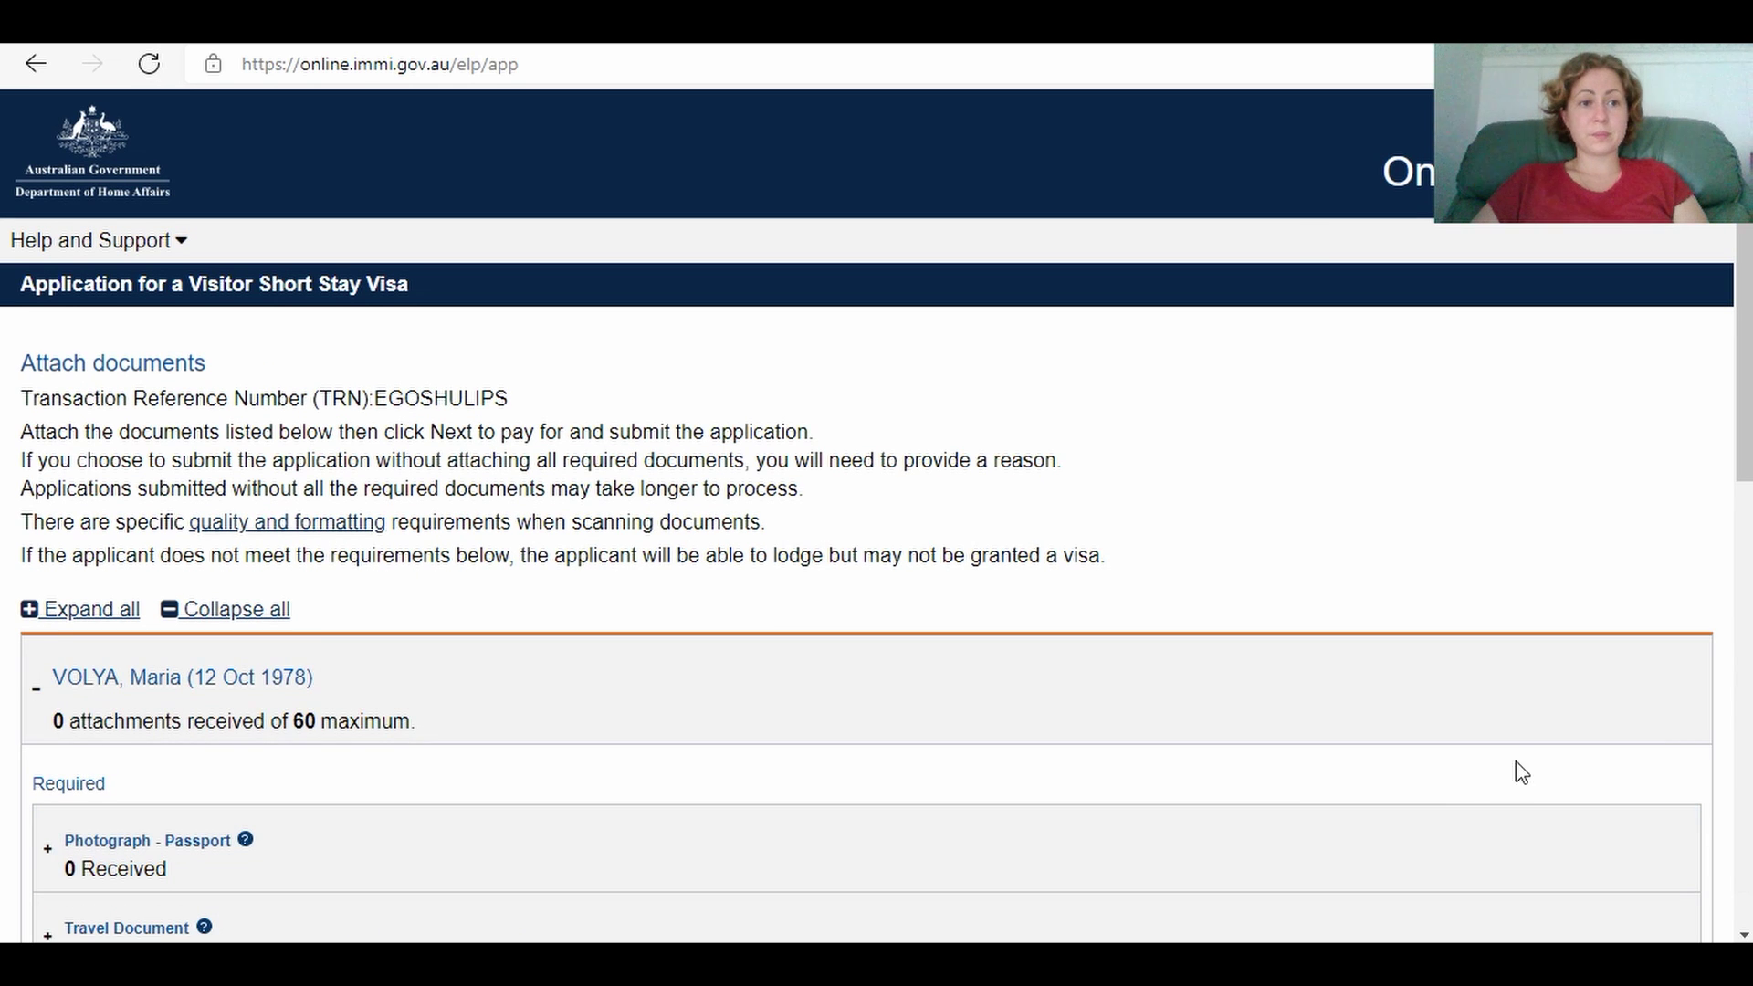
drag(1745, 442, 1745, 457)
scroll(1745, 456, down, 3)
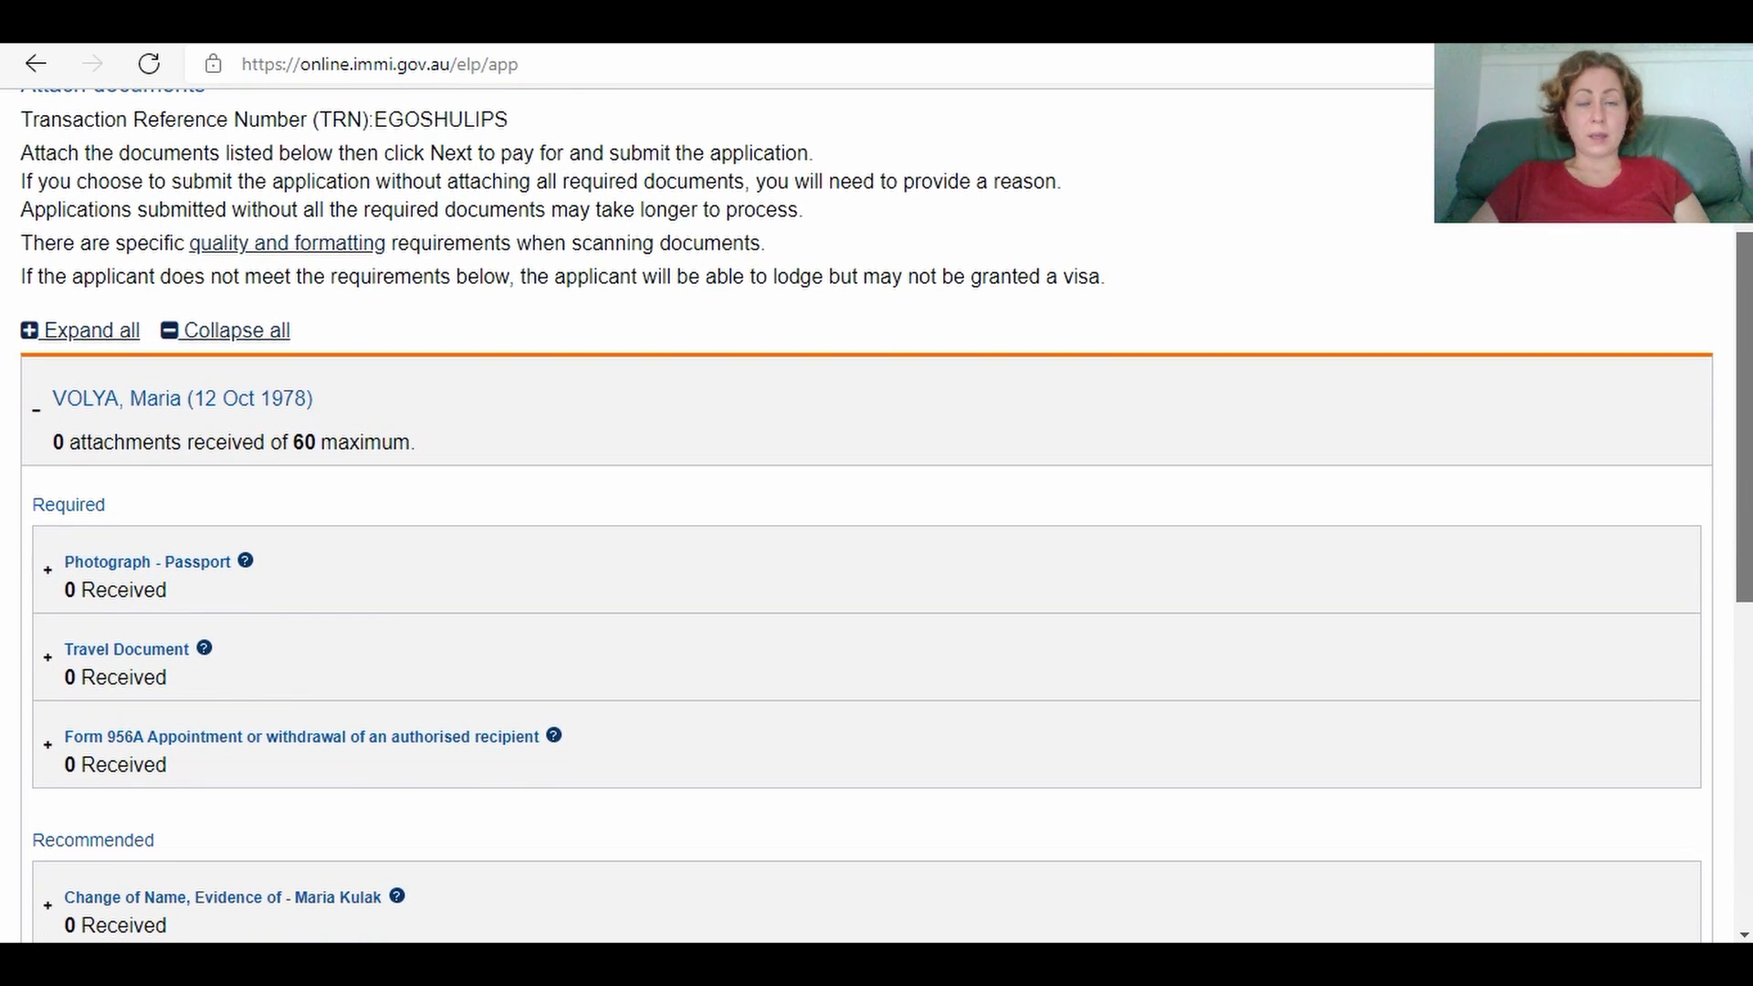
scroll(1746, 516, up, 1)
drag(1745, 516, 1745, 519)
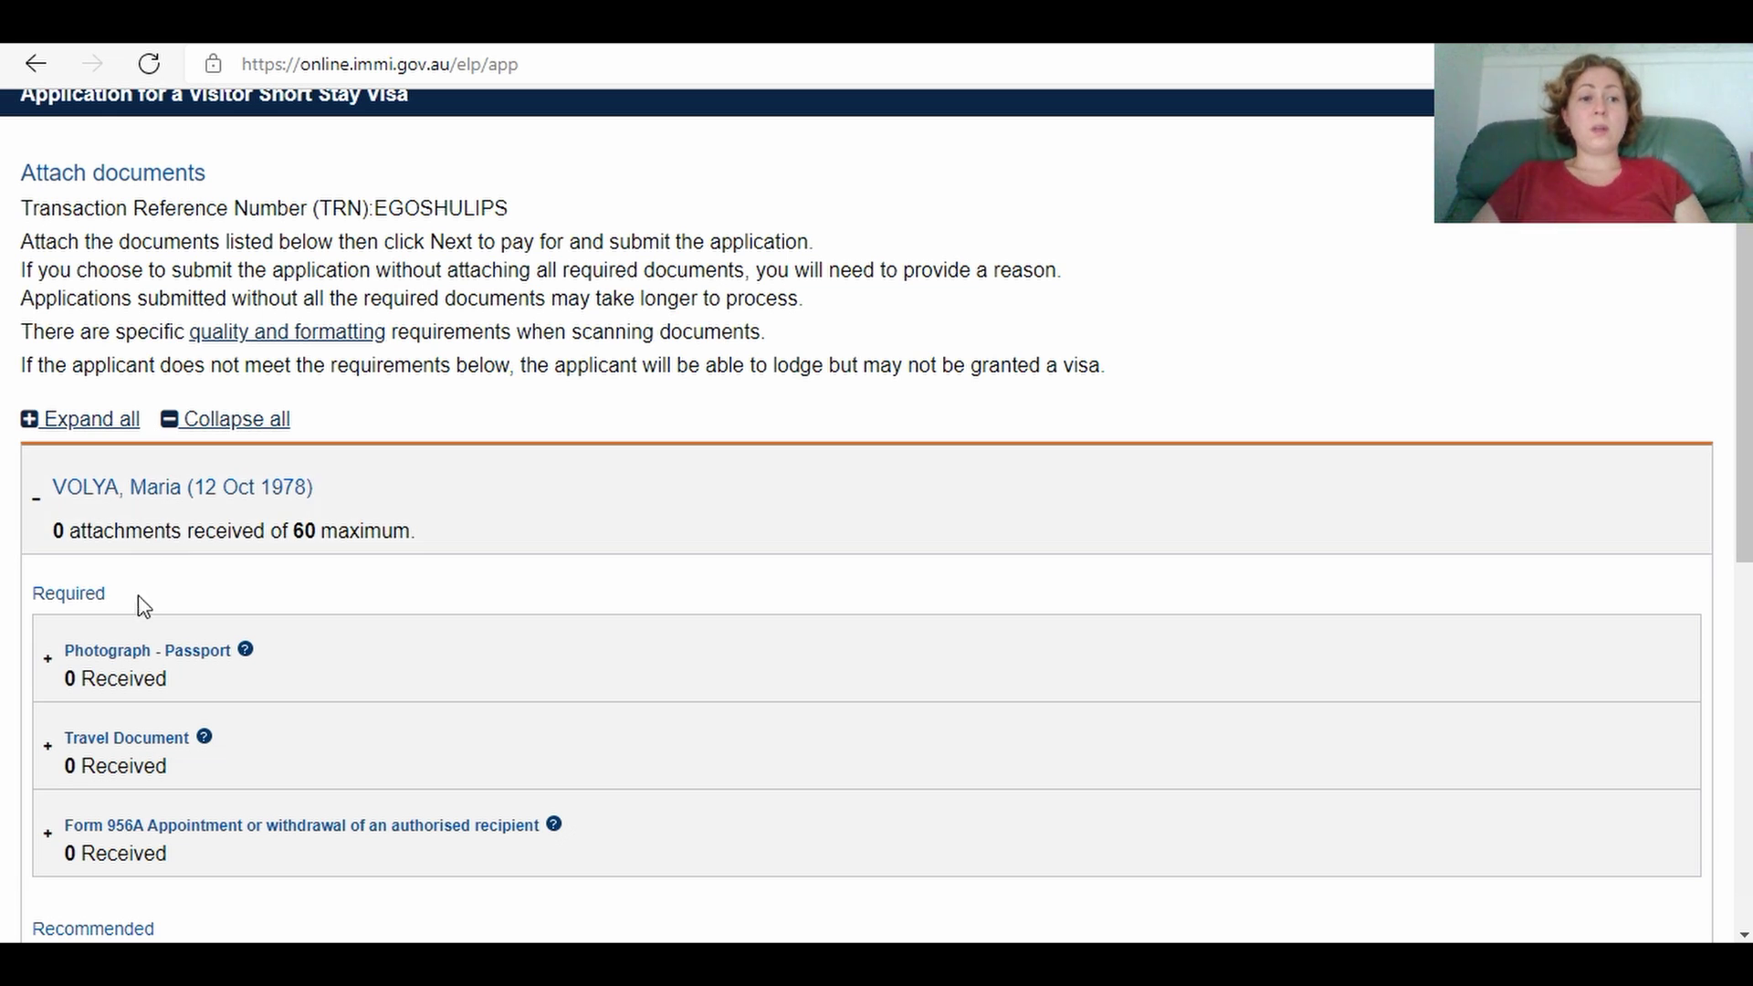
scroll(1302, 646, down, 3)
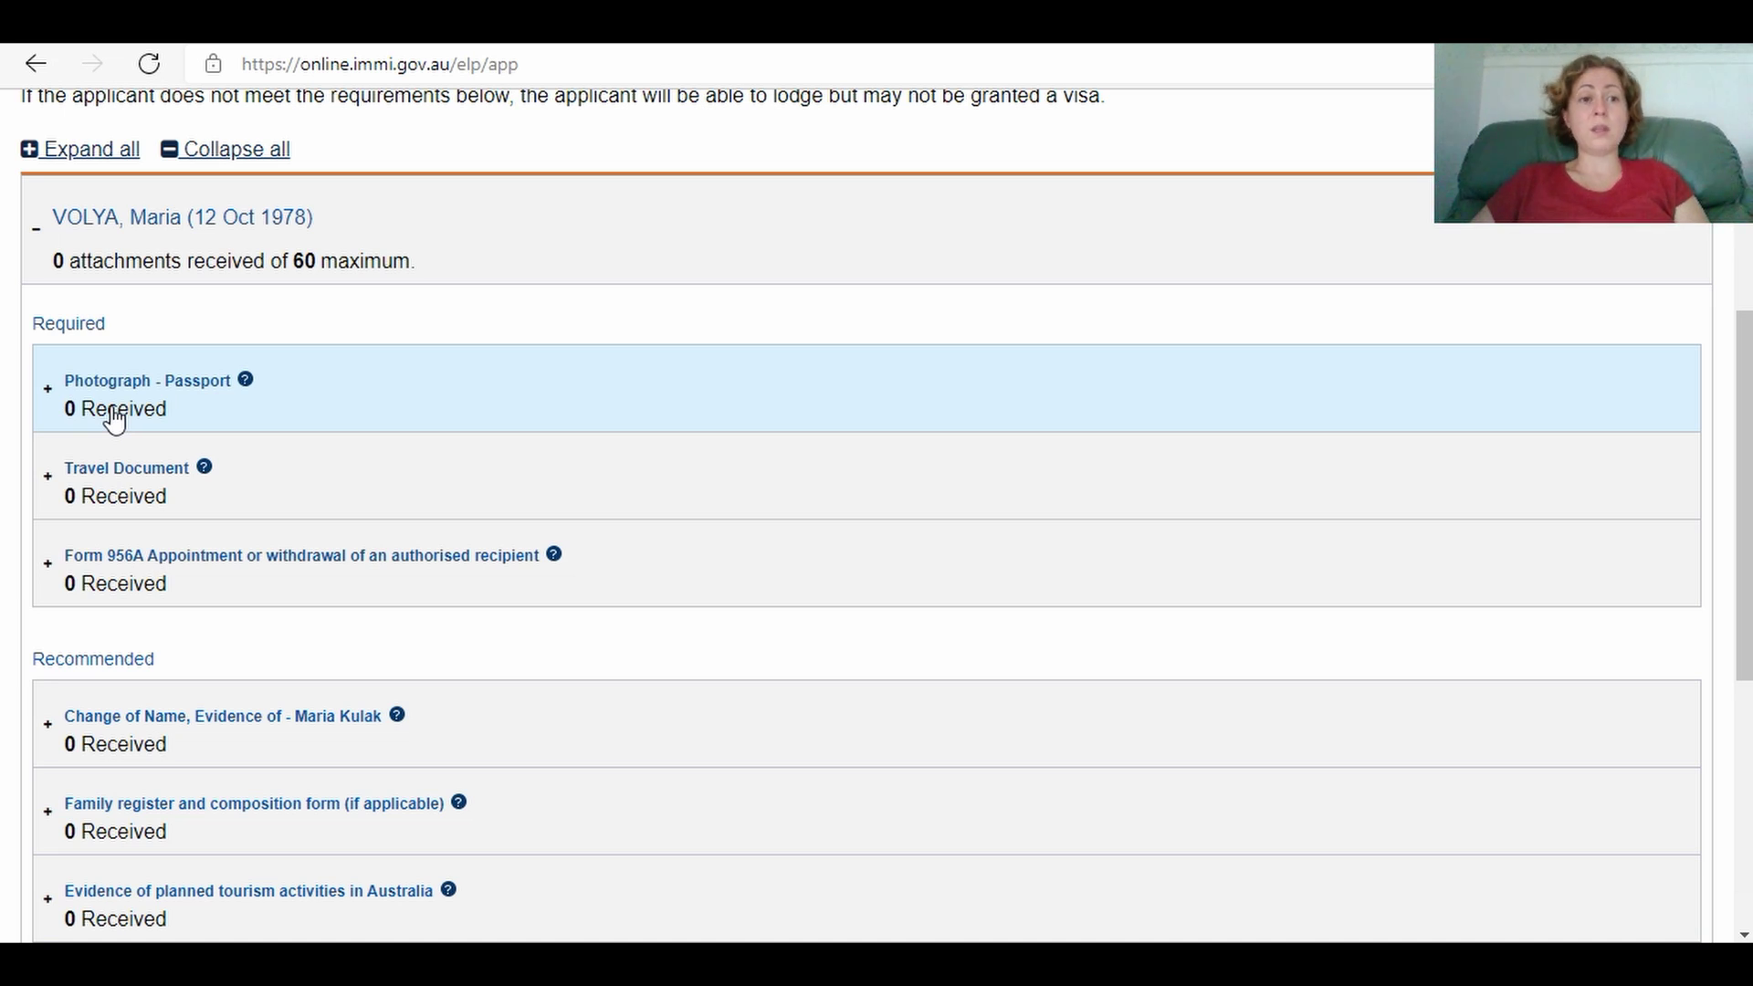
Step: Expand Photograph - Passport, cancel the file chooser, then expand the Travel Document entry
click(53, 391)
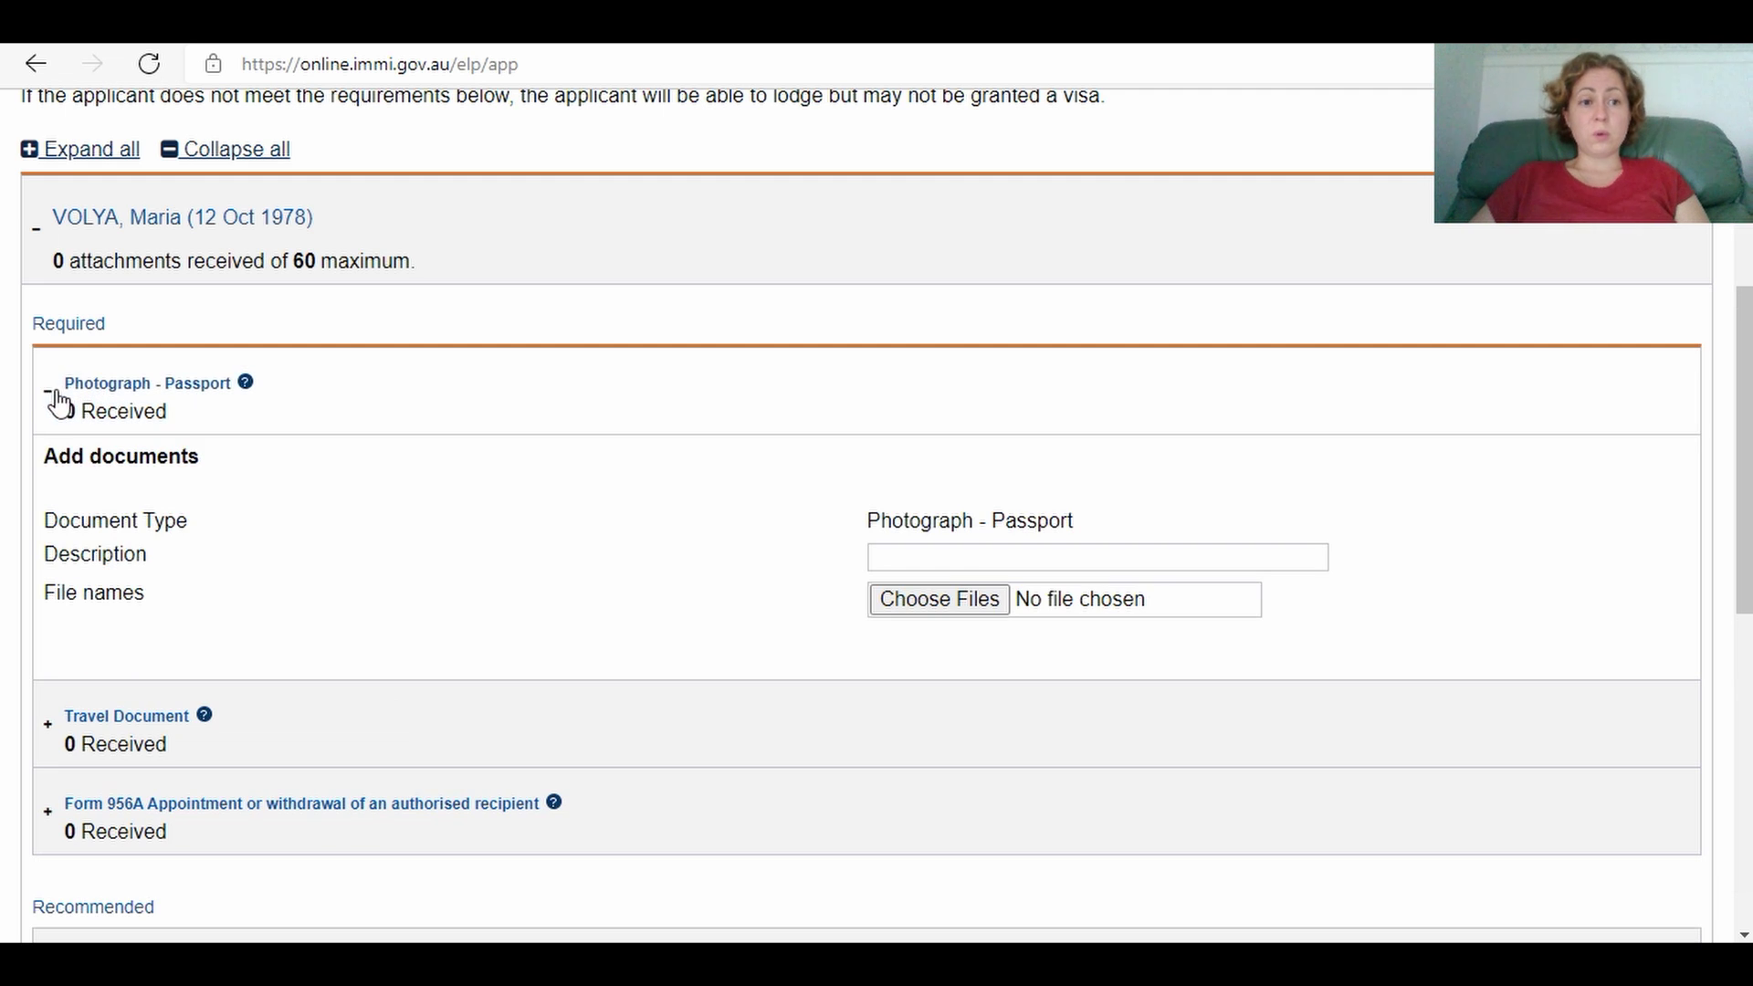
click(969, 608)
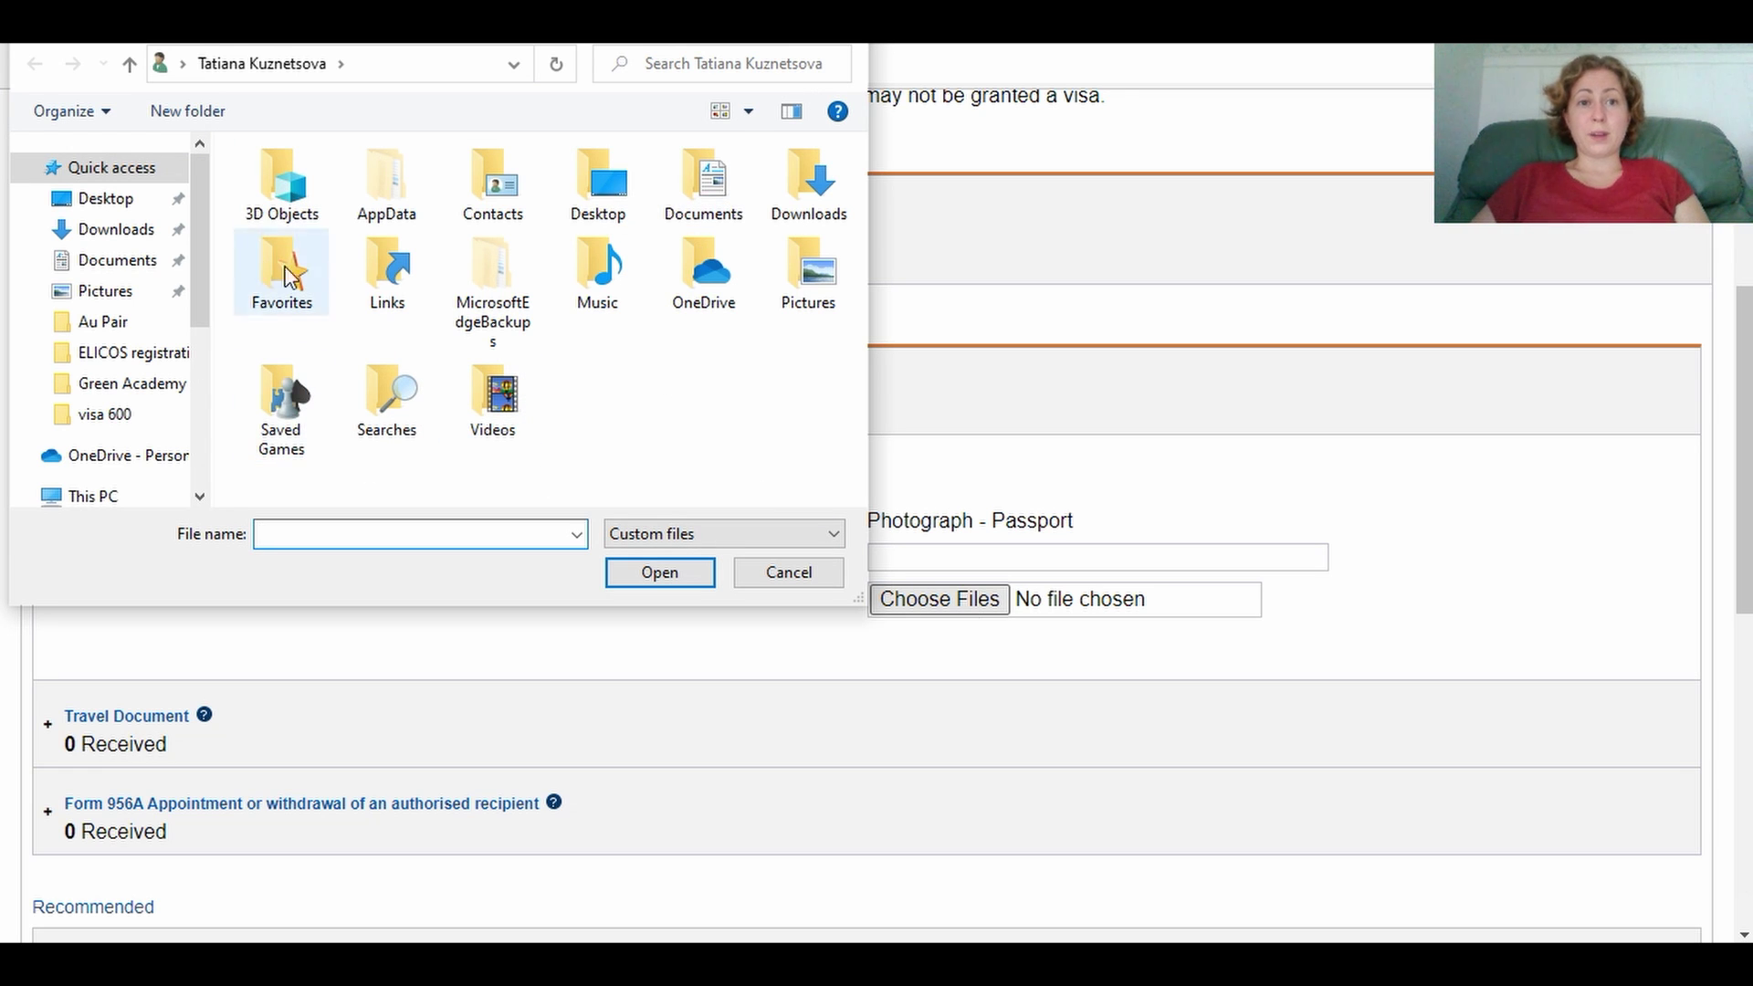
click(836, 44)
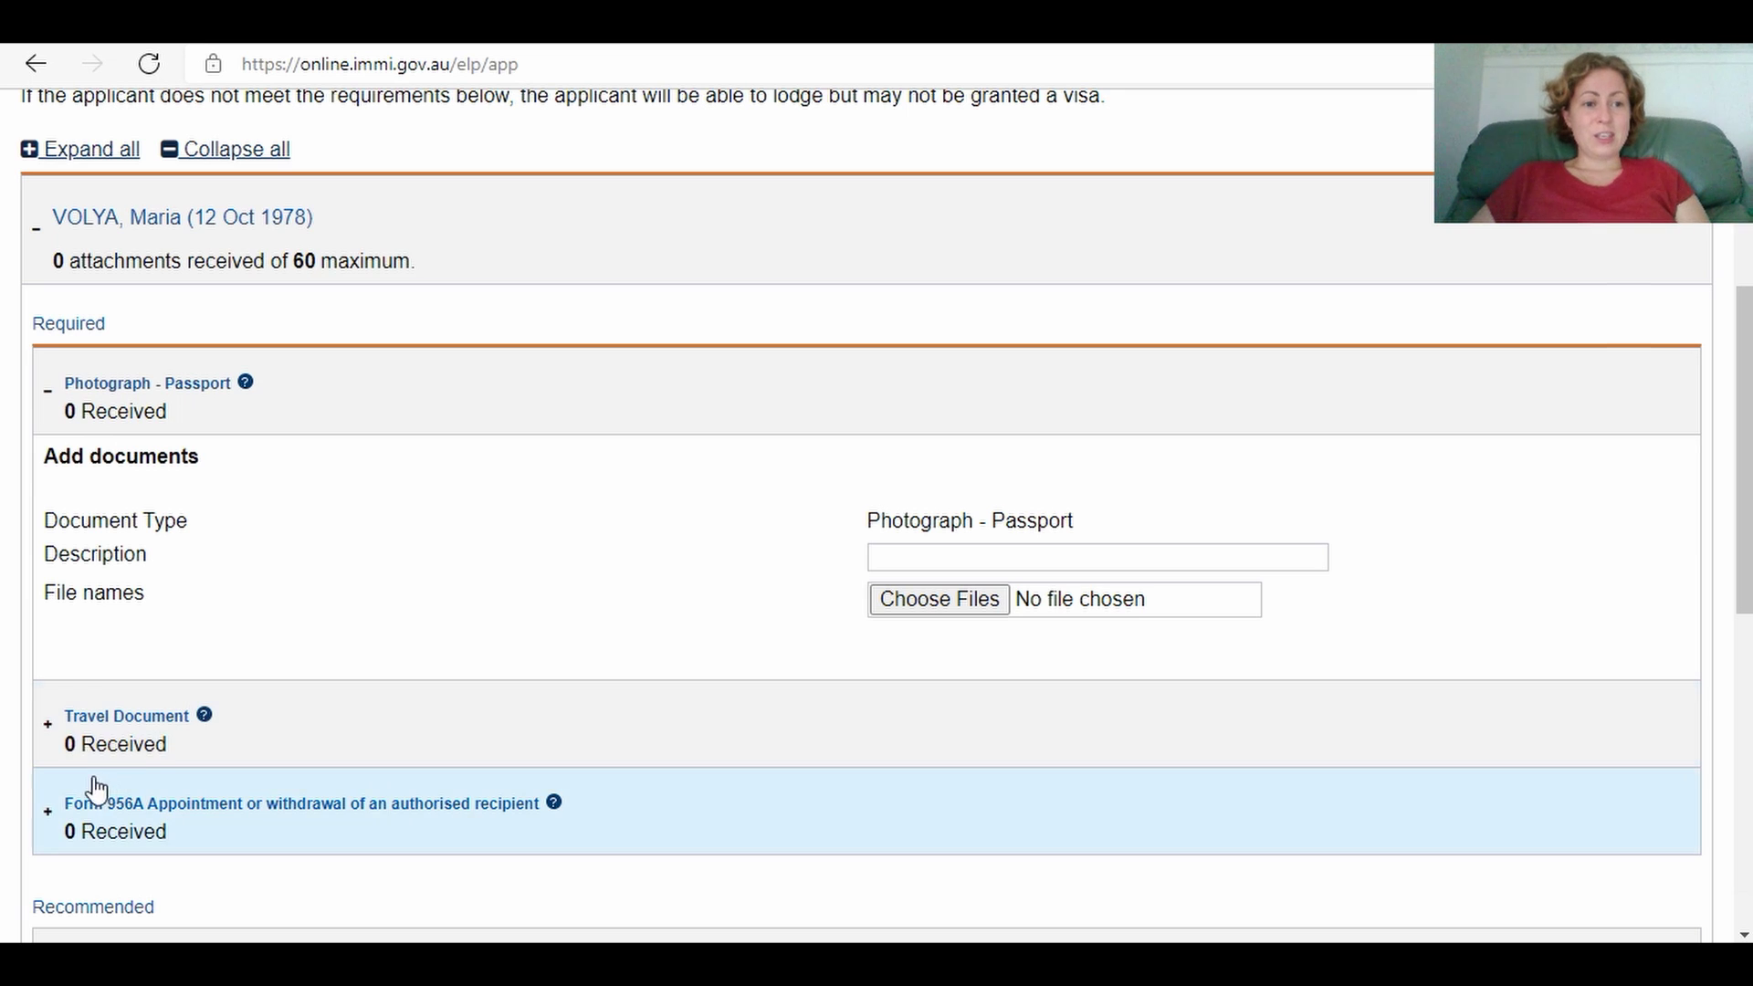
click(50, 726)
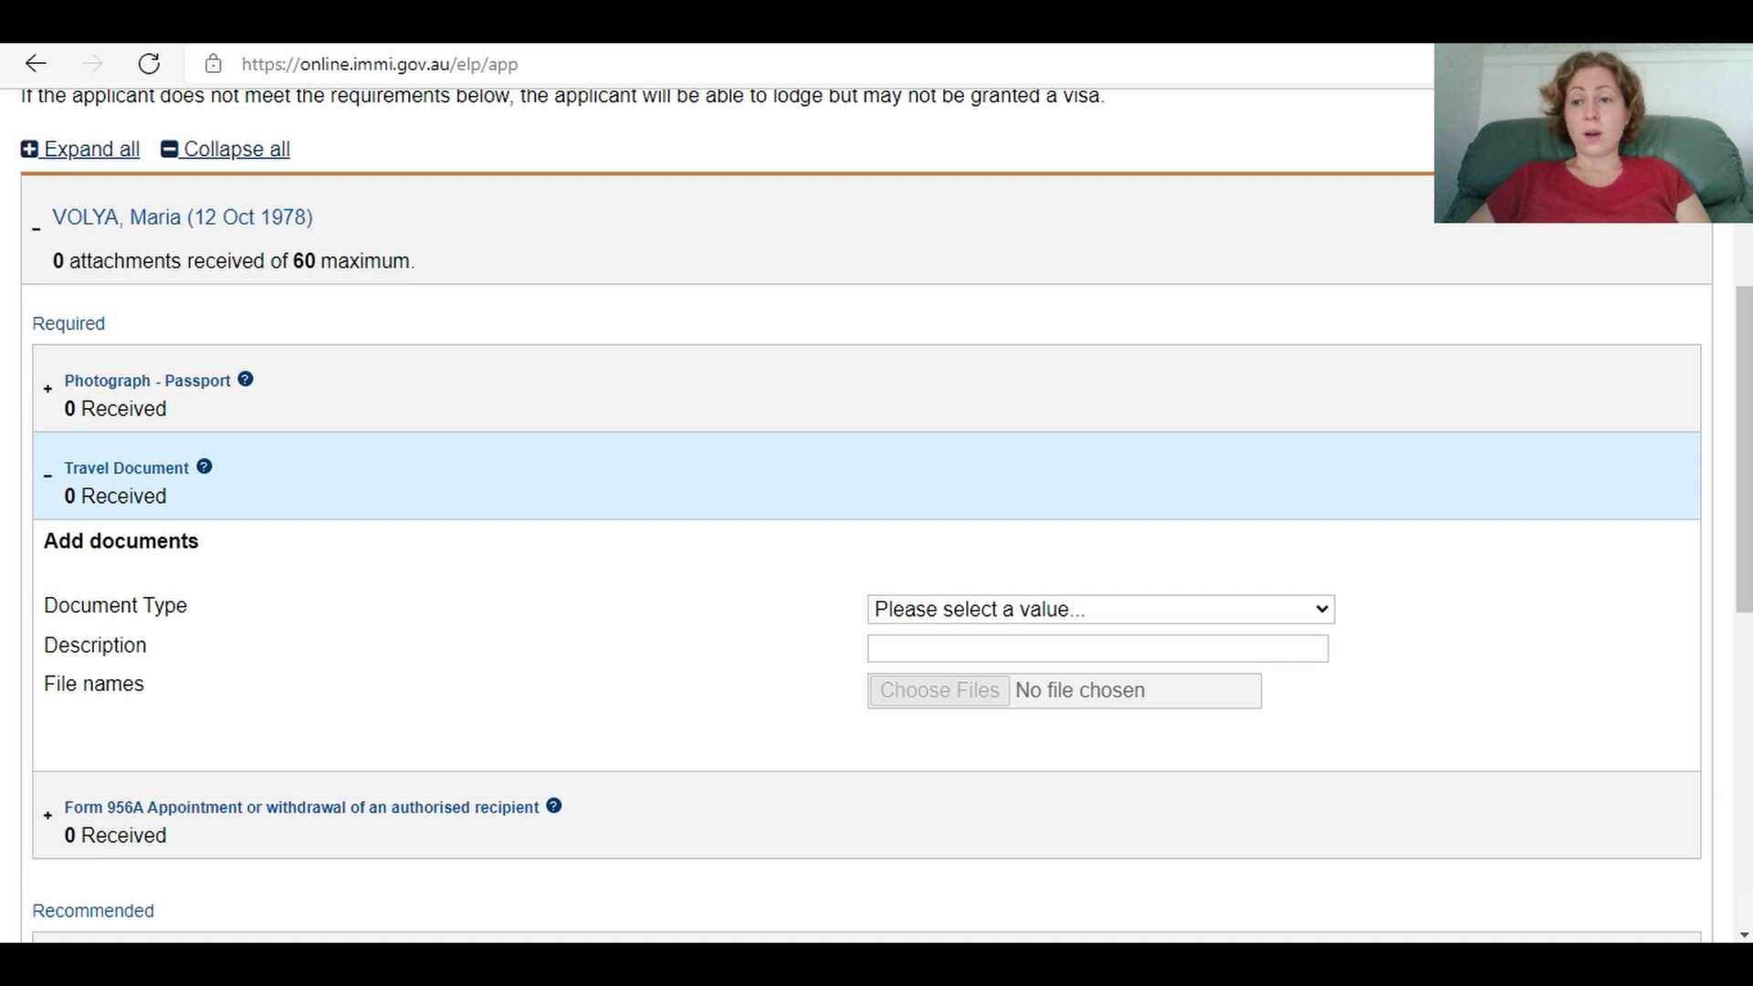
drag(1745, 528, 1745, 667)
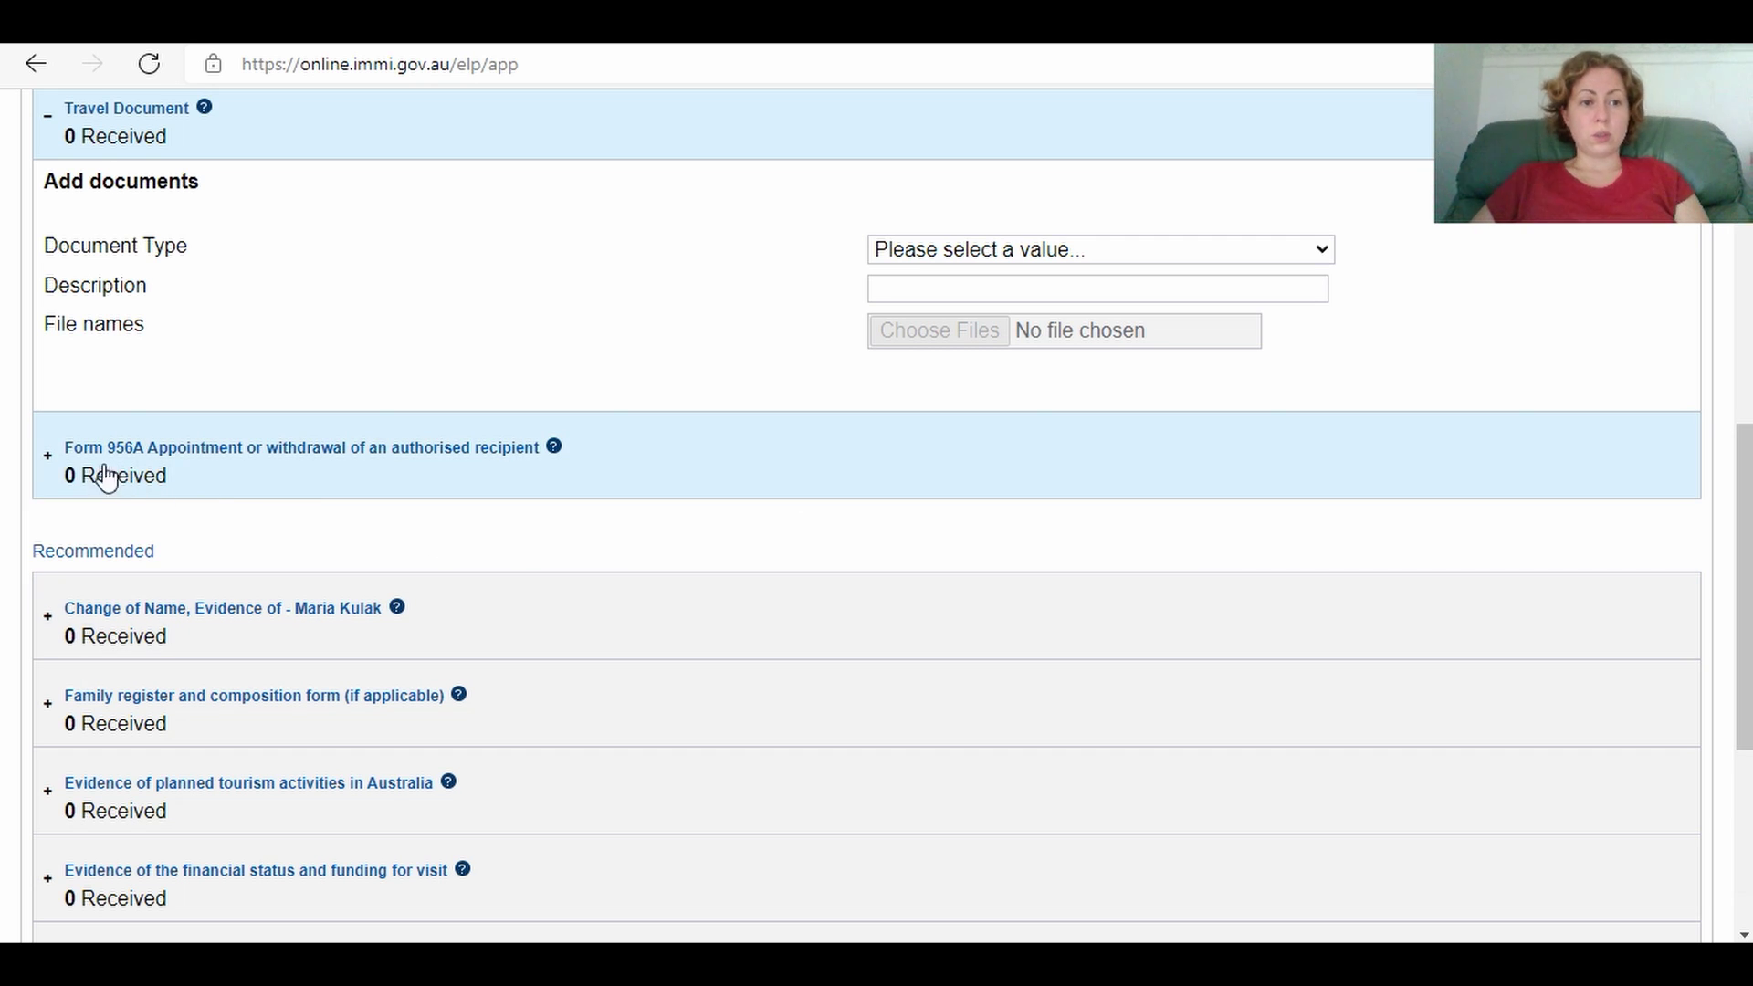
Step: Expand the Form 956A entry and cancel the file chooser without attaching anything
click(56, 465)
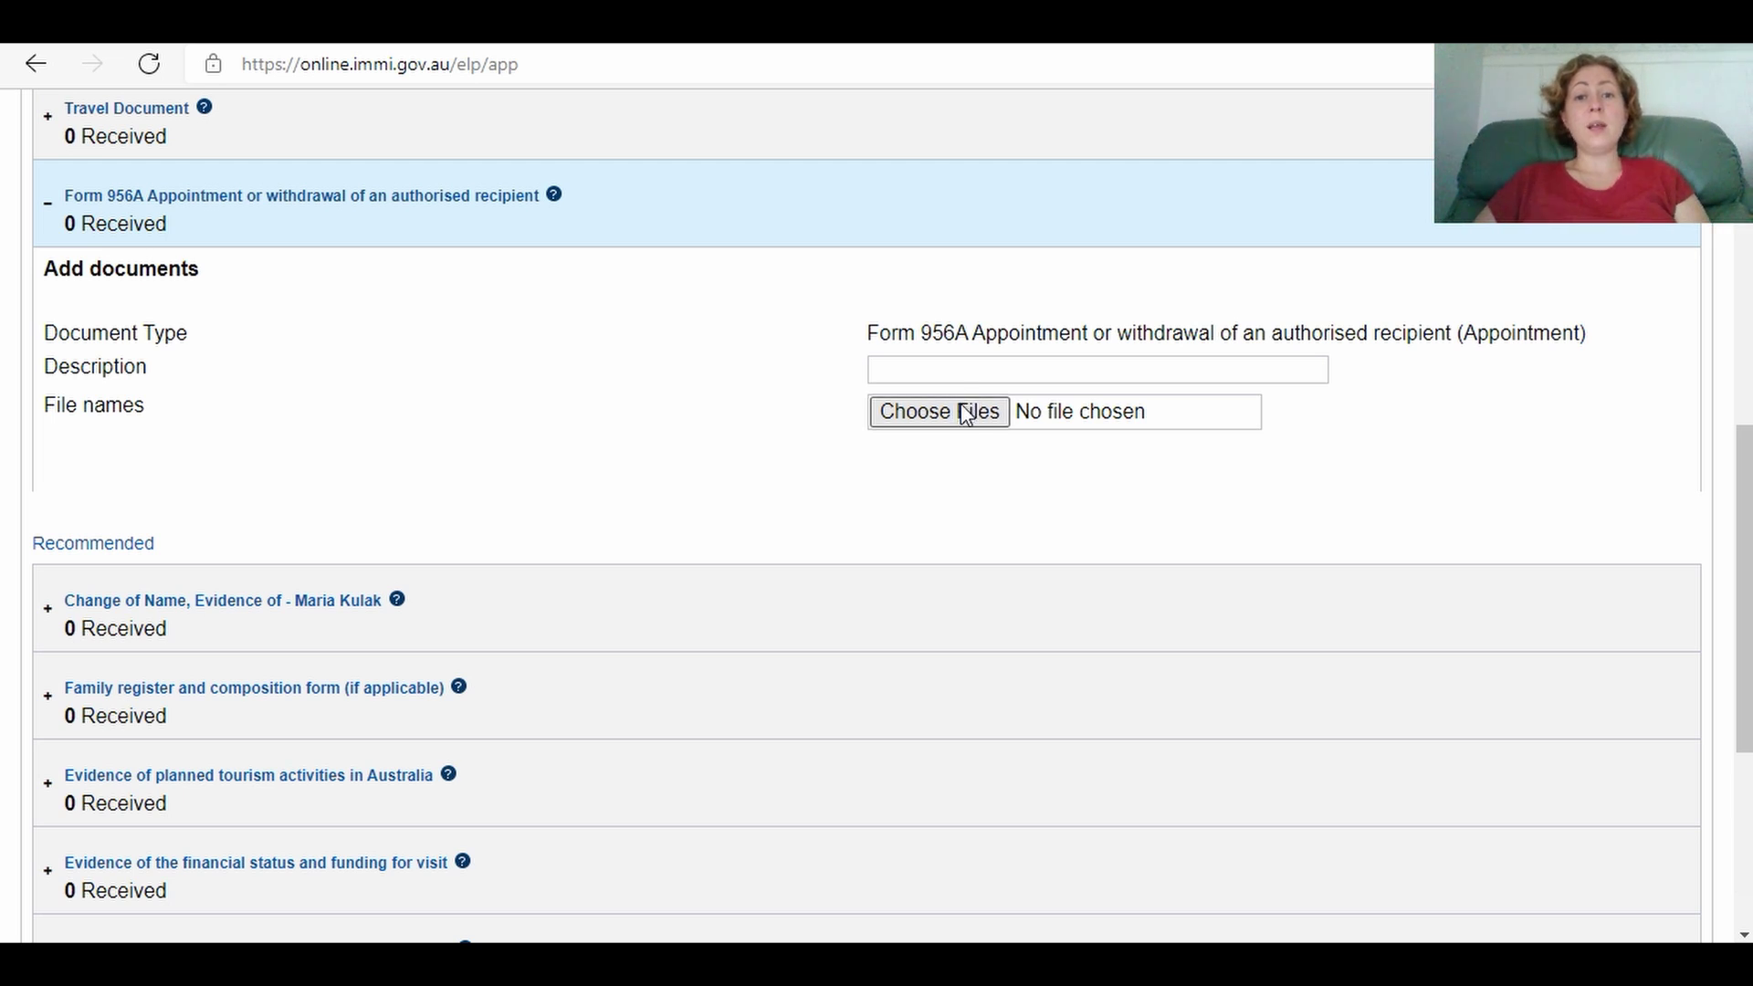
click(963, 418)
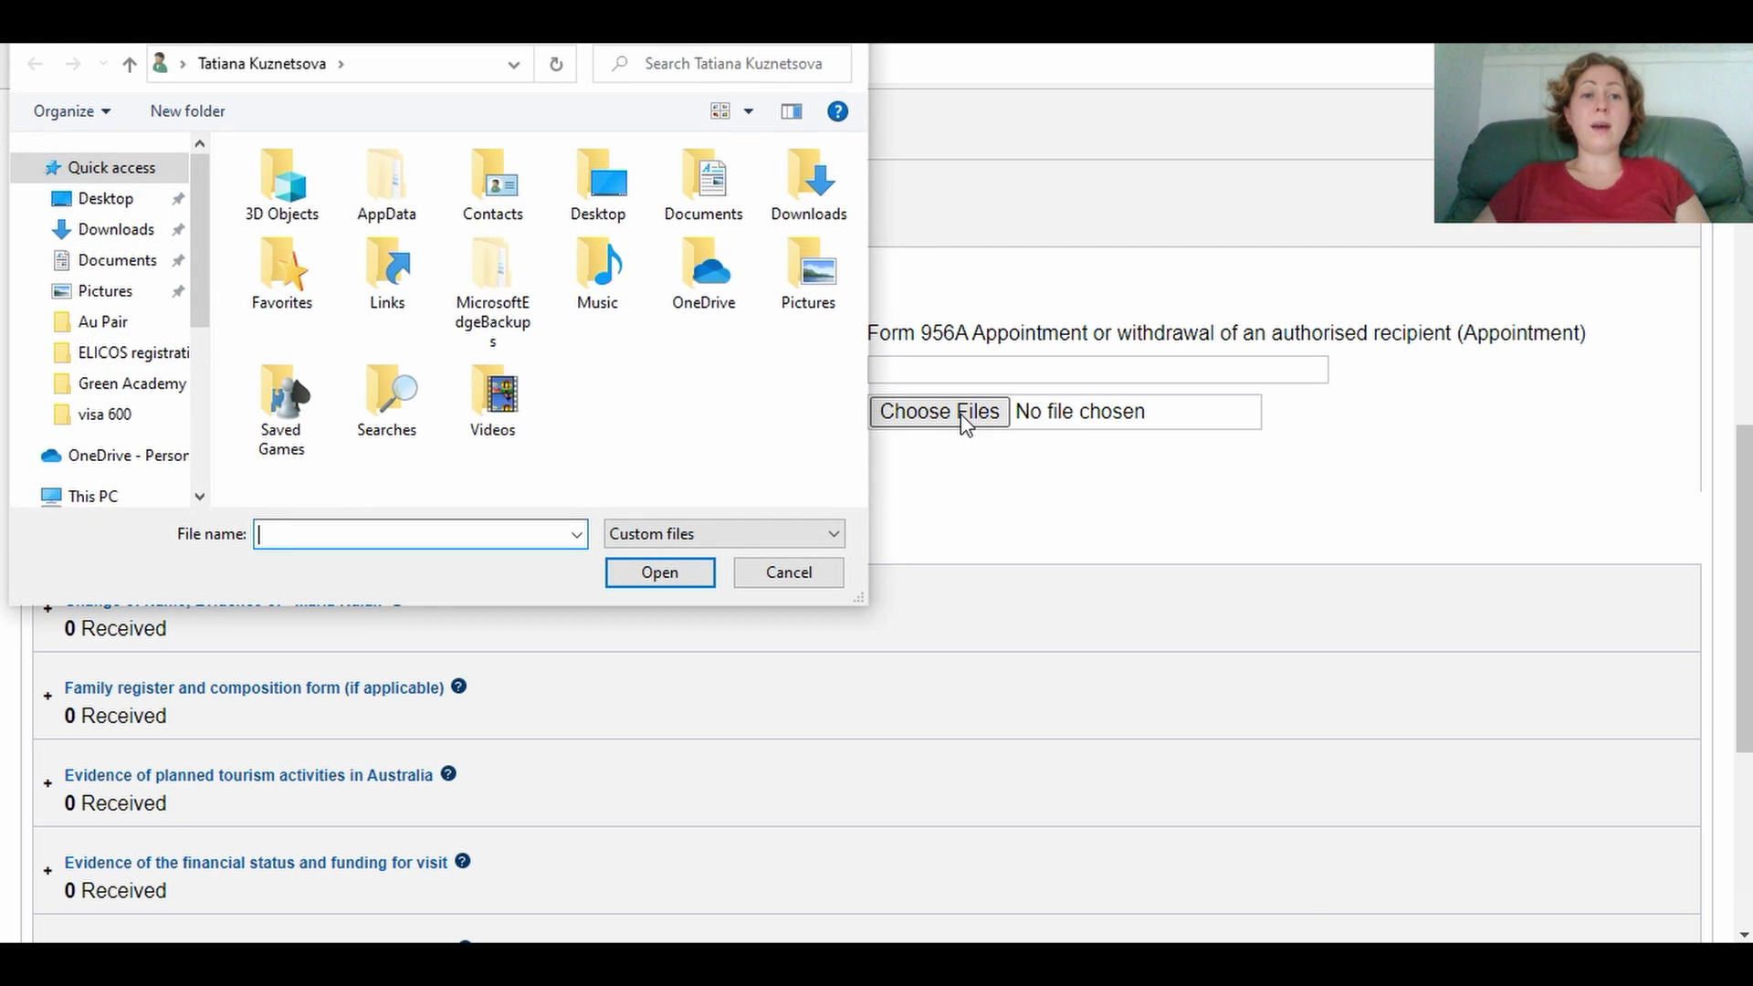
click(849, 45)
scroll(621, 562, down, 2)
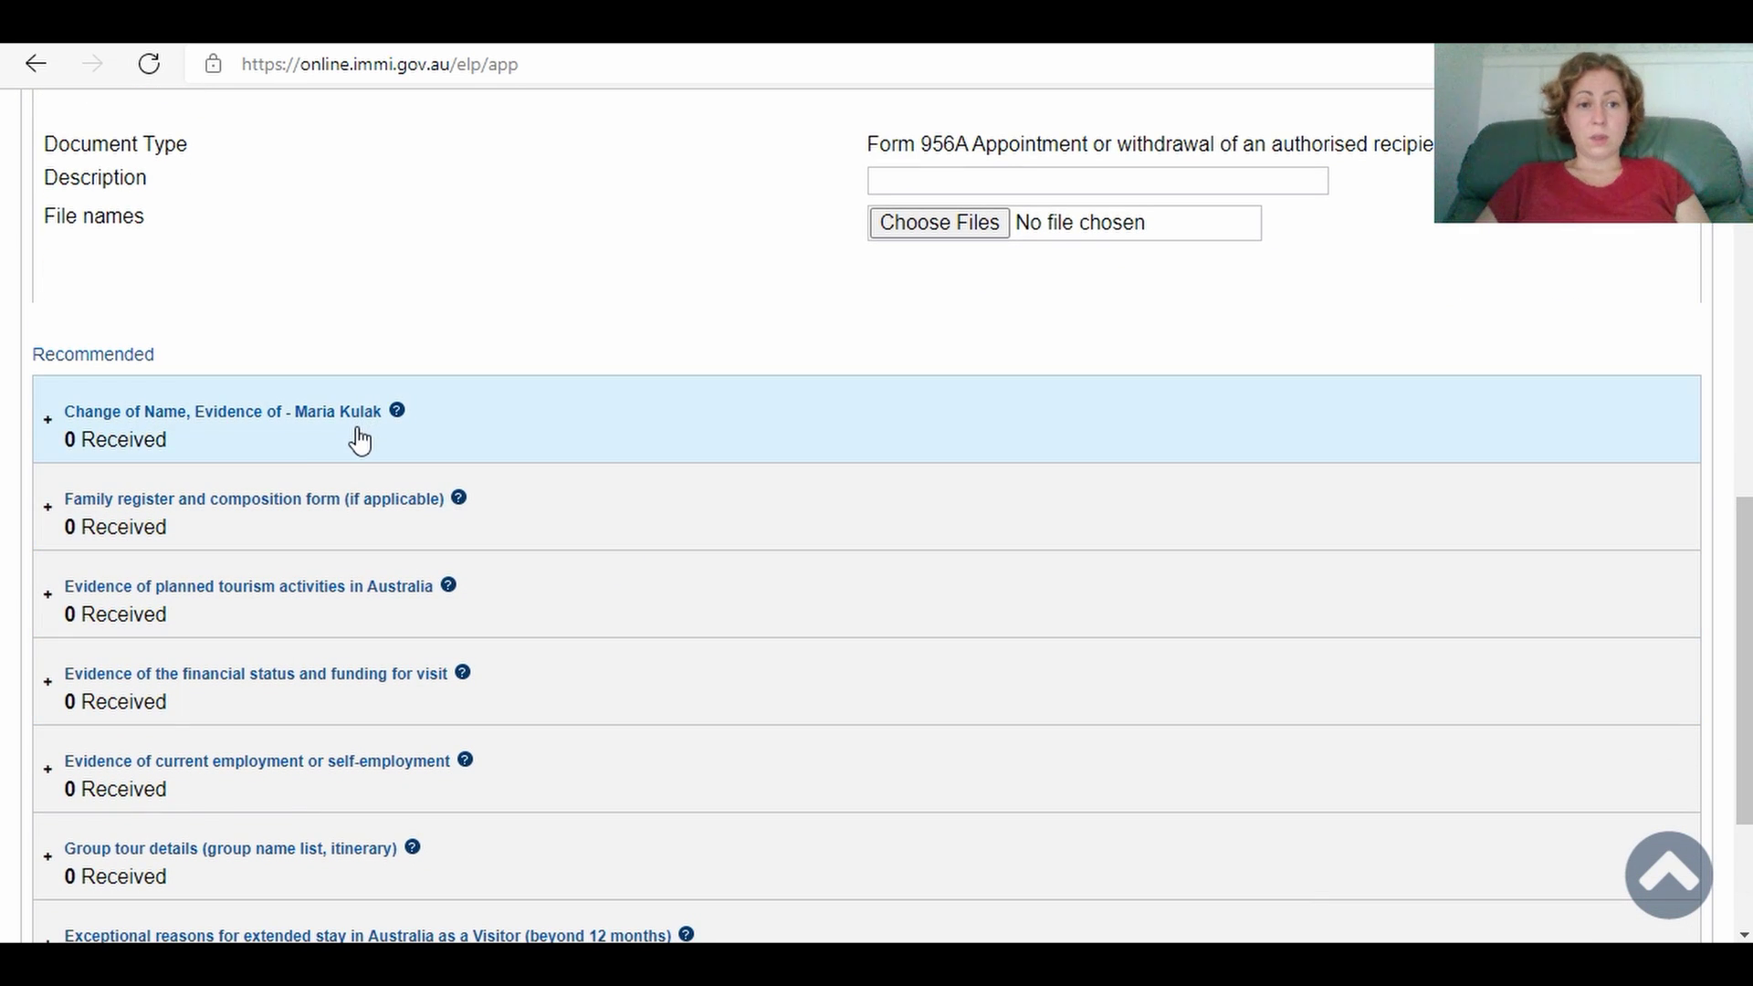
scroll(415, 581, down, 2)
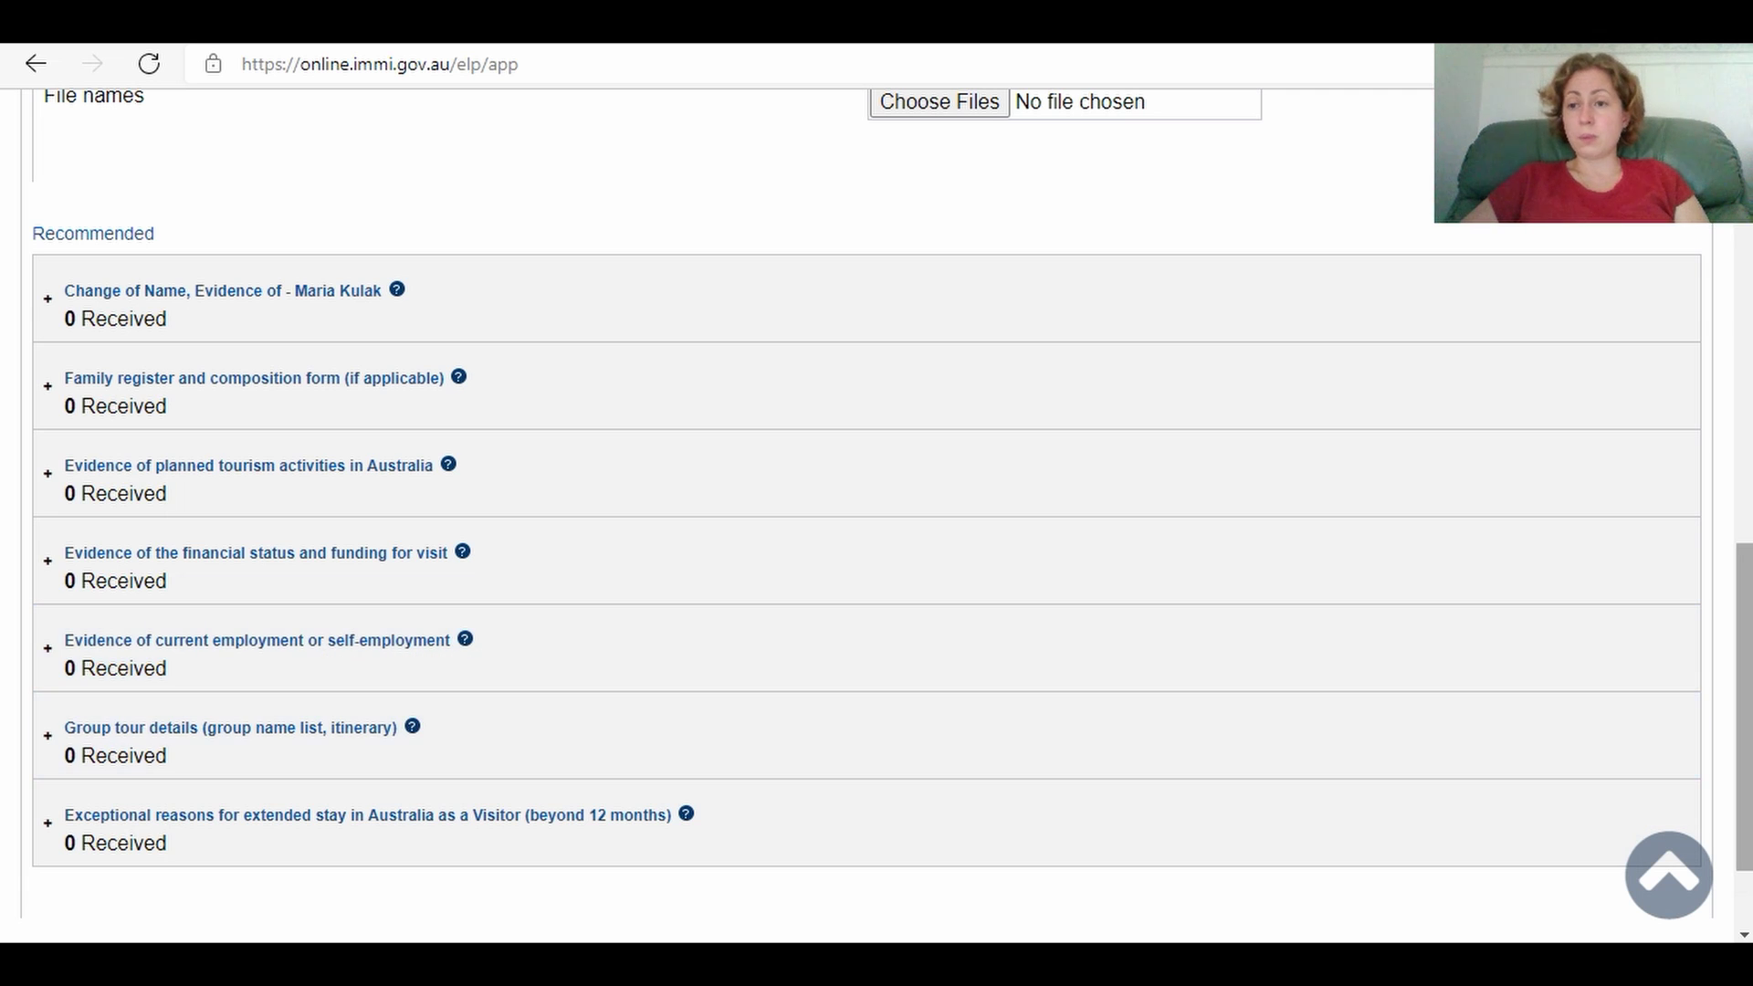
scroll(1748, 643, down, 2)
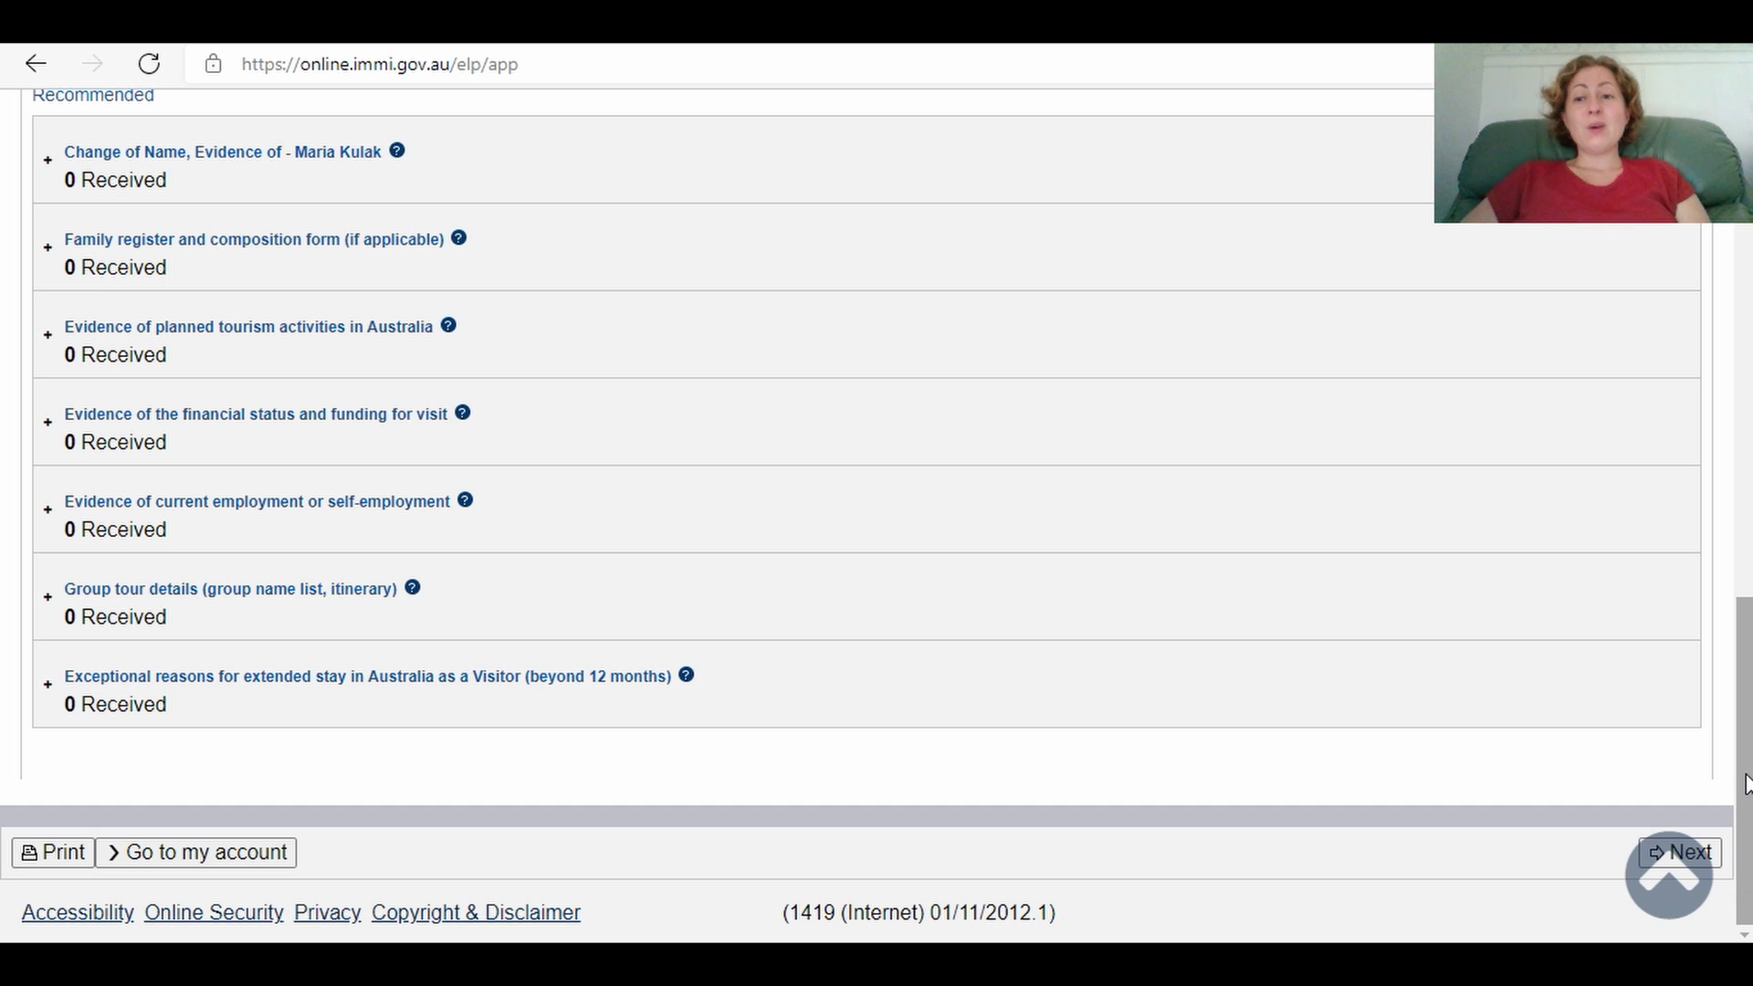
Step: Scroll back to the top to show the 0 of 60 attachments summary
mouse_move(1746, 783)
mouse_down()
mouse_move(1742, 470)
mouse_move(1743, 782)
mouse_up()
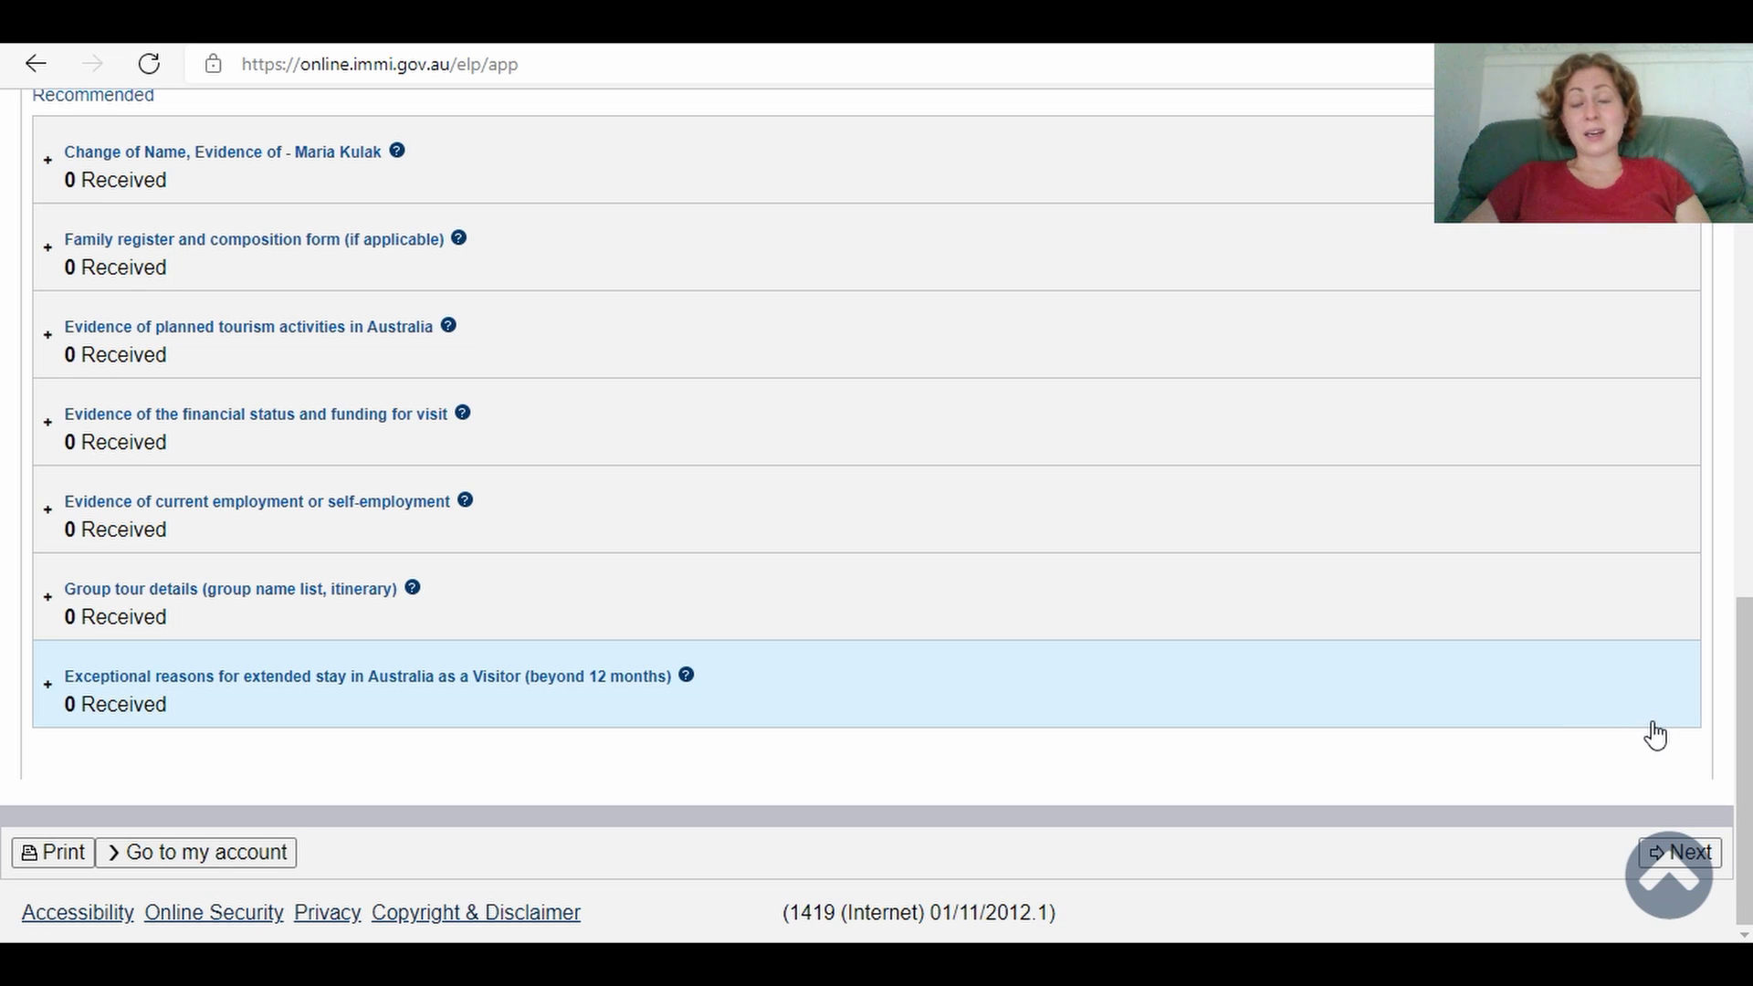
drag(1744, 724, 1739, 101)
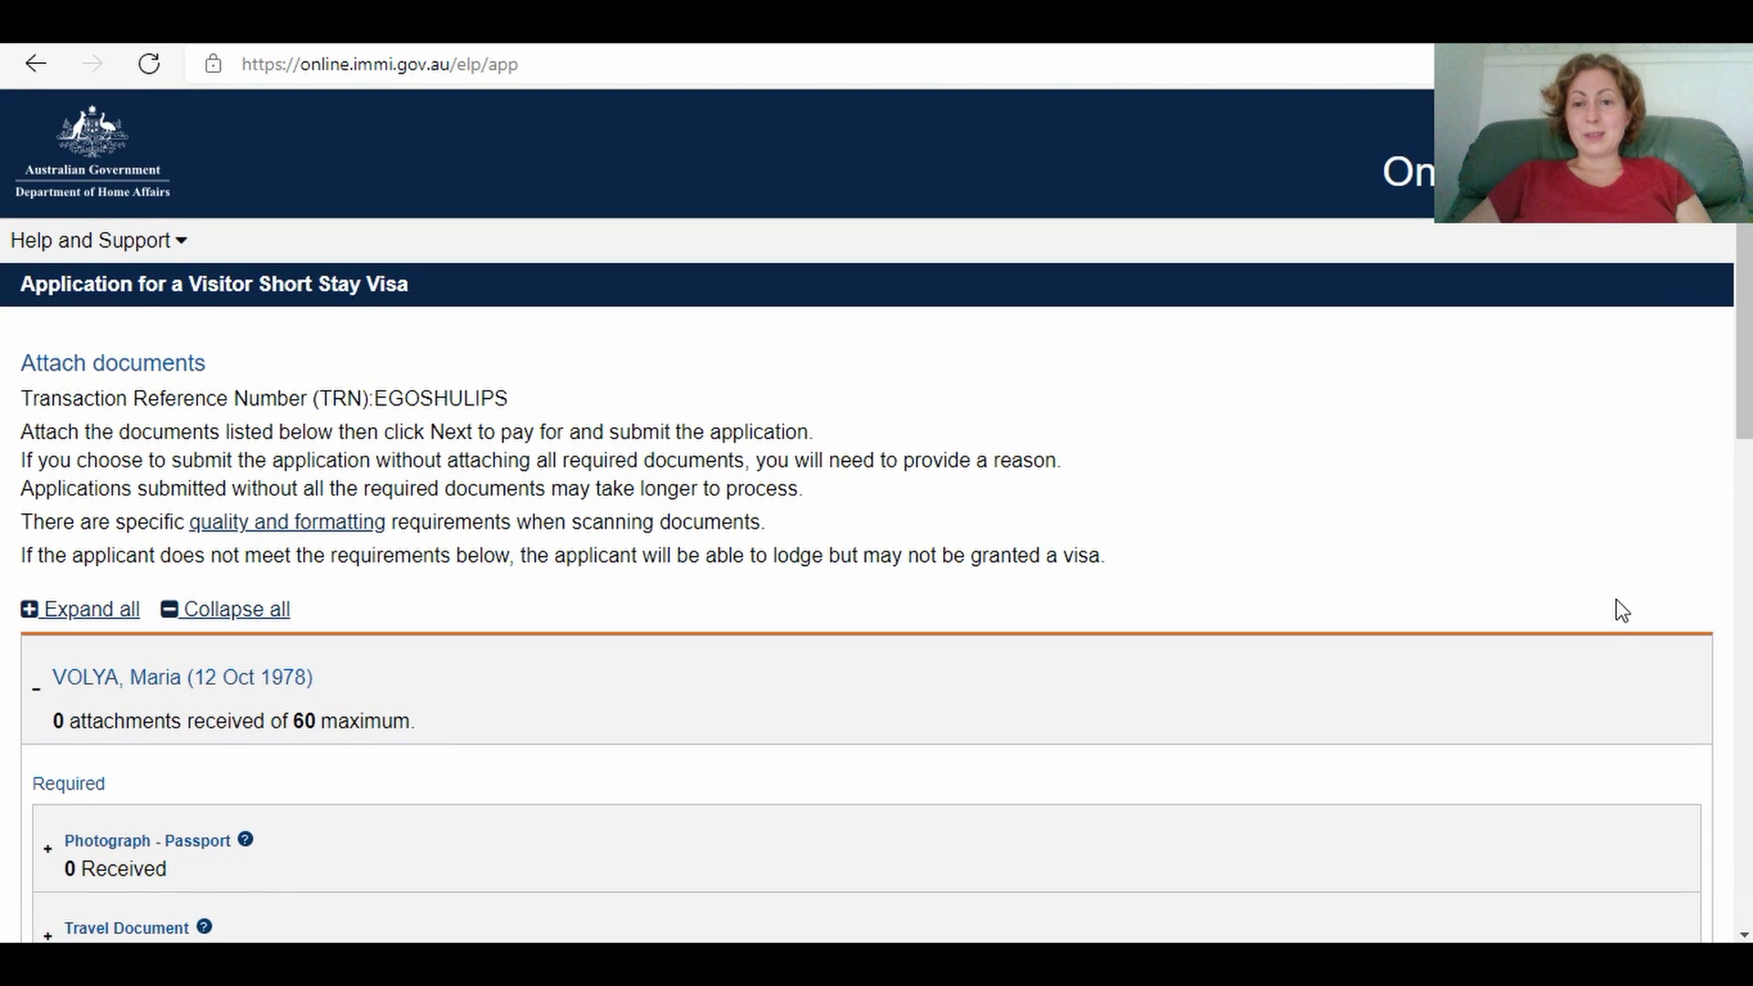